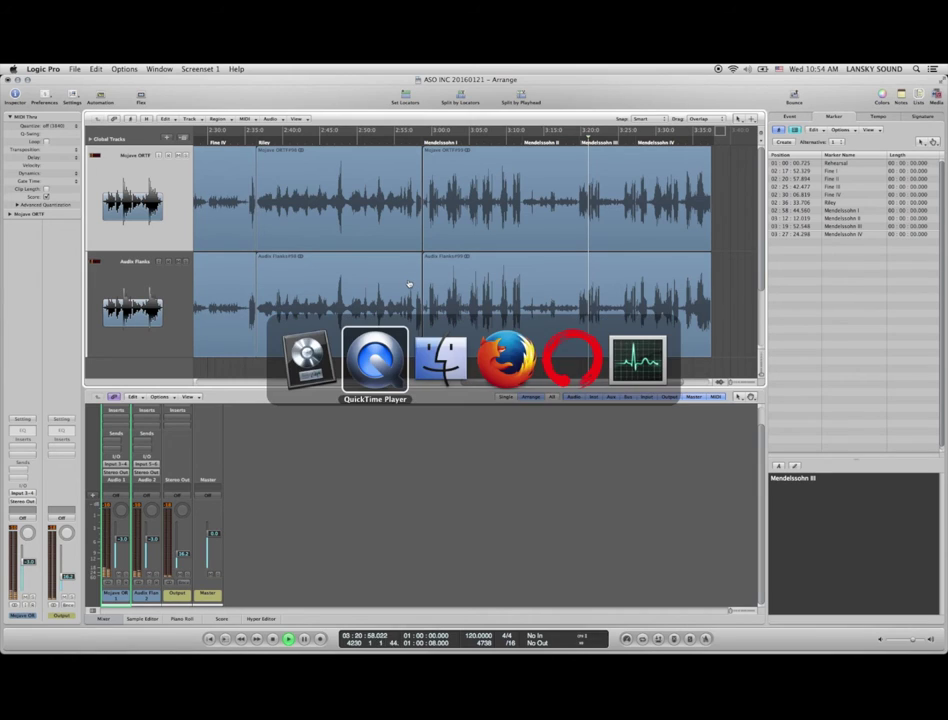
key(super+Tab)
key(super+Tab)
key(super+Tab)
key(super+Tab)
key(super+Tab)
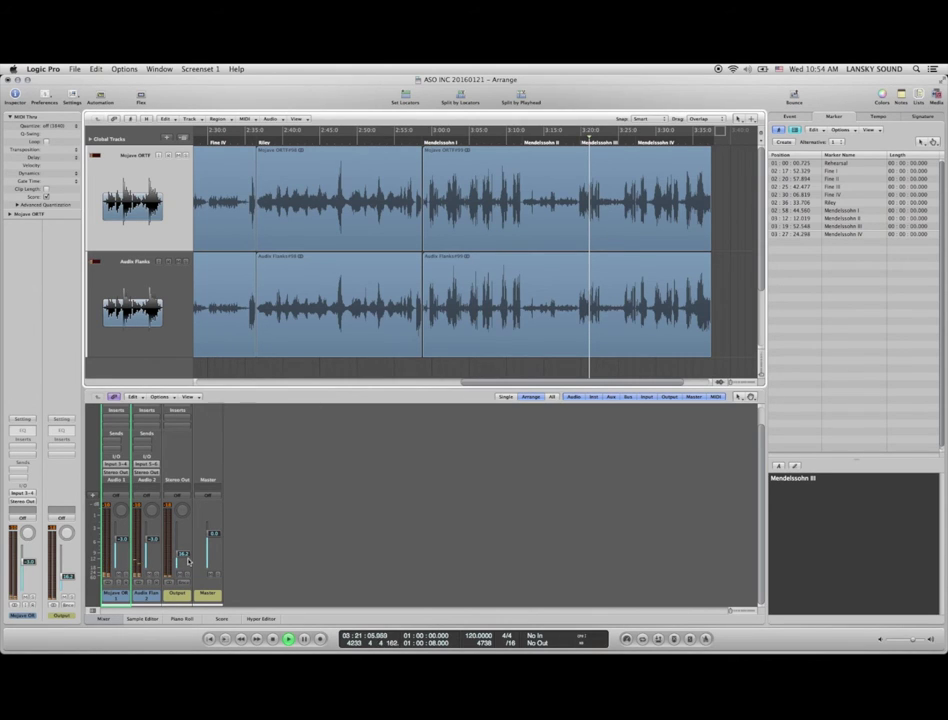
- Stop the playback and set the Output channel's fader to 0.0
click(138, 414)
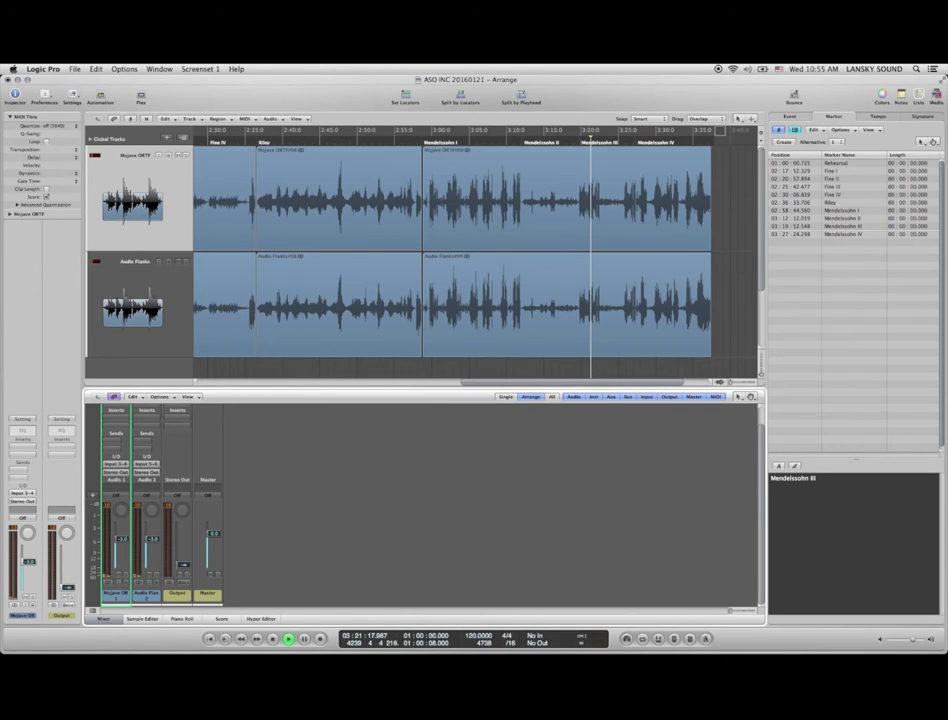
key(space)
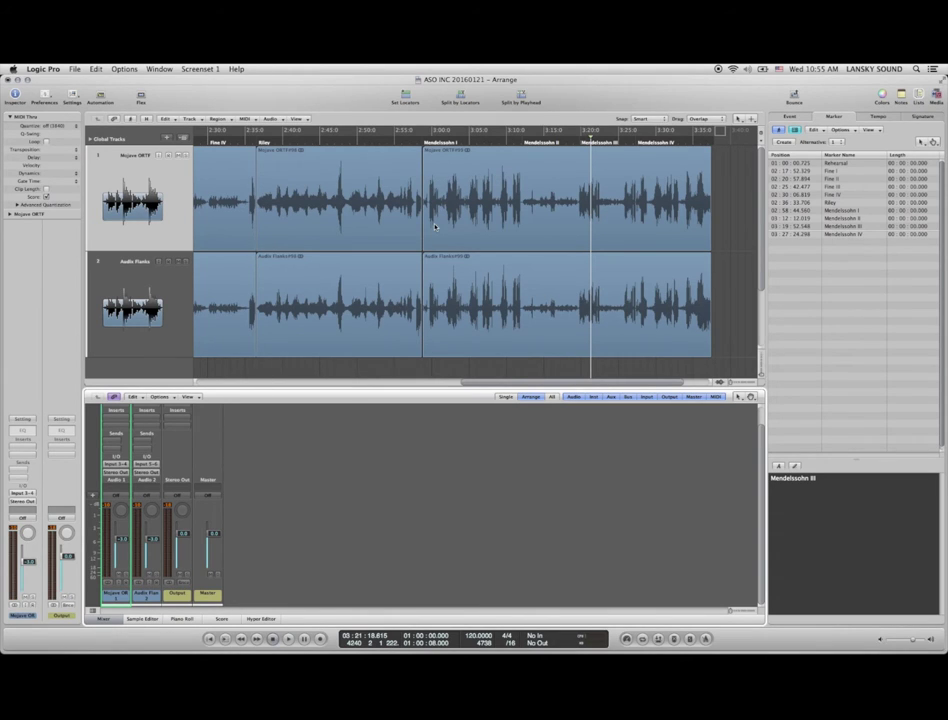
- Select the Mojave ORTF track with all its regions and widen the track header area slightly
scroll(434, 227, left, 2)
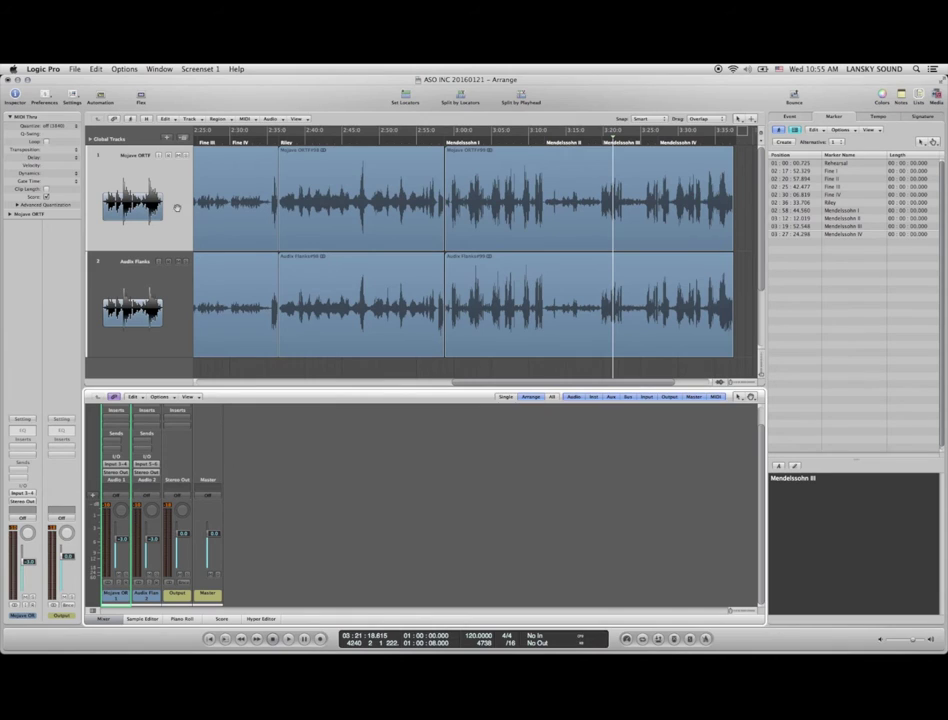
click(131, 155)
key(Down)
key(Up)
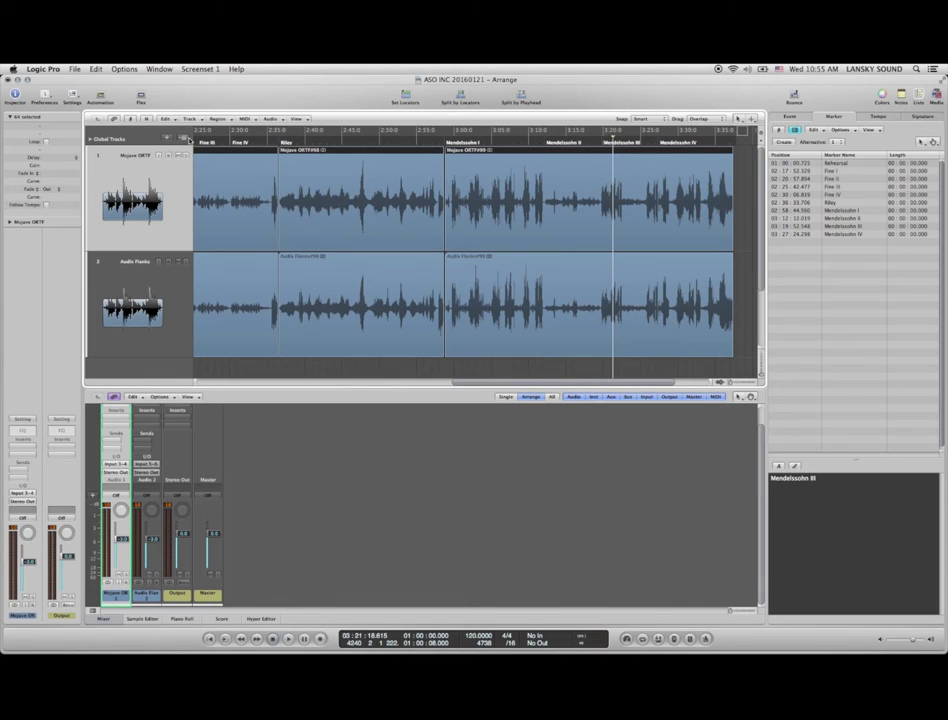
drag(192, 140, 205, 140)
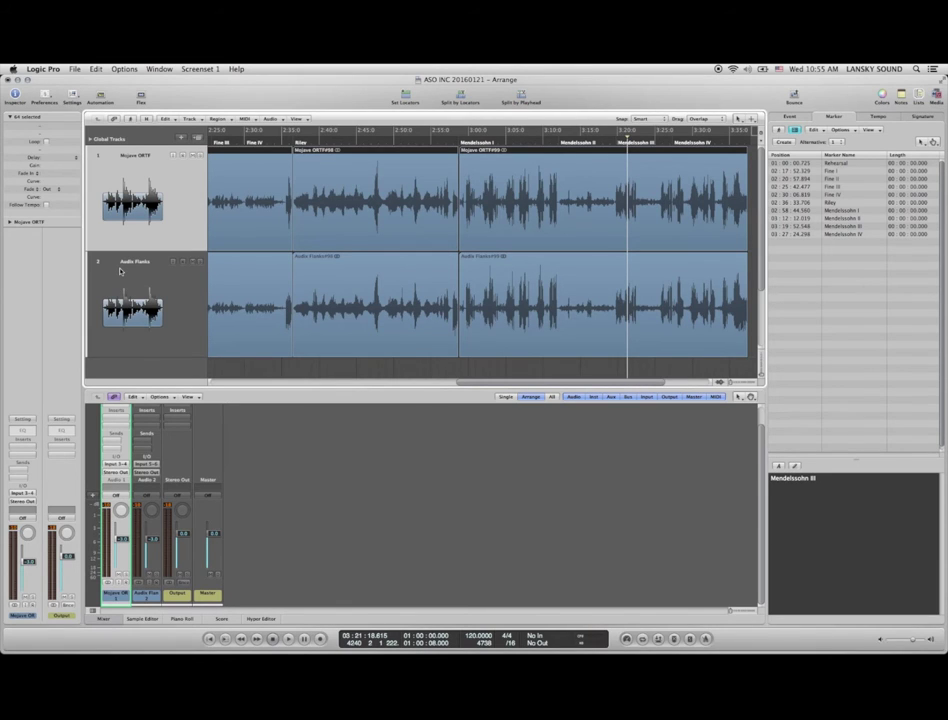
- Look through the timeline from the rehearsal start to the Fine, Riley and Mendelssohn markers, and clear the region selection
scroll(346, 220, left, 5)
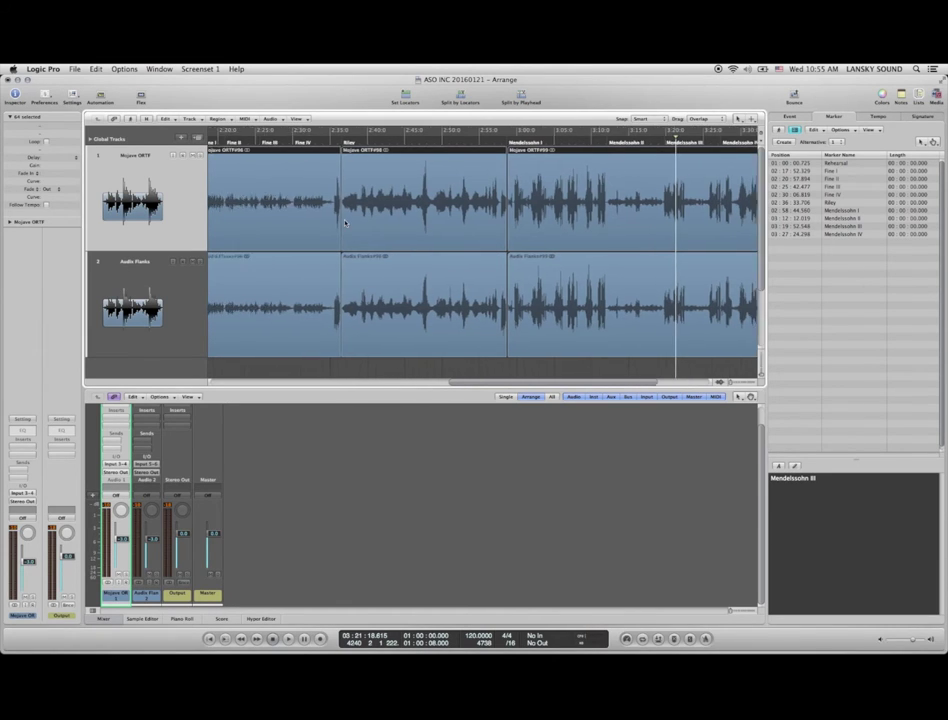
scroll(346, 222, left, 6)
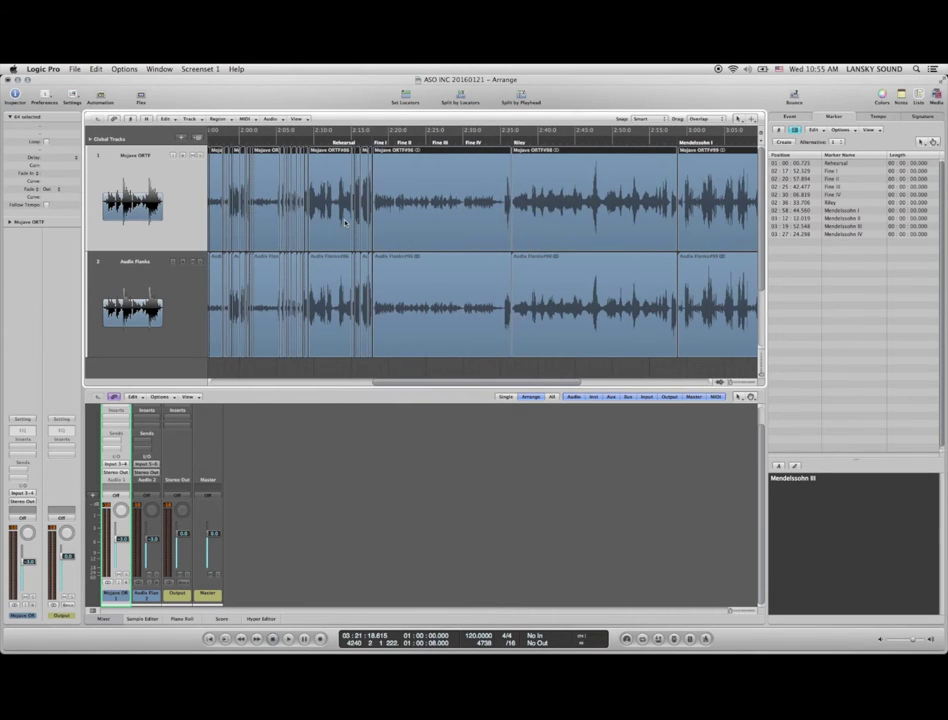
scroll(346, 222, left, 20)
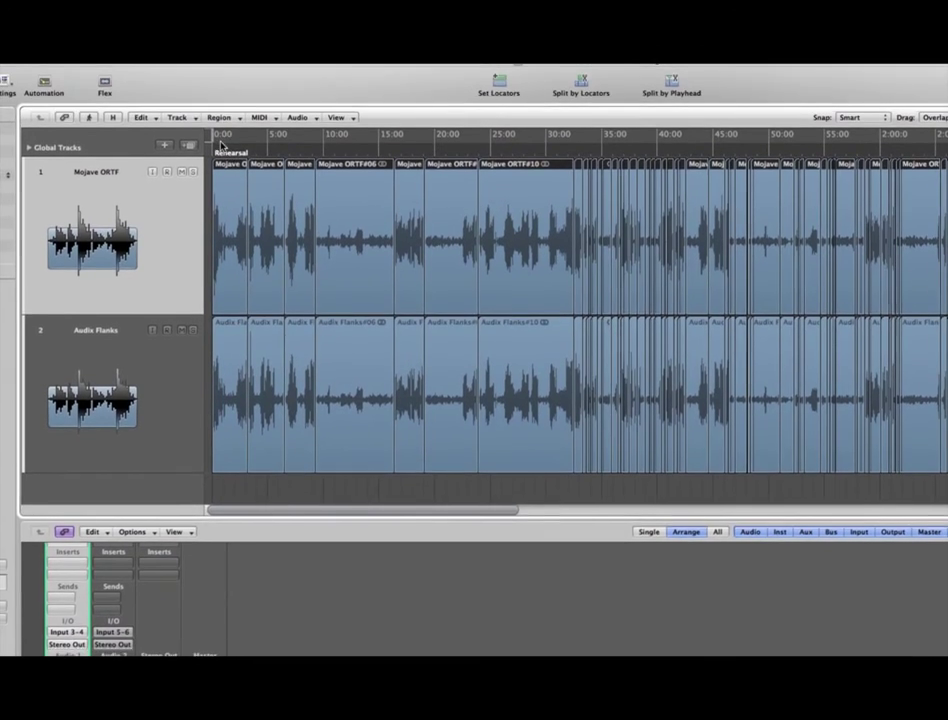
scroll(240, 160, right, 10)
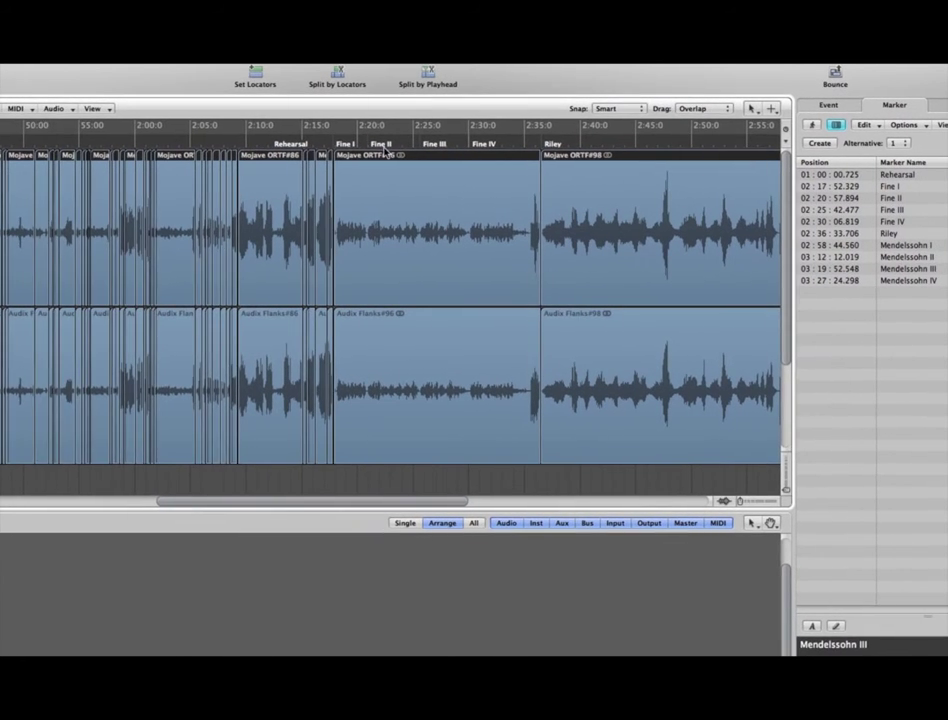
scroll(409, 153, right, 5)
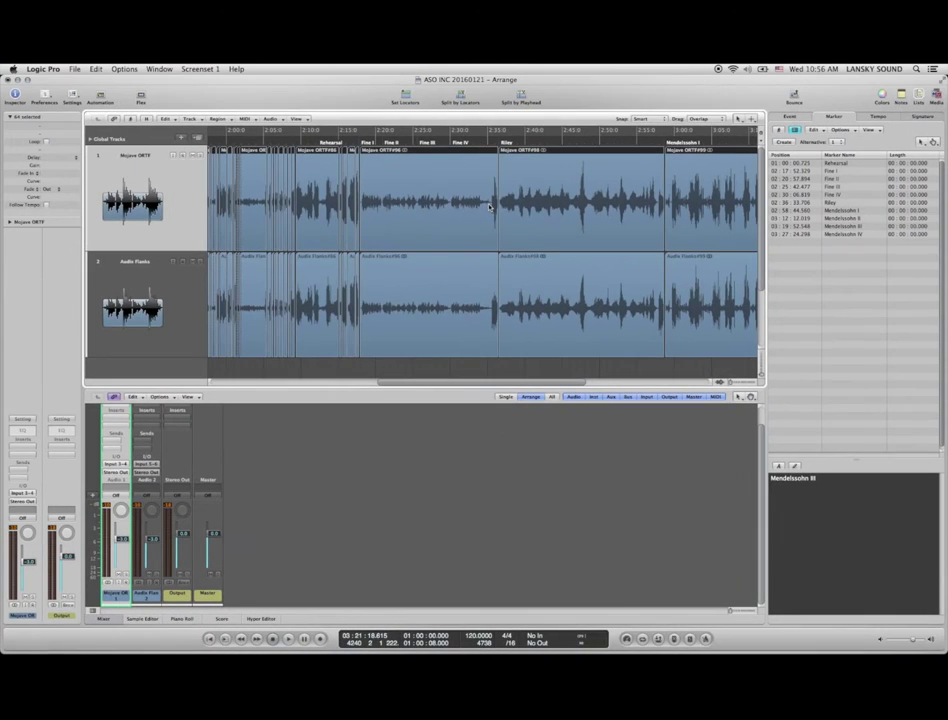
scroll(355, 275, down, 5)
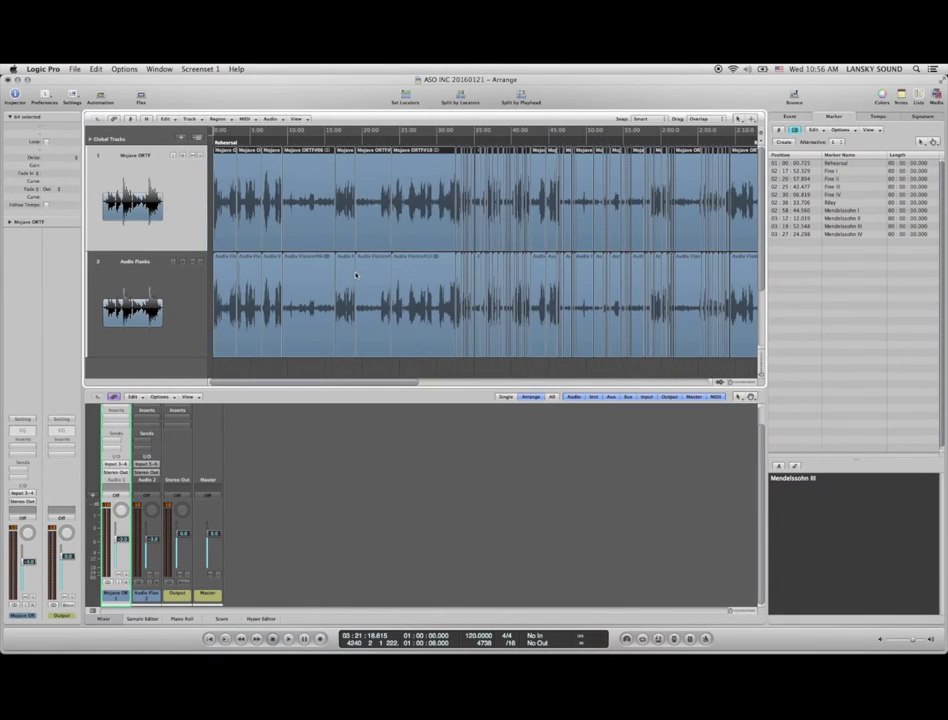
click(346, 372)
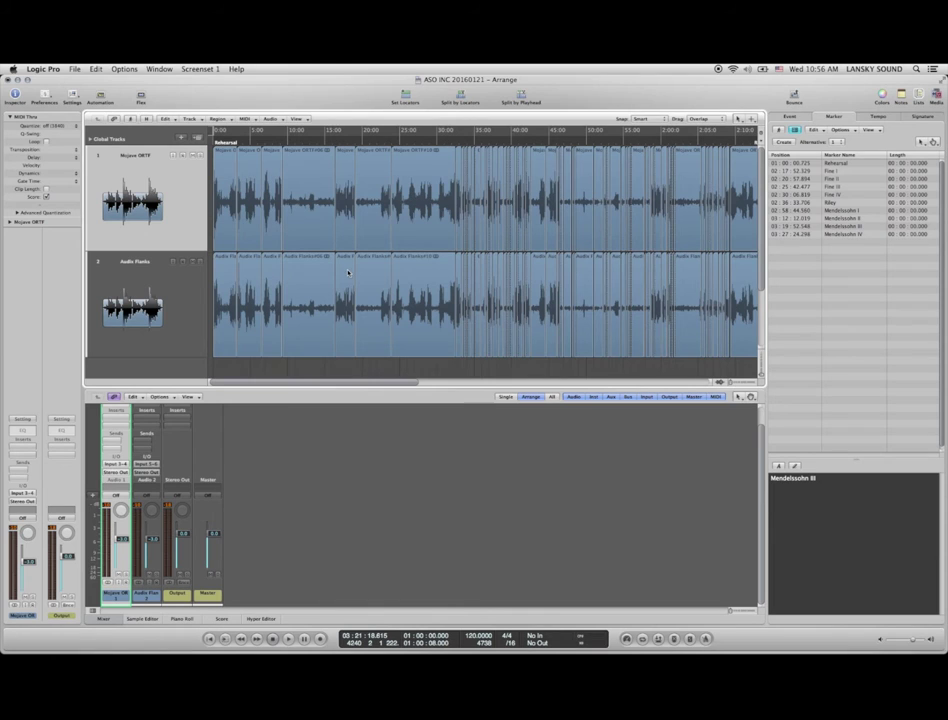
- Examine the many short rehearsal regions on both tracks and compare them with the long concert regions that follow
scroll(335, 262, right, 5)
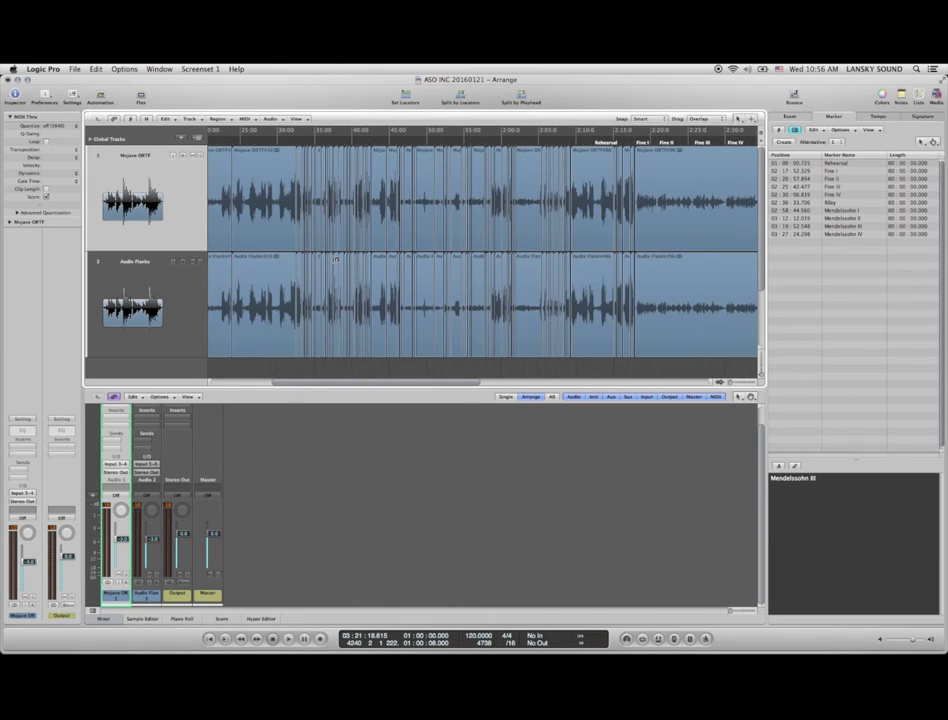
scroll(336, 258, left, 2)
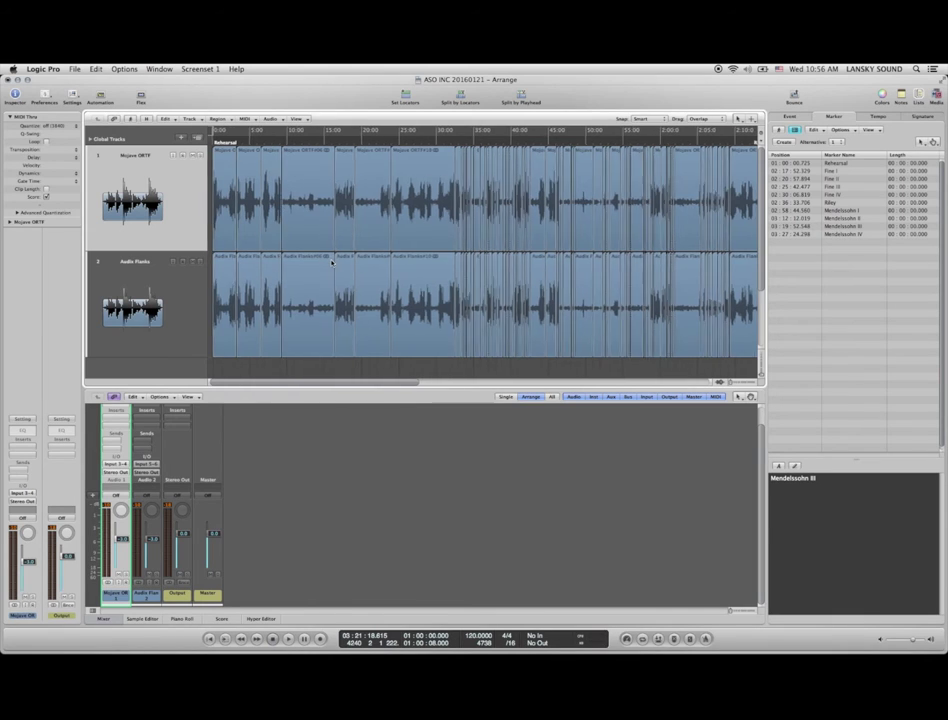
scroll(333, 262, right, 5)
scroll(334, 260, left, 5)
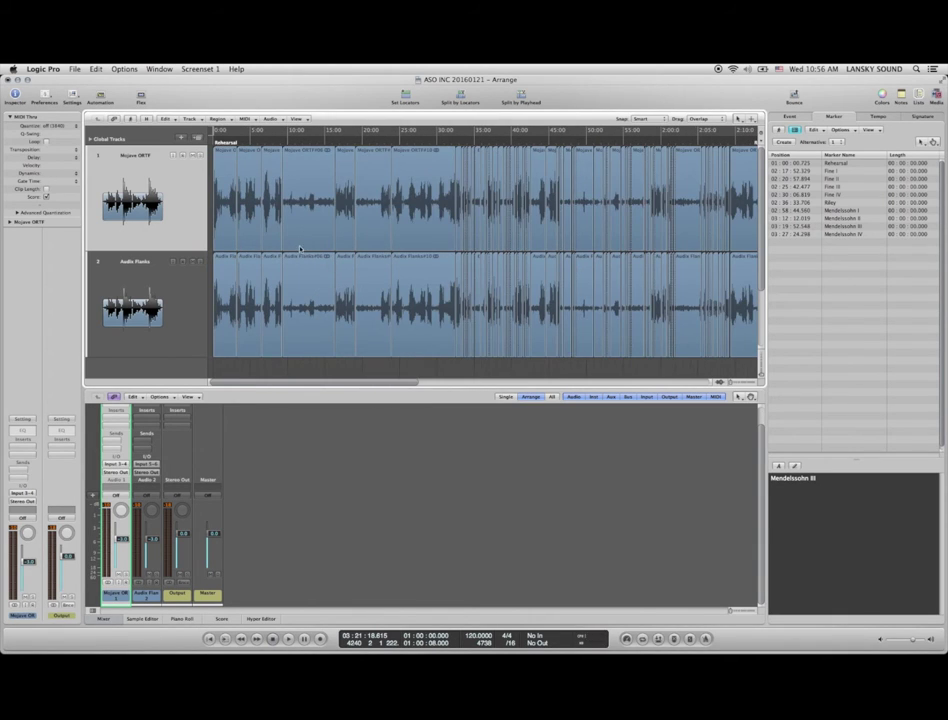
scroll(300, 248, right, 10)
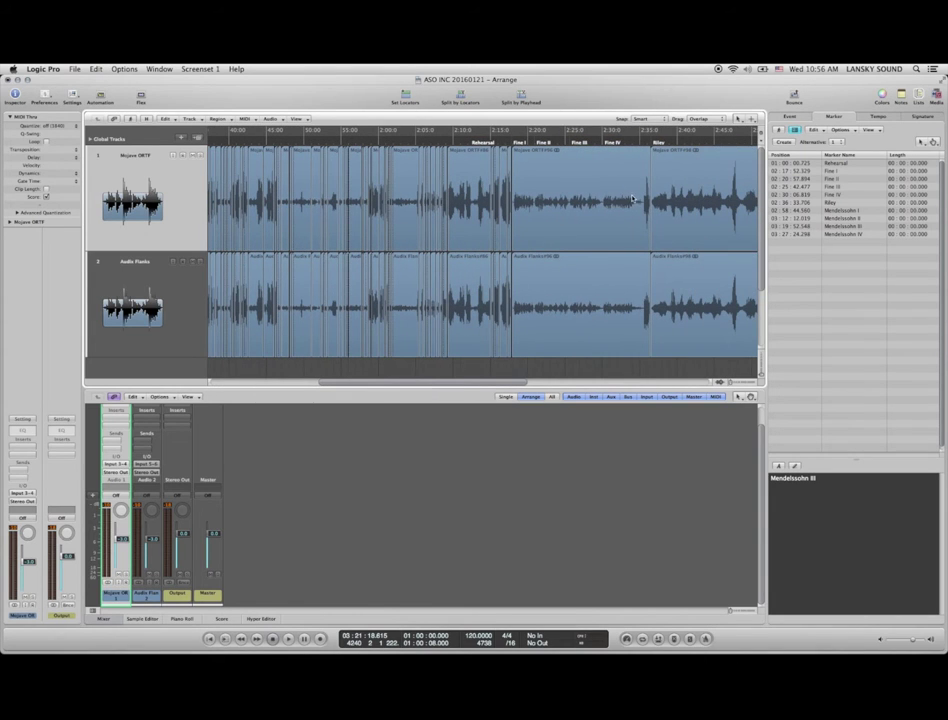
scroll(460, 226, left, 5)
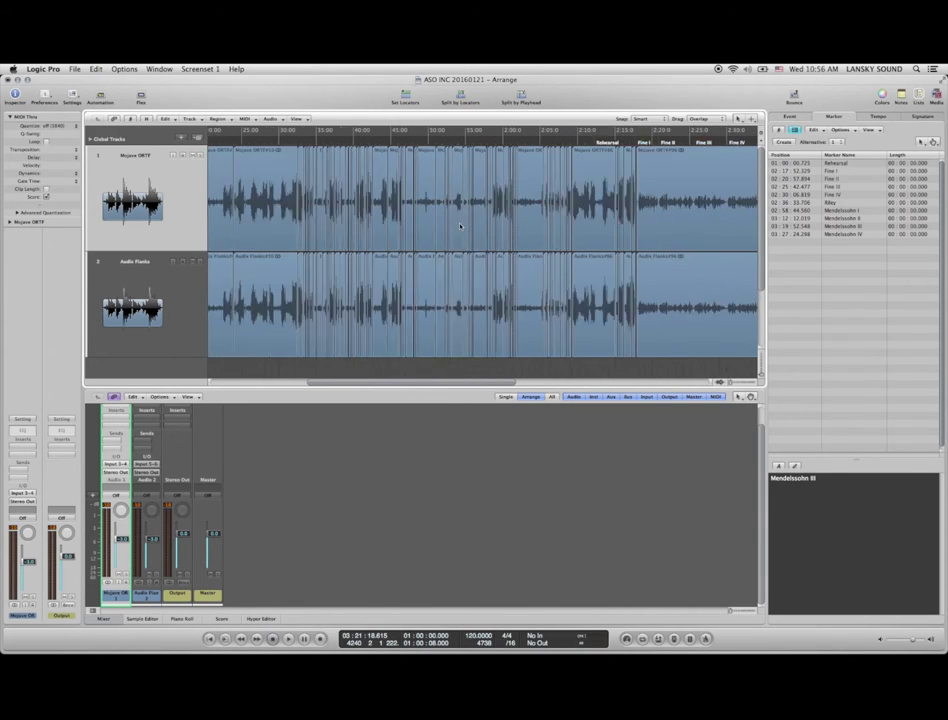
scroll(460, 226, left, 5)
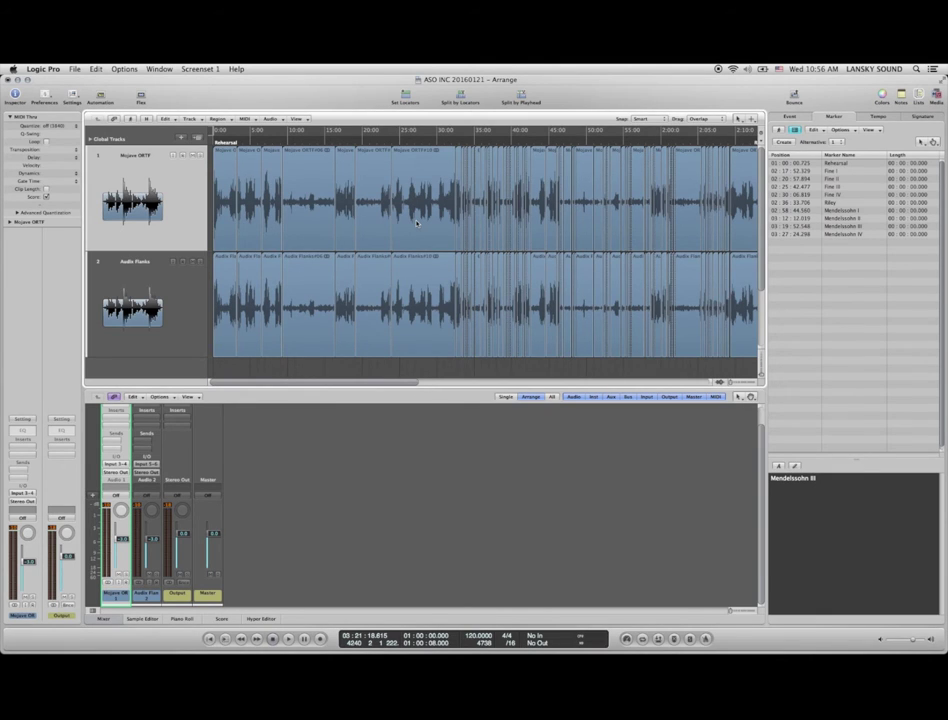
scroll(416, 222, right, 7)
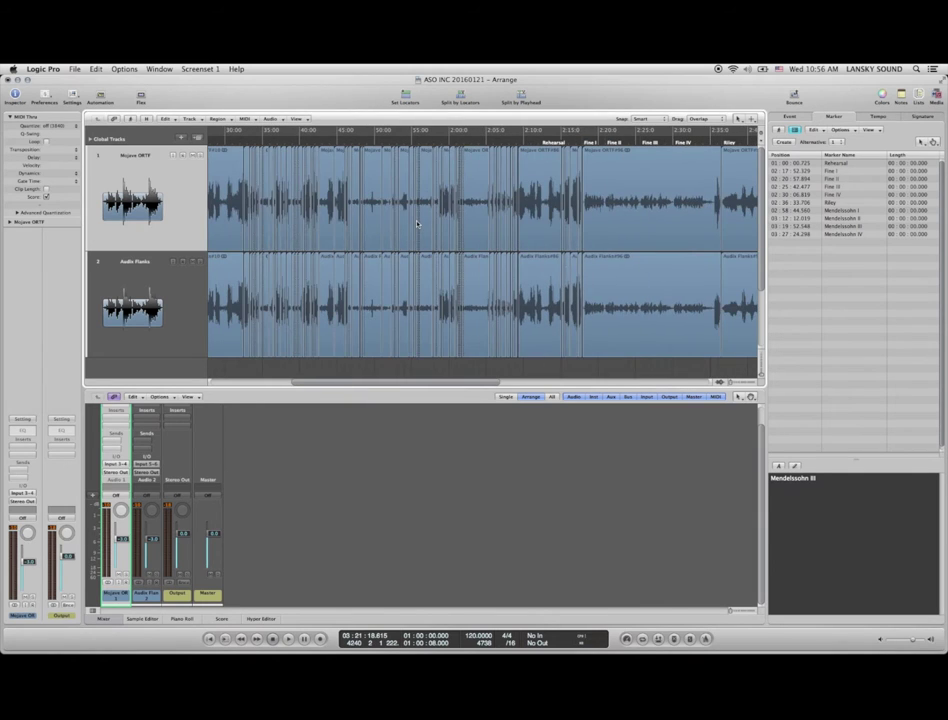
scroll(417, 223, left, 7)
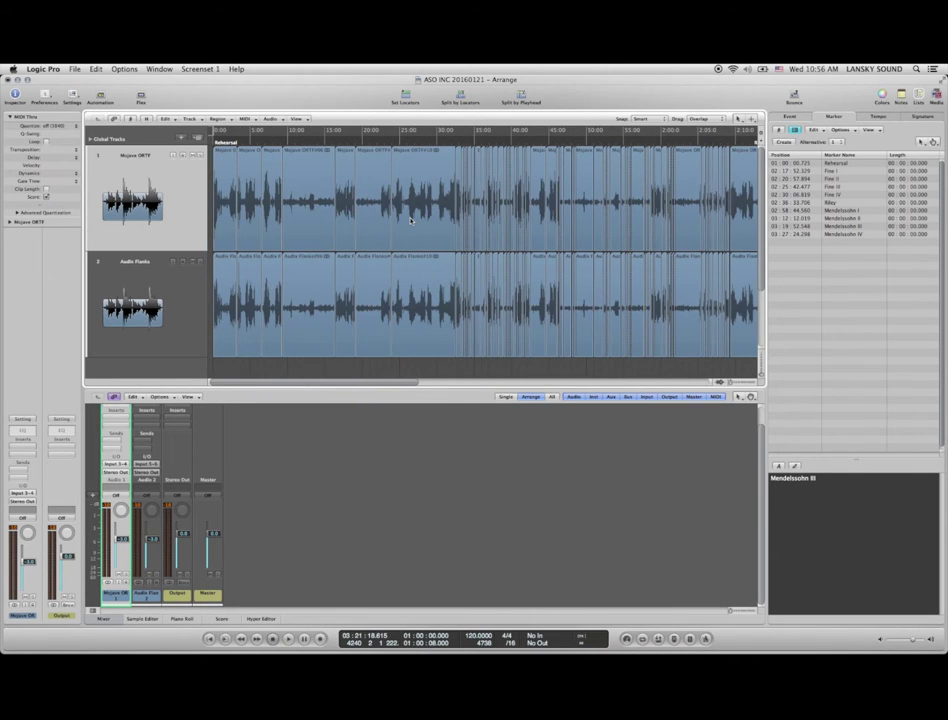
scroll(410, 221, right, 7)
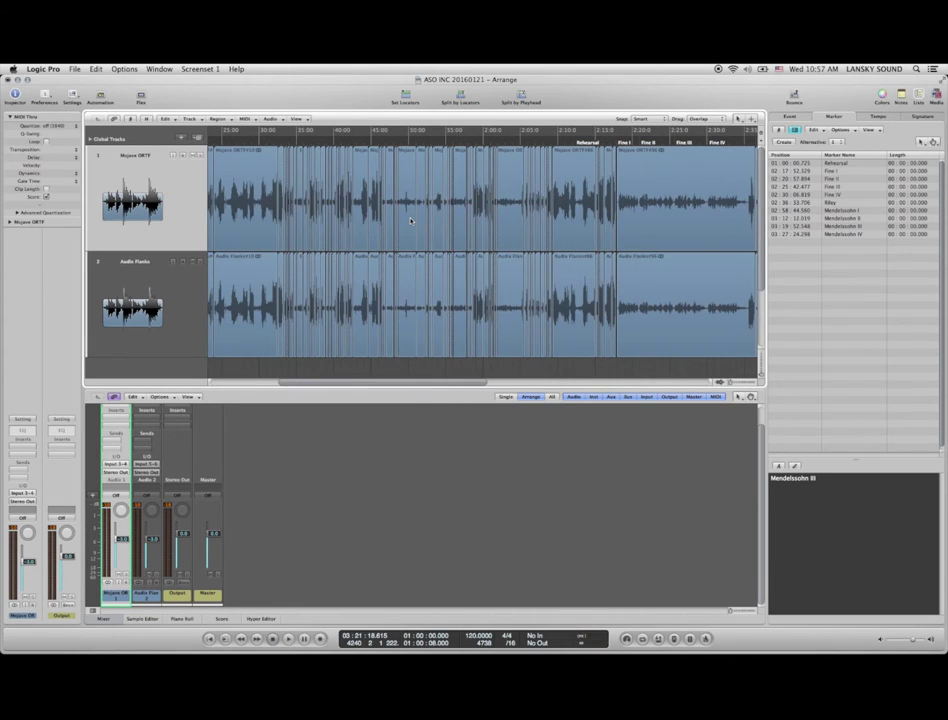
scroll(410, 221, left, 7)
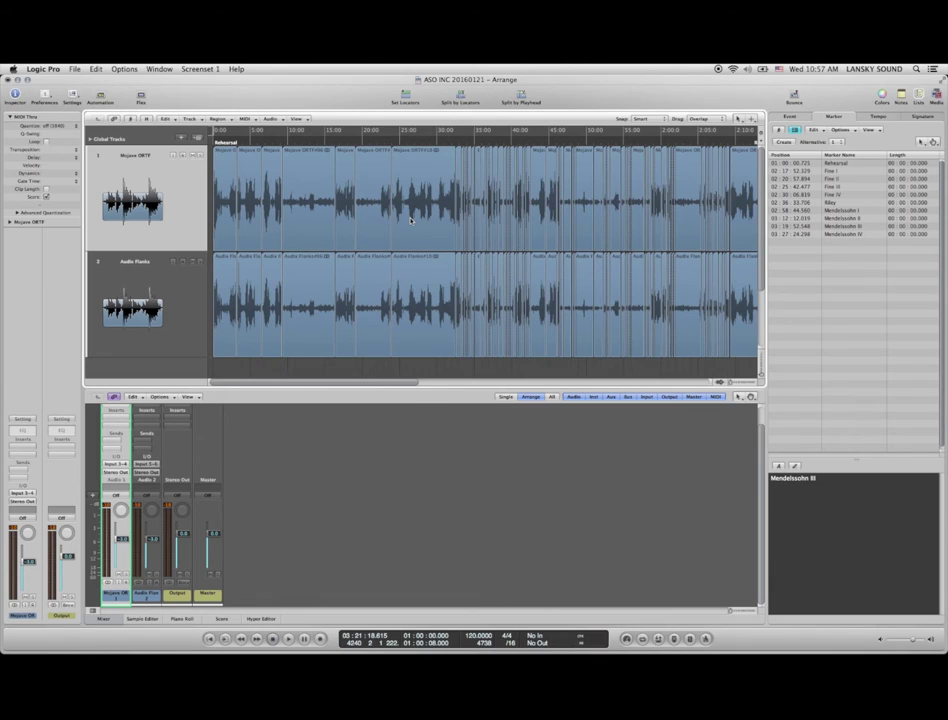
- Mute all rehearsal regions on both tracks from the project start up to the long region Mojave ORTF#86
click(235, 341)
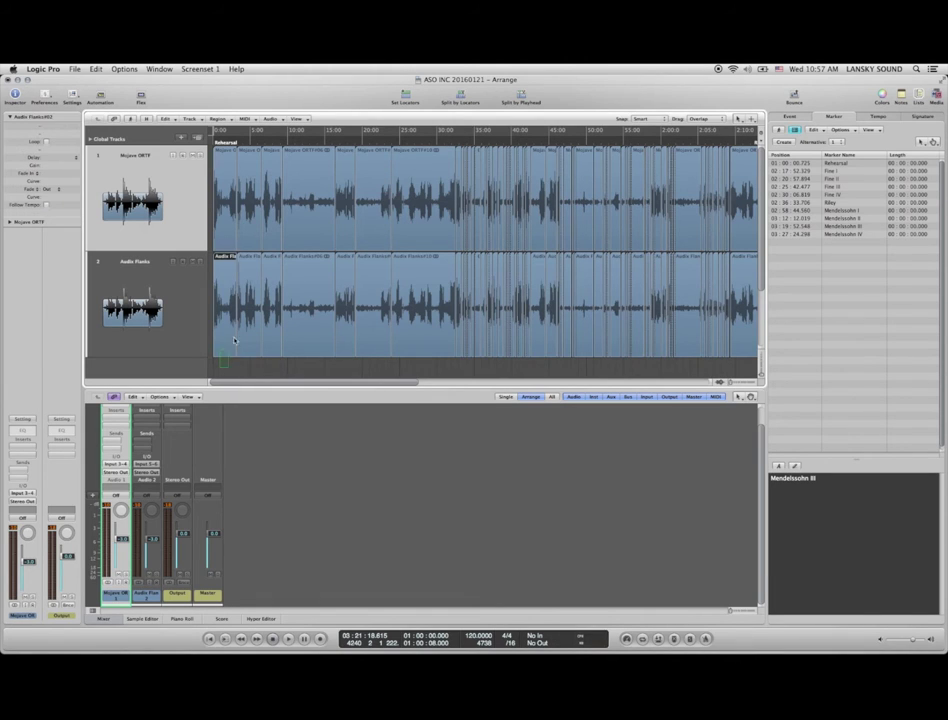
drag(216, 366, 738, 192)
ctrl+alt+click(742, 190)
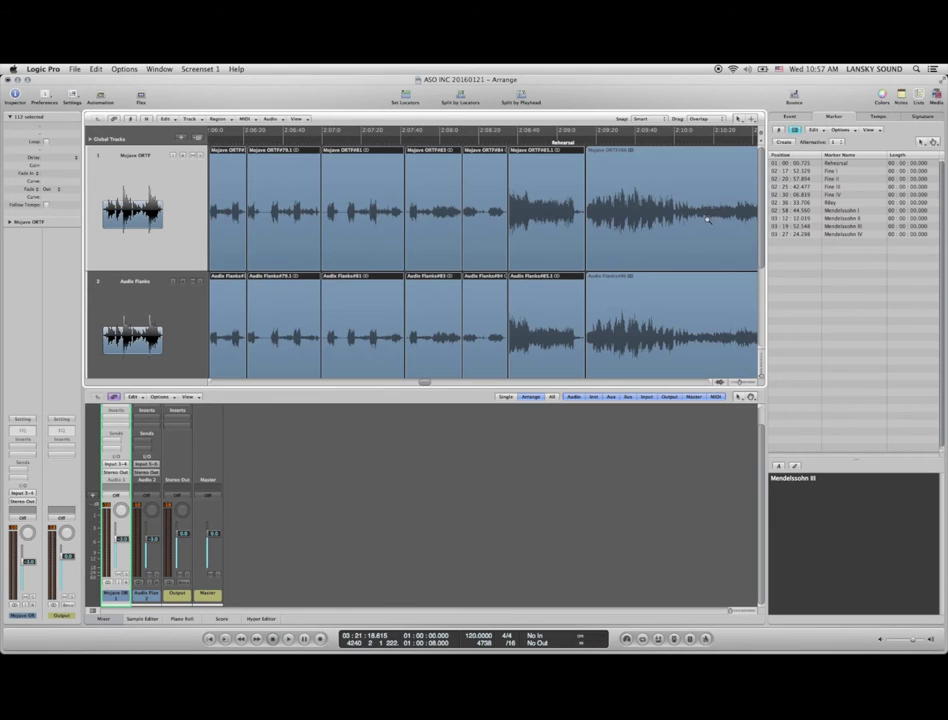
click(591, 227)
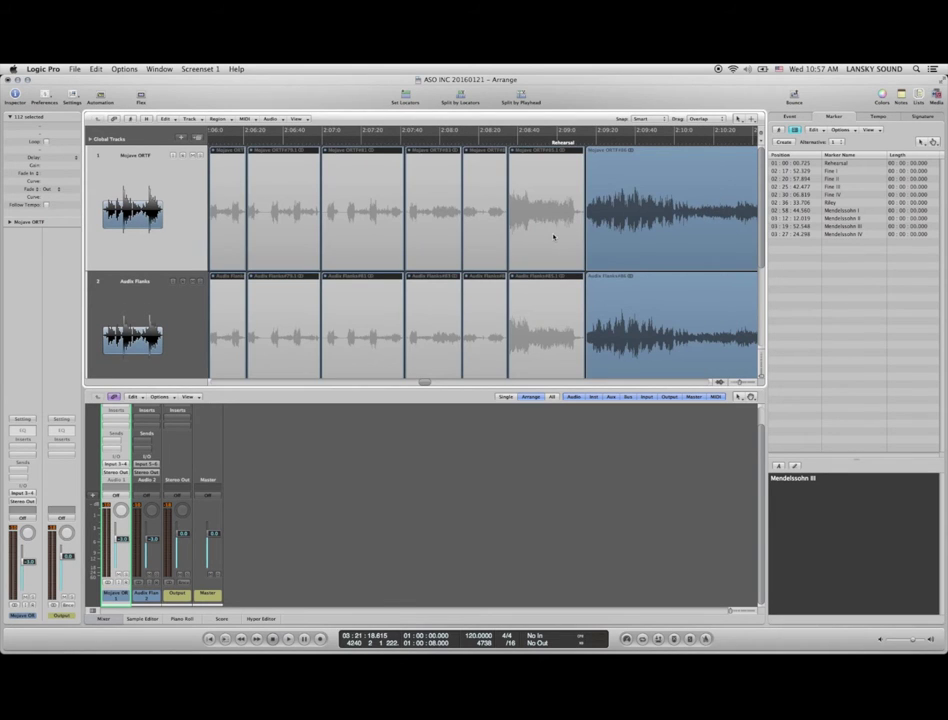
ctrl+alt+click(553, 235)
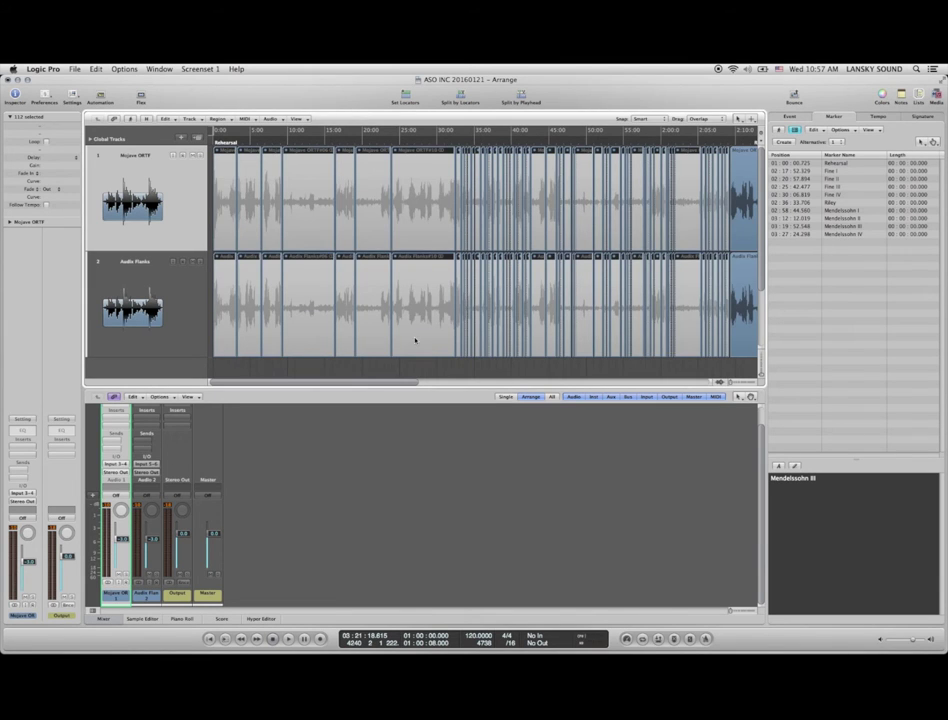
- Mute the remaining rehearsal regions on both tracks, from Mojave ORTF#86 up to the Fine I marker
key(z)
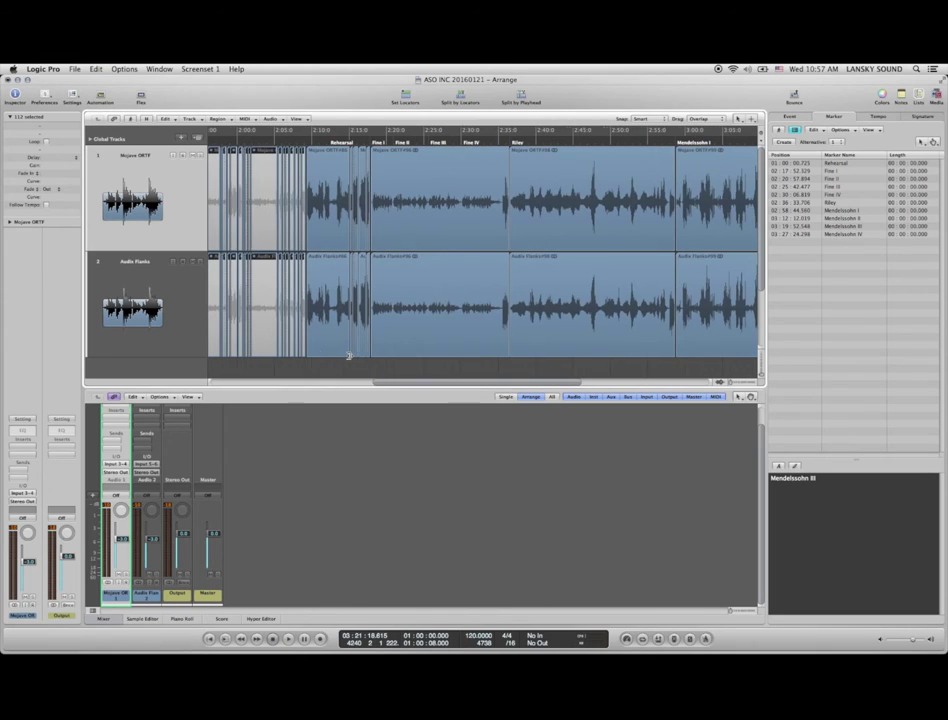
drag(337, 361, 347, 218)
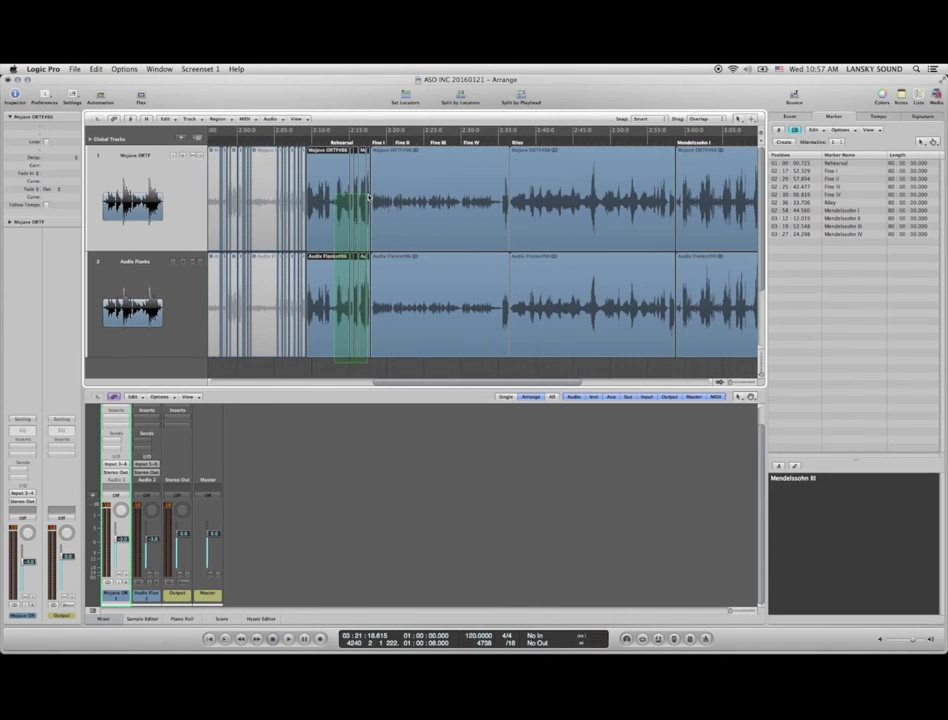
key(m)
scroll(363, 210, right, 10)
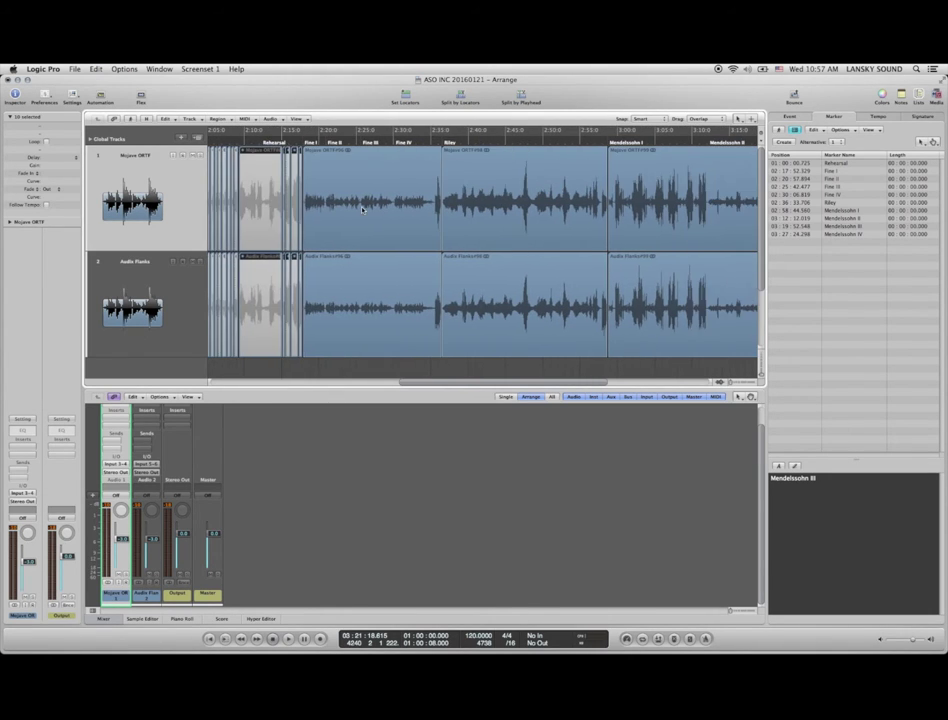
scroll(363, 210, left, 8)
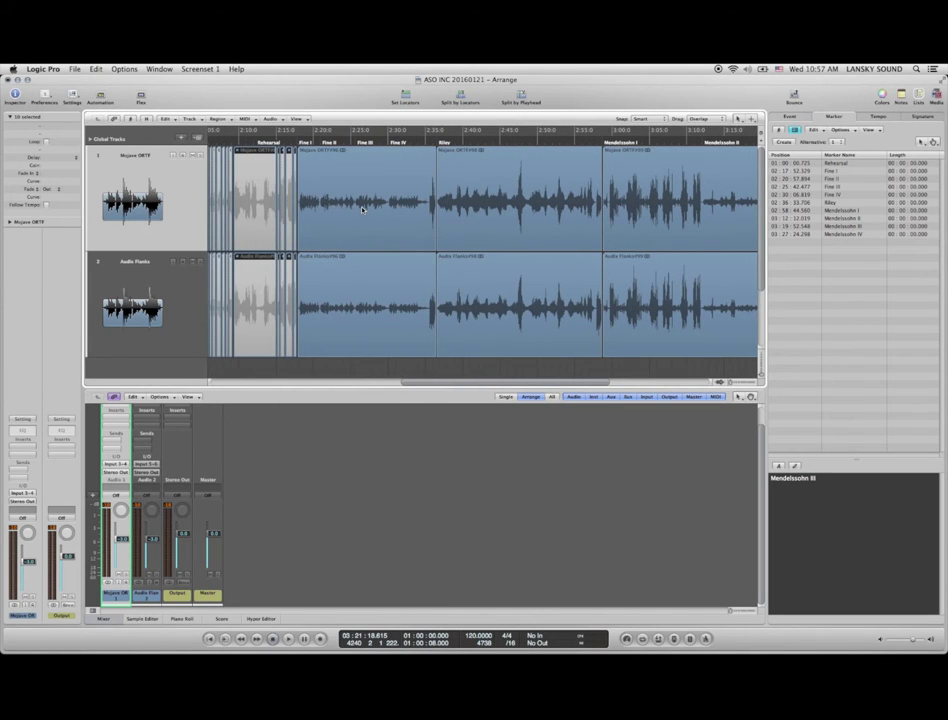
- Switch to Finder and open the document ASO INC 20160121 PROGRAM in Preview
key(super+Tab)
key(super+Tab)
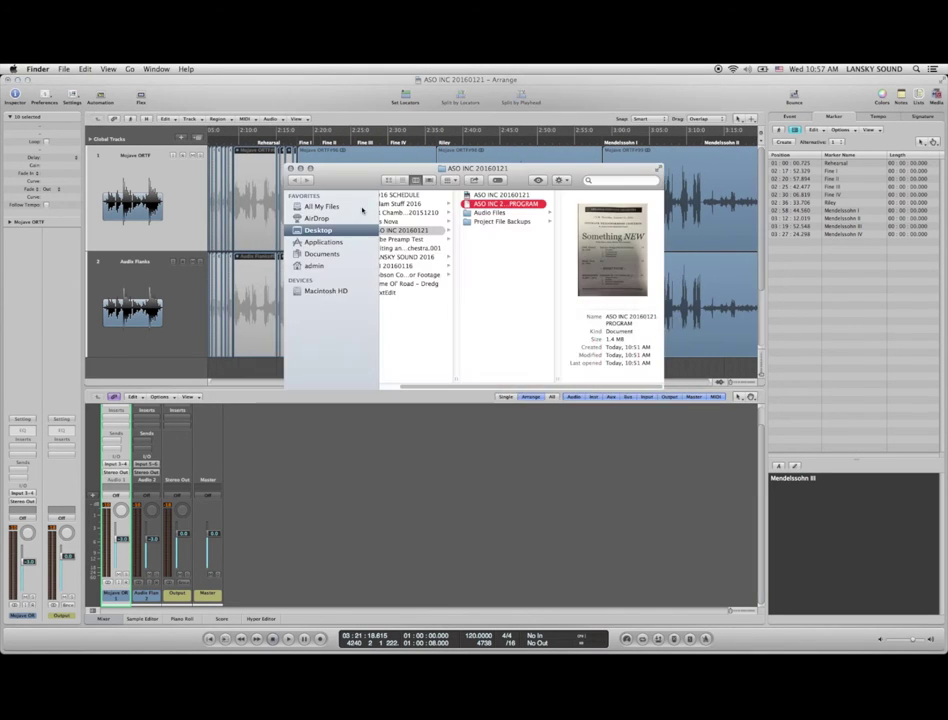
key(super+Tab)
key(super+Tab)
key(super+Tab)
key(super+Tab)
key(super+Tab)
key(super+Tab)
key(super+Tab)
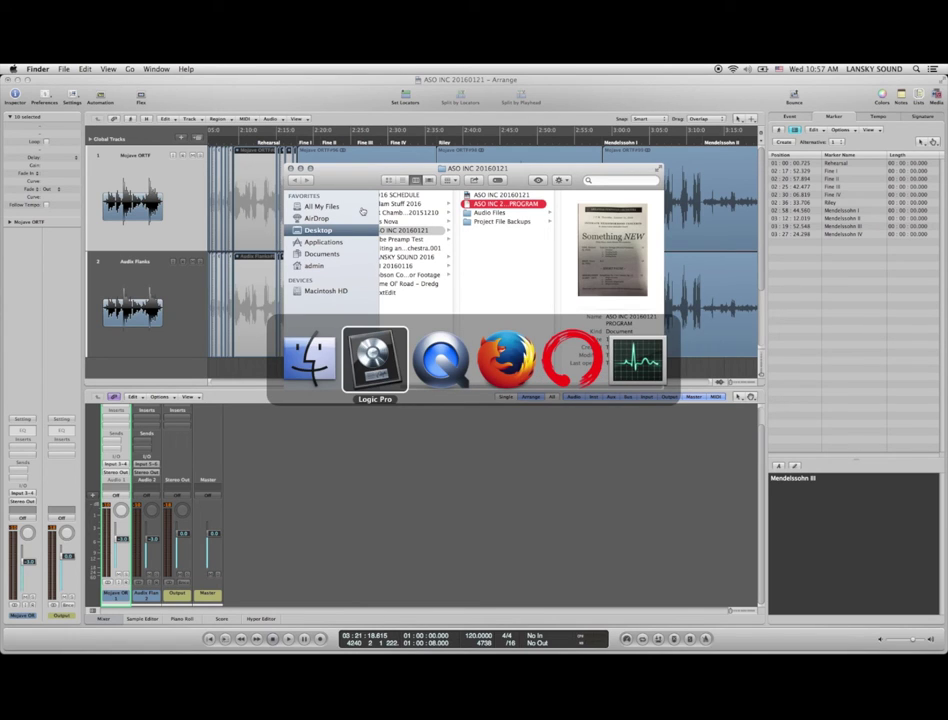
key(super+shift+Tab)
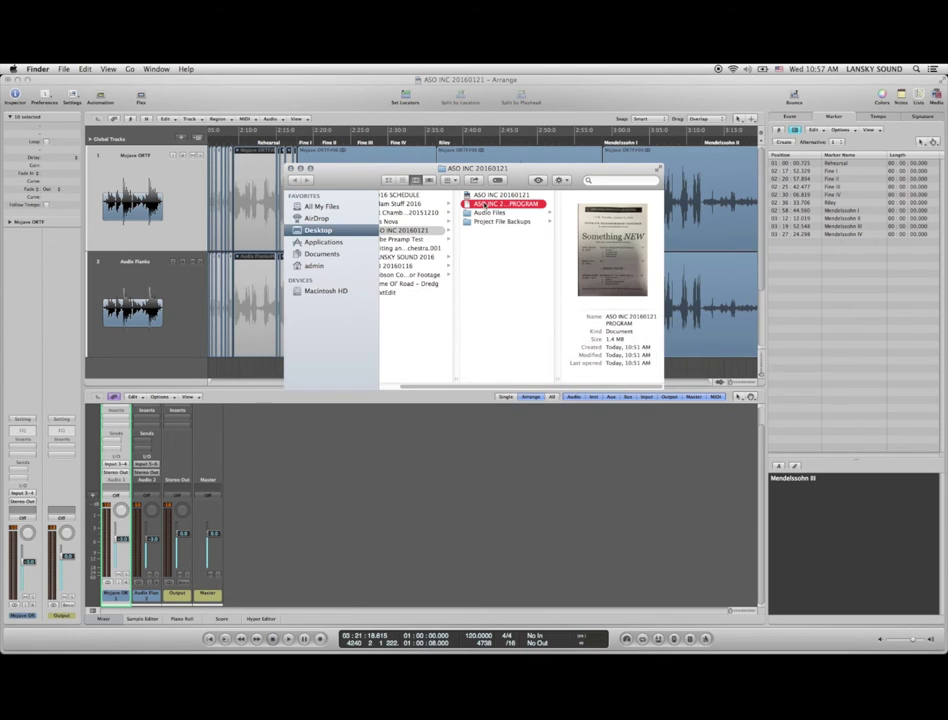
double_click(484, 204)
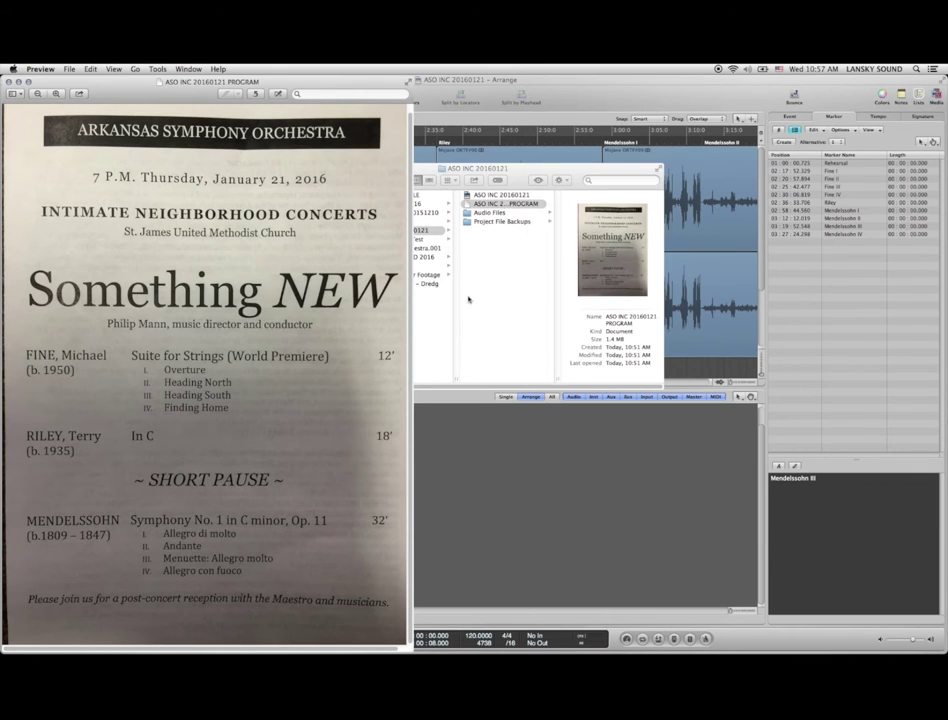
- Close the Finder window and switch back to the Arrange window in Logic Pro
click(510, 278)
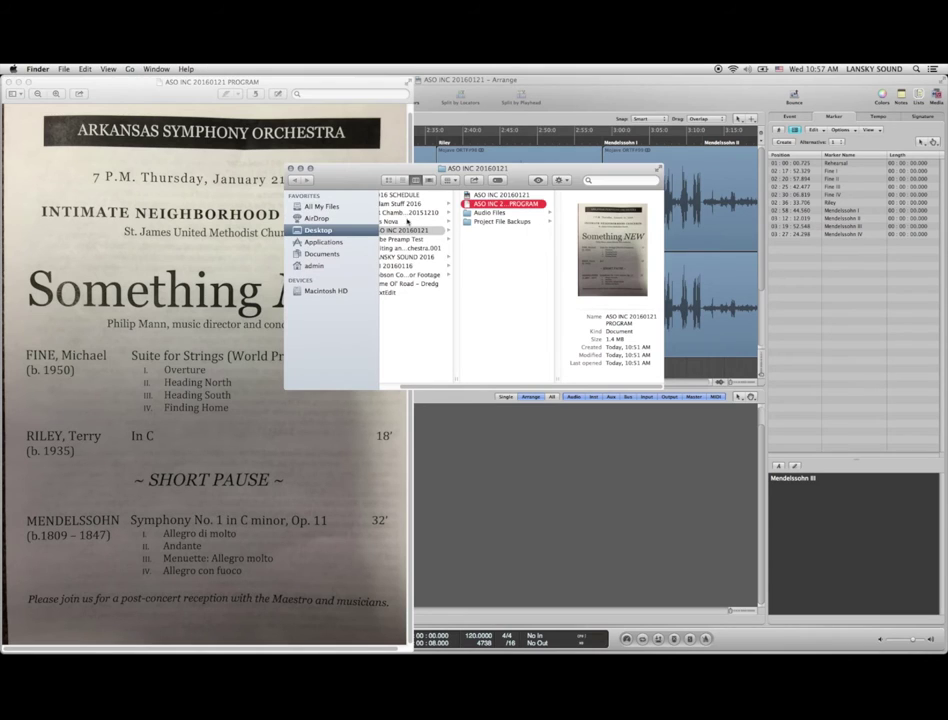
click(290, 169)
click(626, 91)
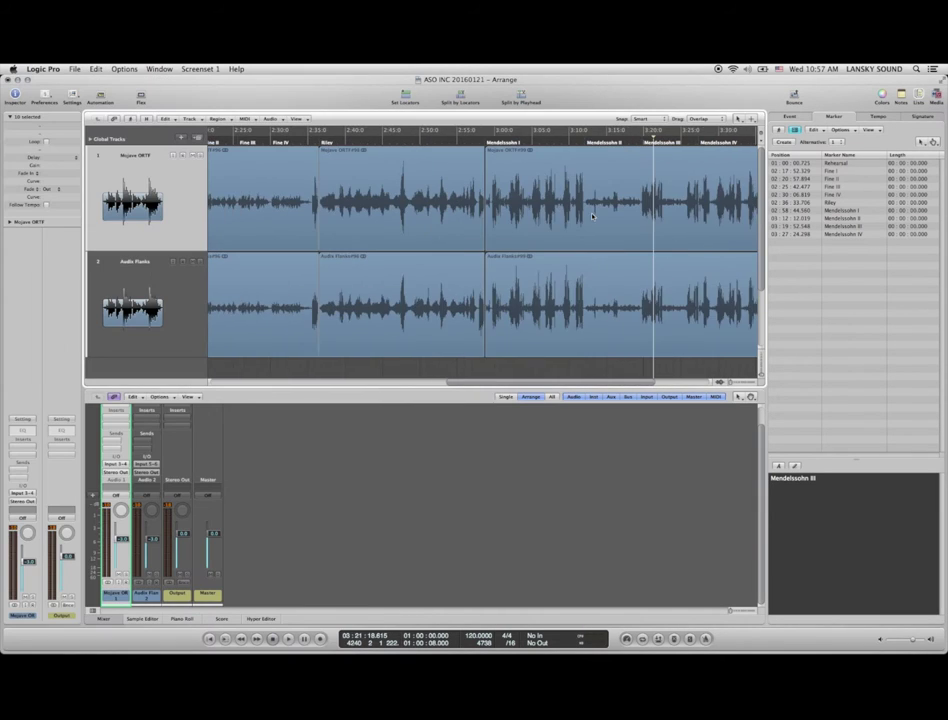
- Play a short passage just after the Mendelssohn I marker, starting at about 2:59:14, on both tracks
scroll(592, 215, right, 5)
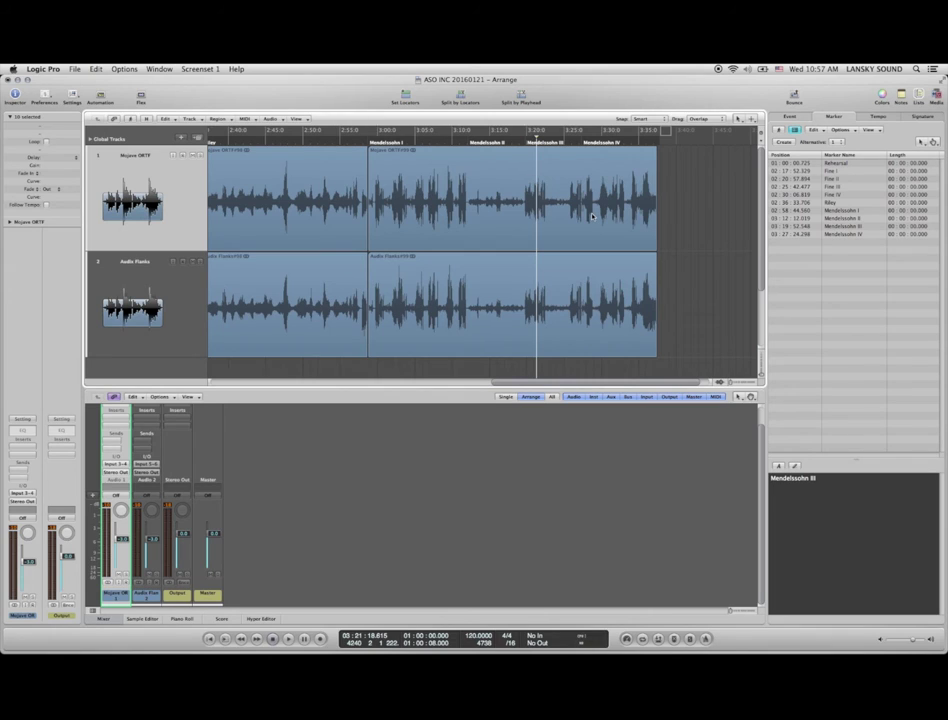
scroll(432, 189, left, 2)
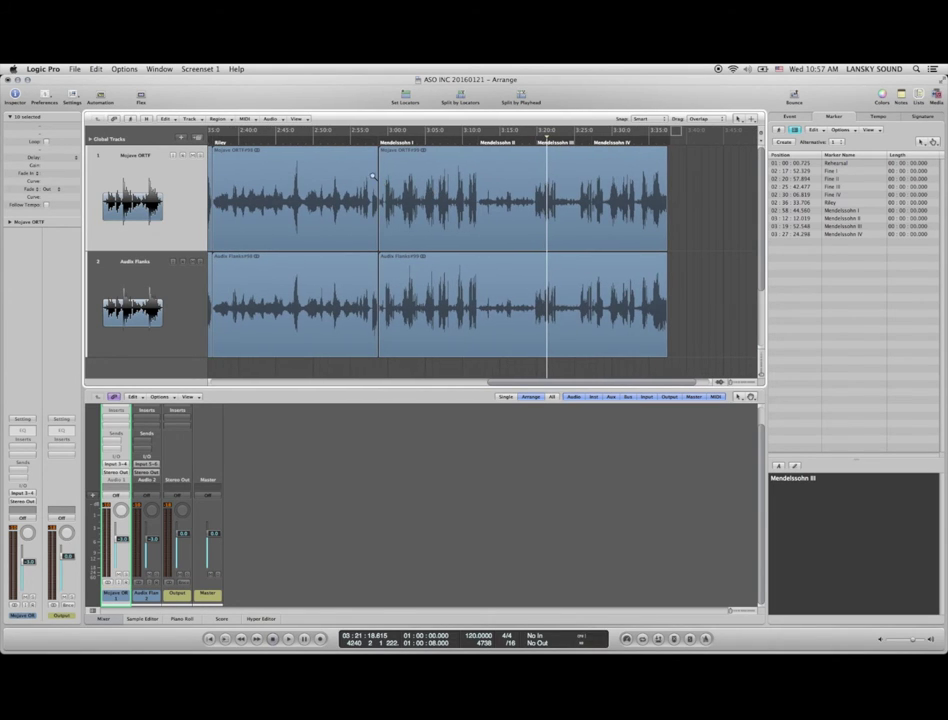
drag(368, 178, 409, 222)
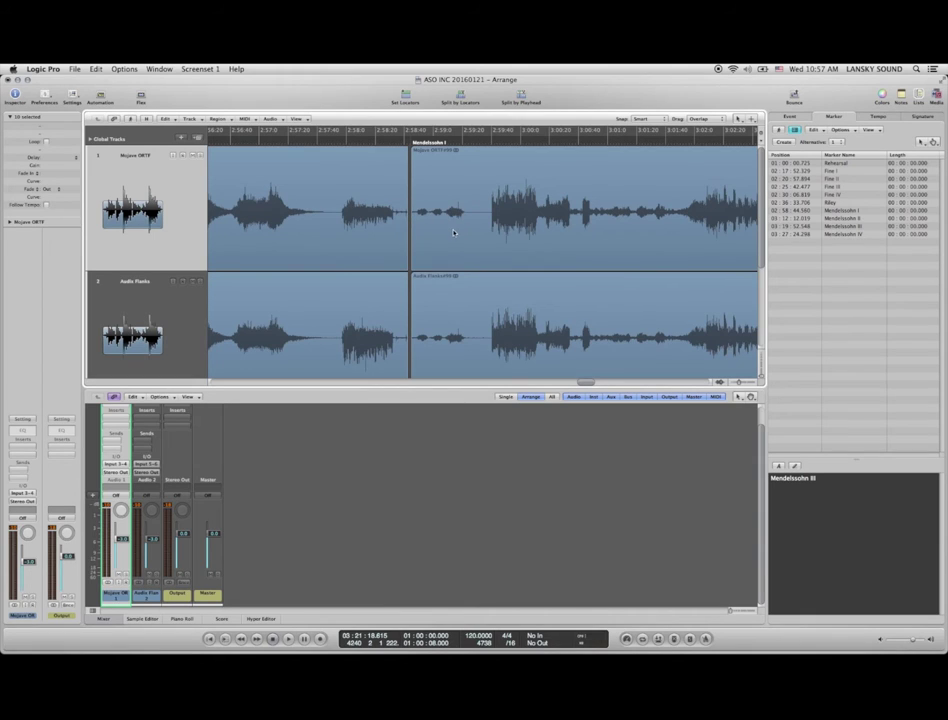
click(455, 141)
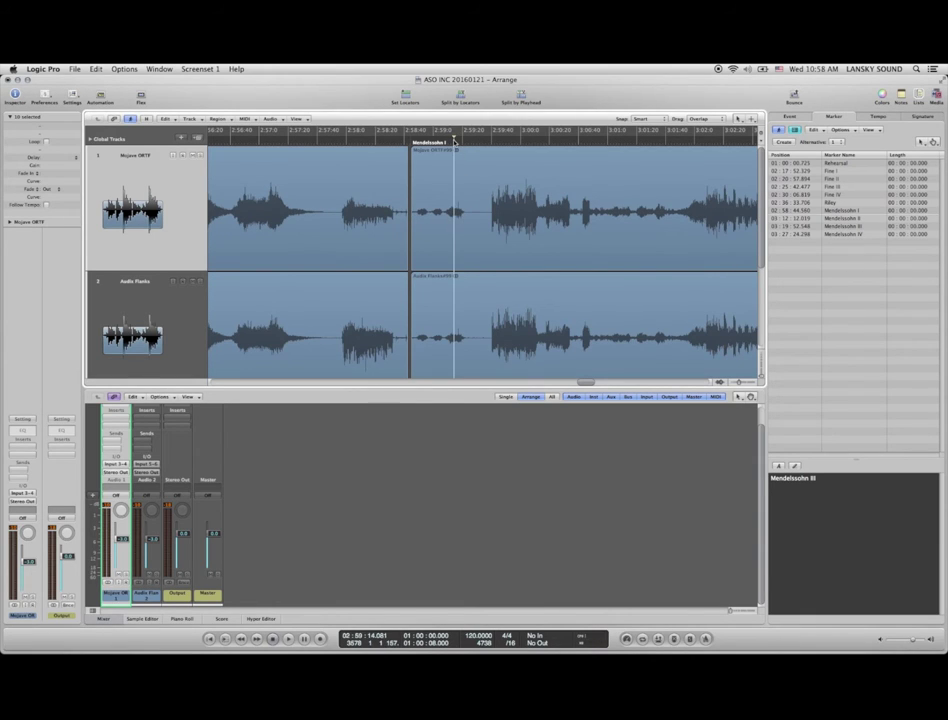
key(space)
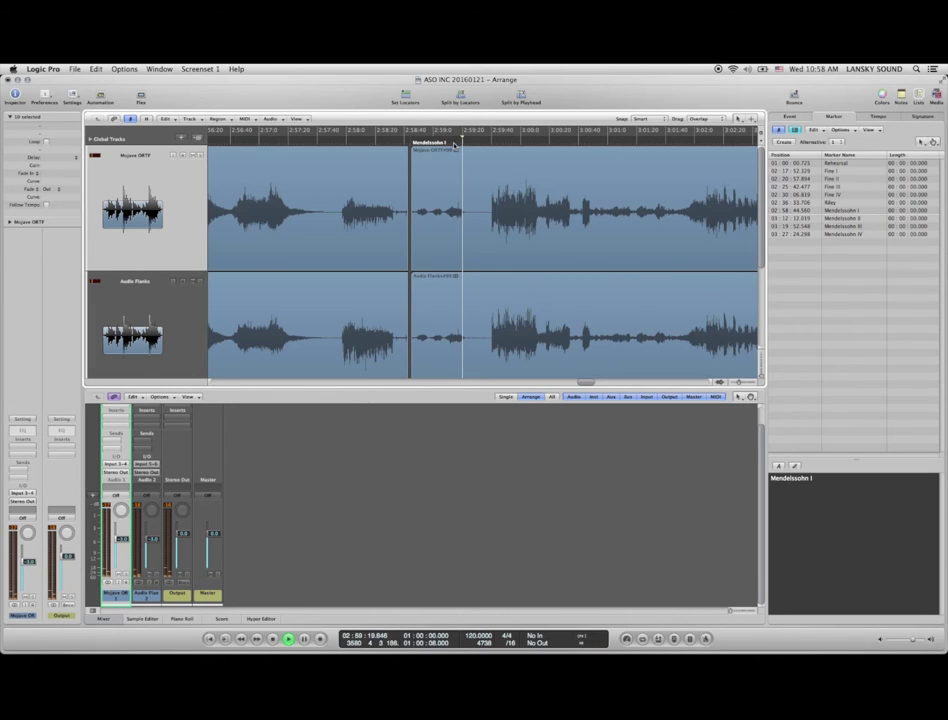
key(space)
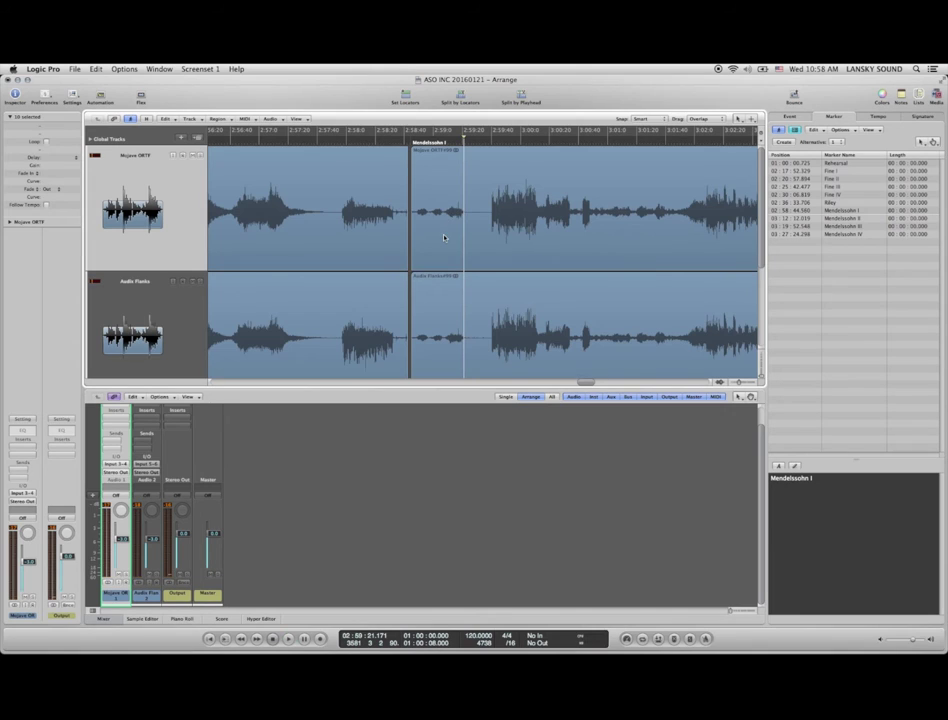
- Play from about 2:59:38 to find the first Mendelssohn notes, and set the Mendelssohn I marker to 02:58:28.555
scroll(444, 237, right, 5)
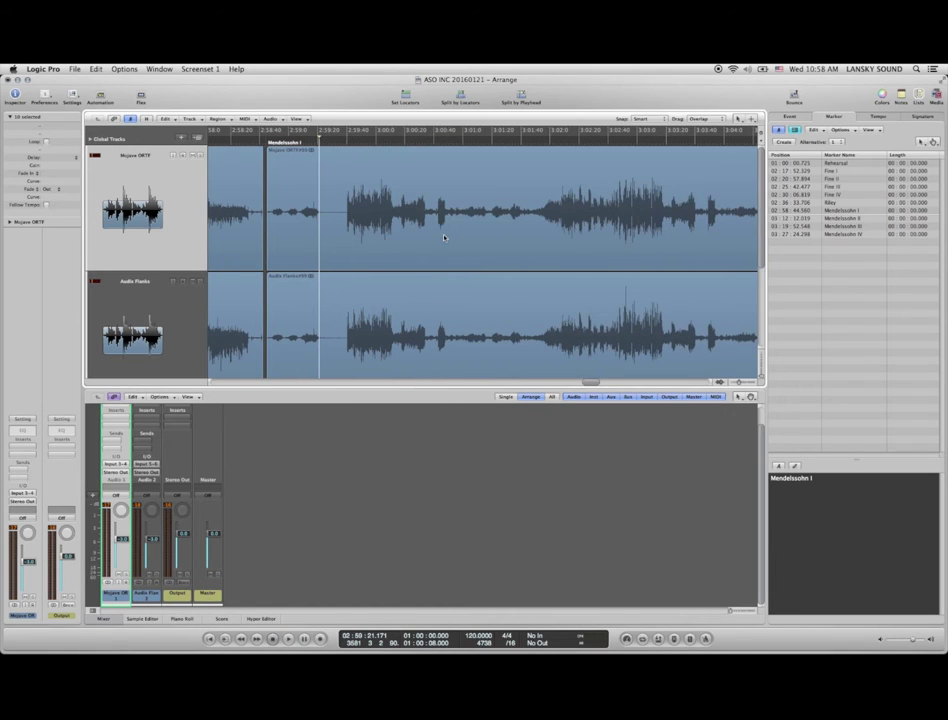
click(343, 146)
key(space)
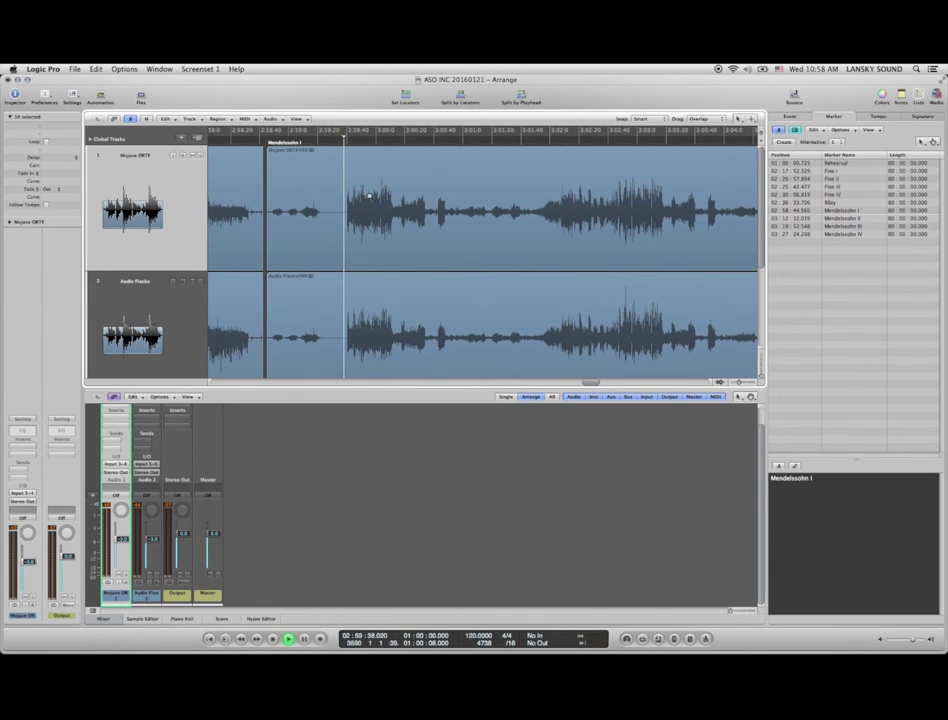
scroll(370, 196, up, 5)
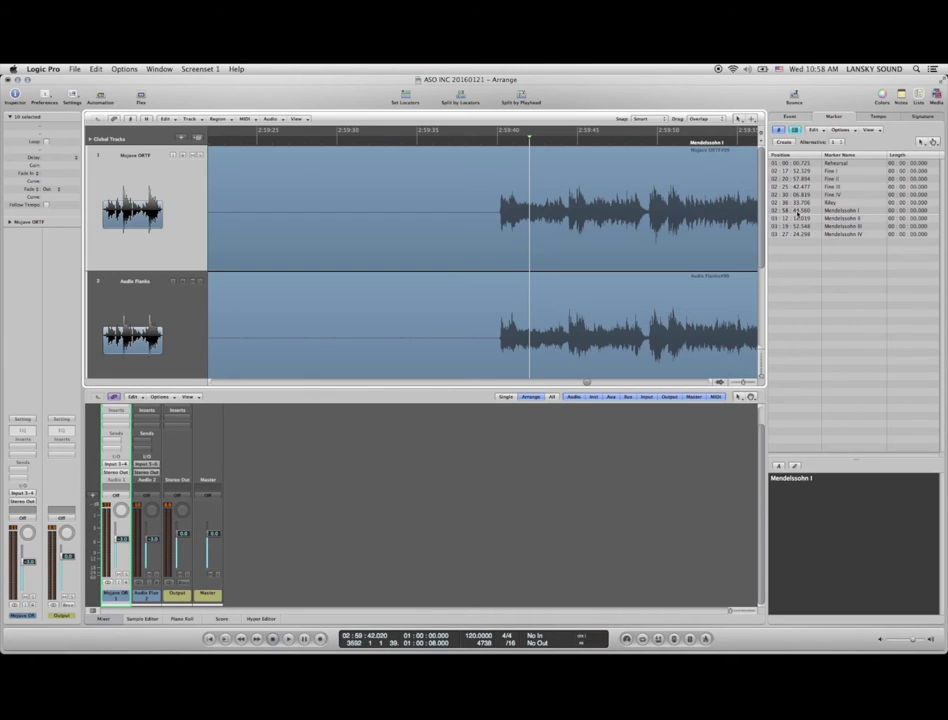
click(797, 211)
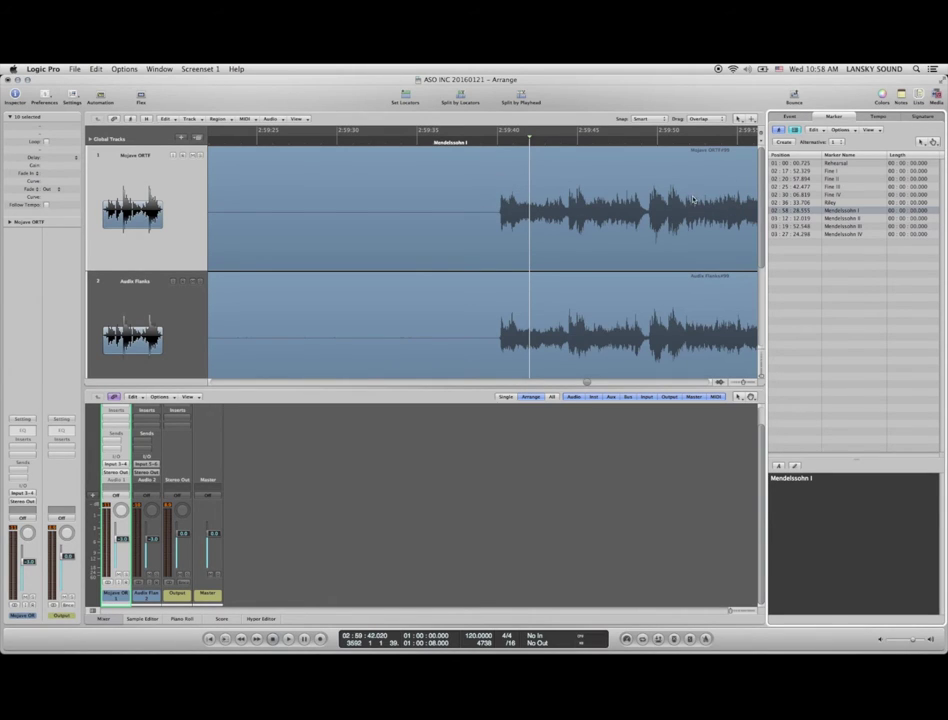
- Check the Mendelssohn markers in order and set the Mendelssohn IV marker to 03:27:18.297, in the silence before that movement
click(840, 211)
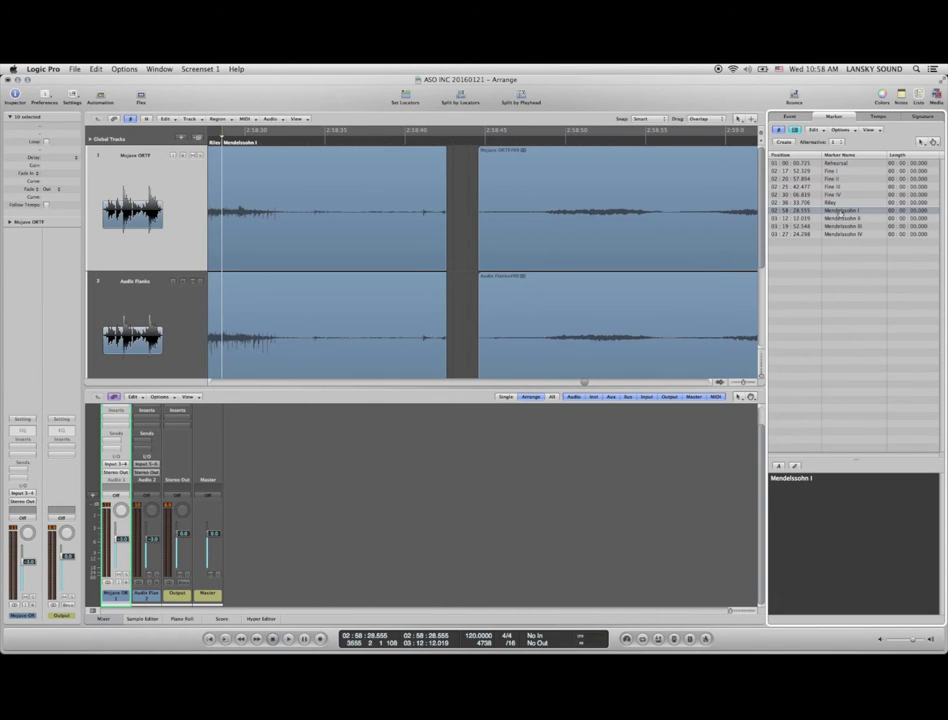
click(838, 219)
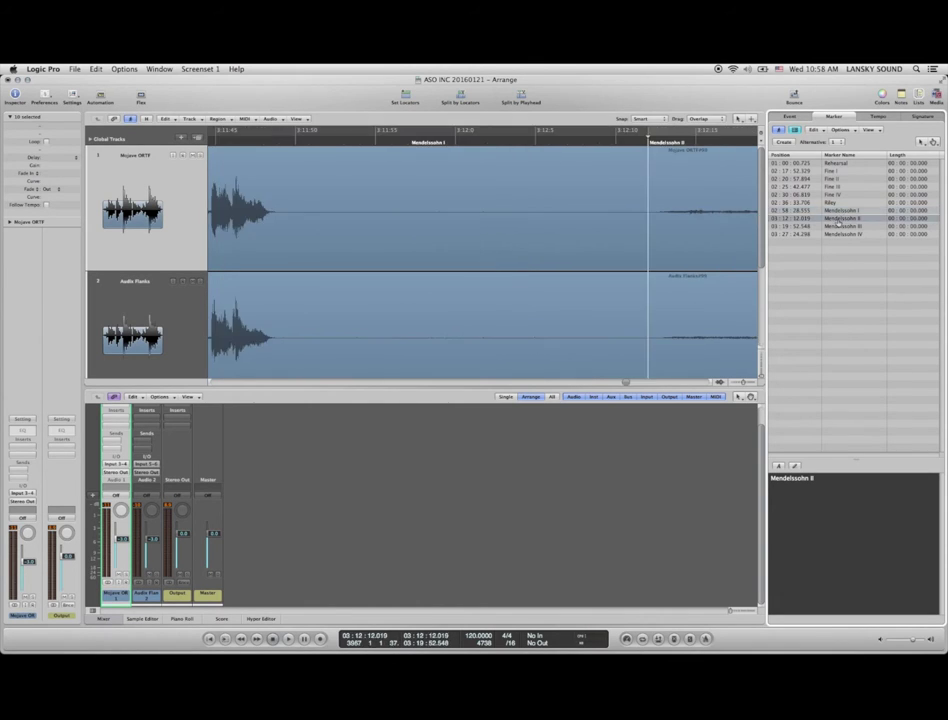
click(838, 228)
click(836, 232)
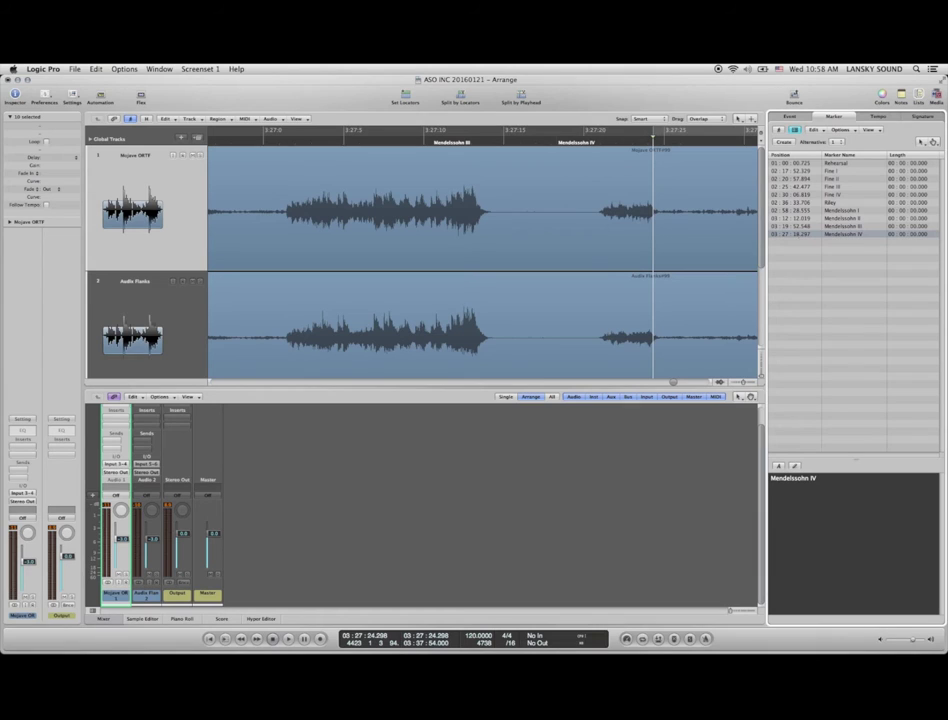
- Set the Mendelssohn III marker to 03:19:42.115, in the silence before the movement's first notes
click(836, 227)
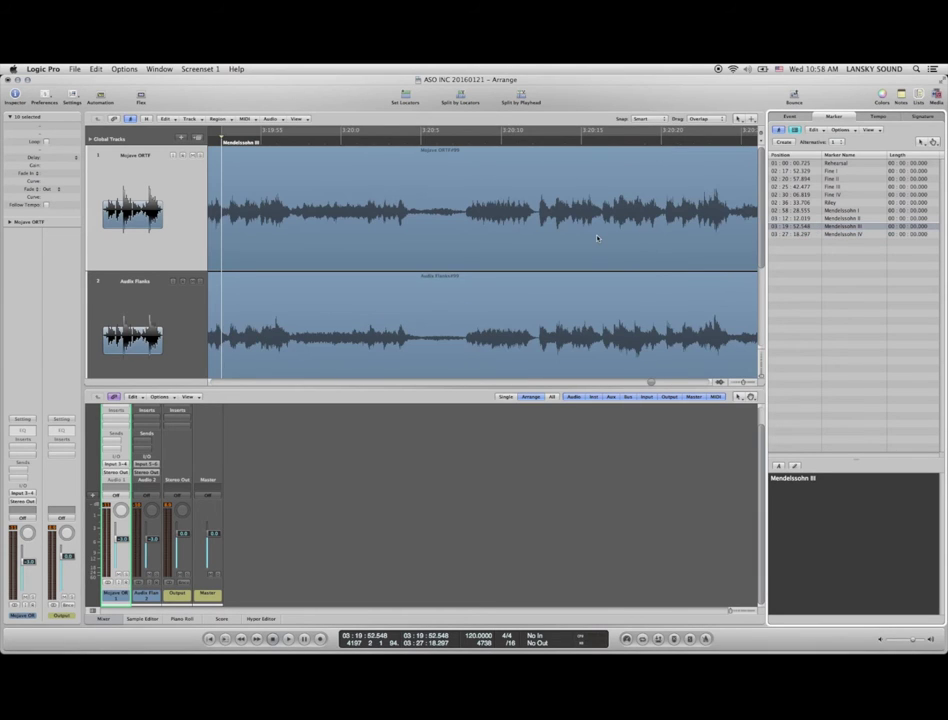
scroll(597, 237, left, 10)
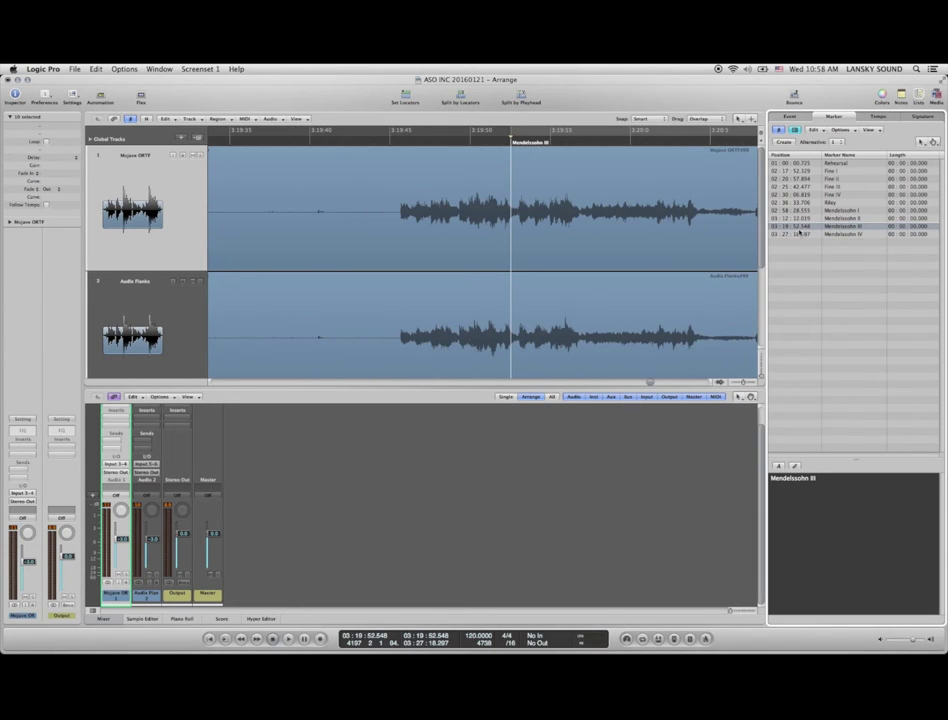
mouse_move(798, 228)
mouse_down()
mouse_move(398, 105)
mouse_move(262, 105)
mouse_up()
scroll(589, 282, left, 10)
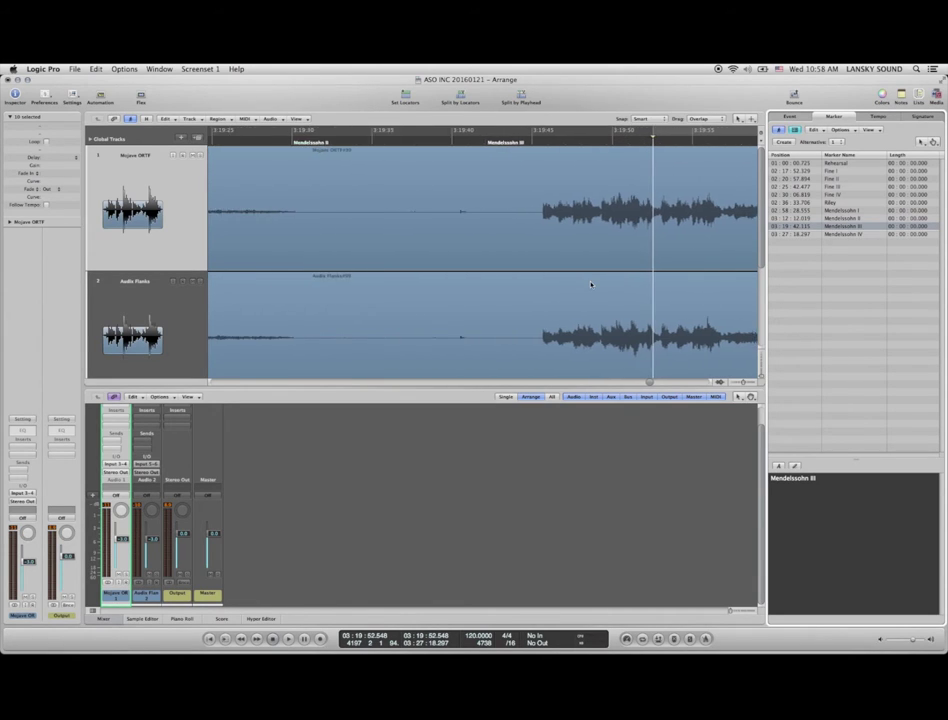
scroll(590, 284, right, 5)
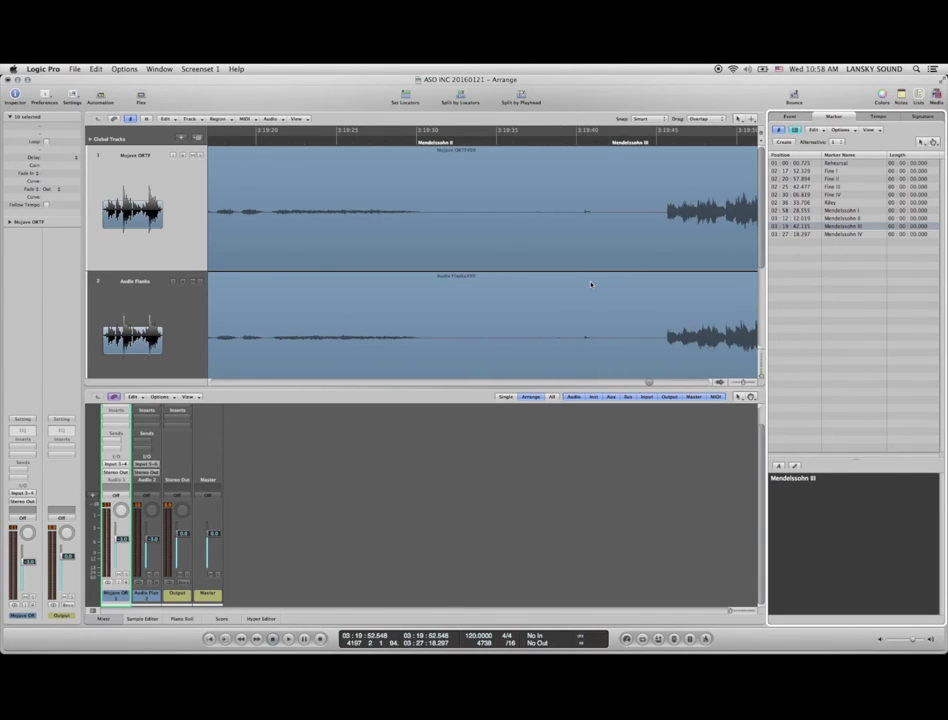
- Set the Mendelssohn I marker to 02:59:35.560, just before the movement's first loud notes
key(alt+comma)
key(alt+comma)
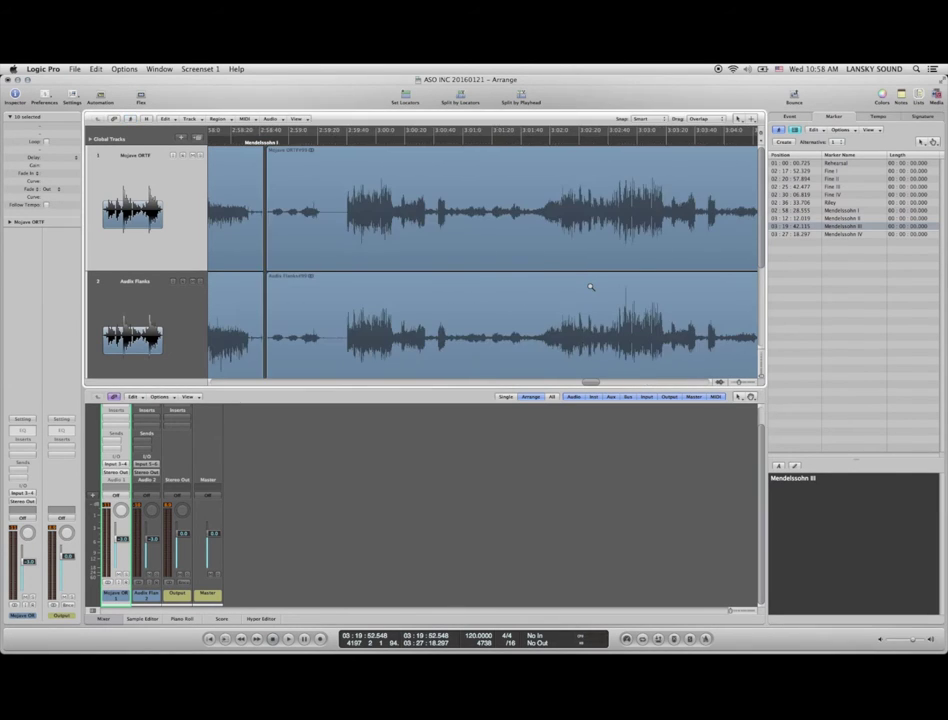
click(795, 212)
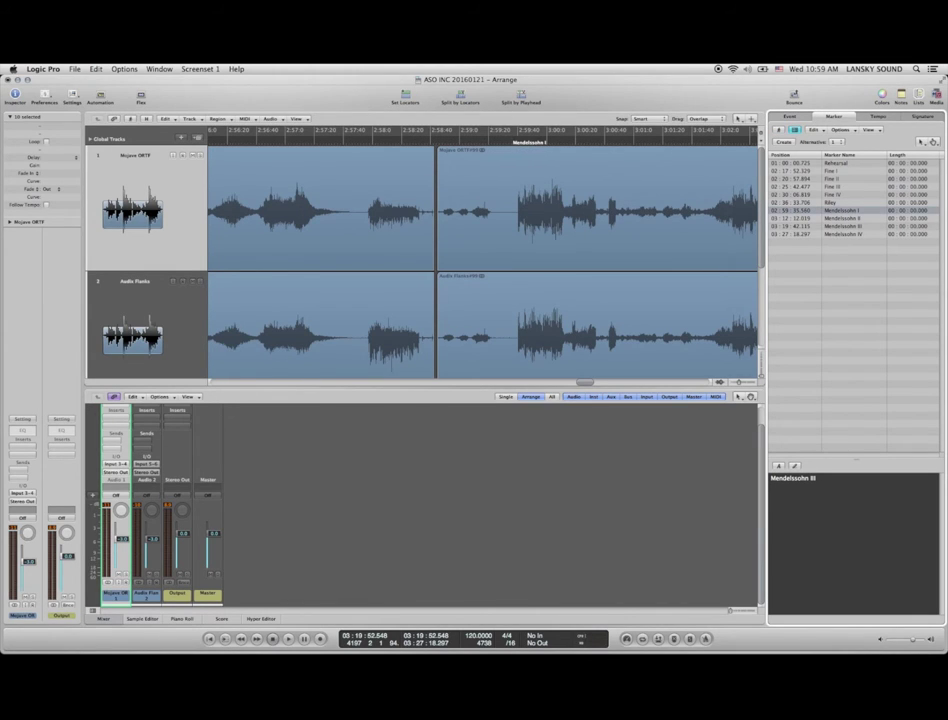
- Set the Mendelssohn II marker to 03:12:11.016, in the silence before the movement begins
scroll(561, 233, right, 10)
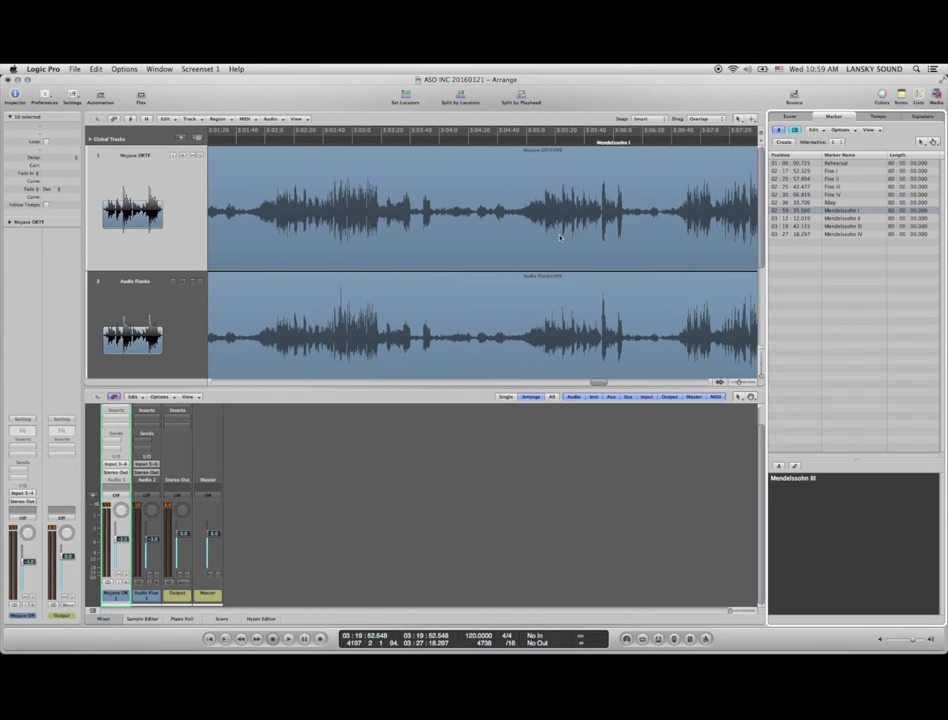
scroll(604, 384, left, 6)
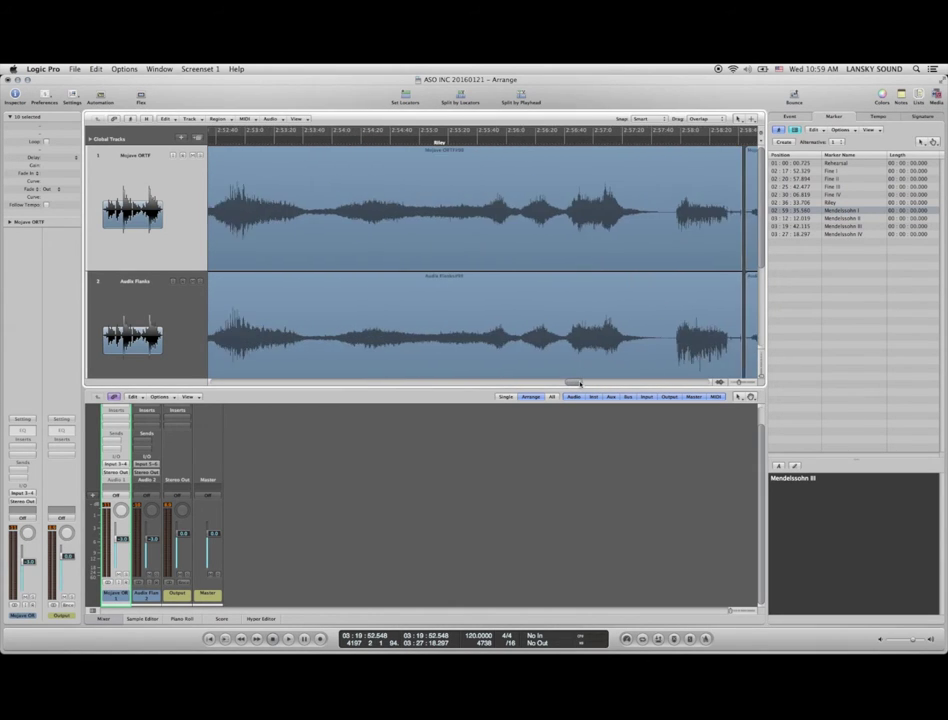
drag(604, 384, 631, 382)
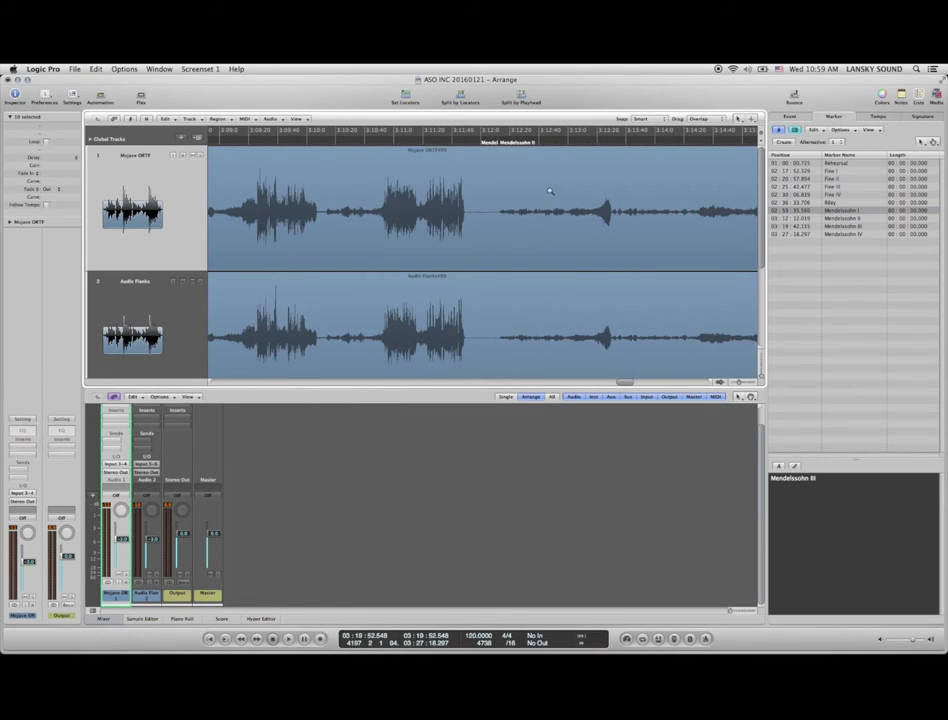
drag(548, 190, 455, 266)
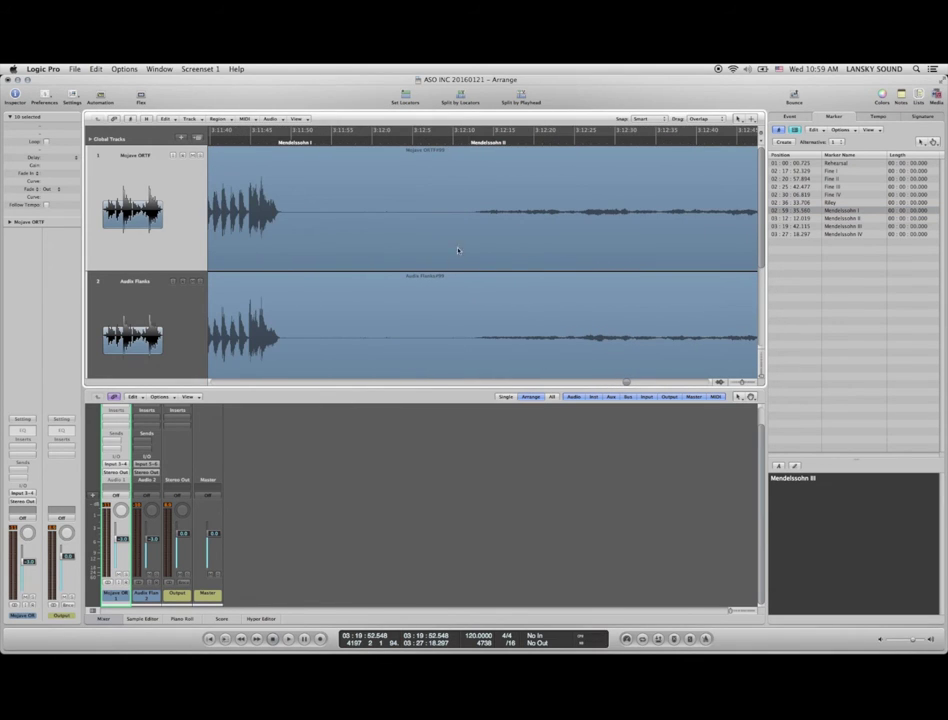
click(836, 226)
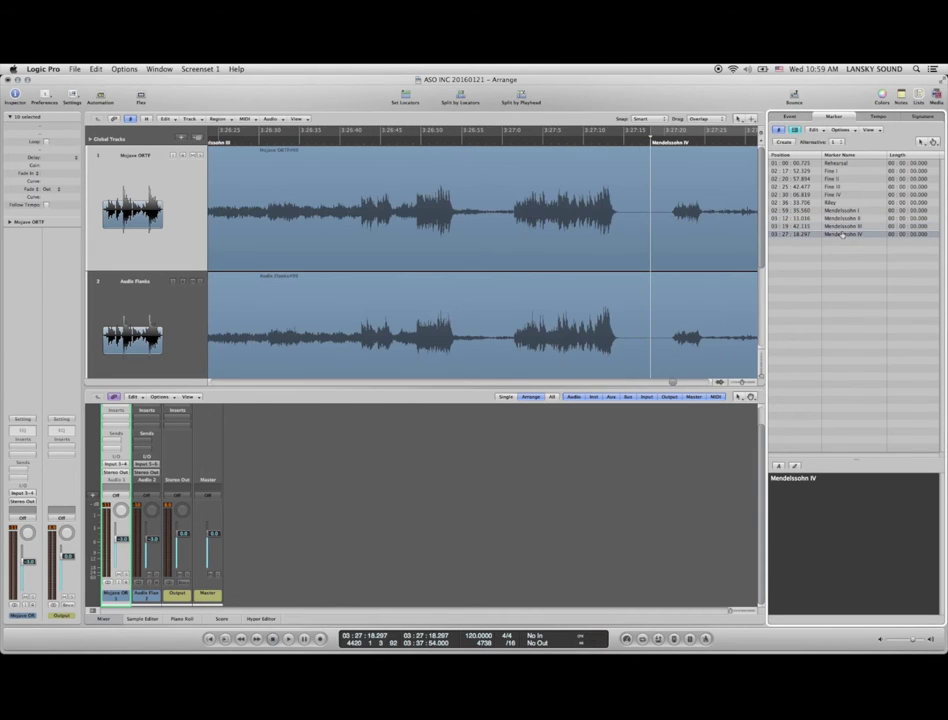
- Jump back through the Mendelssohn II, Mendelssohn I and Riley markers and check their positions against the waveform
click(843, 218)
key(Up)
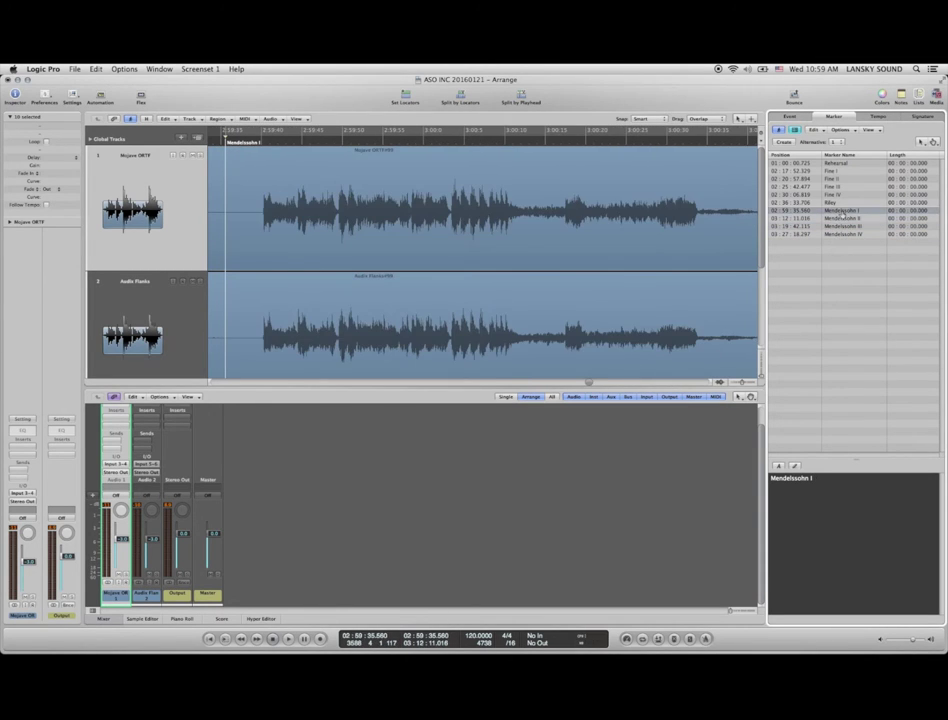
key(Up)
key(super+Left)
key(super+Left)
key(super+Left)
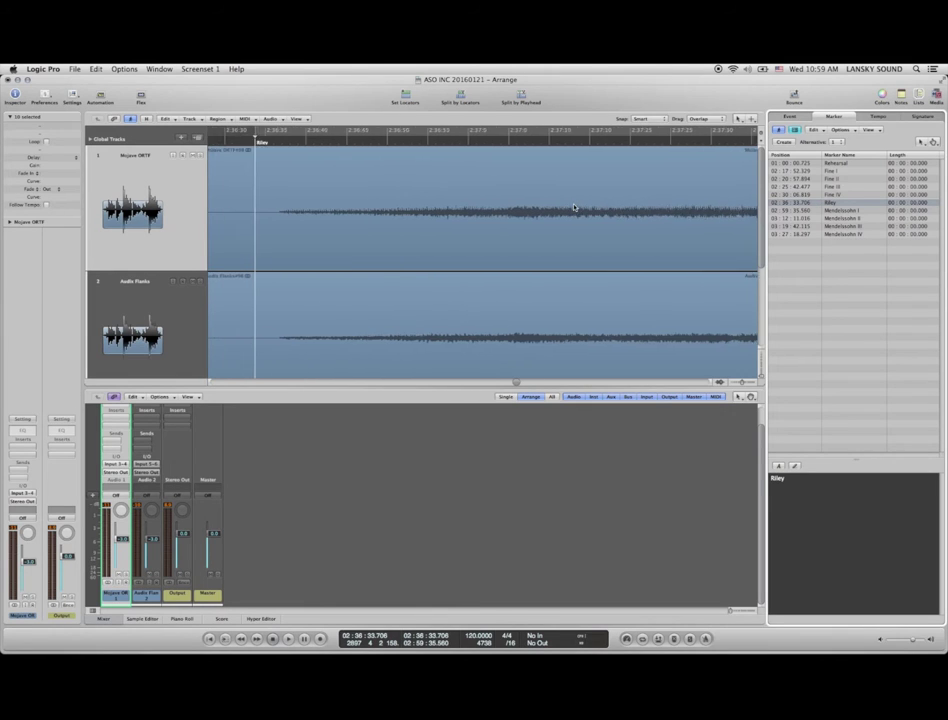
- Play a few seconds from the Fine I marker, starting at about 2:17:55, to locate the start of the piece
scroll(573, 211, left, 10)
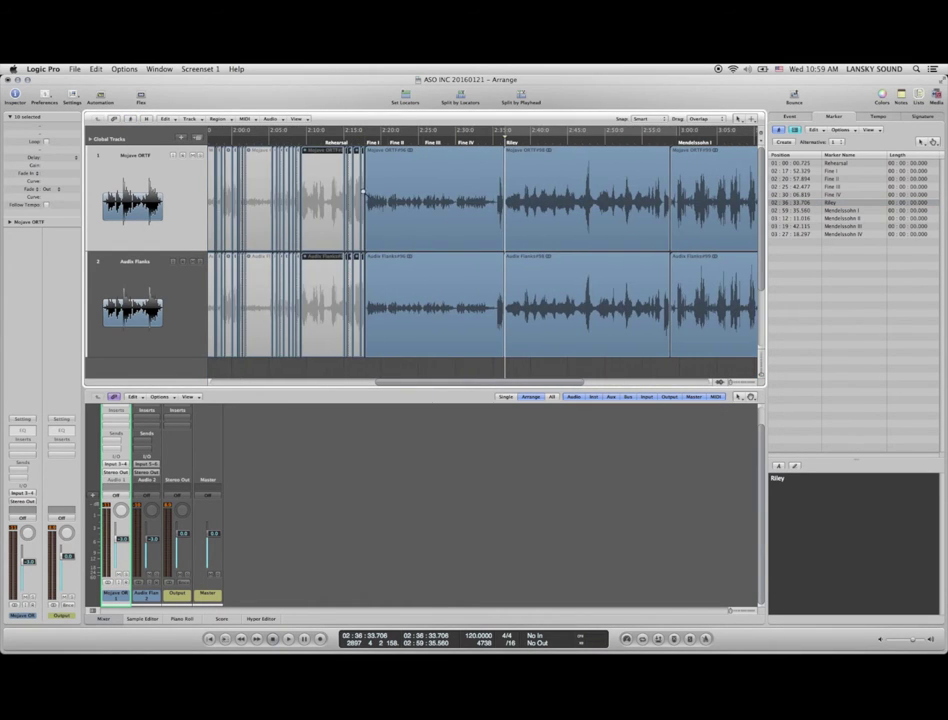
ctrl+alt+click(372, 198)
ctrl+alt+click(384, 218)
drag(357, 187, 387, 217)
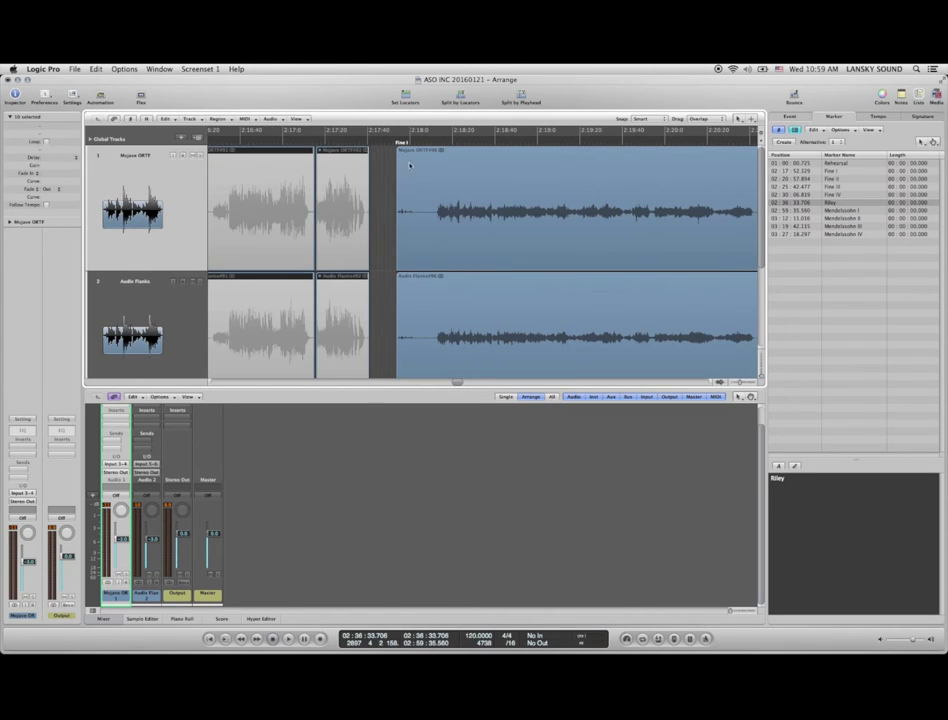
click(399, 142)
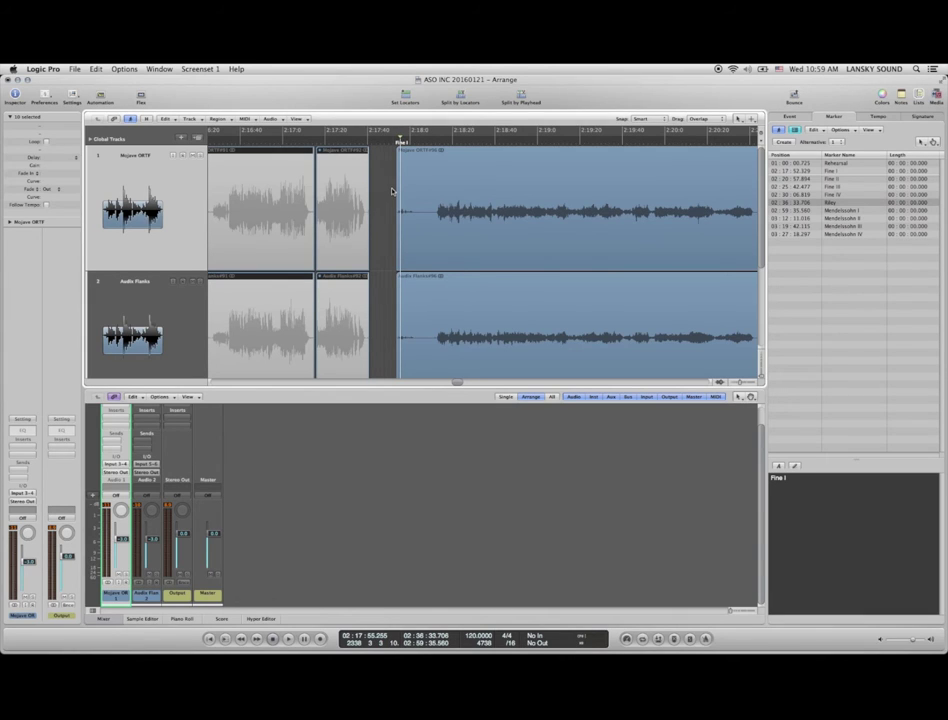
key(space)
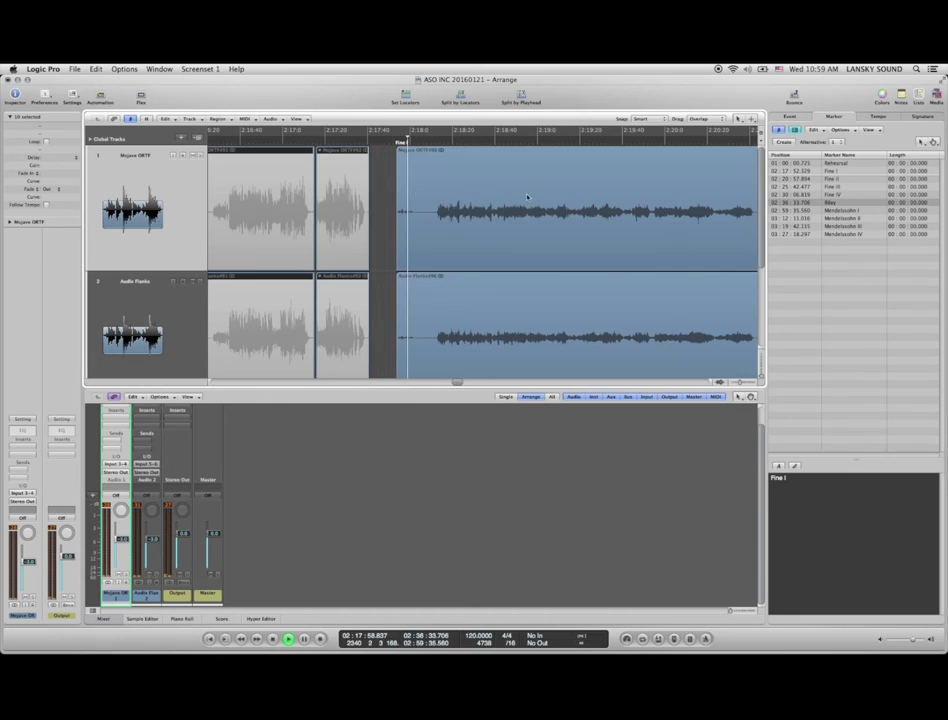
key(space)
- Set the Fine I marker to 02:18:00.945, in the silence before the first notes, and compare it with the waveform
scroll(415, 239, up, 5)
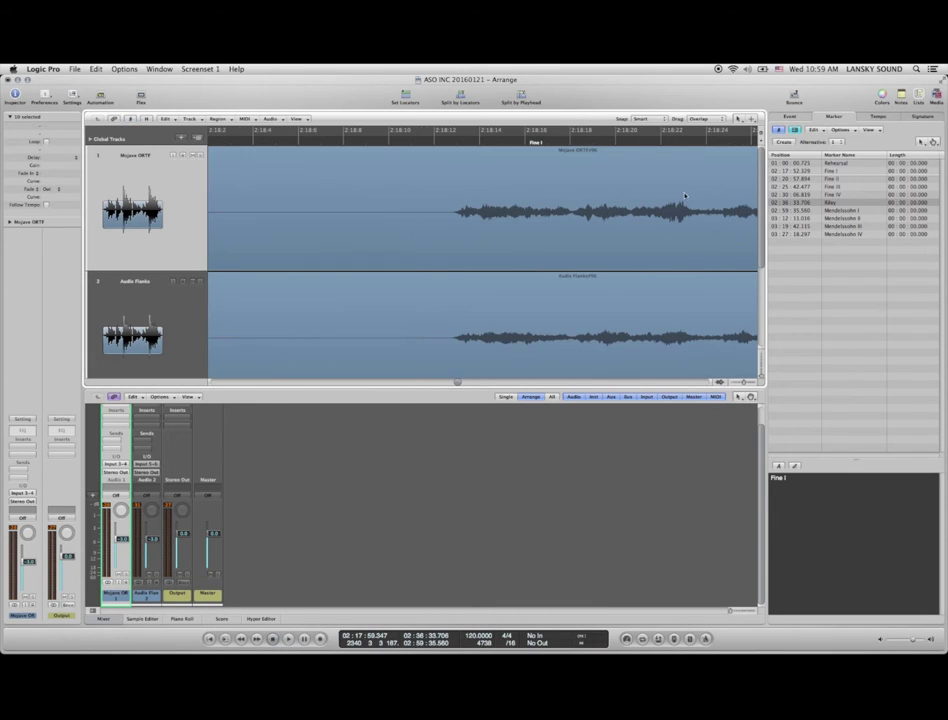
drag(800, 172, 794, 97)
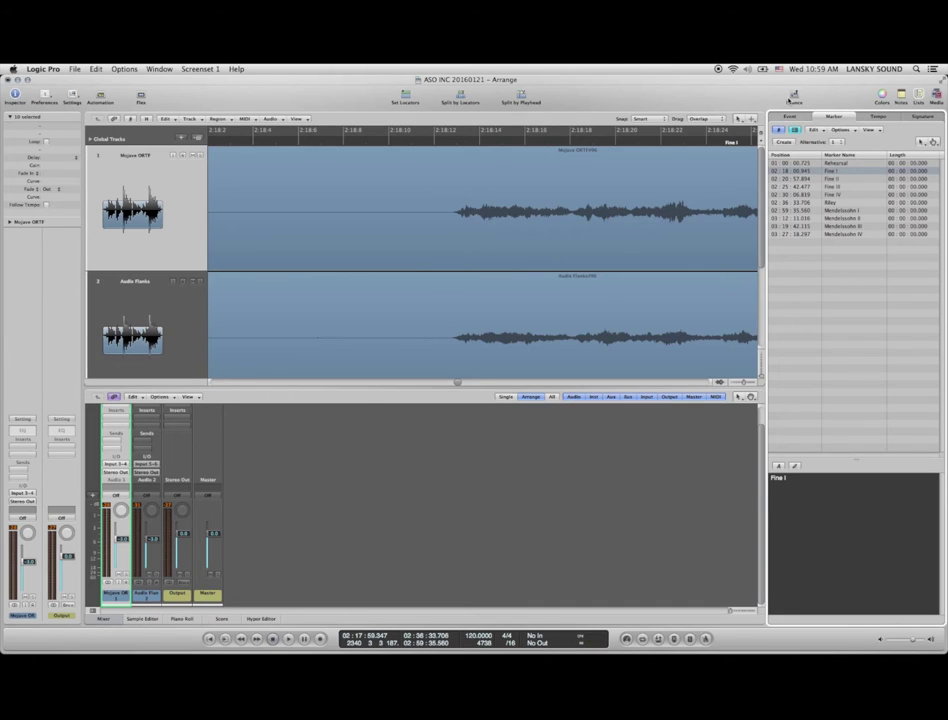
drag(370, 180, 497, 264)
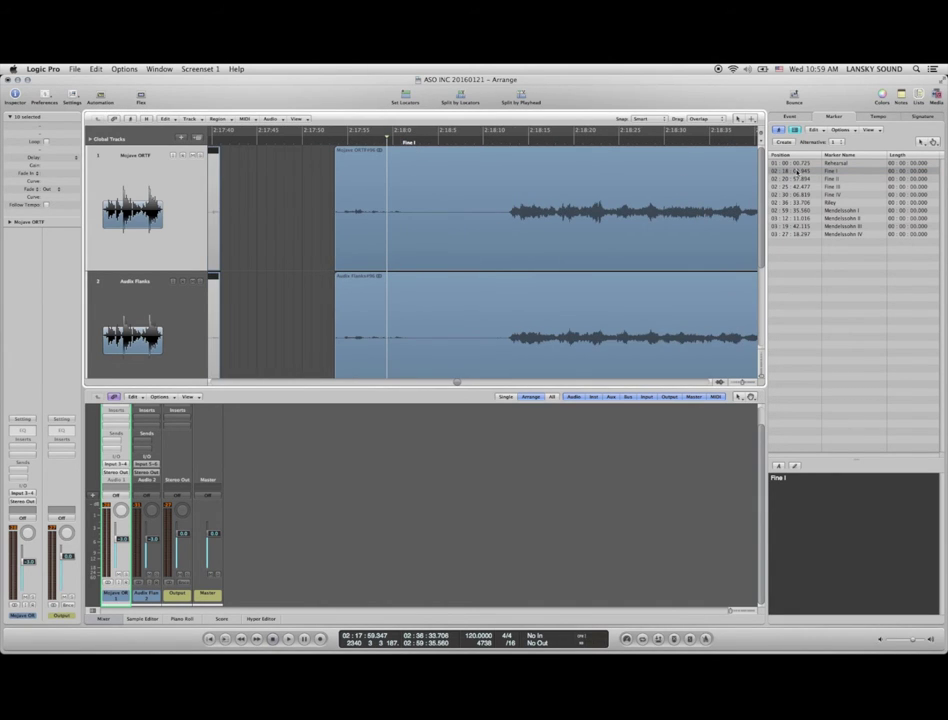
- Set the Fine I marker to 02:18:11.261 and the Fine II marker to 02:20:55.988, each just before its first notes
drag(800, 171, 800, 165)
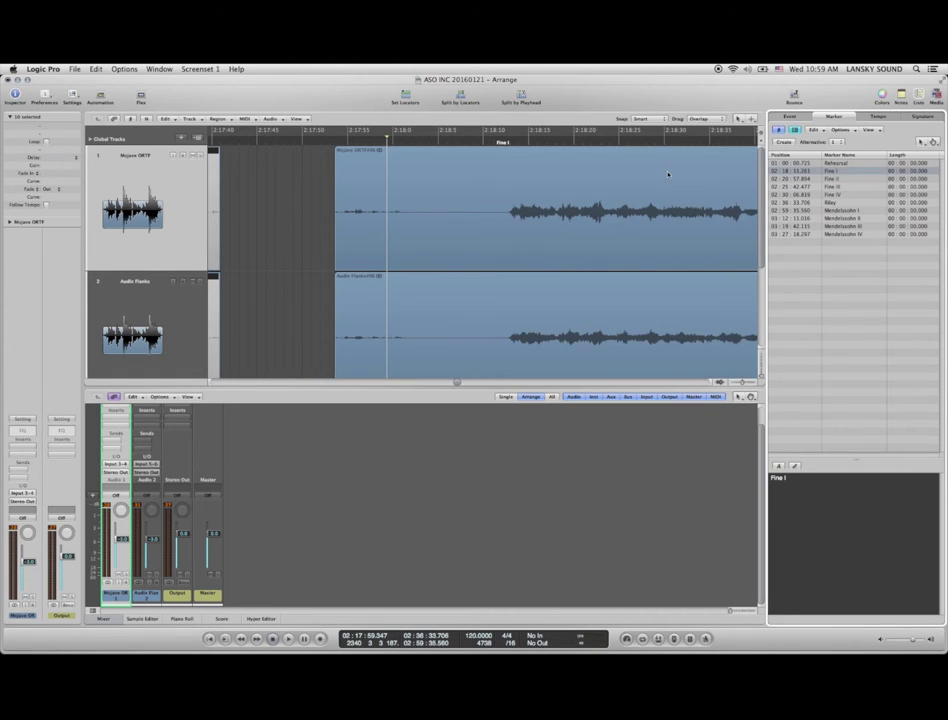
scroll(648, 210, down, 5)
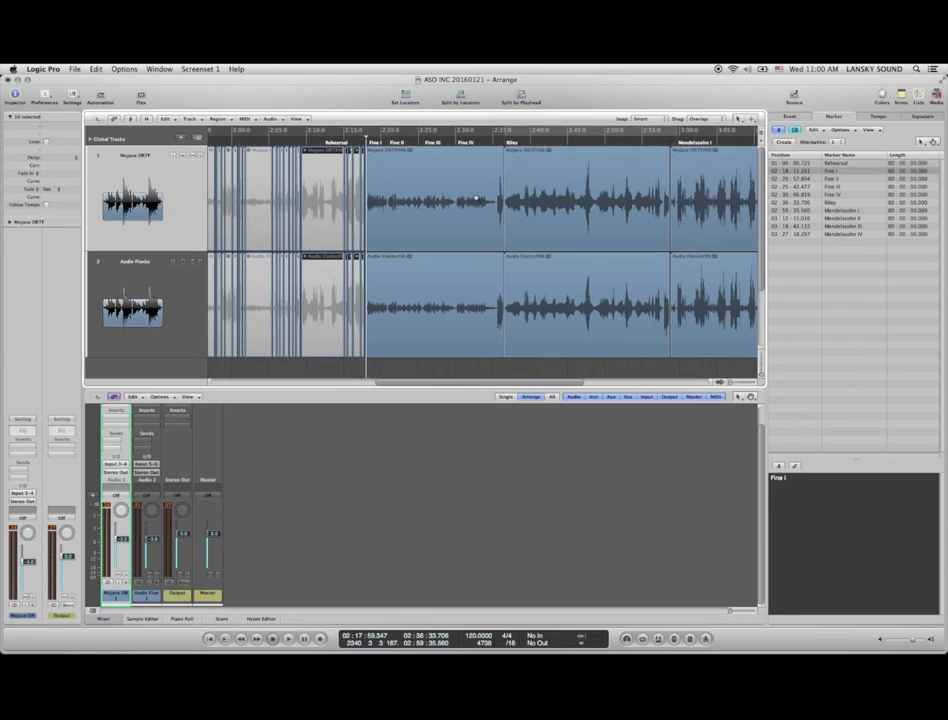
scroll(402, 209, up, 5)
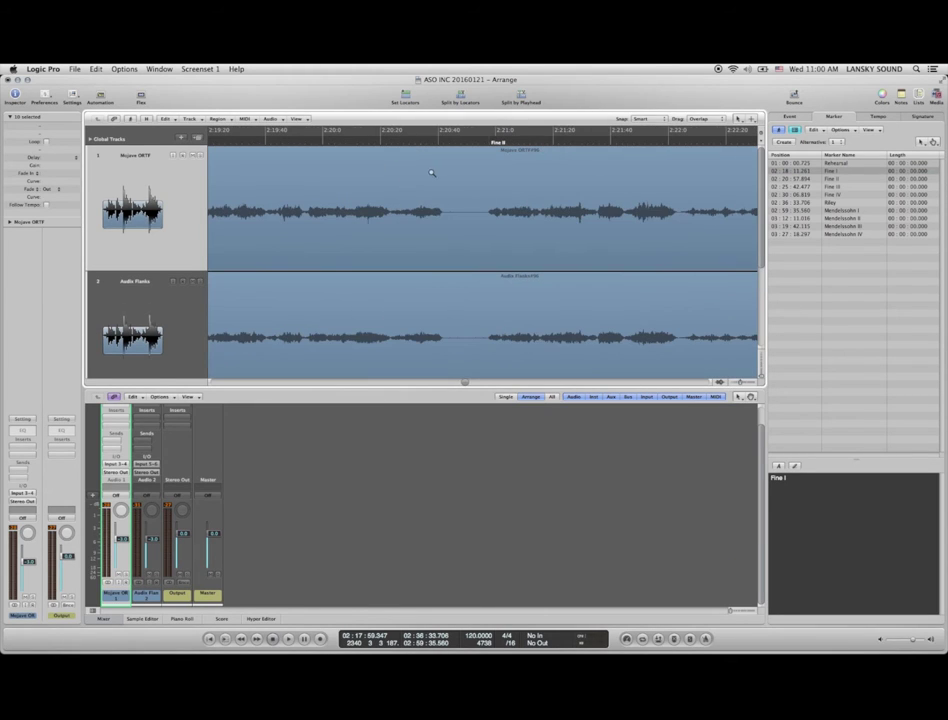
drag(450, 184, 518, 245)
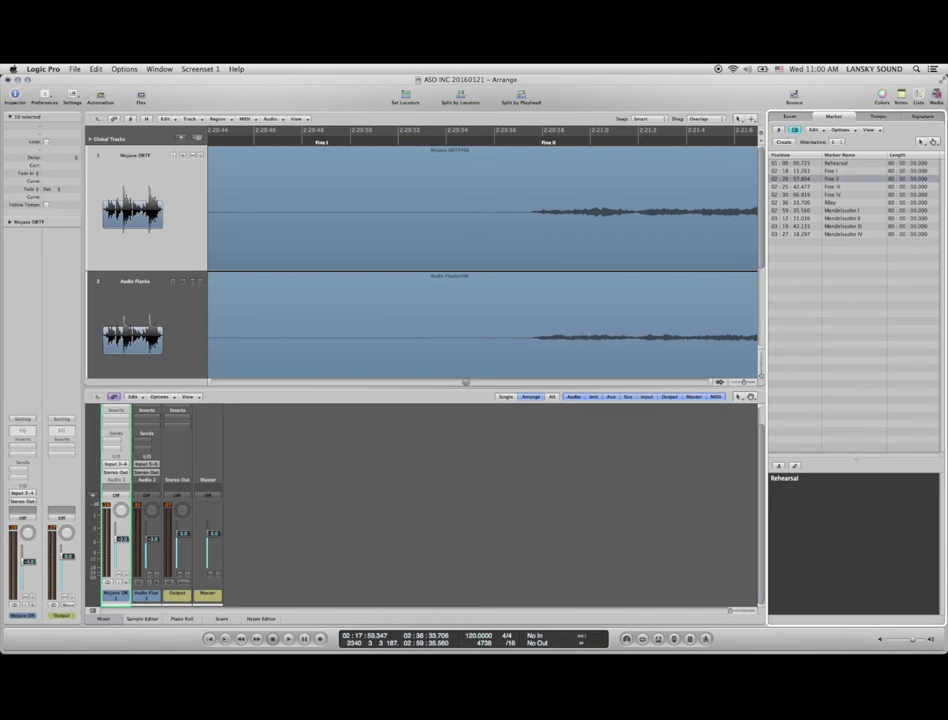
click(825, 180)
key(alt+Left)
key(alt+Left)
ctrl+alt+click(645, 203)
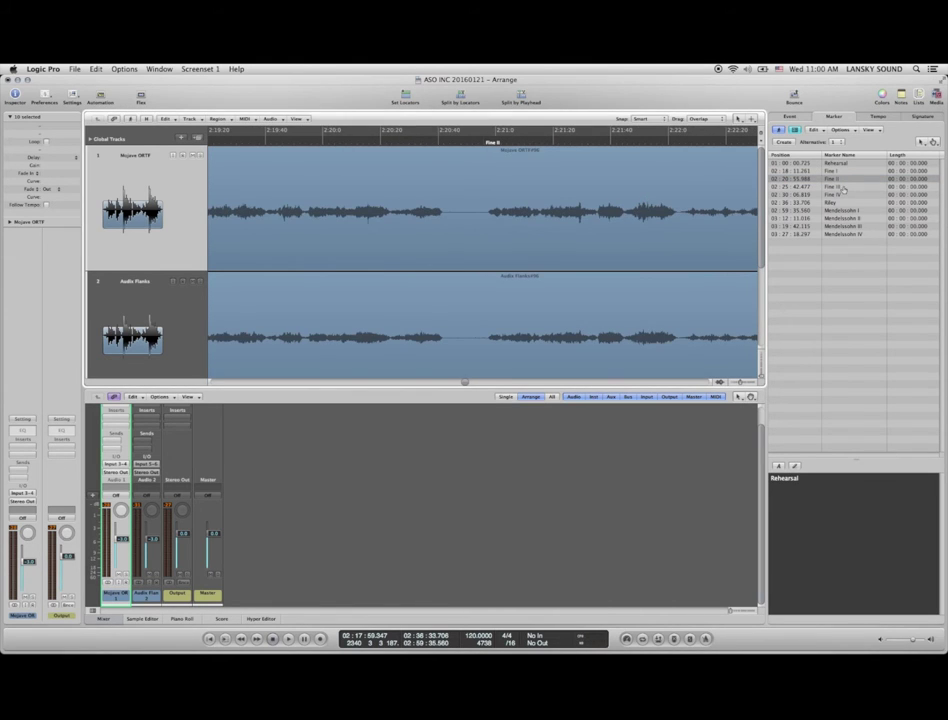
- Set the Fine III marker to 02:25:38.467, in the silence just before the movement begins
key(alt+period)
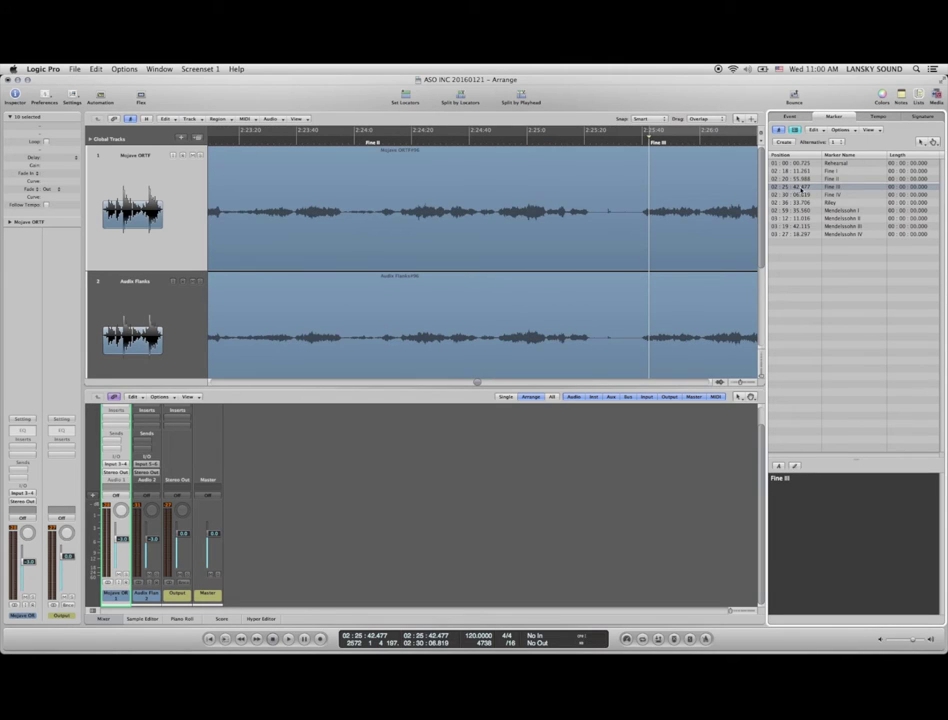
drag(801, 188, 801, 180)
drag(683, 195, 633, 243)
scroll(586, 241, left, 3)
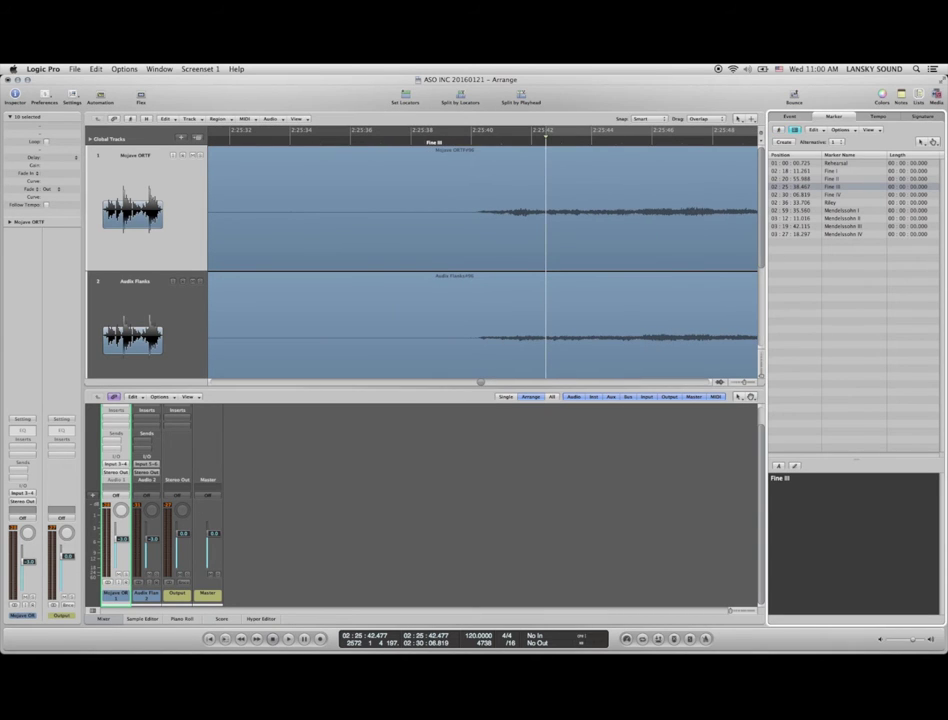
click(632, 215)
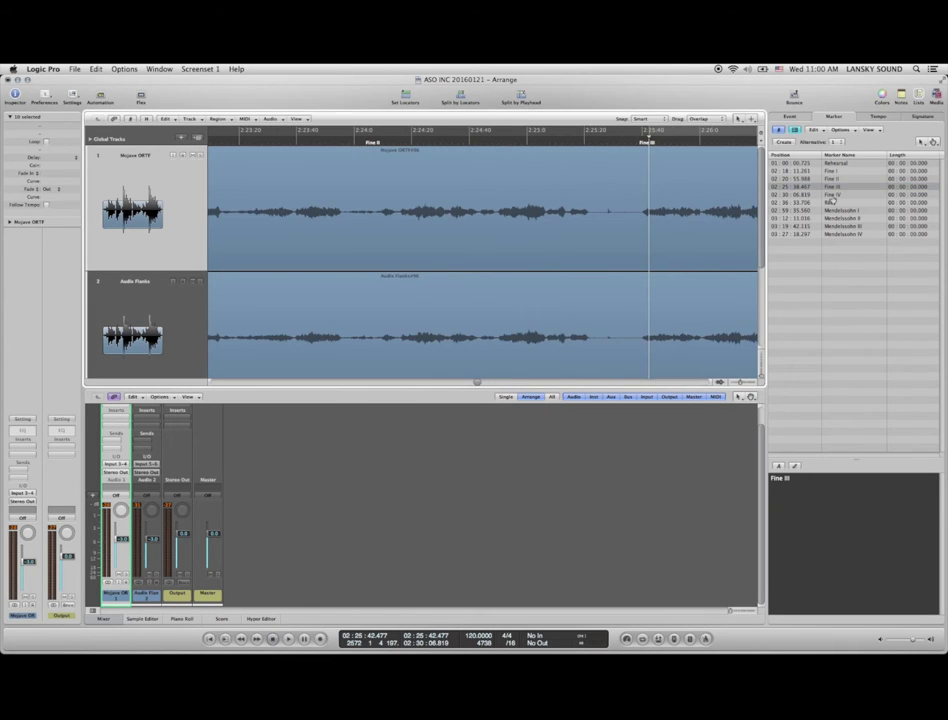
- Set the Fine IV marker to 02:29:59.819, in the silence before the movement's first notes
click(795, 195)
drag(708, 189, 596, 255)
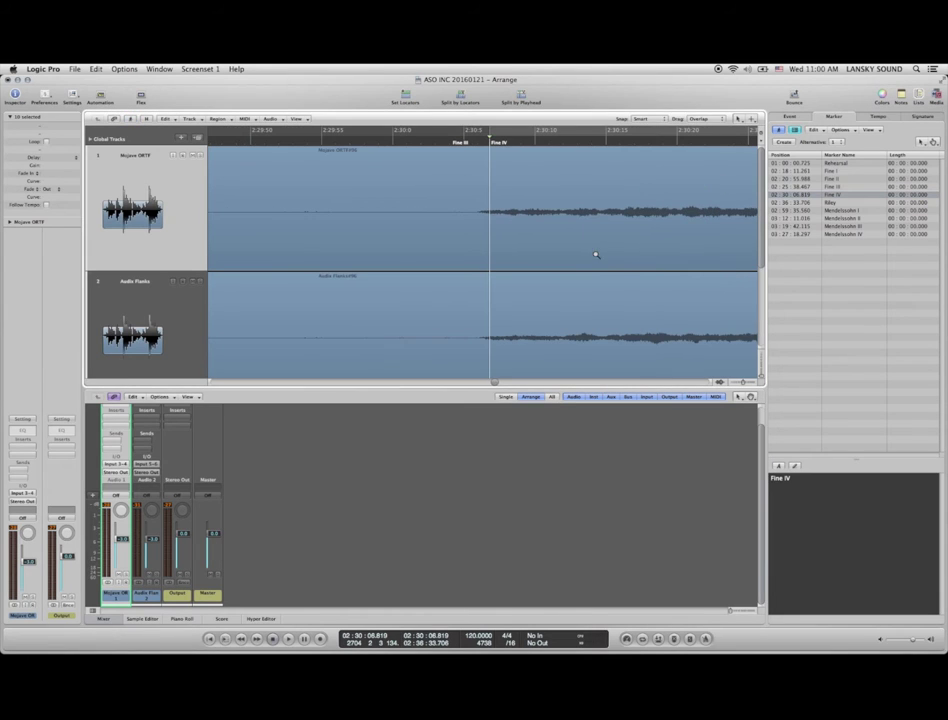
drag(805, 195, 805, 210)
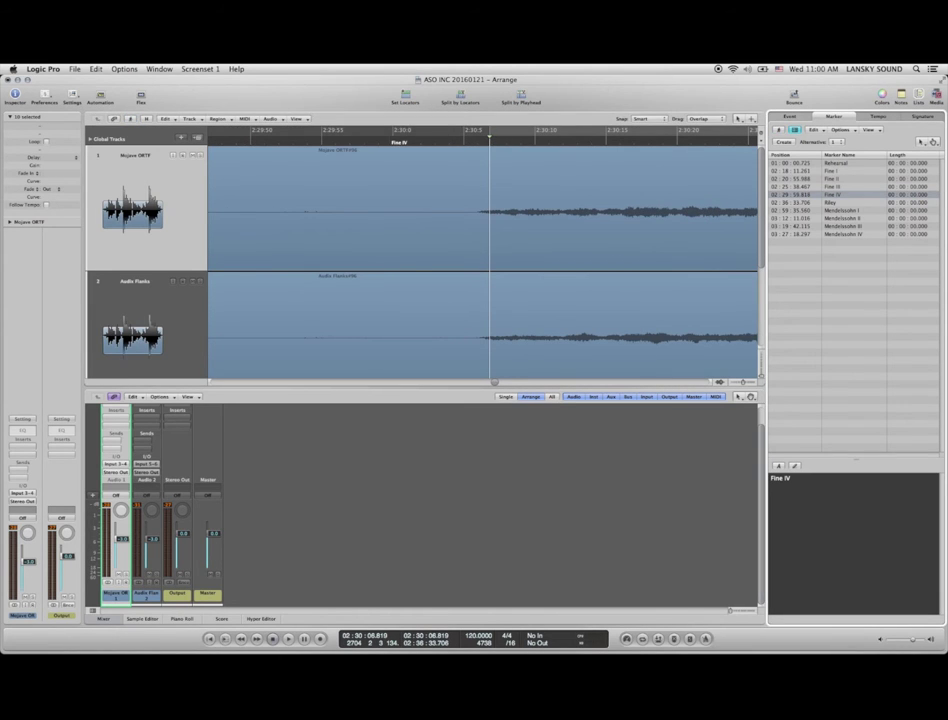
ctrl+alt+click(618, 190)
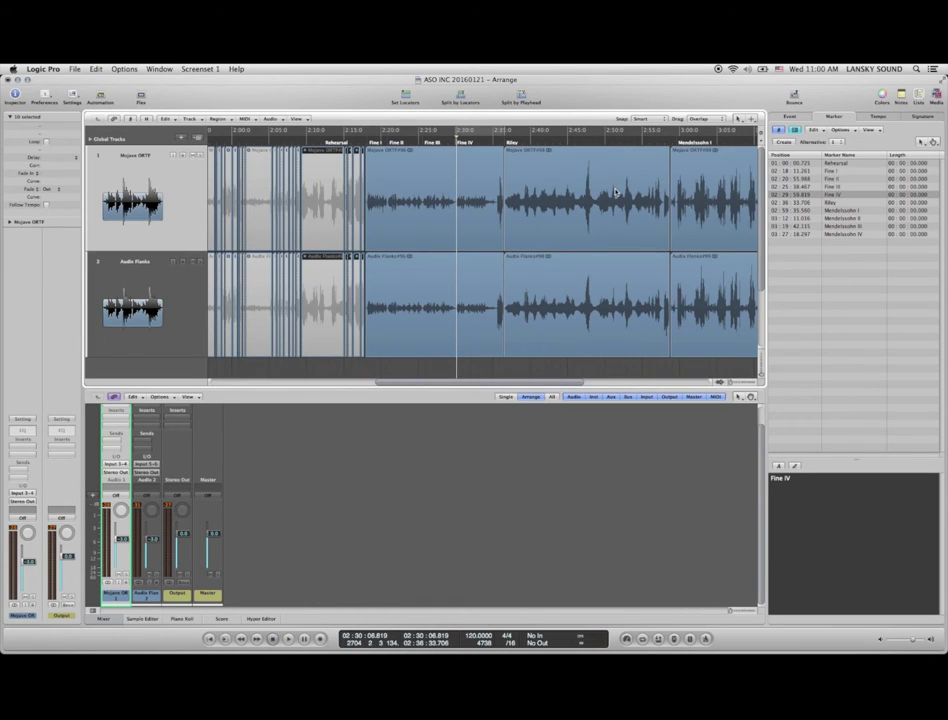
- Jump through the markers from Fine I to Mendelssohn III to check their positions, and return to Fine I
click(828, 171)
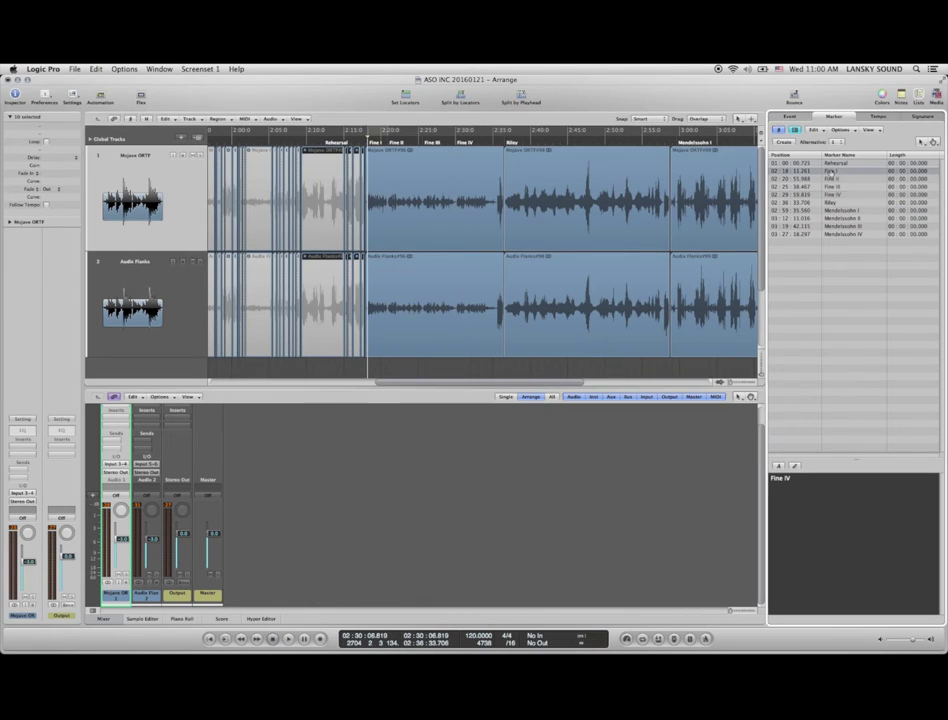
click(831, 179)
click(832, 187)
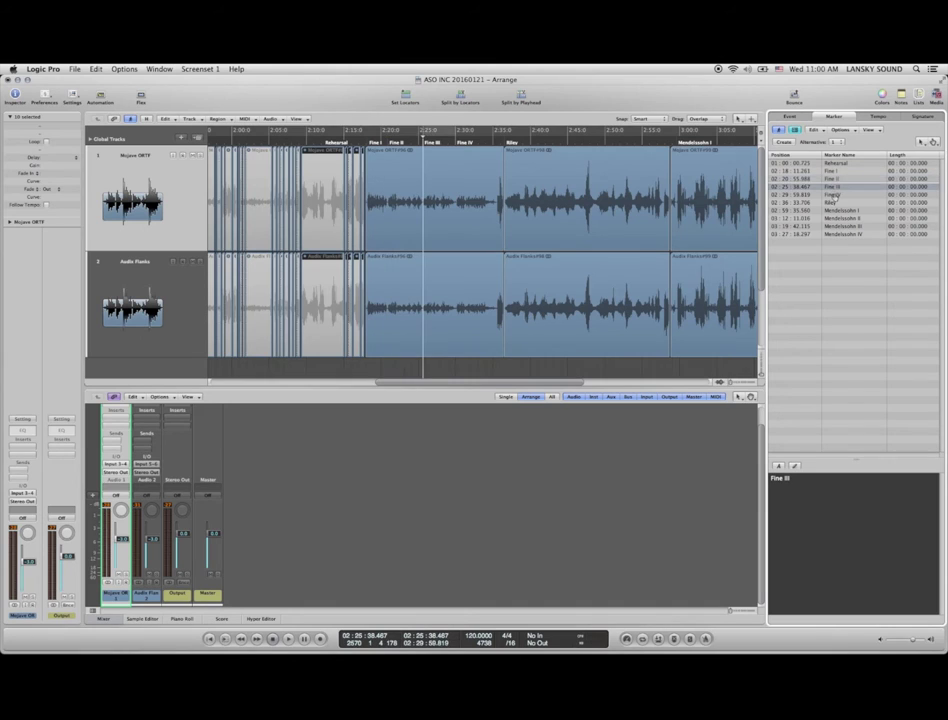
click(832, 195)
click(833, 203)
click(836, 211)
click(836, 218)
click(836, 226)
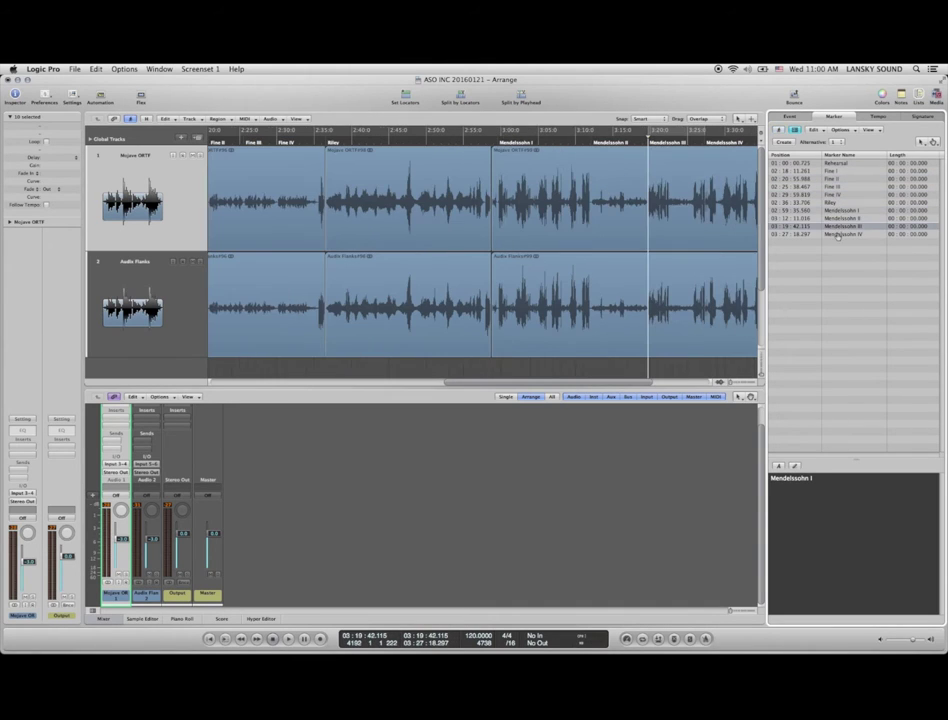
click(831, 171)
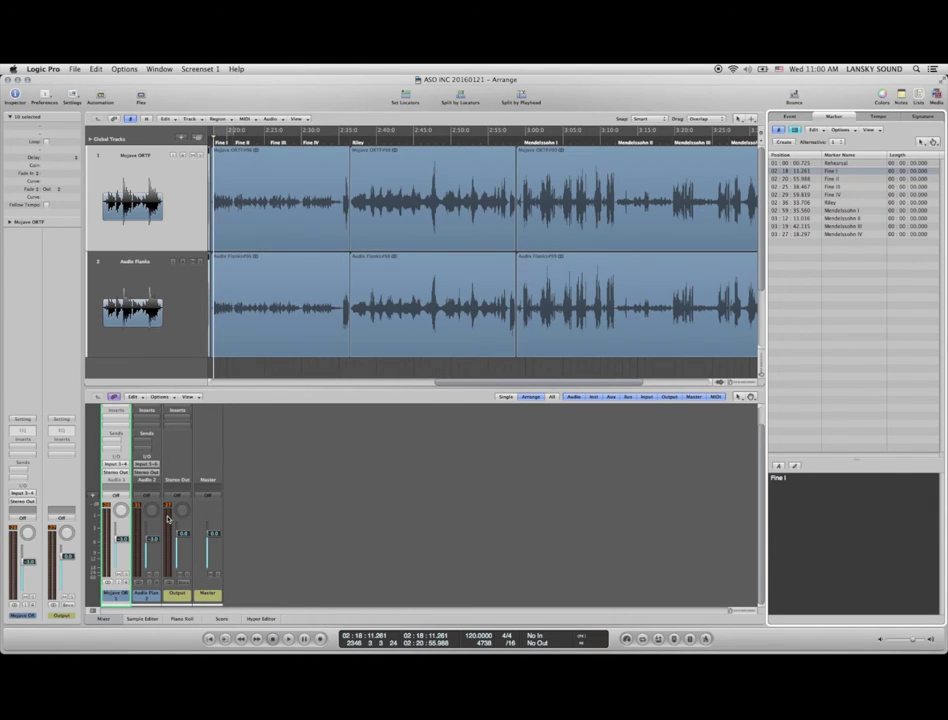
- Hide and show the mixer pane below the arrangement repeatedly, ending with it hidden
key(x)
key(x)
key(x)
key(x)
key(x)
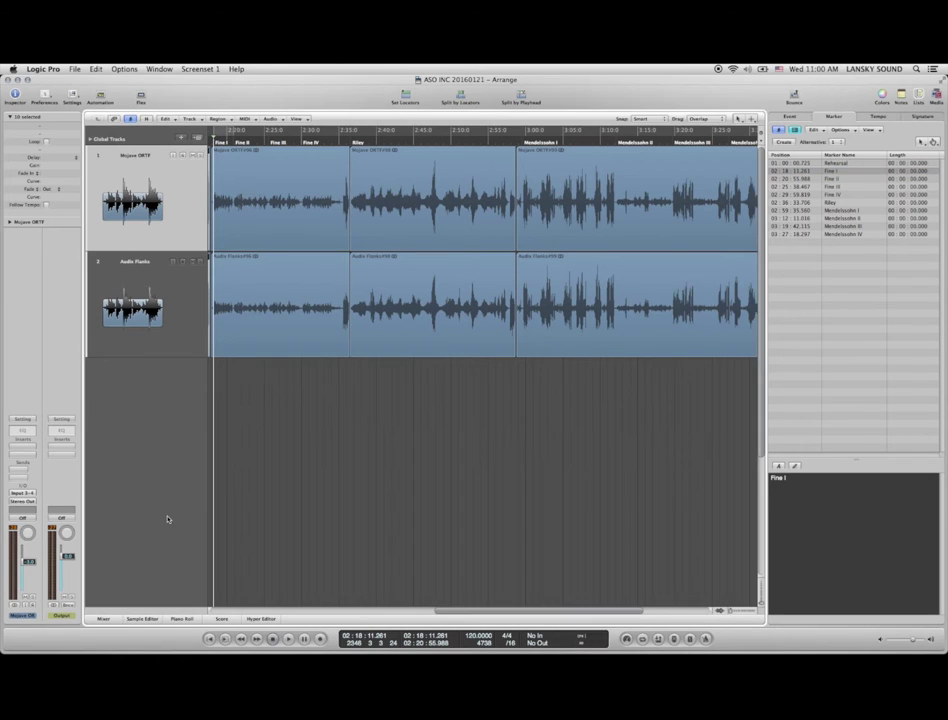
key(x)
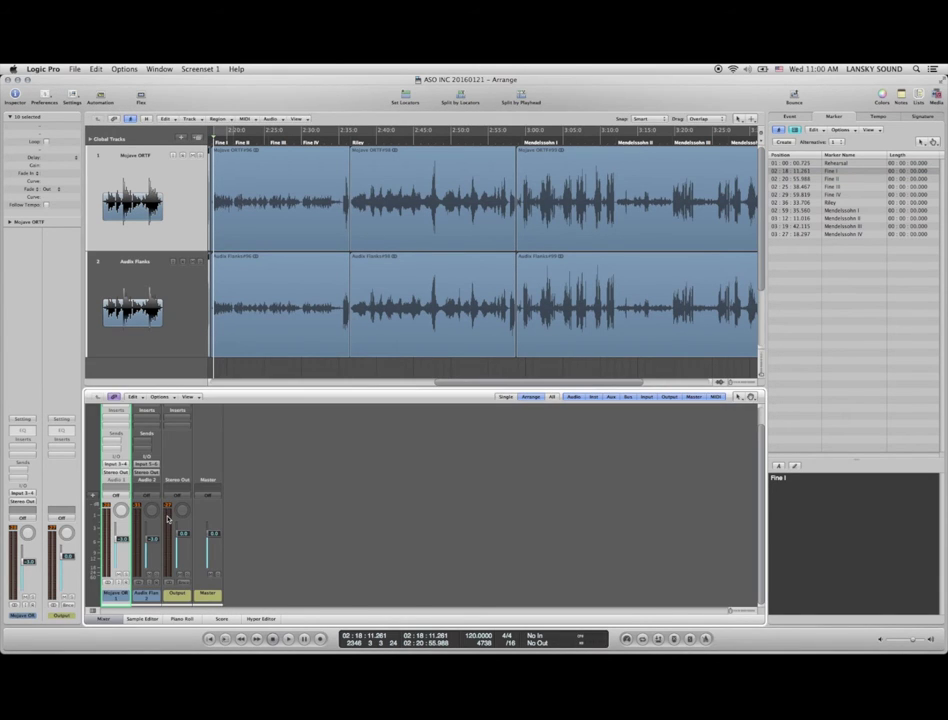
key(x)
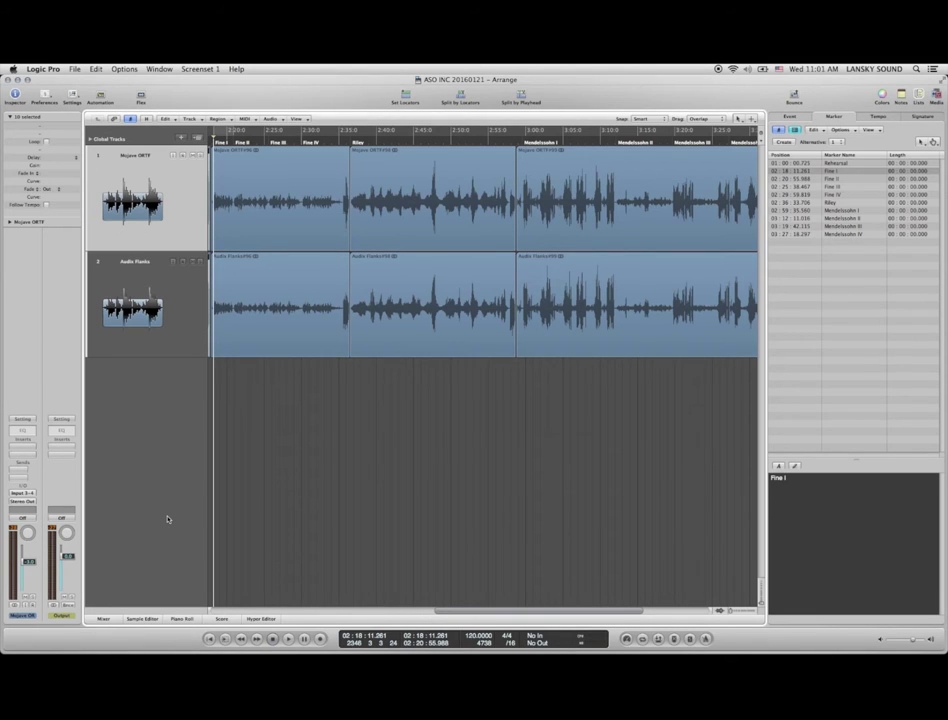
- Open the Mixer in a separate window, place it over the lower arrangement area, and toggle it off and on repeatedly
click(168, 69)
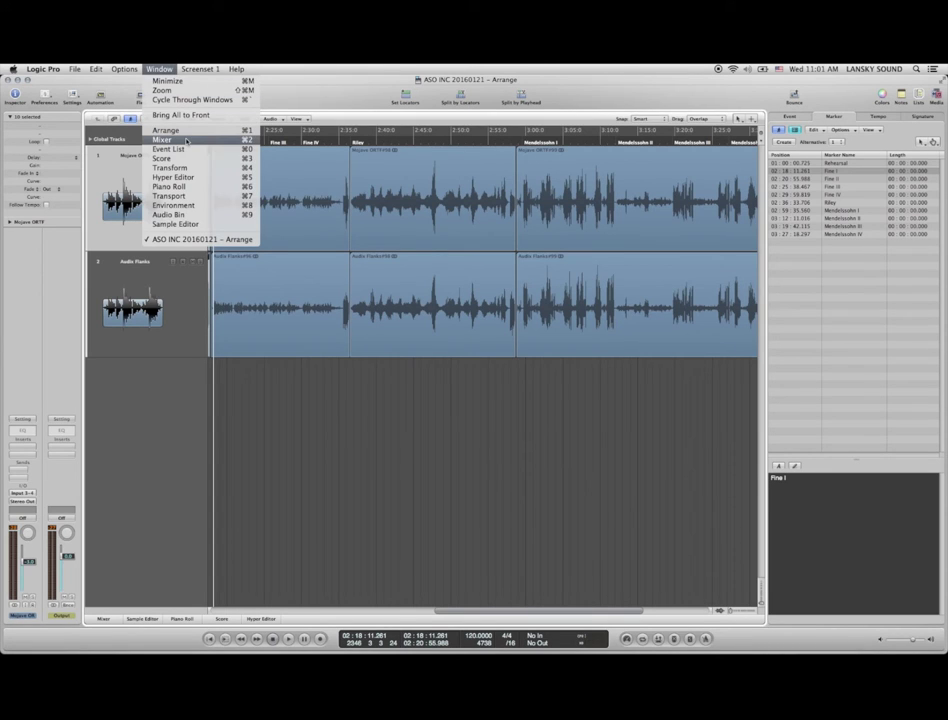
click(186, 141)
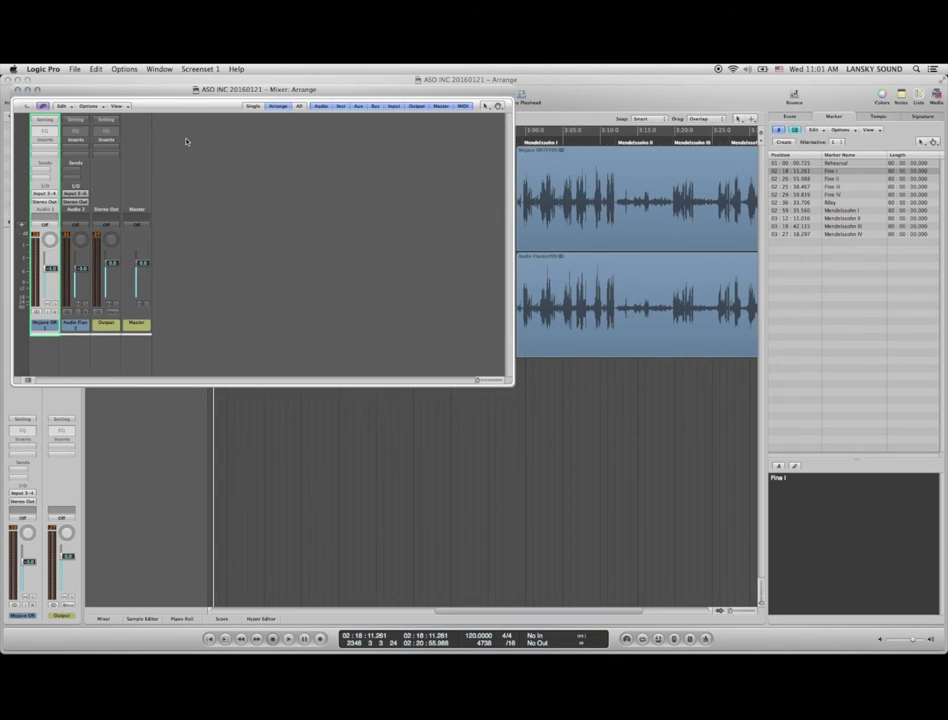
drag(159, 107, 384, 312)
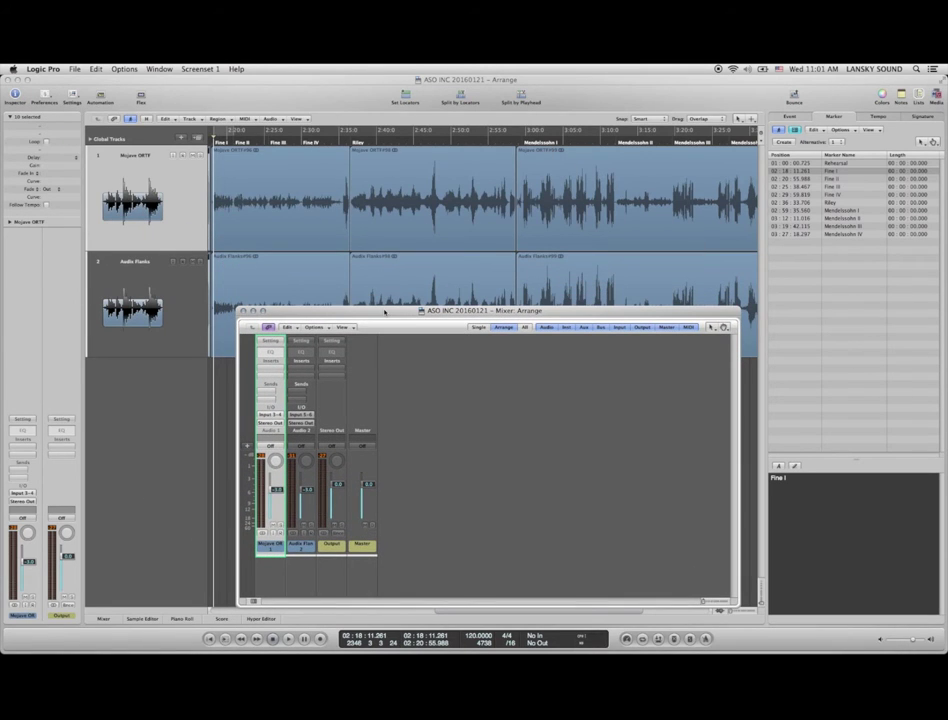
key(super+2)
key(super+2)
key(super+2)
key(super+2)
key(super+2)
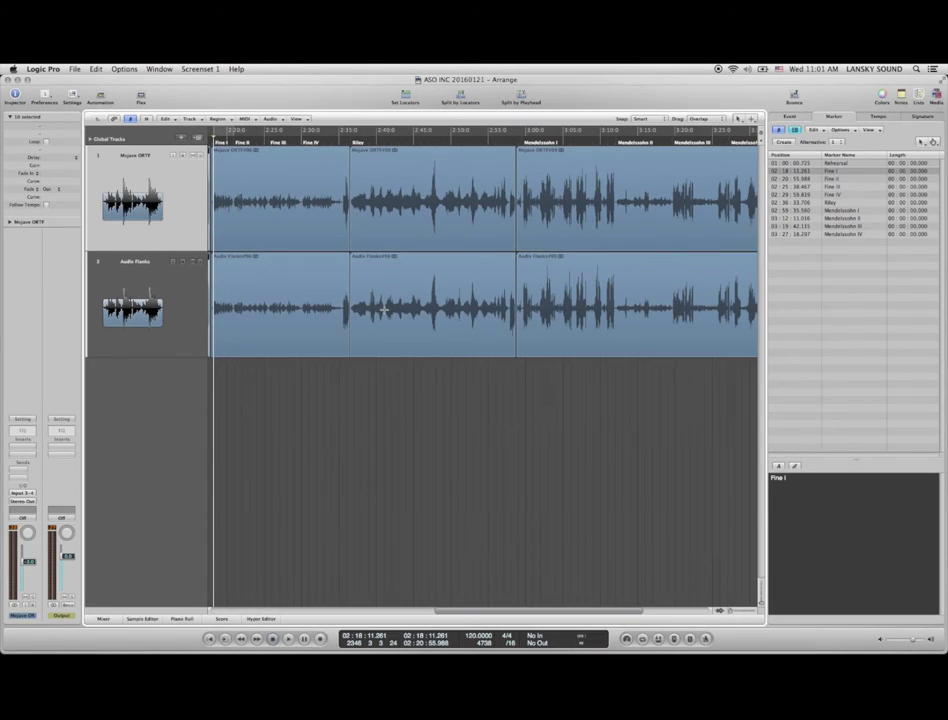
key(super+2)
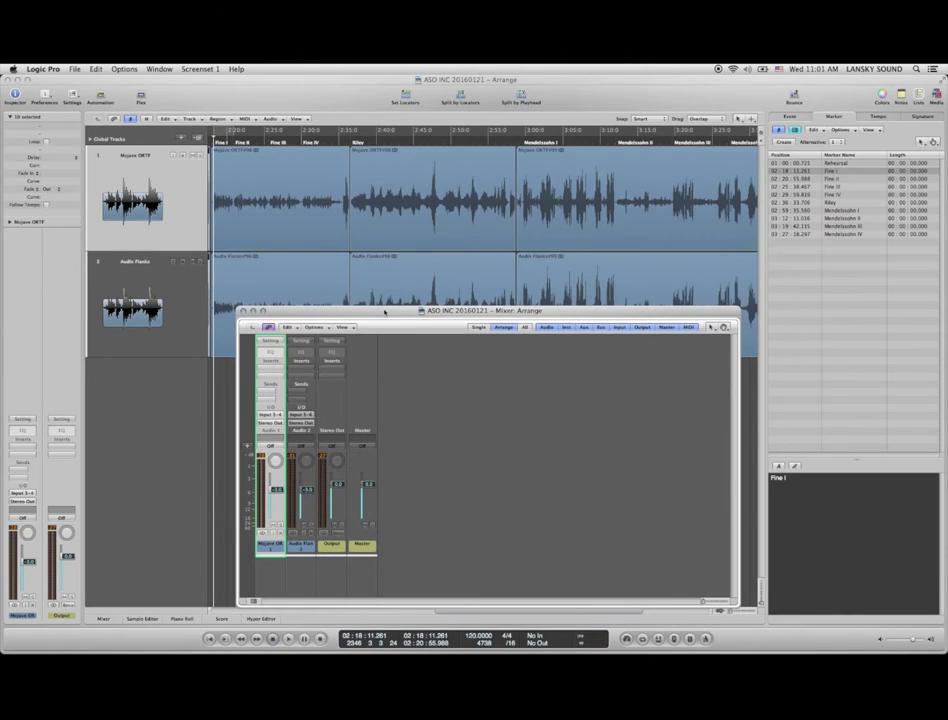
- Close the separate Mixer window and show the mixer pane below the arrangement instead
click(242, 311)
key(x)
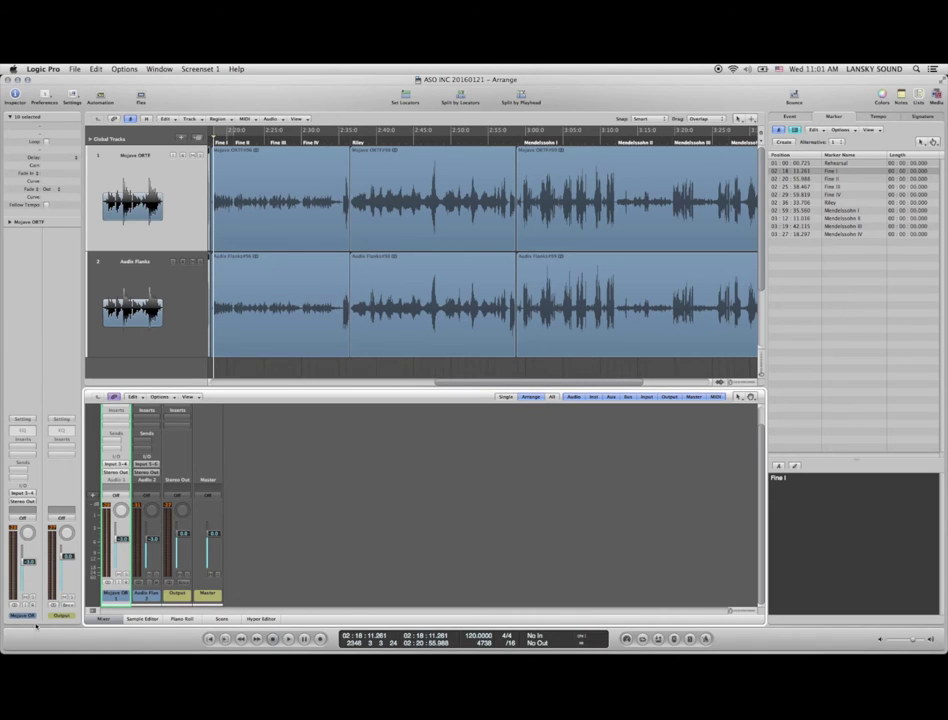
key(Down)
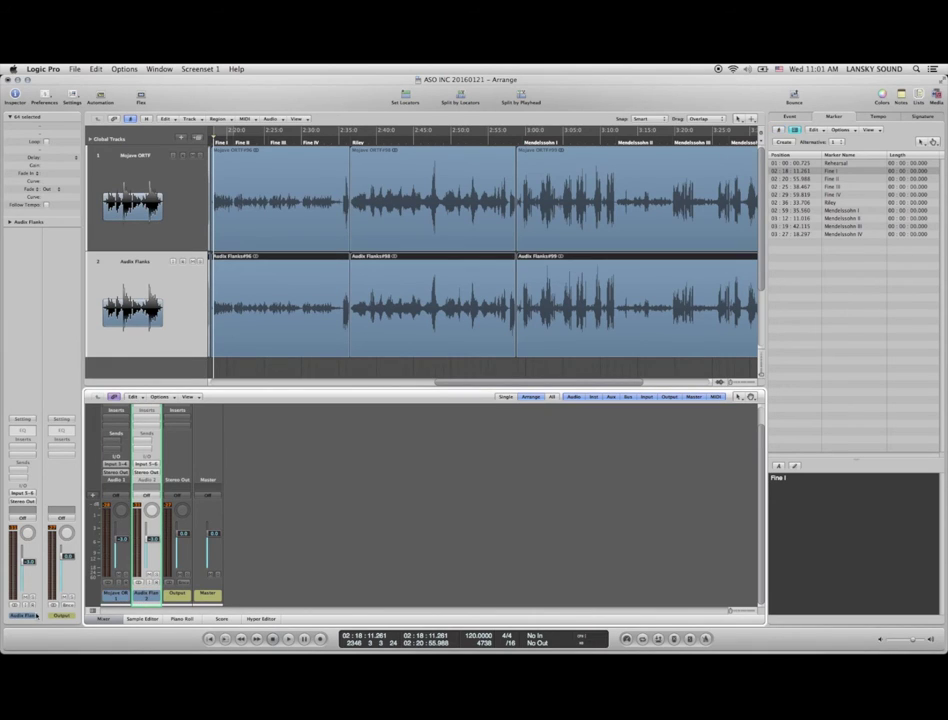
click(125, 598)
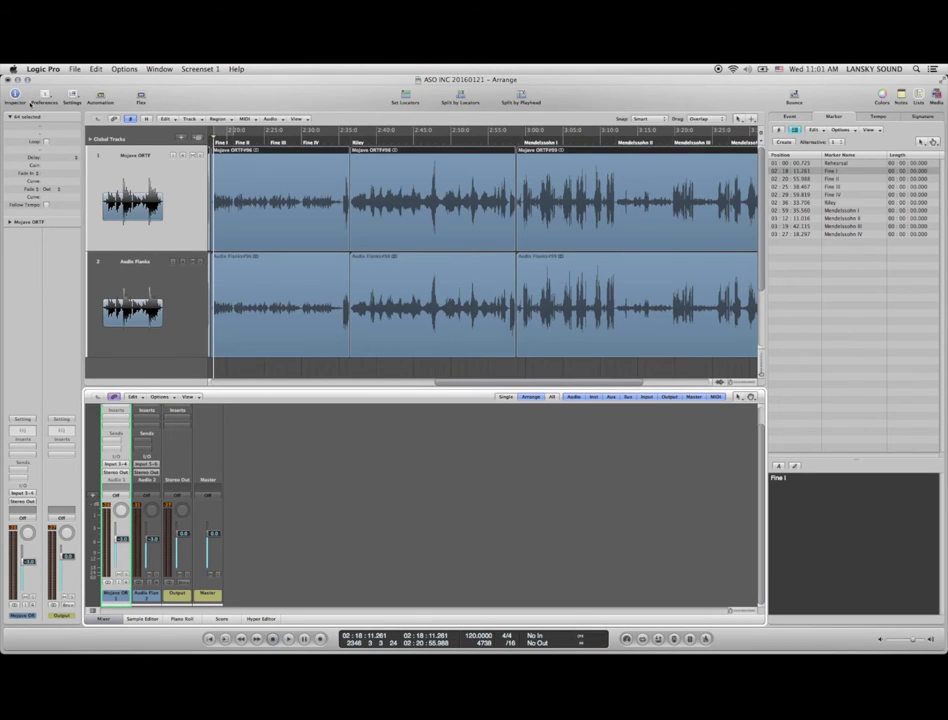
click(14, 93)
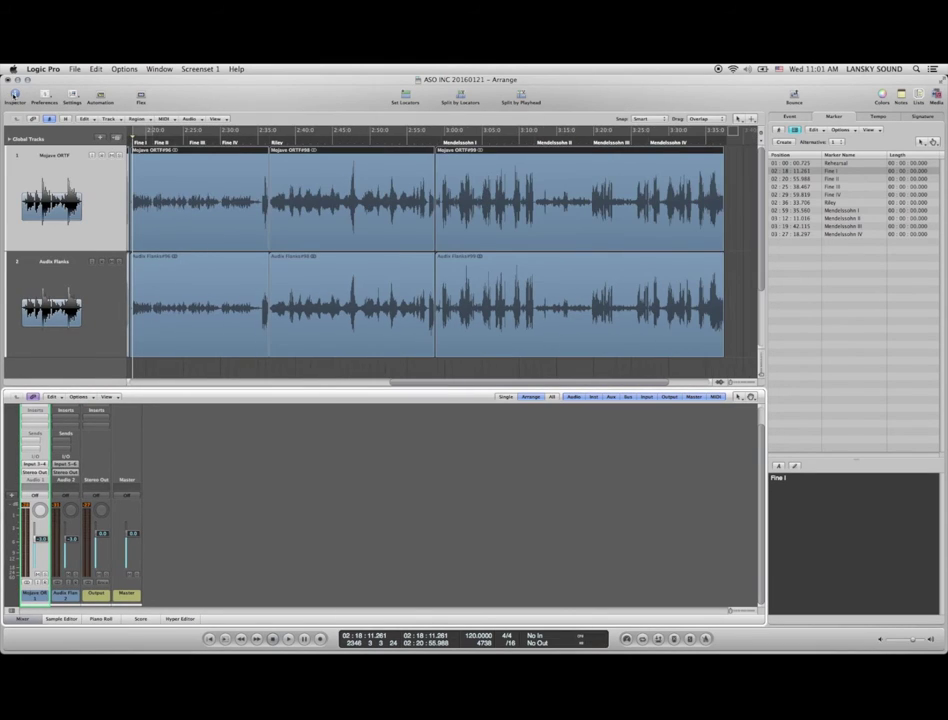
click(14, 94)
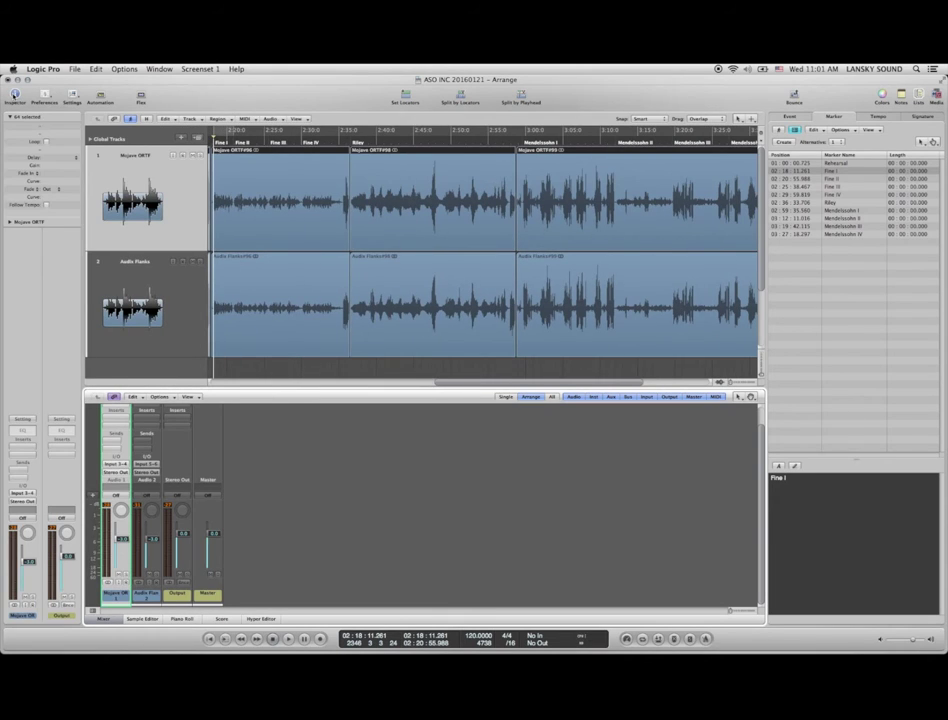
click(14, 94)
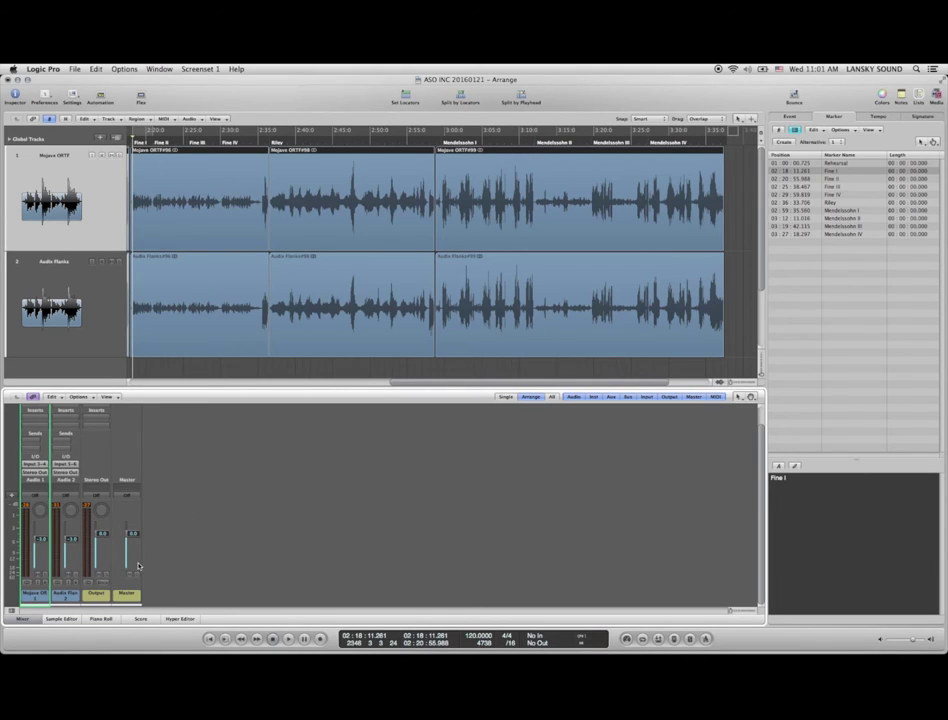
- Bring up the color palette, place it over the empty mixer area, and color the Mojave ORTF channel strip dark red-brown
click(38, 599)
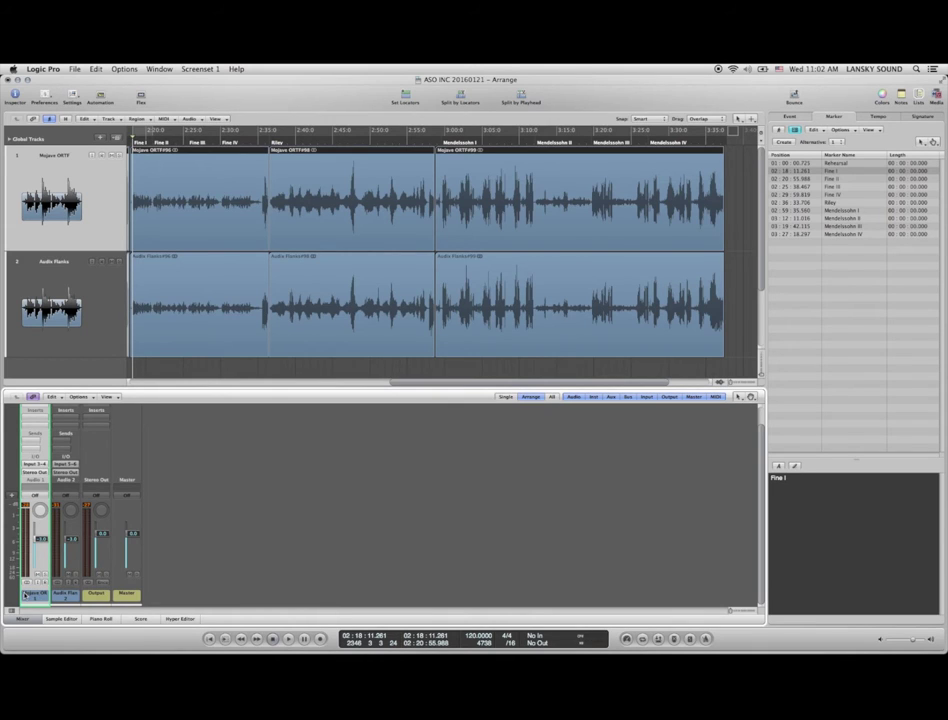
key(alt+c)
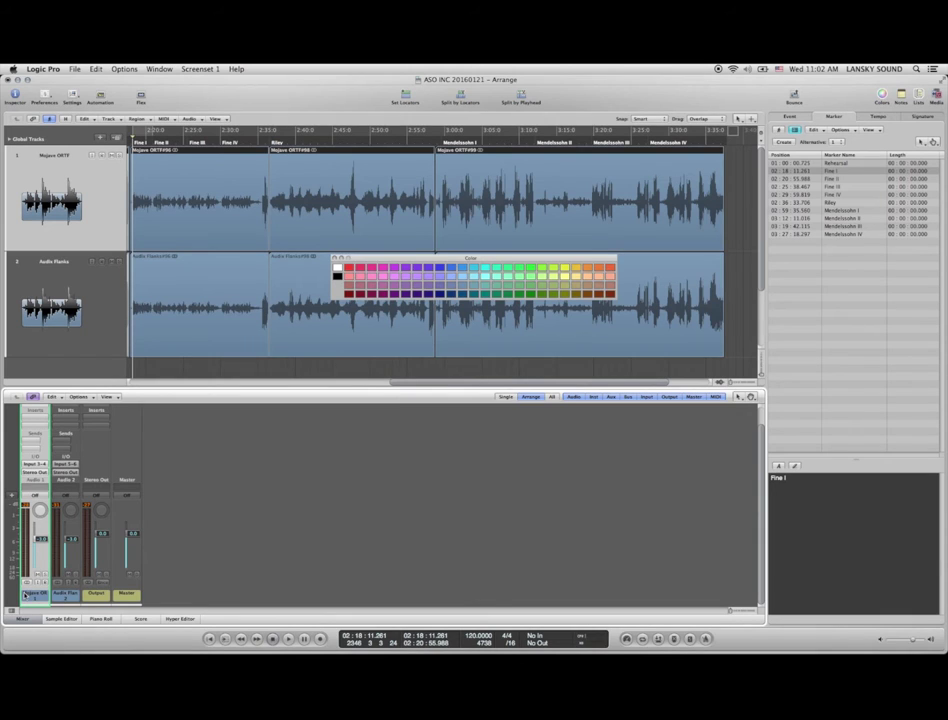
drag(379, 259, 266, 455)
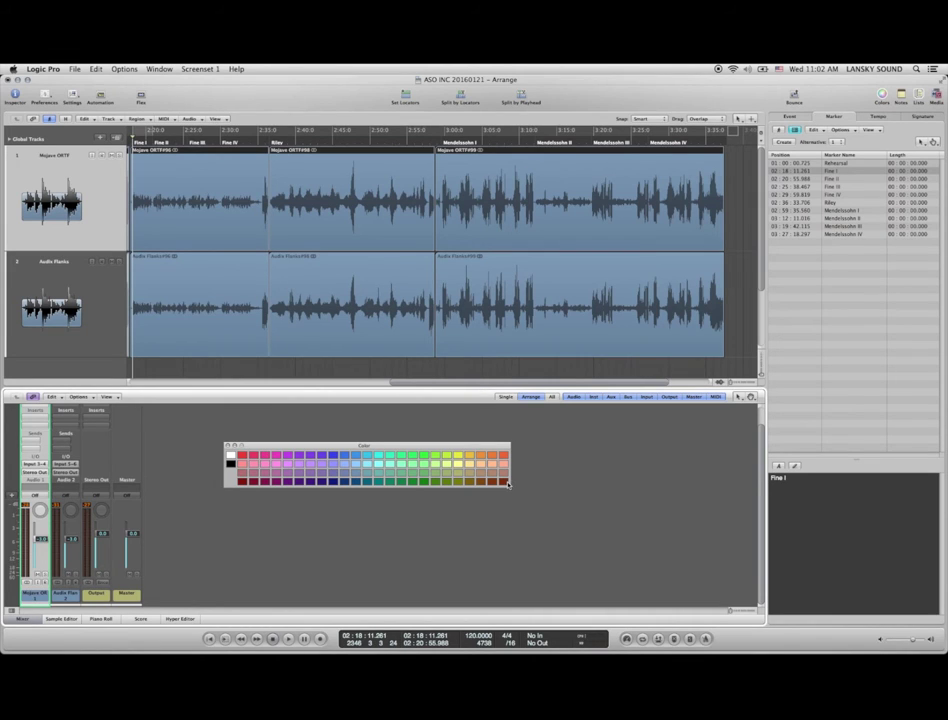
click(507, 484)
- Color the Audix Flanks channel strip bright orange-red and select the Mojave ORTF and Audix Flanks tracks in turn
click(50, 300)
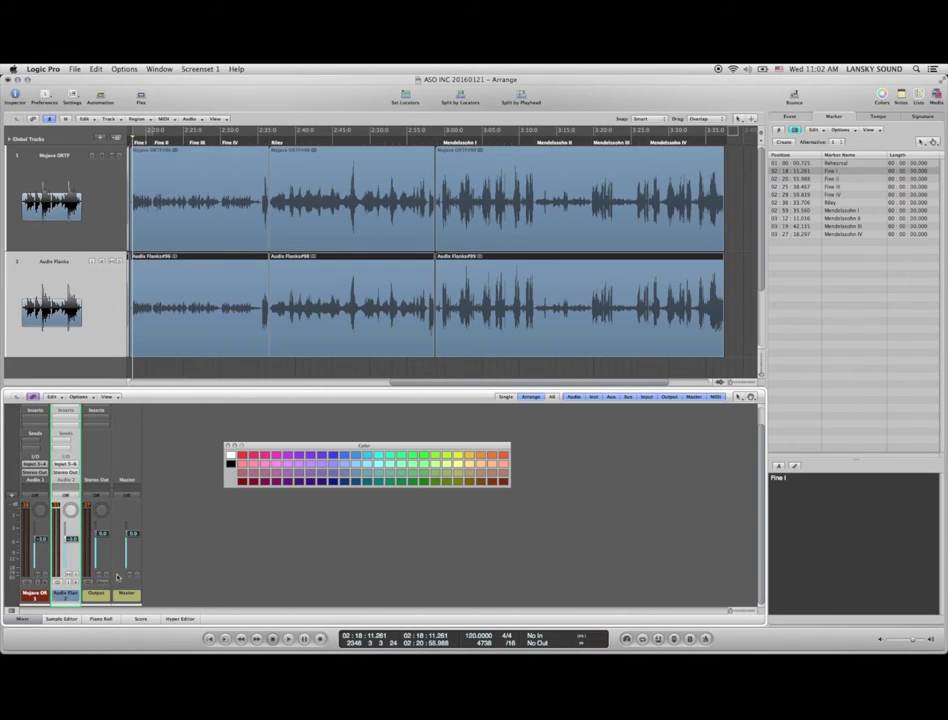
click(503, 455)
click(63, 217)
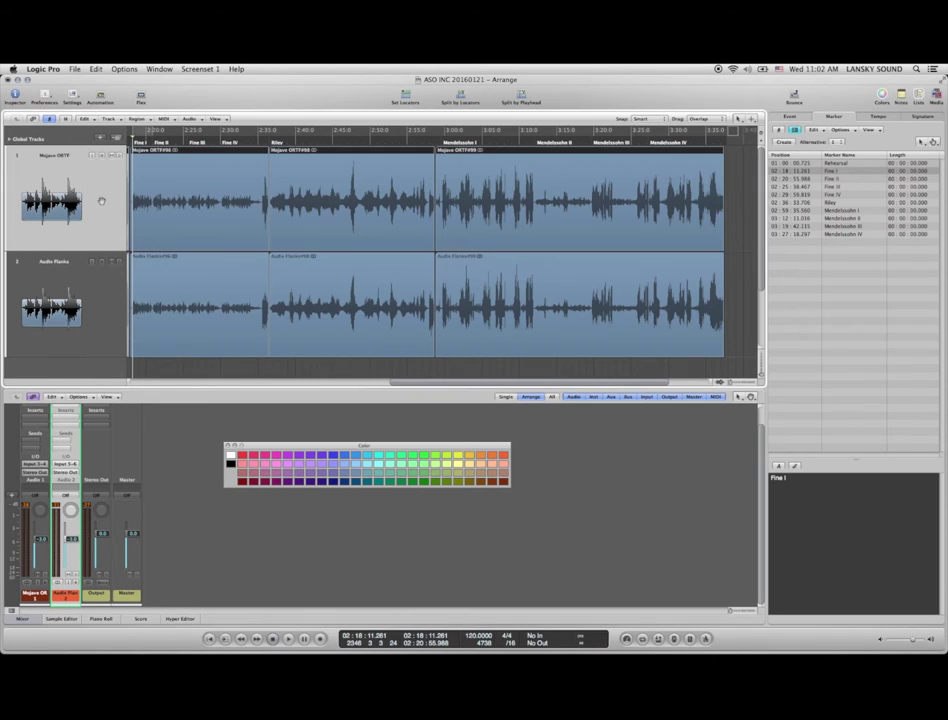
click(108, 284)
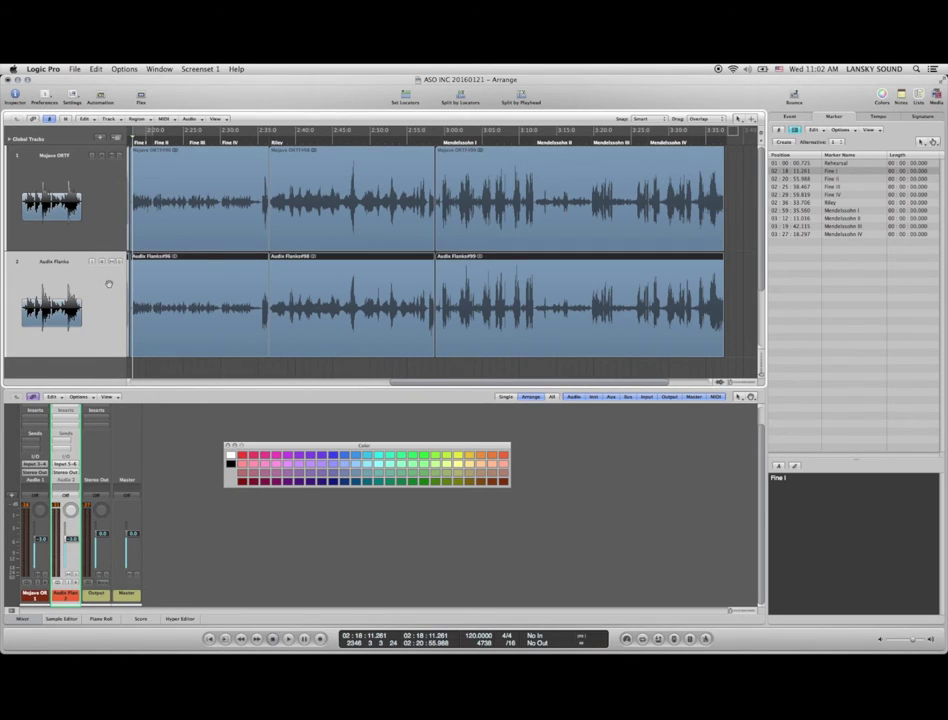
- Select the Audix Flanks track and color its regions bright orange-red
click(104, 224)
click(106, 276)
click(99, 214)
click(108, 275)
click(498, 455)
- Color the Mojave ORTF track's regions dark red-brown, trying turquoise in between, and close the color palette
click(115, 243)
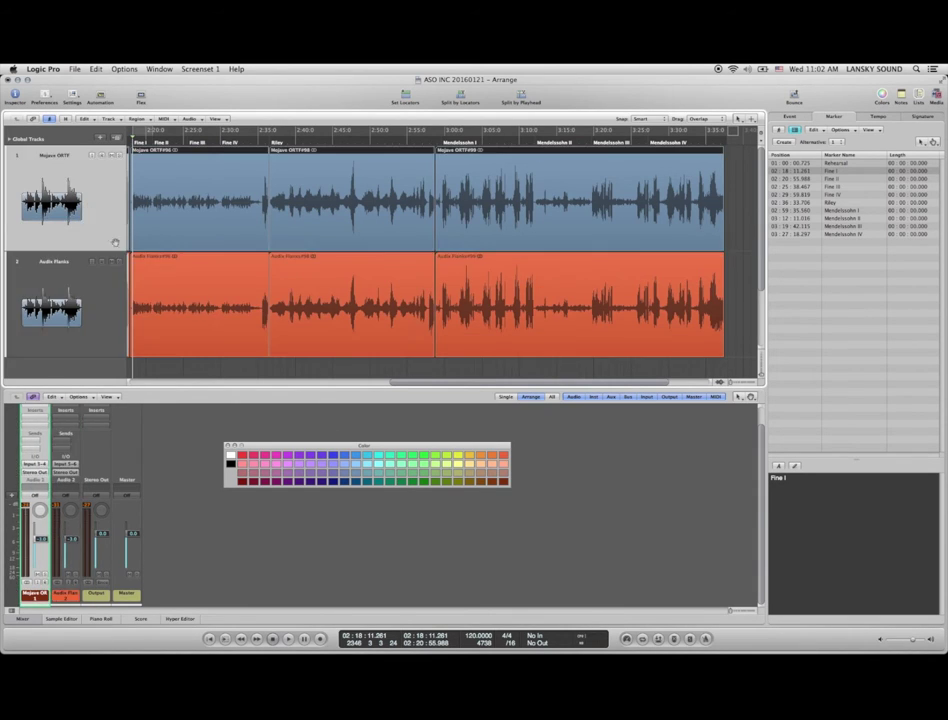
click(498, 455)
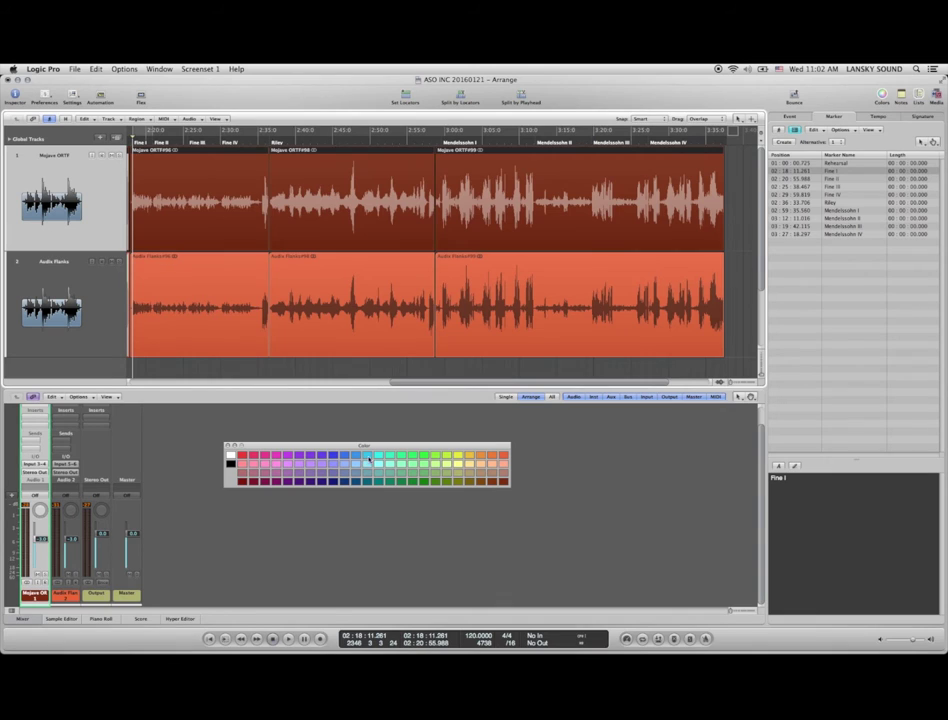
click(379, 458)
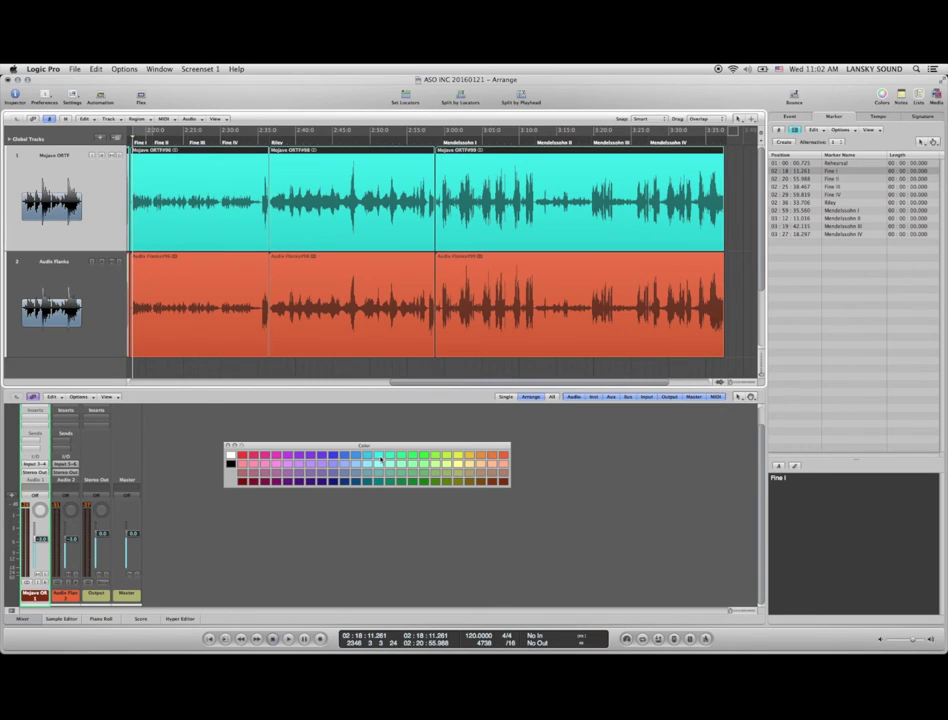
click(500, 476)
click(227, 446)
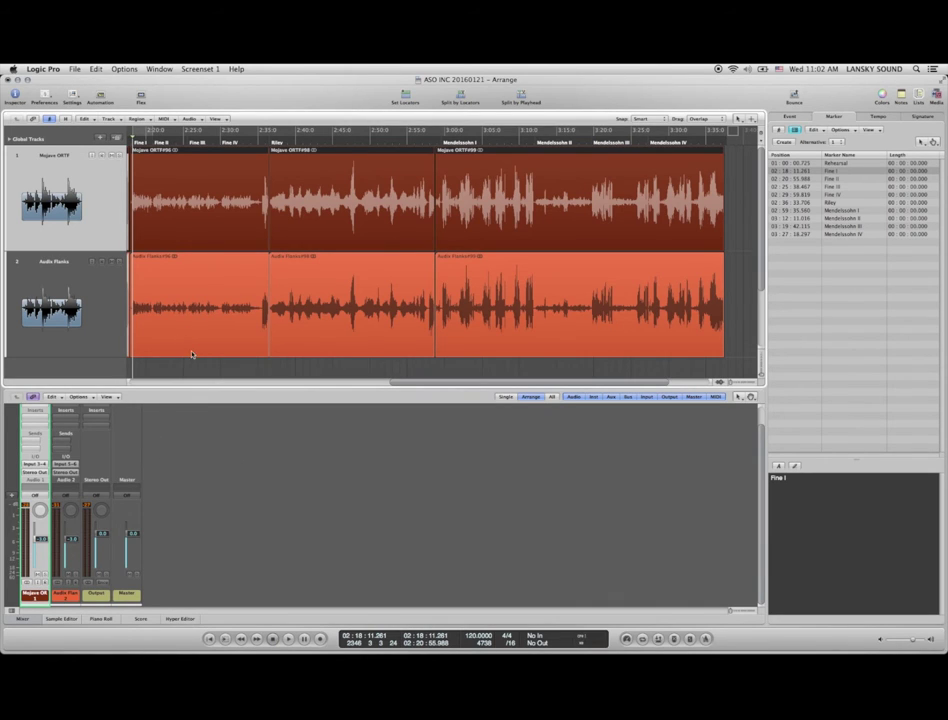
- Play back a moment of the quiet lead-in at the start of the regions just before the Fine I marker
scroll(185, 340, left, 3)
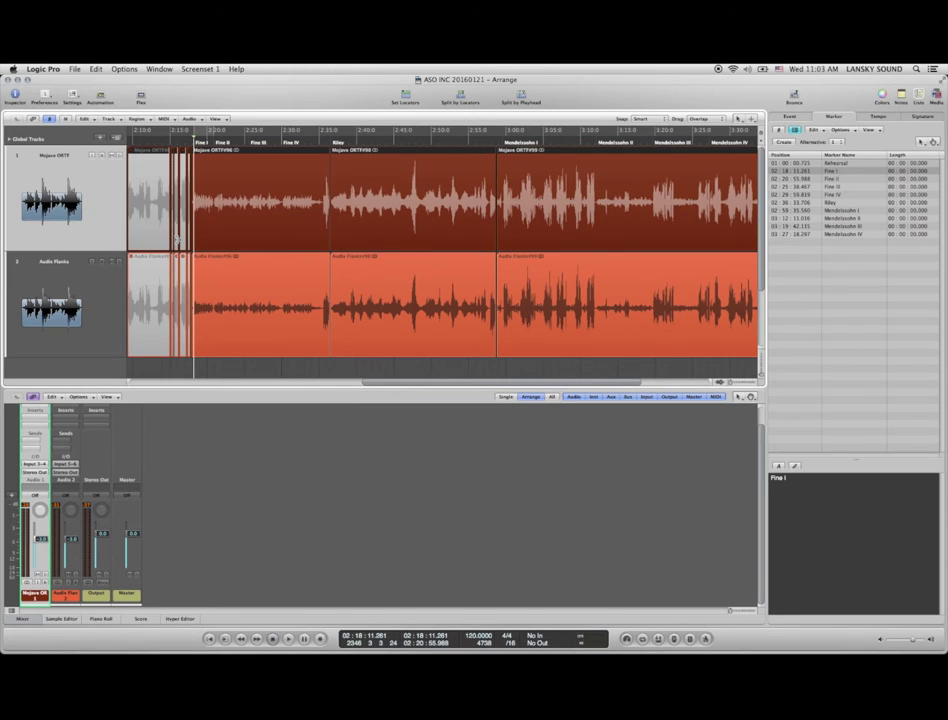
click(764, 381)
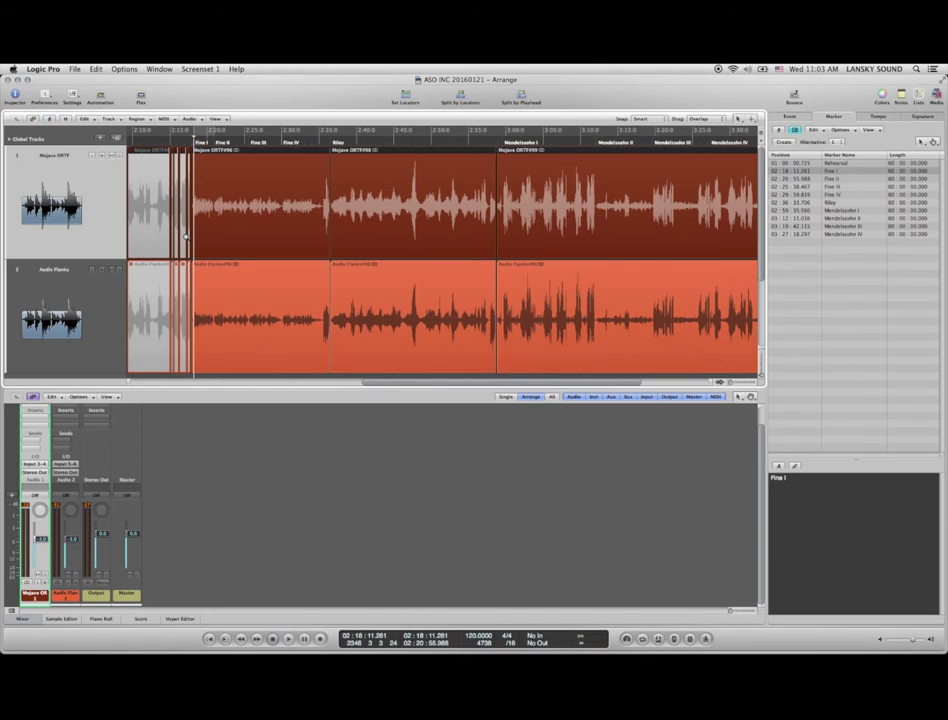
drag(186, 237, 210, 282)
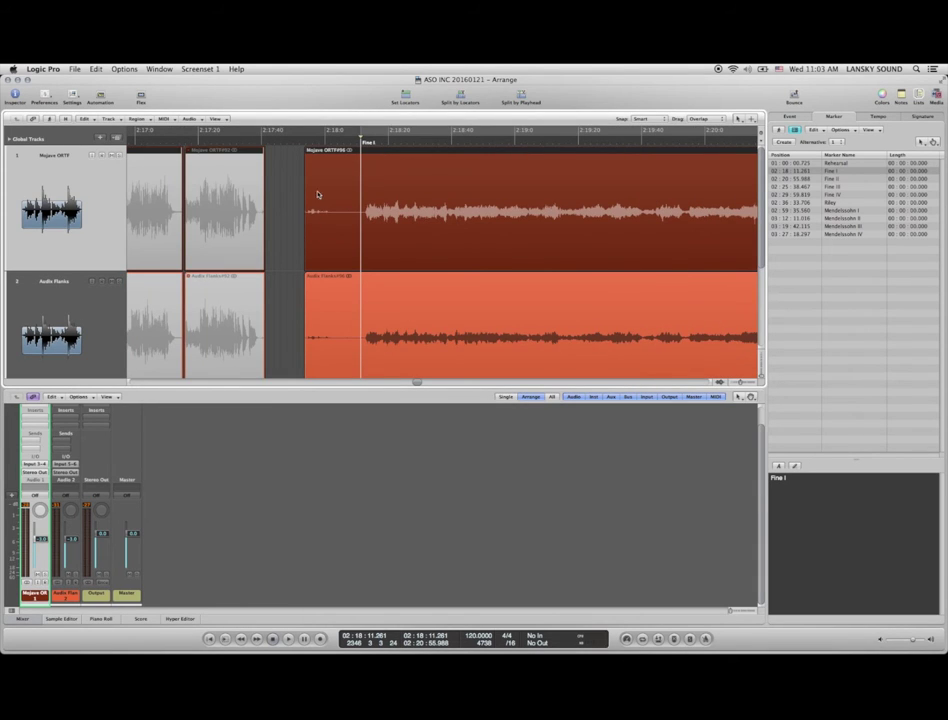
click(311, 141)
key(space)
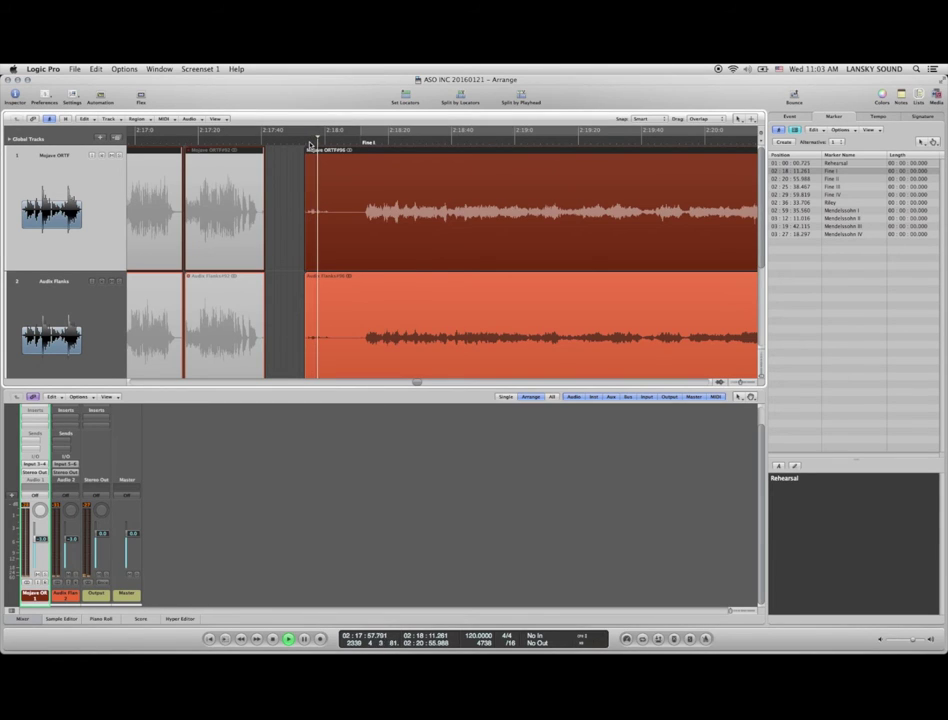
key(space)
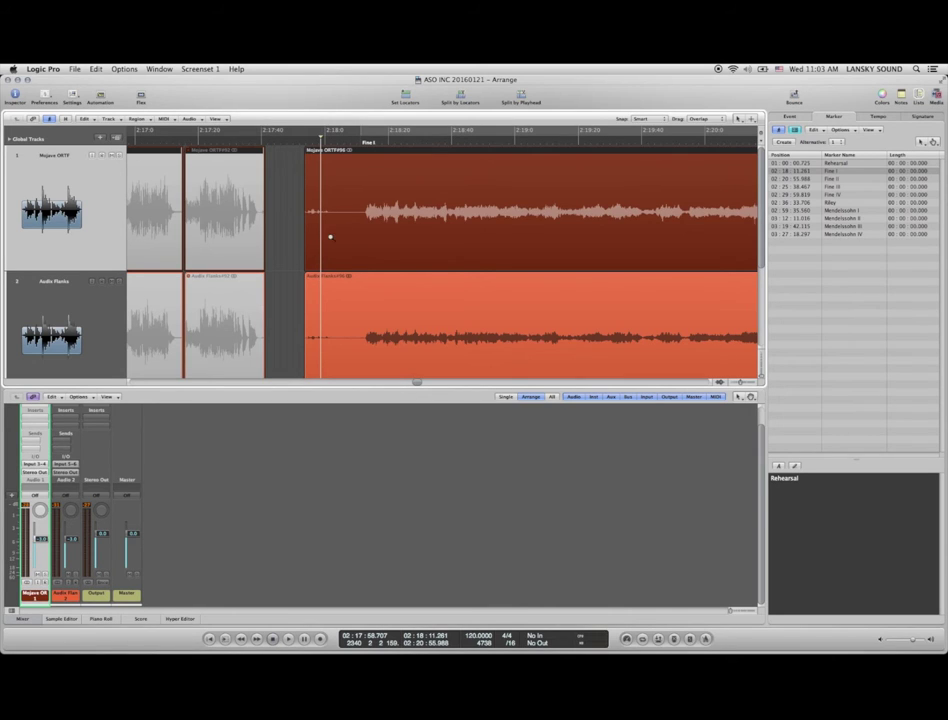
- Play a short passage from 02:18:12.750, where the music of Fine I sets in
drag(330, 237, 383, 292)
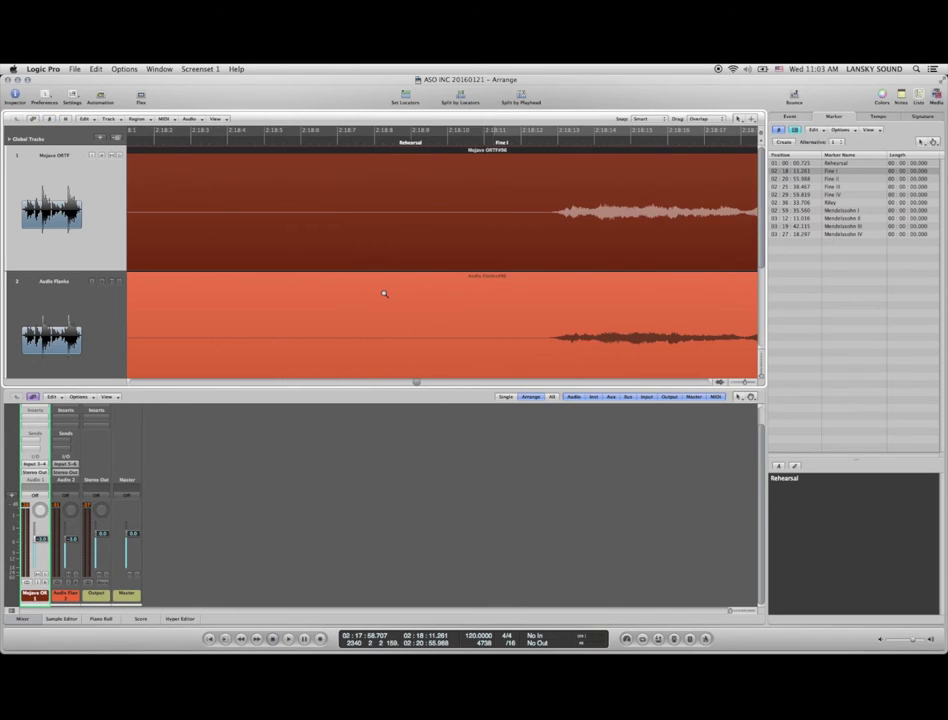
click(553, 143)
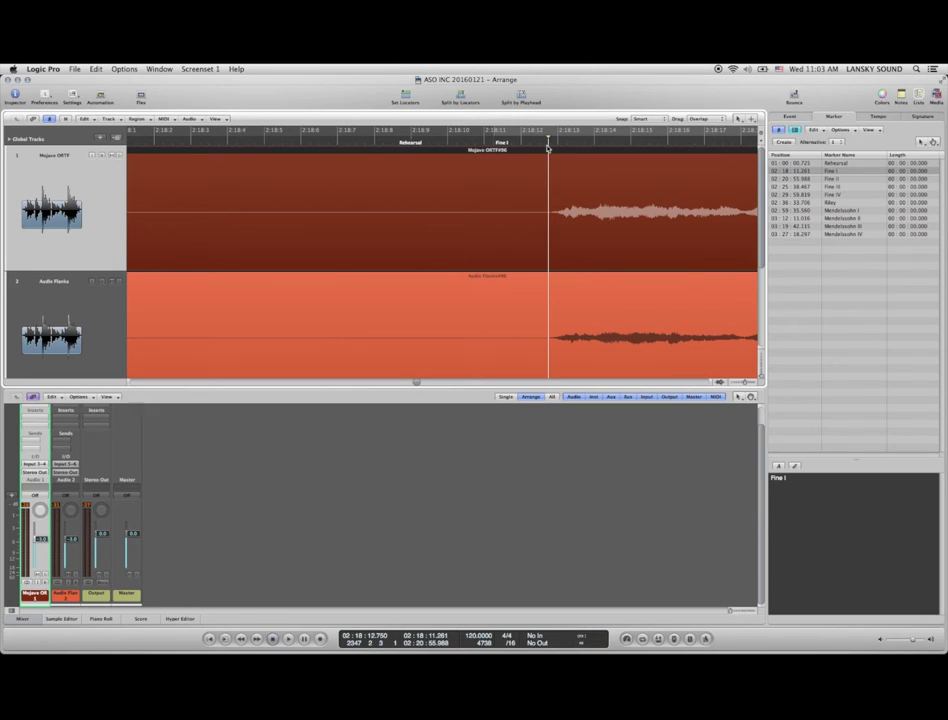
key(space)
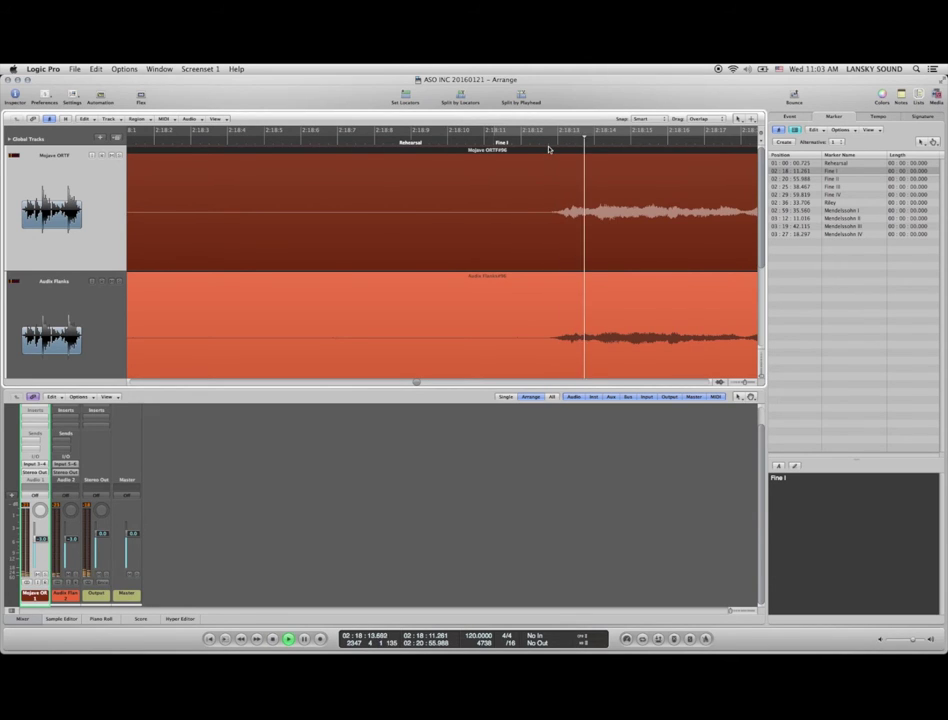
key(space)
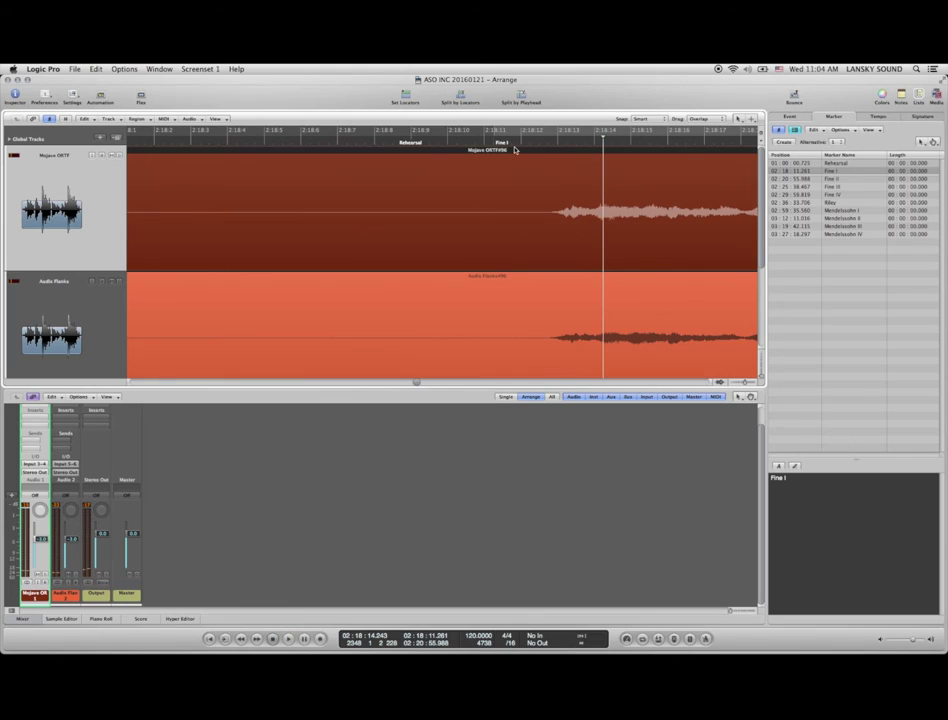
- Place the playhead at 02:18:09.750 before the music and select both the Mojave ORTF and Audix Flanks regions there
click(439, 140)
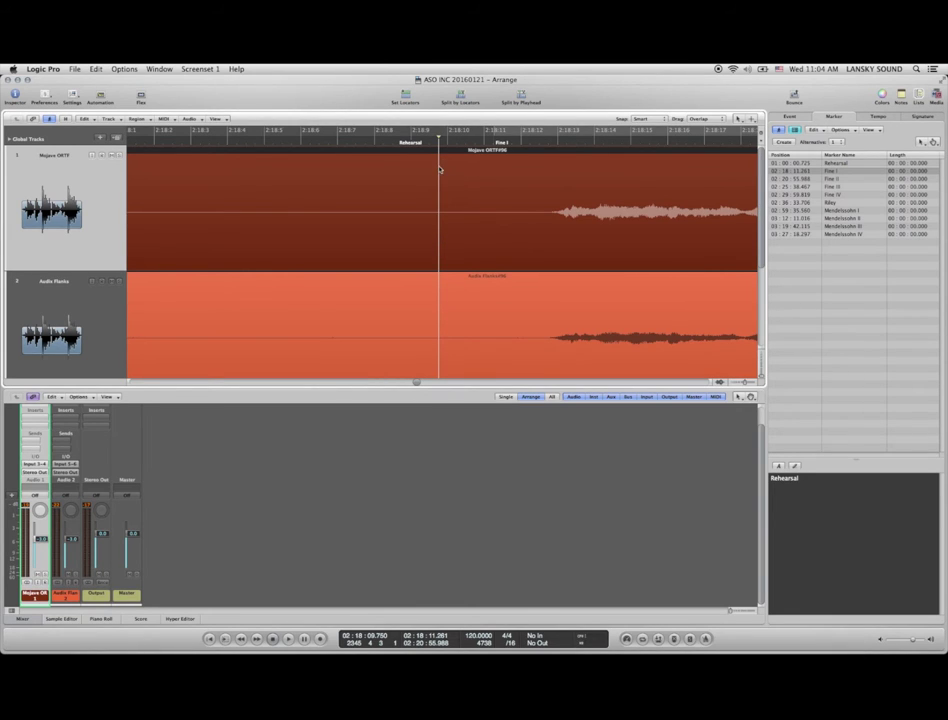
click(456, 290)
shift+click(460, 225)
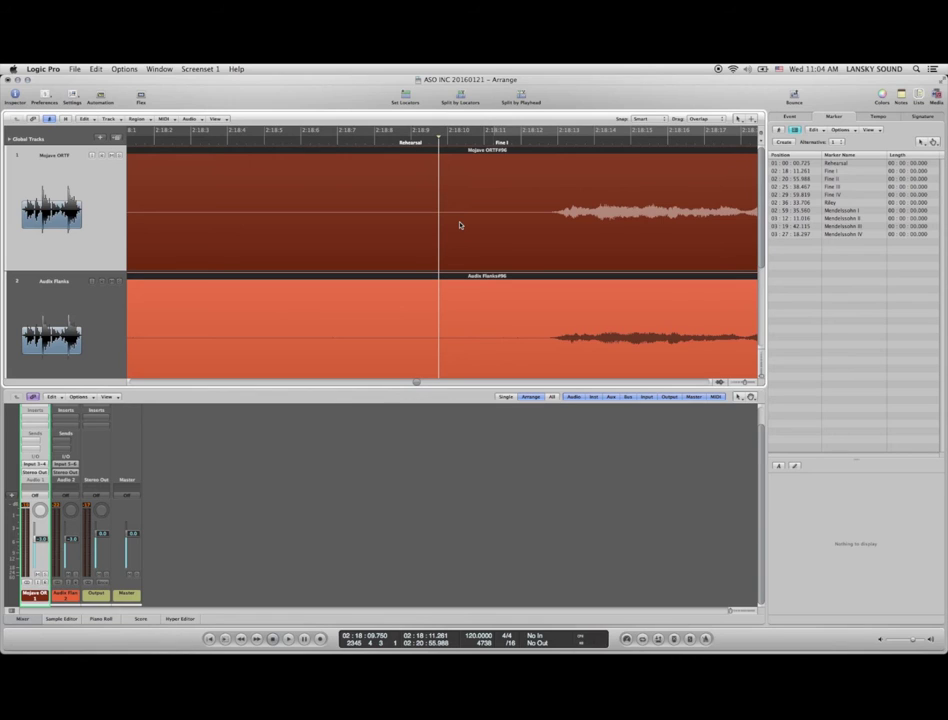
- Try splitting both selected regions at the playhead and deleting the parts before it, and undo these edits
key(super+t)
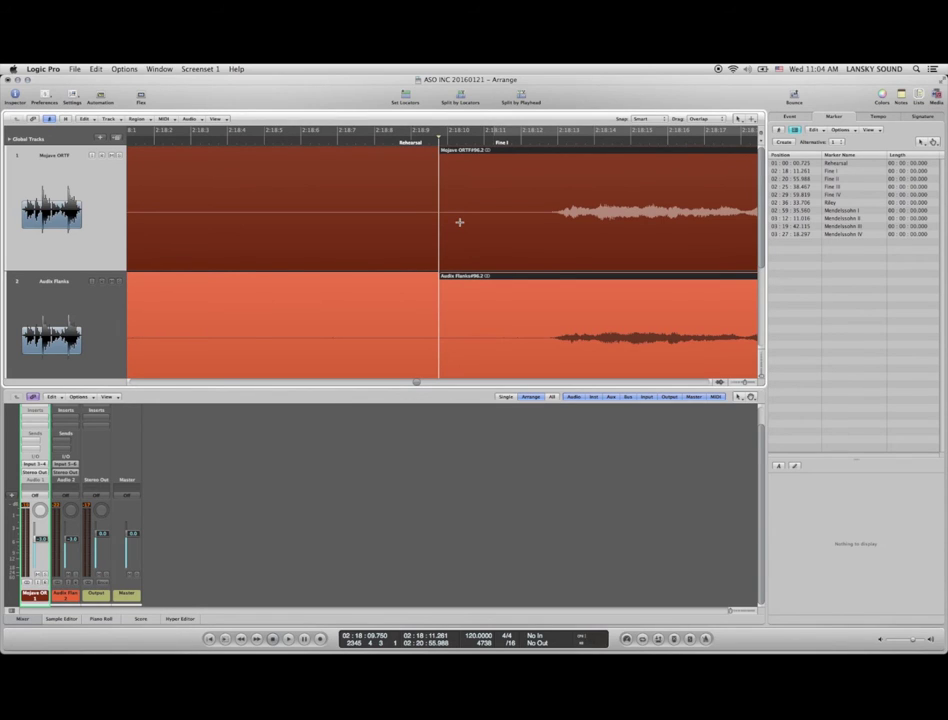
key(super+z)
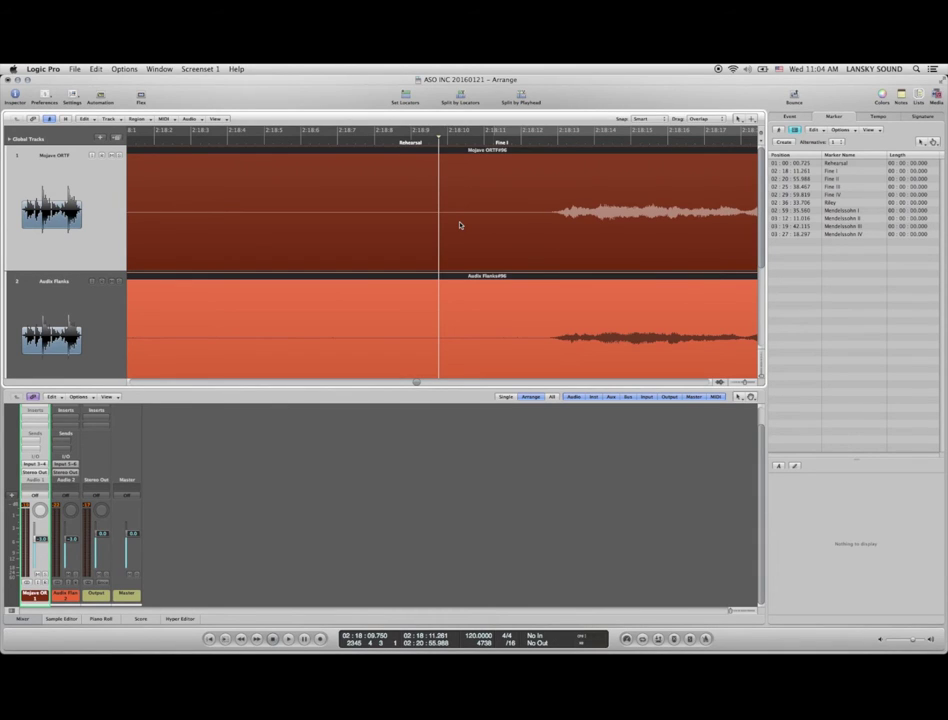
key(super+t)
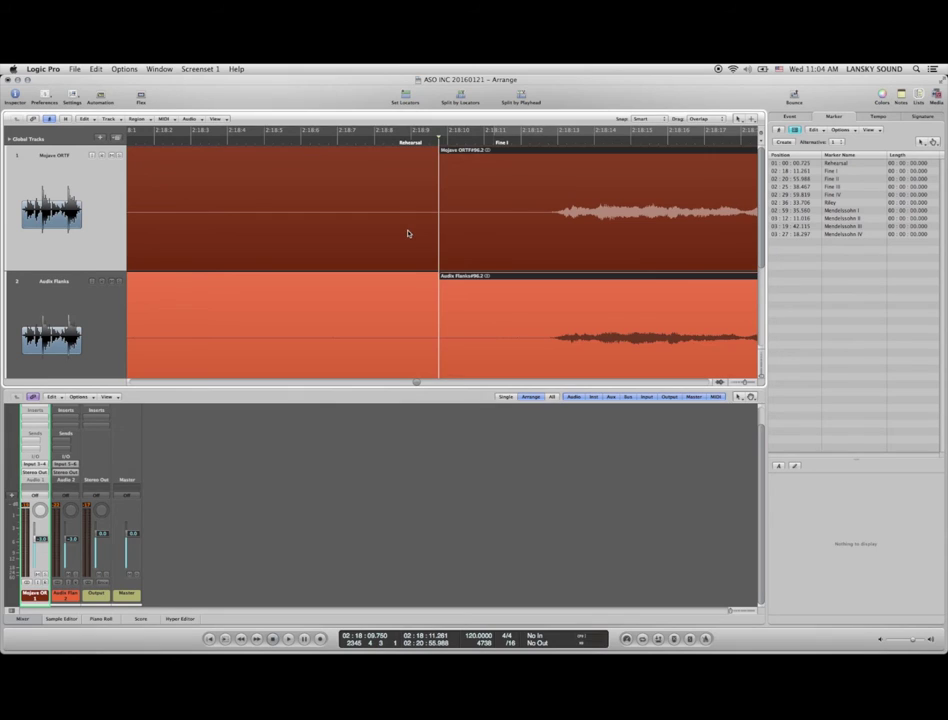
click(417, 288)
key(Delete)
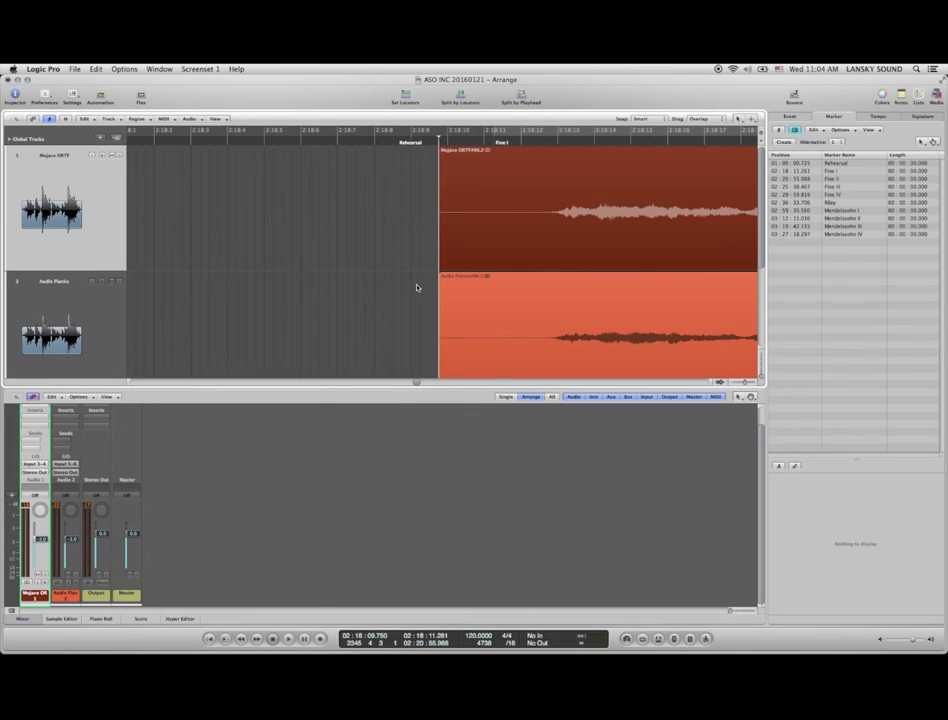
key(super+z)
key(super+z)
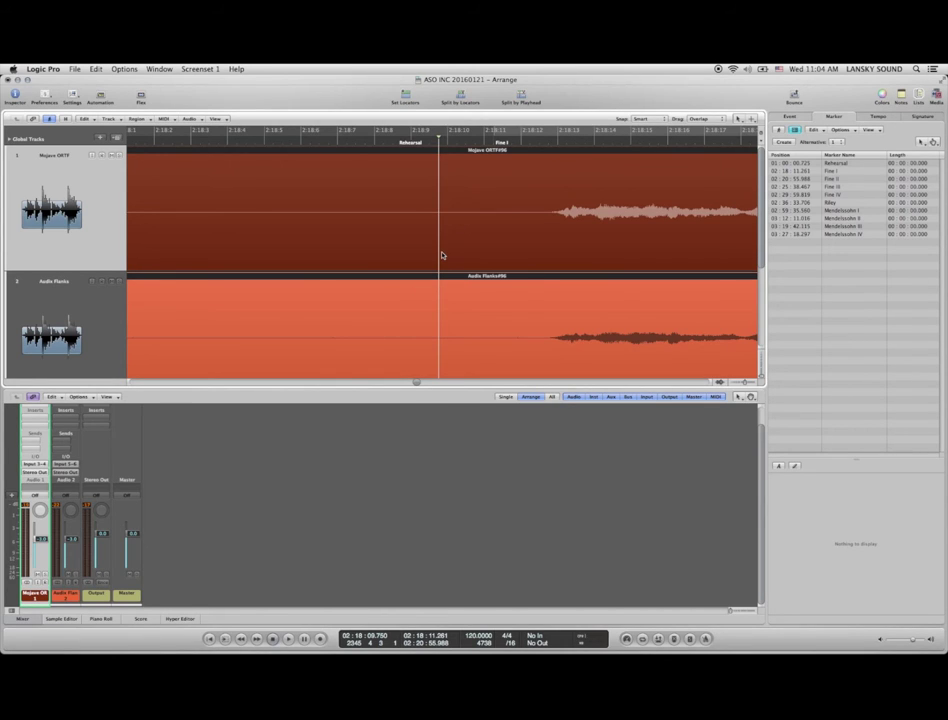
- Try splitting both selected regions together at the playhead with the Scissors Tool, and undo the split
key(Escape)
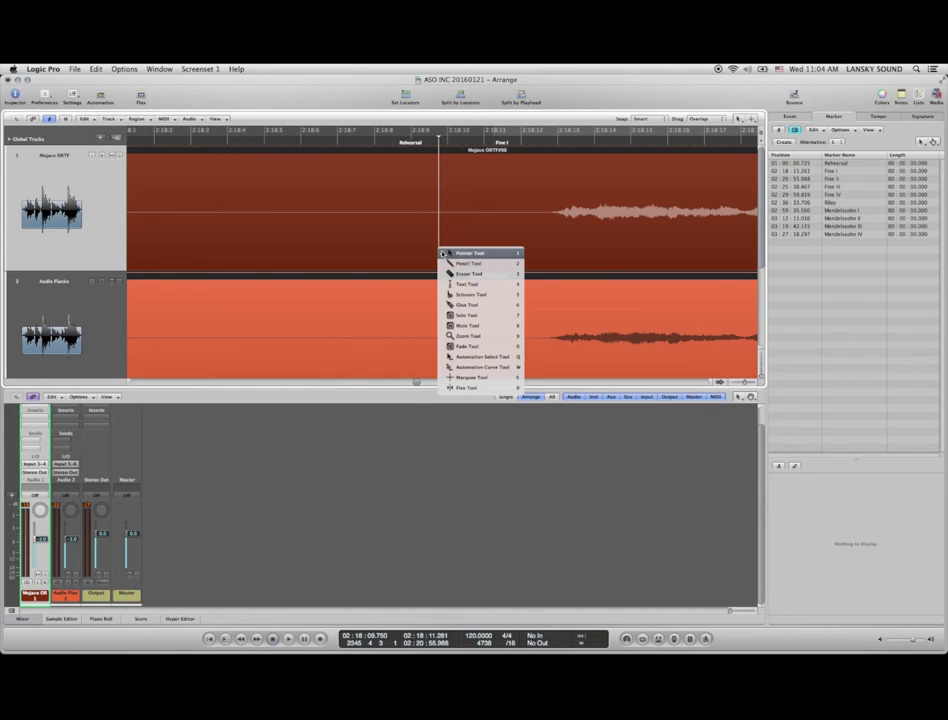
click(485, 297)
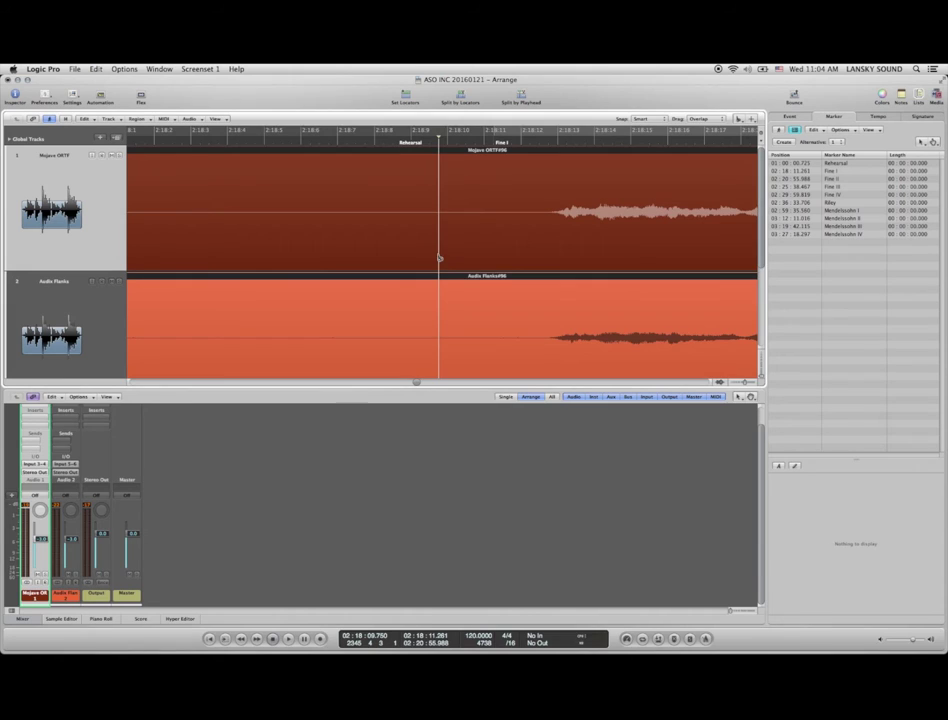
click(438, 257)
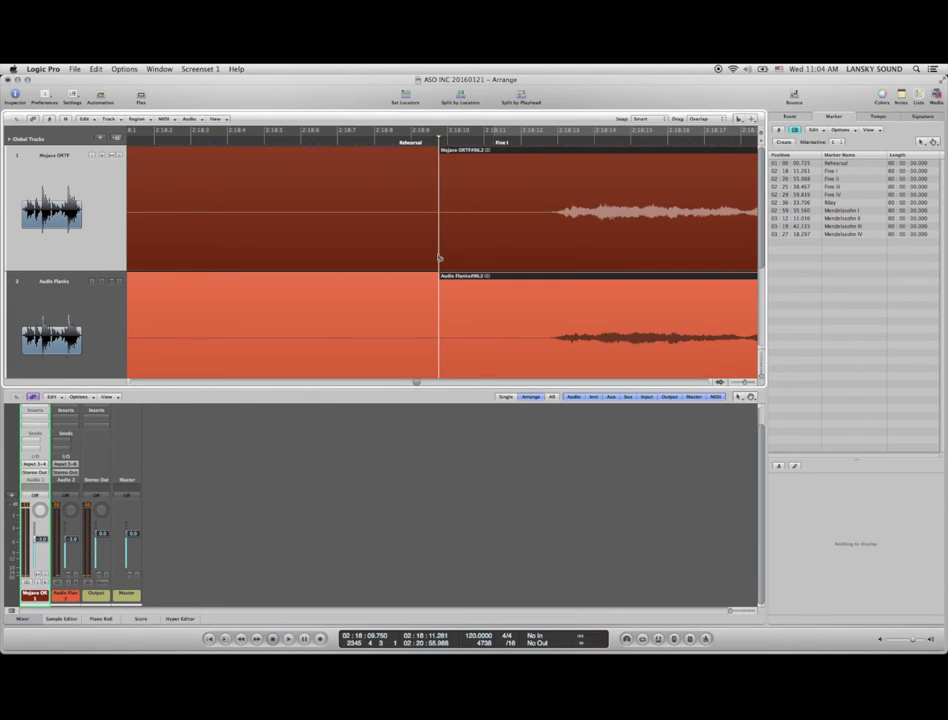
key(super+z)
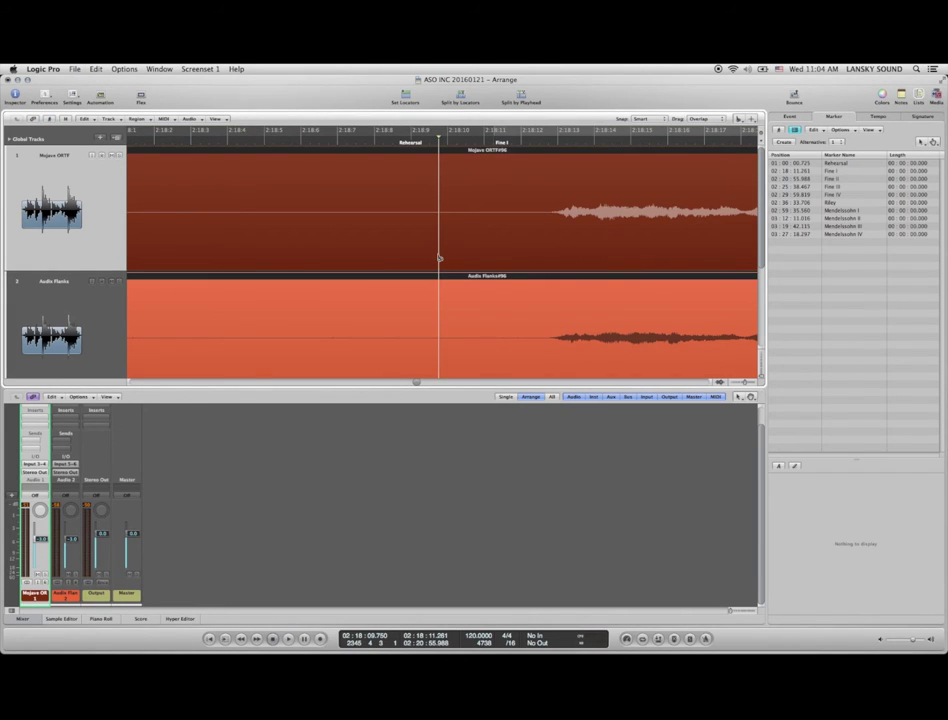
- Try splitting the Audix Flanks and Mojave ORTF regions separately at the playhead with the Scissors Tool, and undo both splits
key(Escape)
click(439, 257)
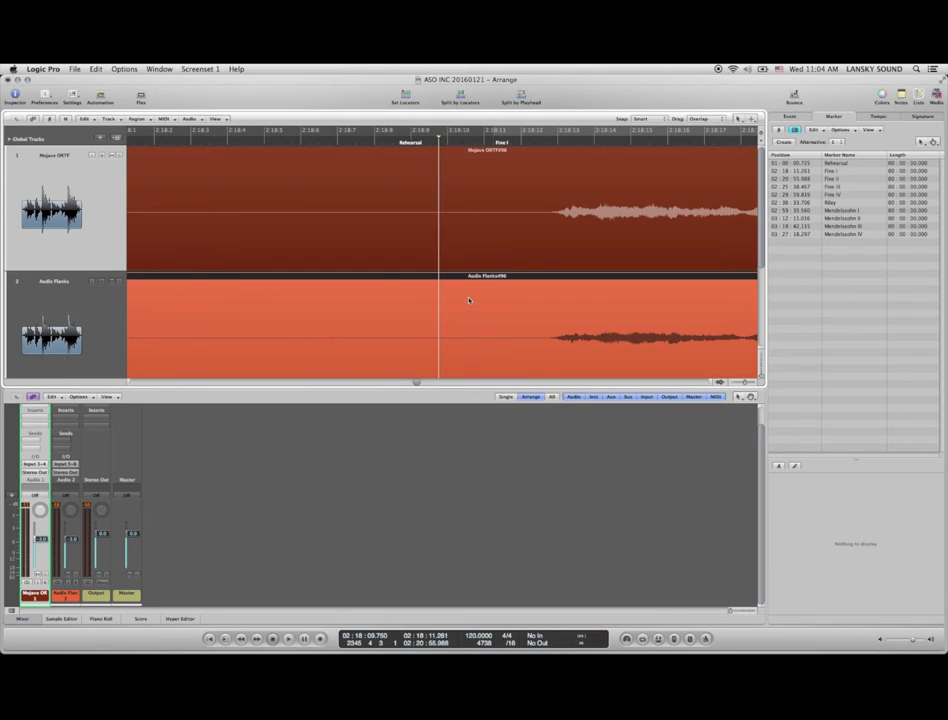
click(472, 279)
key(Escape)
click(485, 318)
click(439, 295)
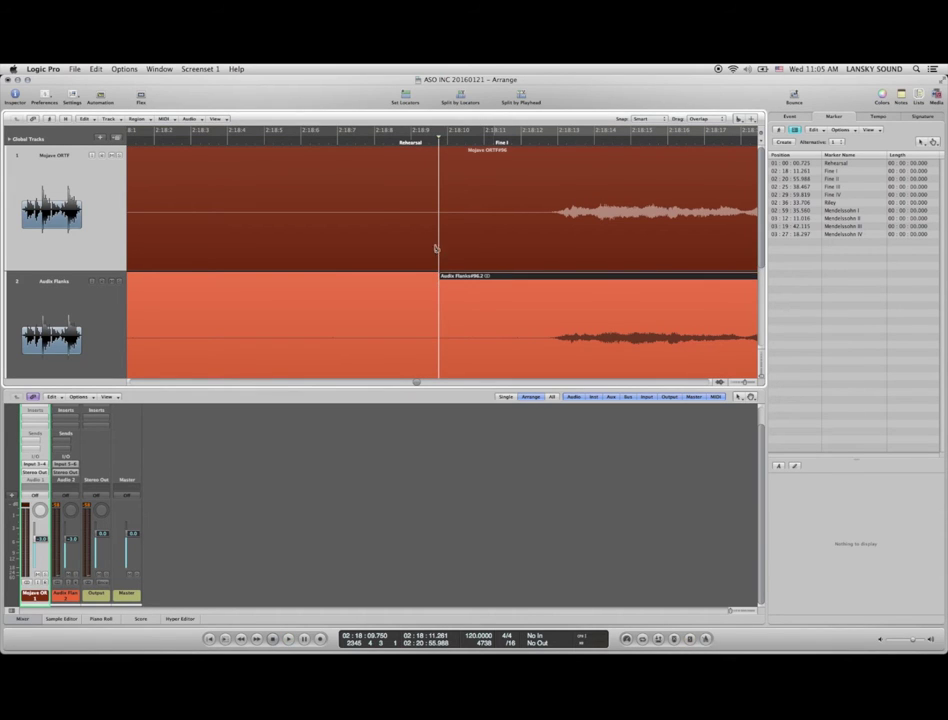
click(440, 248)
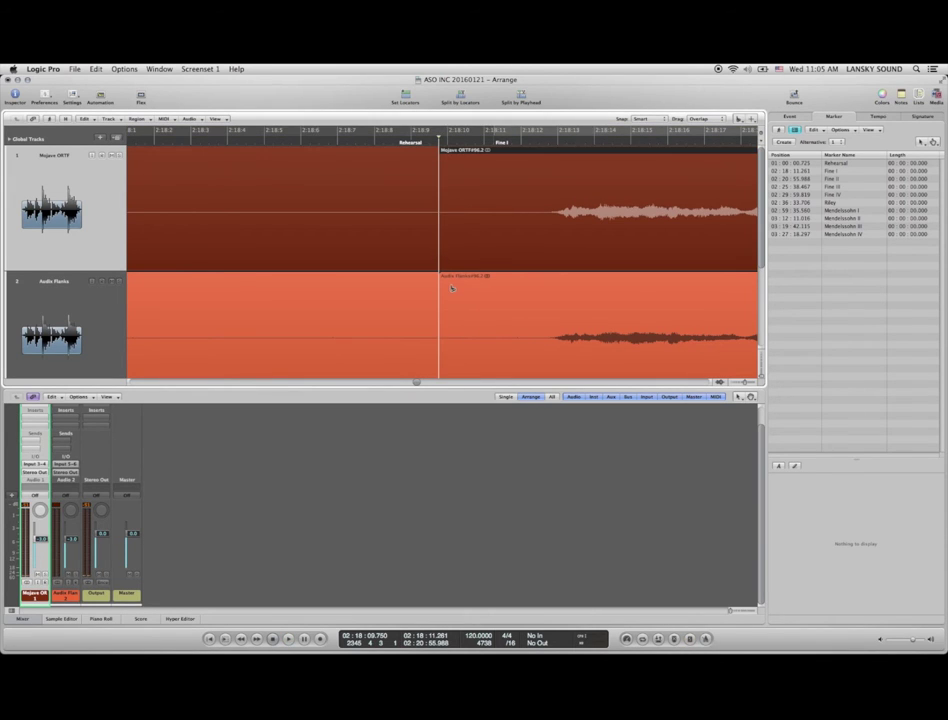
key(super+z)
key(super+z)
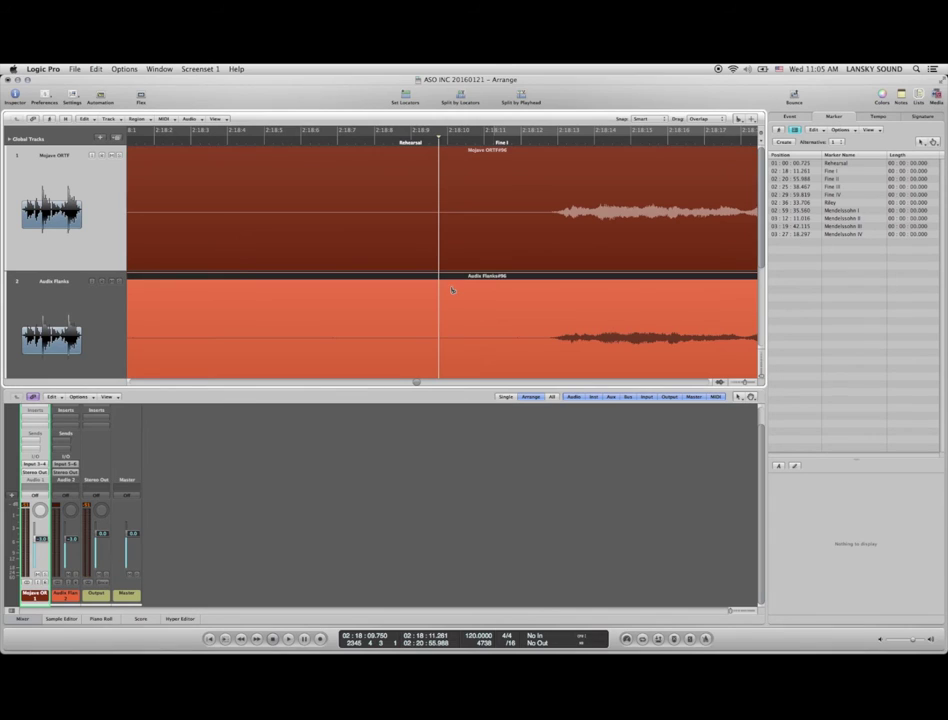
- Return to the Pointer Tool, select both regions, split them at the playhead at 02:18:09.750 and delete the parts before it
key(Escape)
click(458, 284)
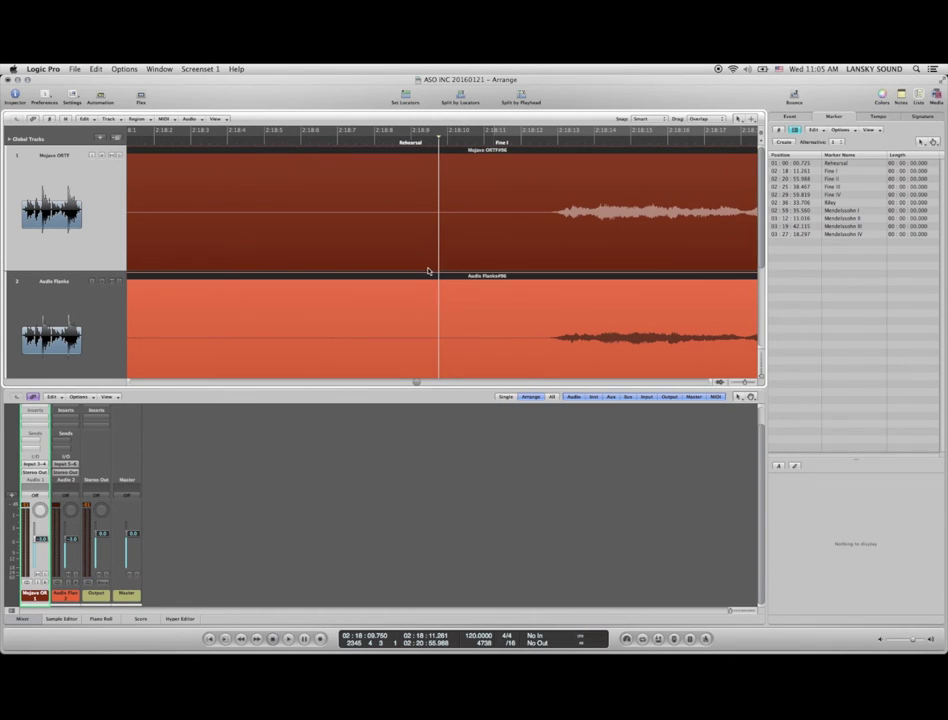
click(436, 253)
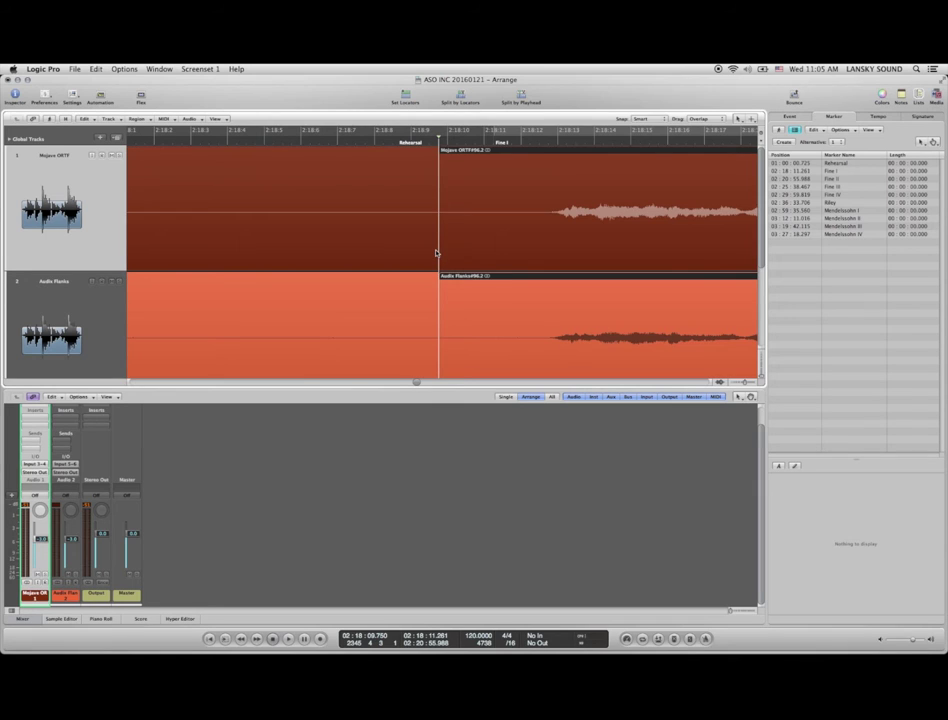
key(Delete)
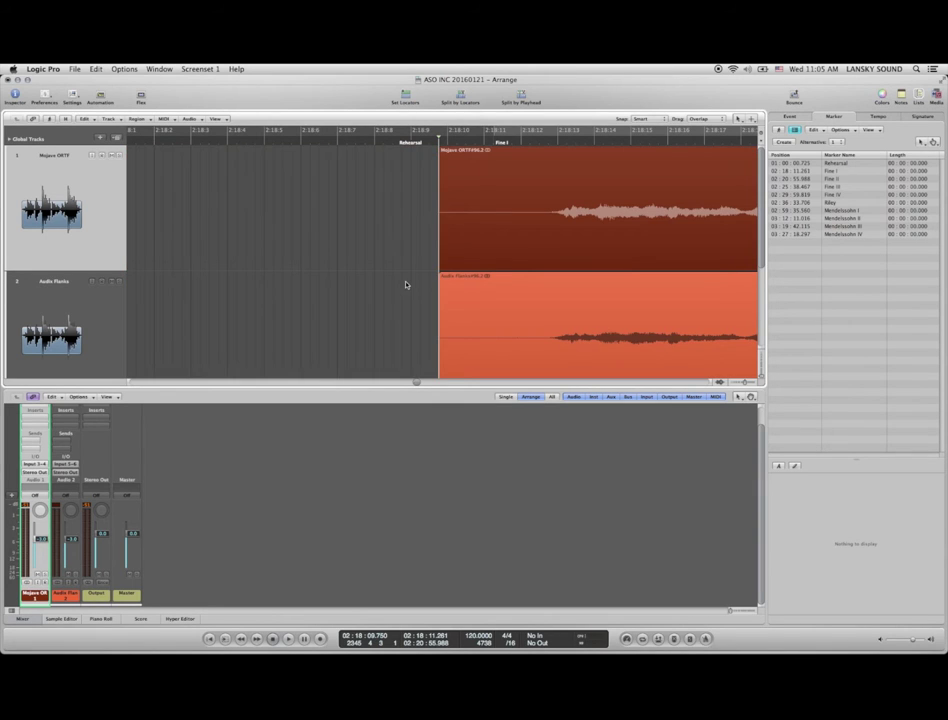
- Play the trimmed beginning of Fine I from 02:18:09.750 into the first seconds of music
scroll(406, 285, right, 5)
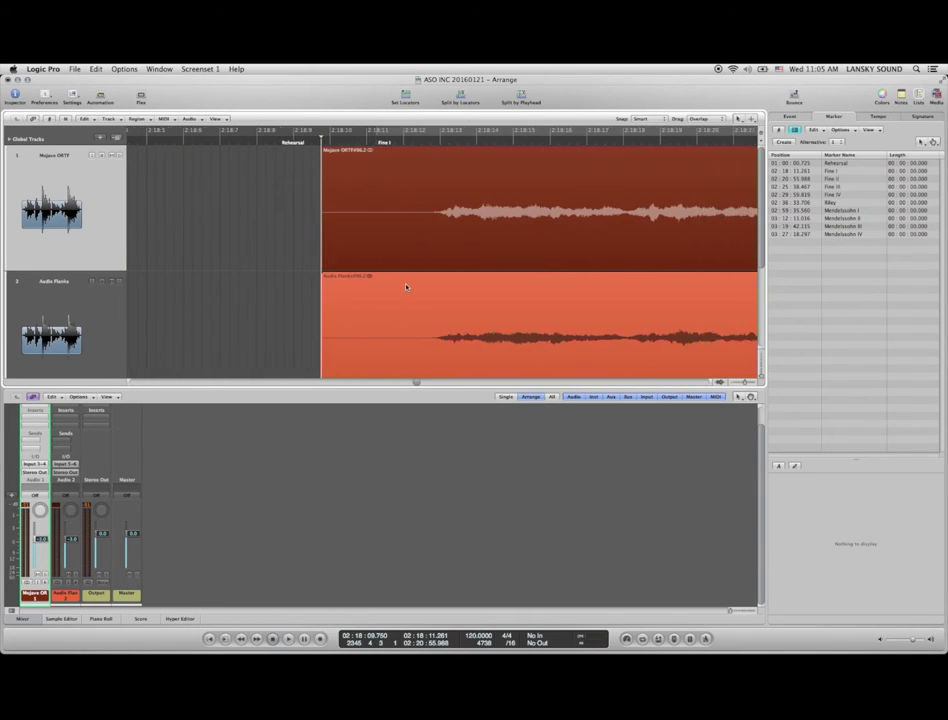
key(space)
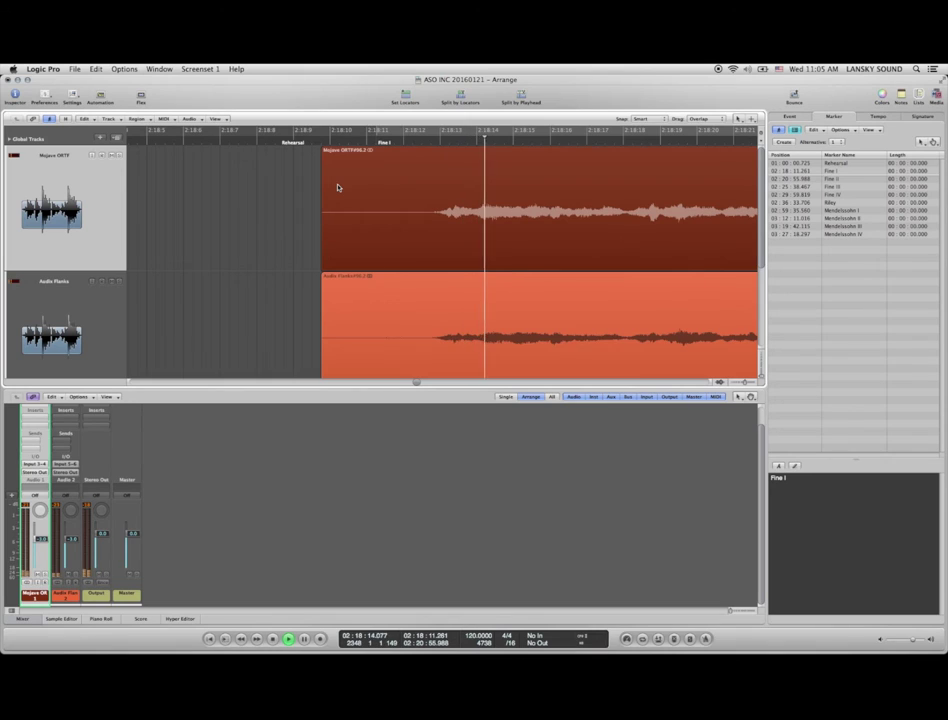
key(space)
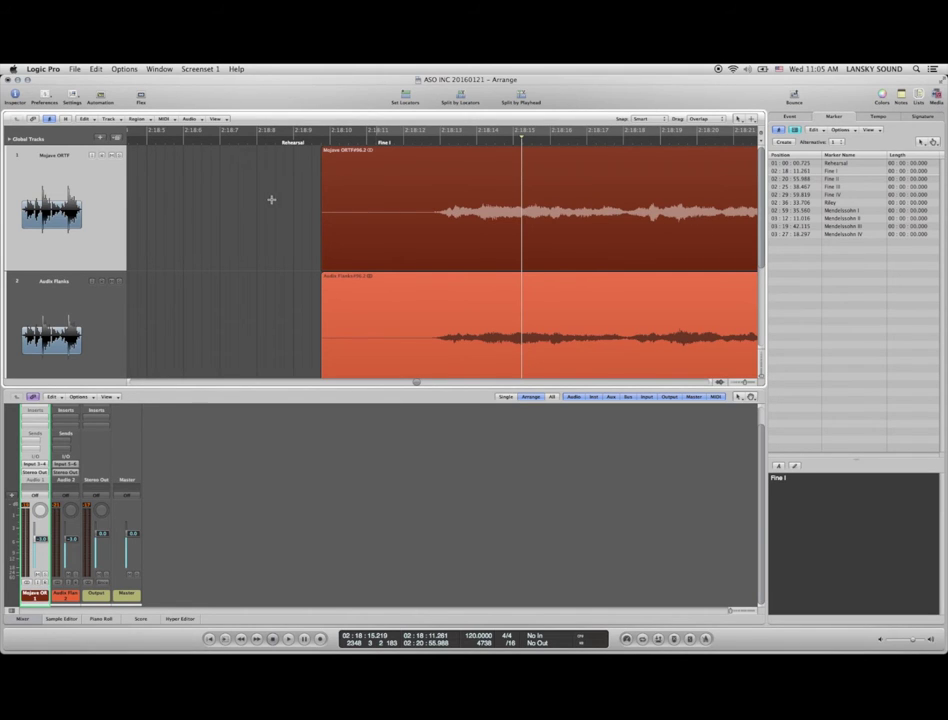
- Delete the opening of the Mojave ORTF region up to about 2:18:16 using a marquee selection
drag(268, 198, 566, 244)
key(Delete)
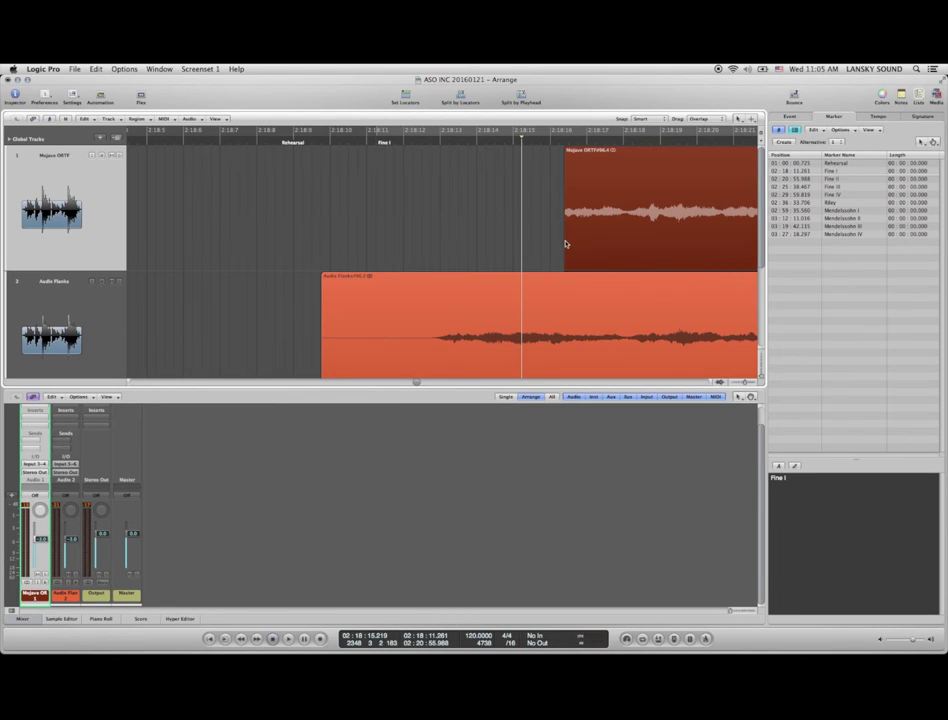
- Undo the marquee deletion and the split so the Mojave ORTF region's opening is restored
key(super+z)
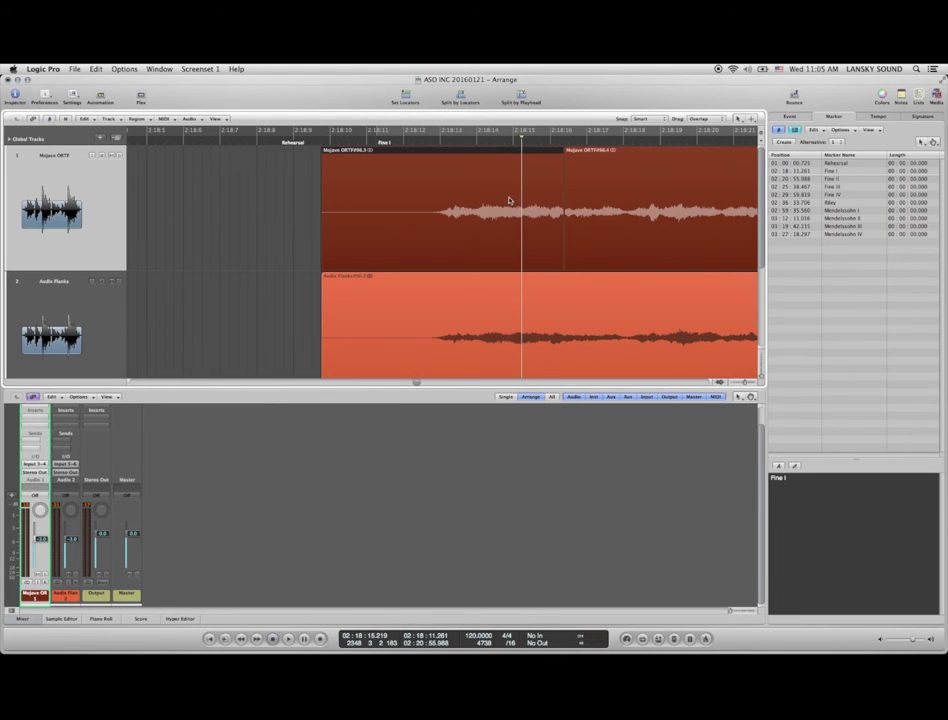
key(super+z)
key(super+z)
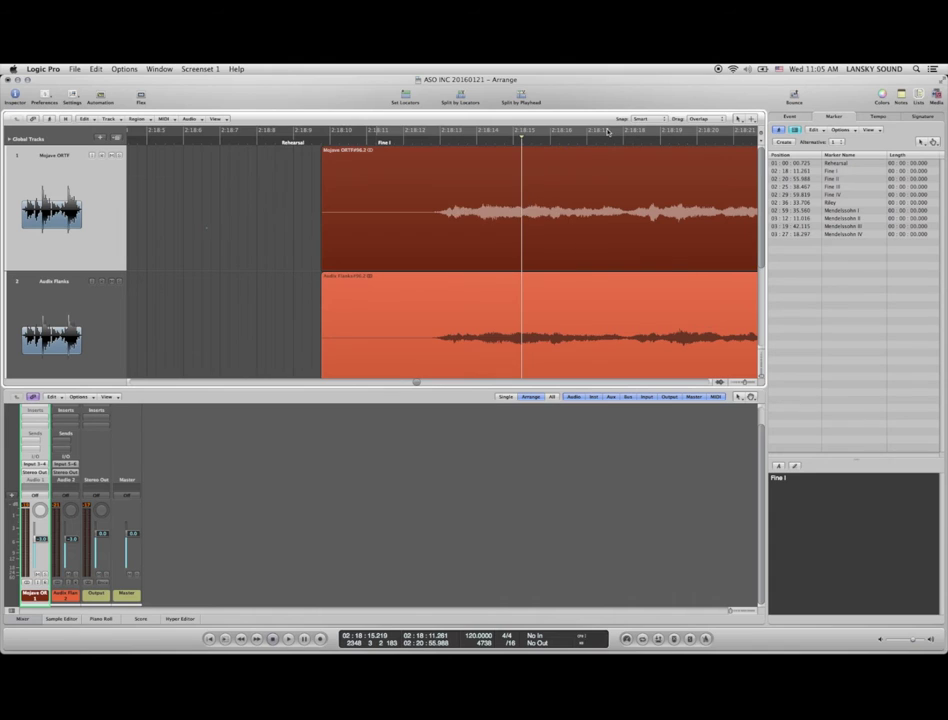
- With the Fade Tool, add a fade-in of about 3 seconds to the start of the Fine I regions on the Mojave ORTF and Audix Flanks tracks
click(751, 119)
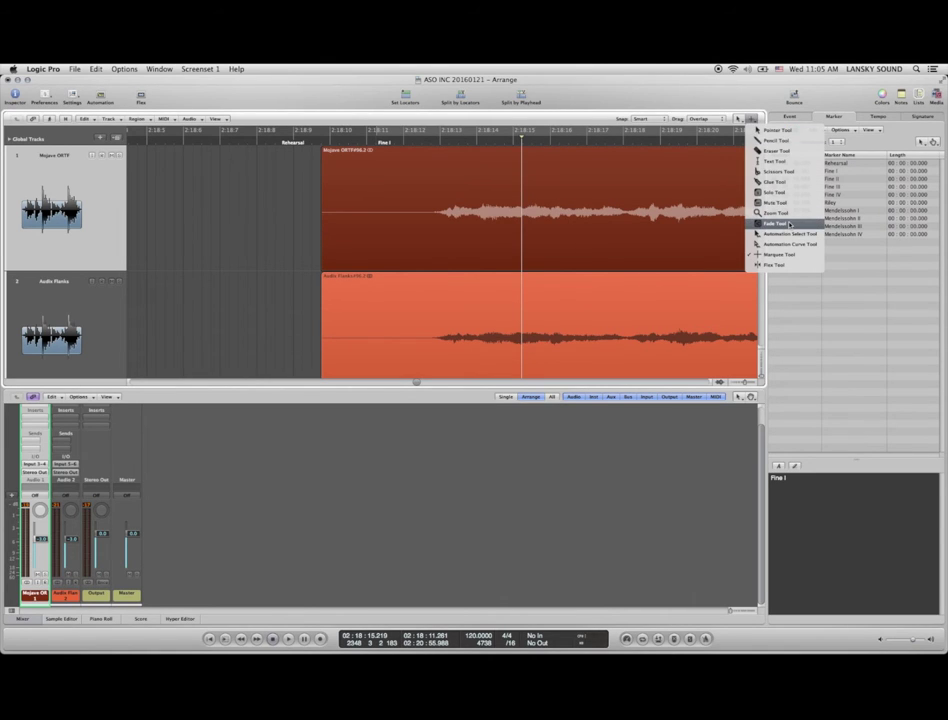
click(790, 224)
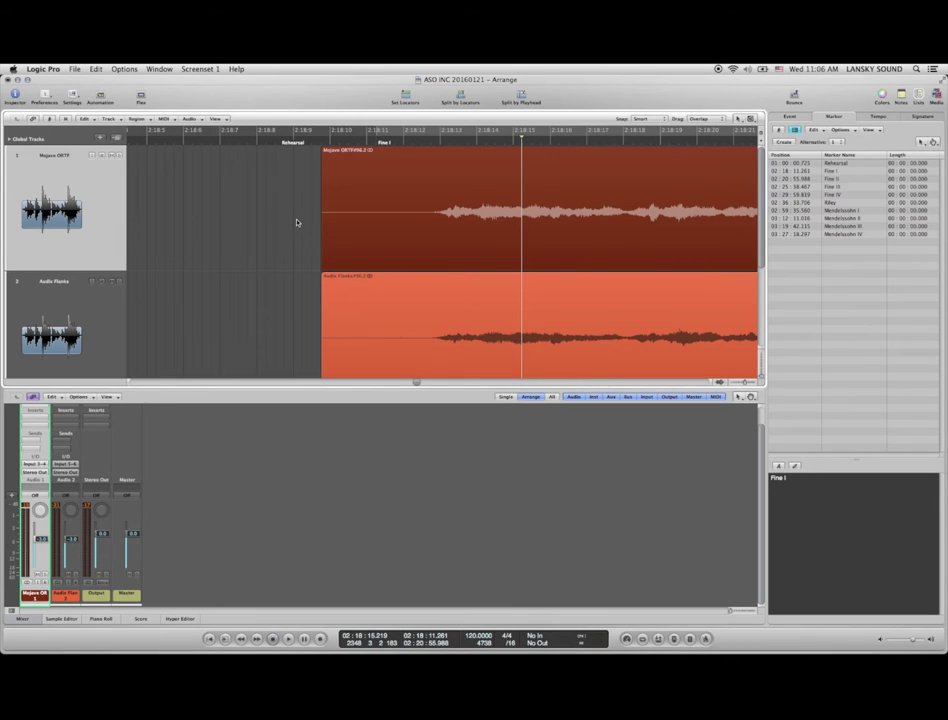
drag(302, 224, 430, 240)
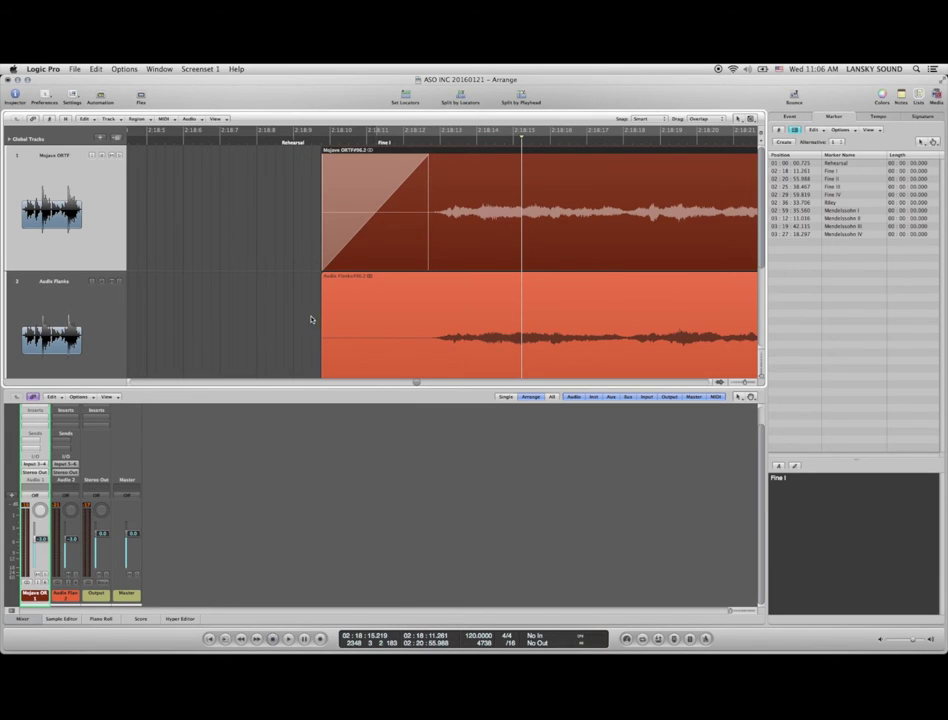
drag(303, 320, 429, 333)
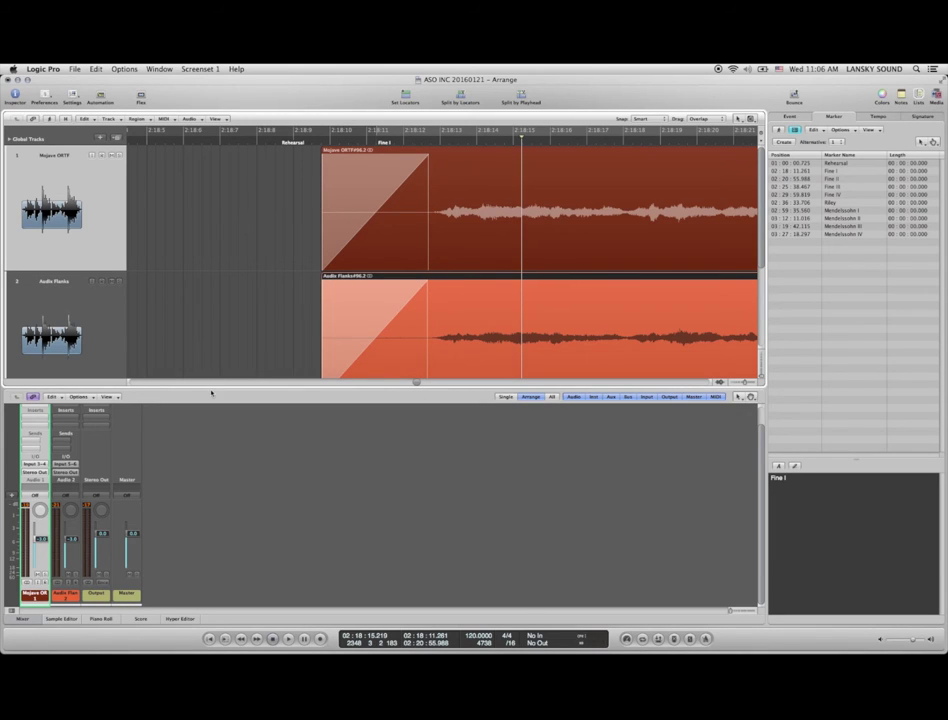
- Enlarge the arrange area and bend both fade-ins into matching curves that rise slowly at first and steeply at the end
drag(212, 387, 213, 420)
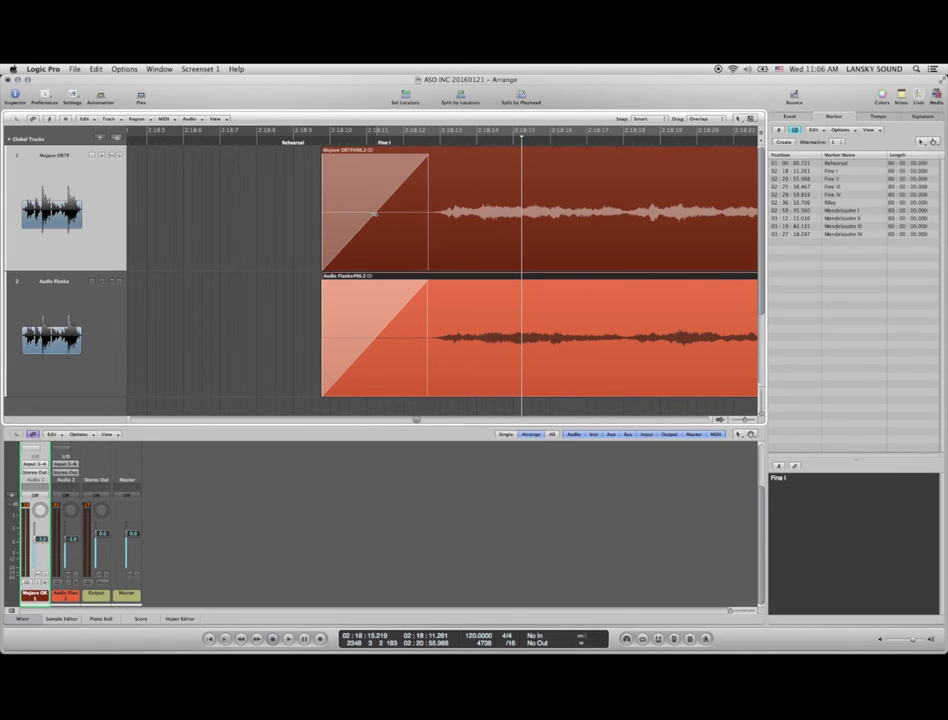
drag(373, 213, 387, 214)
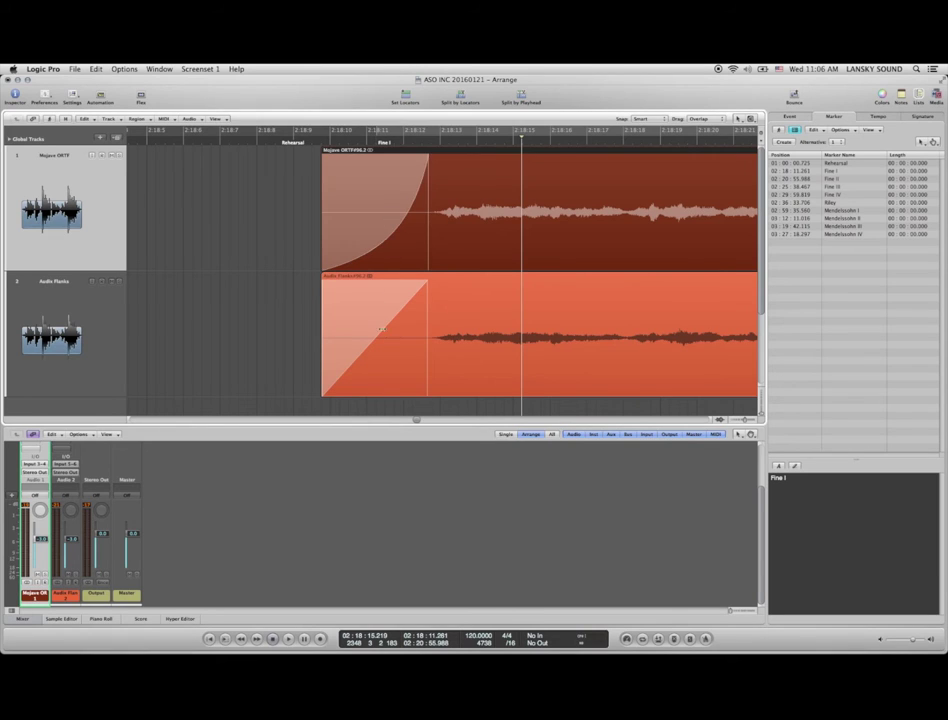
drag(371, 338, 387, 344)
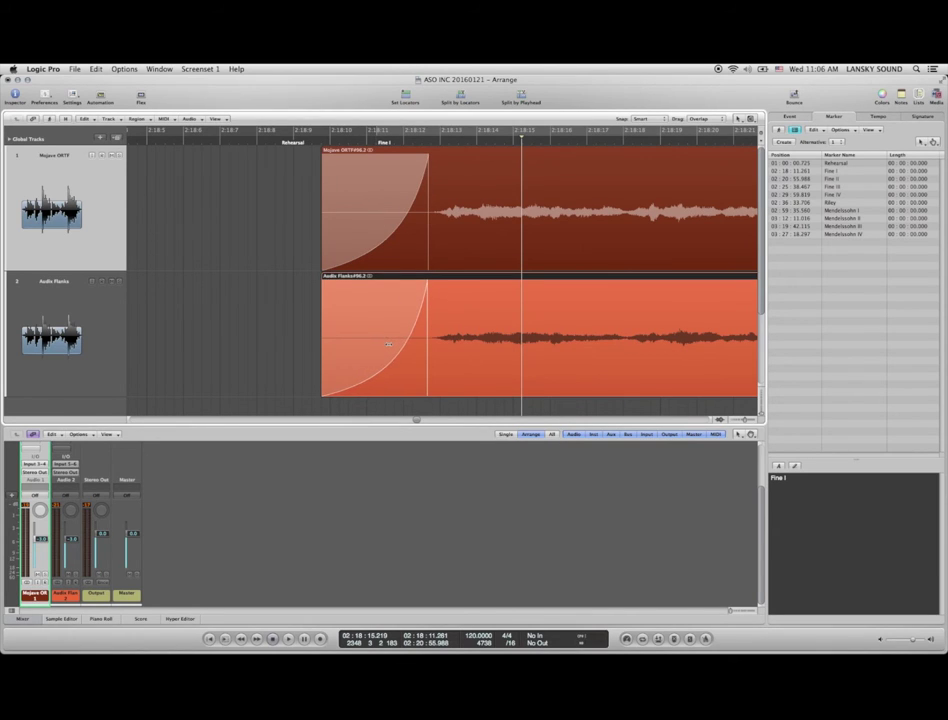
- Play the faded beginning of Fine I from 02:18:09.494 into the first notes
click(312, 142)
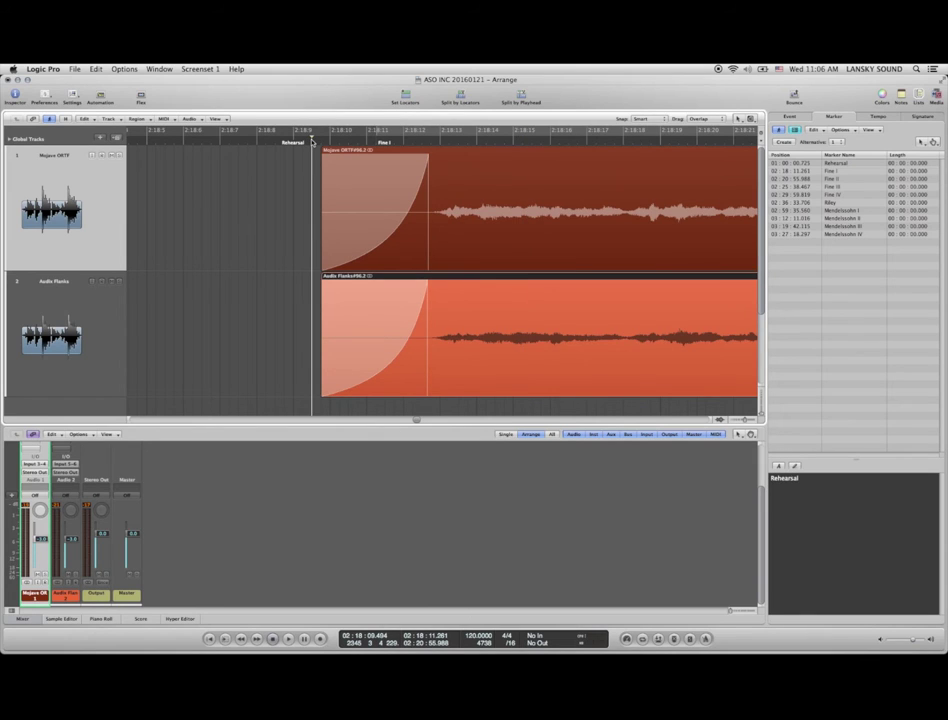
key(space)
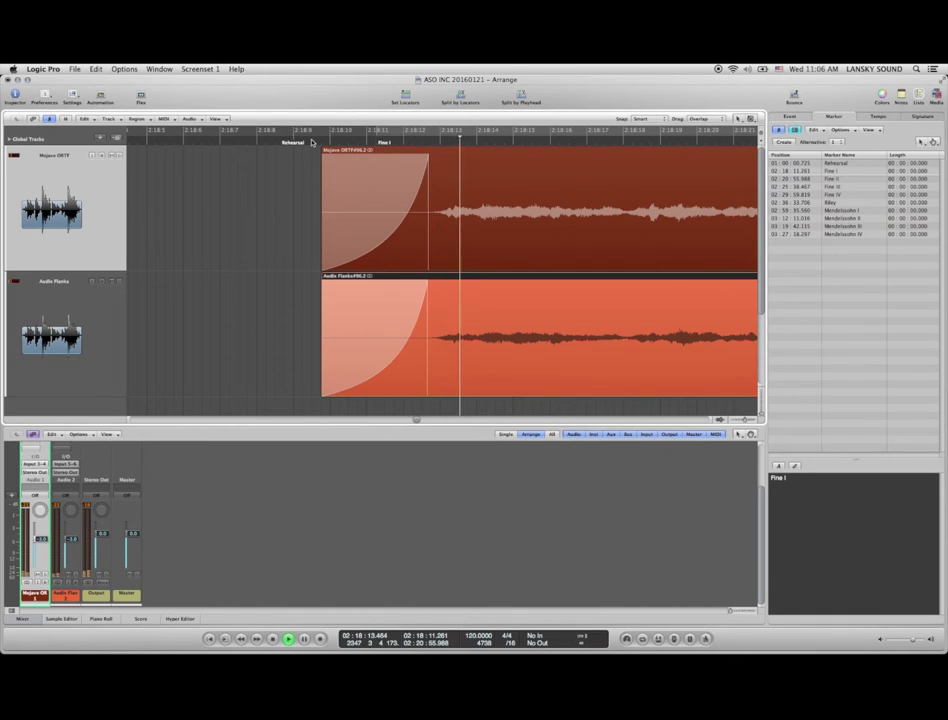
key(space)
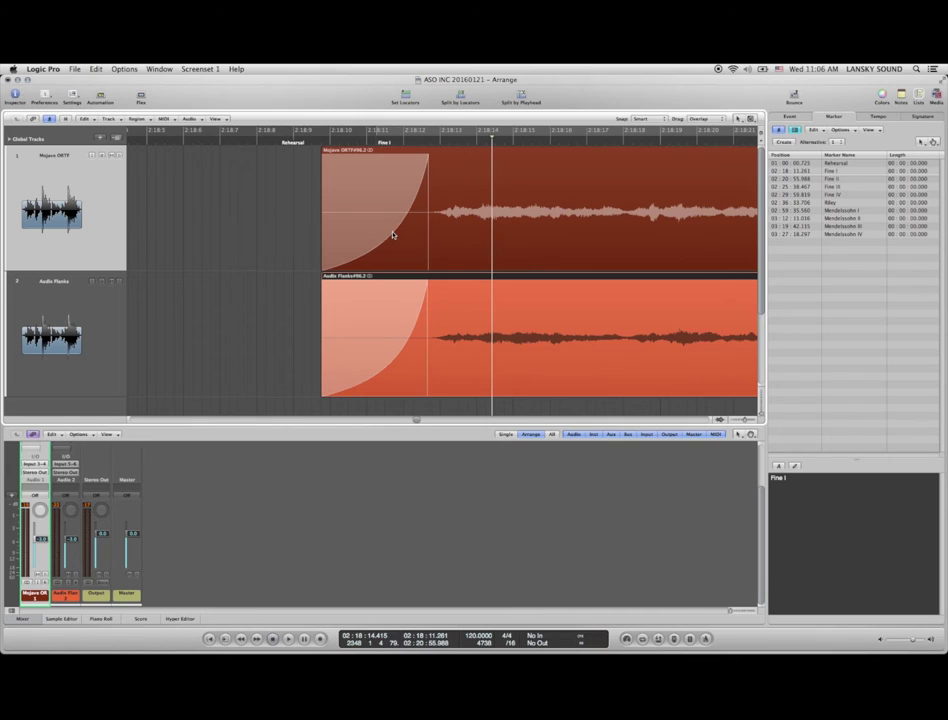
- Save the project
drag(394, 234, 430, 264)
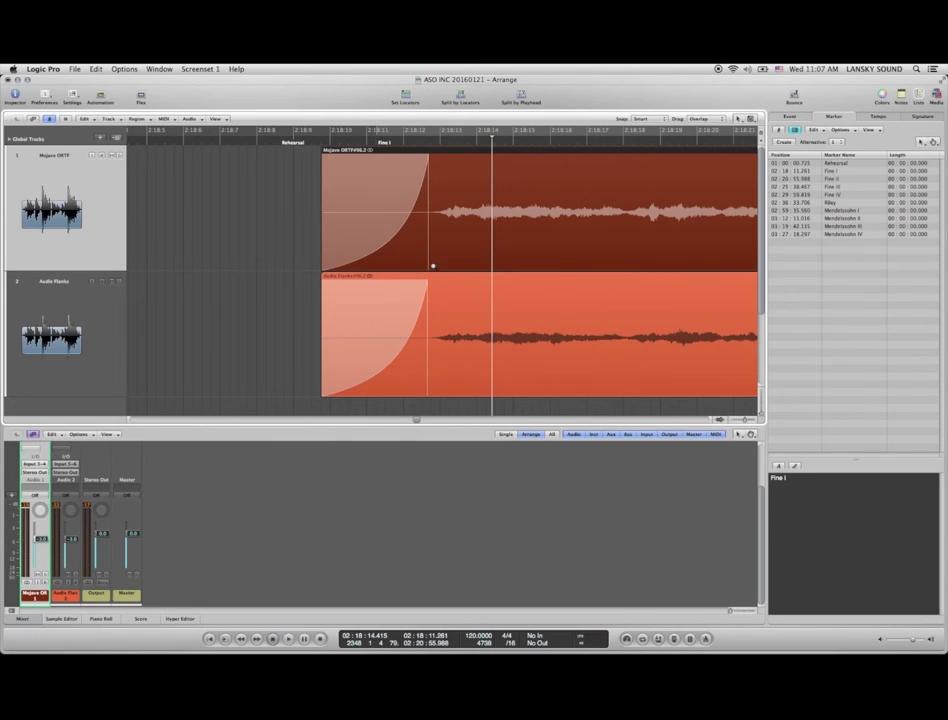
key(z)
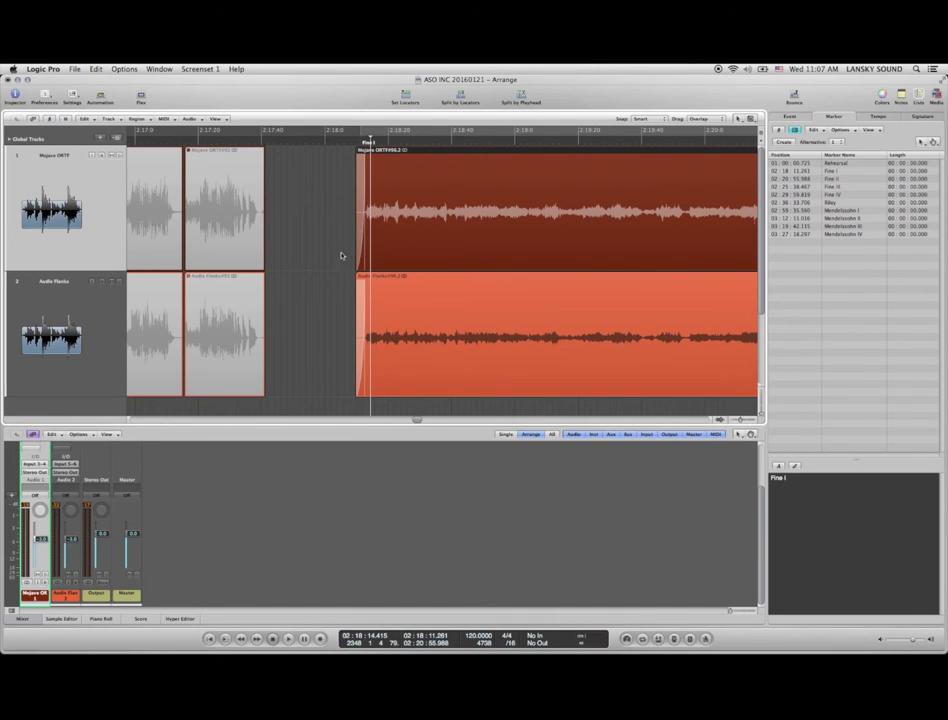
key(super+s)
- Jump to the Fine II marker and play the ending of Fine I from 02:20:31.960 into the silence after it
click(837, 180)
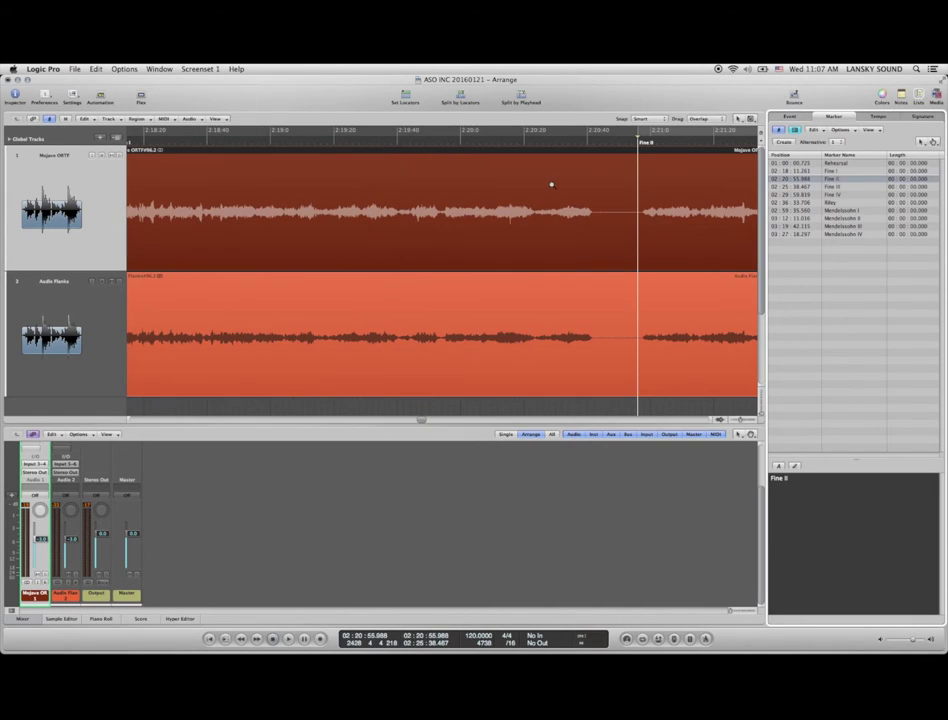
drag(551, 184, 685, 372)
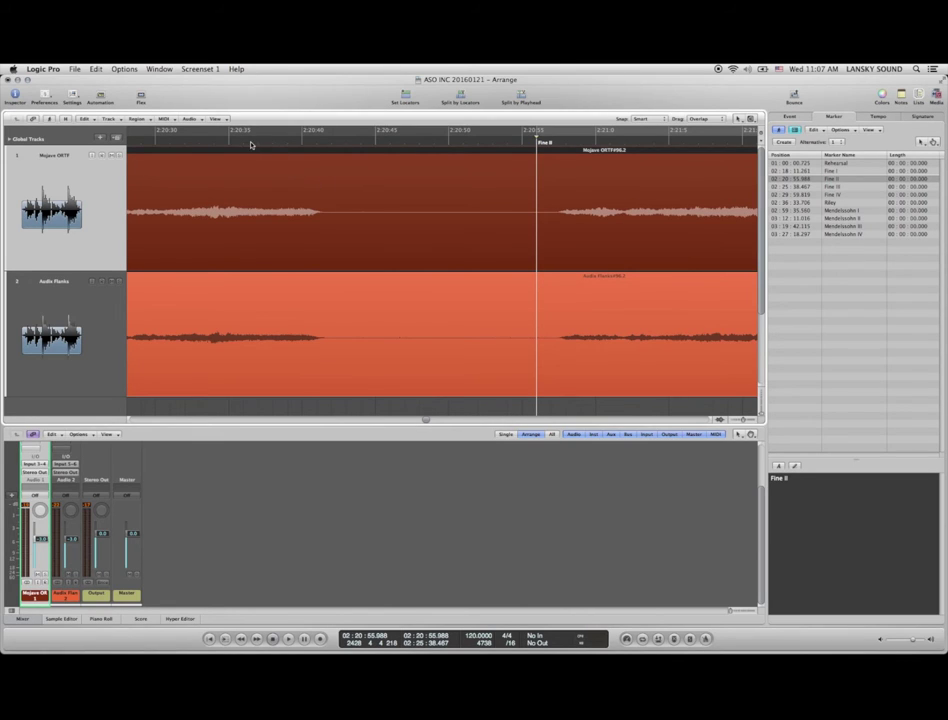
click(184, 143)
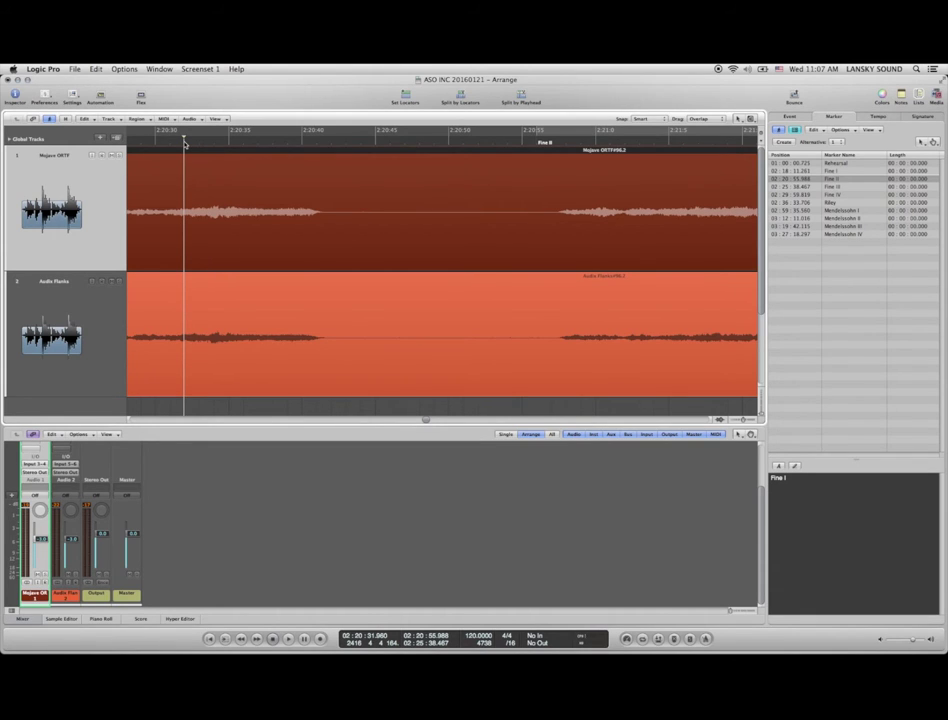
key(space)
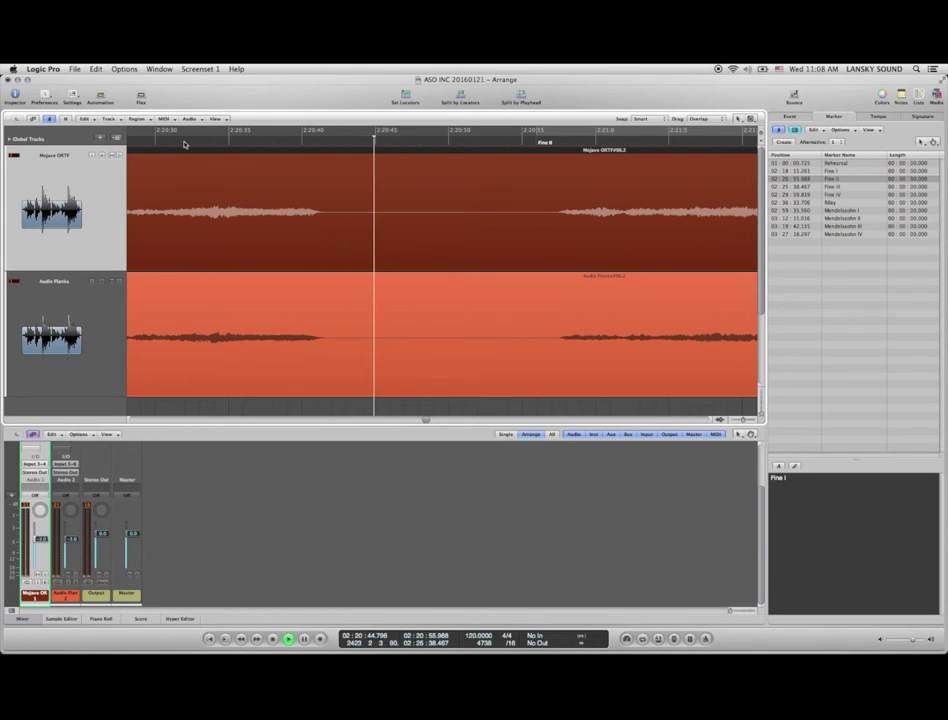
key(space)
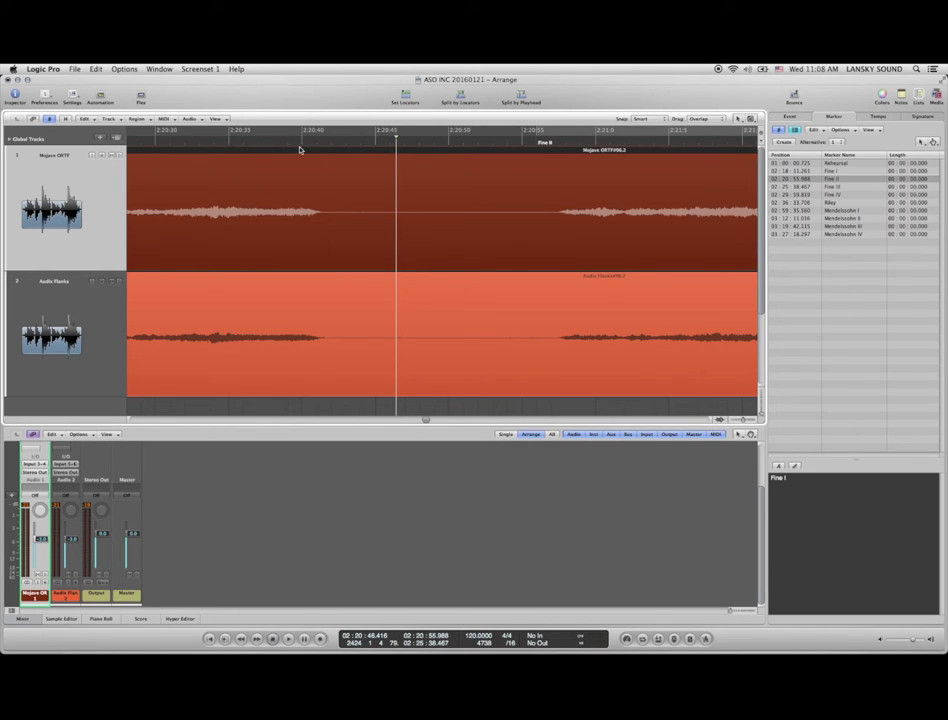
- Replay the ending of Fine I from 02:20:34.316 and check the silence again from 02:20:47.073
click(219, 140)
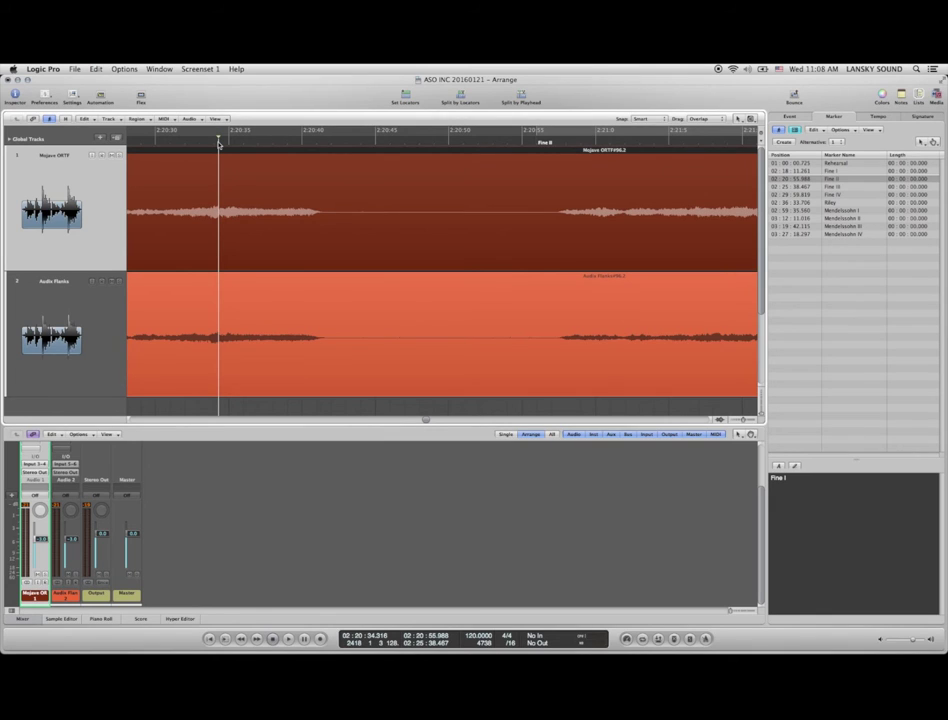
key(space)
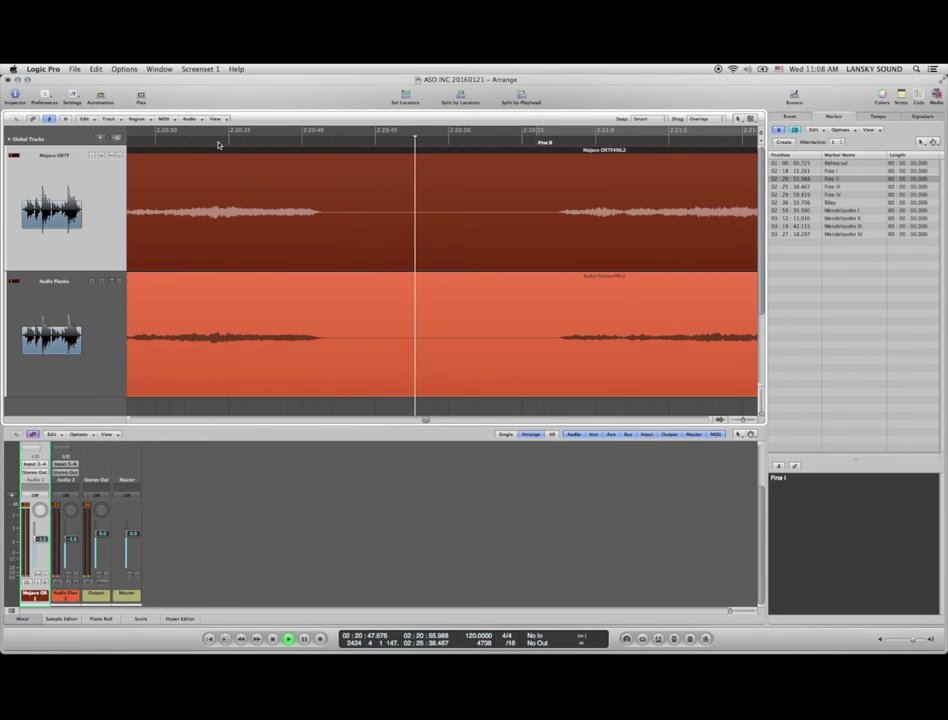
click(403, 144)
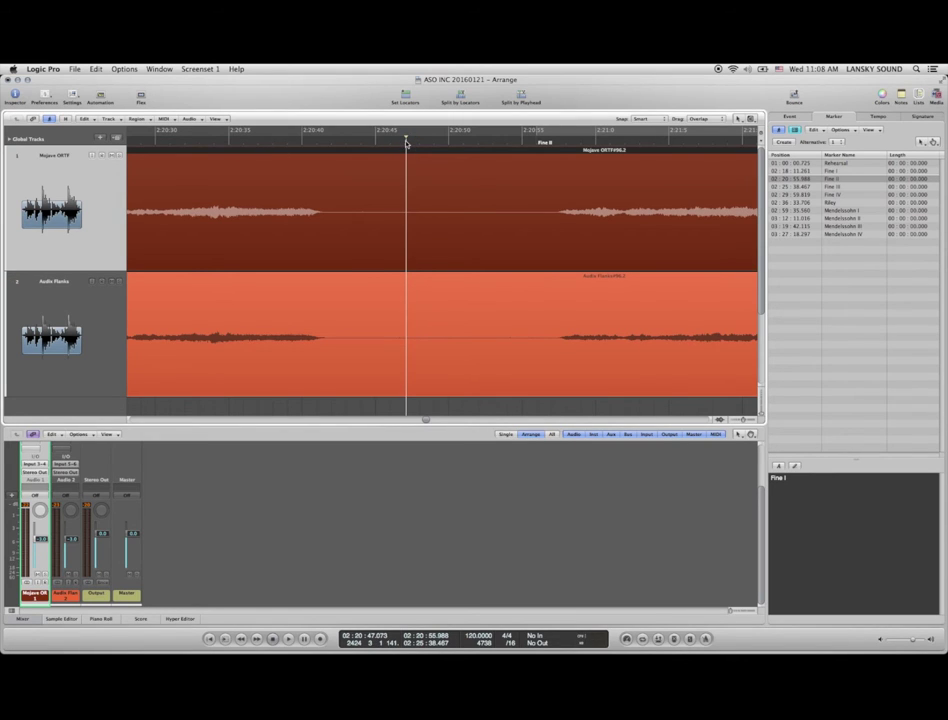
key(space)
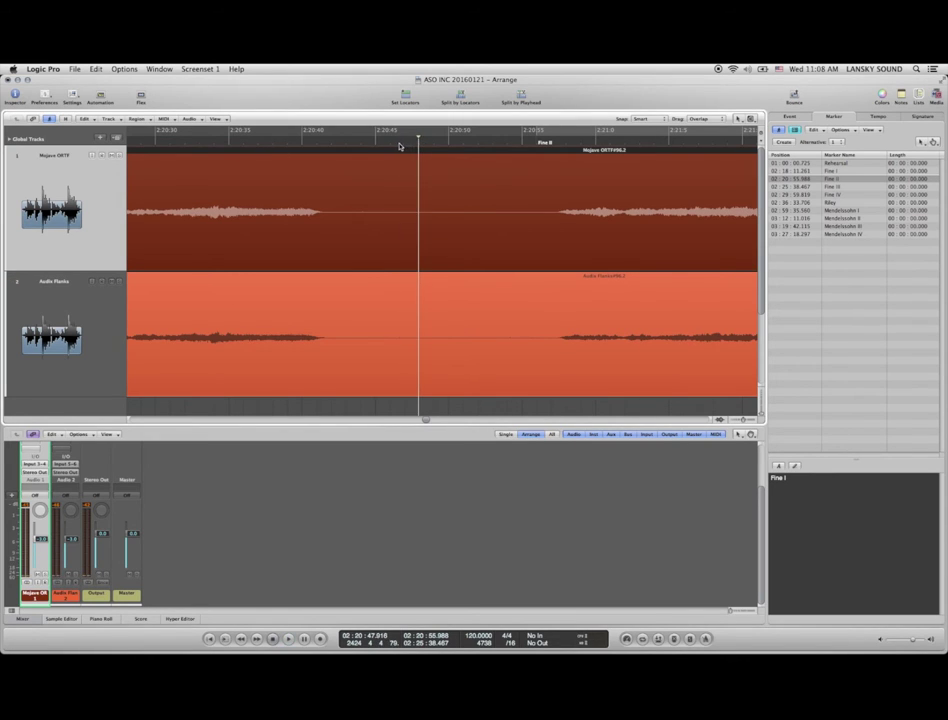
- Place the playhead at 02:20:46.534, select the Mojave ORTF and Audix Flanks regions, and split both there
click(398, 144)
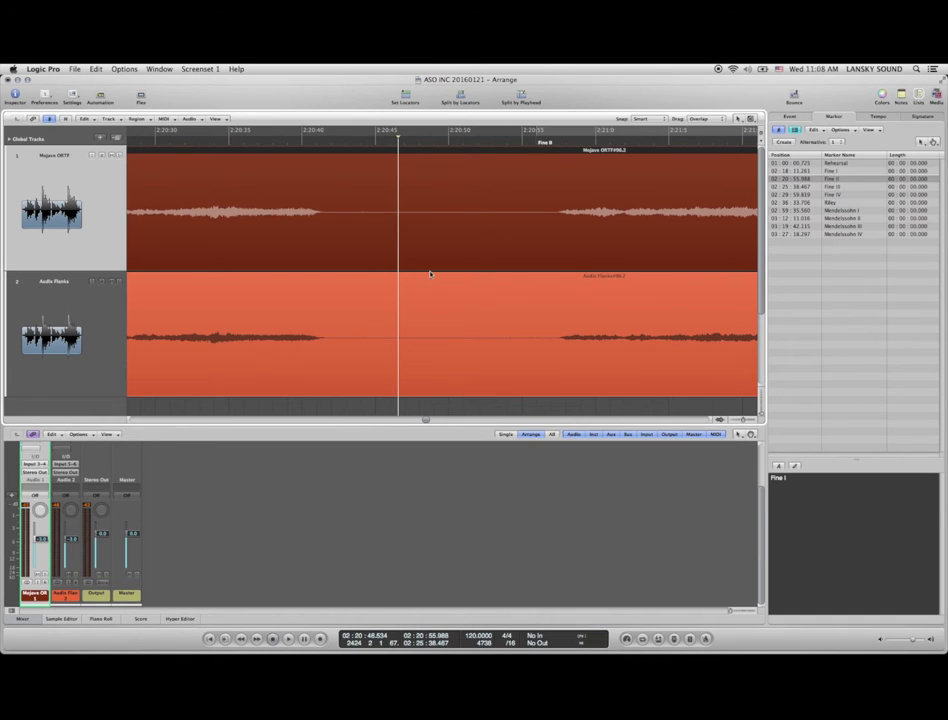
click(442, 307)
click(442, 245)
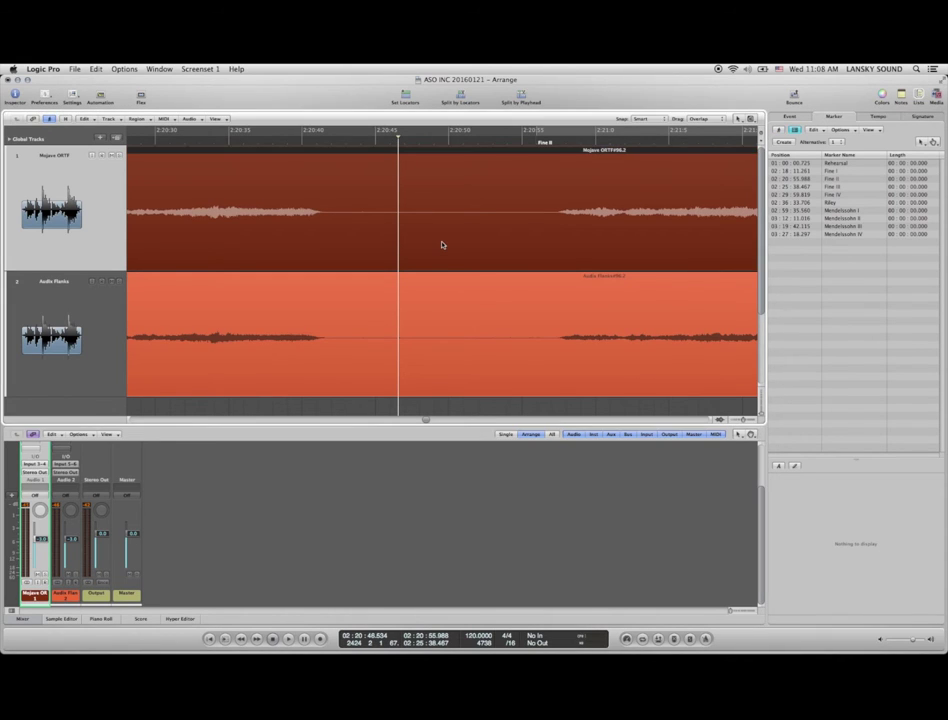
shift+click(443, 333)
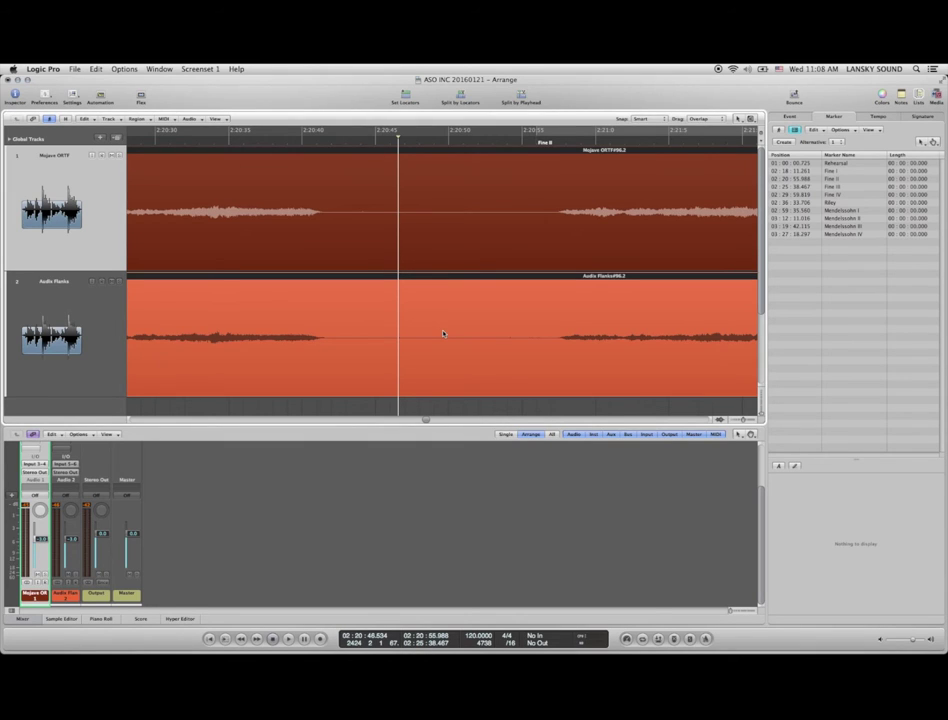
key(ctrl+backslash)
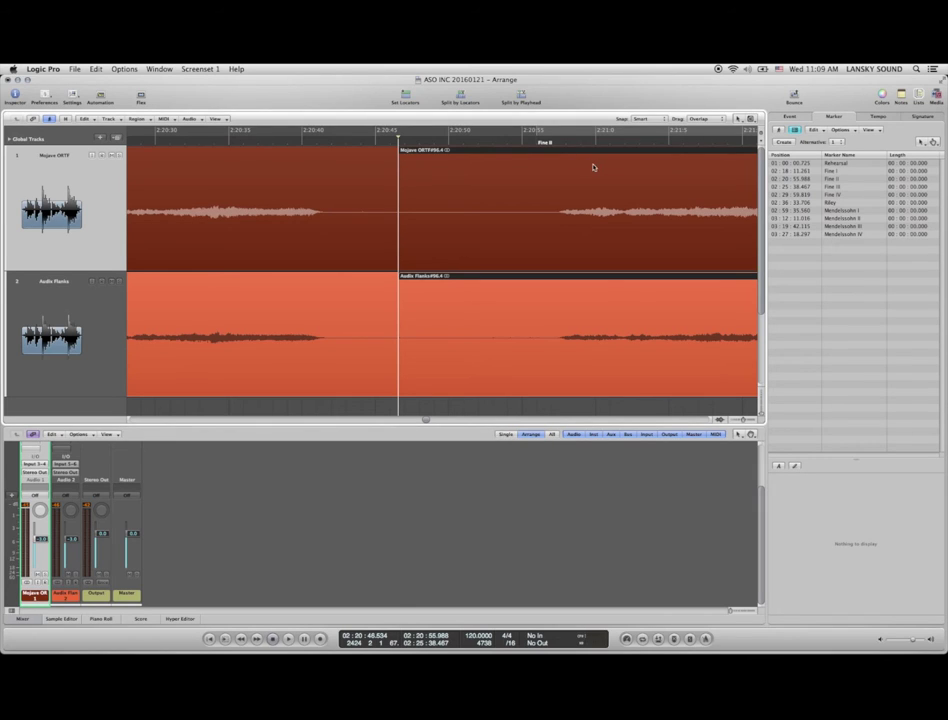
- Play the beginning of Fine II from 02:20:56.398 to find where the music starts, and place the playhead at 02:20:54.528
drag(614, 165, 422, 261)
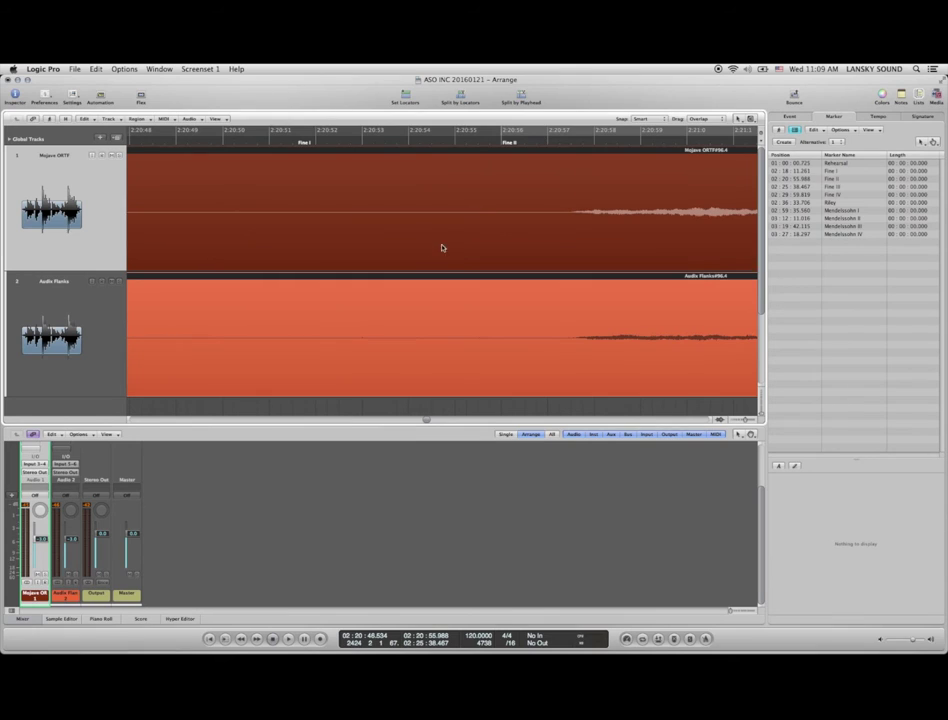
click(513, 146)
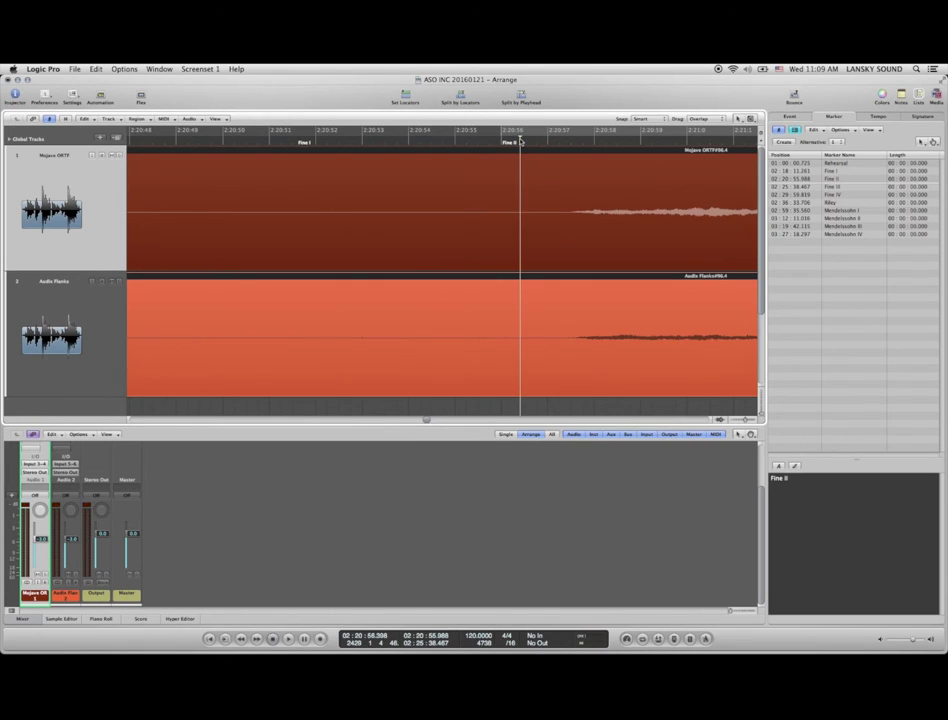
key(space)
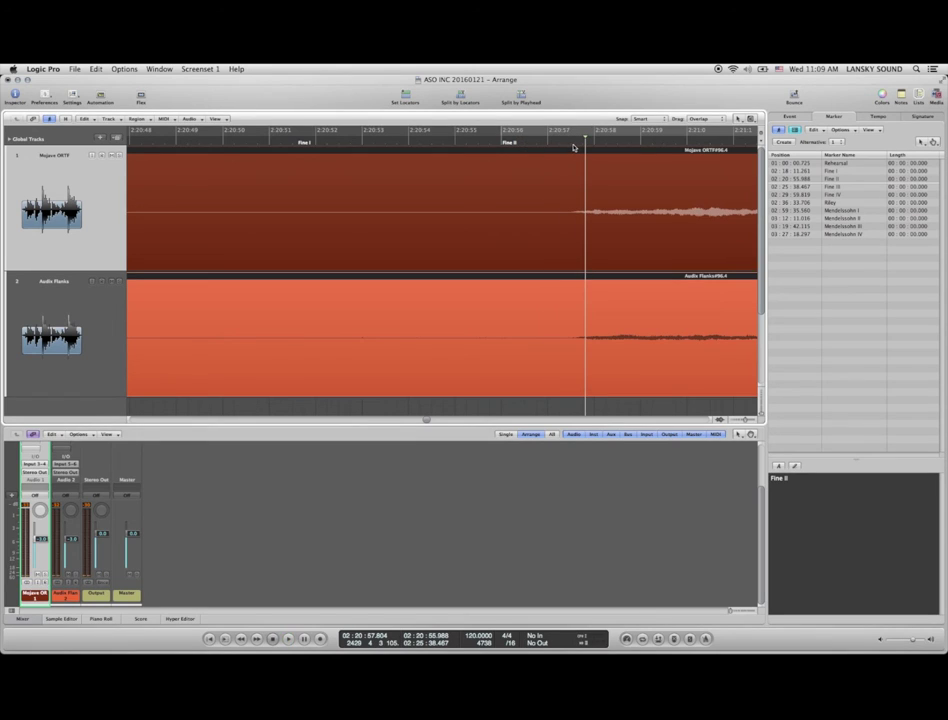
click(572, 148)
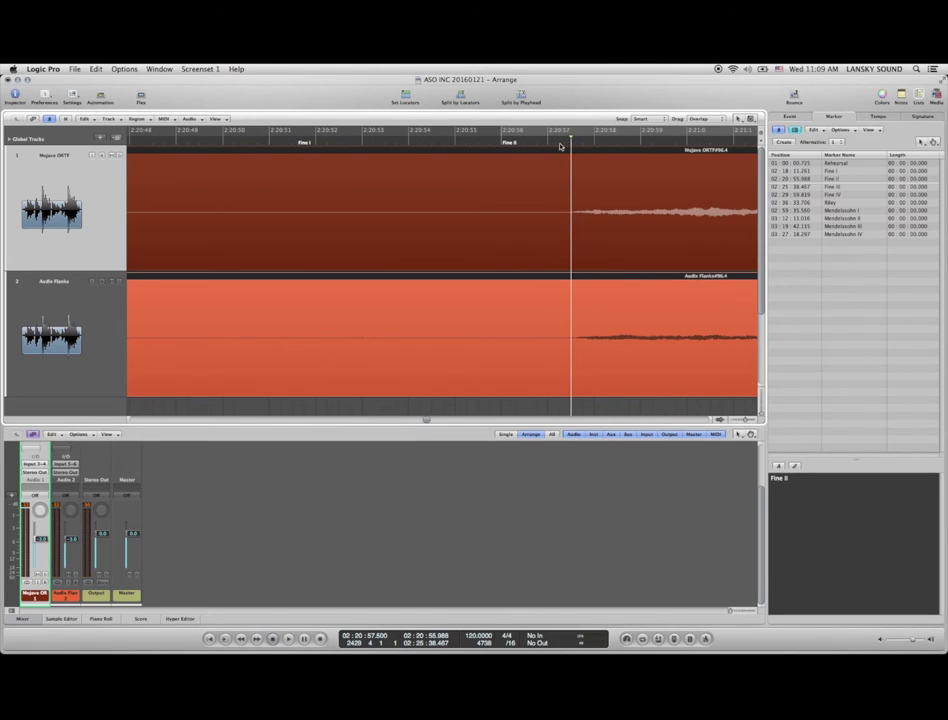
click(432, 139)
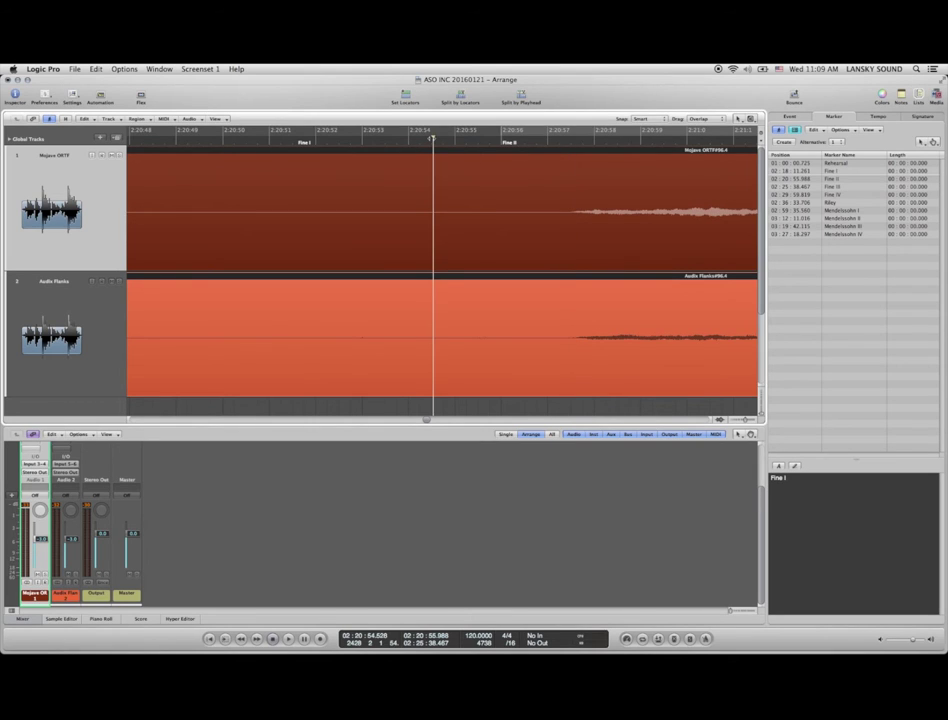
- Split the Mojave ORTF and Audix Flanks regions at 02:20:54.500 and delete the silent section between Fine I and Fine II
key(Return)
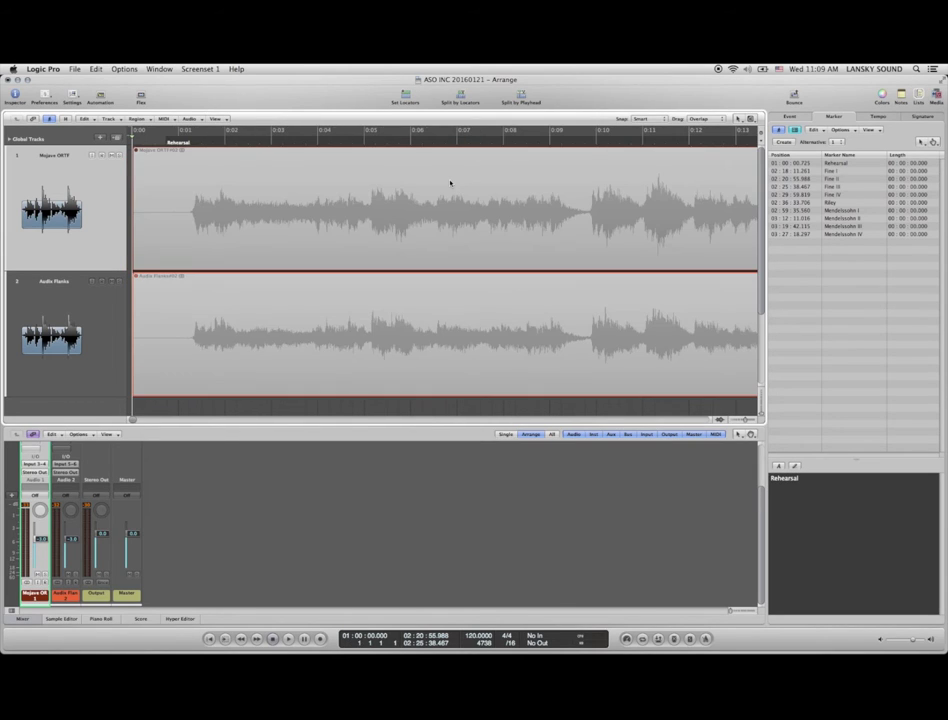
key(z)
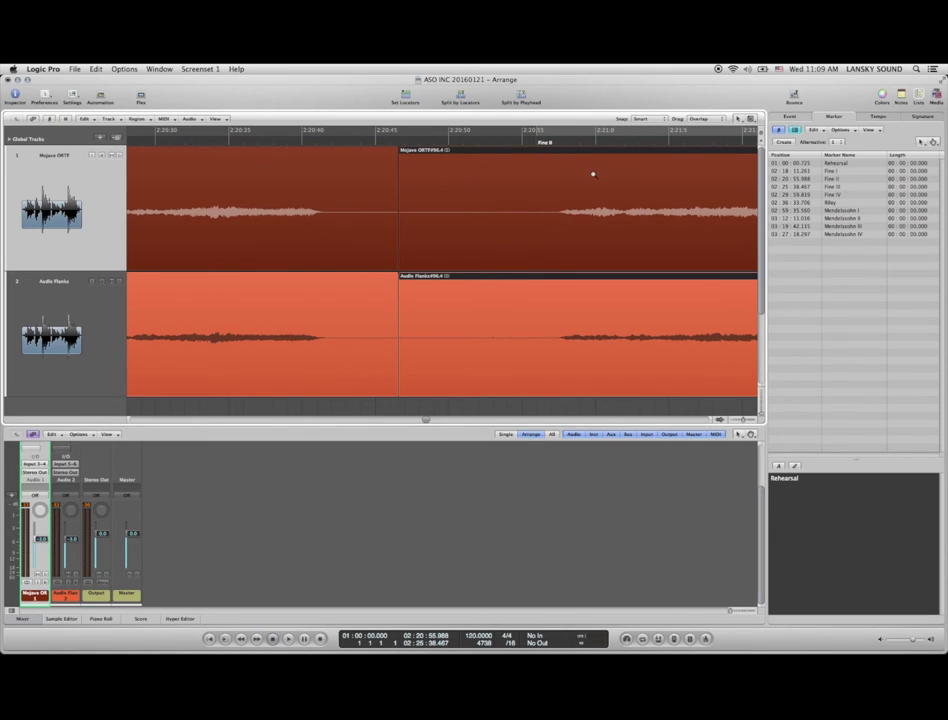
drag(591, 174, 440, 257)
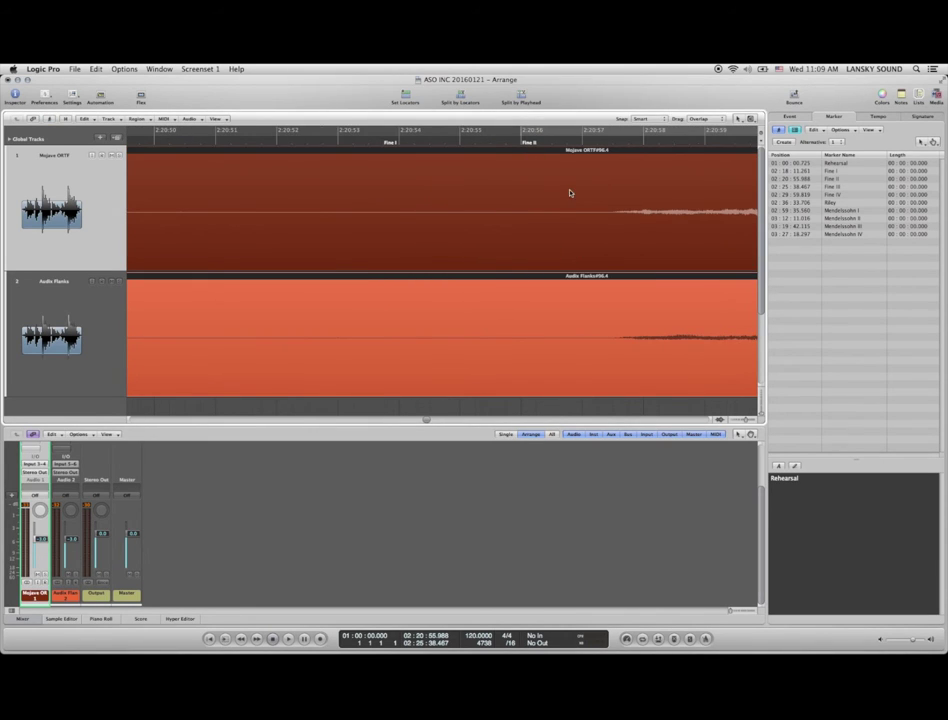
click(431, 140)
key(backslash)
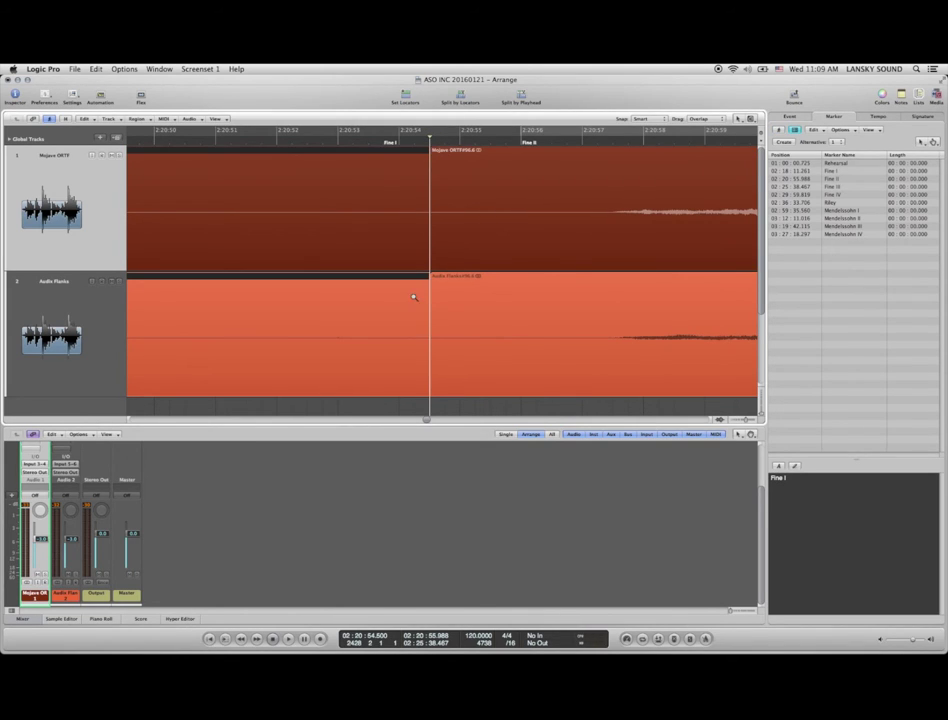
key(ctrl+Left)
key(Delete)
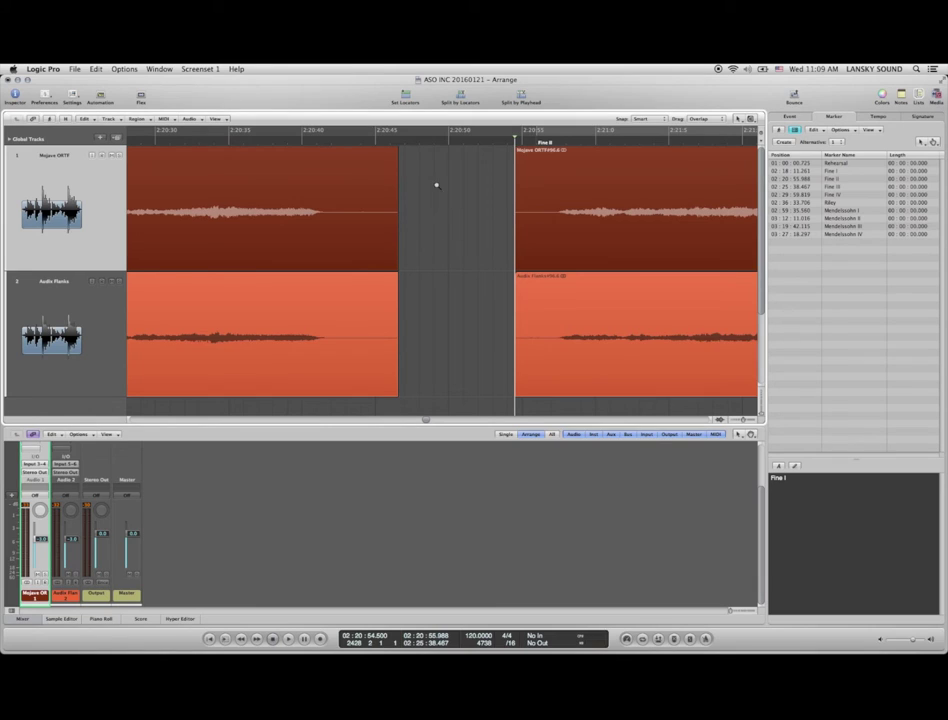
- Play the ending of Fine I from 02:20:39.551 to find where its sound has died away
drag(438, 179, 268, 364)
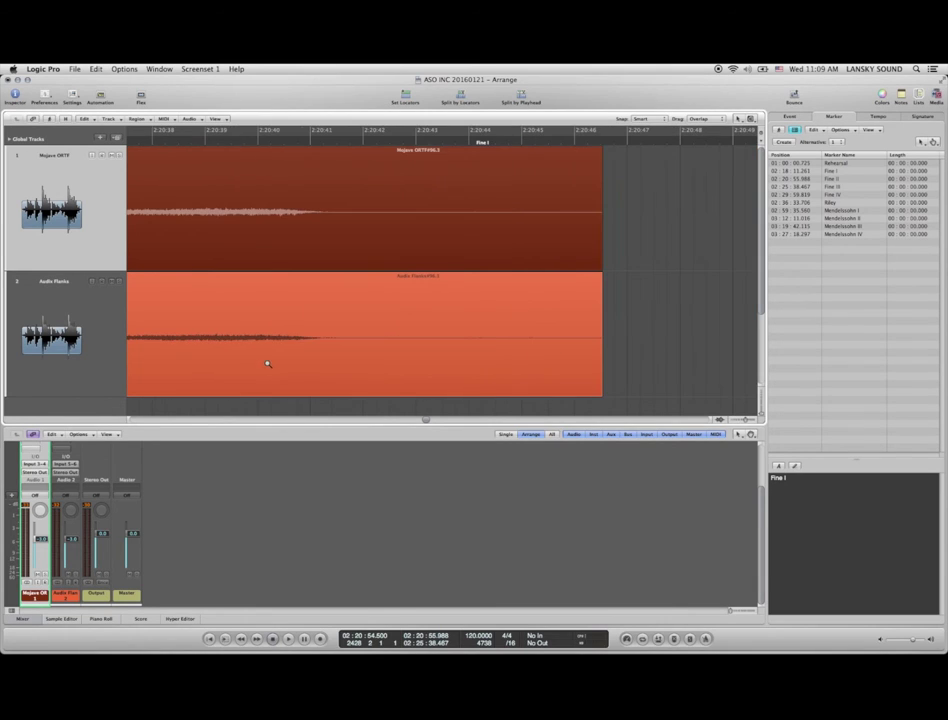
click(234, 142)
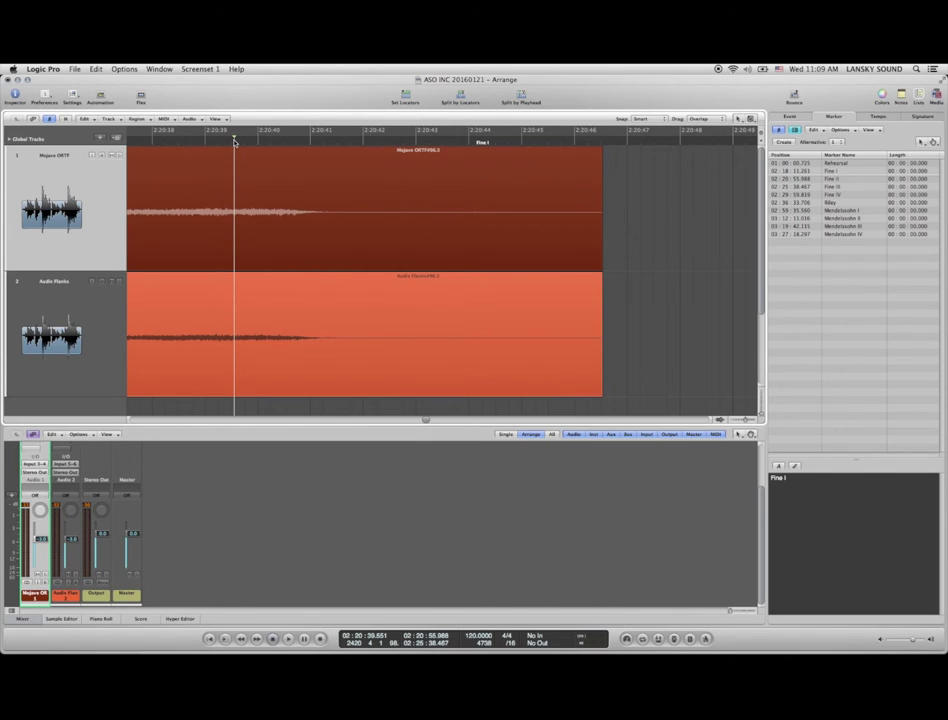
key(space)
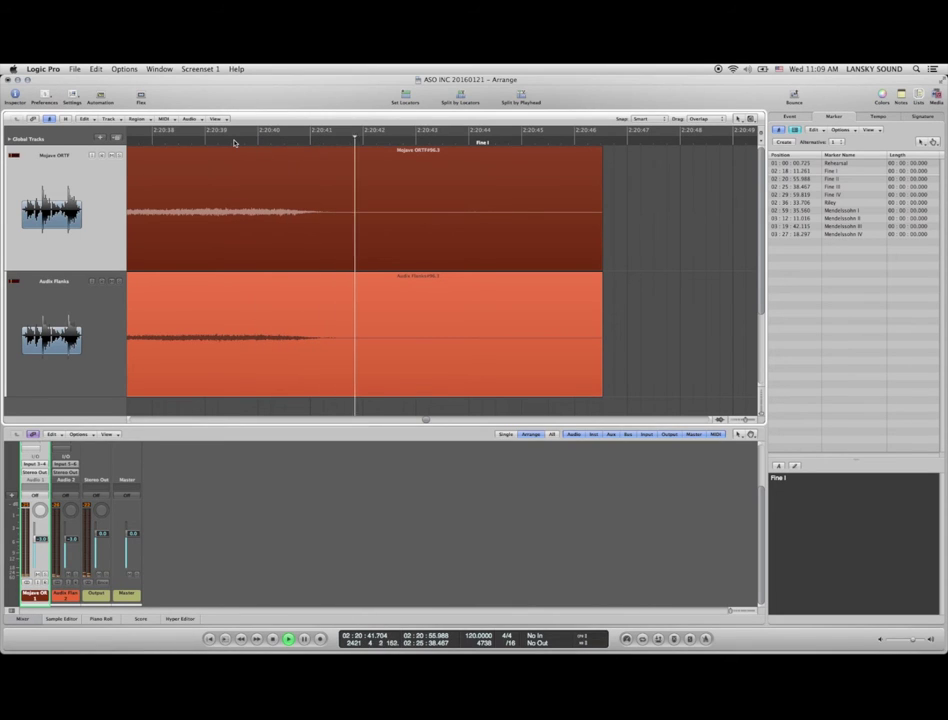
key(space)
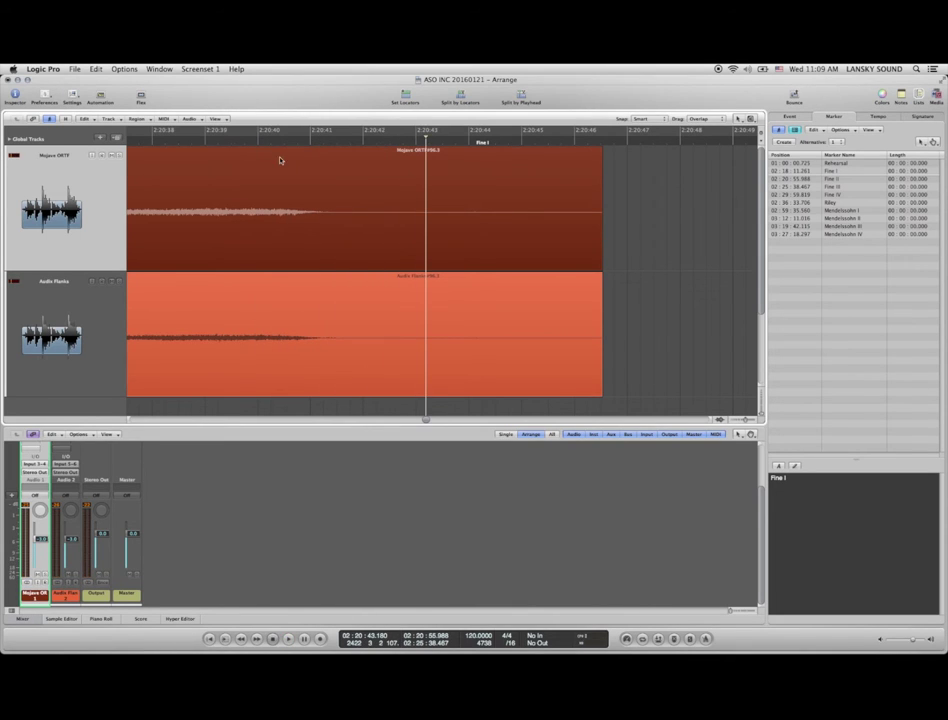
- Add fade-outs from about 02:20:43 to the end of the Fine I regions on both tracks and play them back
drag(531, 205, 423, 222)
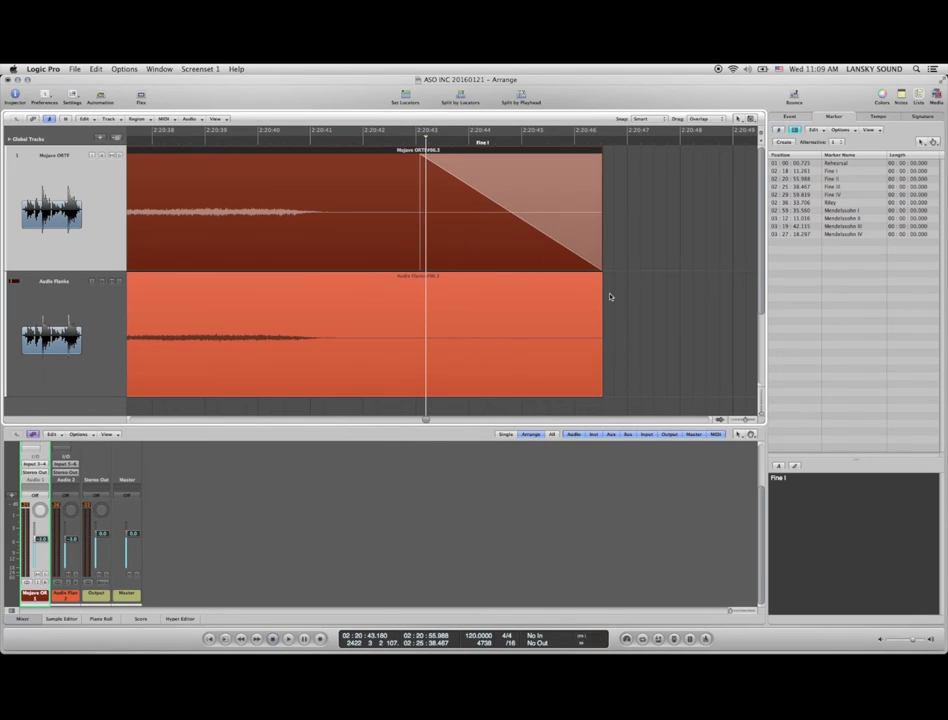
drag(463, 306, 421, 291)
double_click(214, 145)
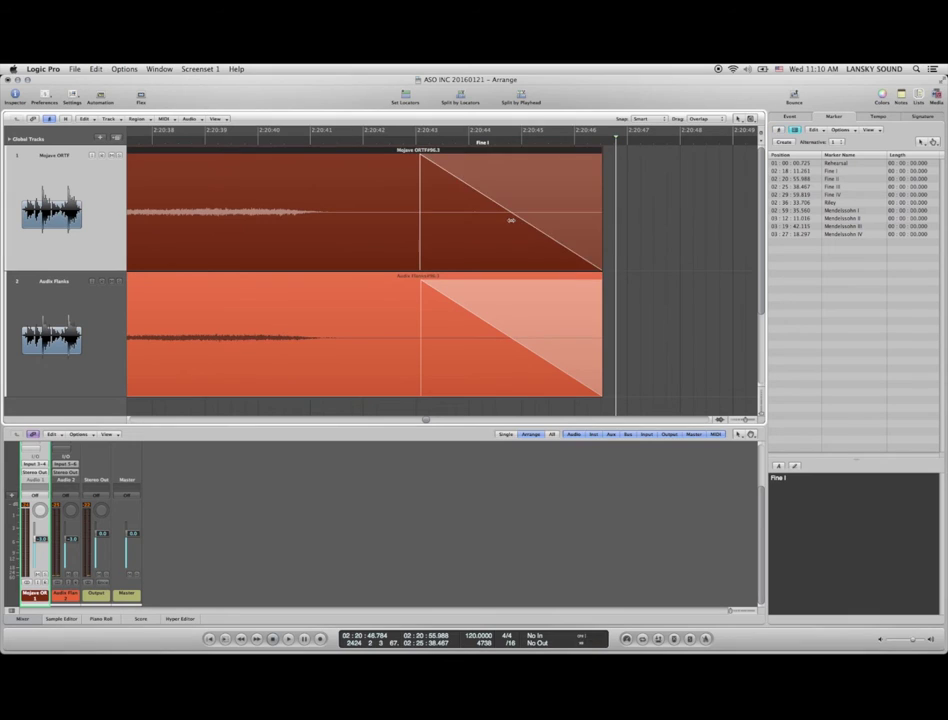
- Bend the Fine I fade-outs on both tracks into concave curves that drop quickly at first, and play the ending again
drag(508, 218, 512, 218)
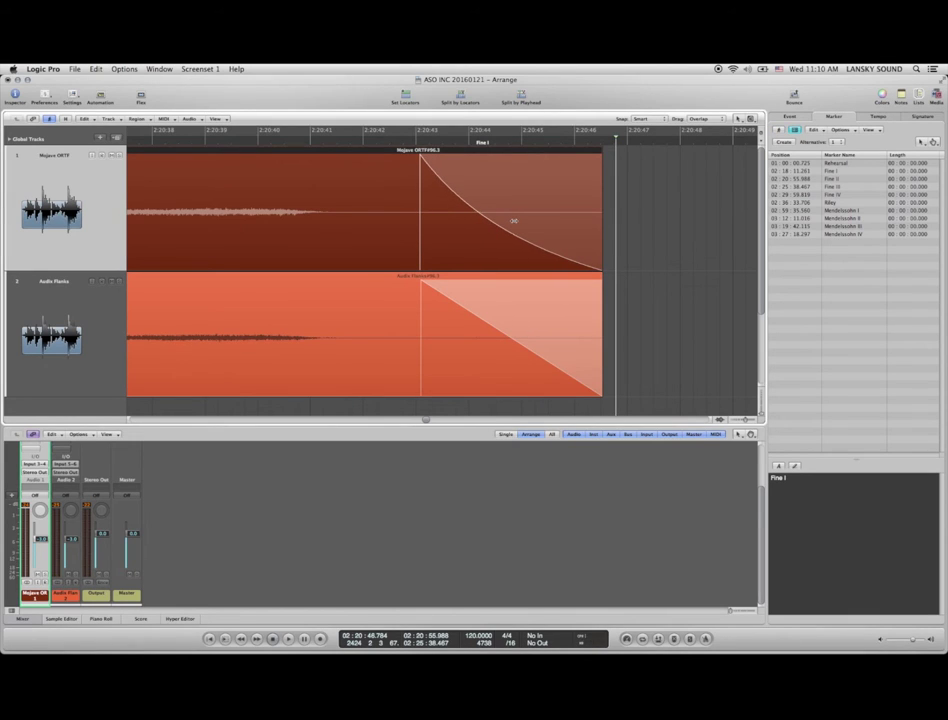
drag(503, 322, 489, 249)
click(502, 231)
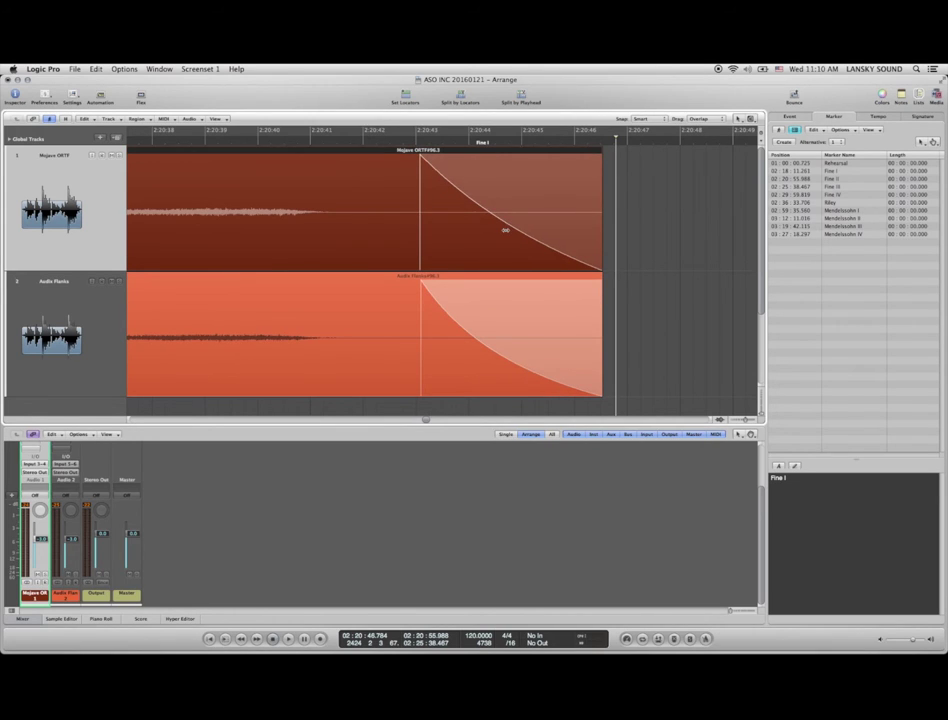
double_click(272, 147)
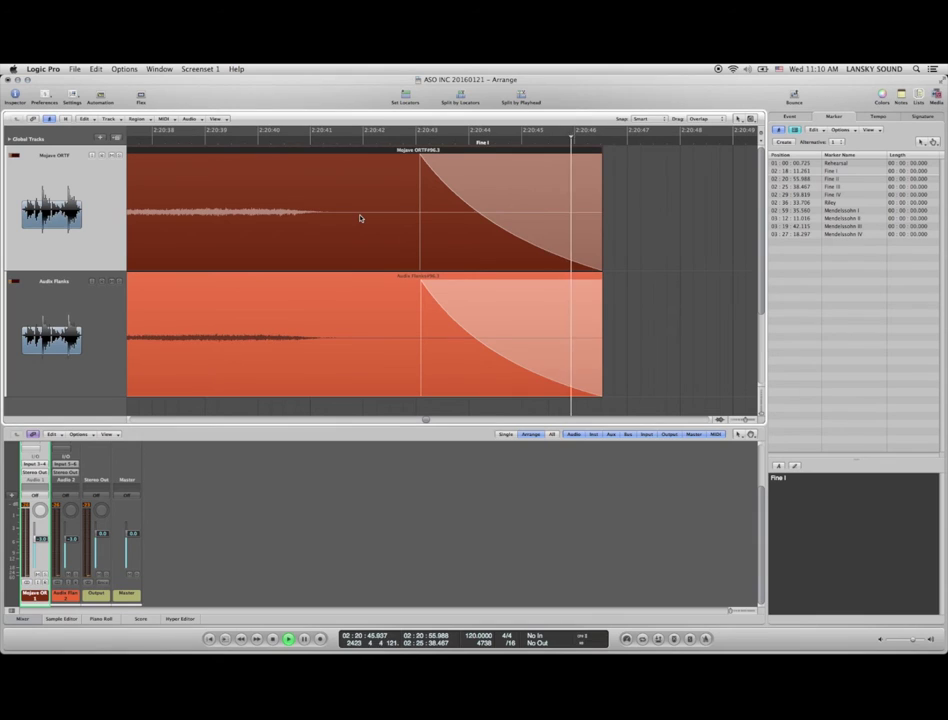
key(super+Left)
key(super+Left)
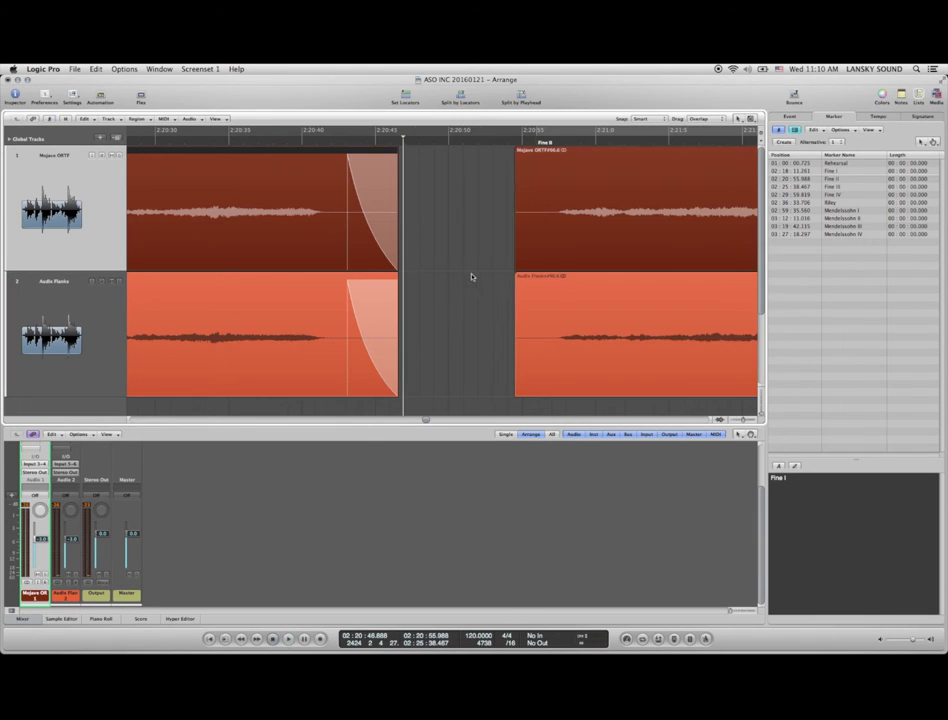
- Add fade-ins to the Fine II regions on both tracks, ending at about 02:20:57.3 before the music, and bend them into slowly rising curves
drag(499, 223, 585, 325)
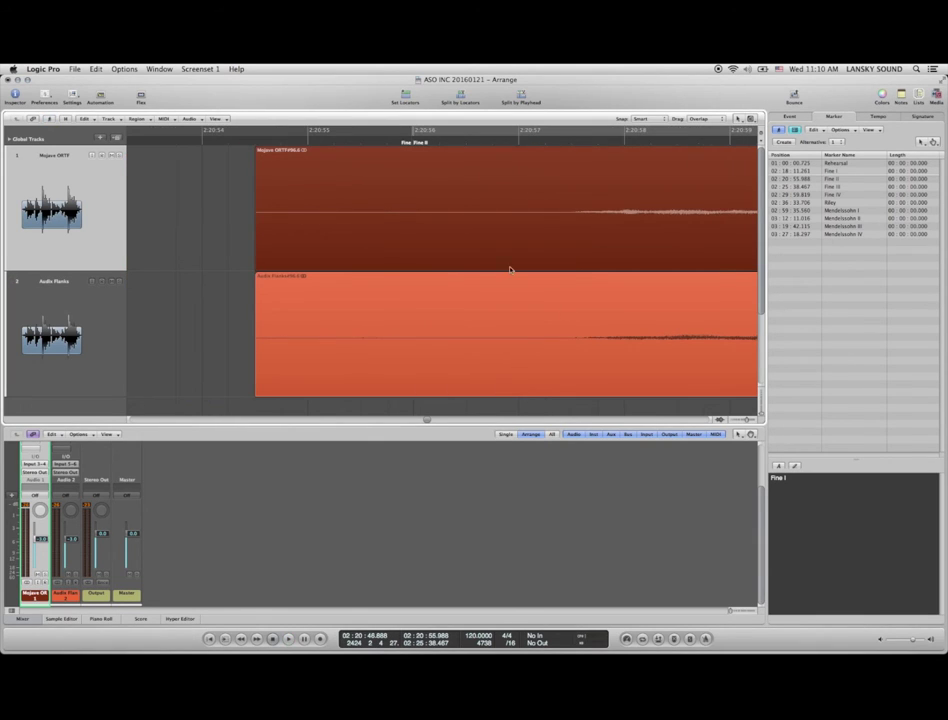
drag(280, 224, 554, 249)
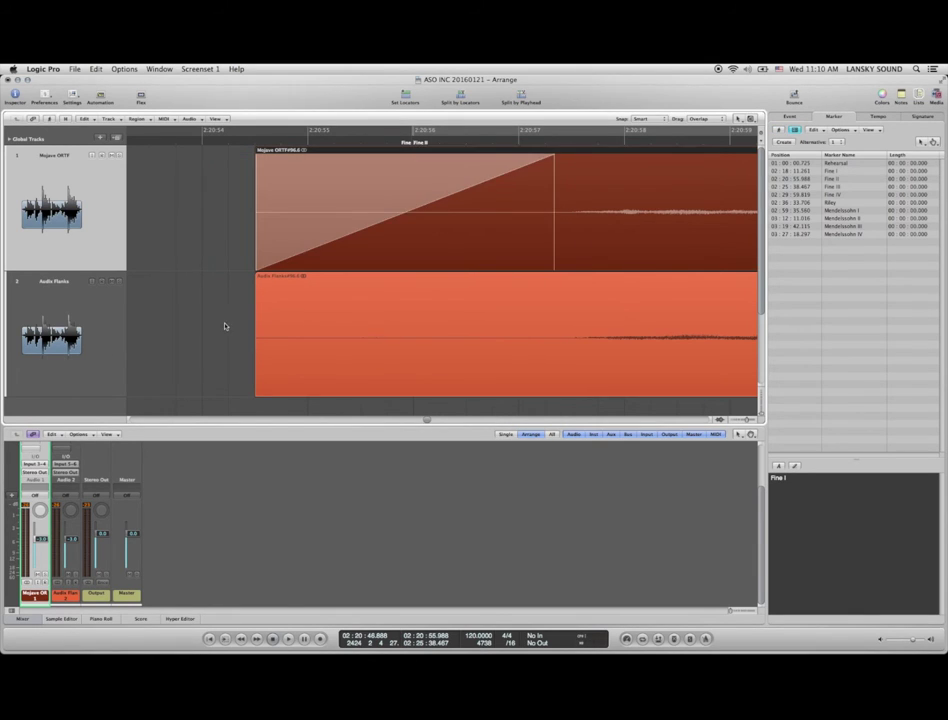
drag(225, 326, 554, 336)
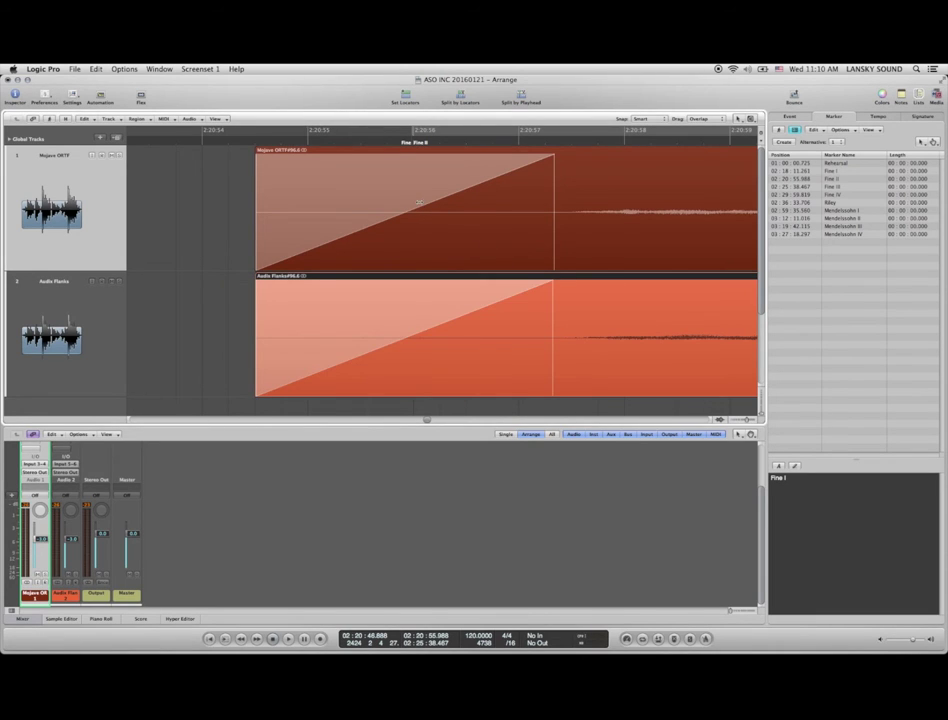
drag(423, 205, 434, 338)
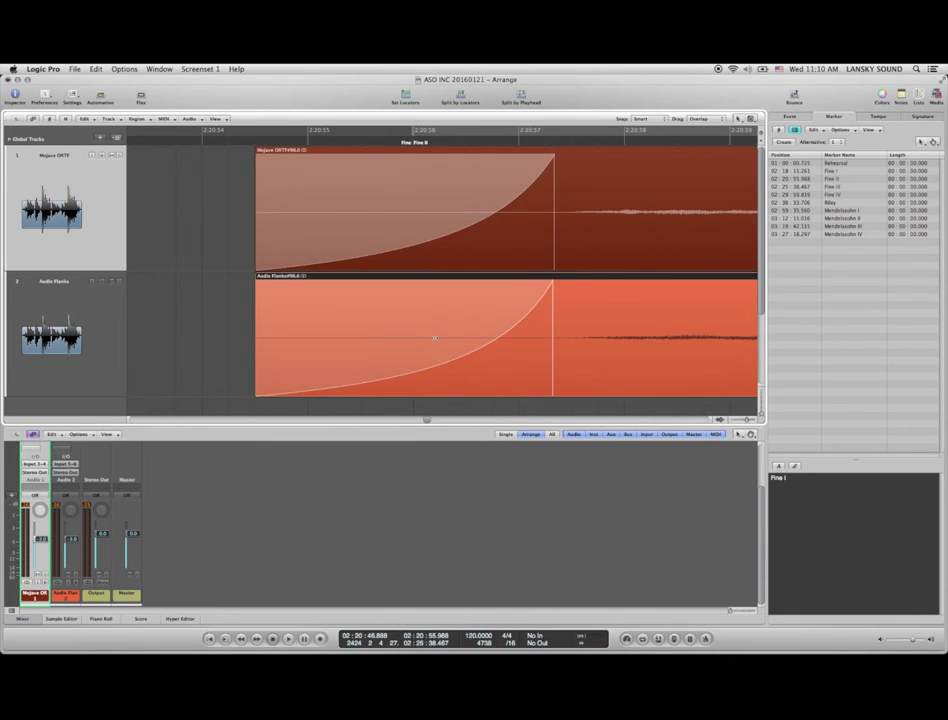
- Play the beginning of Fine II through its new fade-ins and save the project
key(ctrl+Left)
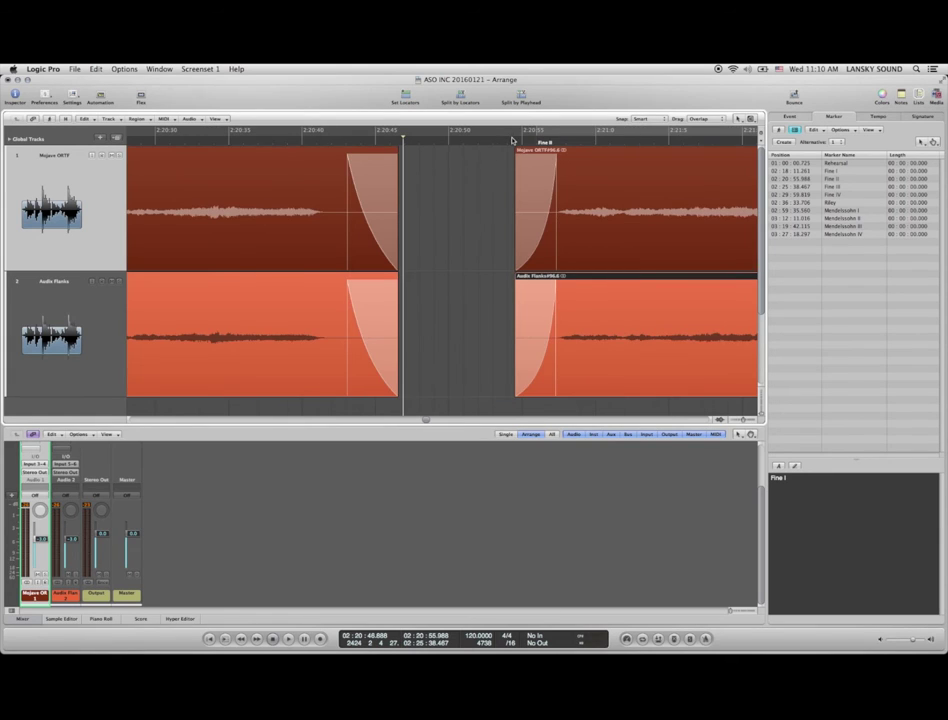
click(511, 140)
key(space)
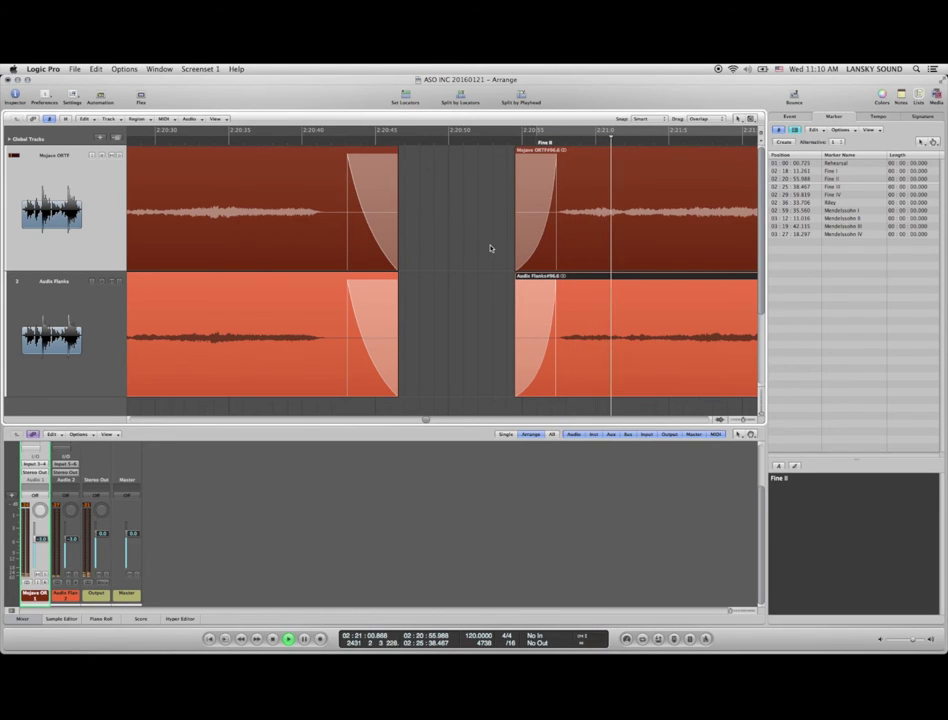
key(space)
key(ctrl+Left)
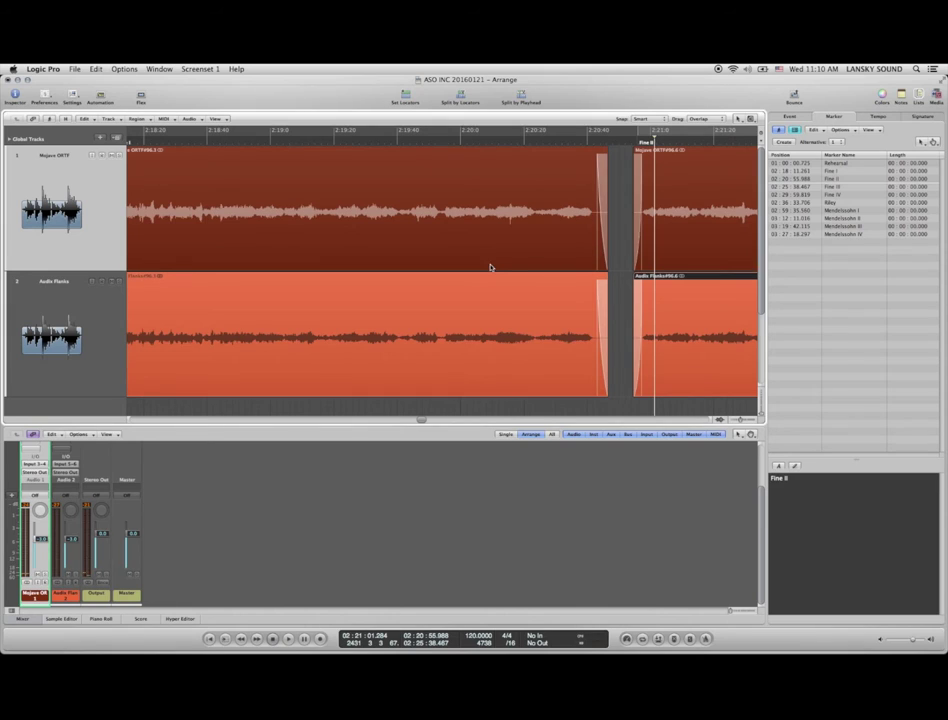
scroll(490, 267, right, 5)
key(ctrl+s)
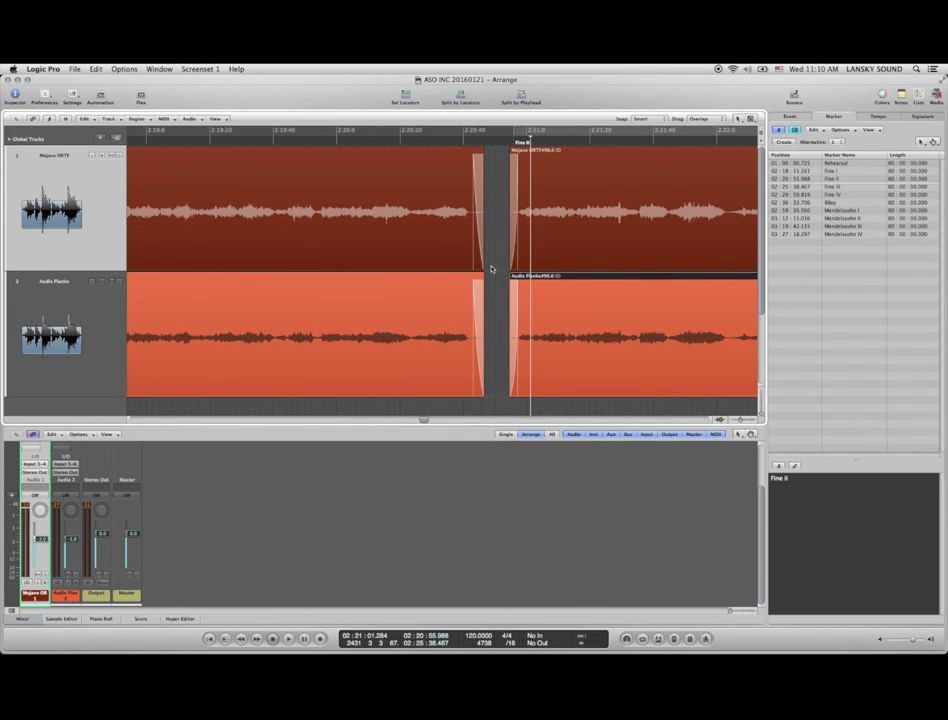
scroll(491, 270, right, 5)
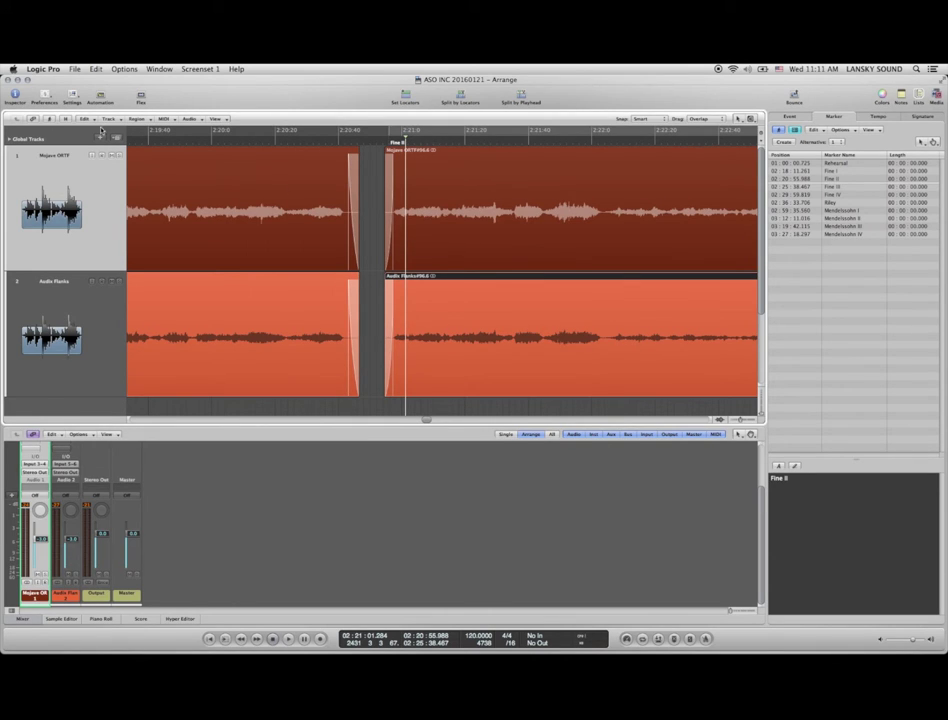
- Search the key commands for "cut", check the Cut command's assignment, clear the search, and close the window
click(75, 69)
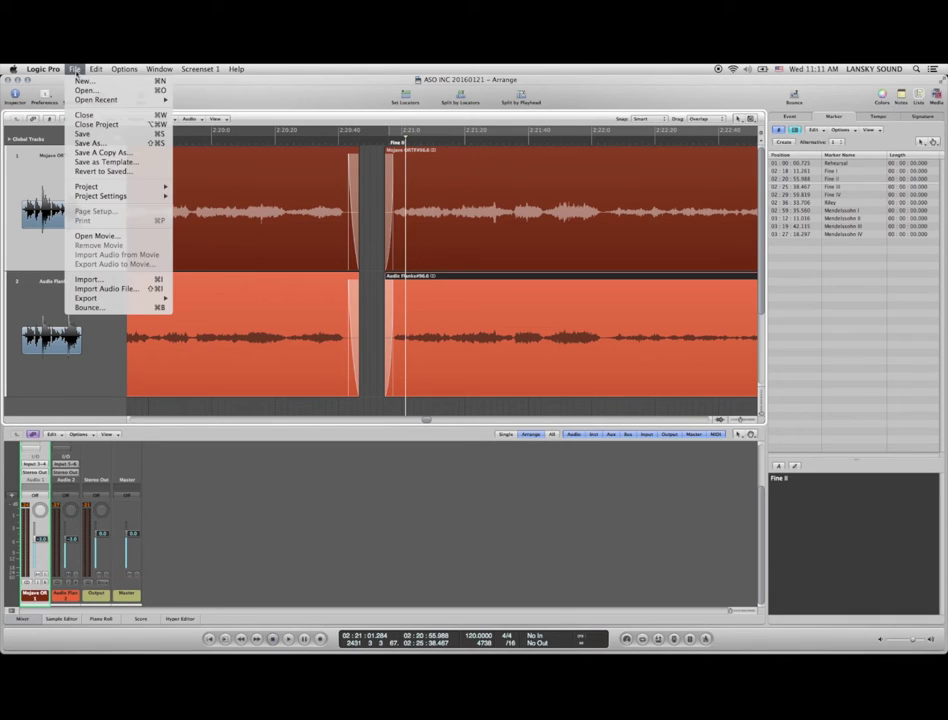
click(75, 70)
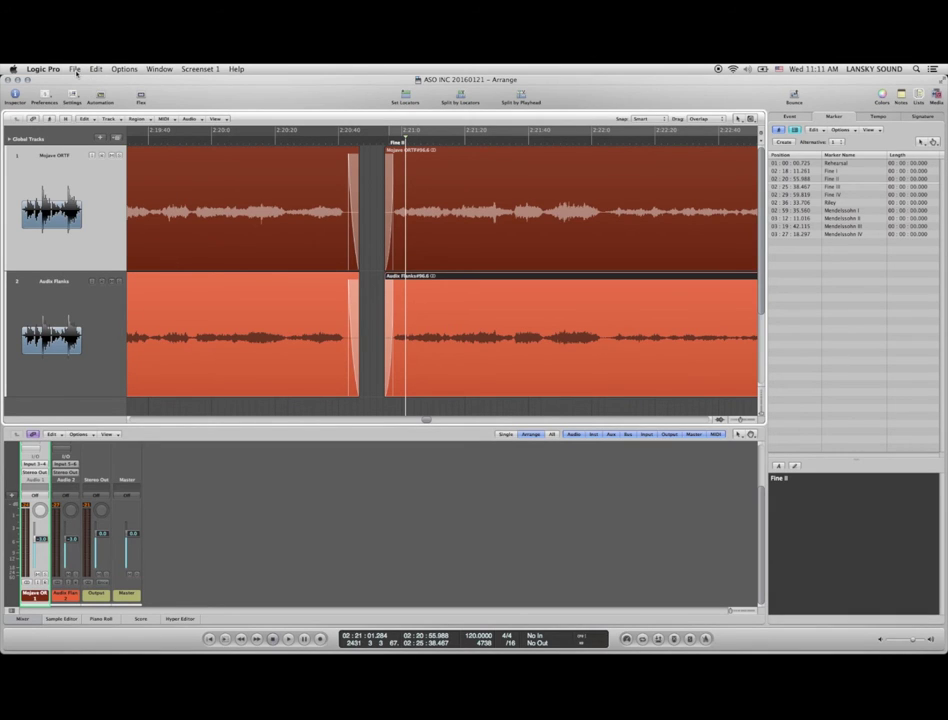
click(54, 70)
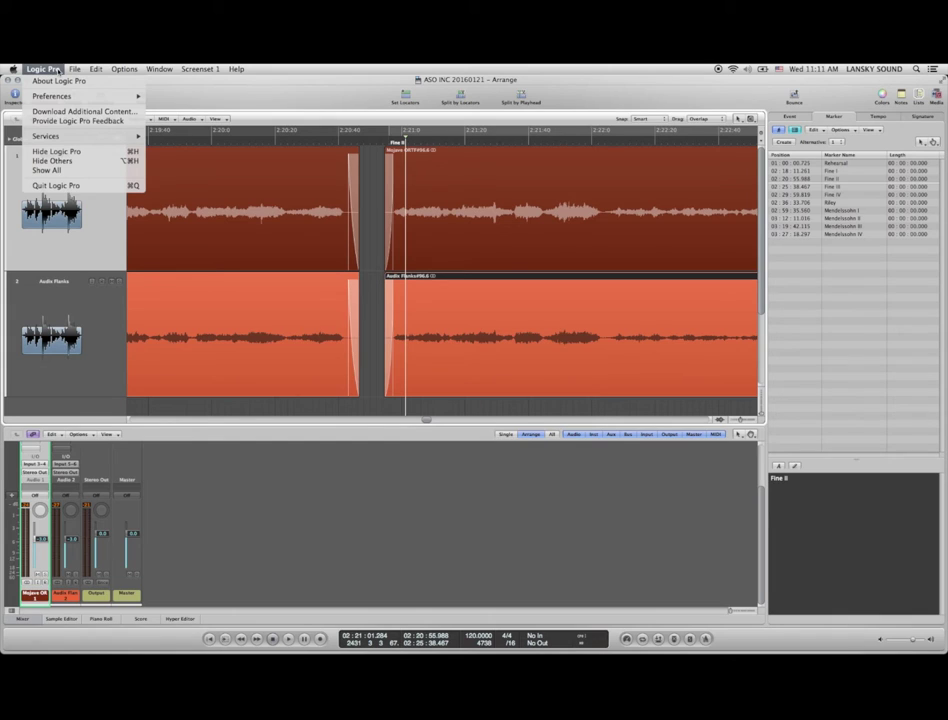
mouse_move(67, 100)
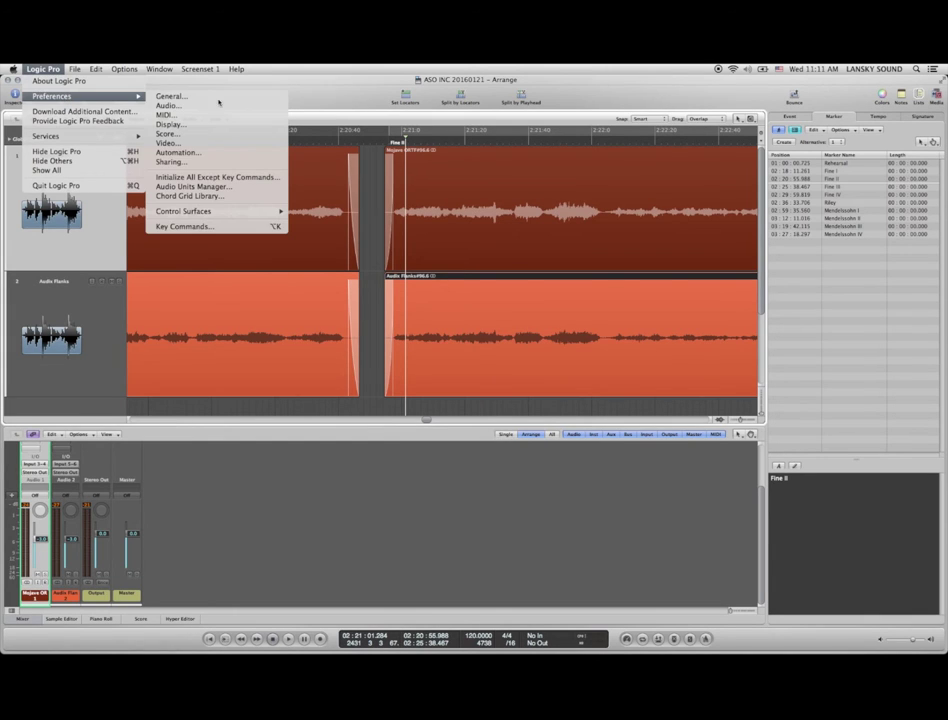
click(210, 227)
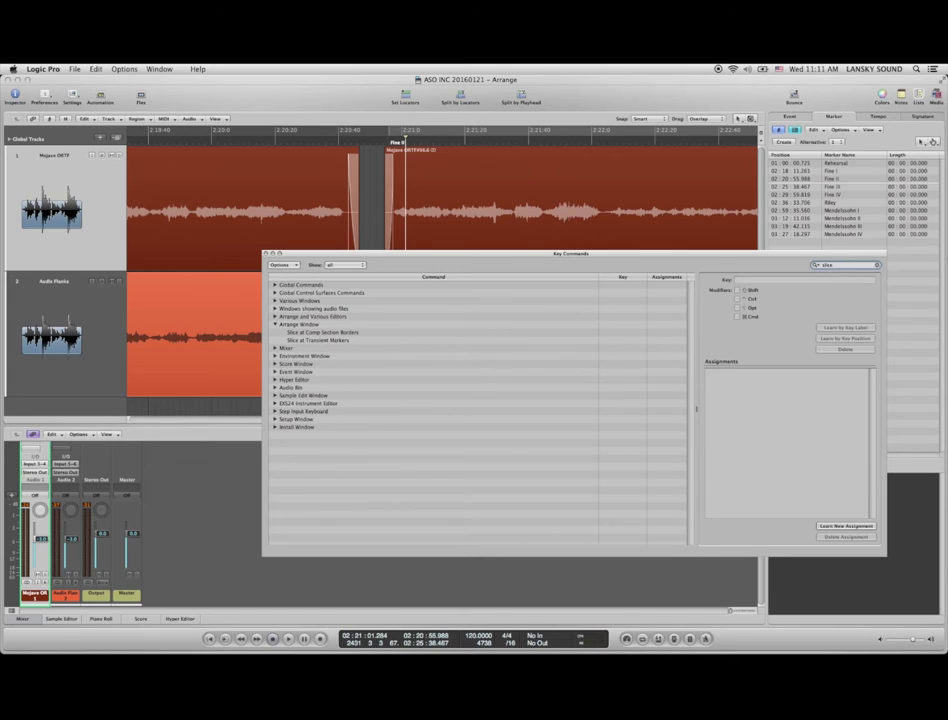
double_click(830, 265)
text(cut)
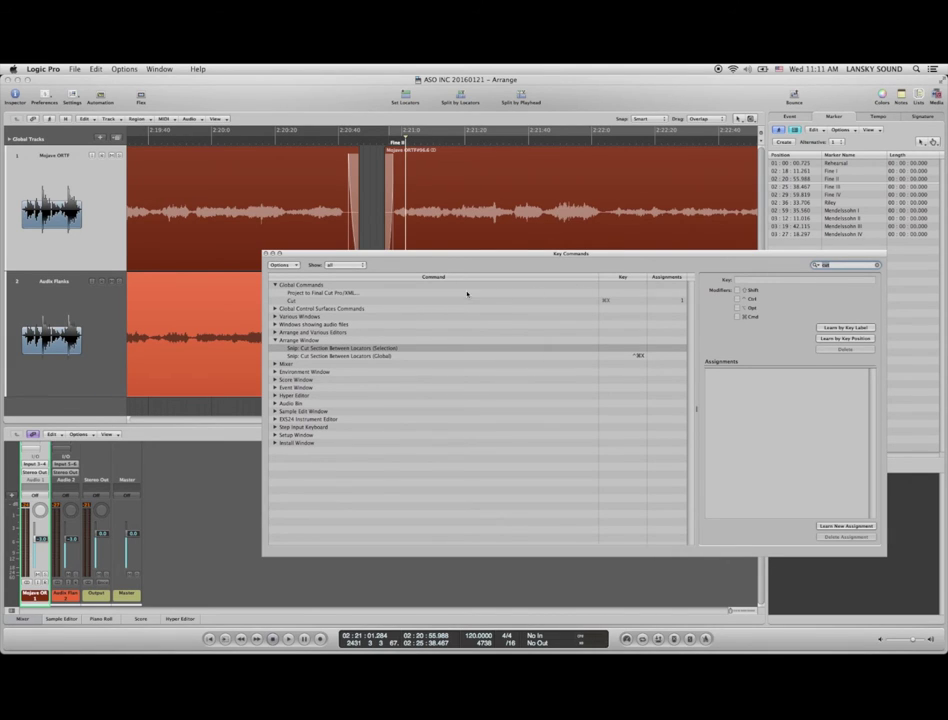
click(410, 300)
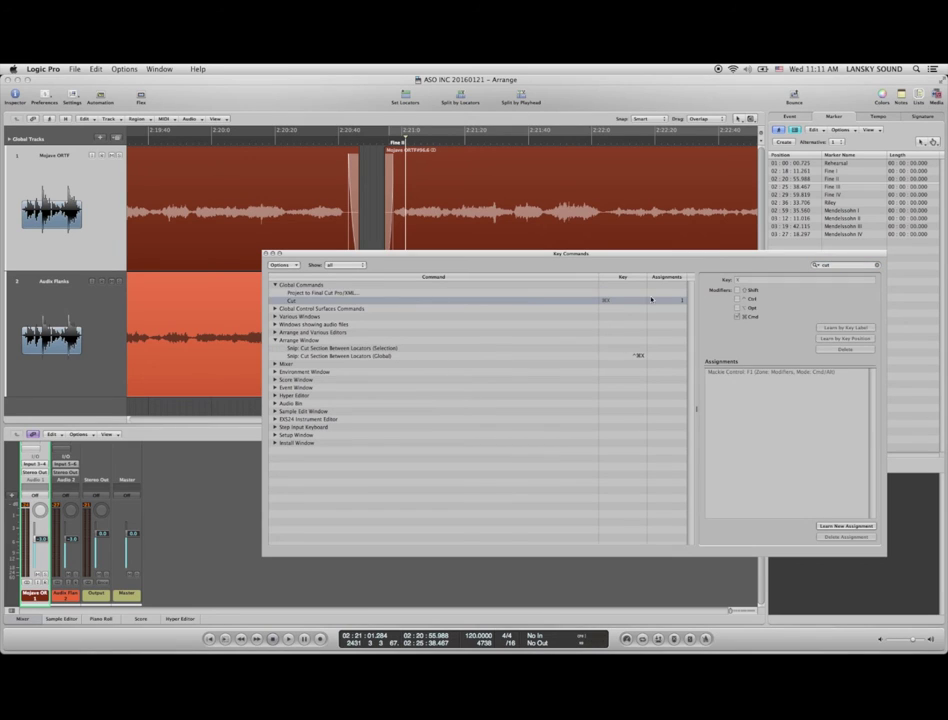
double_click(850, 265)
key(BackSpace)
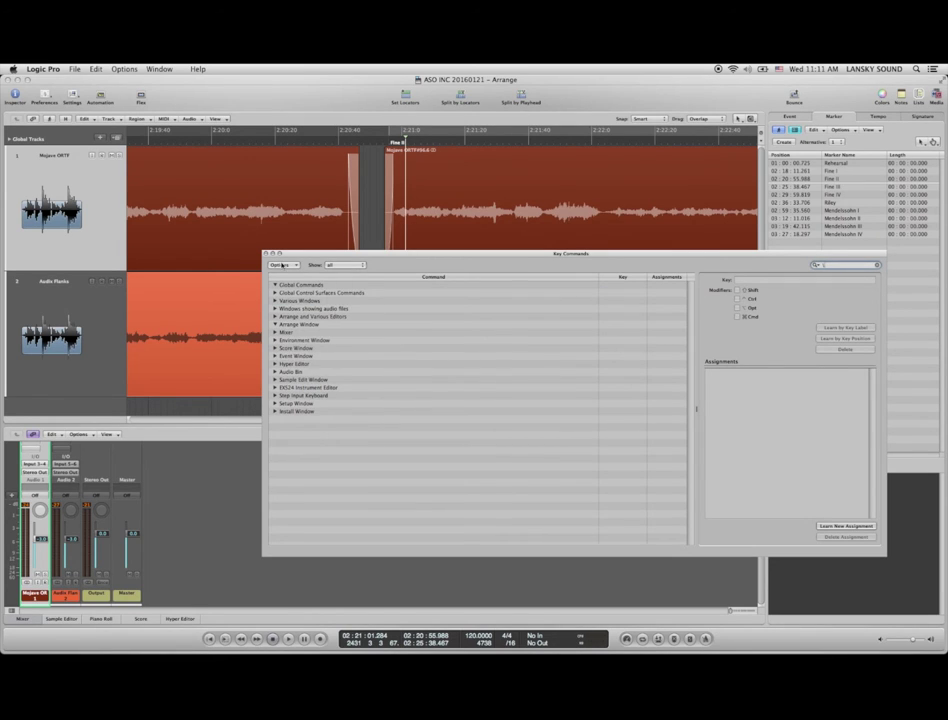
click(267, 254)
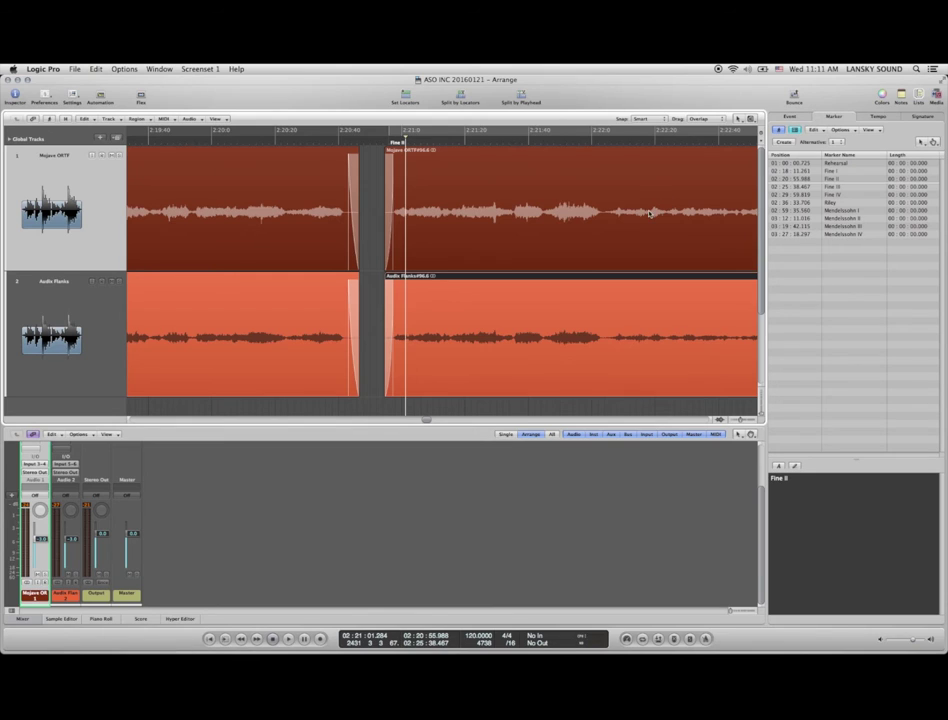
- Play the end of Fine II up to the silence before Fine III and split both tracks' regions at 02:25:26.009
click(828, 187)
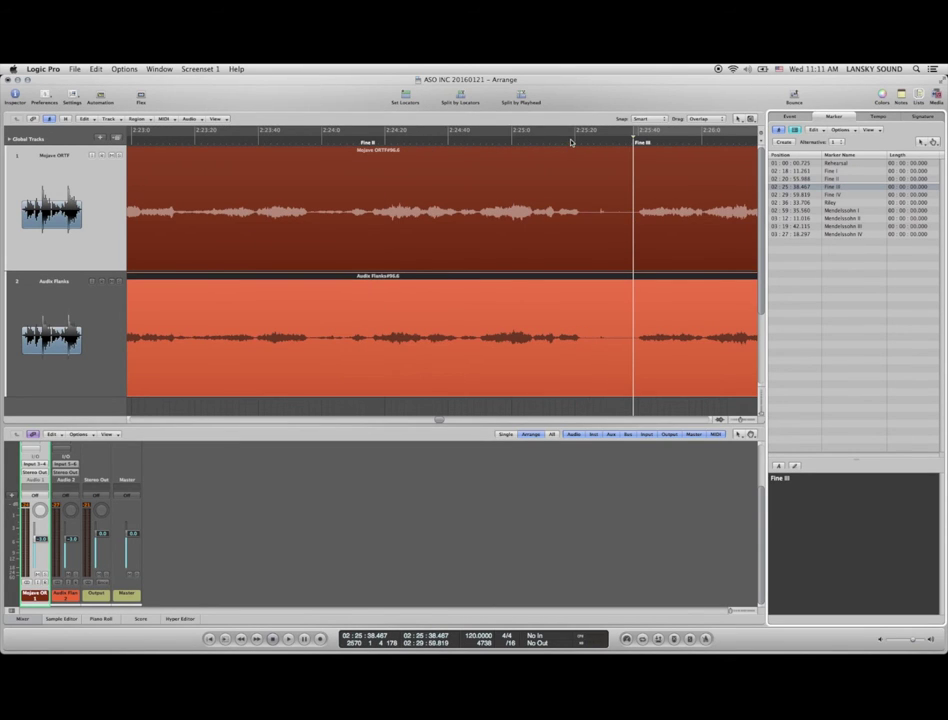
scroll(565, 197, up, 5)
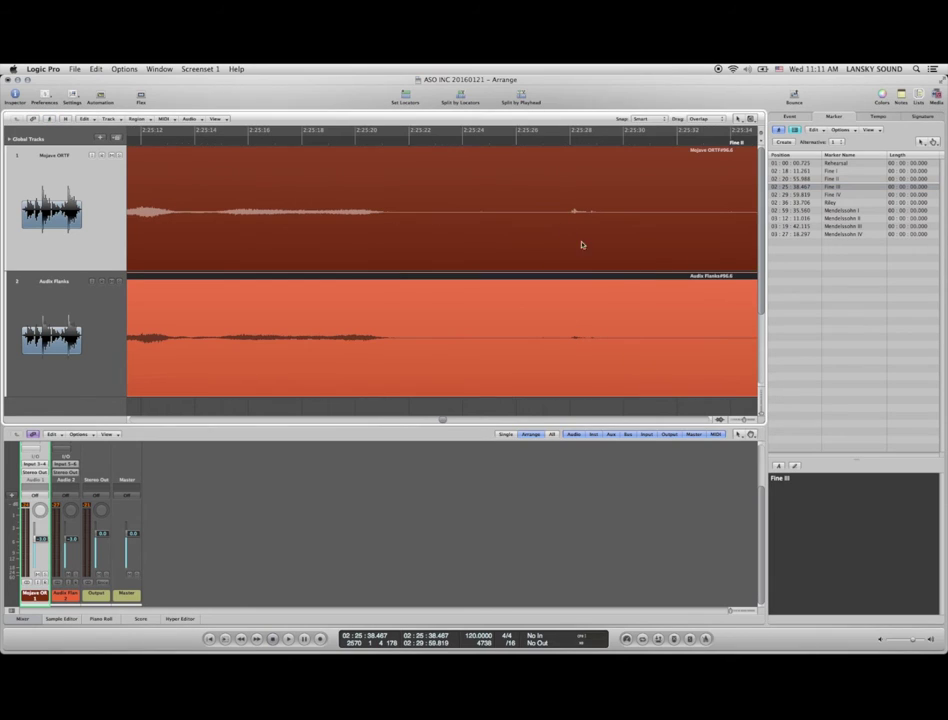
double_click(306, 144)
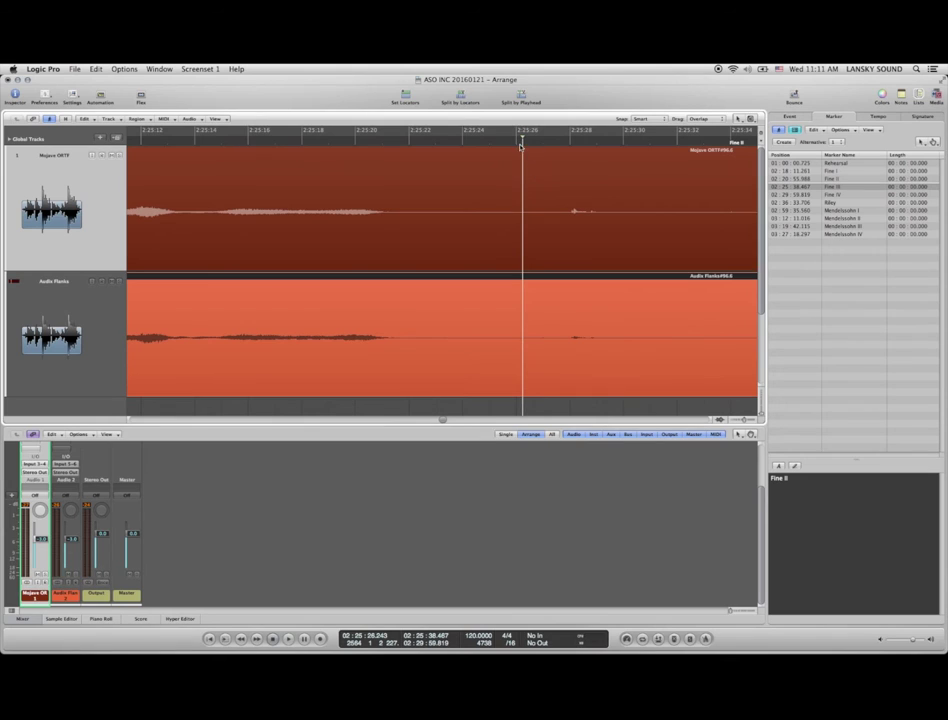
key(space)
click(556, 338)
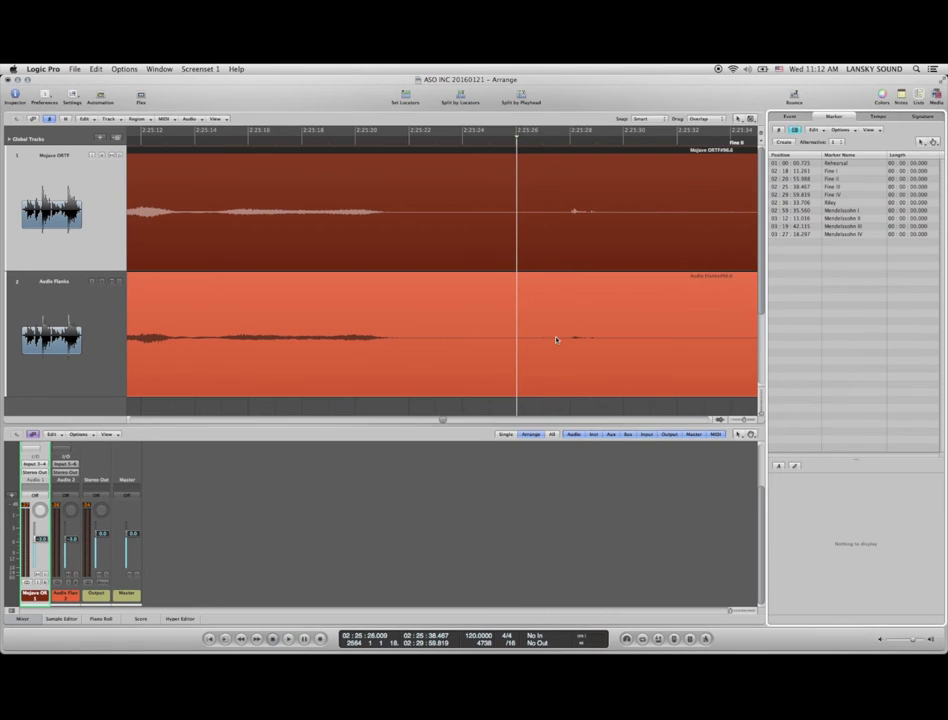
key(super+backslash)
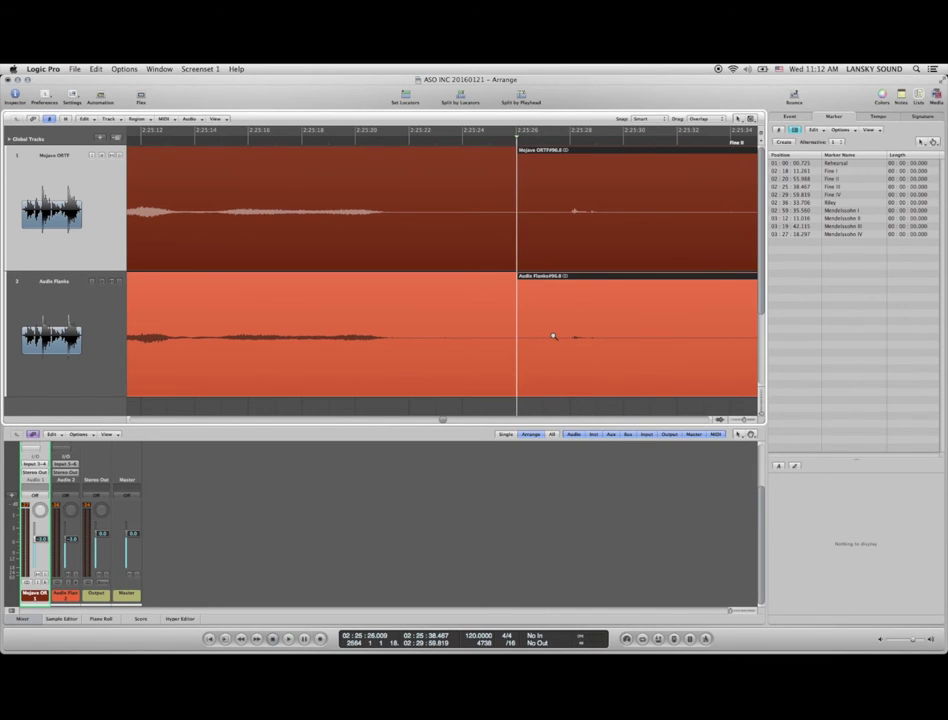
- Play the opening of Fine III several times to locate its first note, and place the playhead just before it at about 02:25:39.97
key(super+Left)
key(super+Left)
key(super+Left)
scroll(552, 337, right, 2)
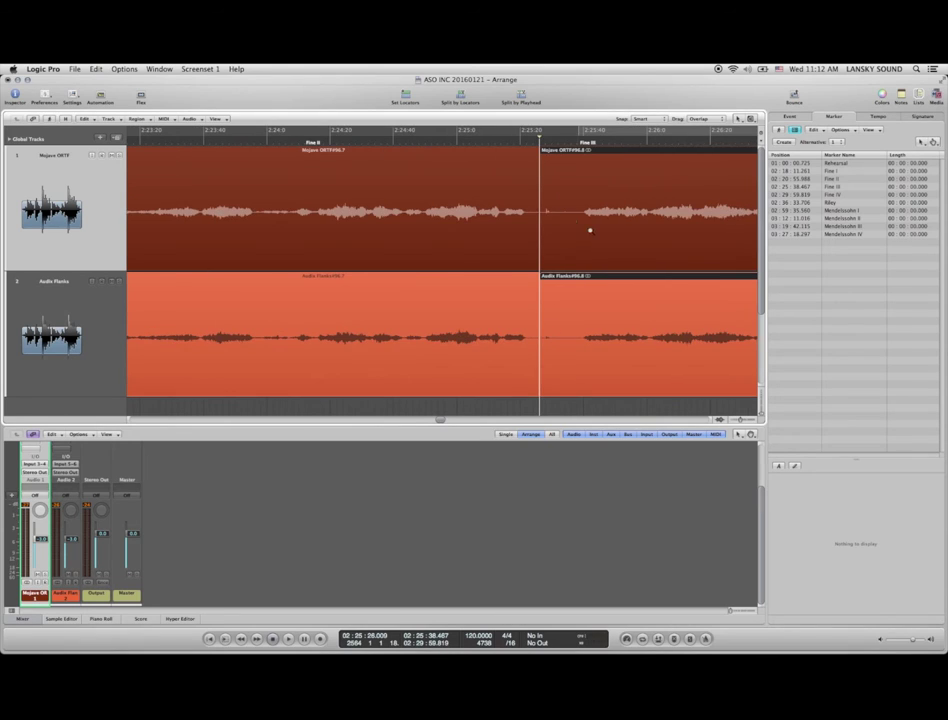
drag(561, 197, 600, 233)
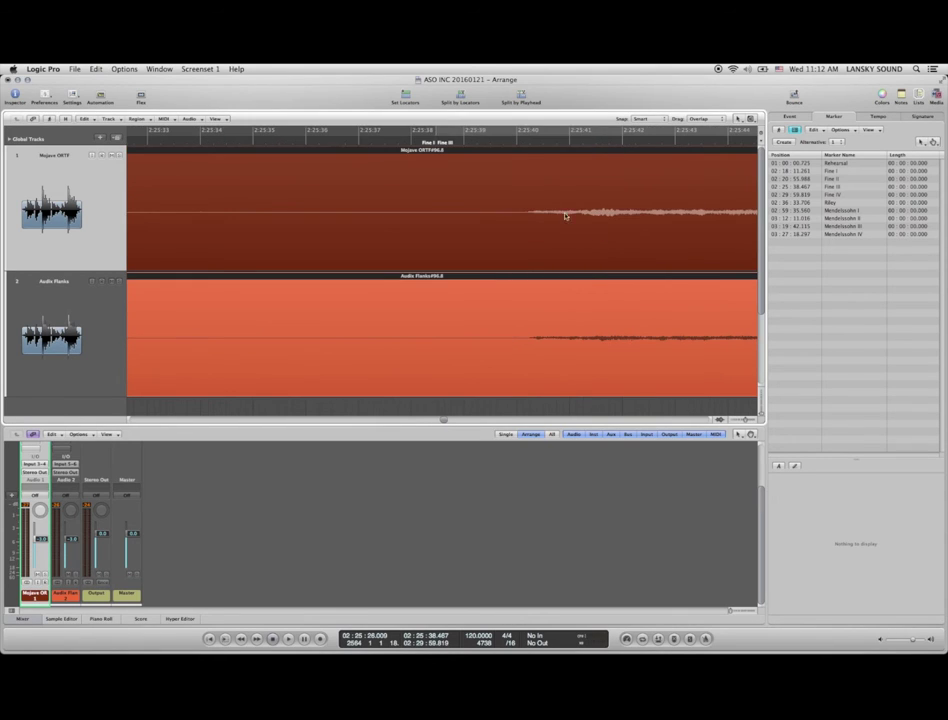
click(510, 144)
key(space)
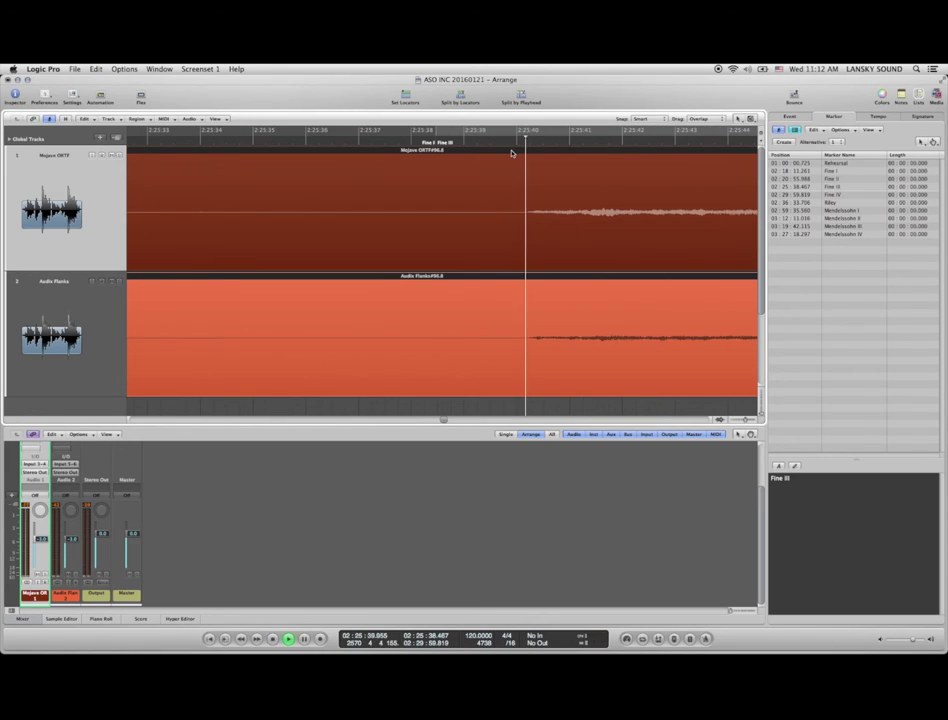
click(459, 145)
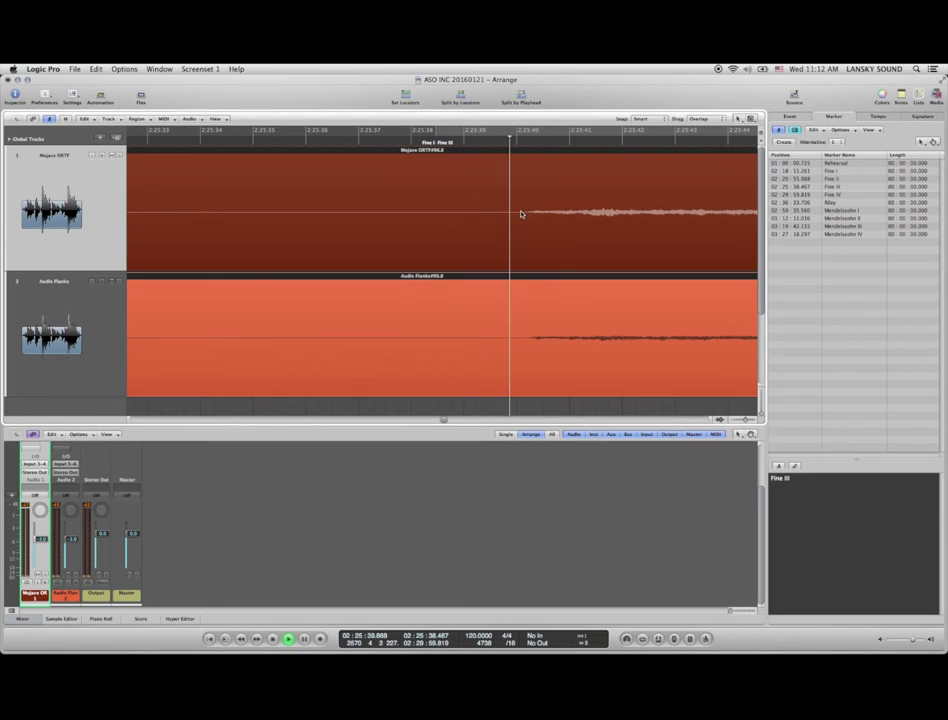
key(space)
click(516, 143)
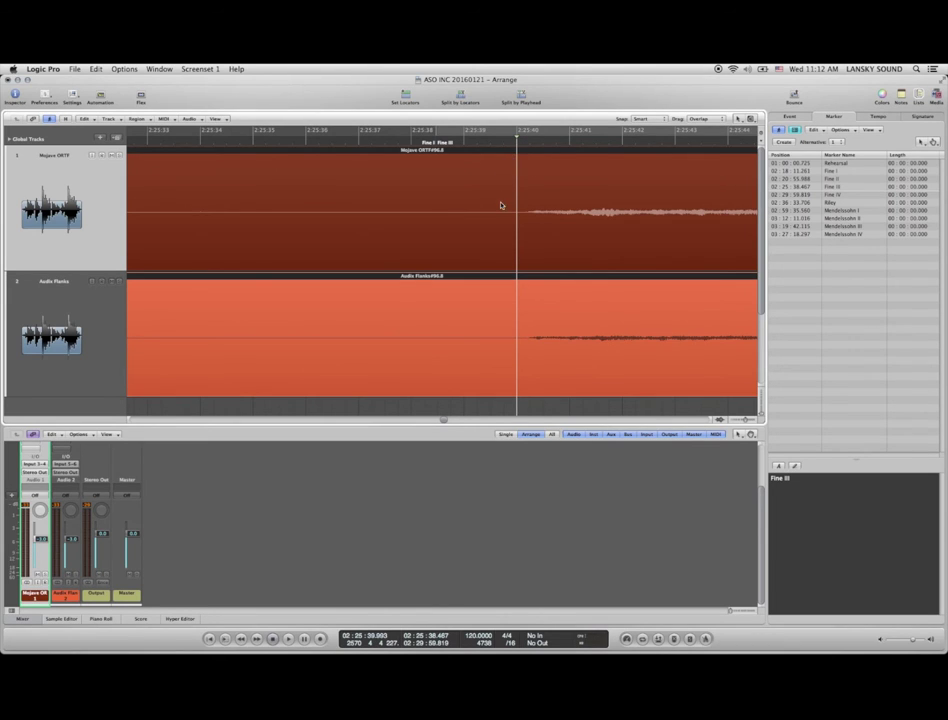
click(490, 142)
key(space)
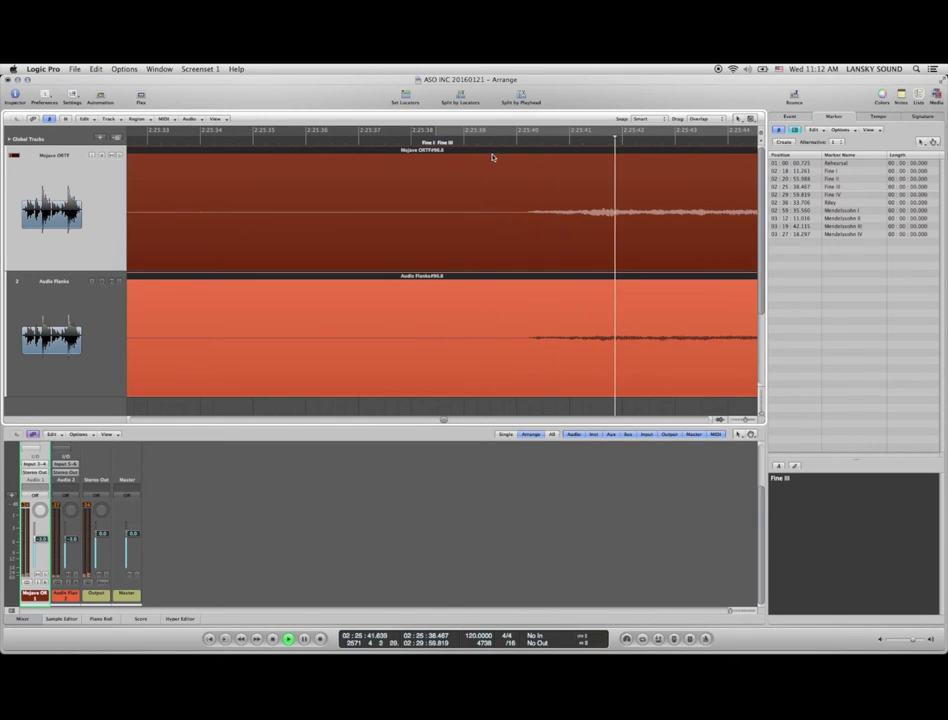
key(space)
click(517, 144)
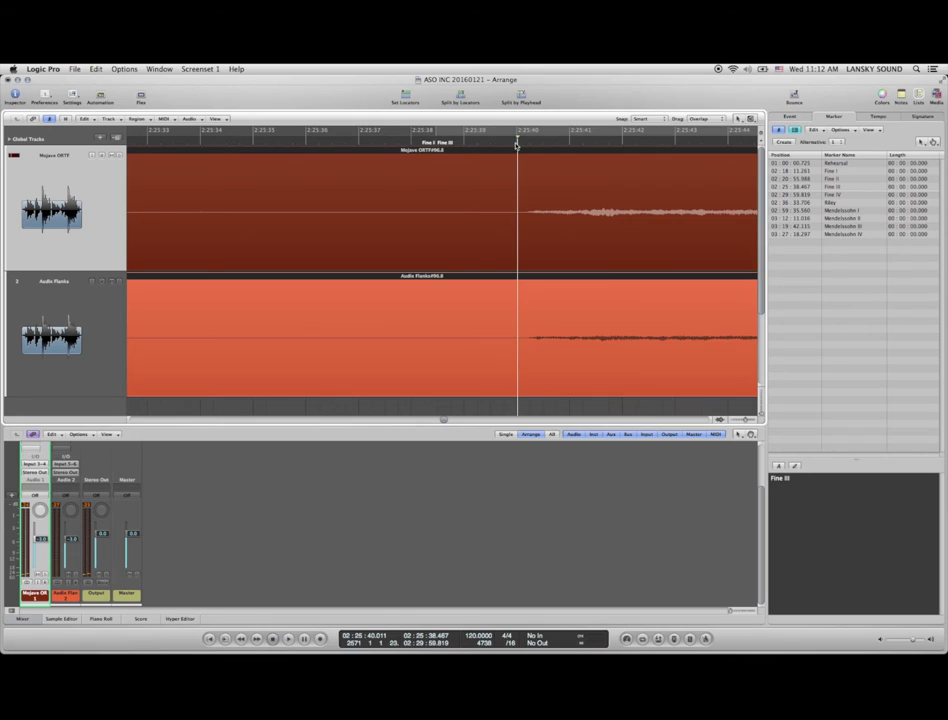
click(516, 144)
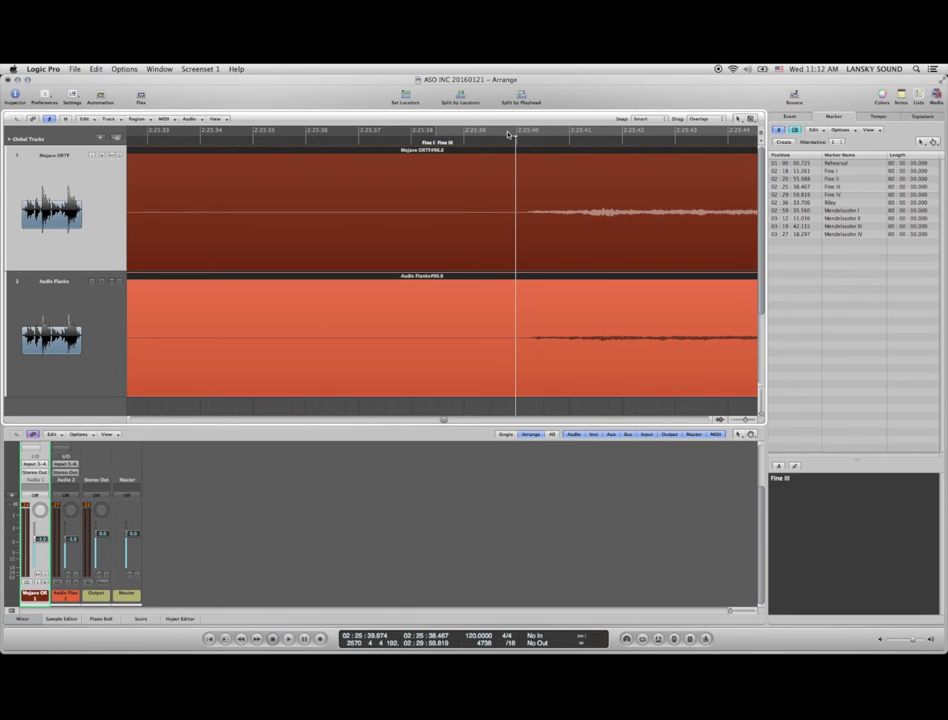
click(515, 144)
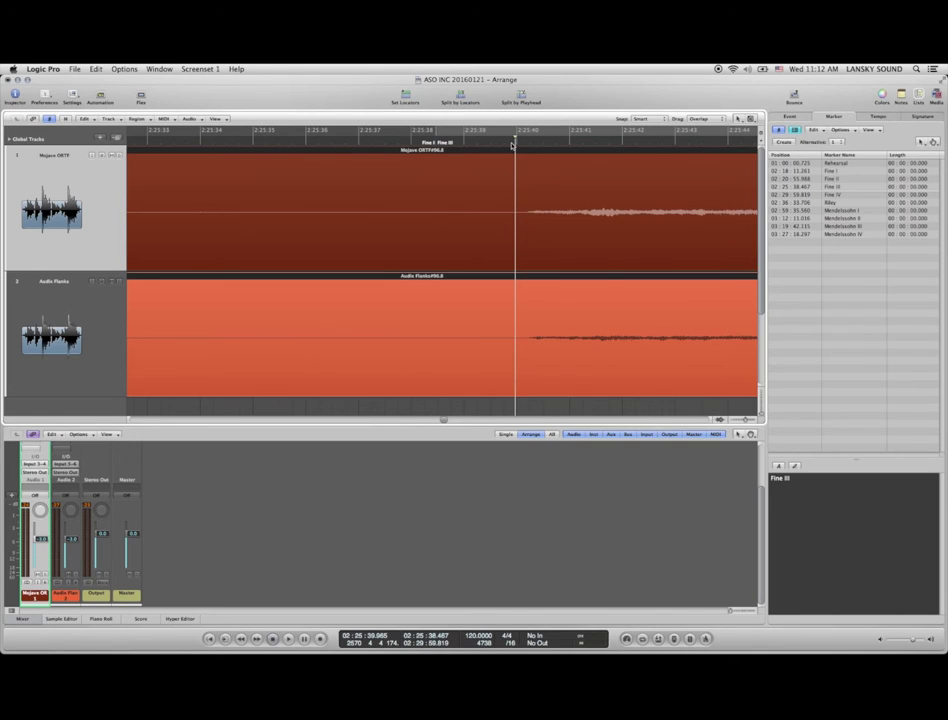
- Split both tracks at 02:25:37.000 and delete the leftover regions between Fine II and Fine III
click(358, 140)
key(super+t)
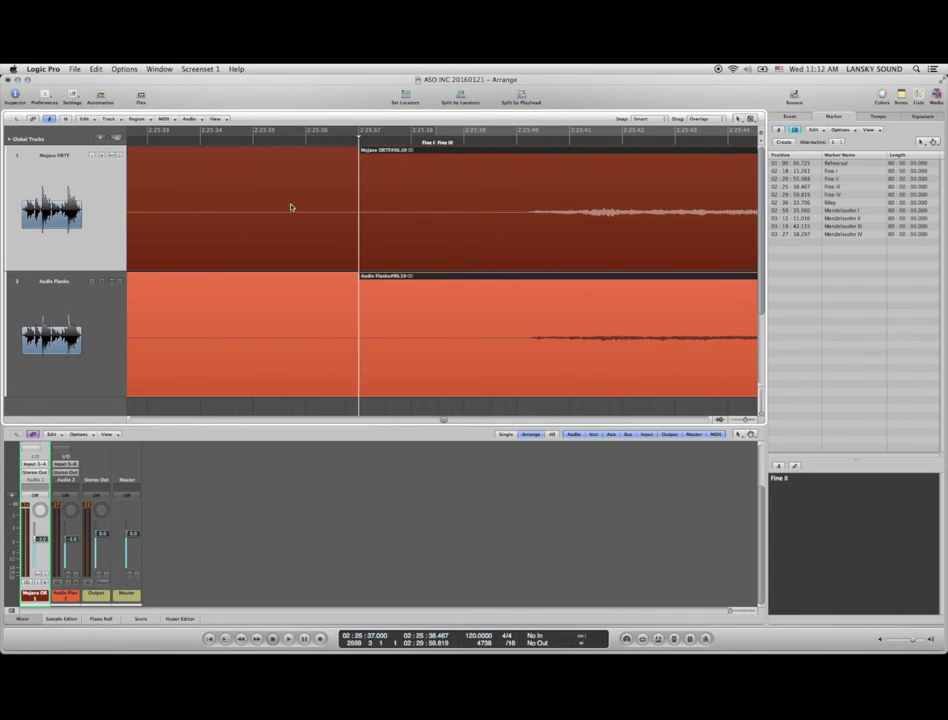
key(Delete)
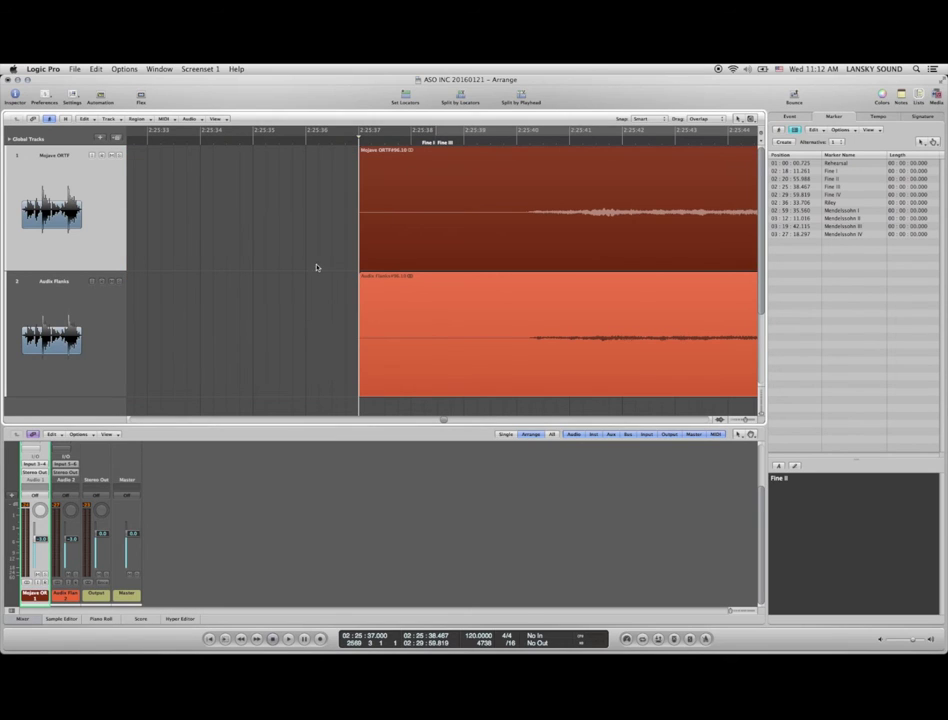
- Add fade-ins to the Fine III regions on both tracks, ending at about 02:25:39.9, and bend them into slowly rising curves
drag(338, 229, 510, 250)
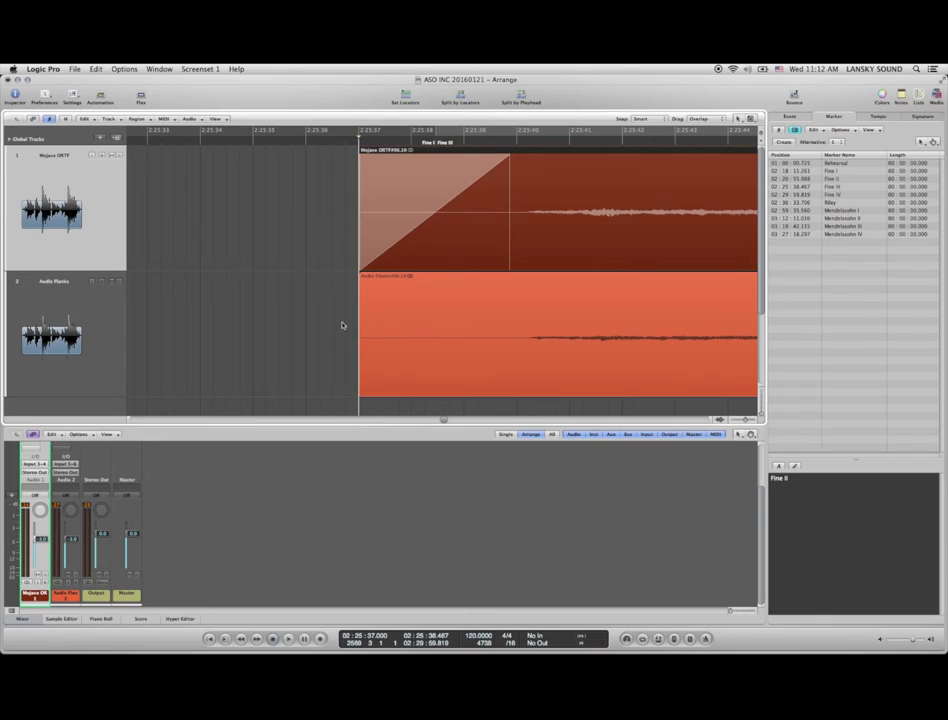
drag(343, 330, 510, 332)
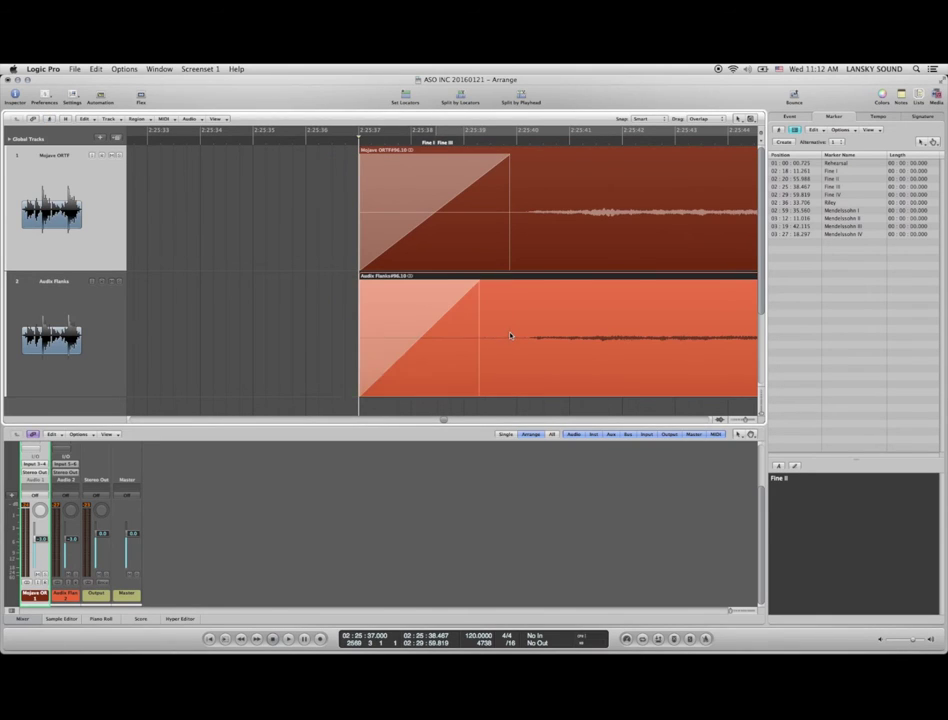
drag(434, 215, 440, 228)
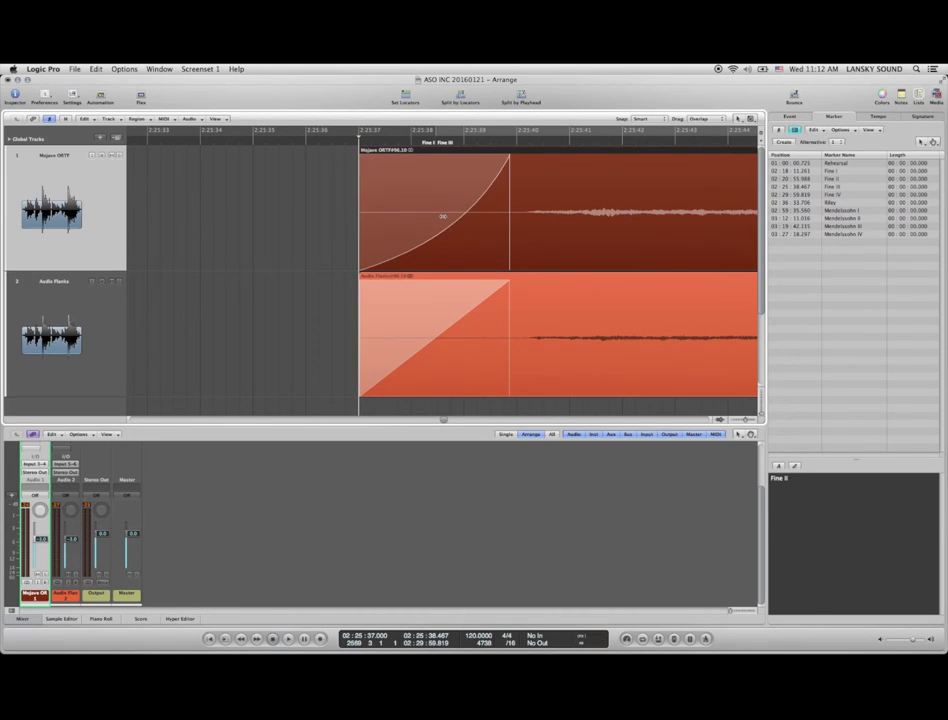
drag(449, 343, 452, 338)
- Play the ending of Fine II and add fade-outs on both tracks from about 02:25:23.2 to the region ends
key(ctrl+Left)
key(ctrl+Left)
key(ctrl+Left)
key(ctrl+Left)
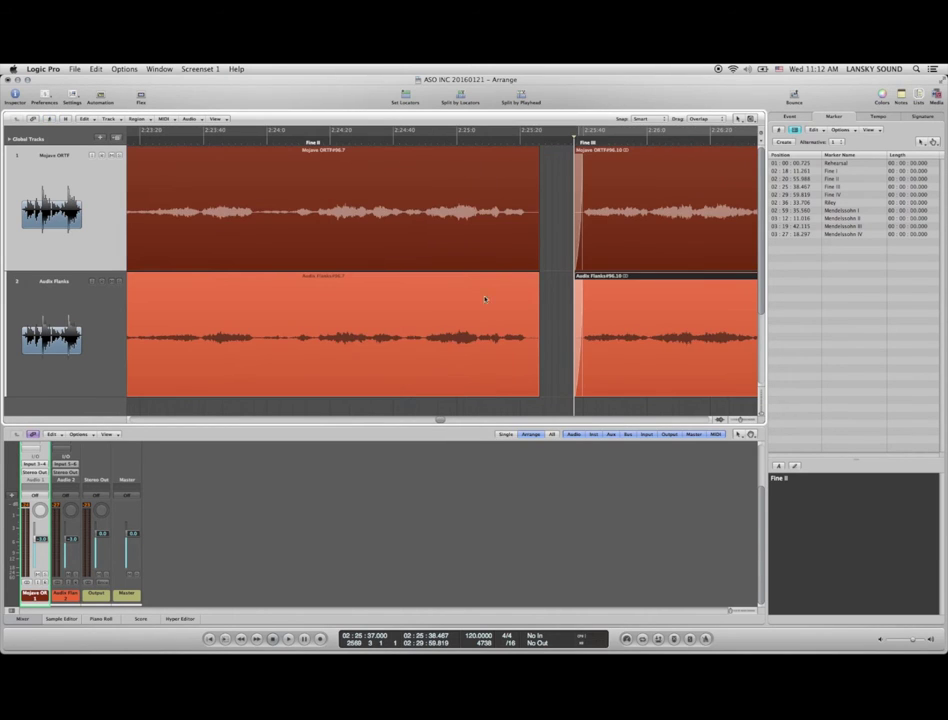
drag(546, 207, 510, 234)
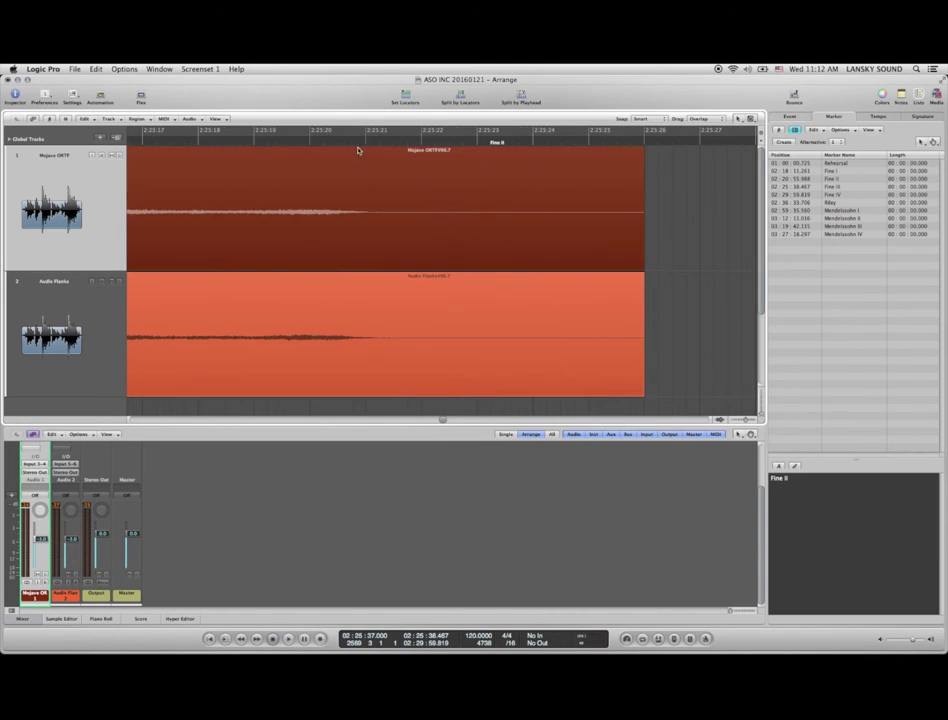
click(275, 142)
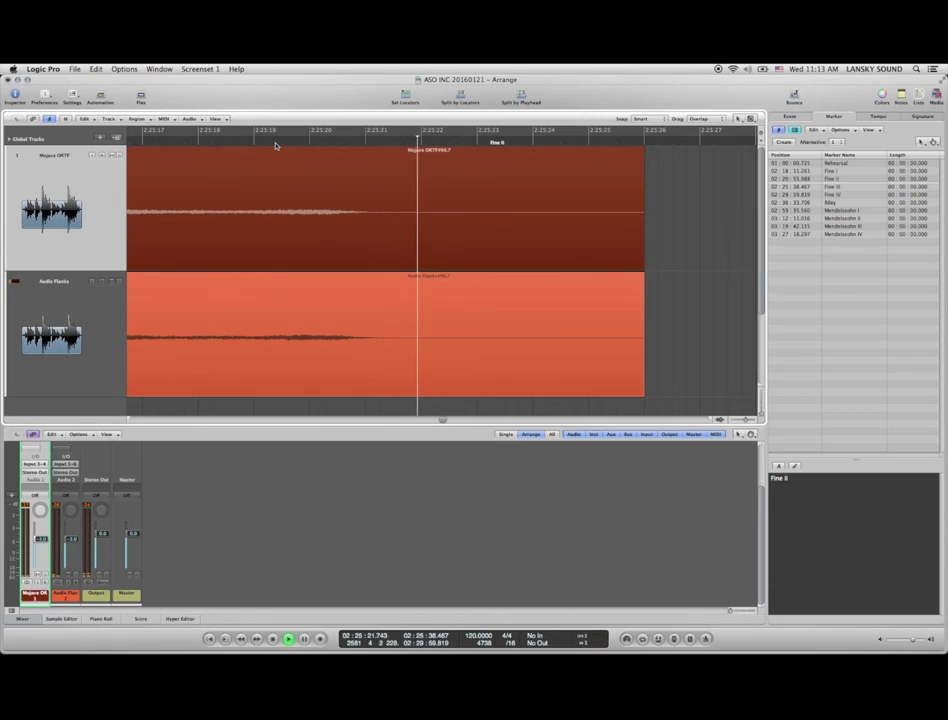
key(space)
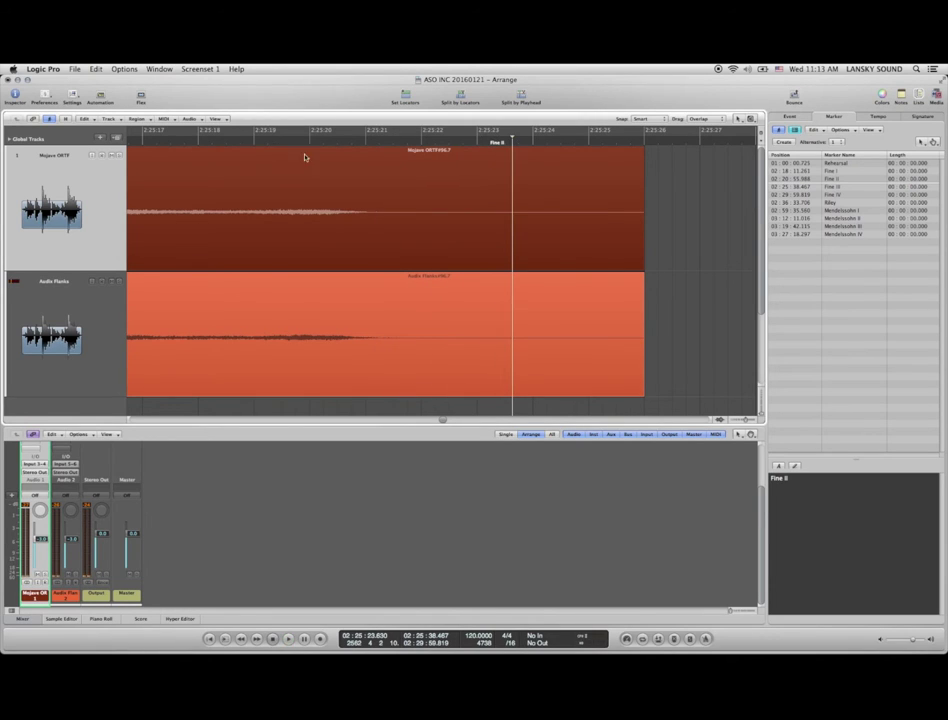
drag(676, 195, 496, 225)
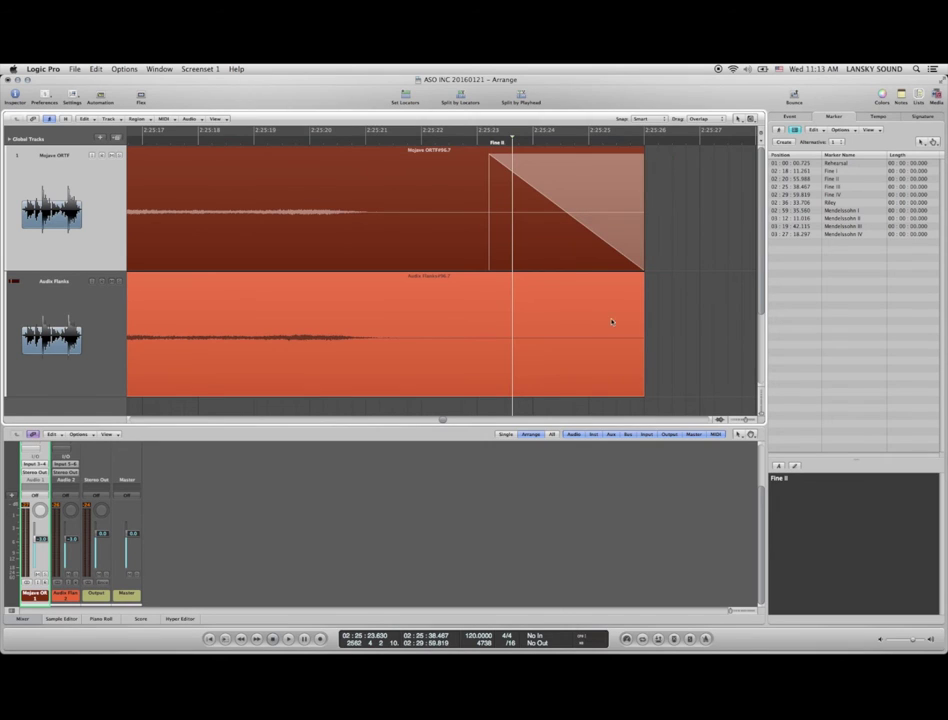
drag(677, 311, 487, 309)
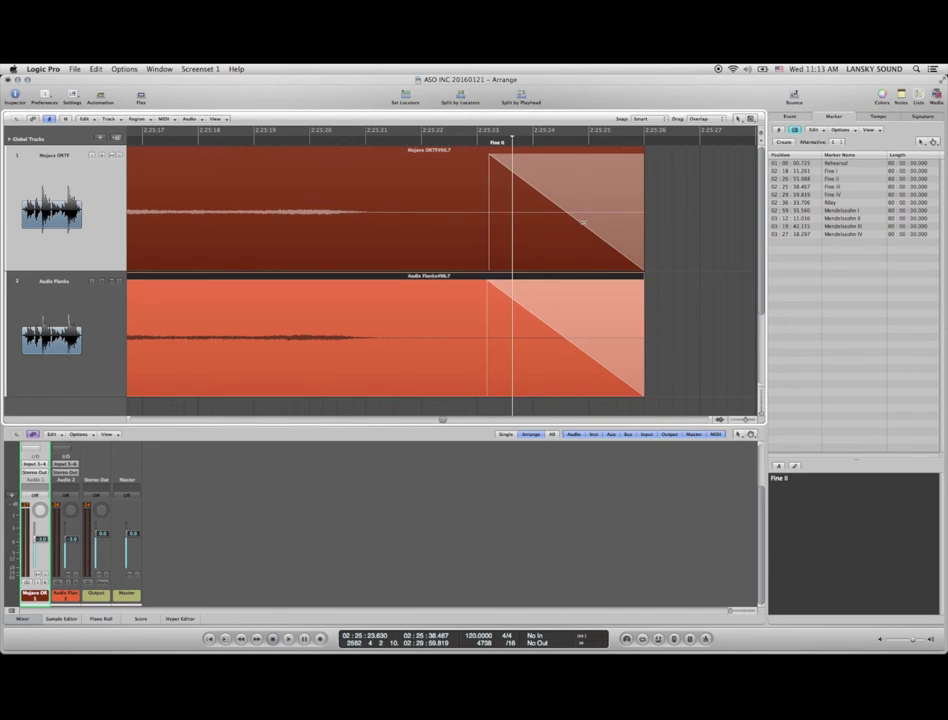
- Bend both Fine II fade-outs into concave curves that drop quickly at first, and play the ending through them
drag(565, 235, 577, 226)
drag(565, 338, 559, 344)
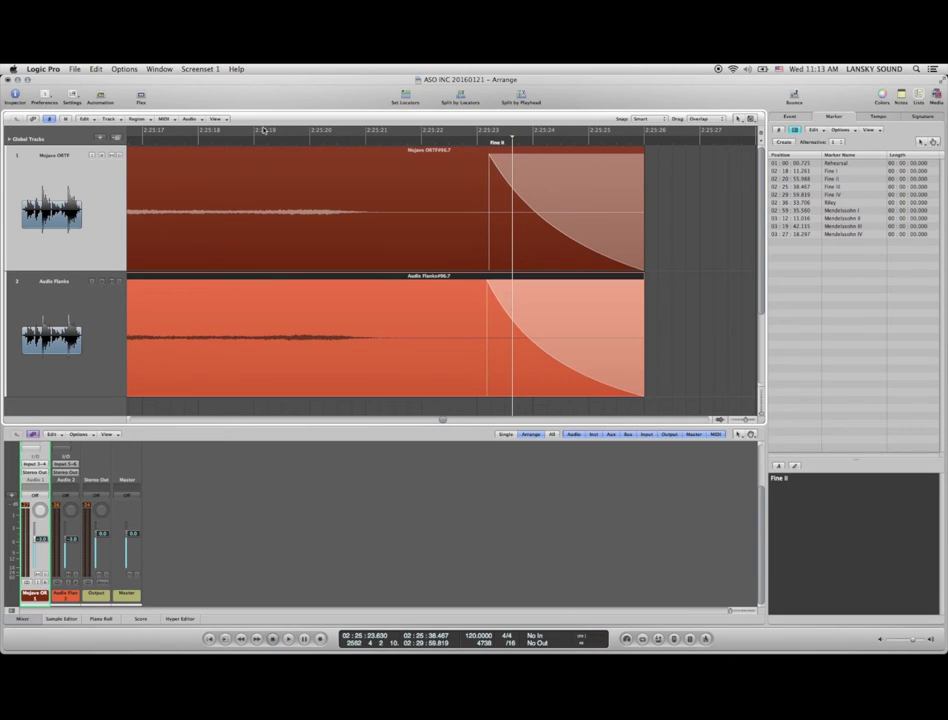
key(space)
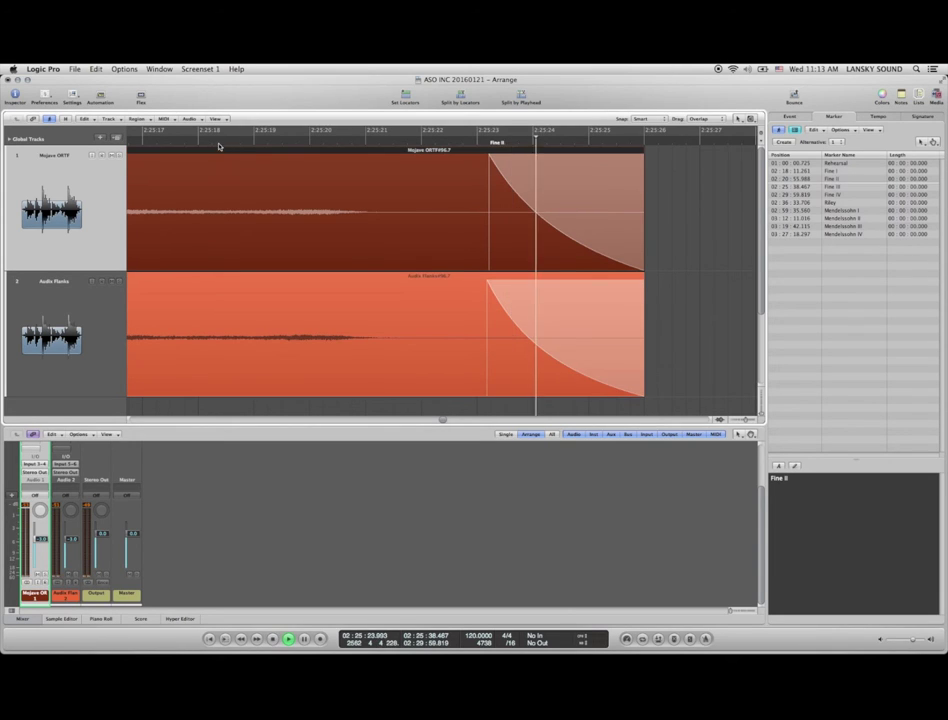
click(220, 147)
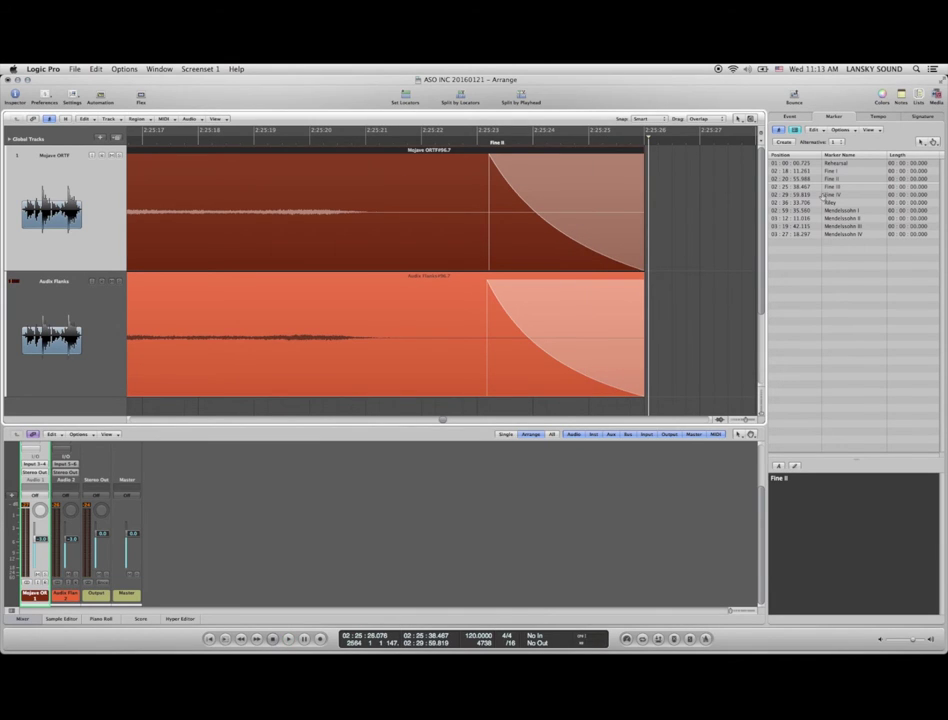
- Locate the Fine IV marker, play the end of Fine III before it, and split both tracks' regions at 02:29:49.213
key(alt+period)
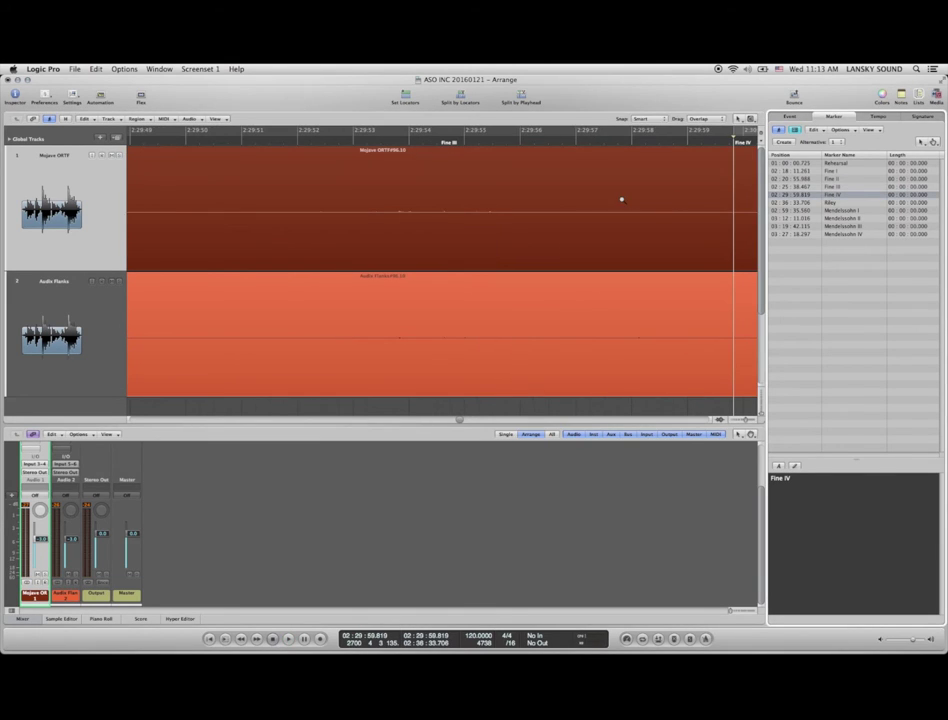
key(super+Left)
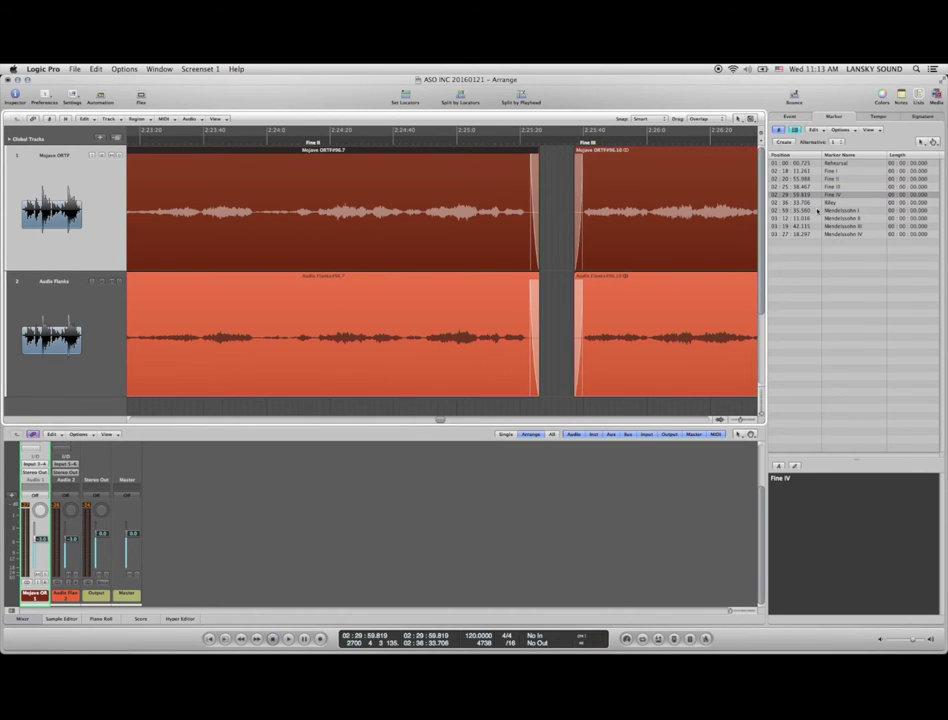
scroll(641, 210, right, 5)
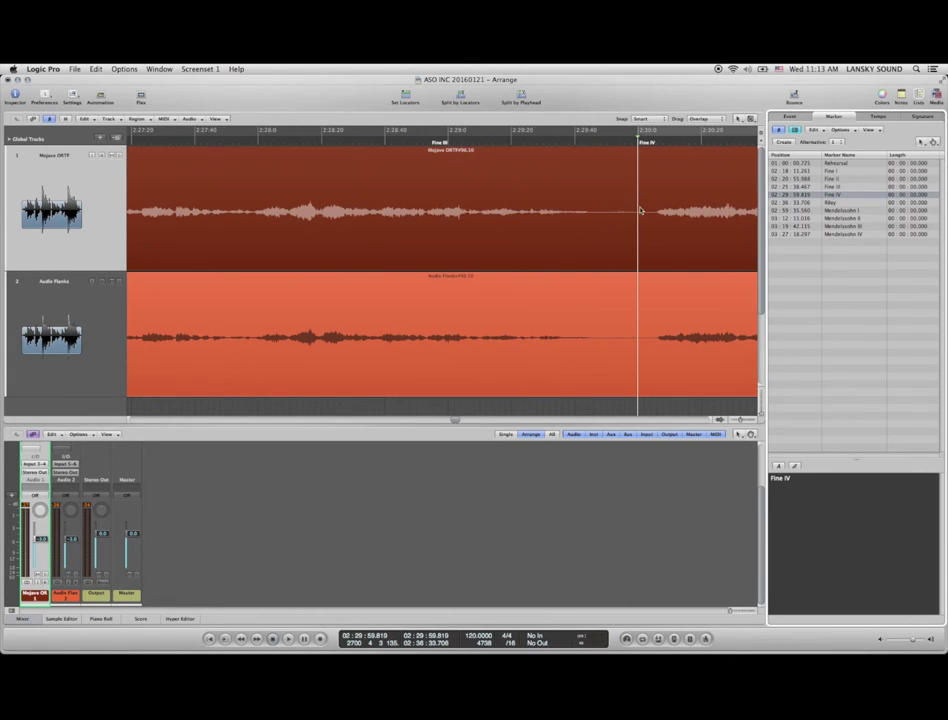
click(580, 132)
key(space)
drag(632, 182, 571, 233)
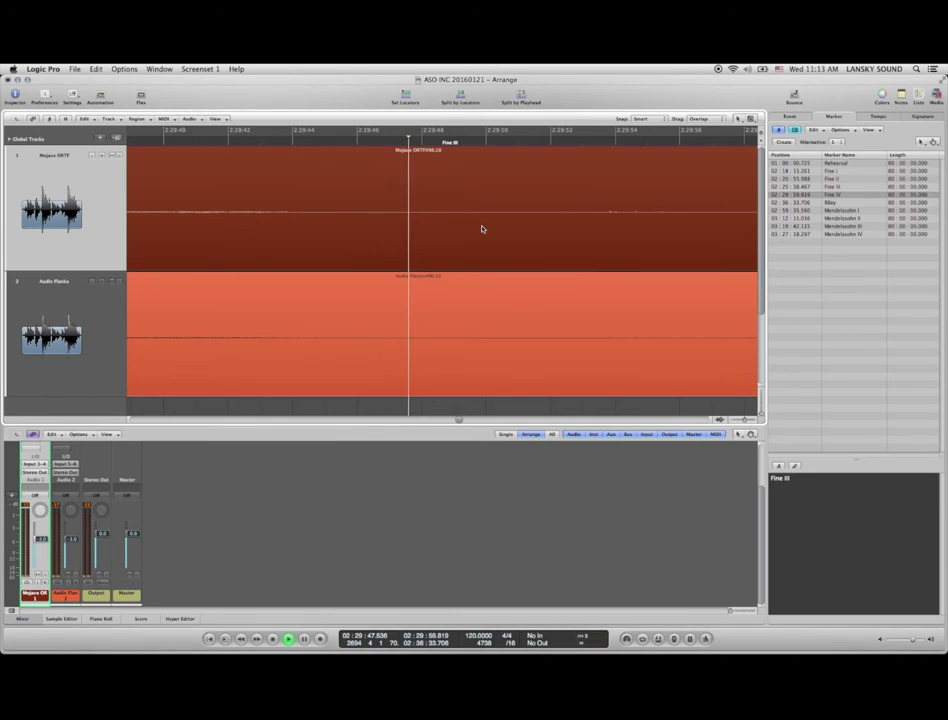
key(space)
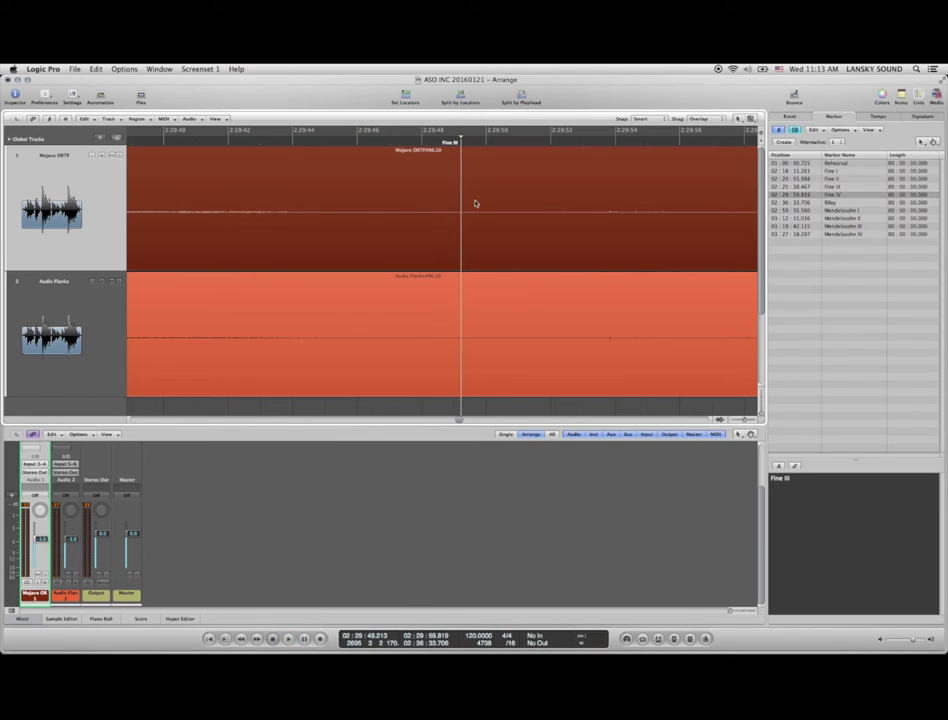
click(470, 182)
shift+click(510, 296)
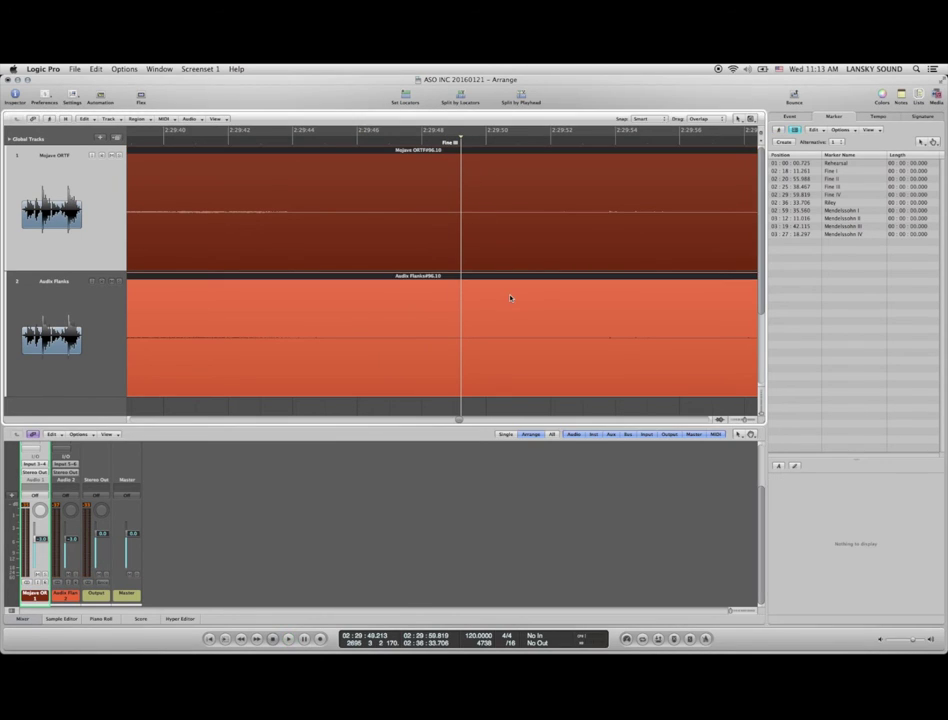
key(backslash)
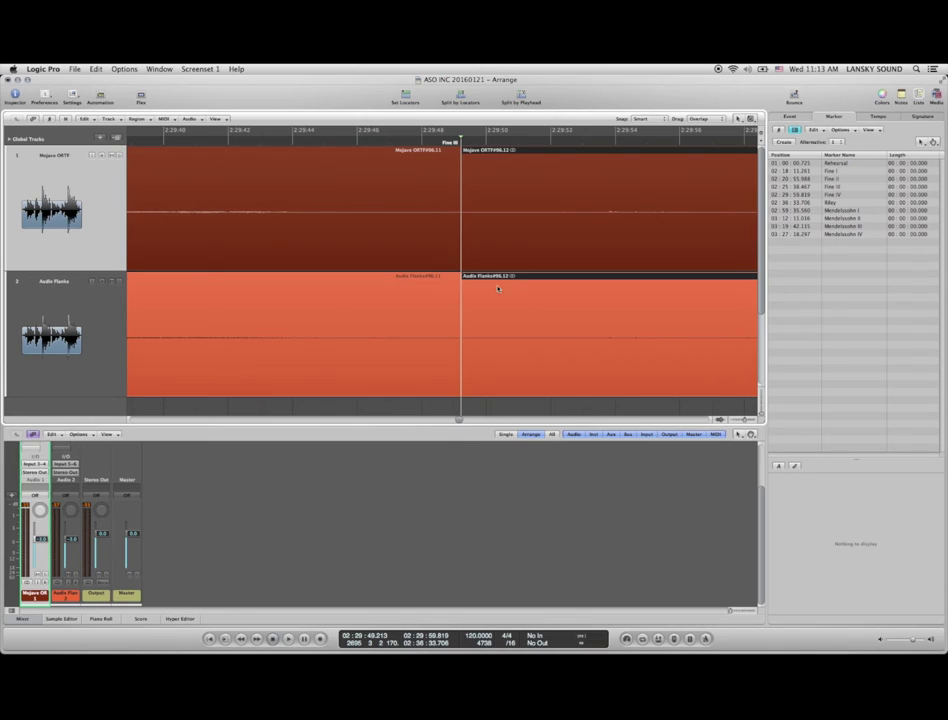
- Play the quiet tail of Fine III up to just before the split at 02:29:49.213
click(349, 142)
key(space)
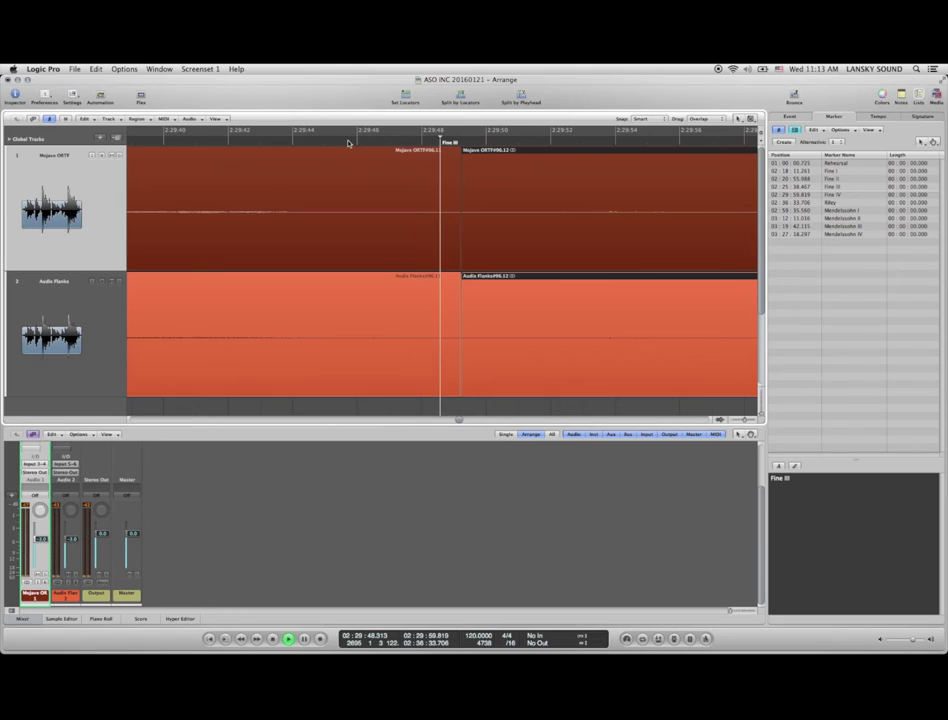
key(space)
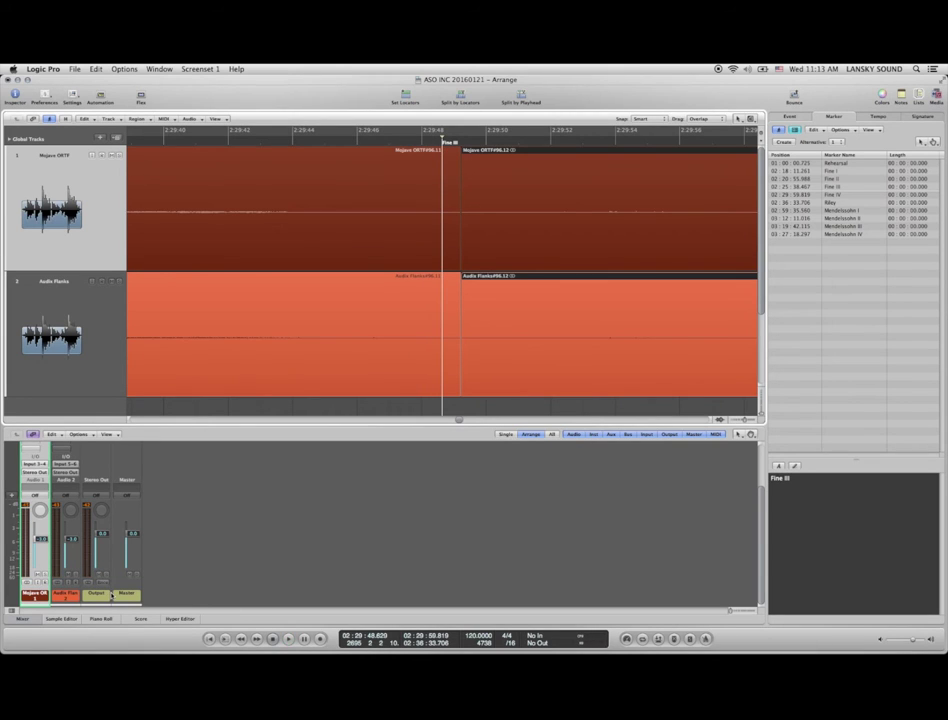
- Insert the Waves PAZ-Analyzer (s) plug-in on the Stereo Out channel
scroll(116, 554, up, 3)
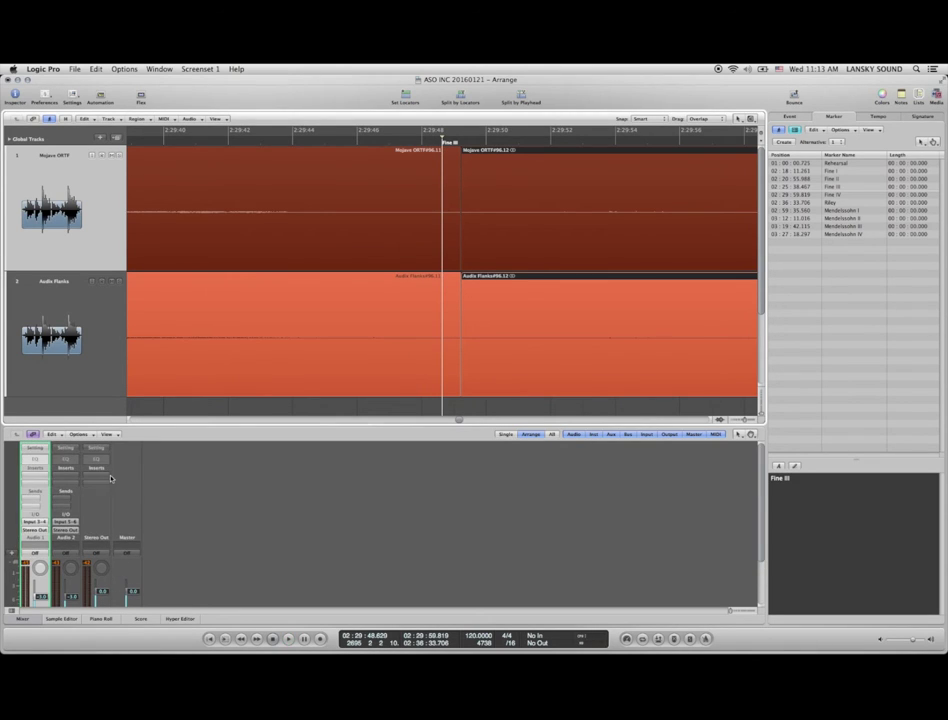
click(104, 478)
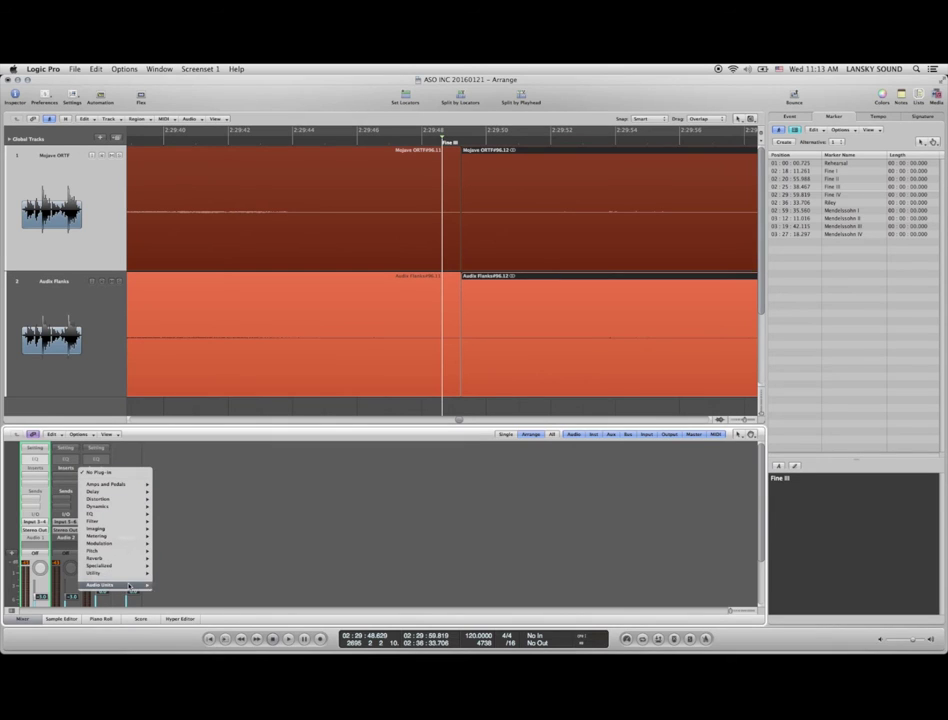
mouse_move(115, 585)
mouse_move(168, 621)
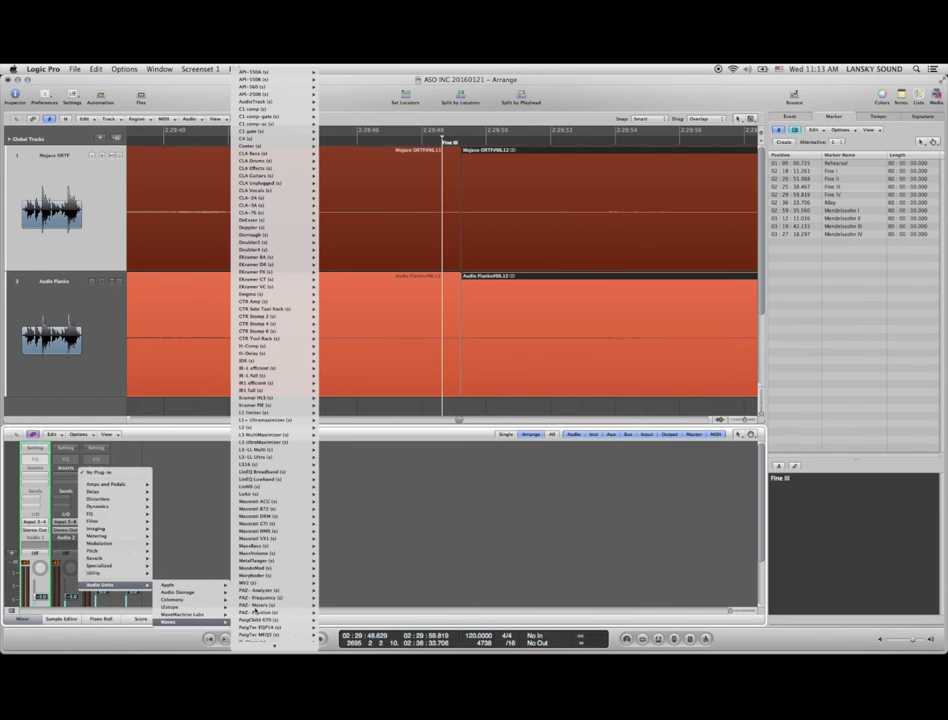
mouse_move(264, 592)
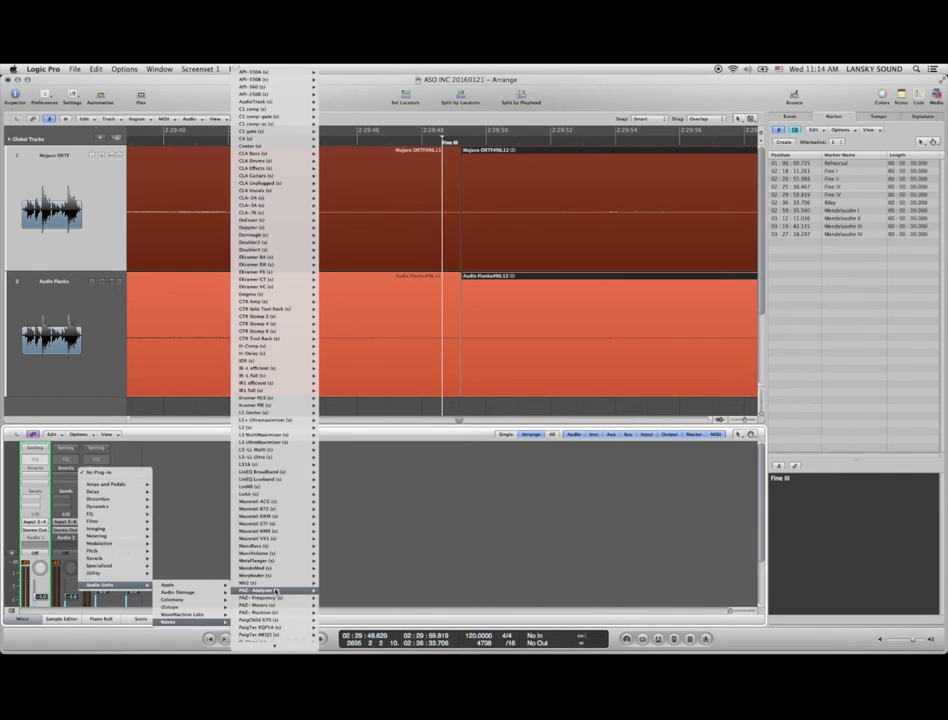
click(333, 590)
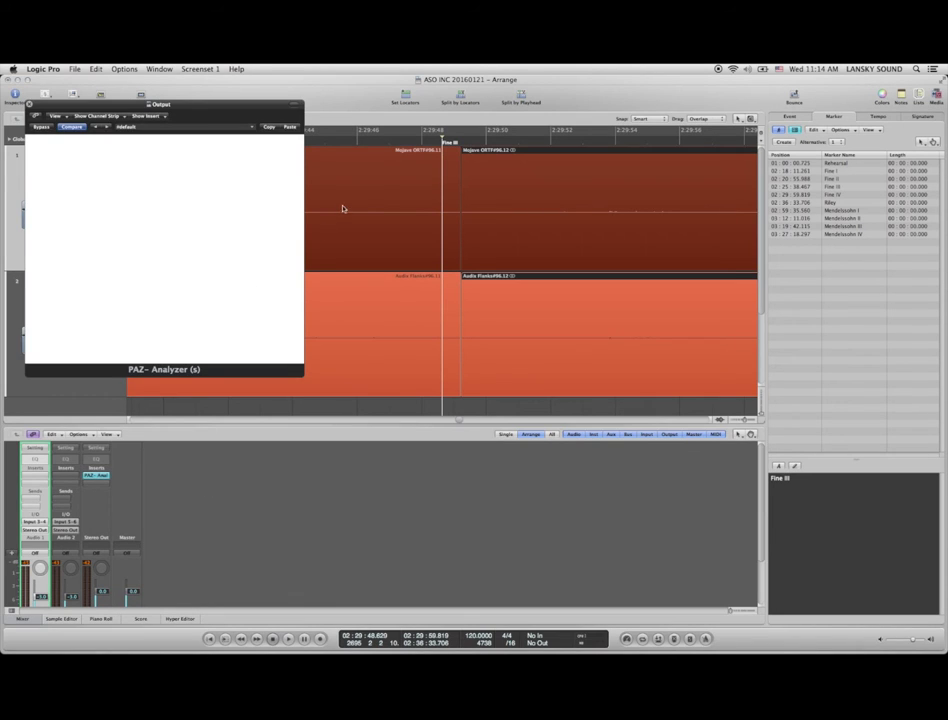
- Clear the analyzer, play a cycle from 02:29:45.122 to 02:29:46.530 through it, and bypass and close the plug-in
scroll(407, 184, left, 2)
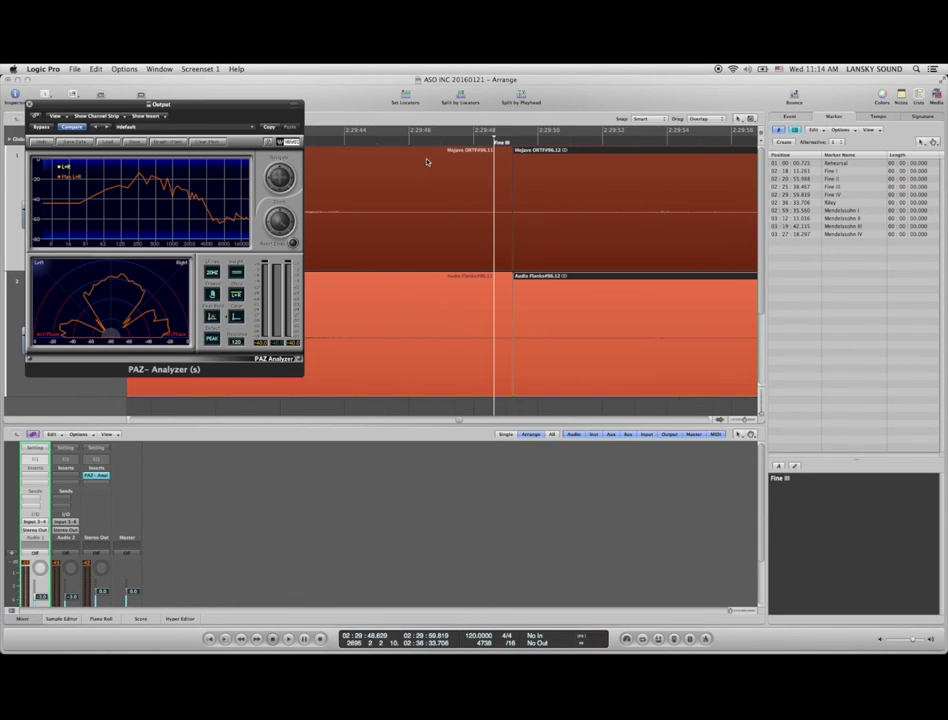
drag(426, 132, 380, 131)
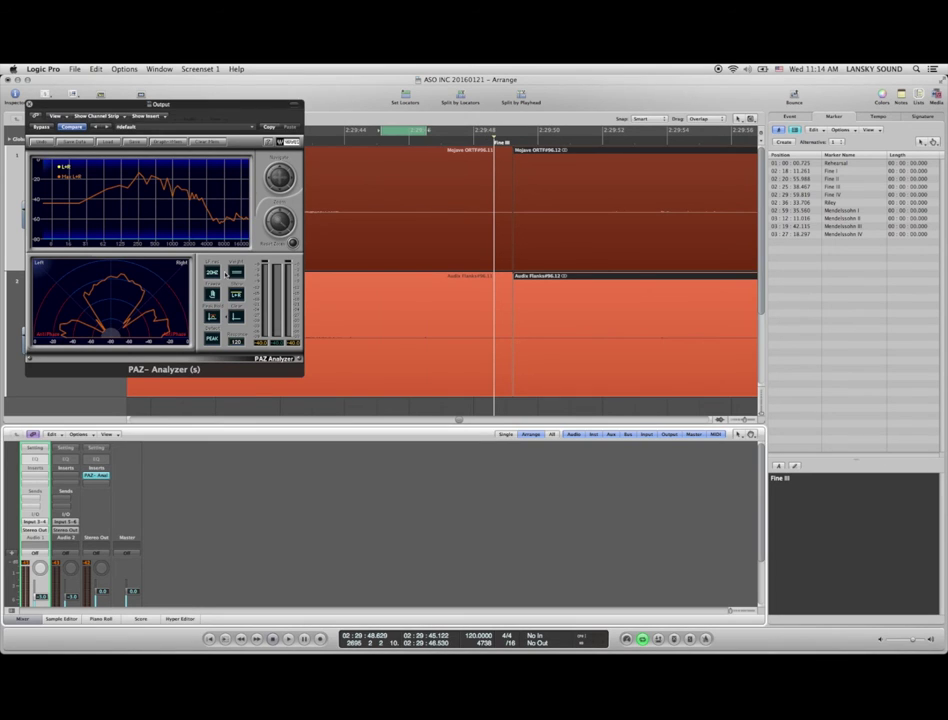
click(235, 317)
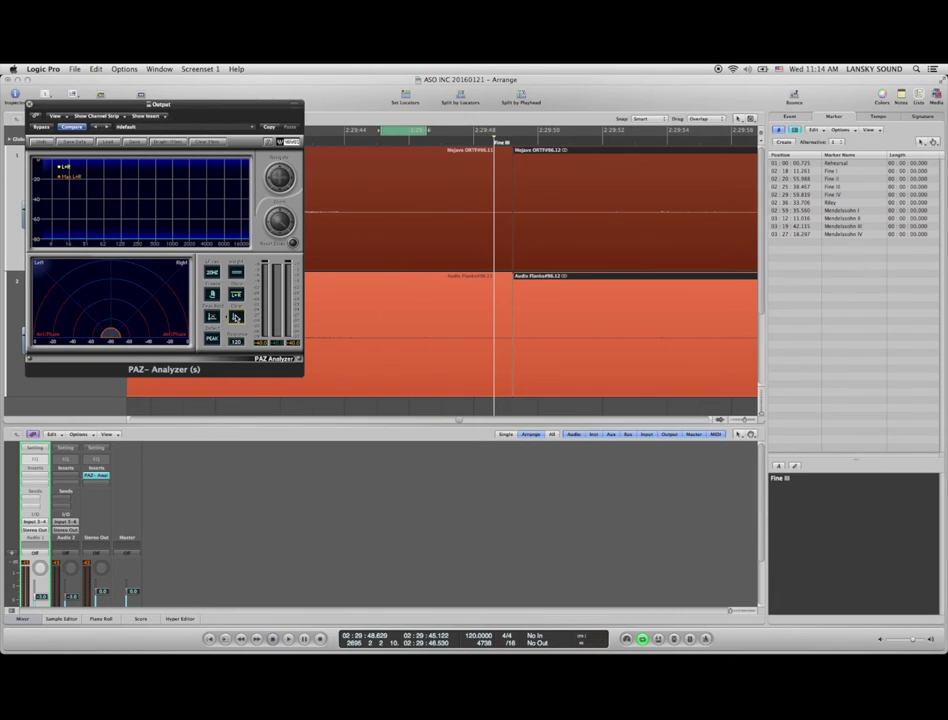
key(space)
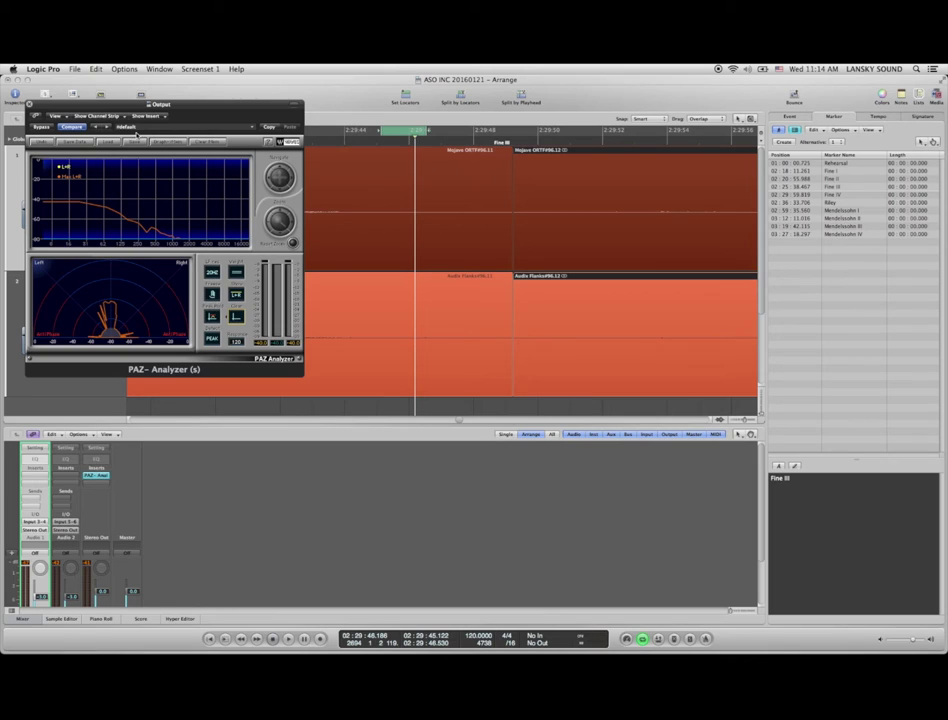
click(41, 127)
click(30, 104)
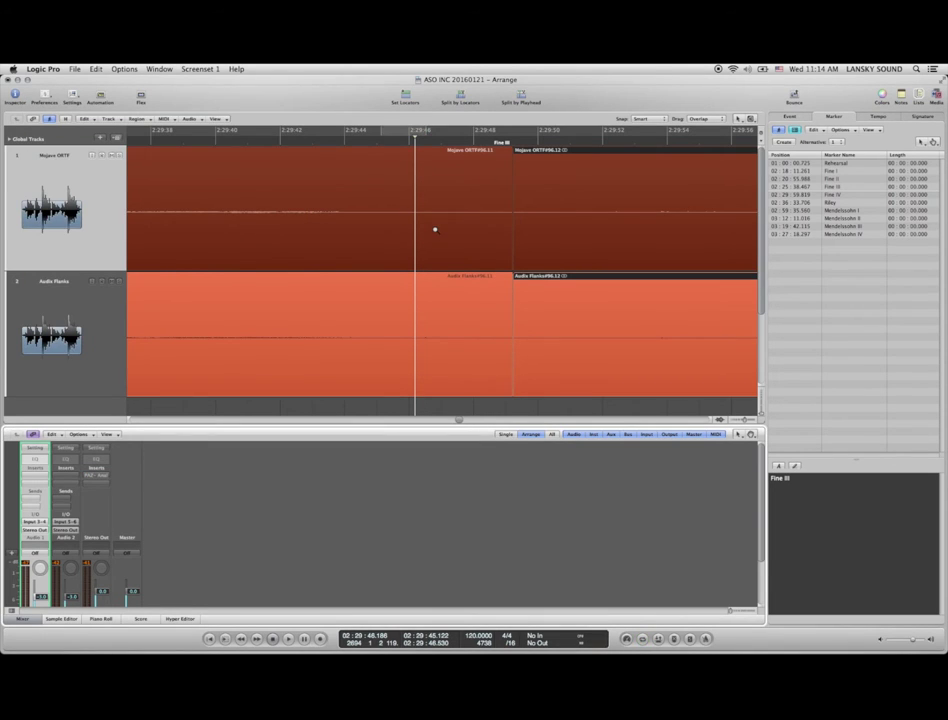
- Locate the start of Fine IV and play from its marker up to the first note at about 02:30:06
key(ctrl+Left)
scroll(435, 232, right, 6)
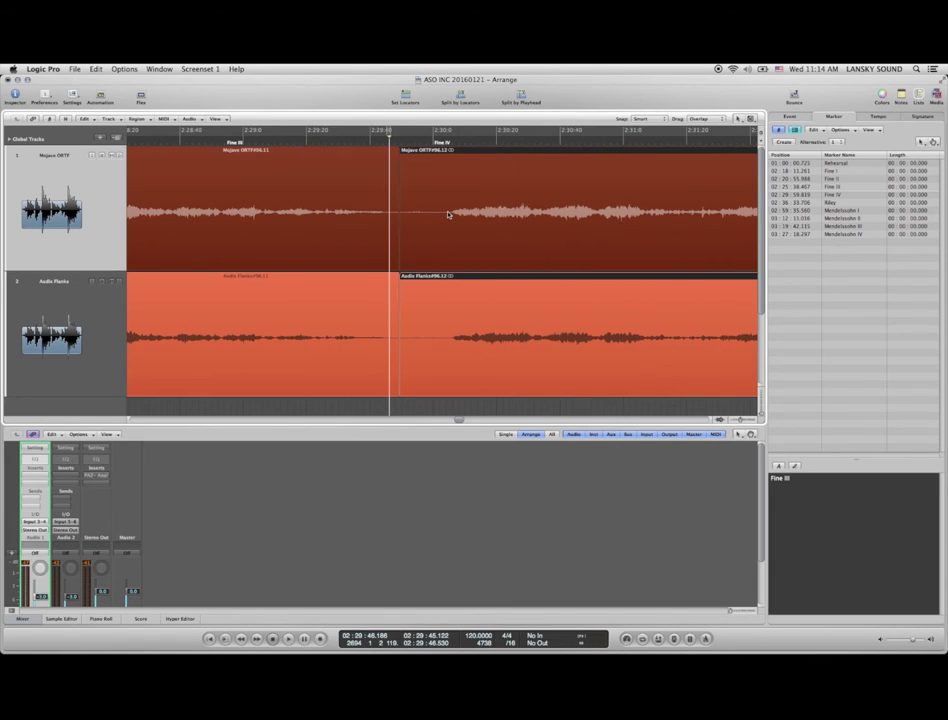
drag(478, 186, 411, 226)
key(z)
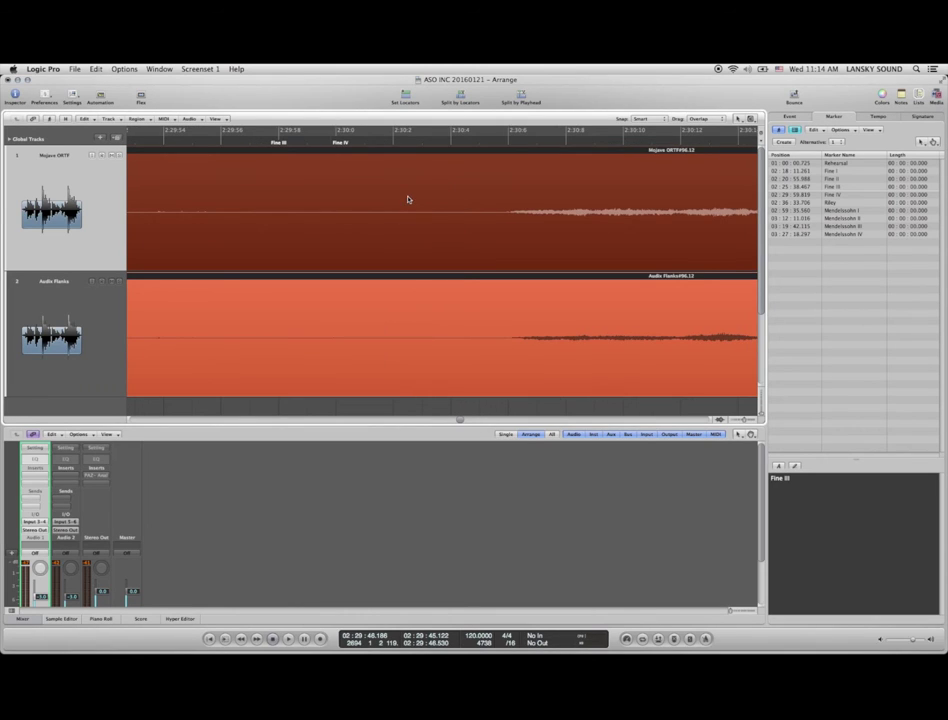
click(345, 143)
key(space)
drag(488, 150, 507, 170)
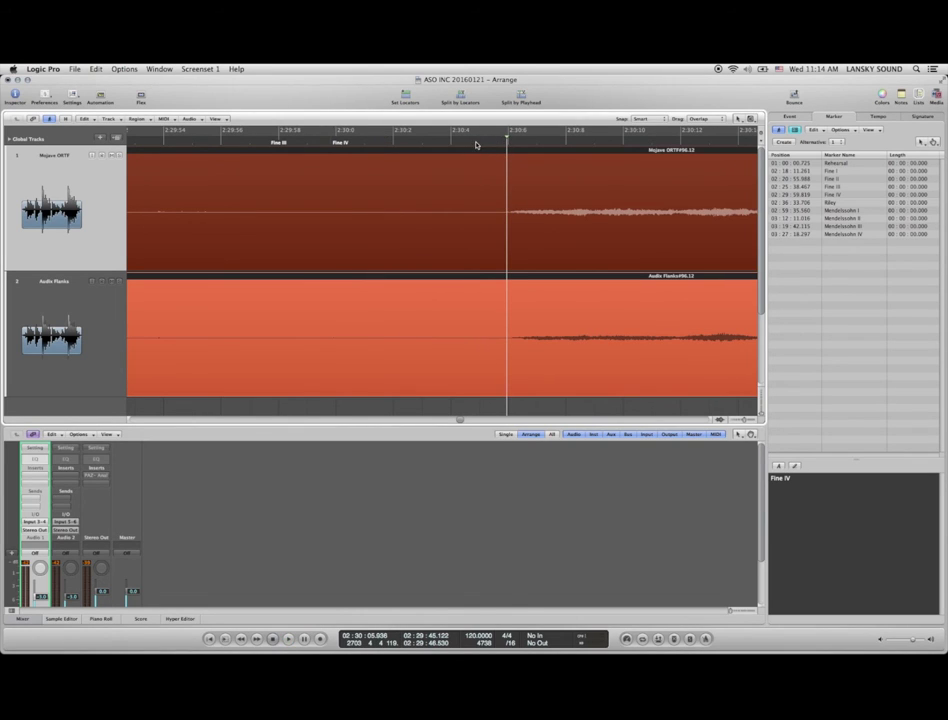
- Split both tracks' regions at 02:30:03.000 and delete the silent pieces between Fine III and Fine IV
click(420, 142)
drag(420, 142, 418, 142)
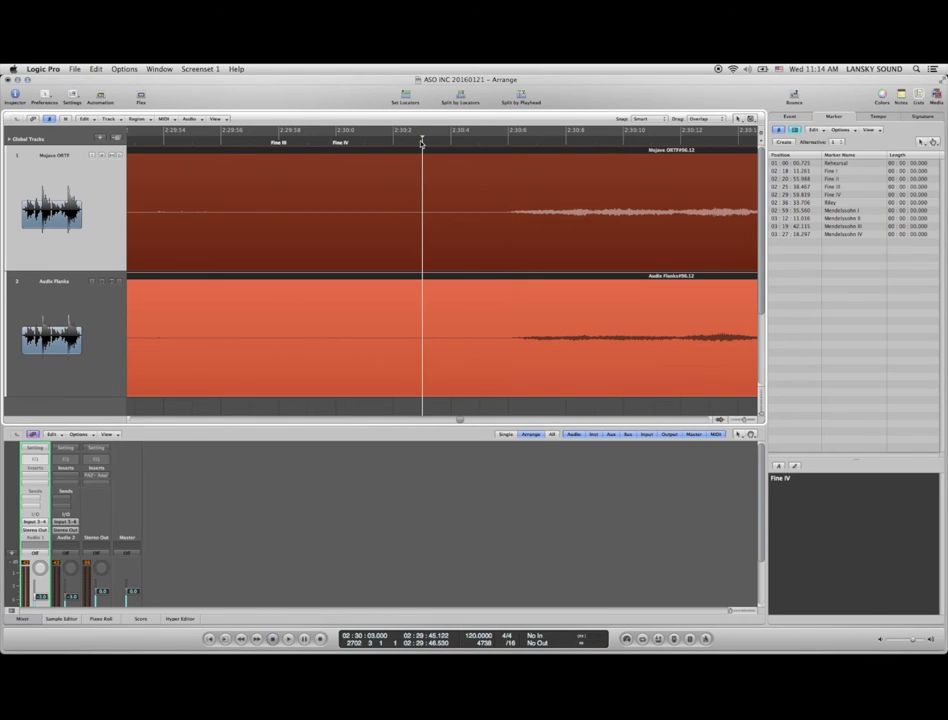
key(backslash)
click(415, 239)
shift+click(408, 282)
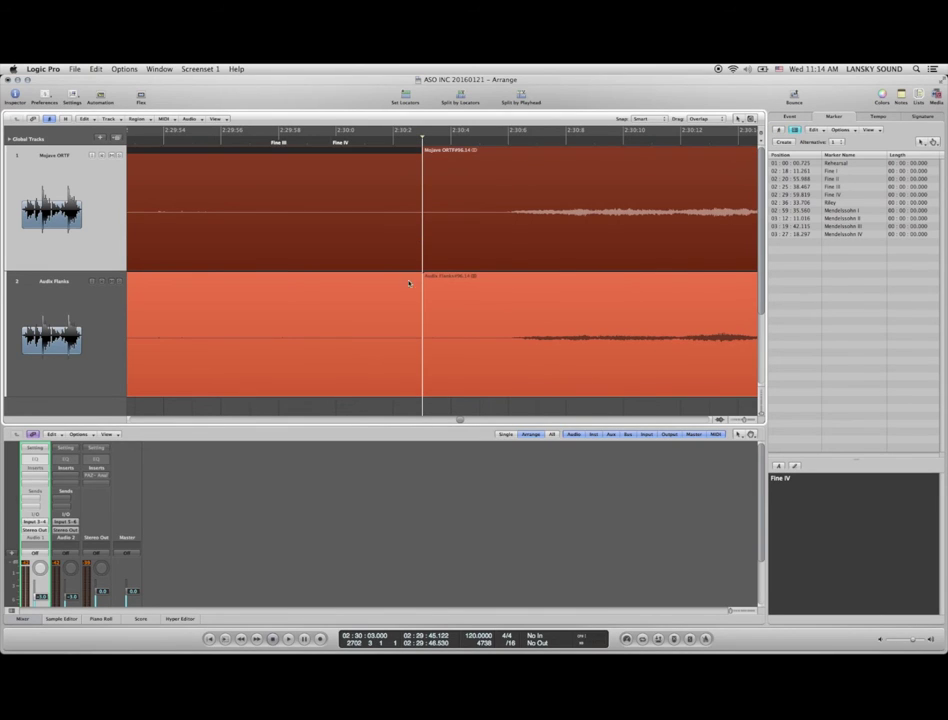
key(Delete)
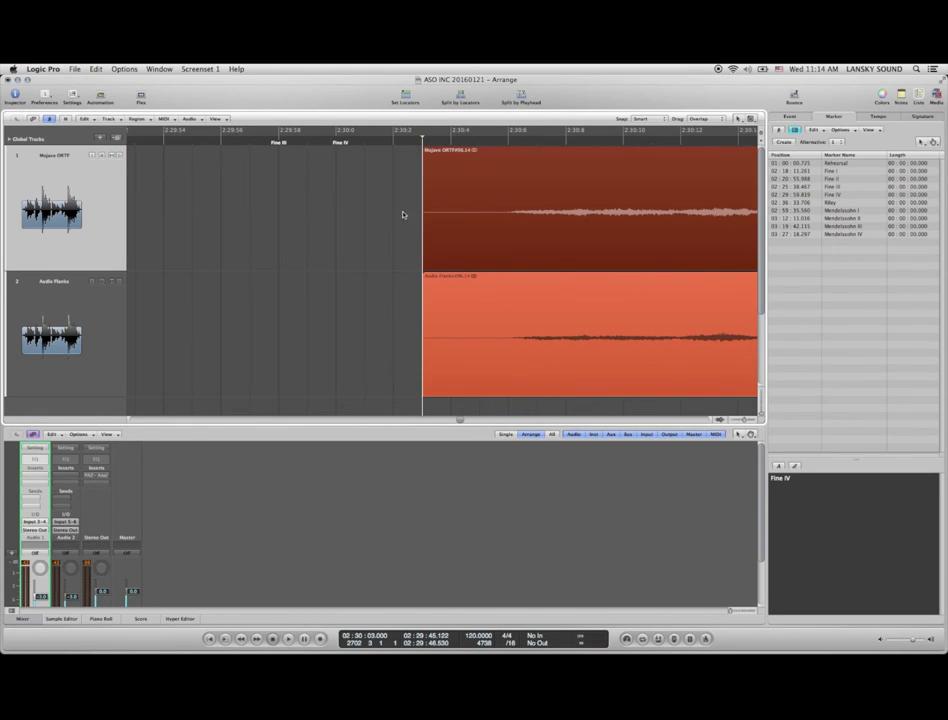
- Add fade-ins to the Fine IV regions on both tracks, ending at about 02:30:05.5, and bend them into slowly rising curves
drag(403, 211, 494, 241)
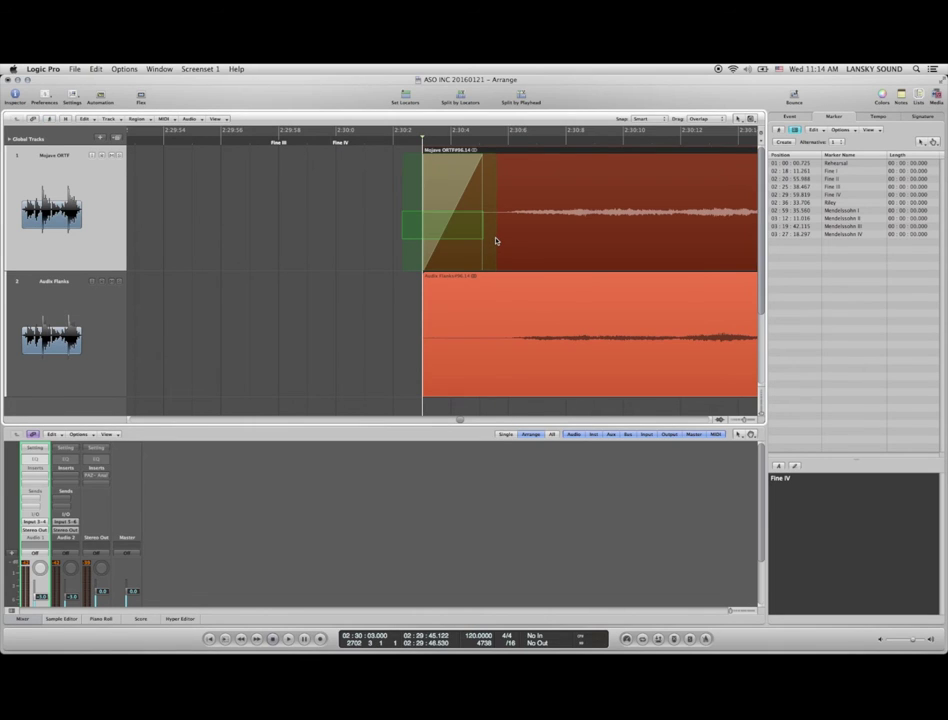
drag(370, 326, 495, 343)
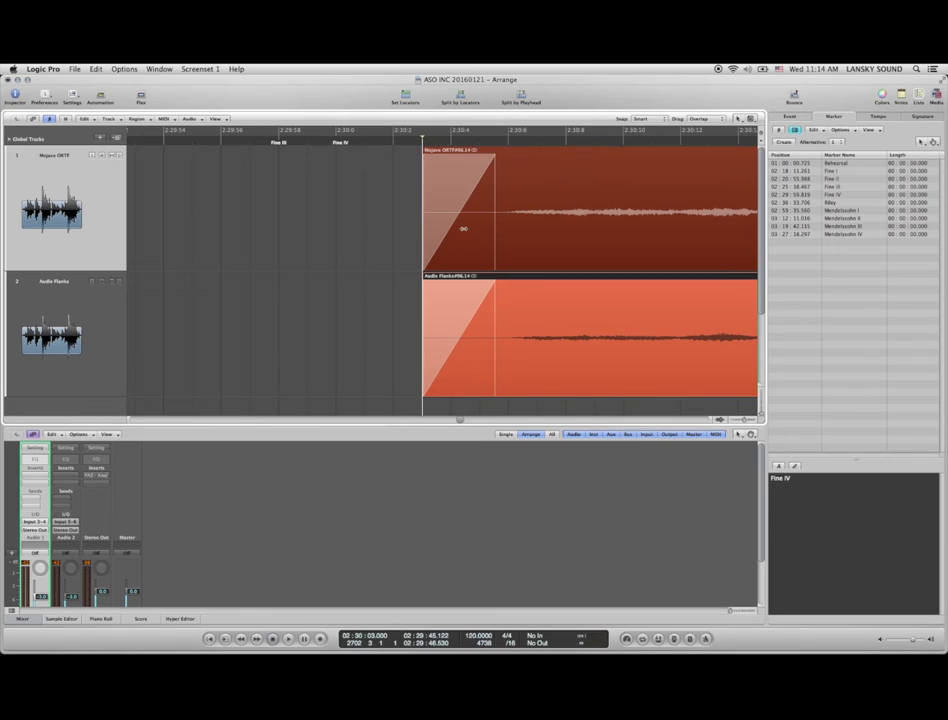
drag(463, 228, 470, 218)
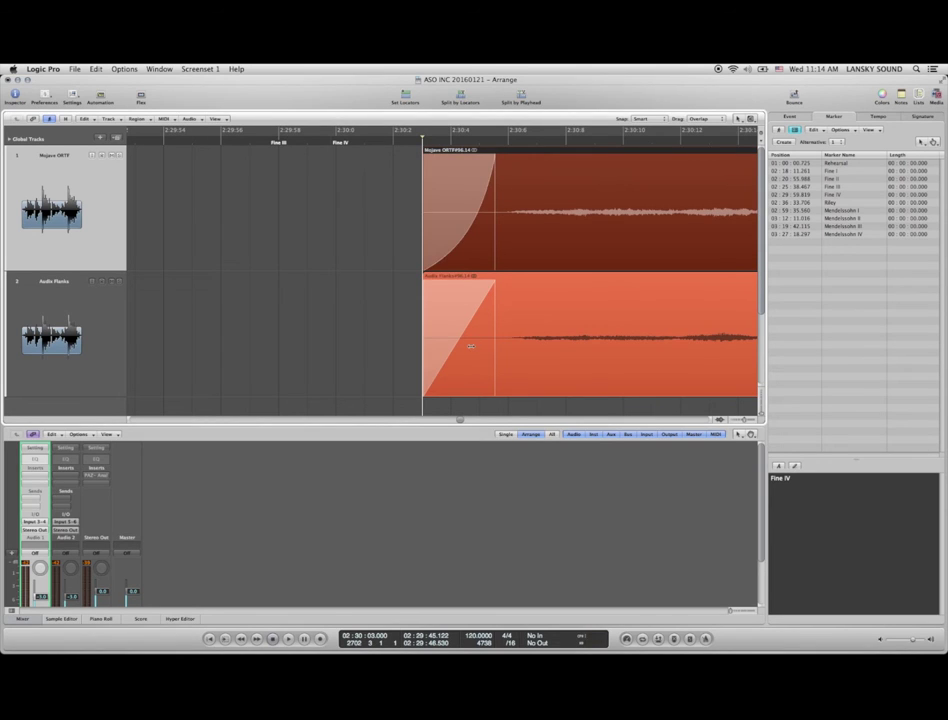
drag(470, 346, 481, 346)
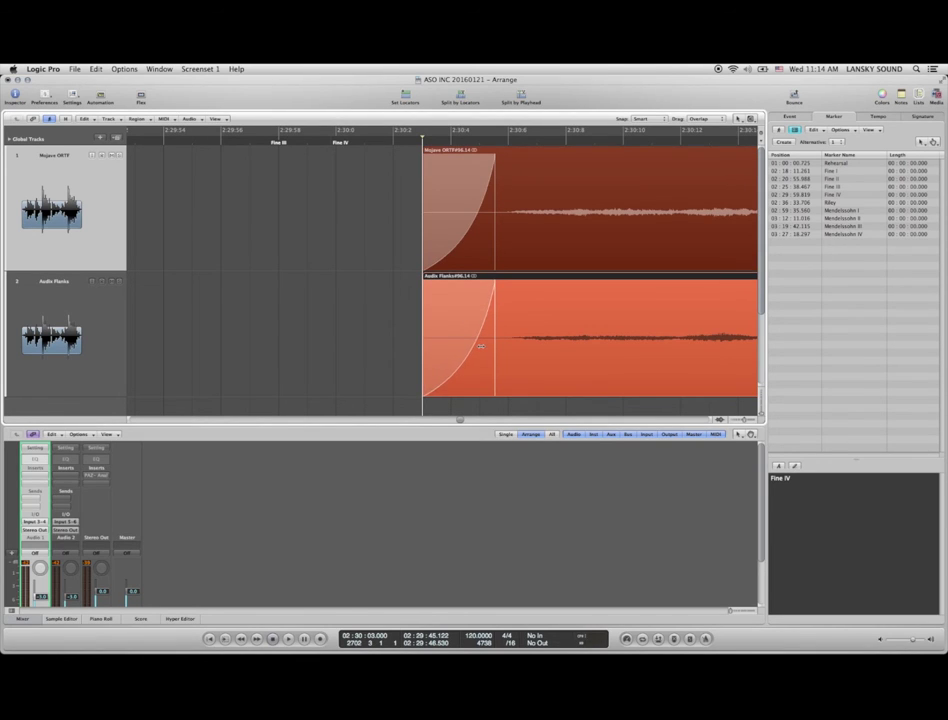
- Play the Fine IV opening from 02:30:02.120 through the fade-ins
click(396, 142)
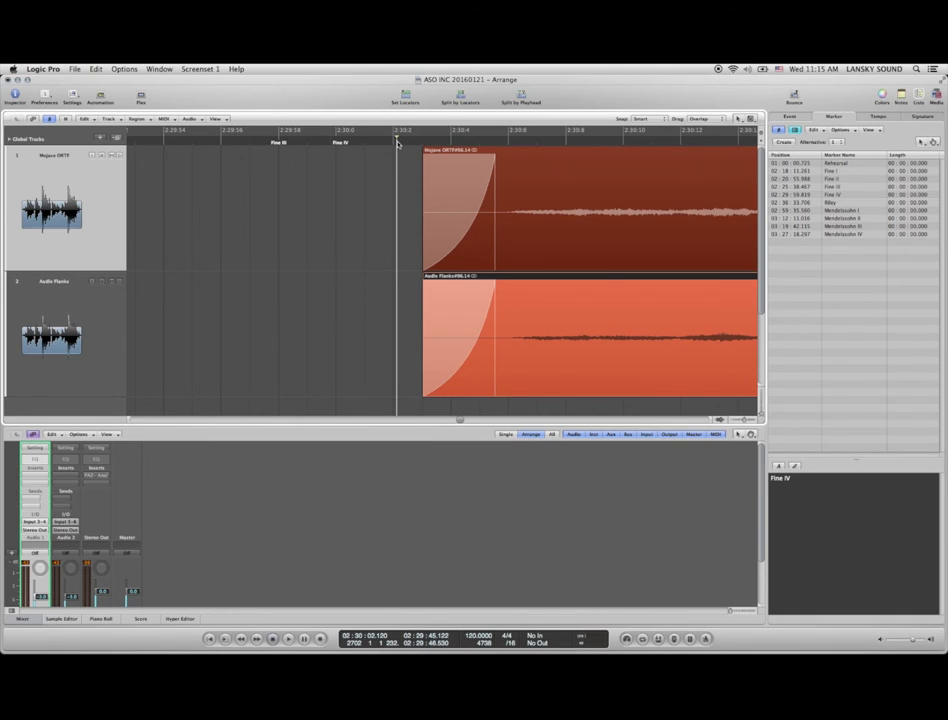
key(space)
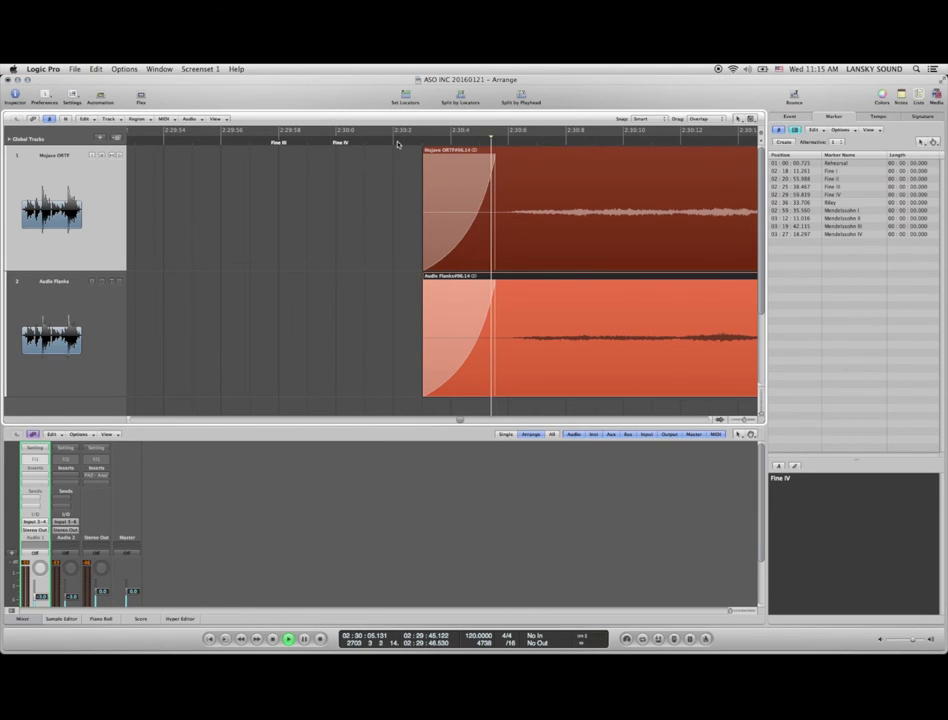
key(space)
- Play the ending of Fine III and add fade-outs on both tracks from about 02:29:46.3 to the region ends
ctrl+alt+click(370, 233)
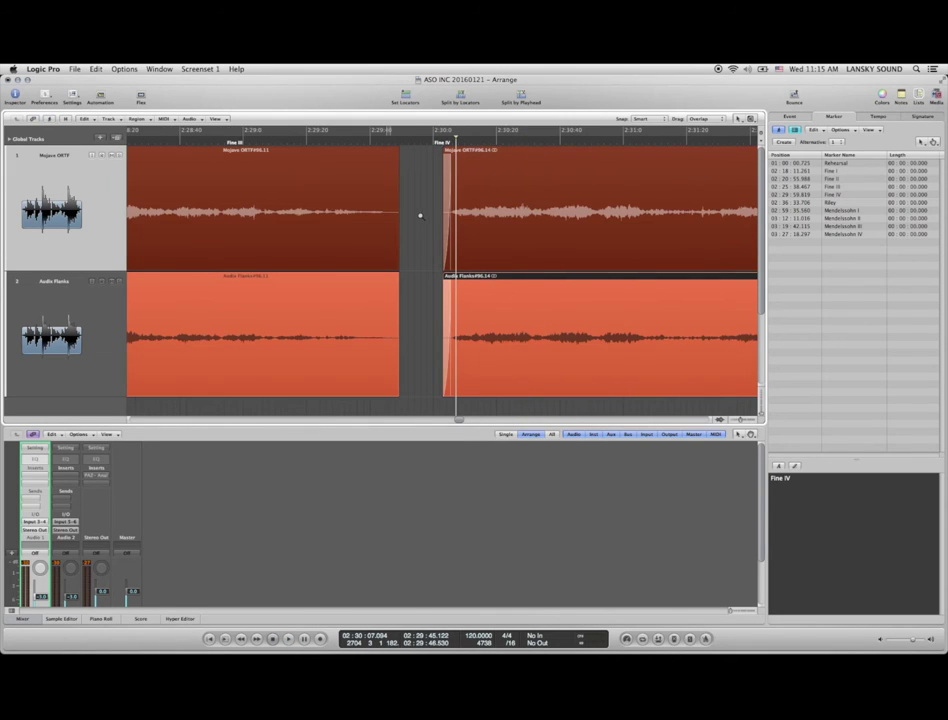
drag(419, 214, 364, 297)
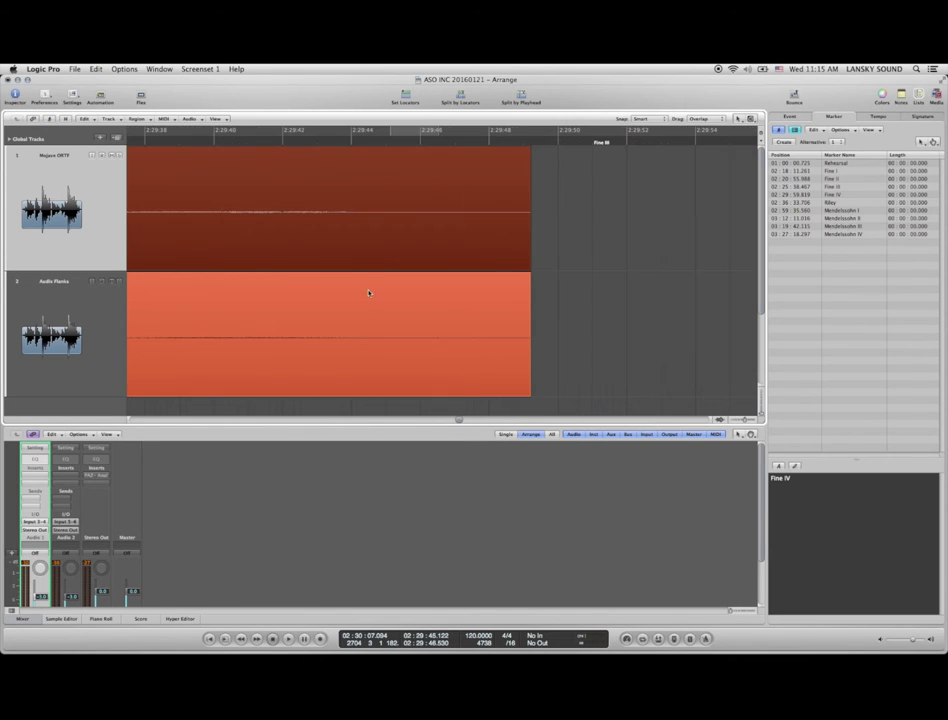
double_click(299, 143)
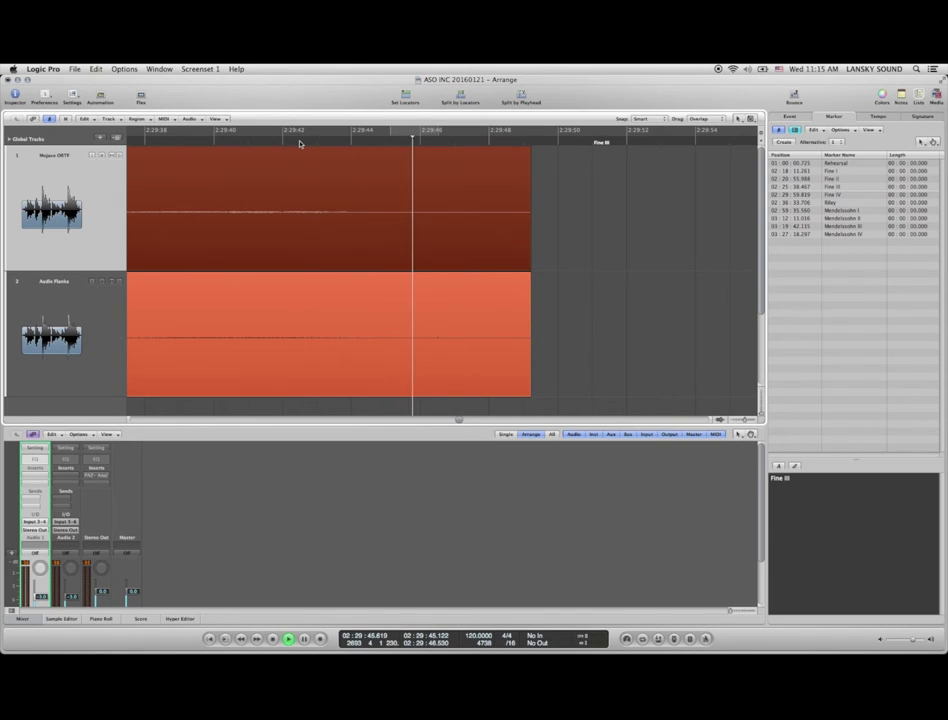
key(space)
mouse_move(577, 176)
mouse_down()
mouse_move(431, 216)
mouse_move(441, 219)
mouse_up()
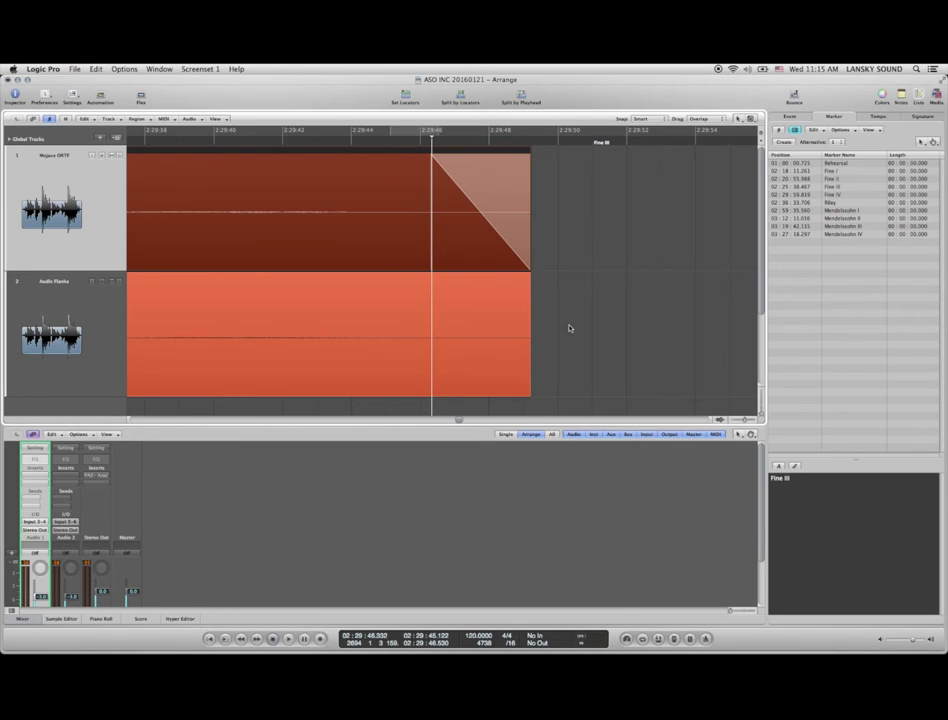
drag(567, 330, 418, 351)
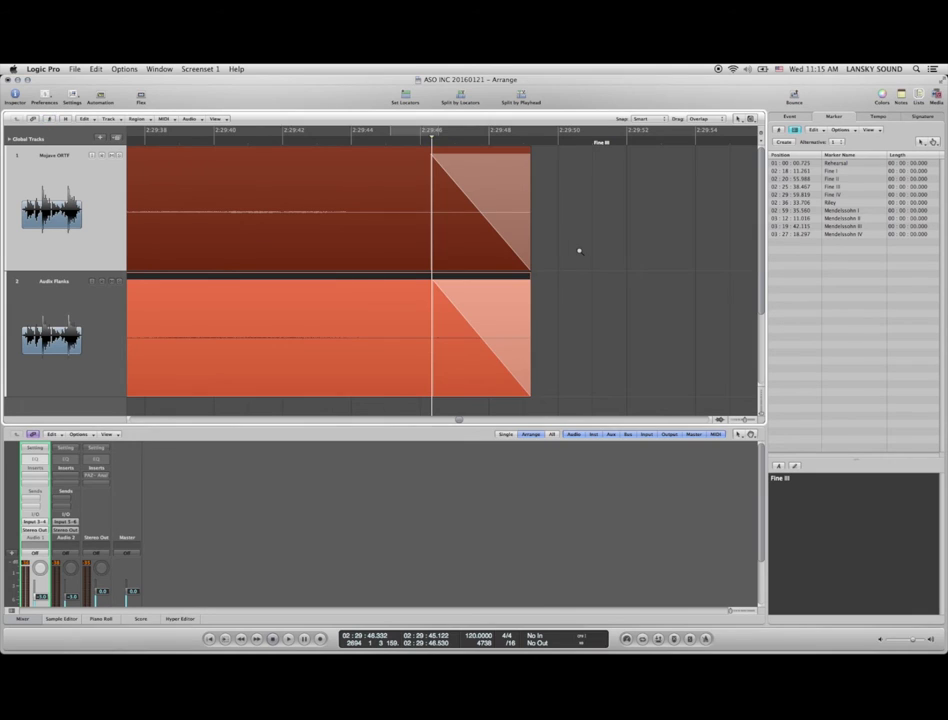
- Locate the ending of Fine IV before the Riley marker and play both tracks from 02:35:44.803
key(super+Left)
key(super+Left)
key(super+Left)
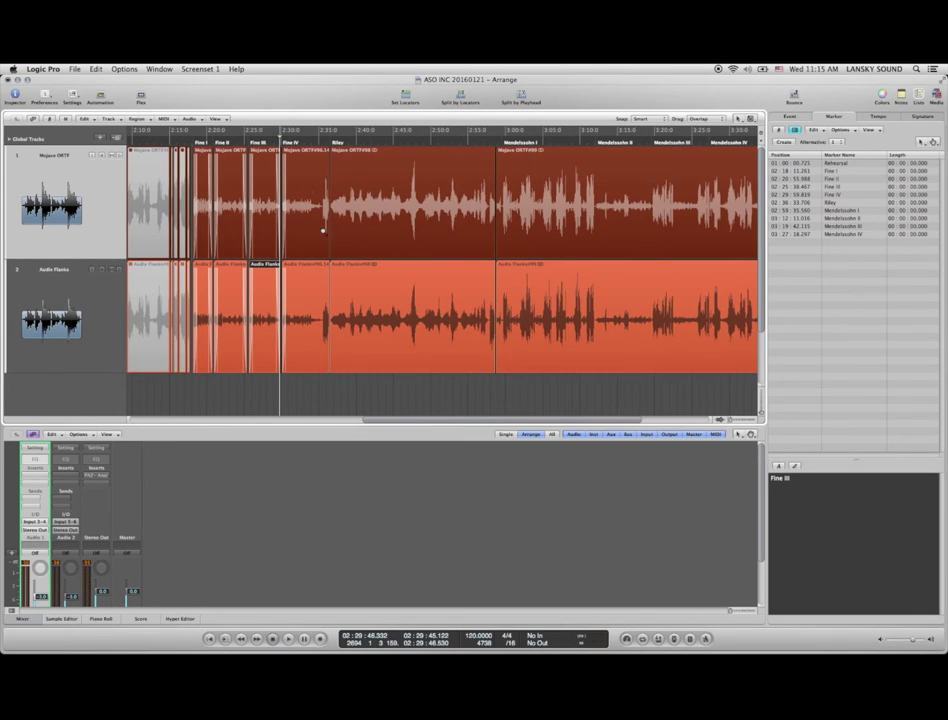
drag(313, 195, 345, 241)
scroll(342, 222, left, 3)
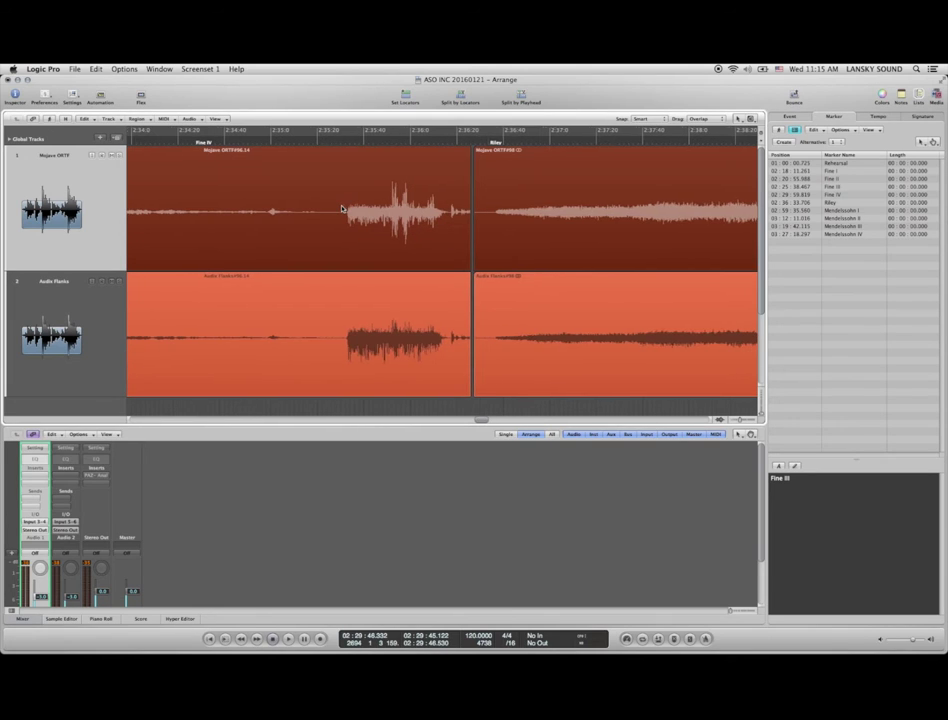
drag(323, 162, 525, 297)
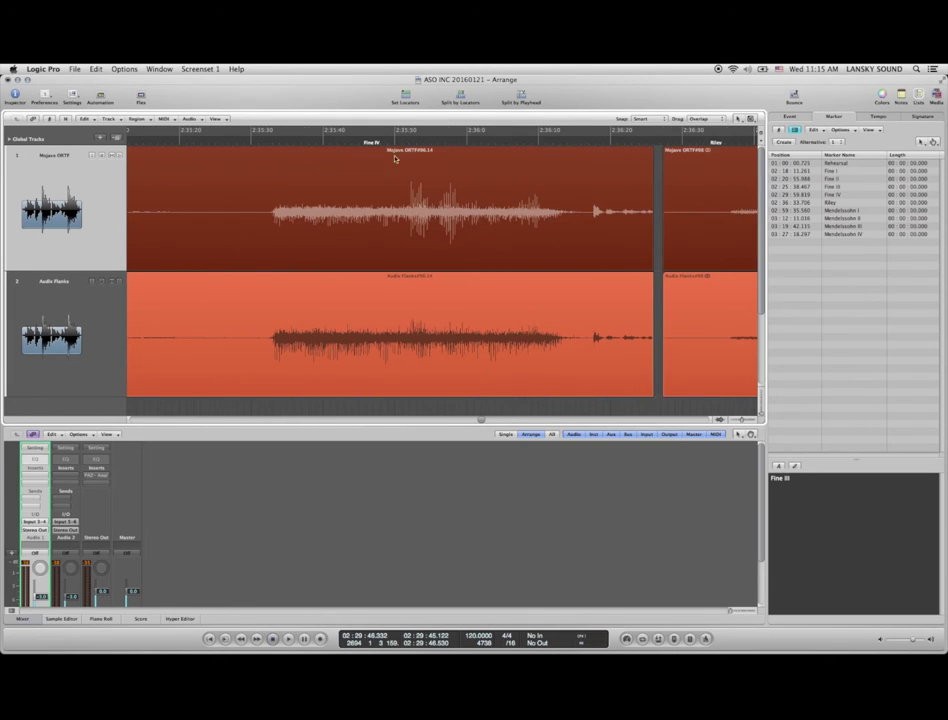
click(358, 143)
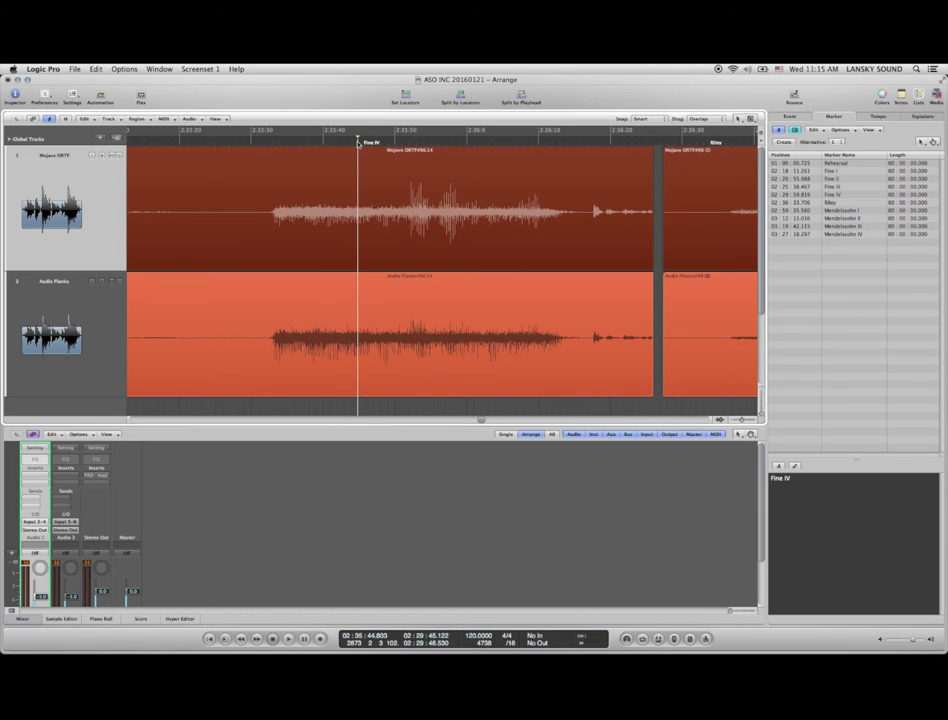
key(space)
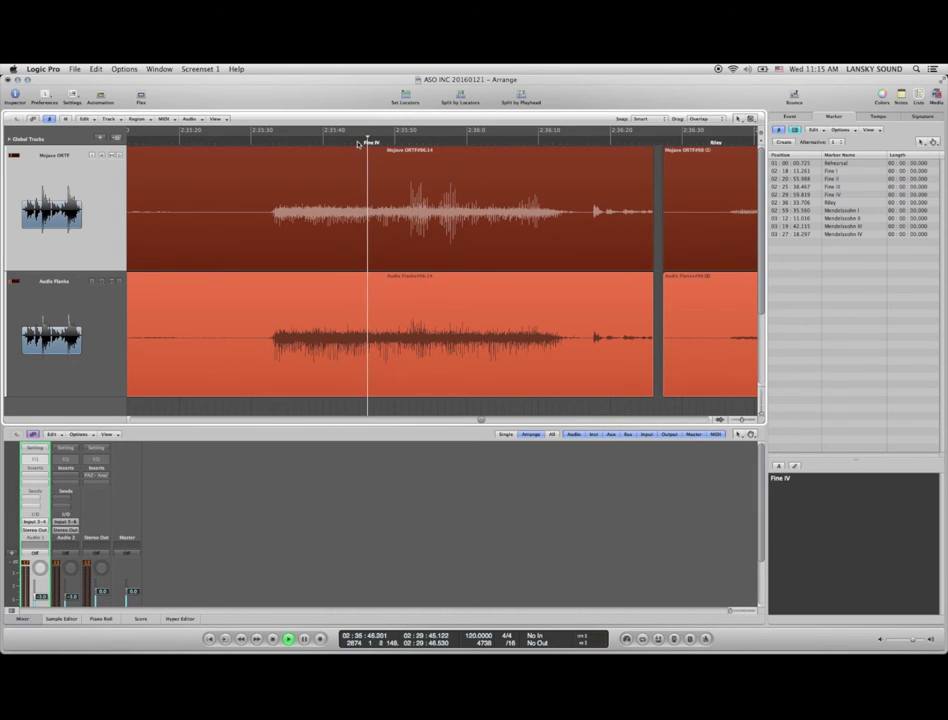
key(space)
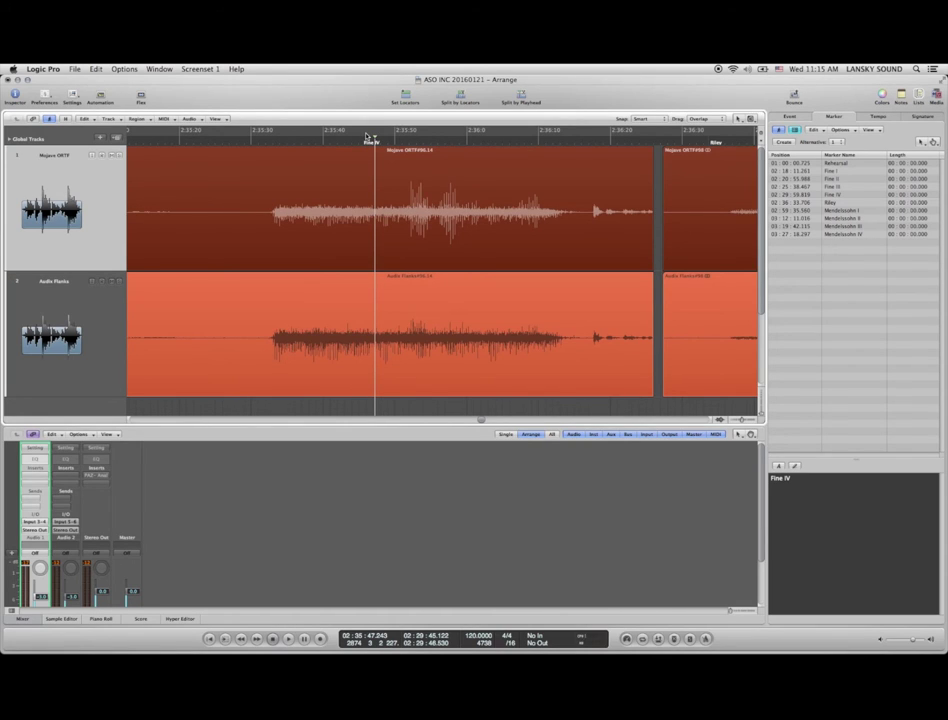
- Play part of the Fine IV ending from 02:35:47.243 and locate the applause onset at 02:35:32.500
key(space)
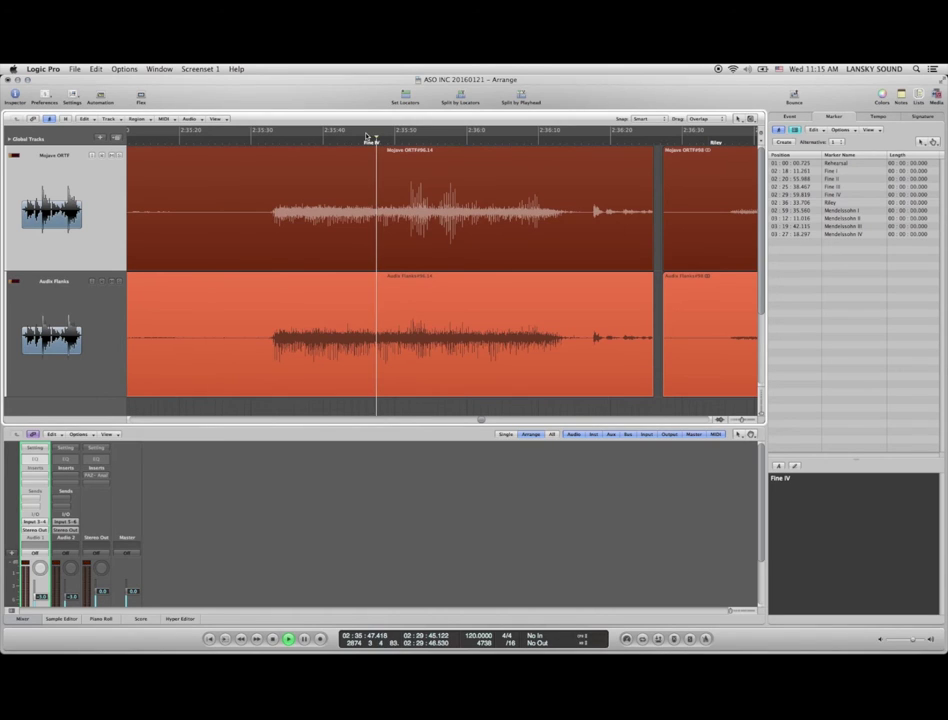
key(space)
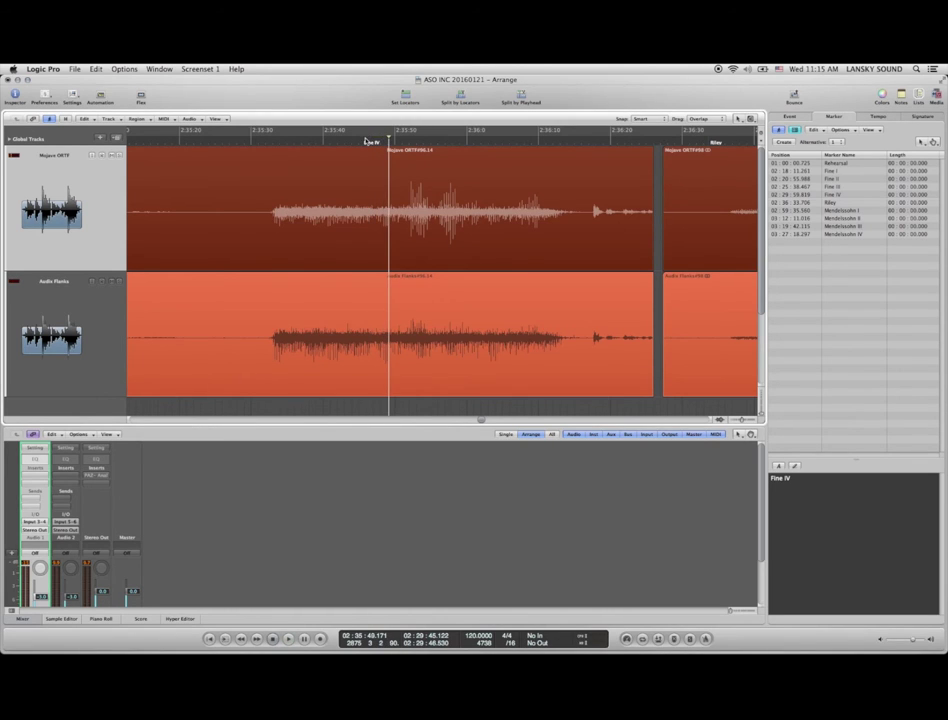
click(270, 146)
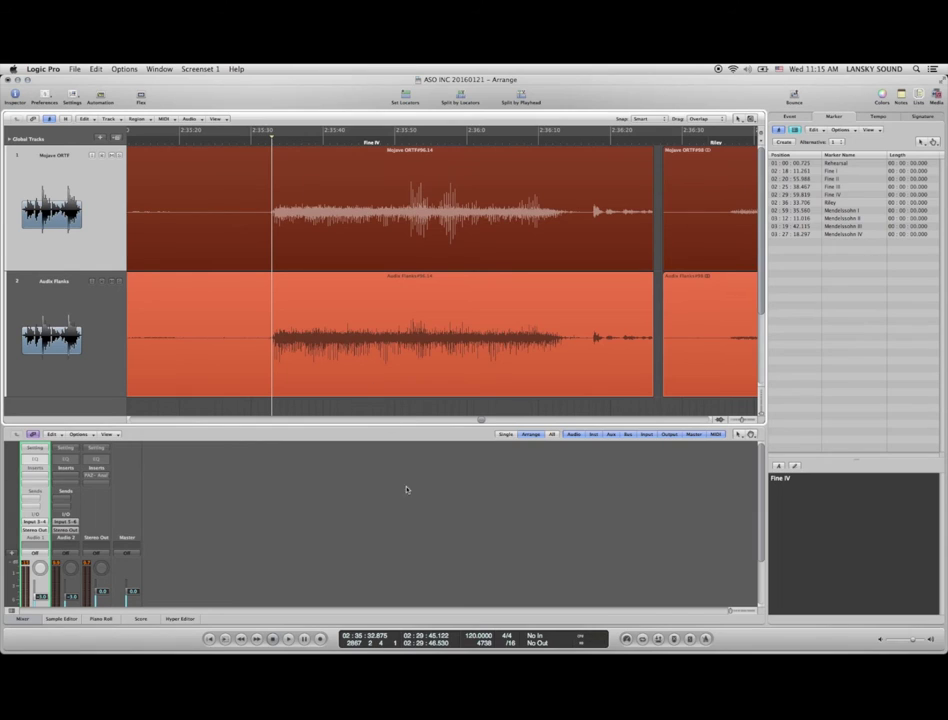
click(270, 139)
drag(271, 137, 263, 137)
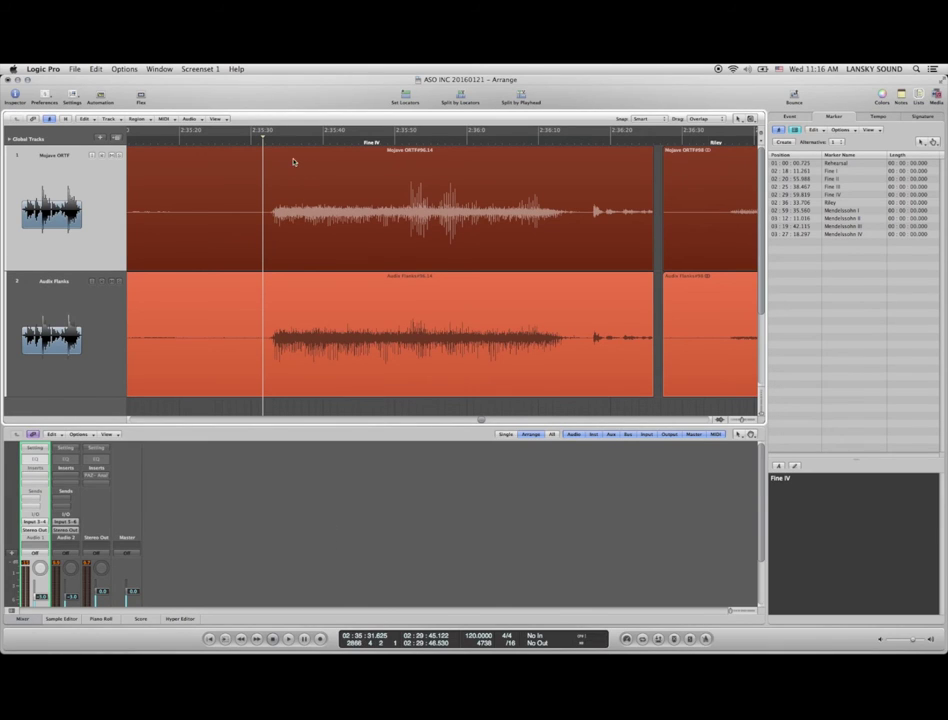
click(269, 137)
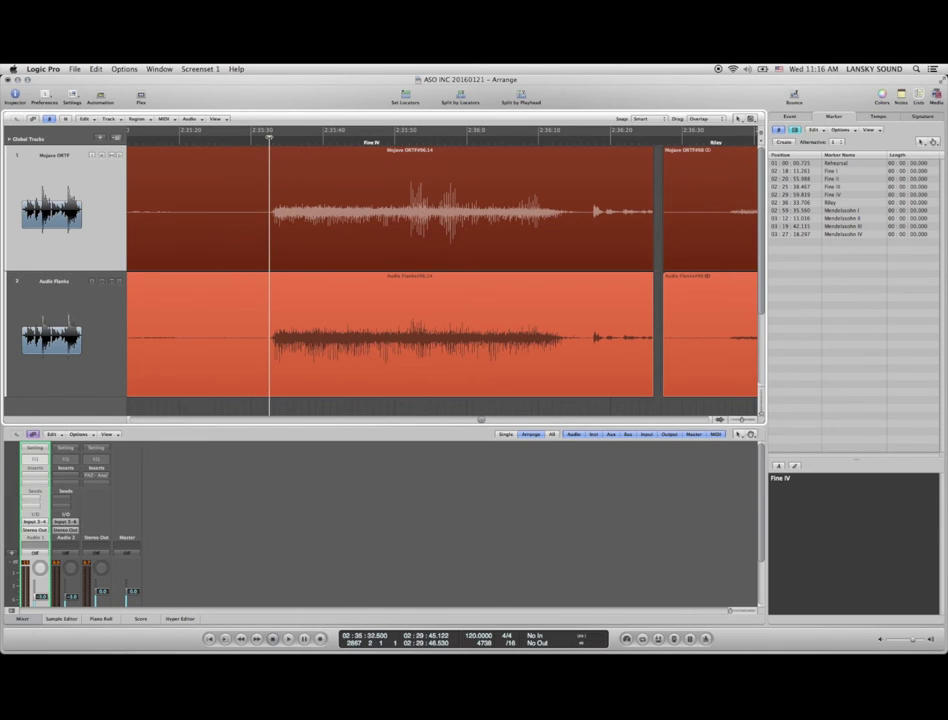
- Examine the applause section at the end of Fine IV, checking its end near 02:36:13.565 and its onset near 02:35:32.953
key(period)
scroll(508, 167, up, 3)
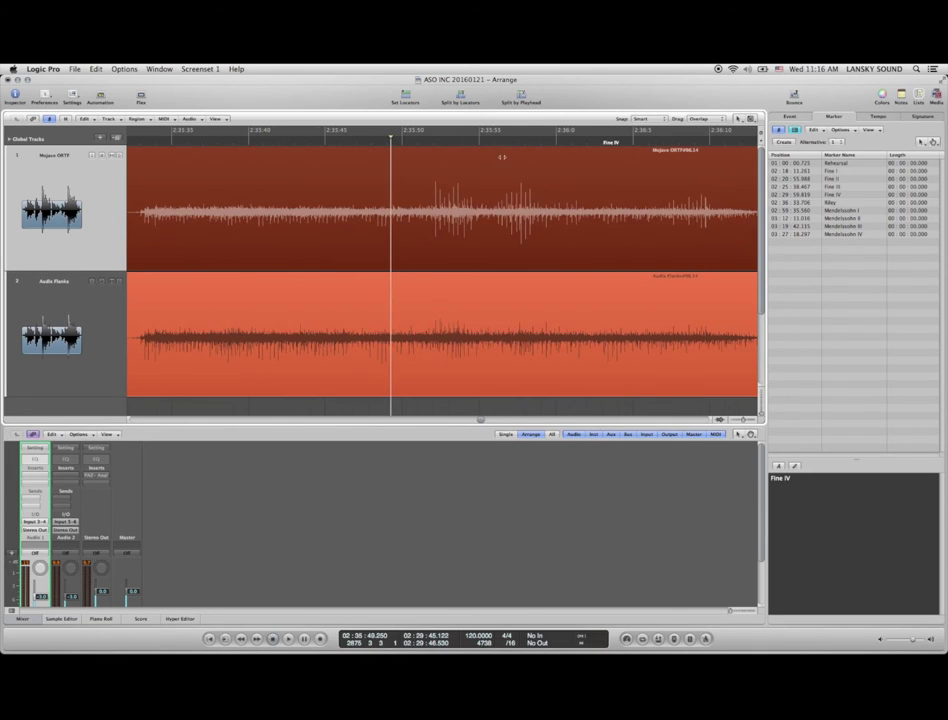
key(period)
scroll(612, 155, down, 3)
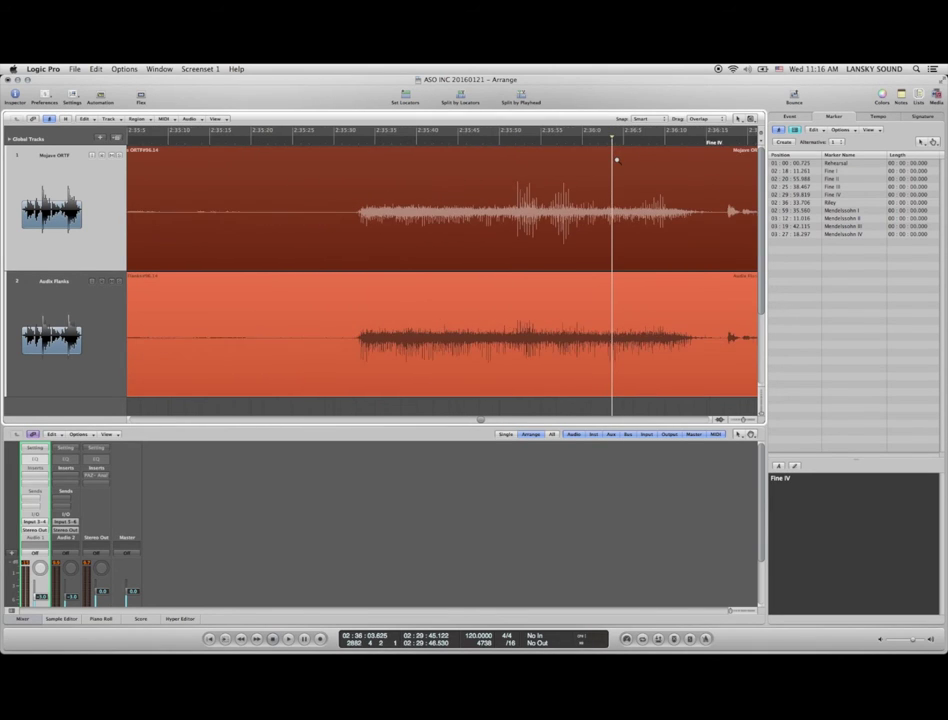
scroll(631, 155, down, 2)
scroll(669, 163, up, 2)
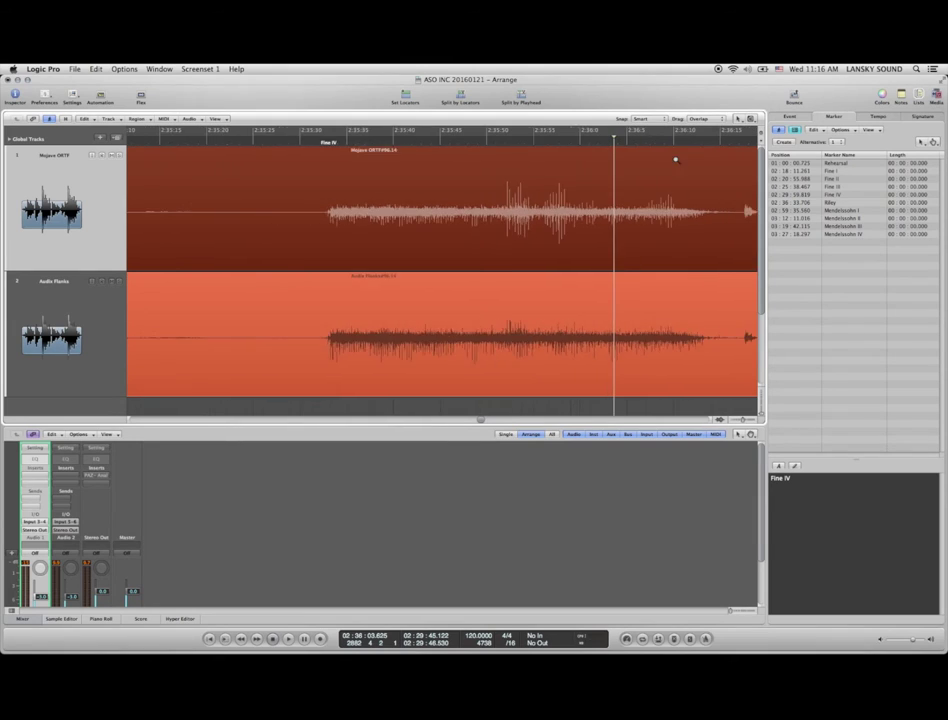
scroll(687, 158, down, 1)
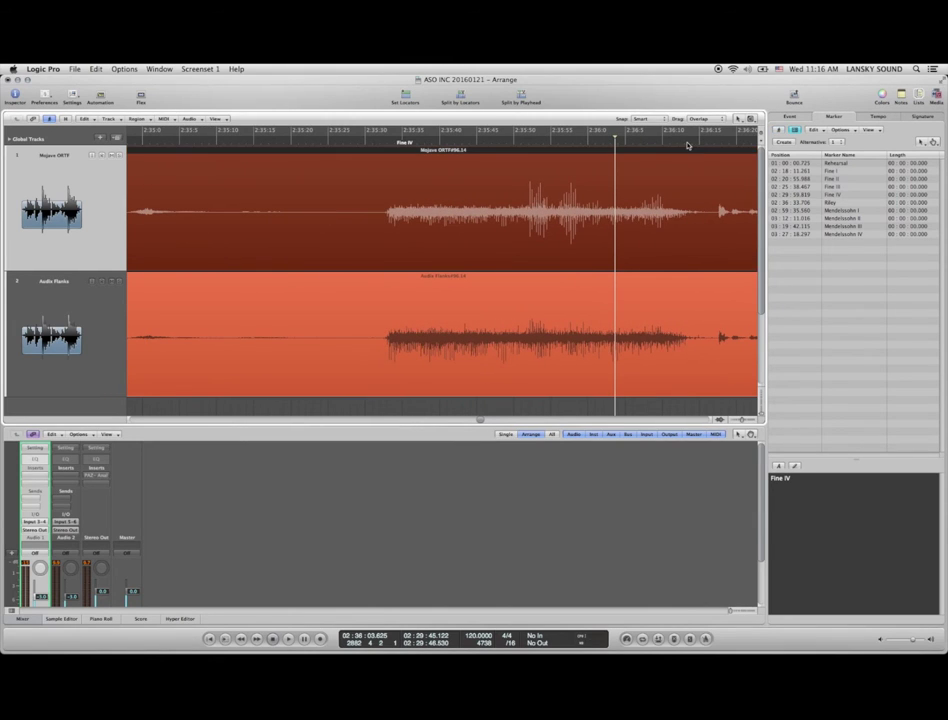
click(689, 141)
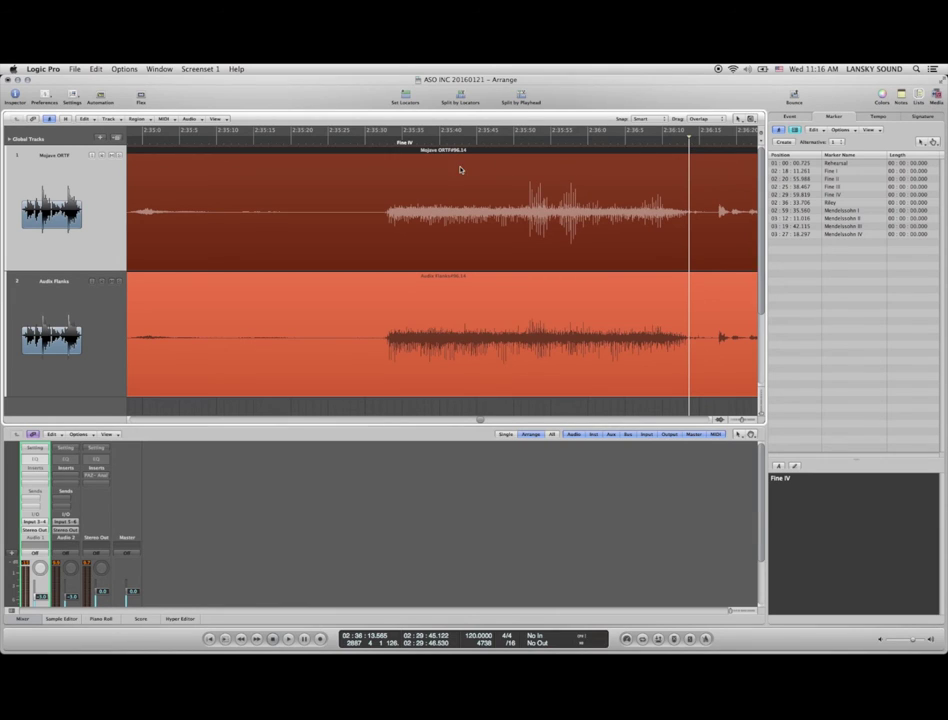
click(388, 141)
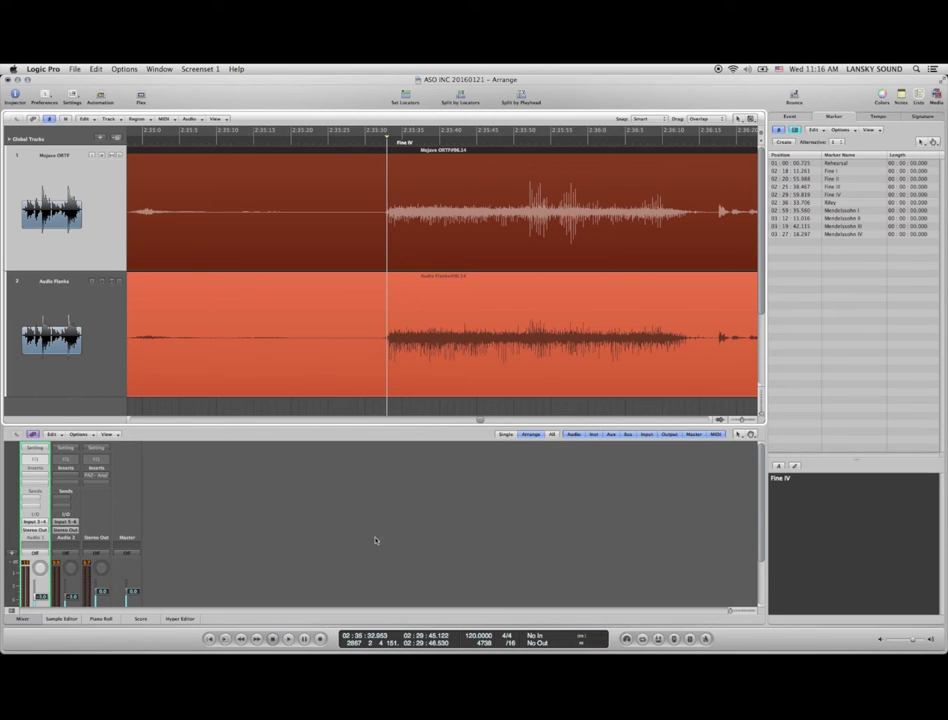
- Split the Fine IV regions on both tracks at 02:35:57.347, within the applause
click(589, 143)
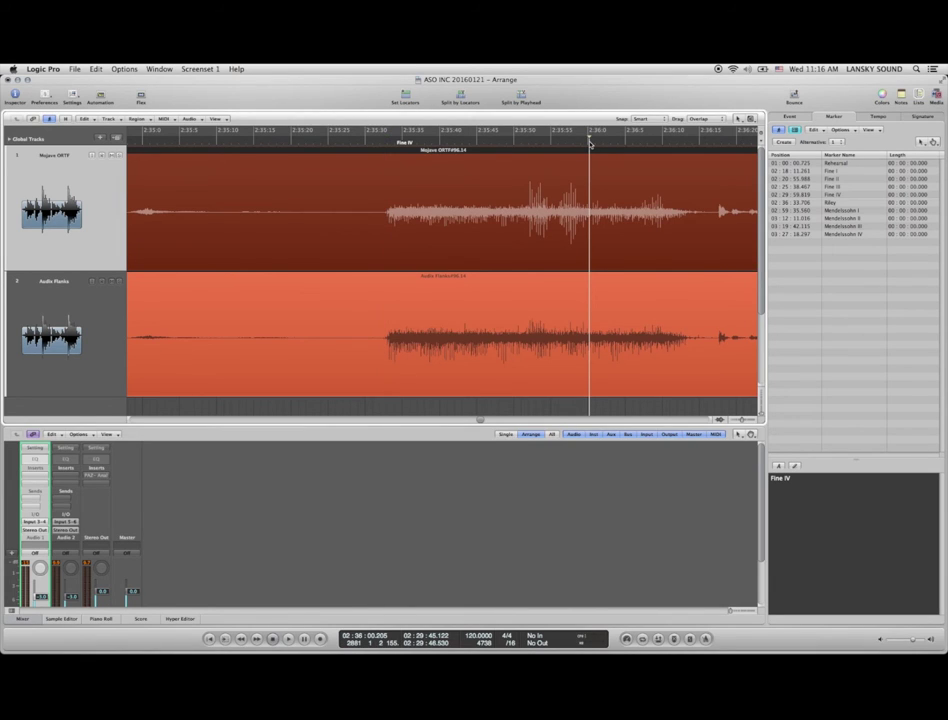
click(591, 143)
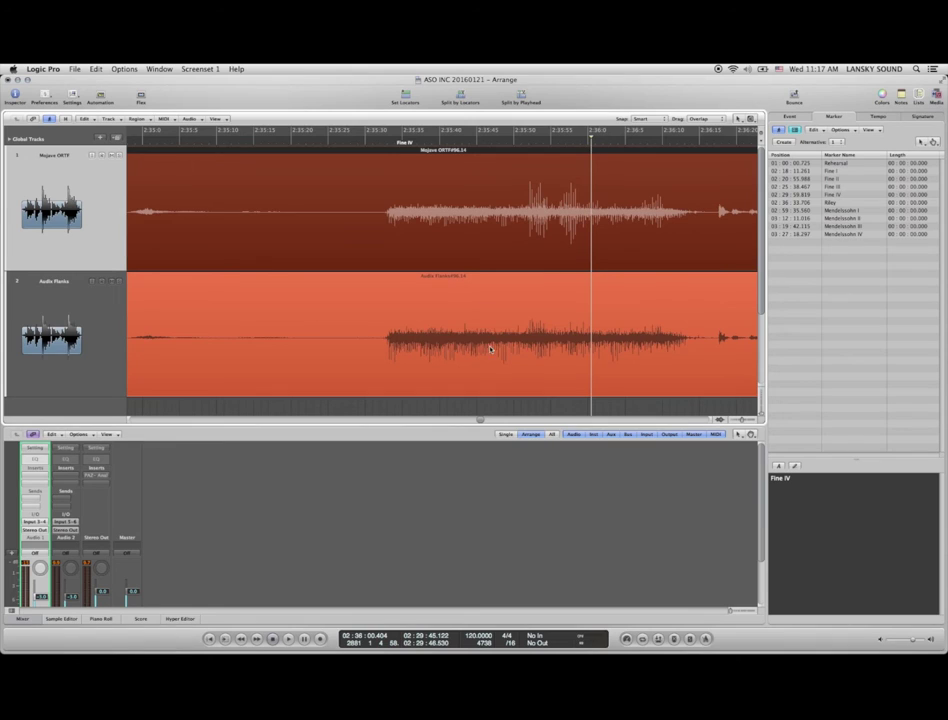
click(607, 254)
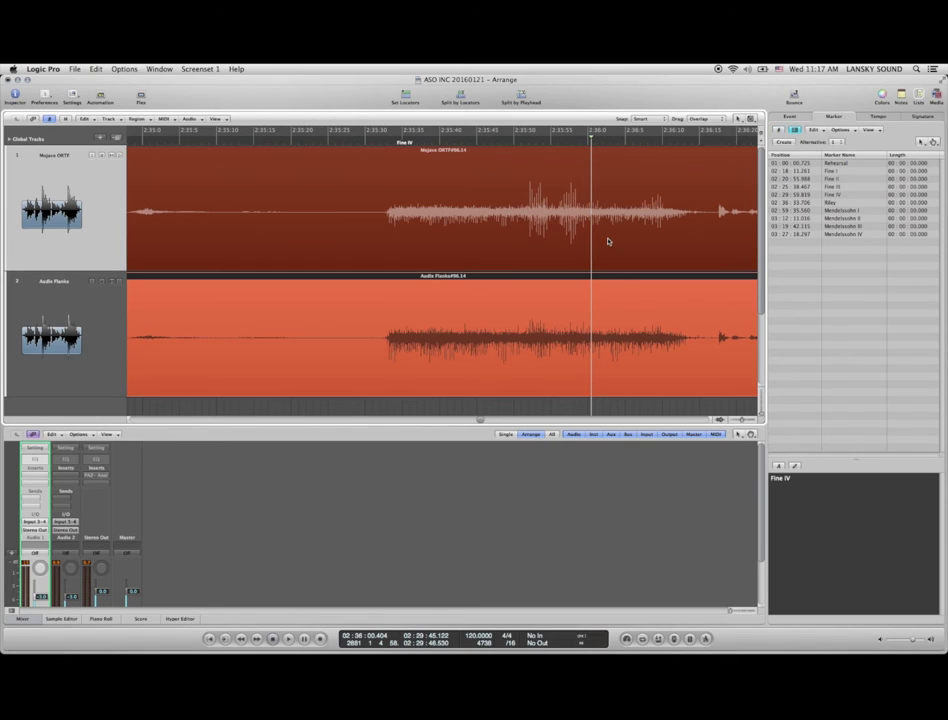
click(587, 141)
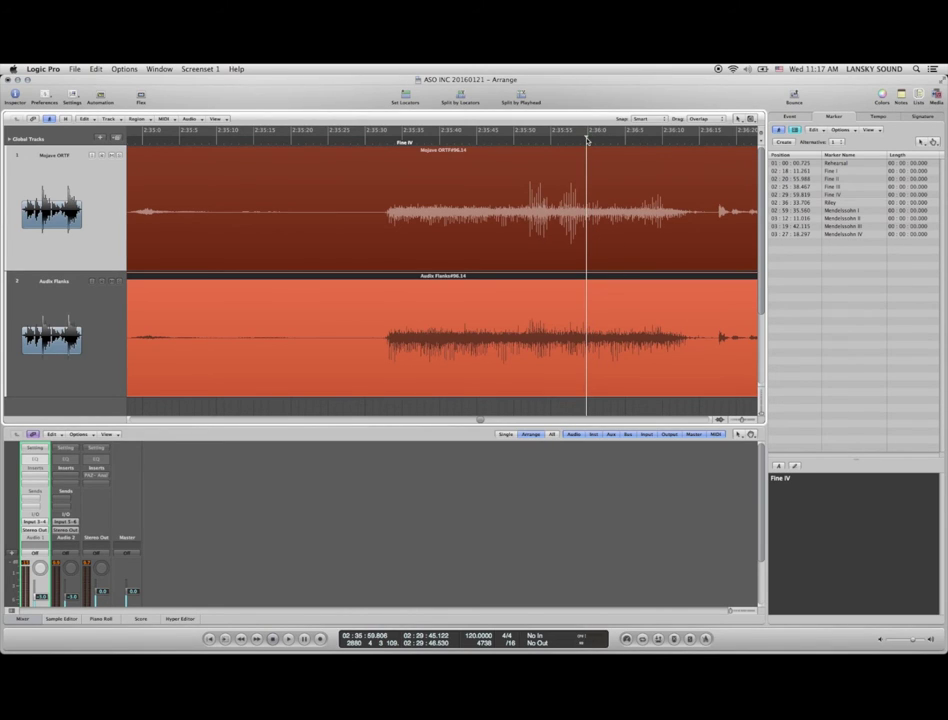
drag(587, 141, 567, 142)
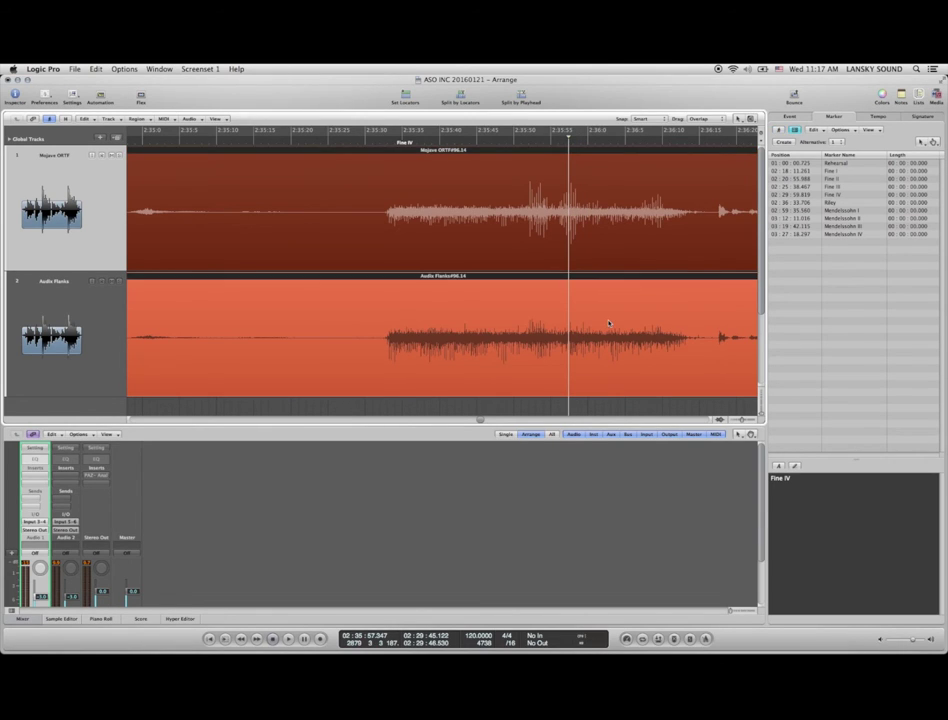
key(ctrl+backslash)
scroll(609, 323, right, 5)
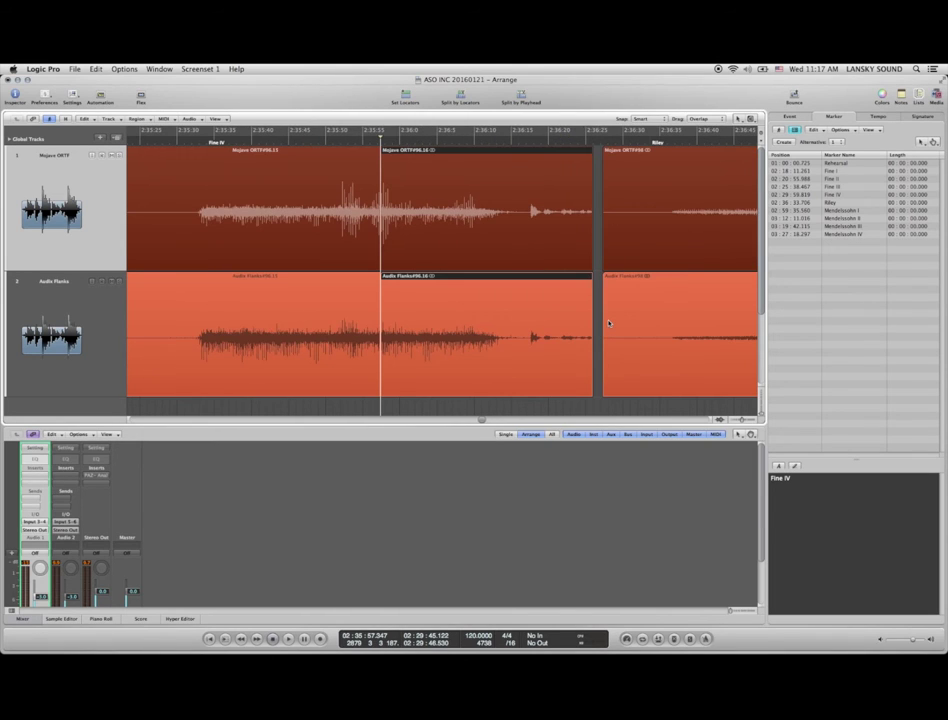
- Audition the split-off end of Fine IV before the Riley marker and delete those regions from both tracks
double_click(532, 142)
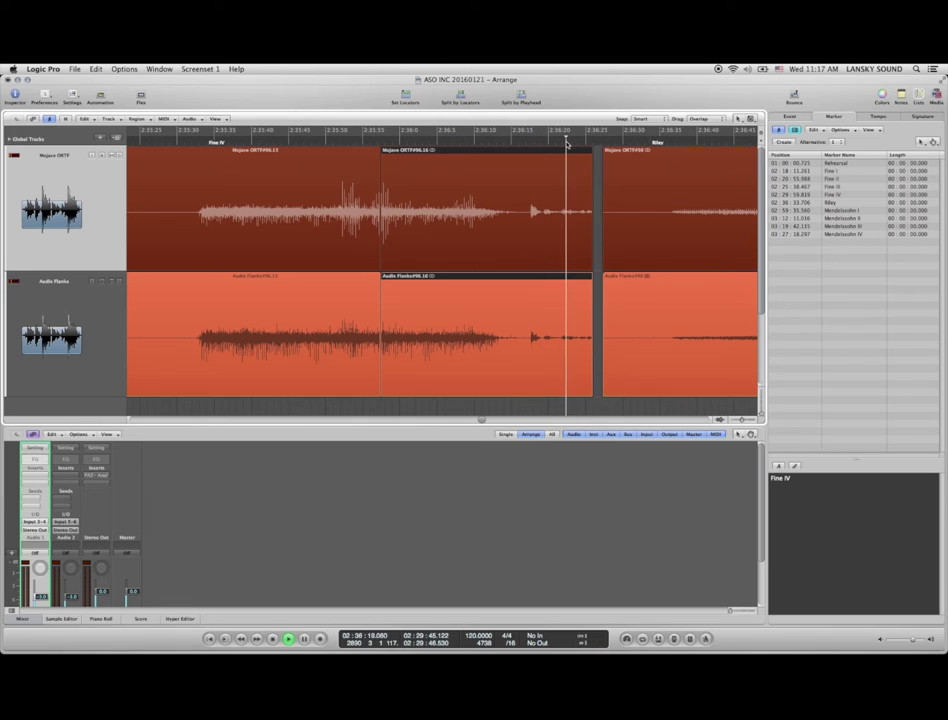
click(466, 142)
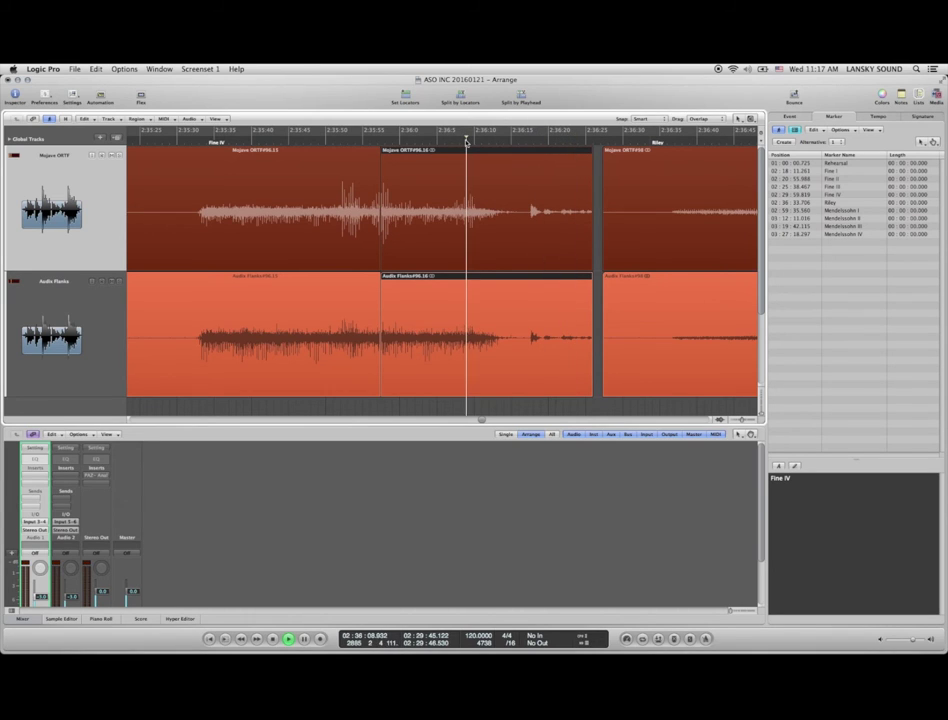
click(468, 142)
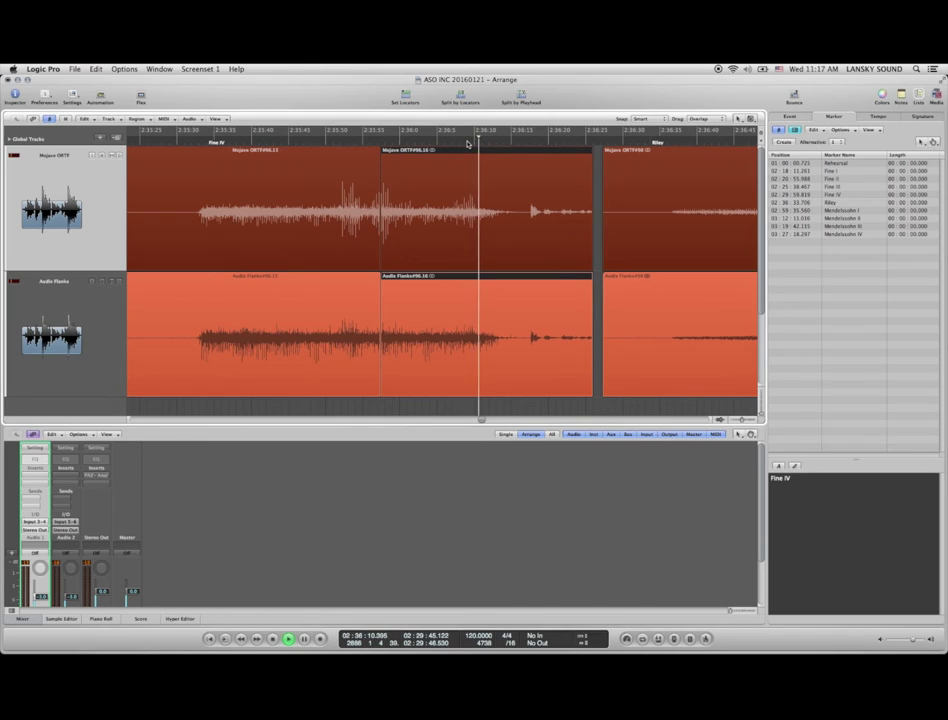
click(468, 142)
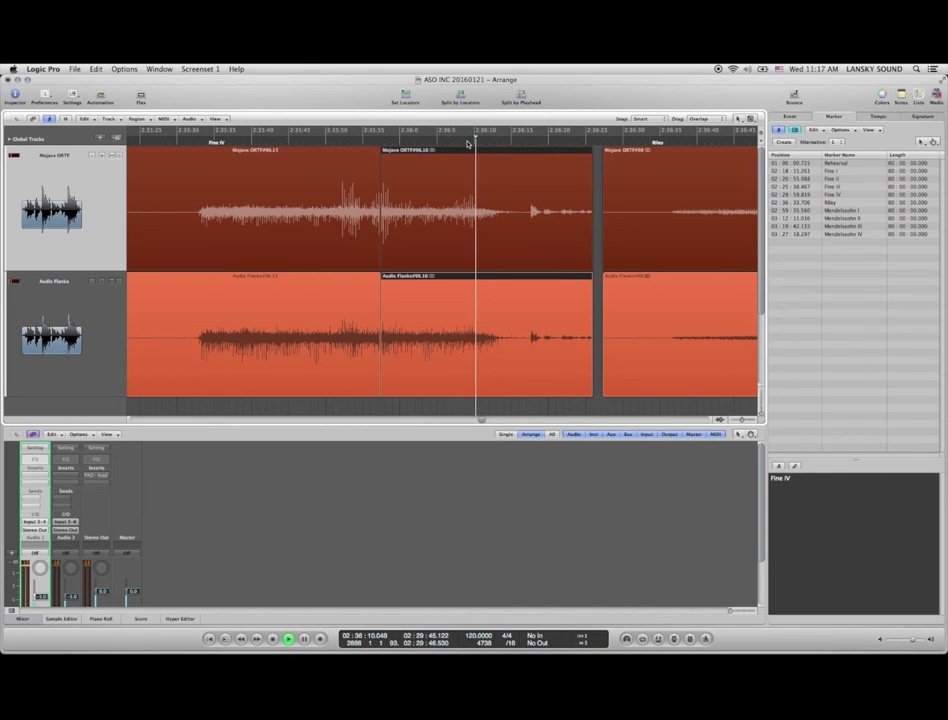
key(space)
key(Delete)
scroll(387, 207, left, 5)
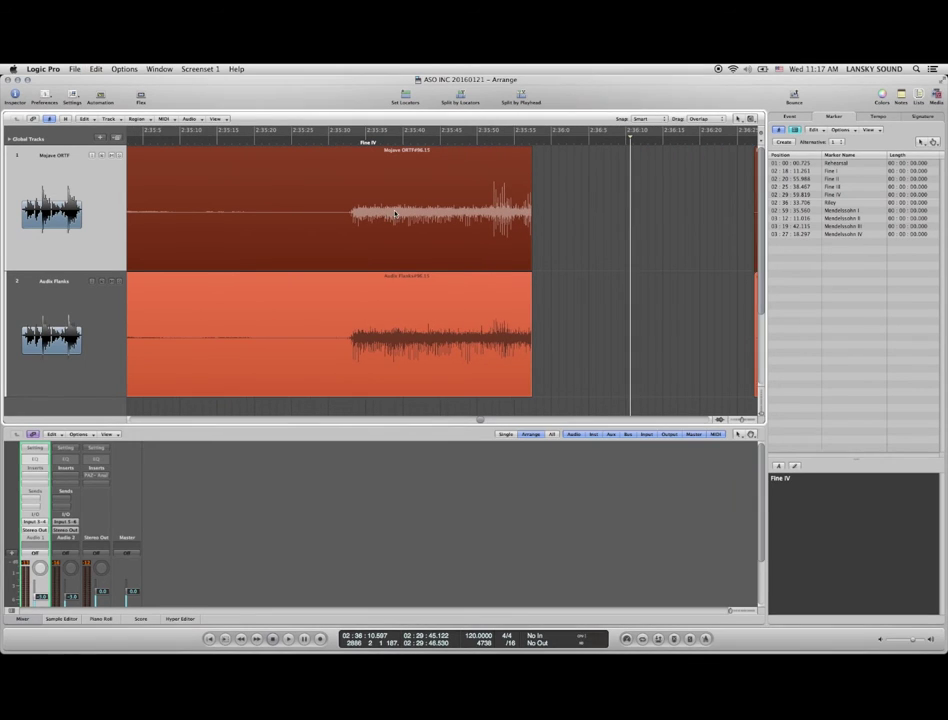
scroll(390, 214, left, 2)
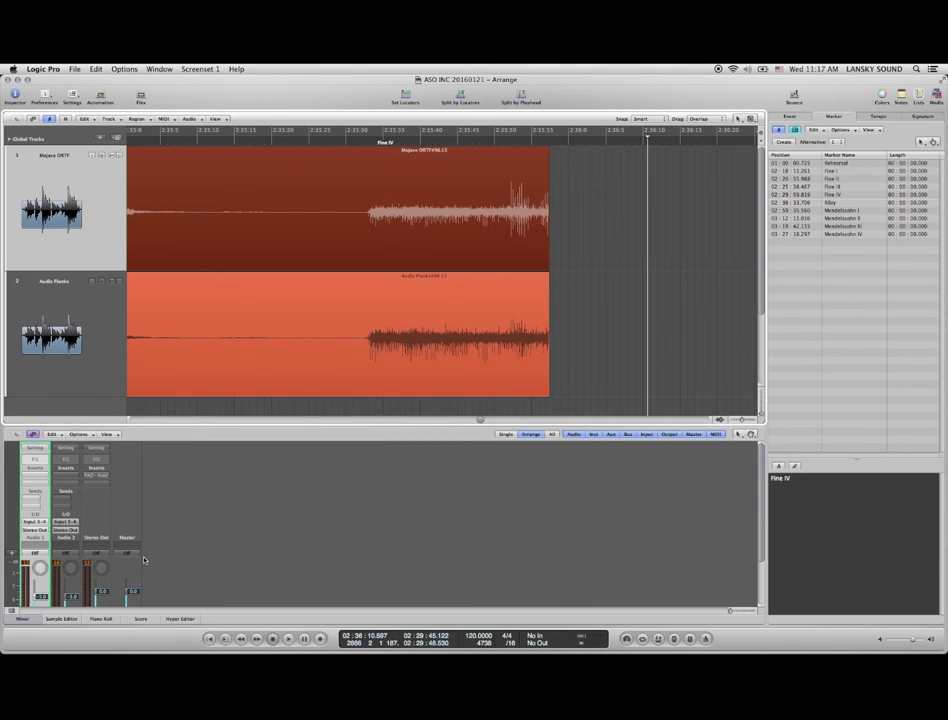
- Color the Output channel strip in the mixer black
scroll(144, 560, down, 3)
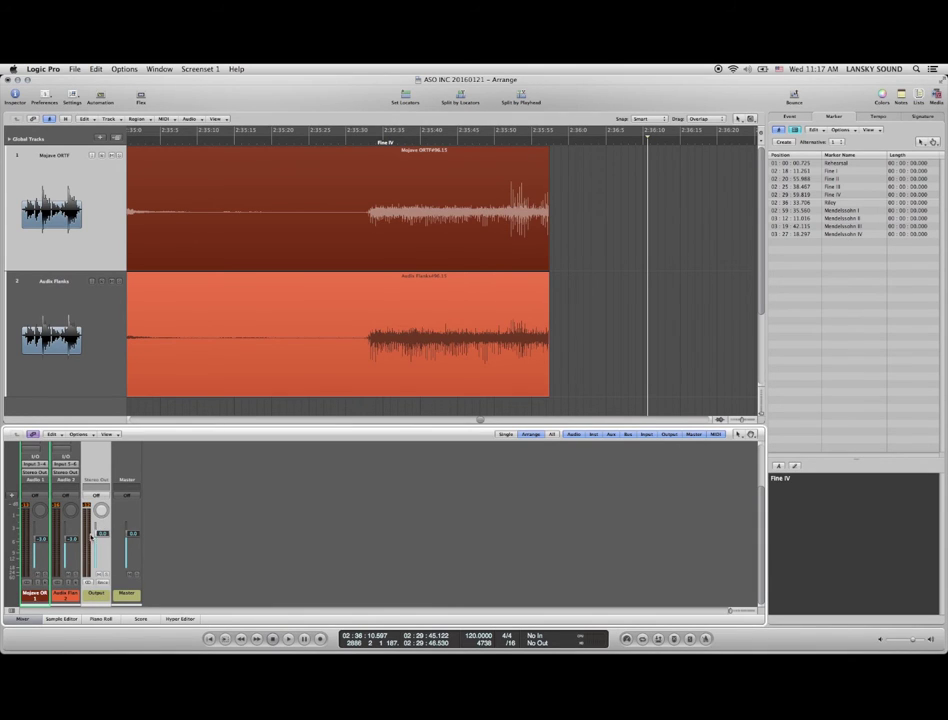
double_click(97, 596)
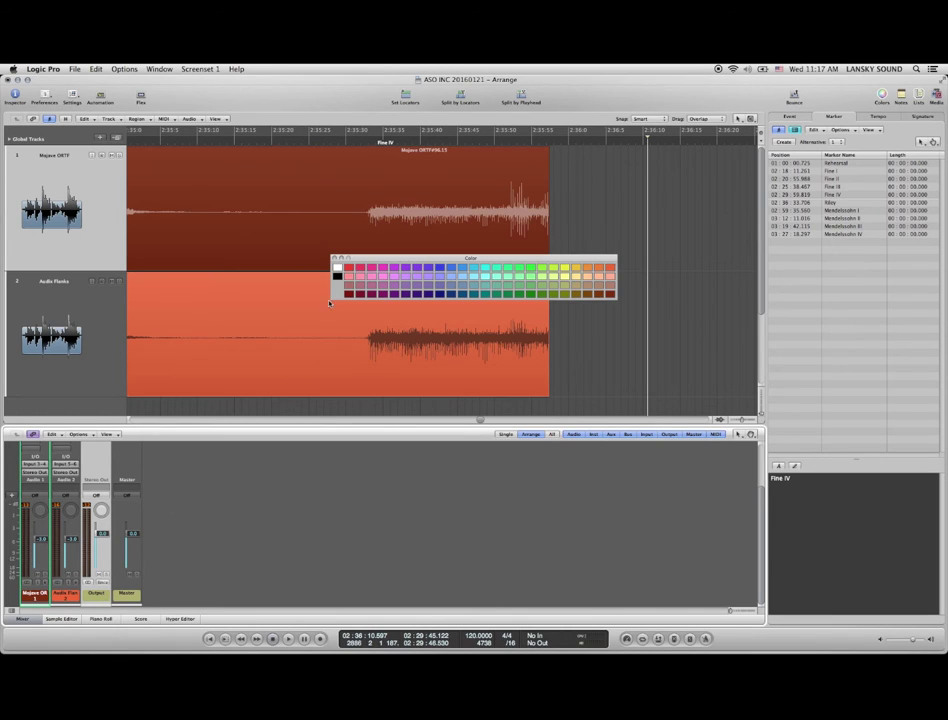
click(338, 276)
click(335, 258)
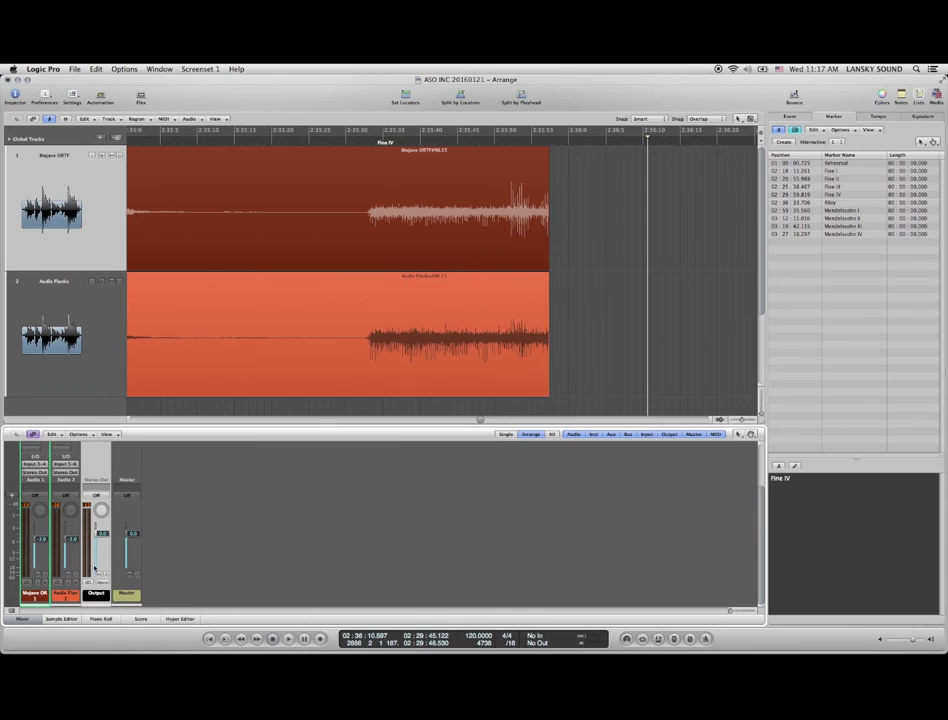
- Create an arrange track for the Output channel and give it the reel-to-reel tape machine icon
right_click(93, 597)
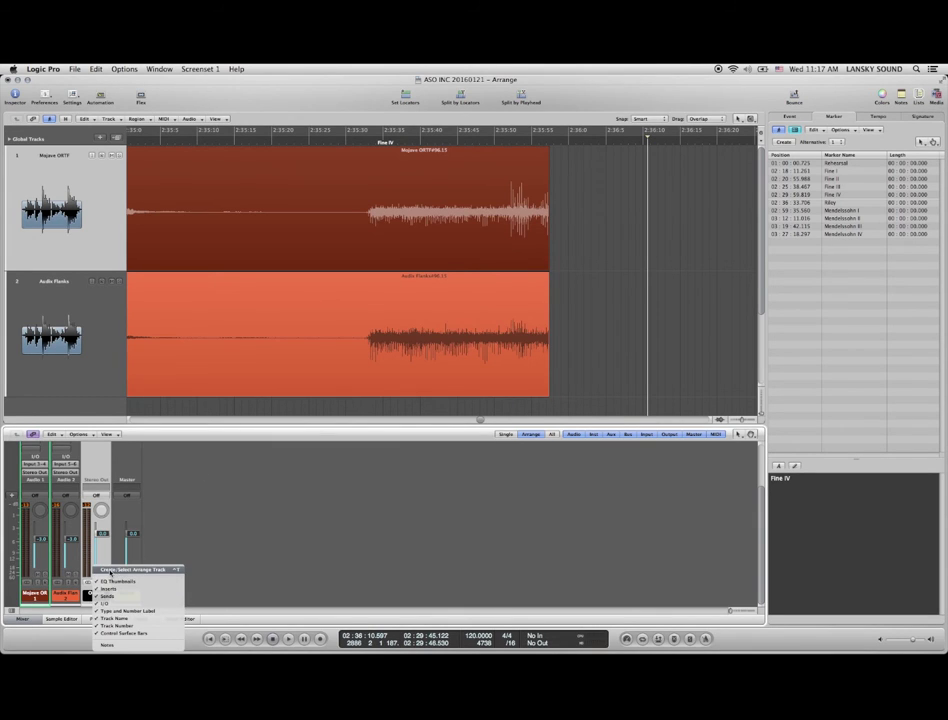
click(166, 570)
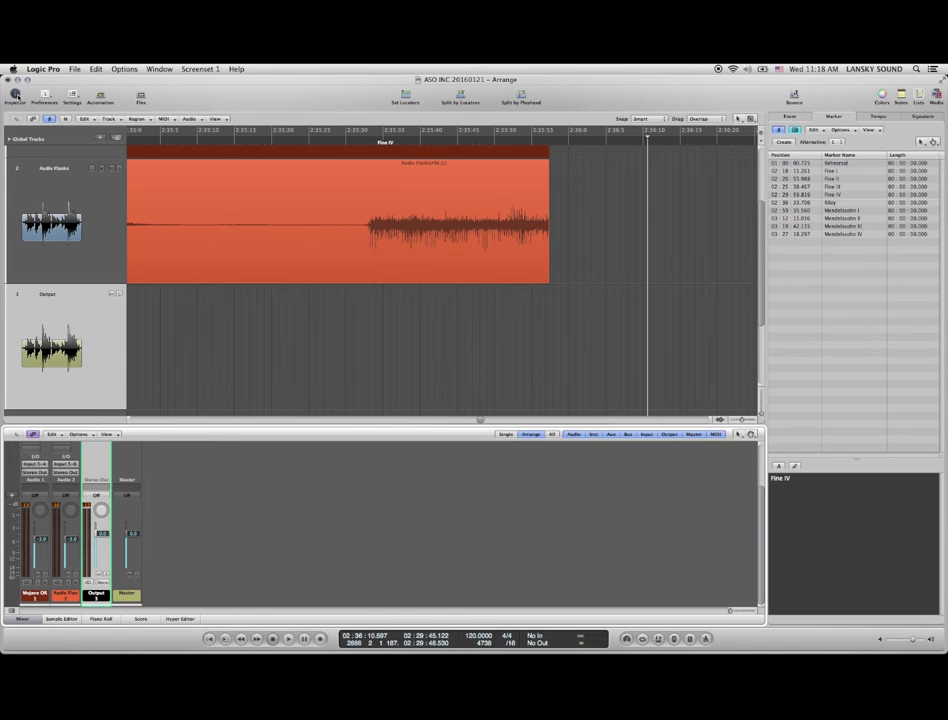
click(14, 96)
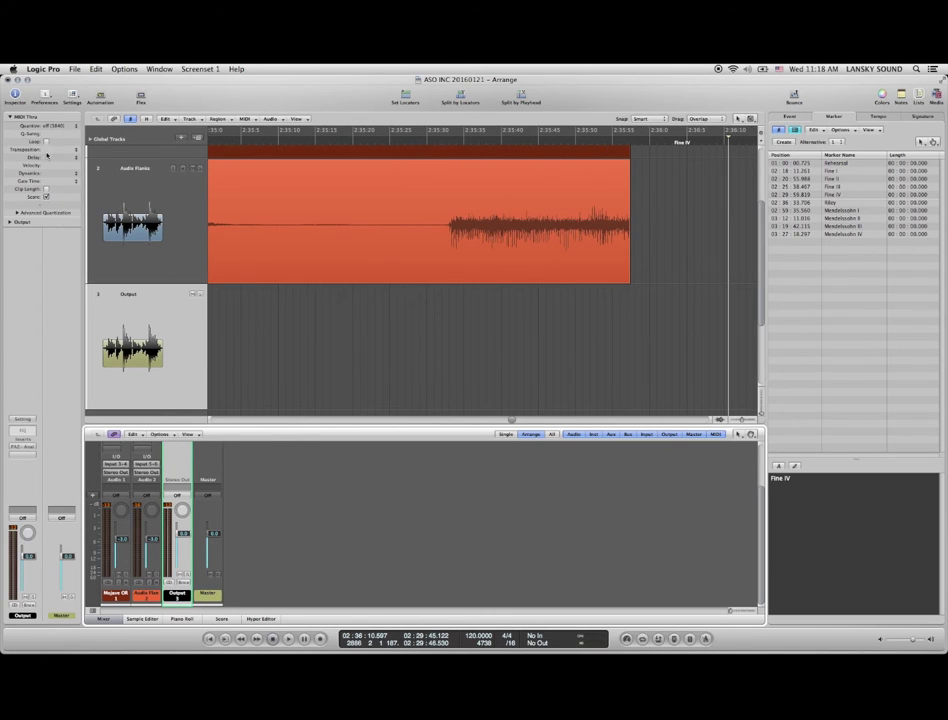
click(9, 222)
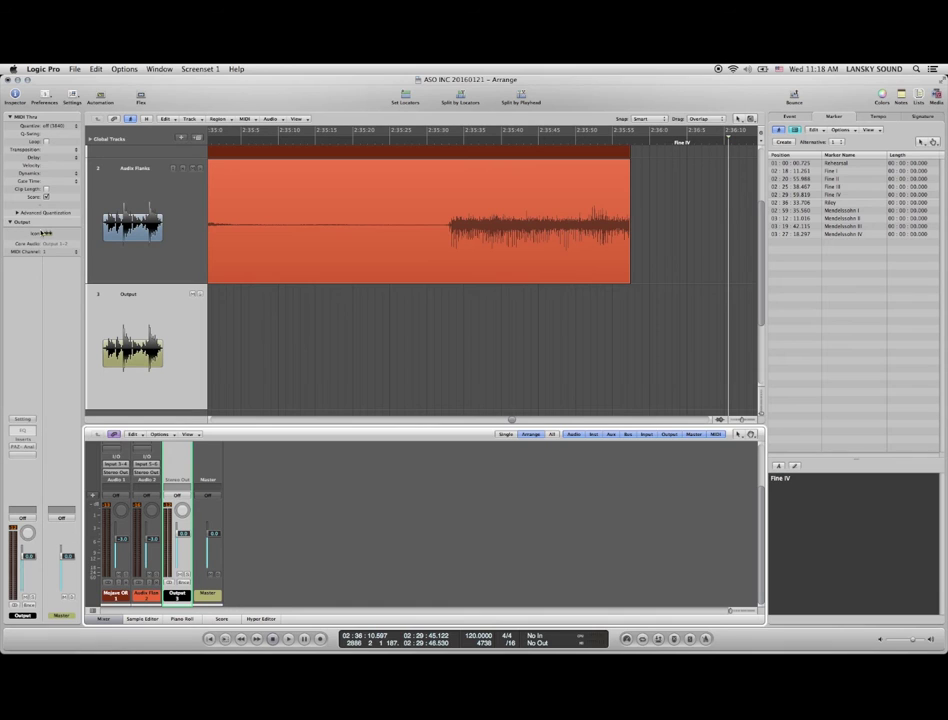
click(47, 234)
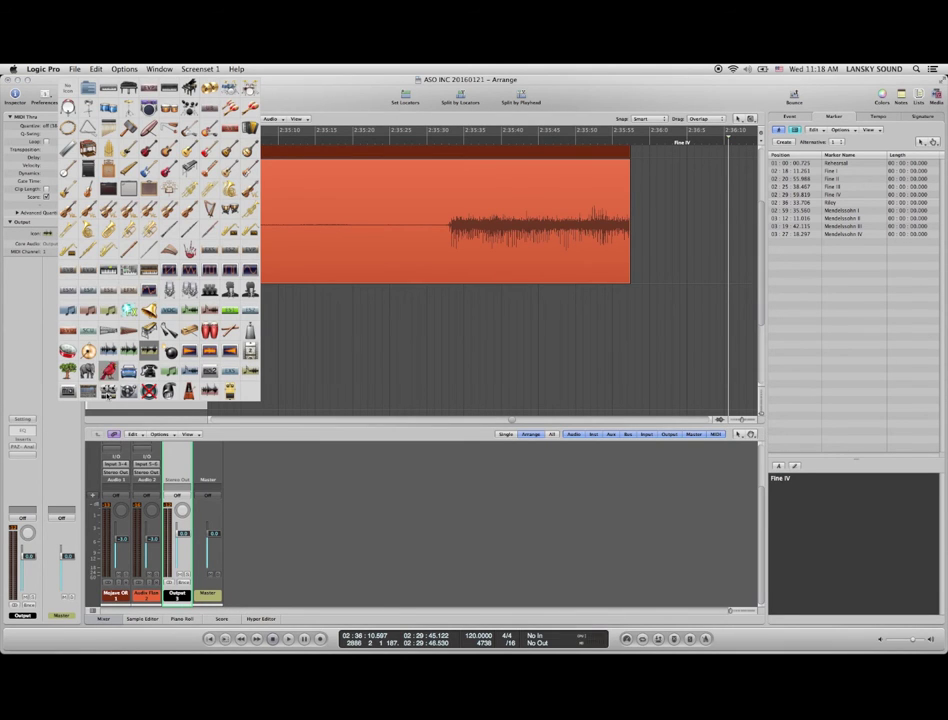
click(110, 389)
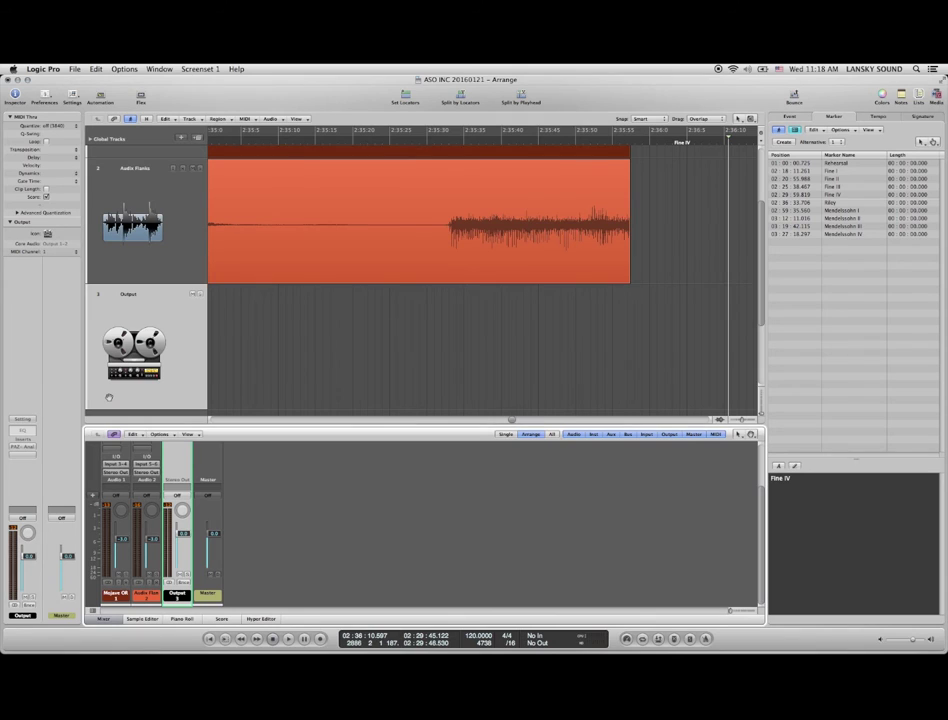
click(14, 93)
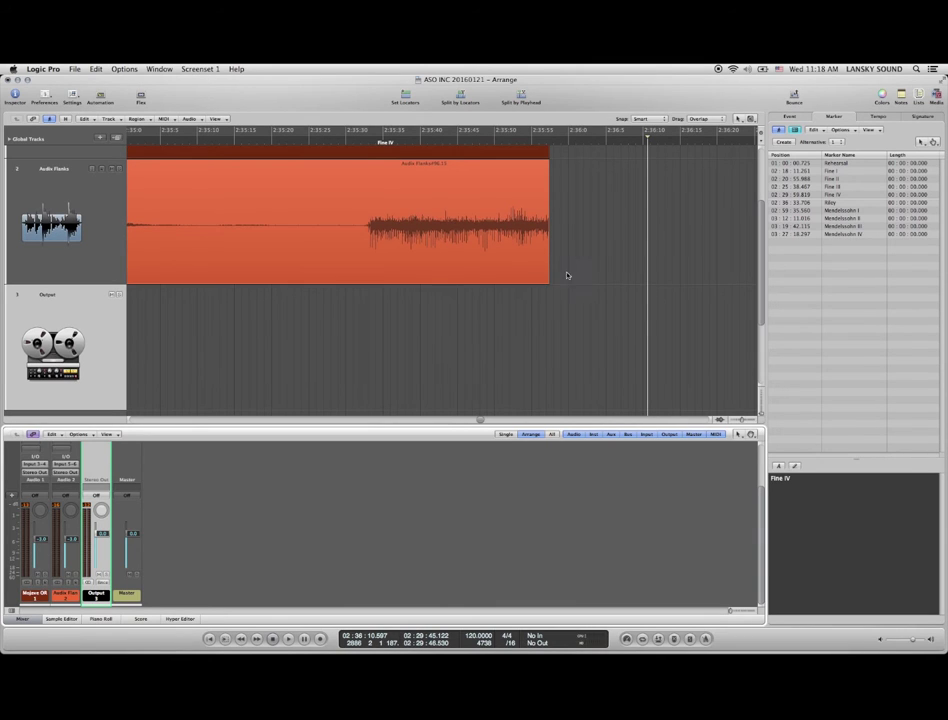
- Add fade-outs about 13 seconds long, starting at about 2:35:44, to the ends of the Fine IV regions on both audio tracks
scroll(573, 333, up, 3)
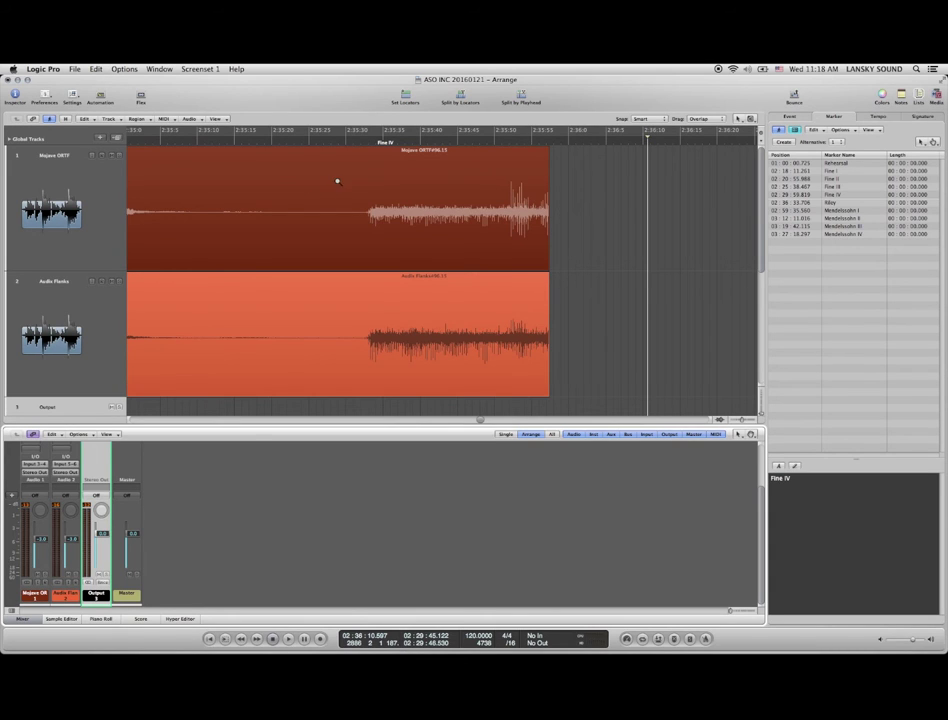
drag(336, 181, 581, 327)
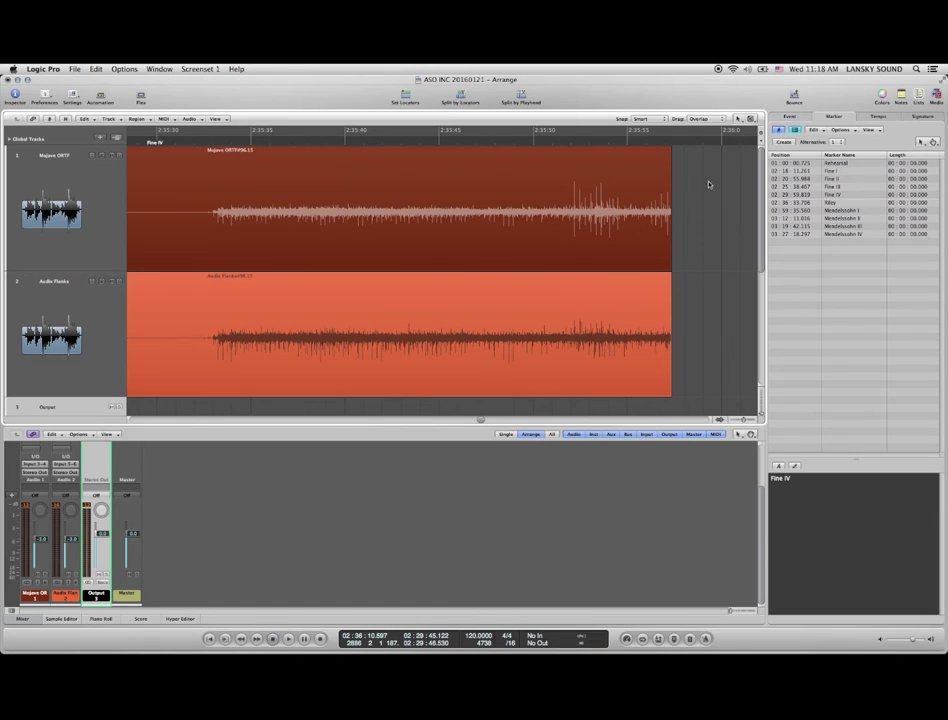
drag(708, 196, 428, 227)
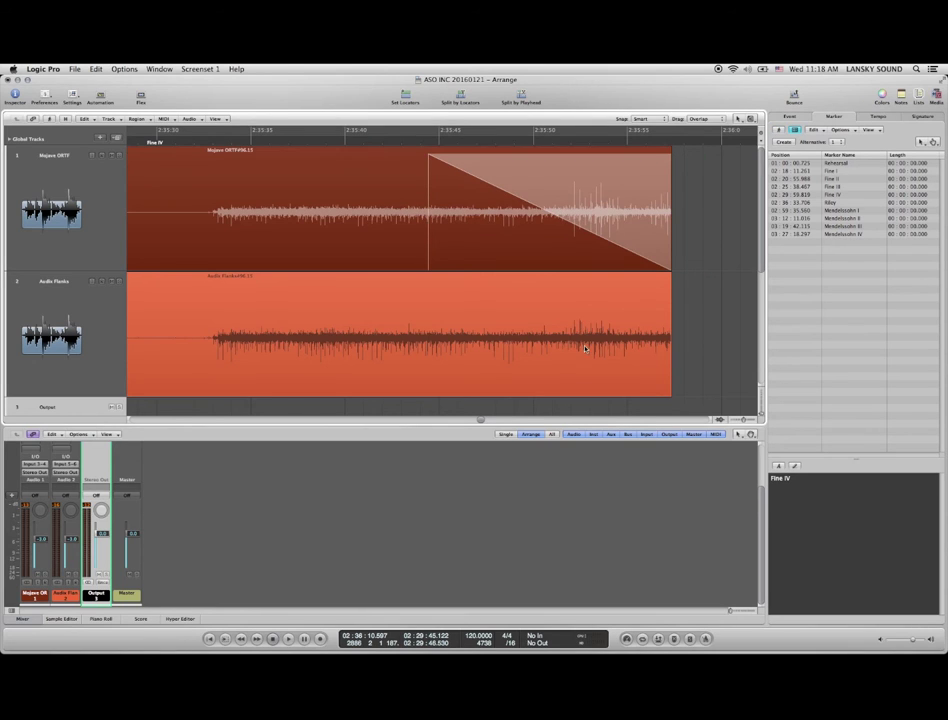
drag(696, 335, 428, 330)
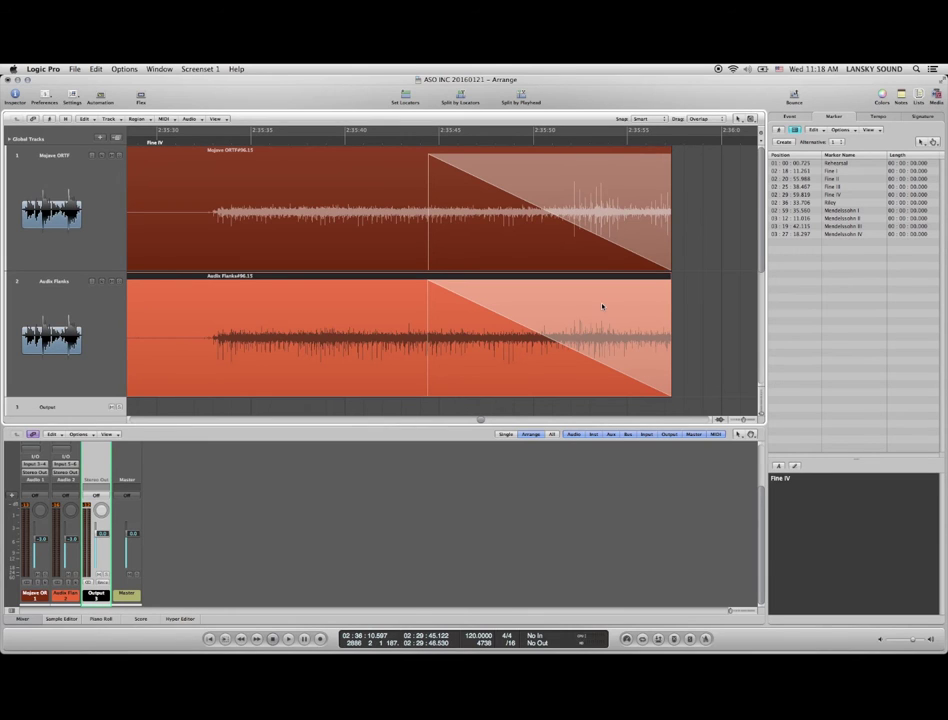
- Show track automation and add two 0.0 dB volume points on the Output track, just after the end of the Fine IV regions
scroll(600, 310, down, 5)
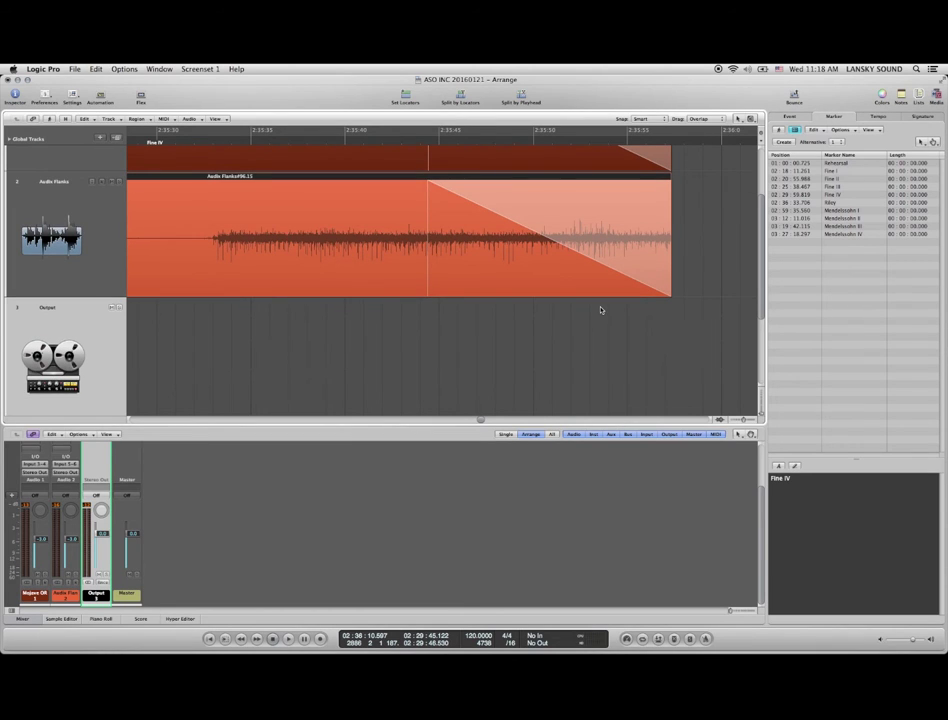
scroll(600, 310, up, 5)
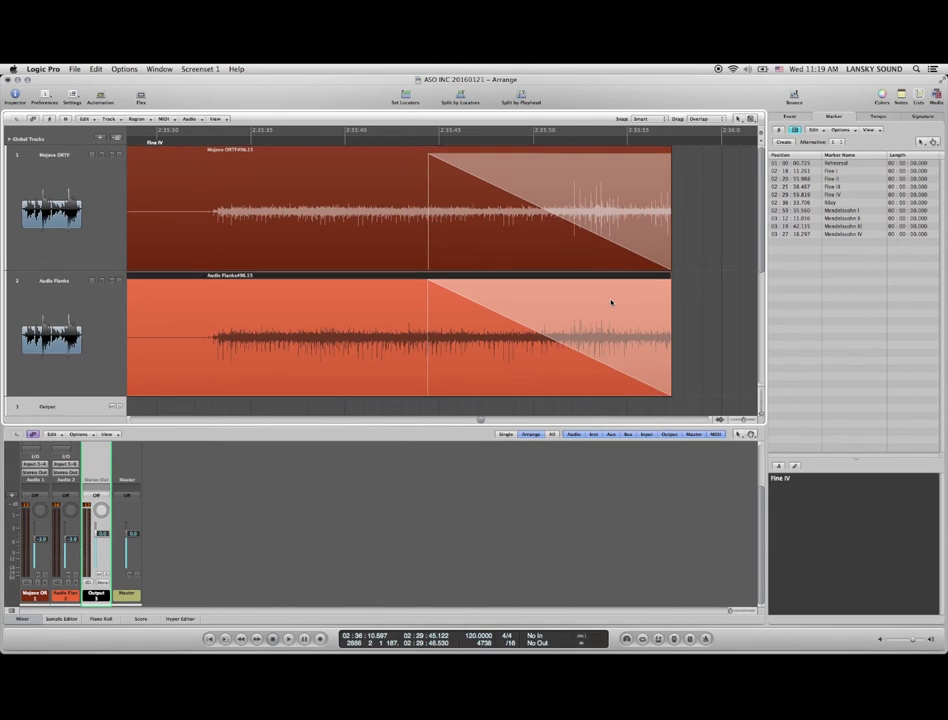
scroll(614, 300, down, 1)
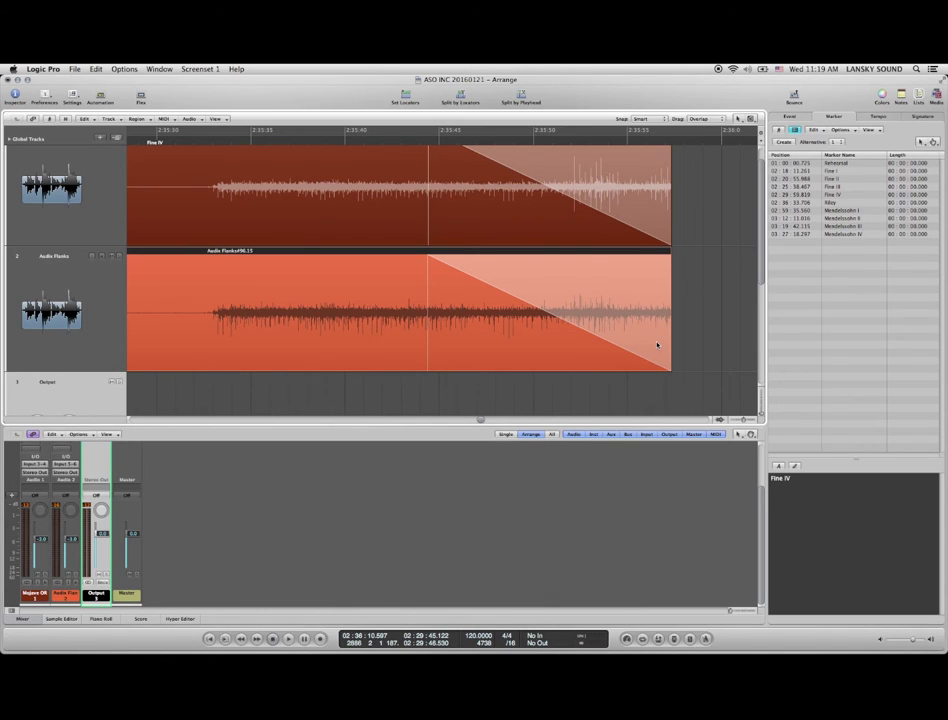
scroll(657, 345, down, 1)
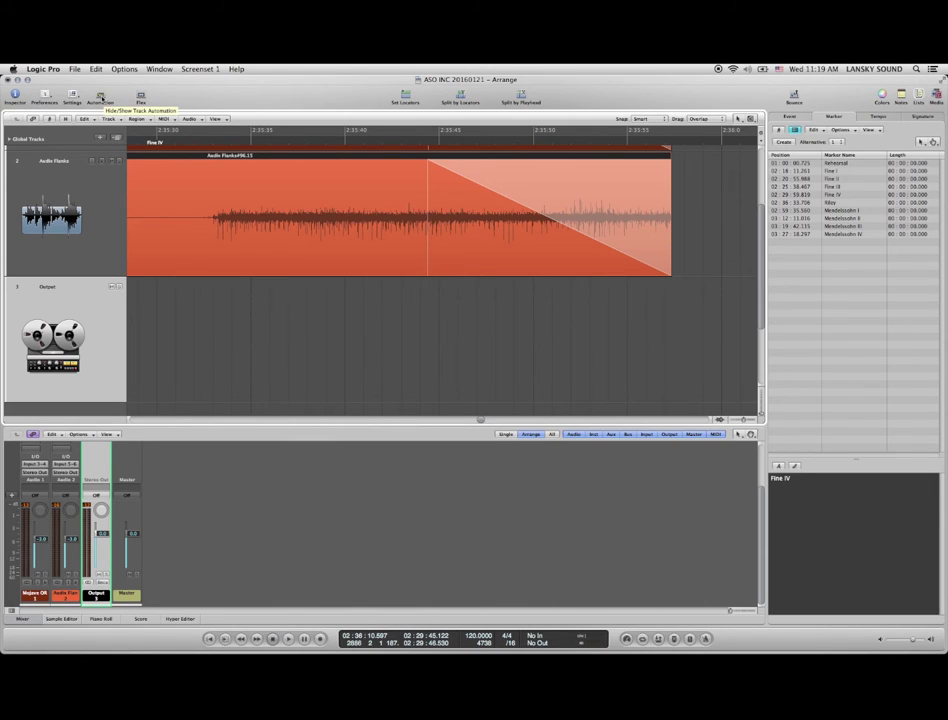
click(100, 97)
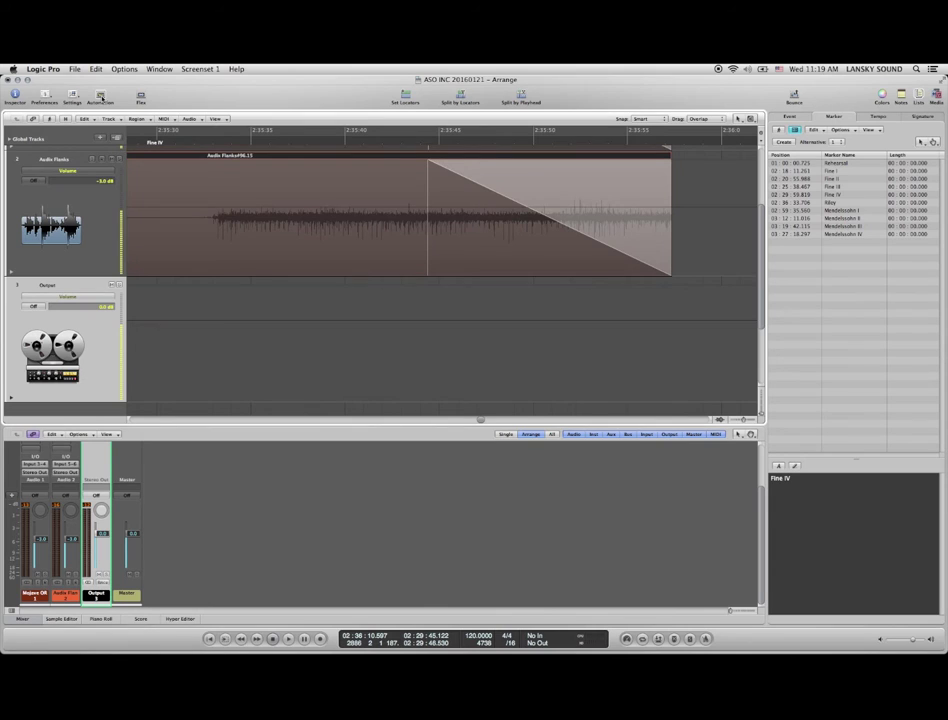
click(100, 97)
click(100, 97)
key(a)
key(a)
click(703, 321)
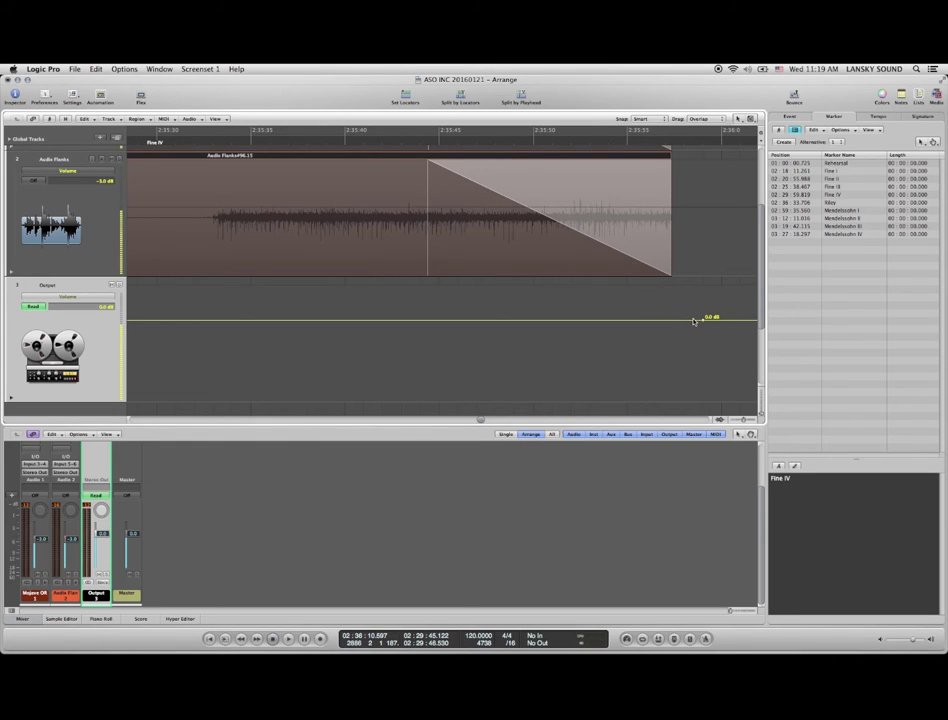
click(696, 320)
- Add 0.0 dB volume points on the Output track at the Fine IV region end, 02:35:57.339, and at about 02:35:55
drag(695, 271, 625, 297)
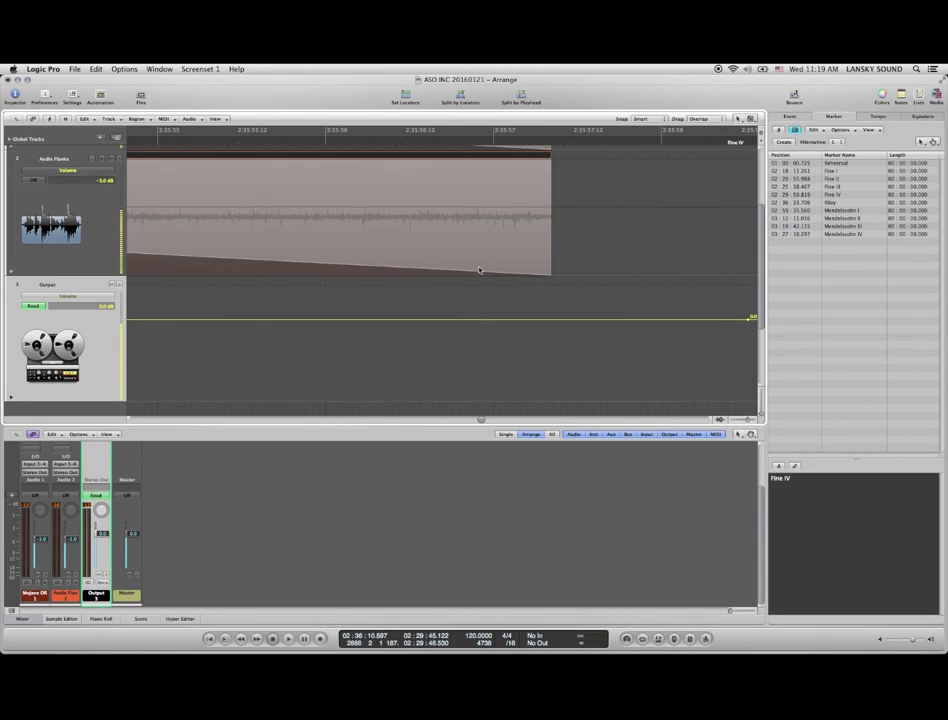
scroll(480, 272, left, 2)
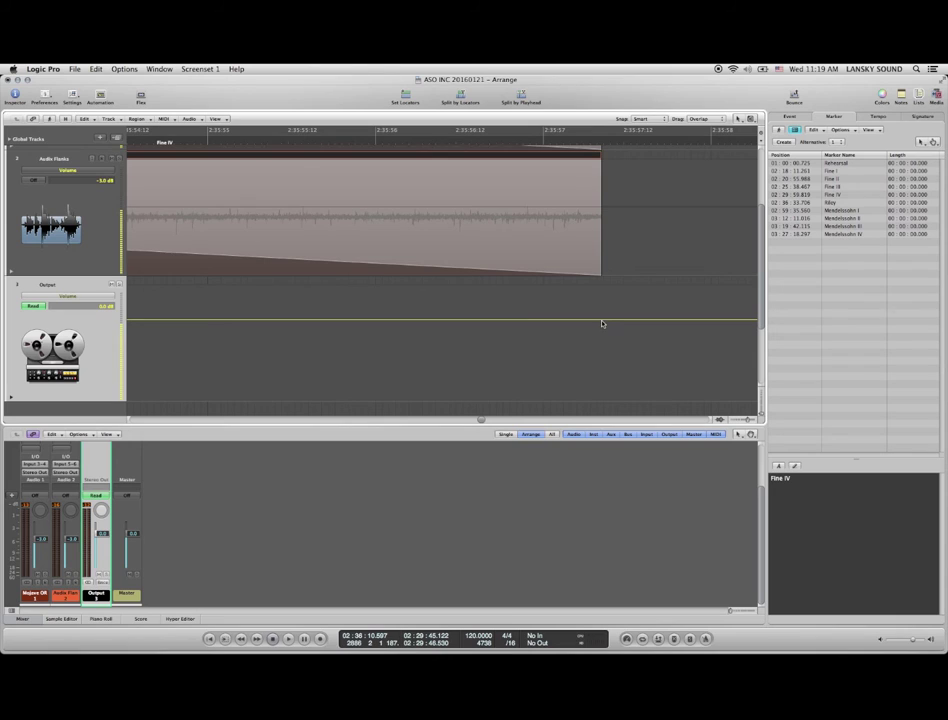
mouse_move(601, 319)
mouse_down()
mouse_move(588, 319)
mouse_move(601, 319)
mouse_up()
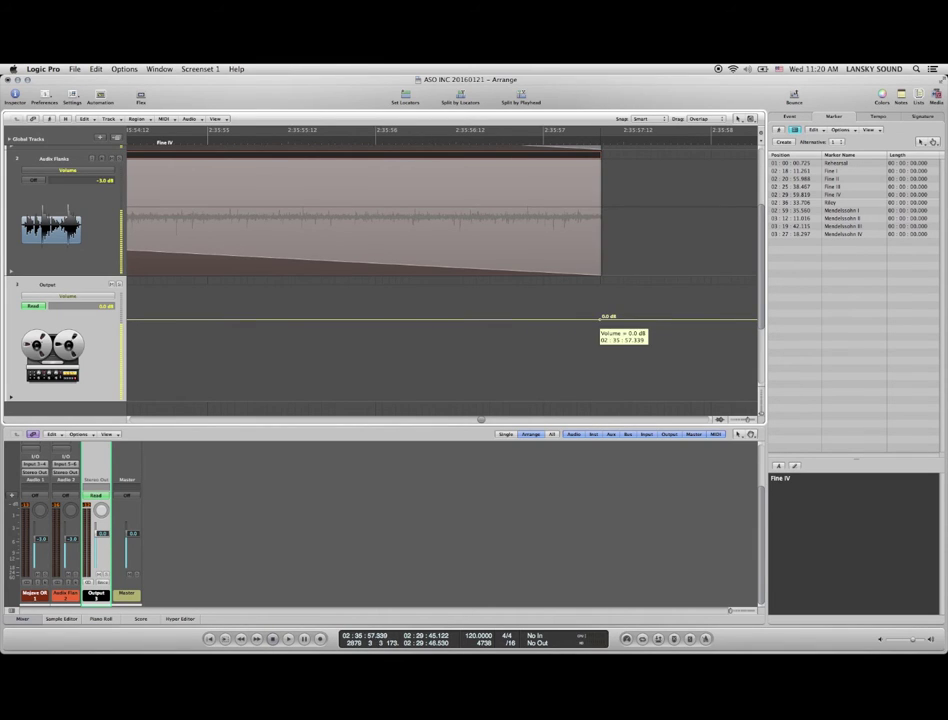
drag(600, 319, 600, 319)
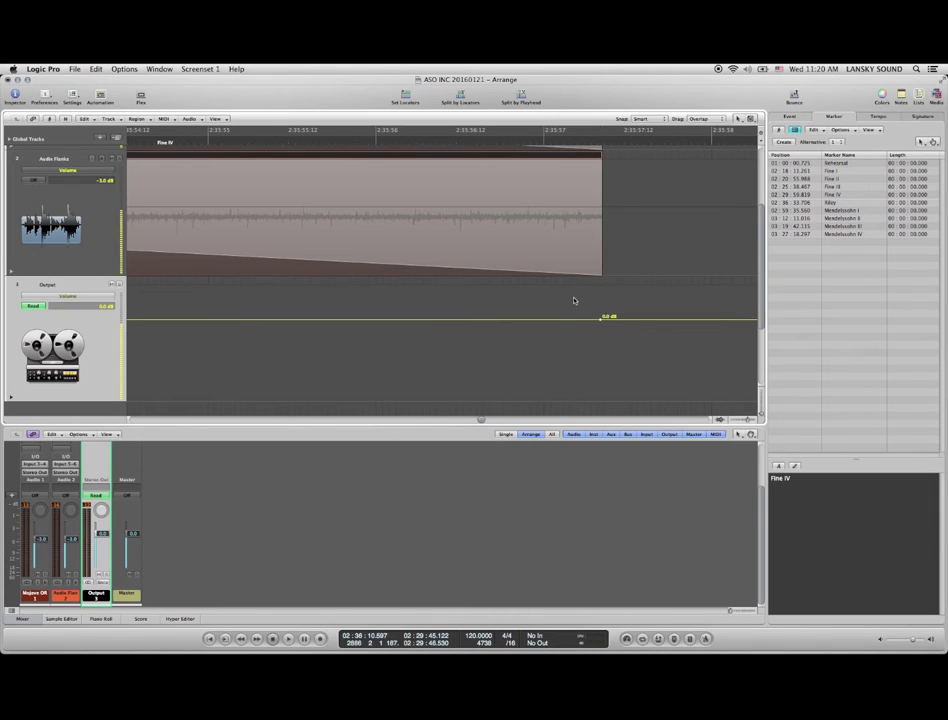
scroll(568, 280, left, 3)
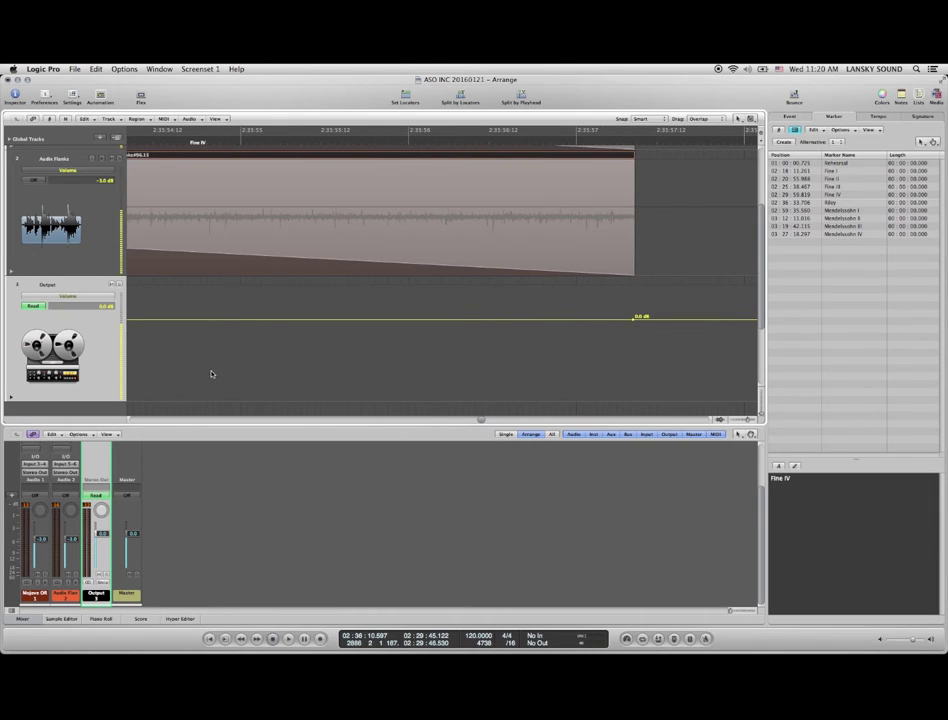
click(242, 319)
key(ctrl+Left)
scroll(599, 328, right, 3)
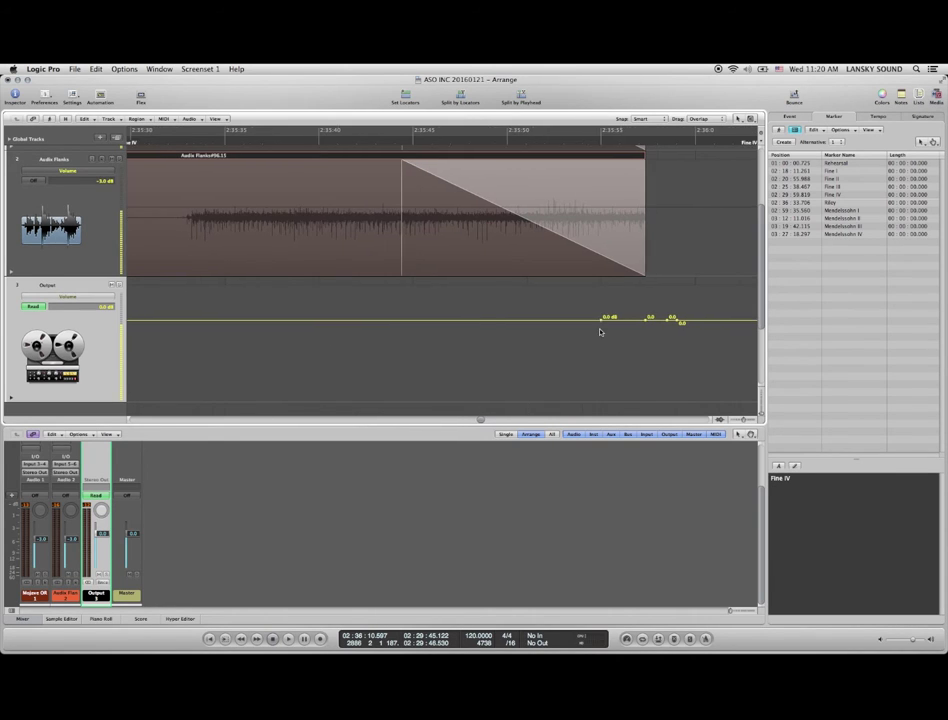
- Lower the Output volume line between the Fine IV region end and the next point to −∞ dB, ramping on both sides
drag(529, 271, 677, 343)
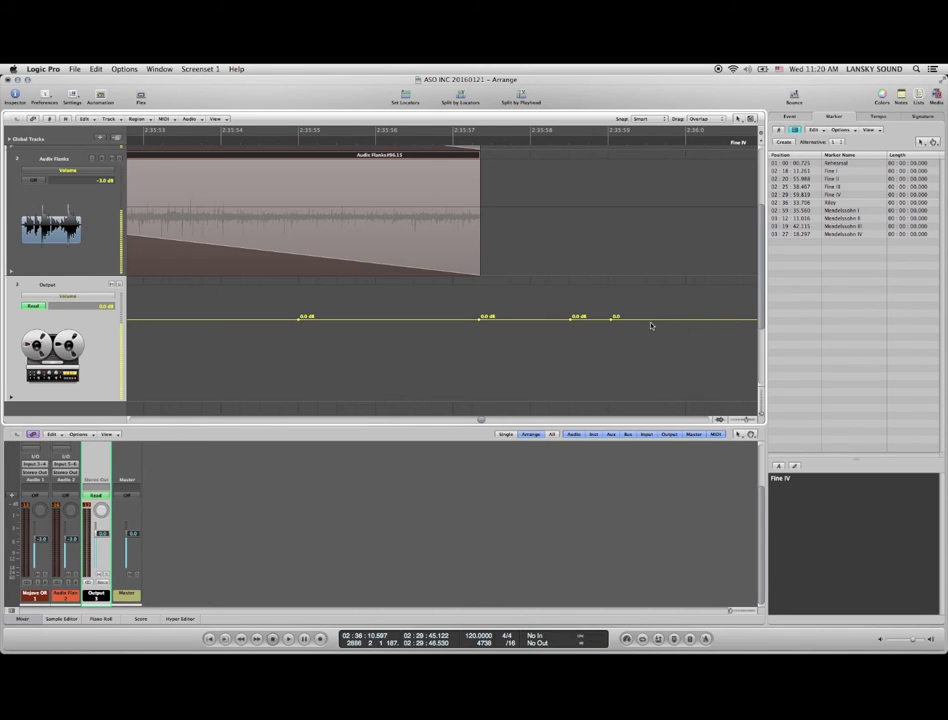
click(530, 321)
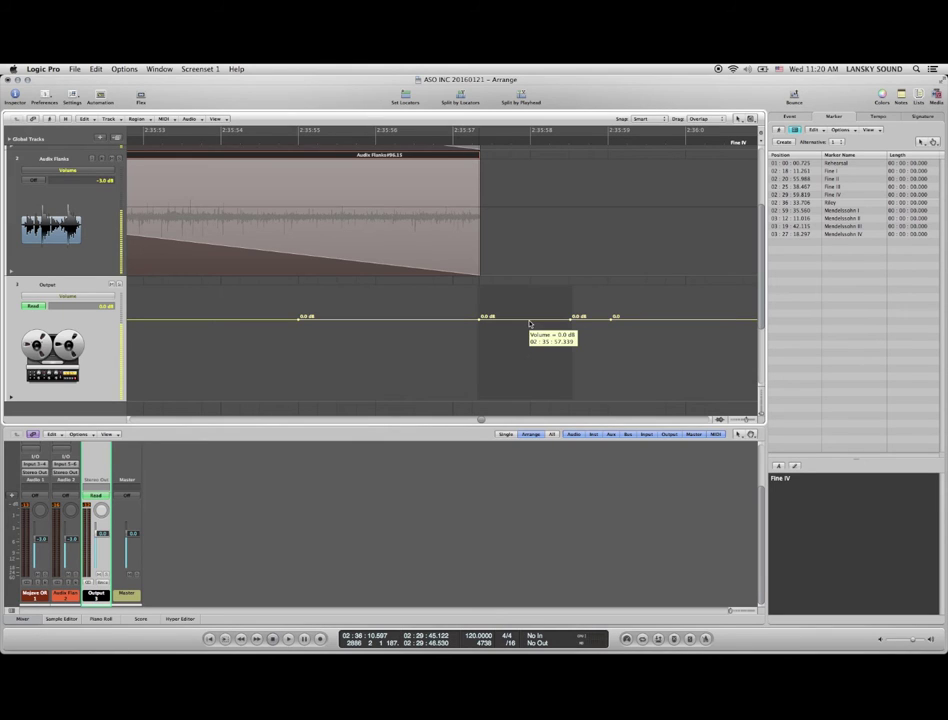
drag(530, 324, 533, 425)
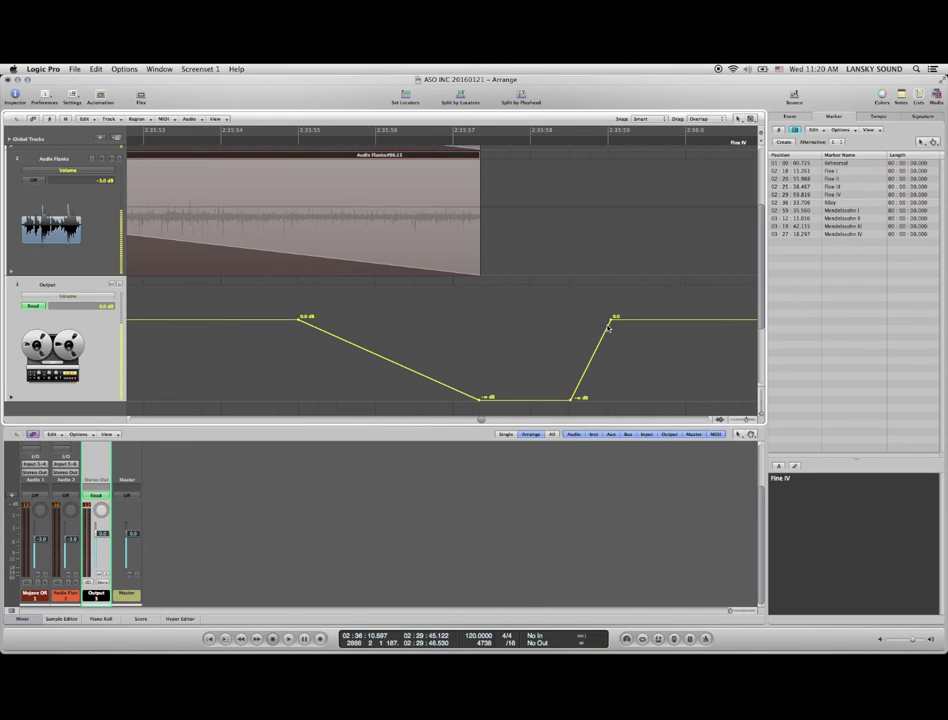
- Play from 02:35:54.292 through the gap after Fine IV to check the Output volume fade
click(241, 139)
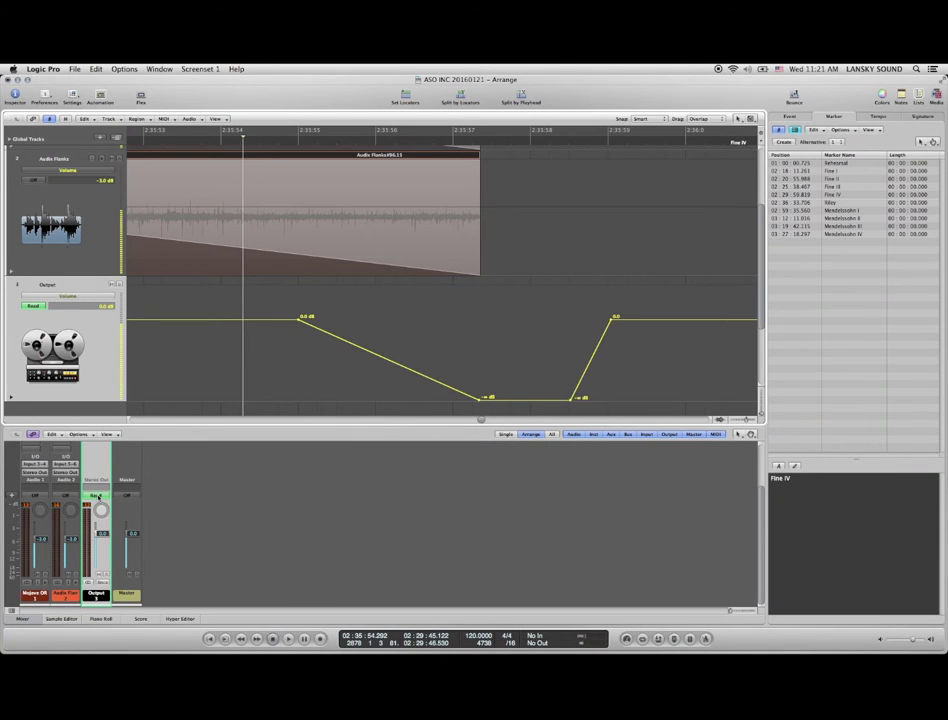
key(space)
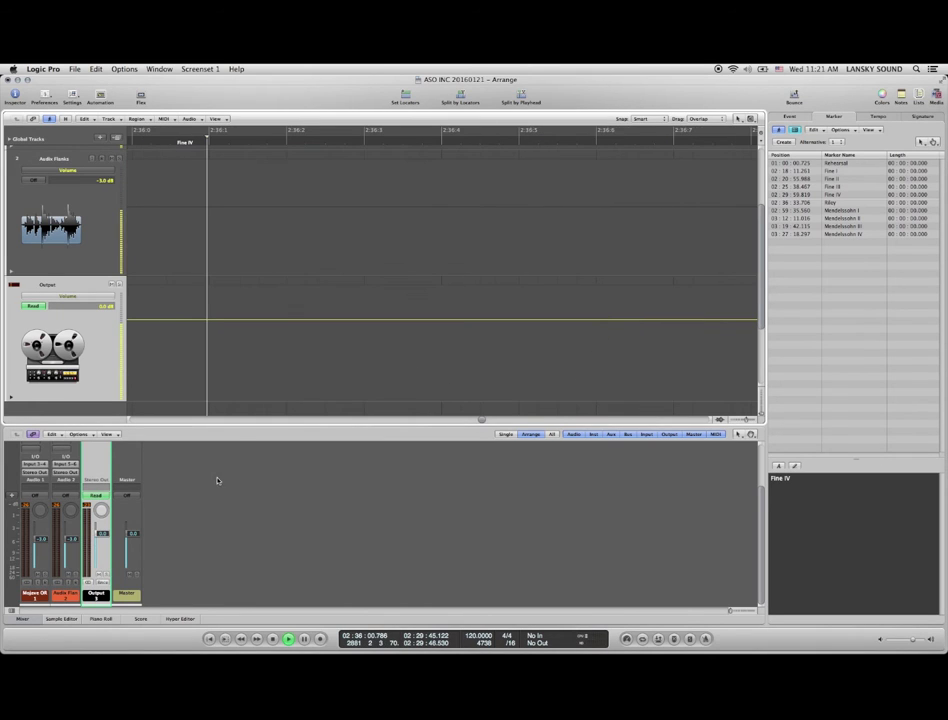
key(space)
- Hide the track automation and return to the overview of all the pieces
key(z)
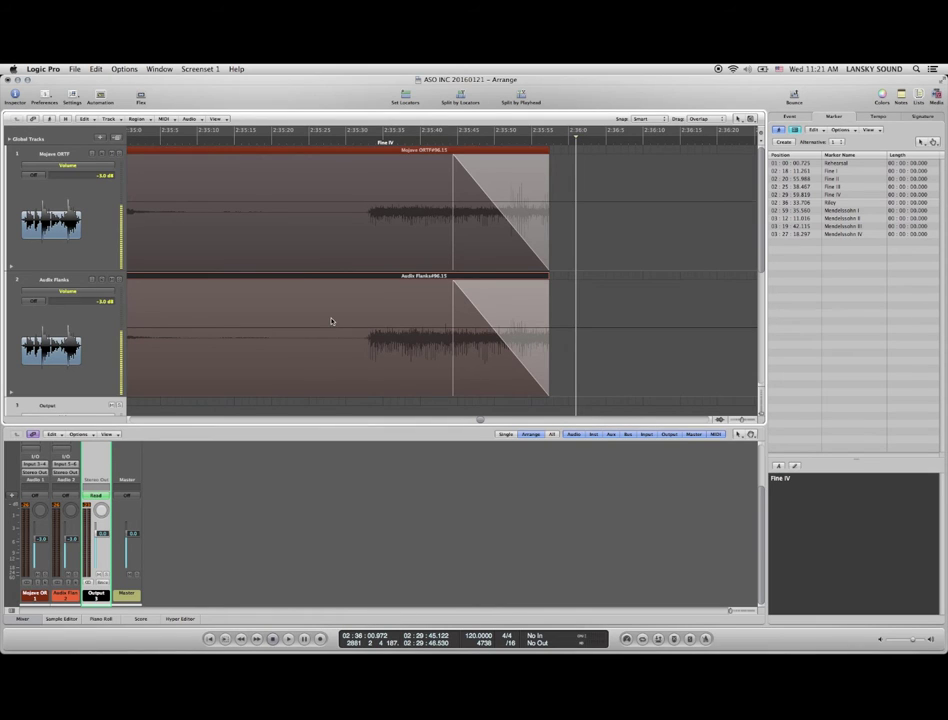
key(a)
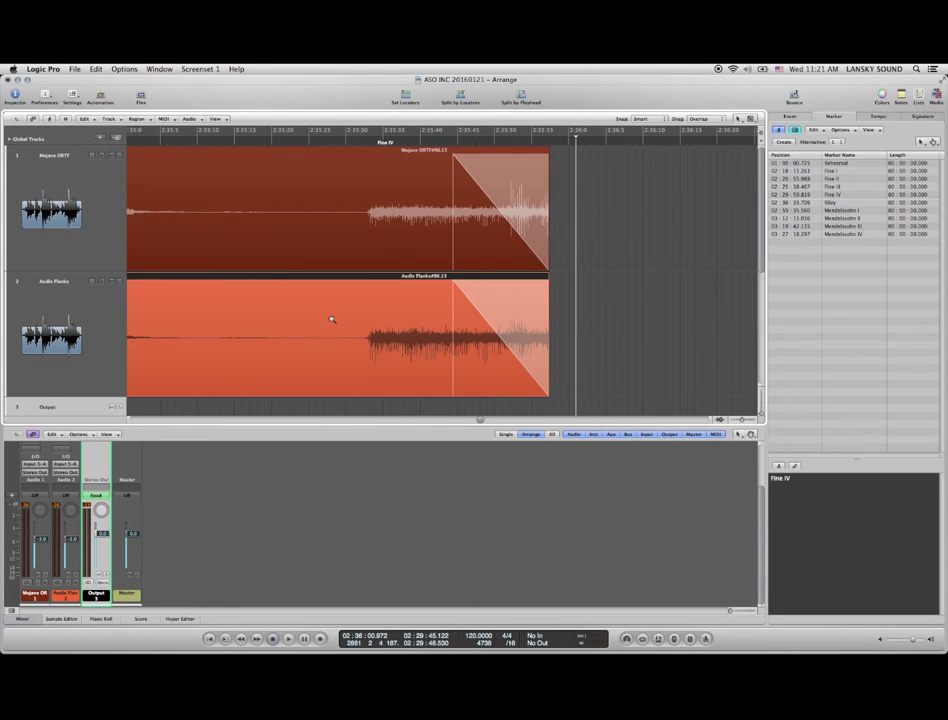
key(super+Left)
key(z)
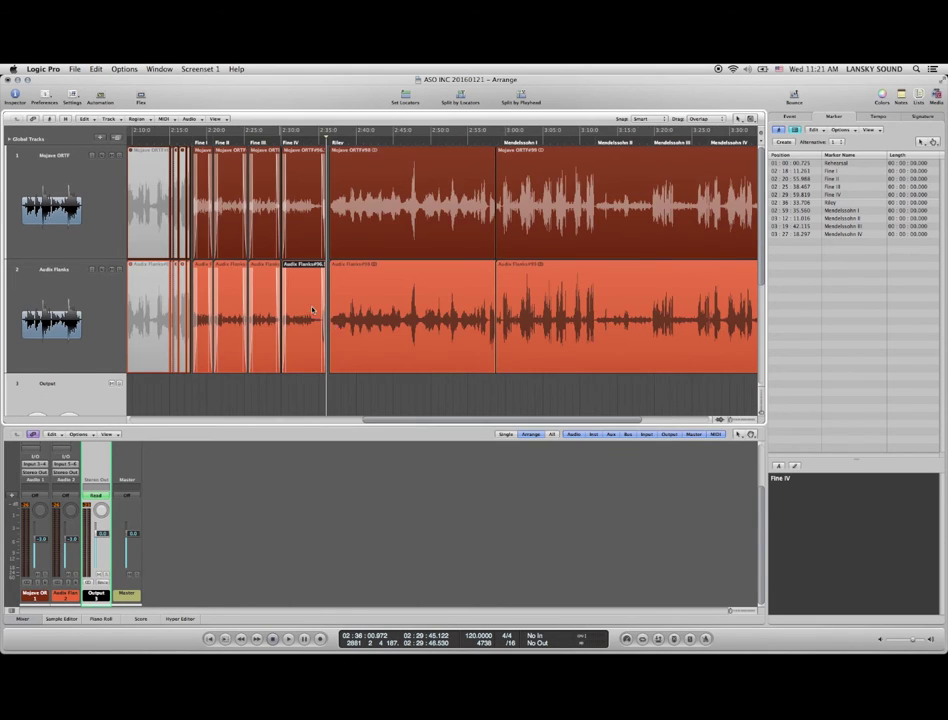
- Look over the edited Fine regions and examine the transition between the end of Riley and Mendelssohn I
scroll(312, 311, left, 8)
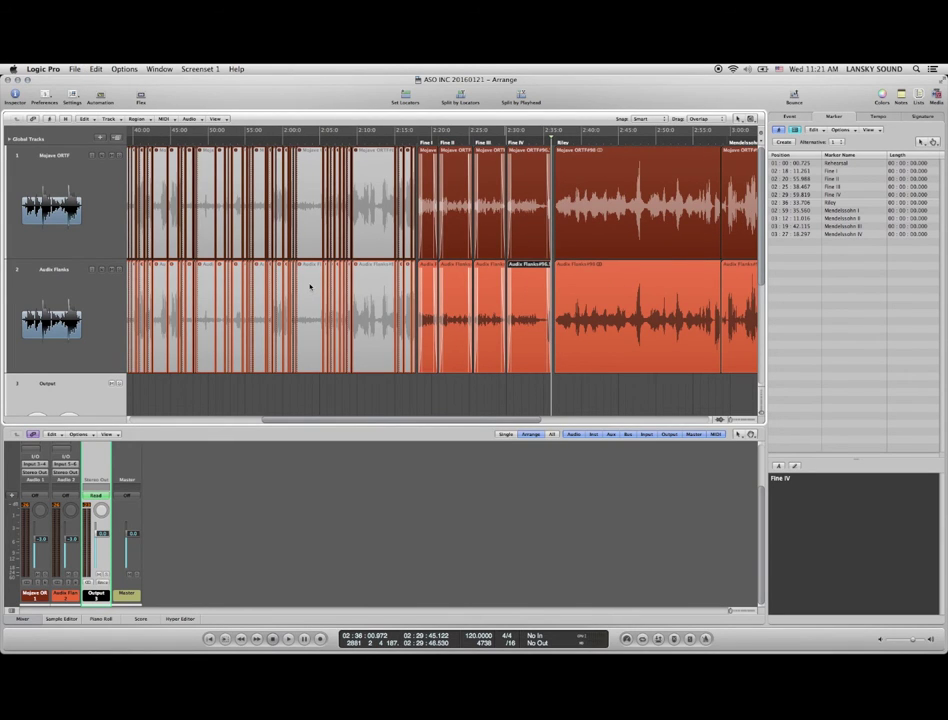
scroll(311, 286, right, 5)
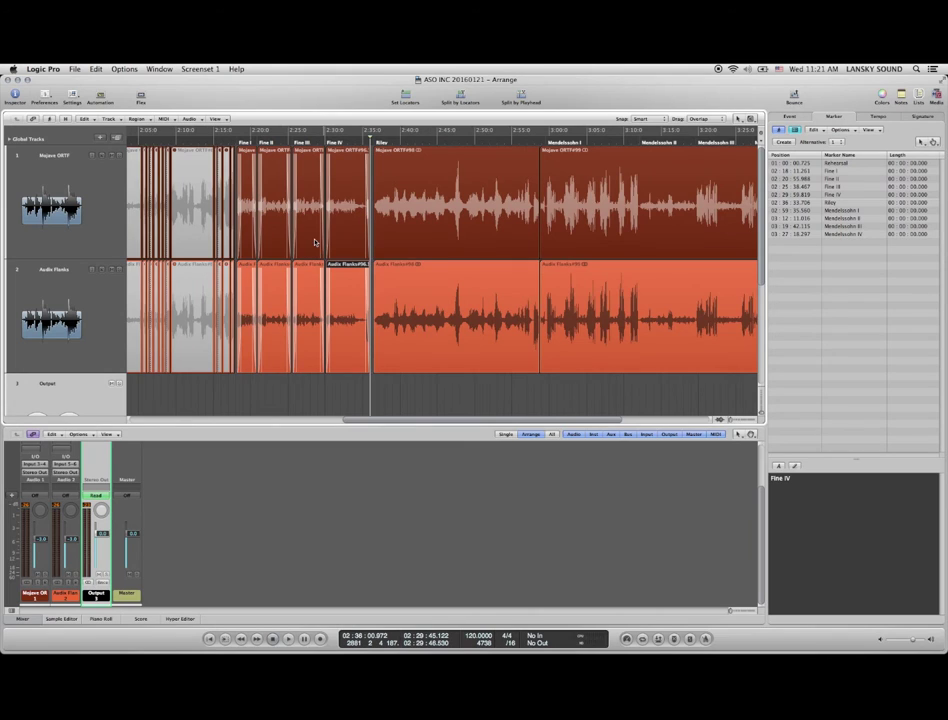
scroll(315, 244, right, 2)
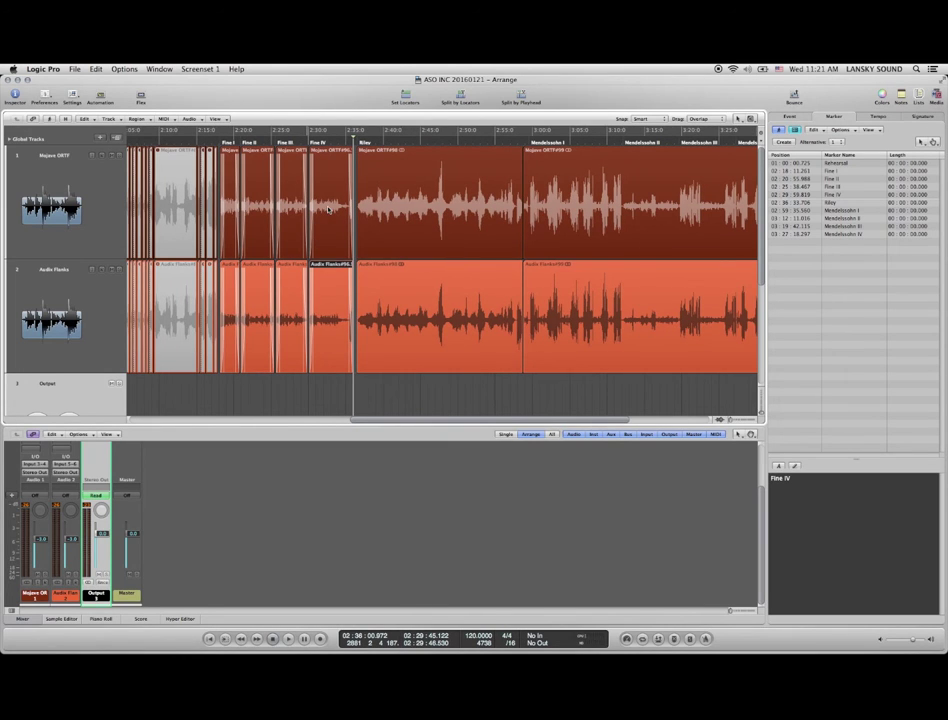
scroll(283, 208, right, 6)
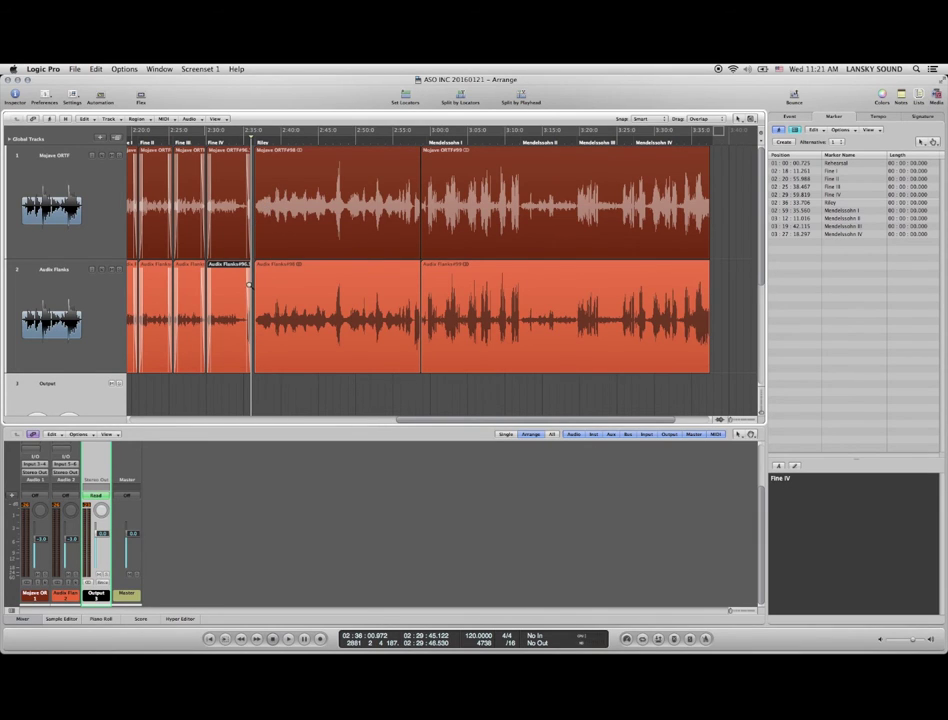
key(super+Right)
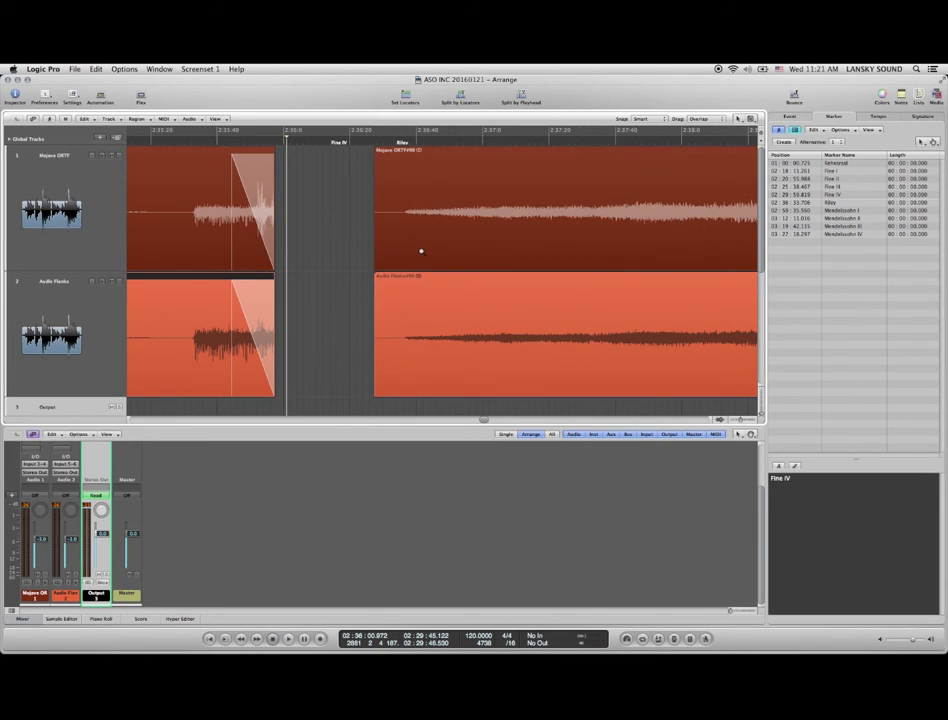
key(super+Left)
drag(433, 268, 404, 236)
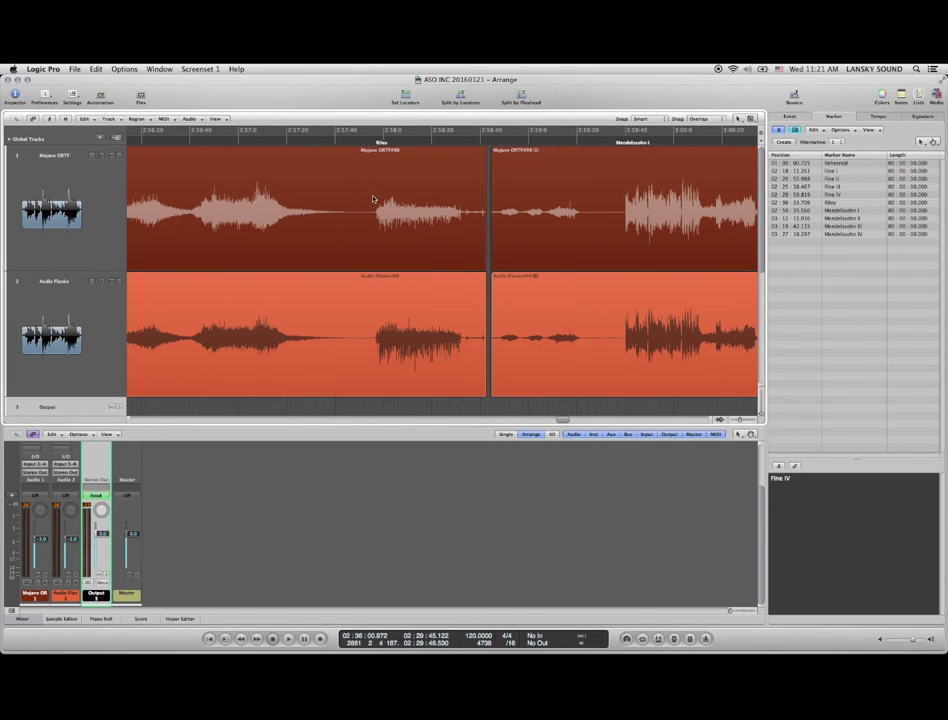
ctrl+alt+click(481, 271)
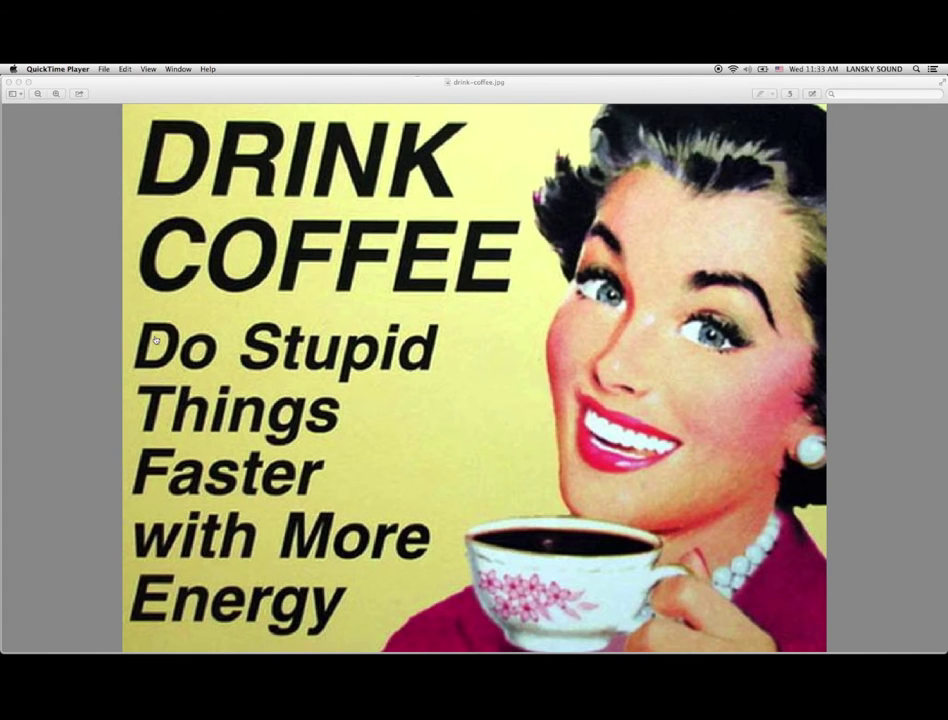
- Close the drink-coffee.jpg image in Preview and switch back to the Logic Pro arrangement
key(super+Tab)
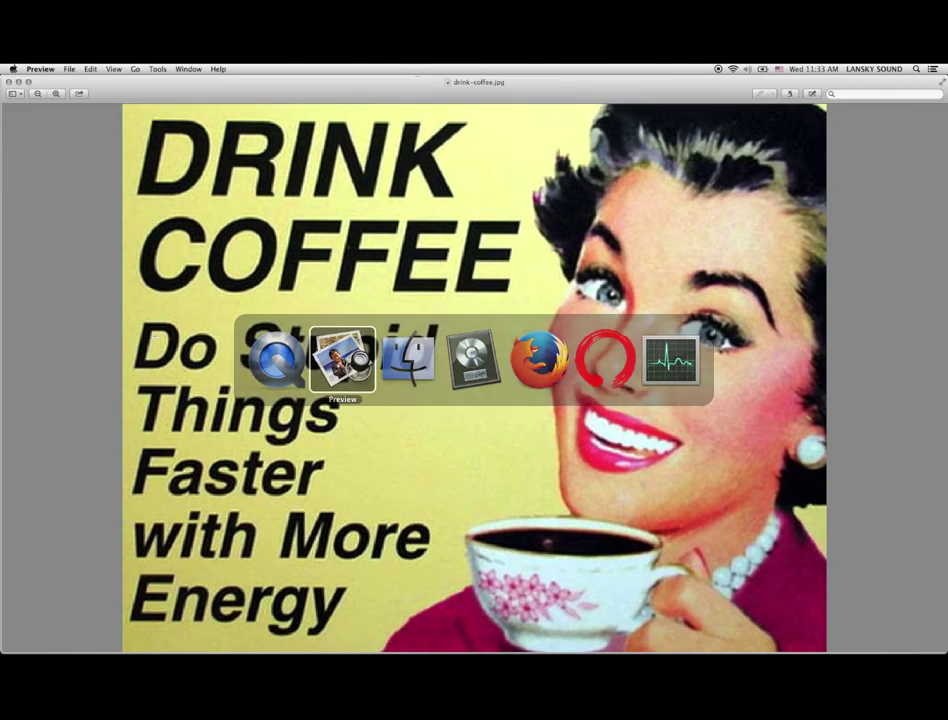
click(9, 82)
key(super+Tab)
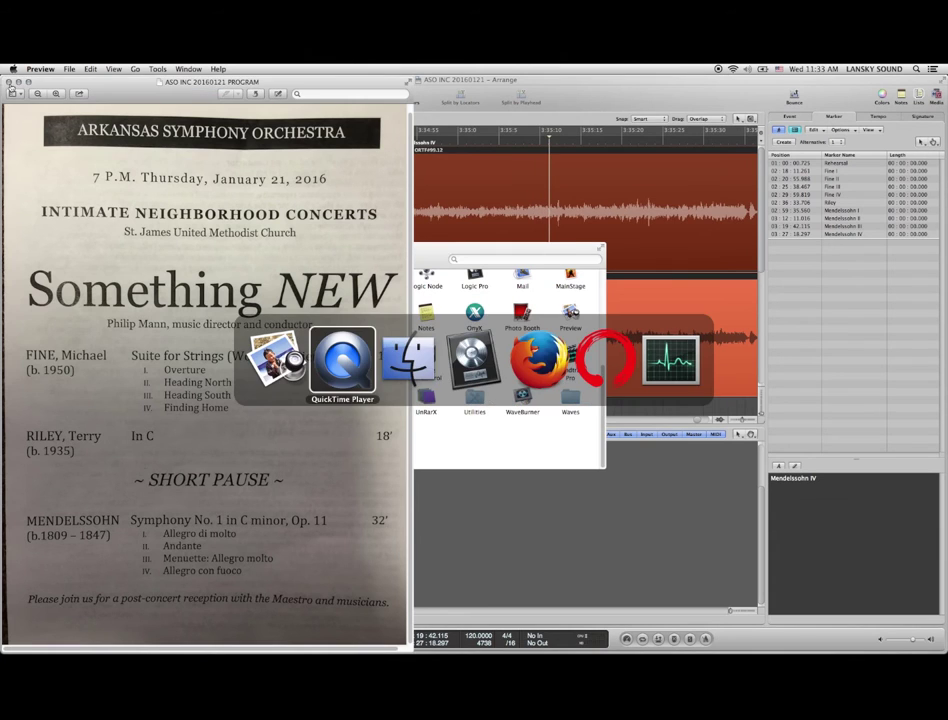
key(super+Tab)
key(super+Tab)
key(super+Tab)
key(super+Tab)
key(super+Tab)
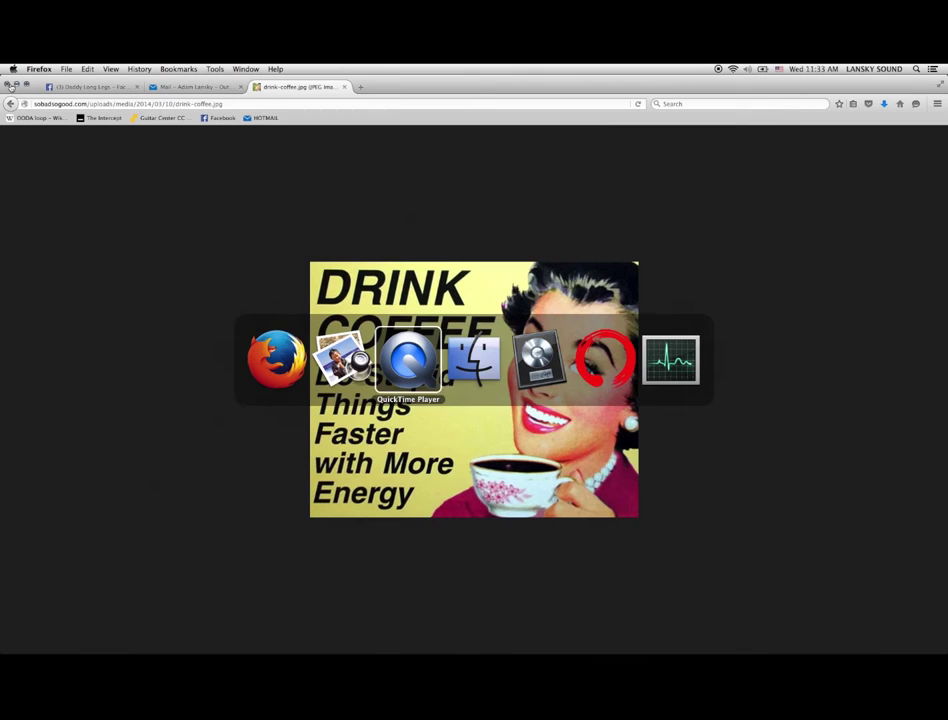
key(super+Tab)
key(super+Tab)
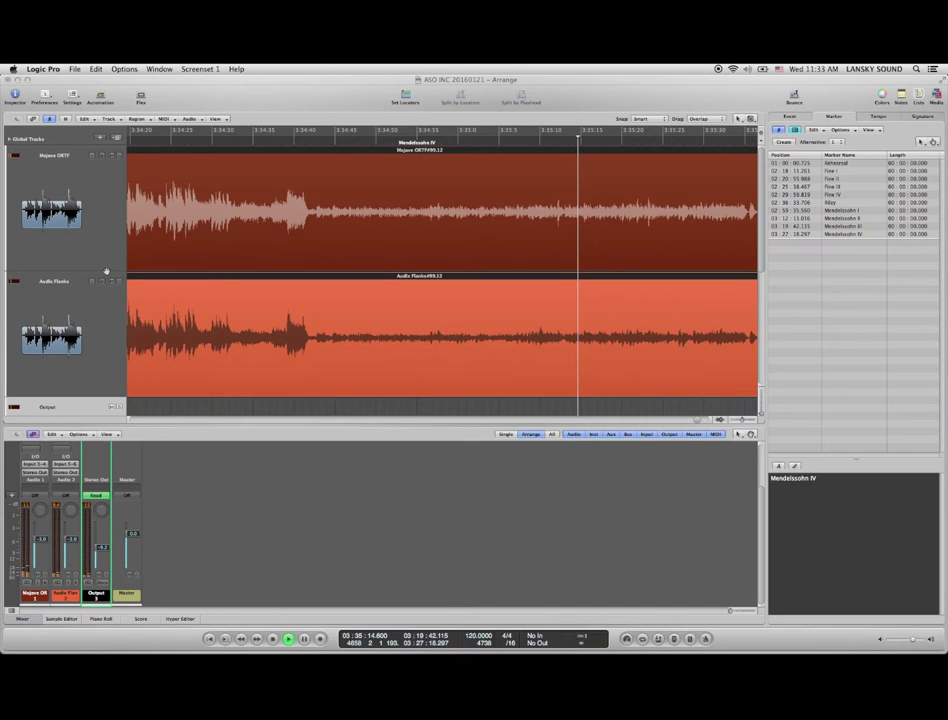
- Stop playback, return to the project start and look over the end of the Mendelssohn IV regions
double_click(273, 639)
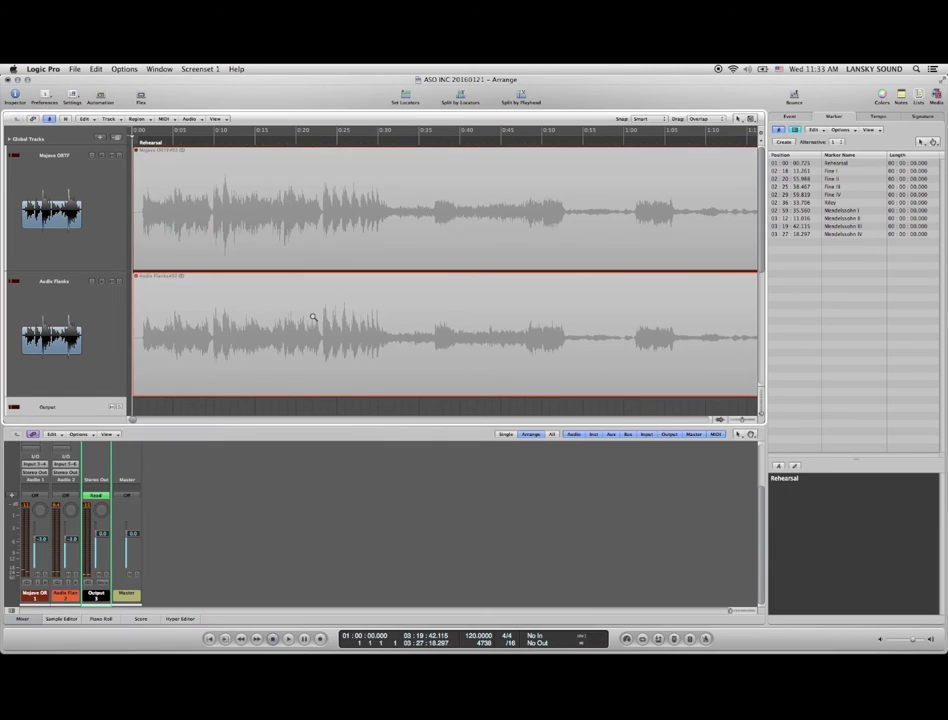
key(z)
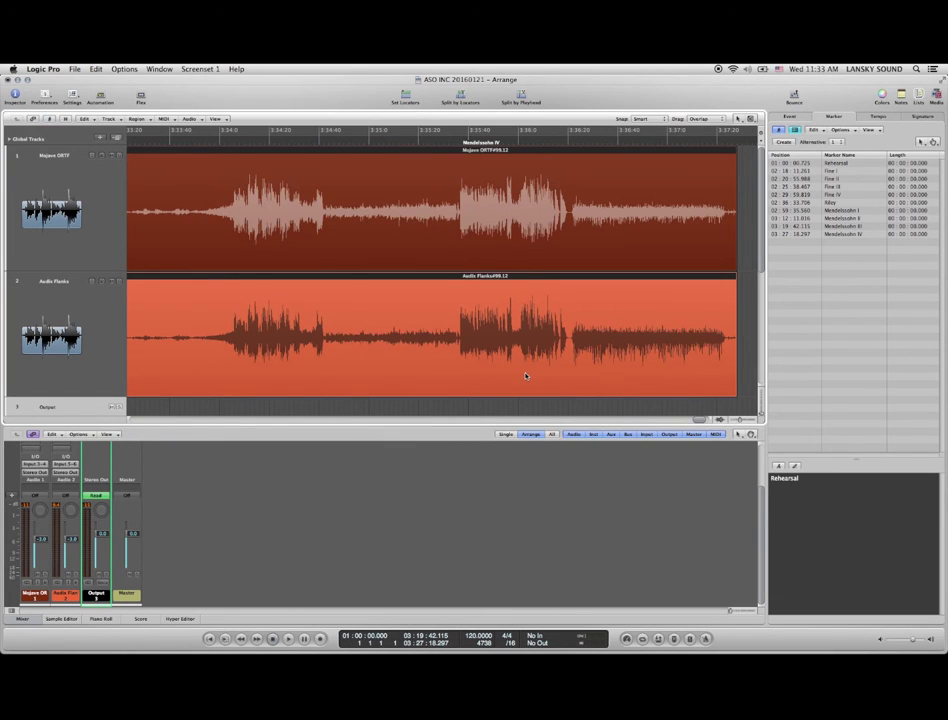
scroll(525, 376, right, 3)
scroll(525, 376, left, 5)
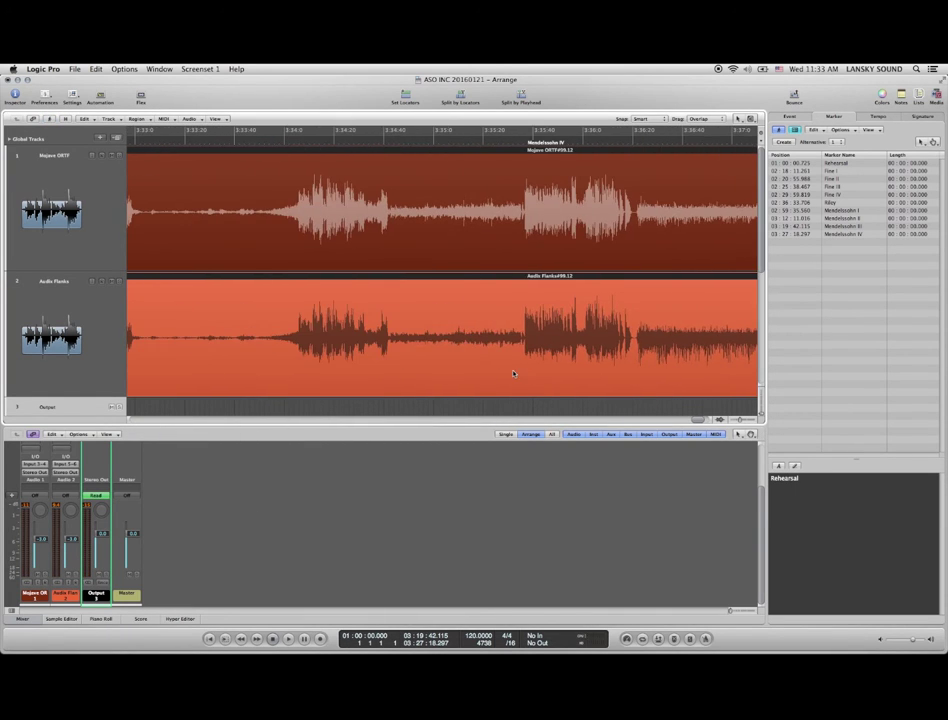
scroll(617, 283, right, 2)
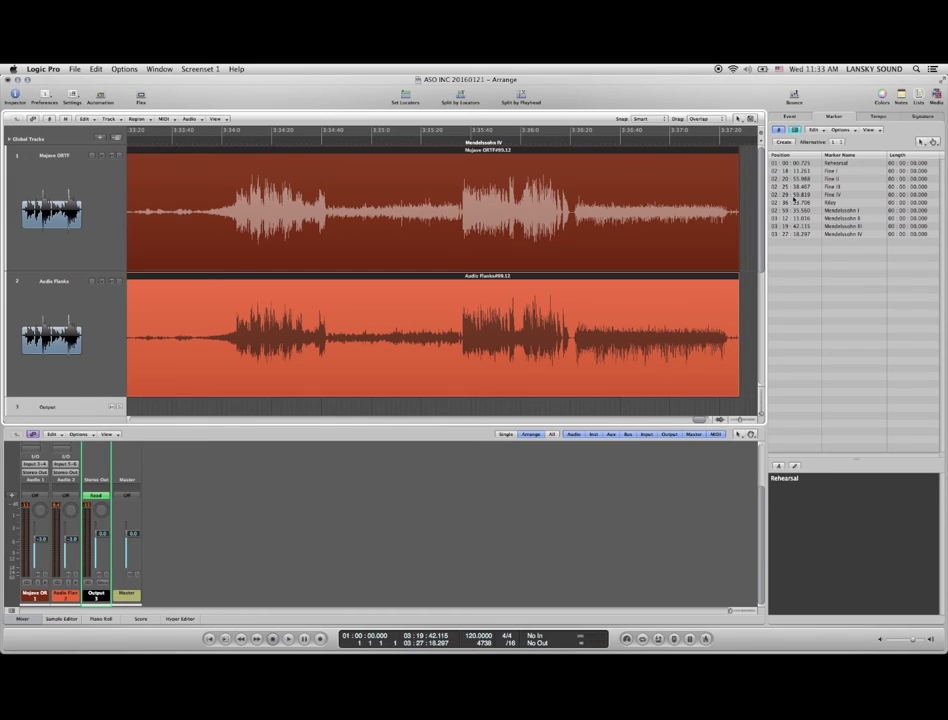
- Check the starts of Mendelssohn III and Mendelssohn II, and go to the Mendelssohn IV marker
click(844, 227)
click(858, 228)
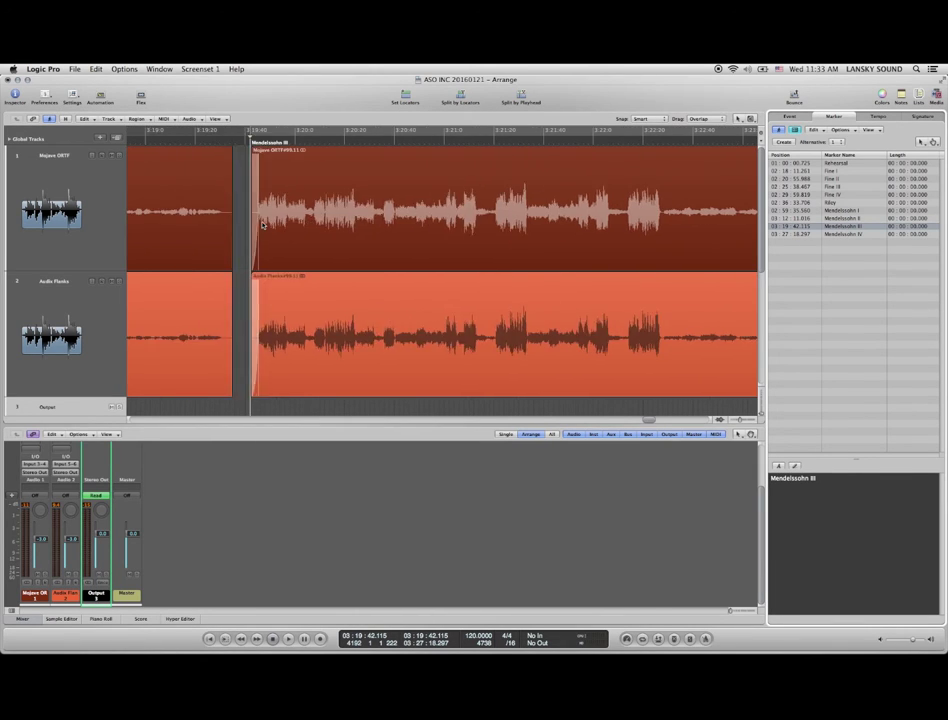
click(858, 218)
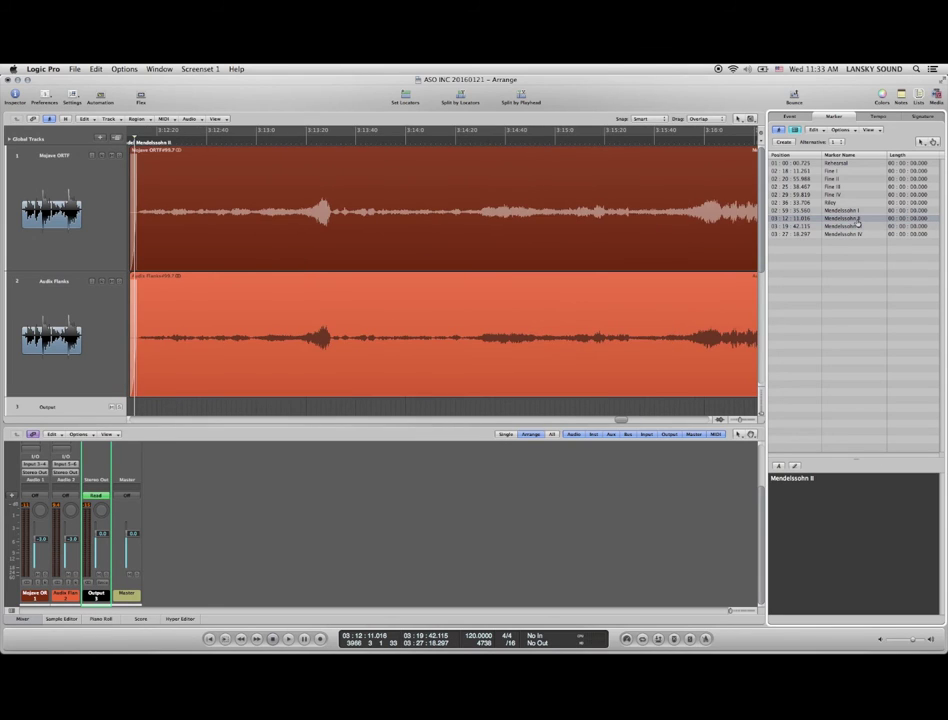
key(alt+period)
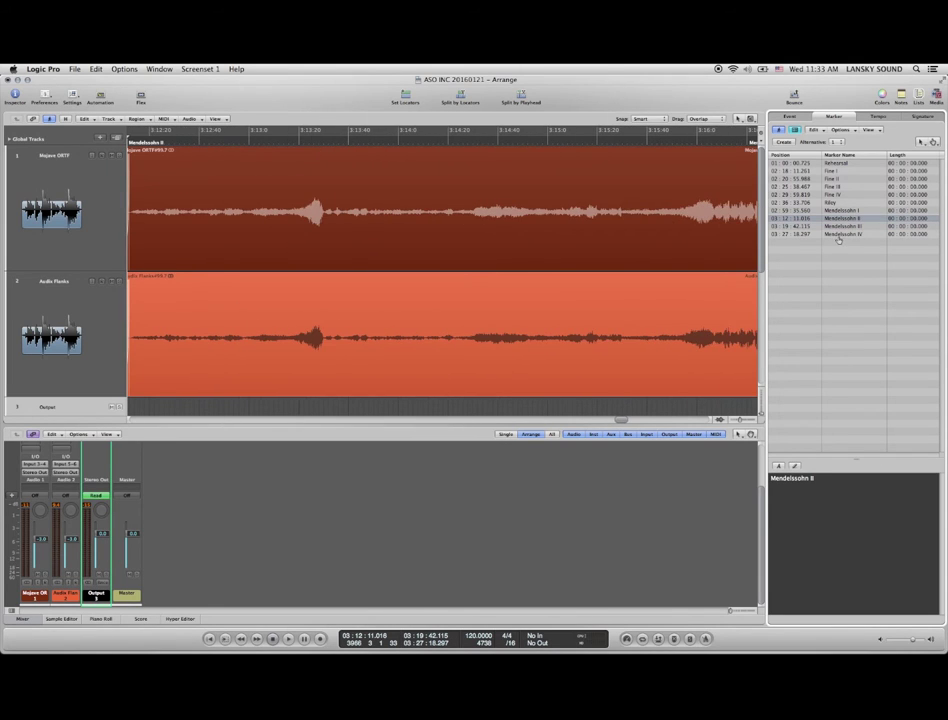
key(alt+period)
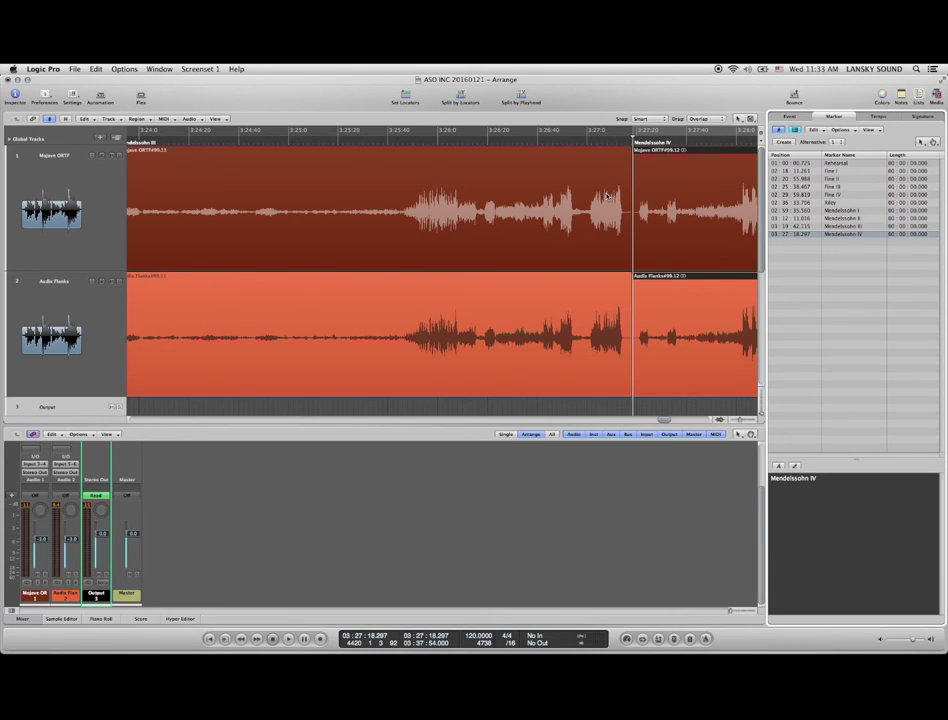
- Play from 03:27:12.916 across the transition from Mendelssohn III to Mendelssohn IV, stopping just past the region boundary
drag(607, 195, 652, 235)
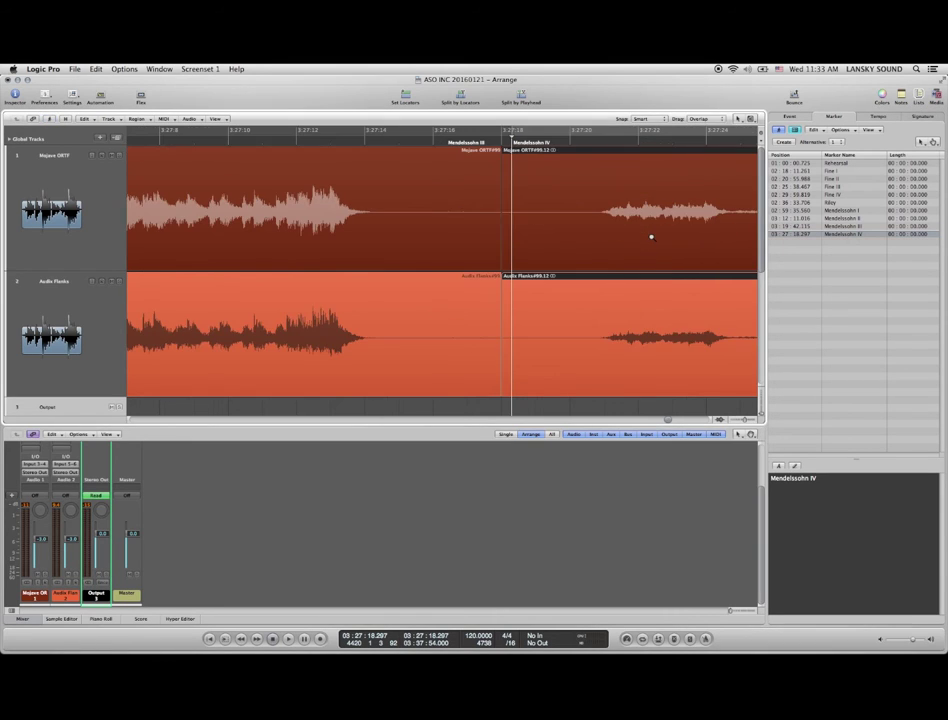
click(328, 139)
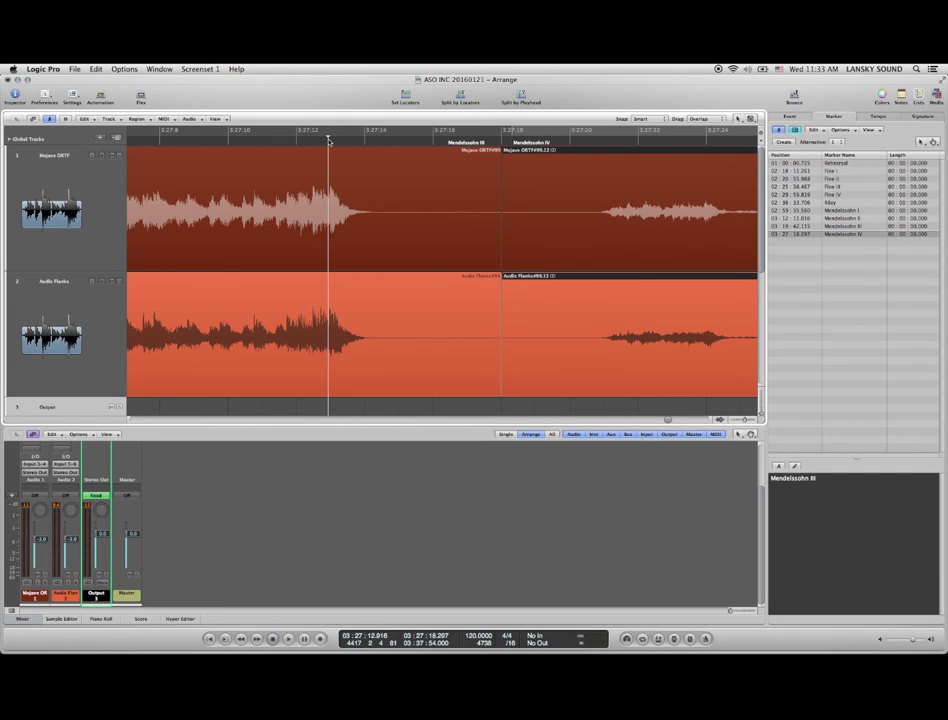
key(space)
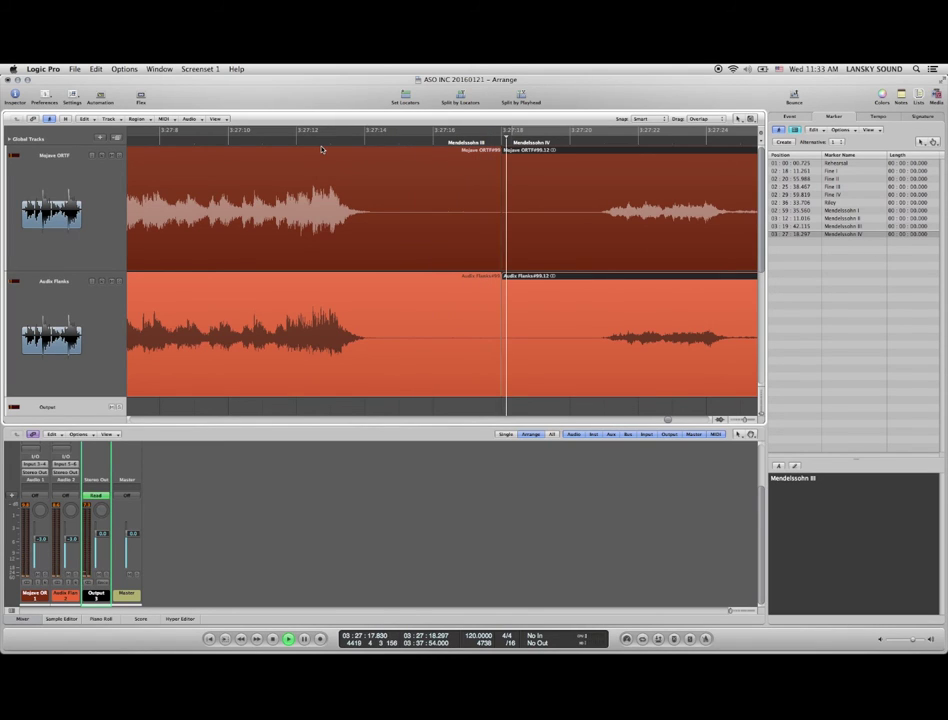
key(space)
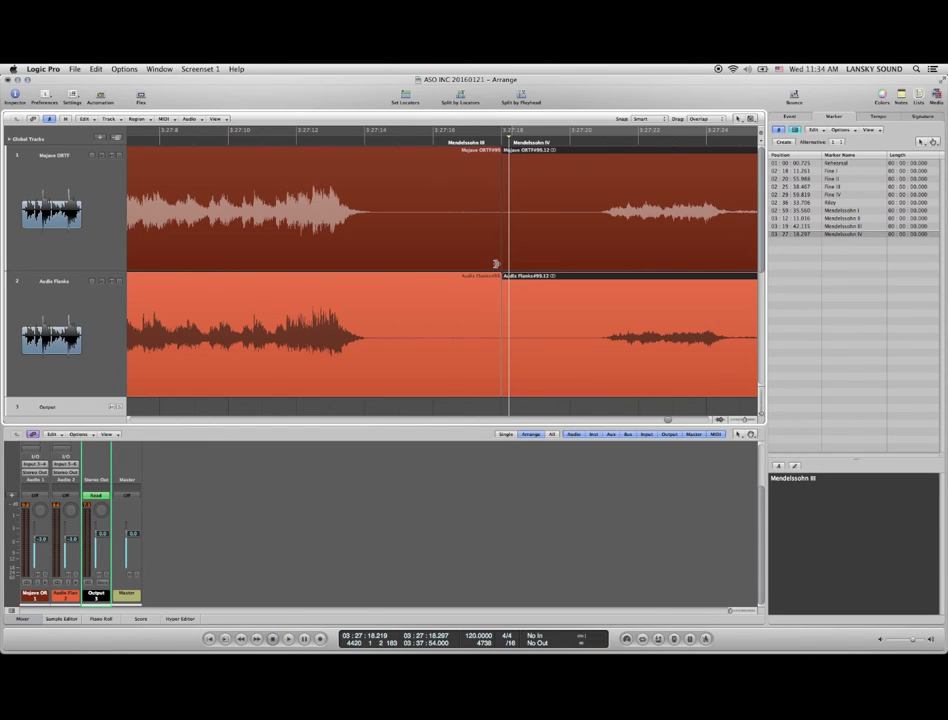
- Select the Mendelssohn IV regions on both the Mojave ORTF and Audio Flanks tracks at their boundary with Mendelssohn III
drag(480, 250, 522, 292)
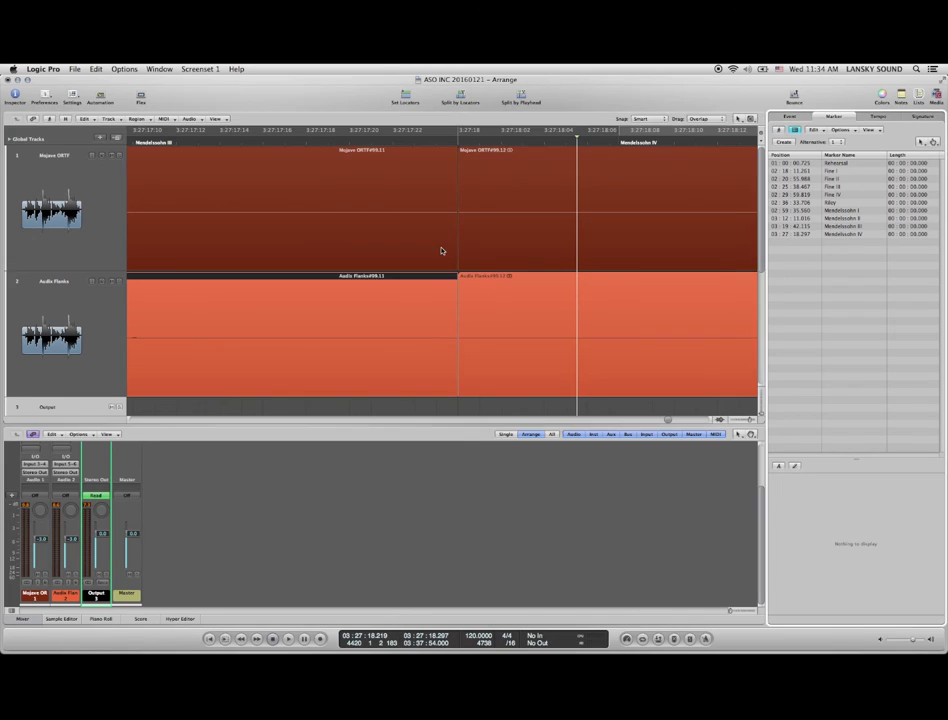
click(518, 291)
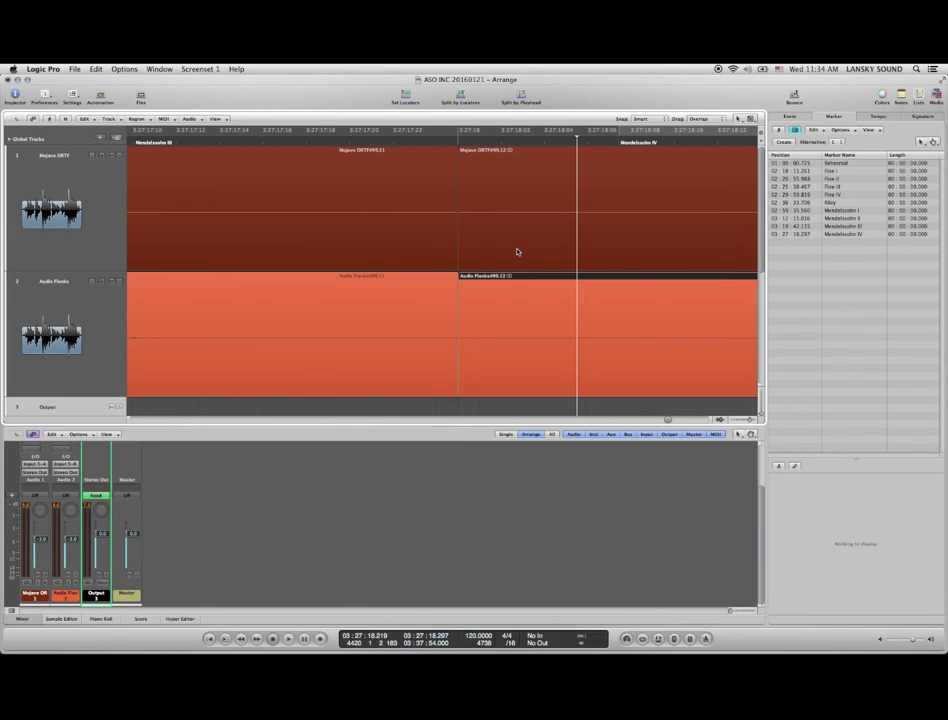
shift+click(512, 252)
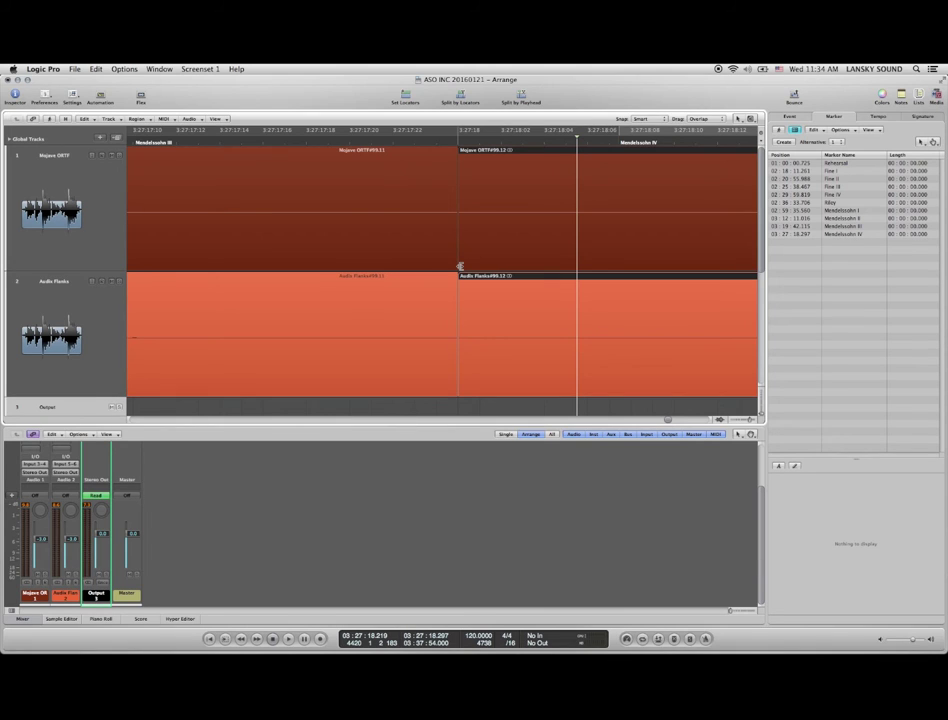
- Trim the start of both Mendelssohn IV regions slightly and add curved fade-ins ending just before the music on both tracks
drag(462, 266, 469, 264)
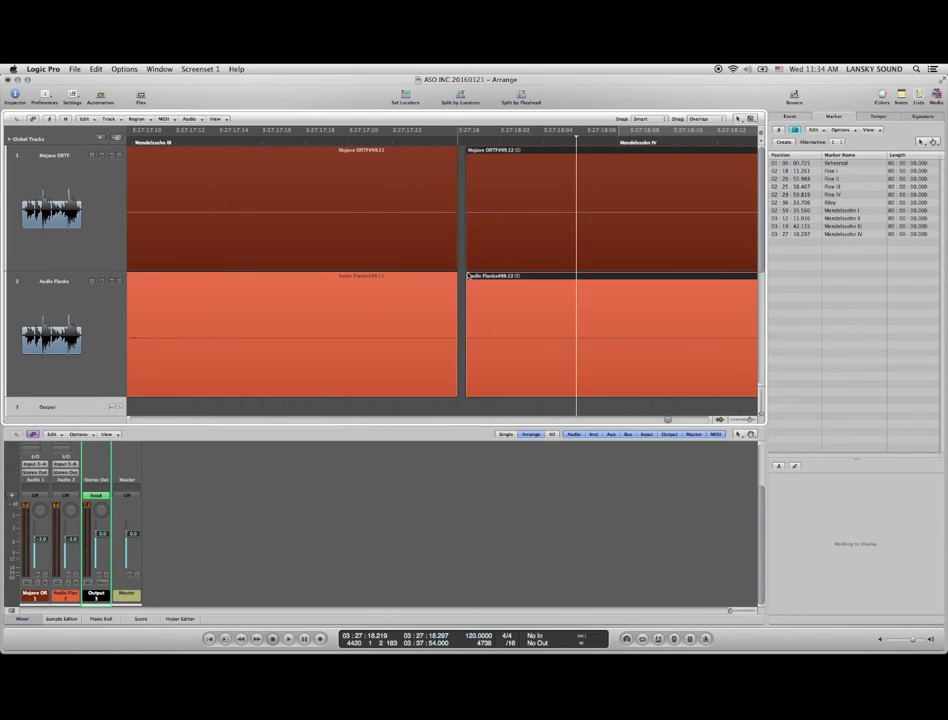
scroll(468, 272, right, 5)
scroll(467, 274, right, 1)
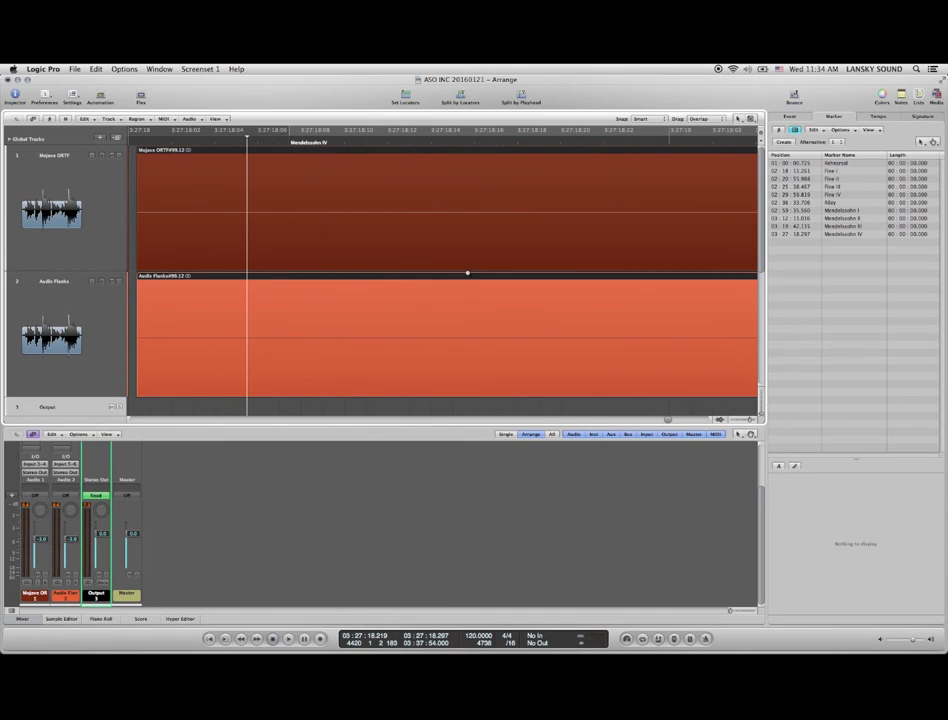
scroll(470, 255, down, 3)
drag(496, 232, 627, 332)
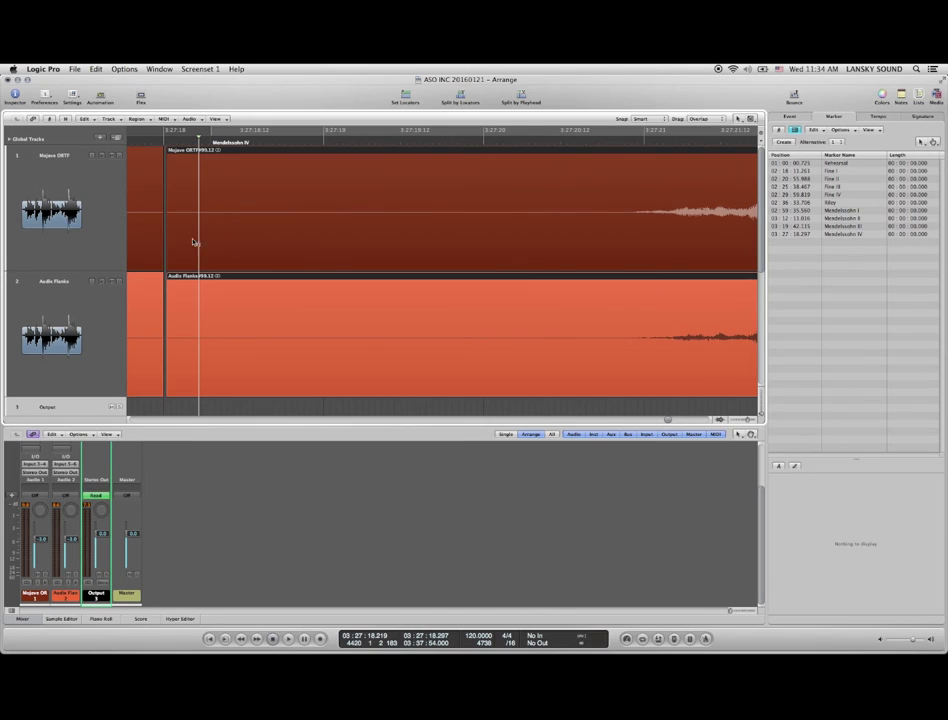
drag(166, 226, 613, 252)
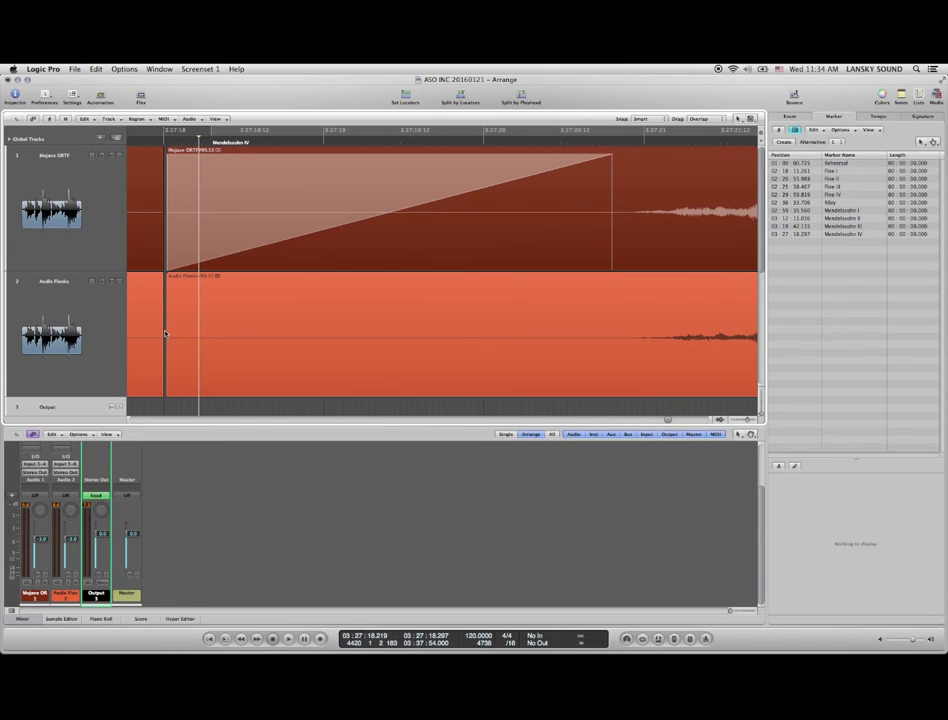
mouse_move(166, 334)
mouse_down()
mouse_move(586, 364)
mouse_move(614, 355)
mouse_up()
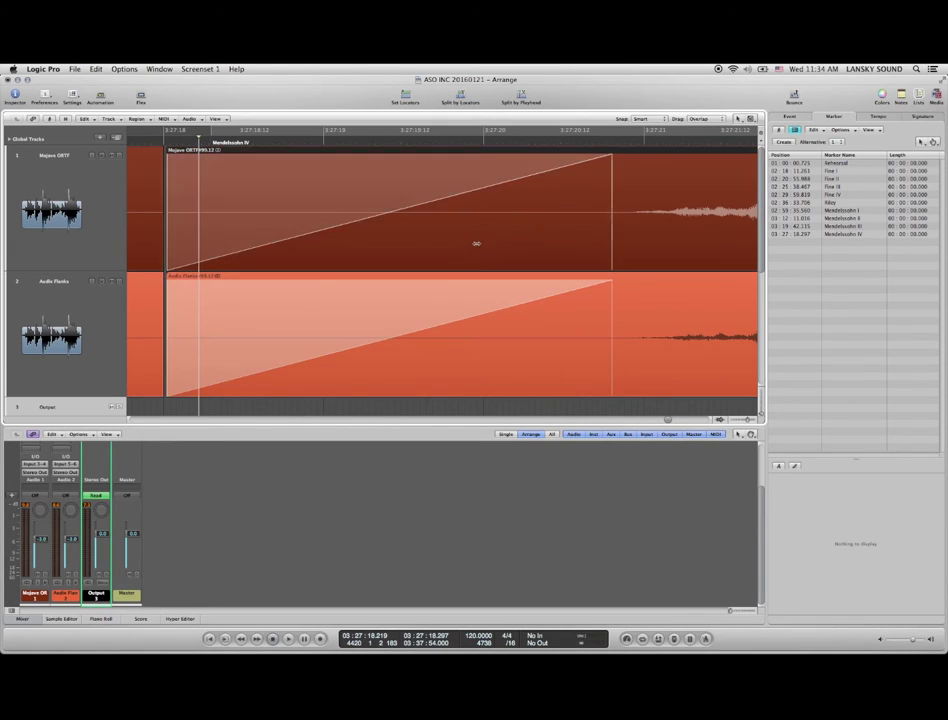
drag(476, 243, 476, 252)
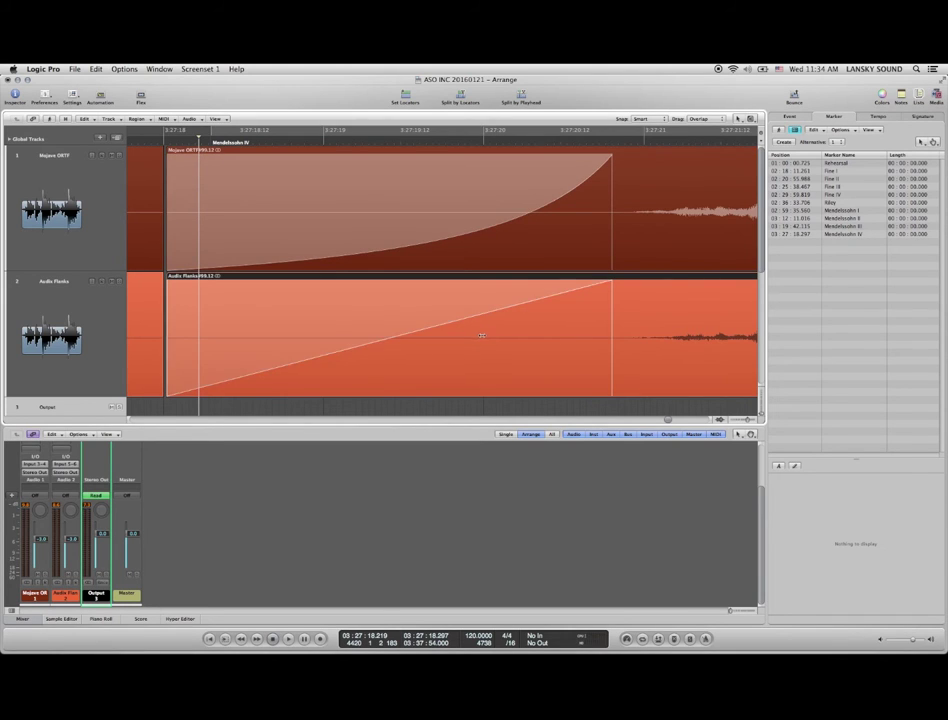
drag(481, 336, 476, 337)
- Listen to the decay at the end of Mendelssohn III from about 3:27:13 to 3:27:16
scroll(476, 337, left, 3)
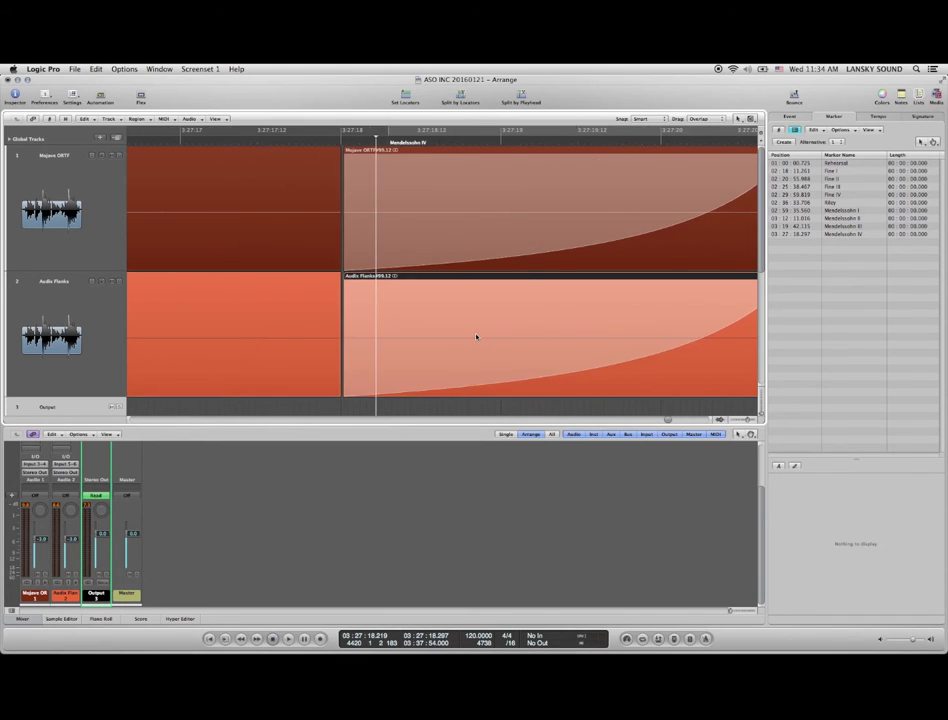
scroll(476, 337, left, 5)
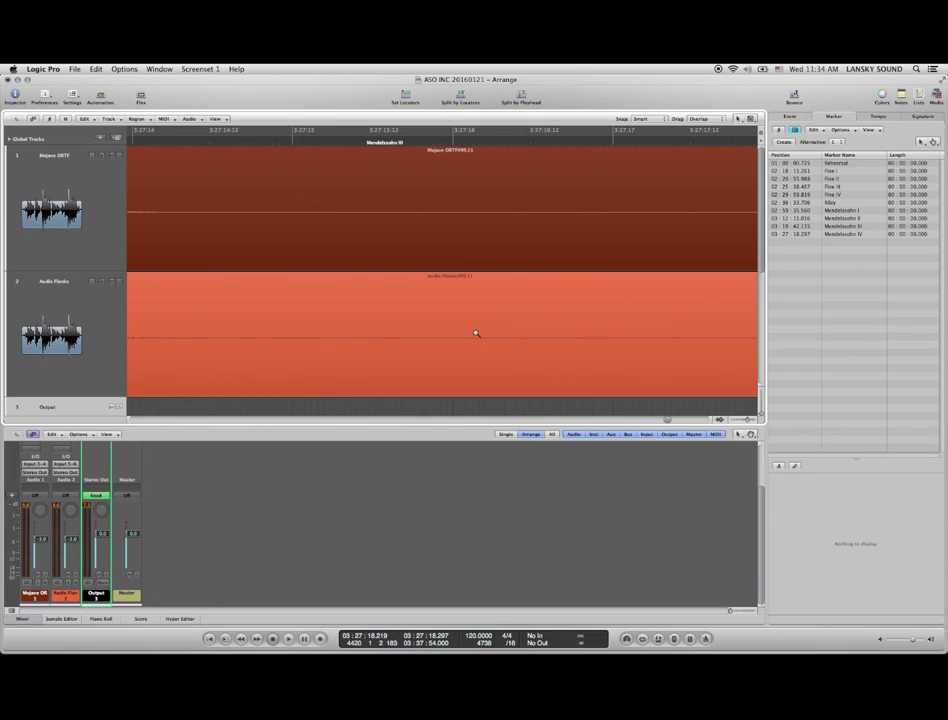
key(super+Left)
key(super+Left)
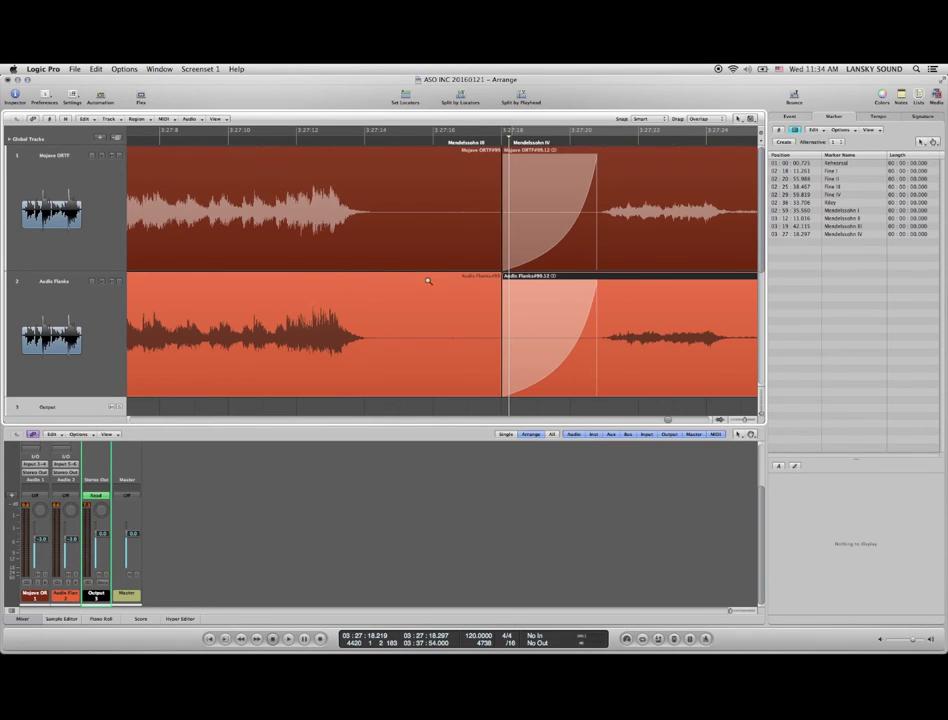
drag(340, 197, 520, 350)
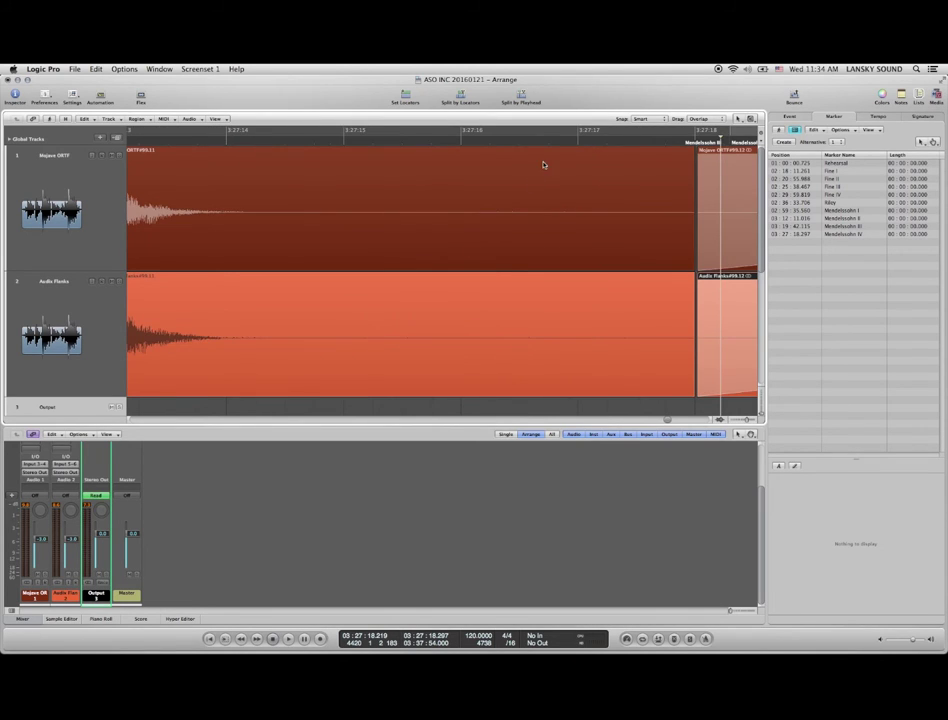
click(148, 138)
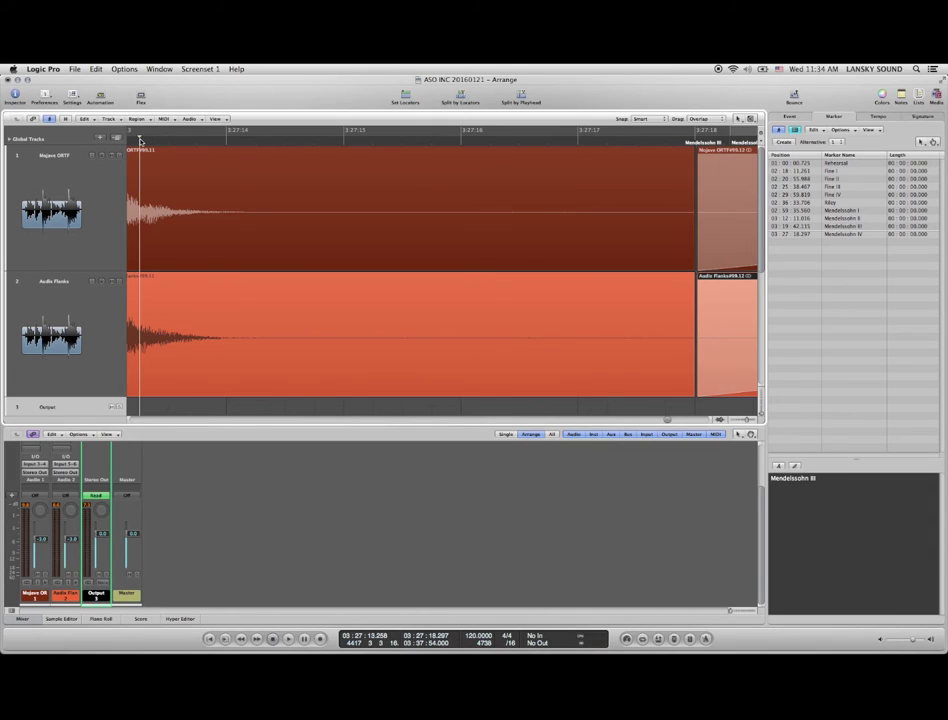
key(space)
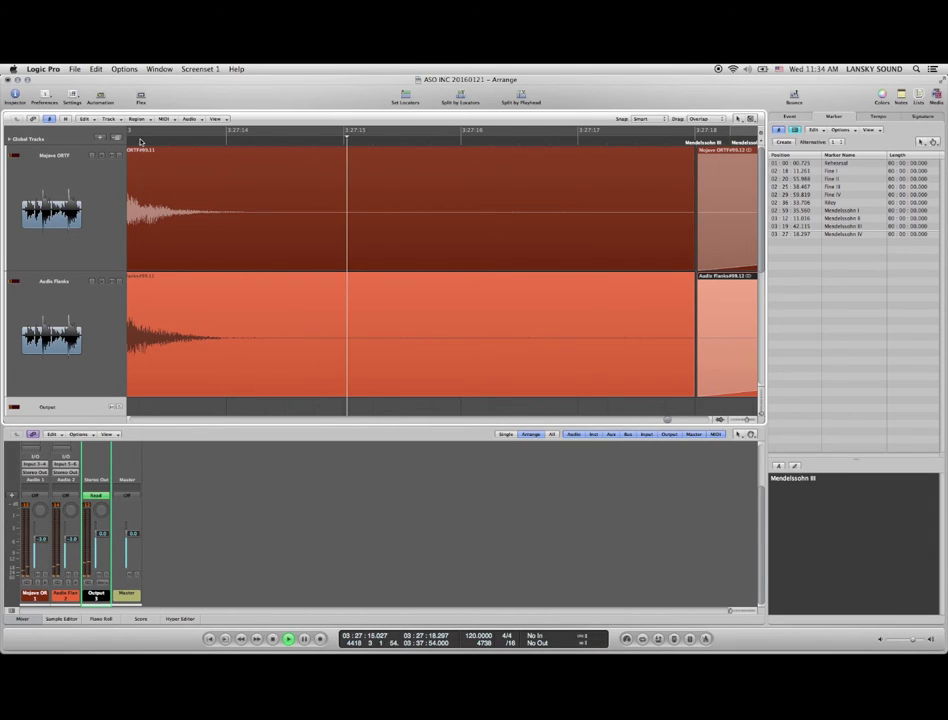
key(space)
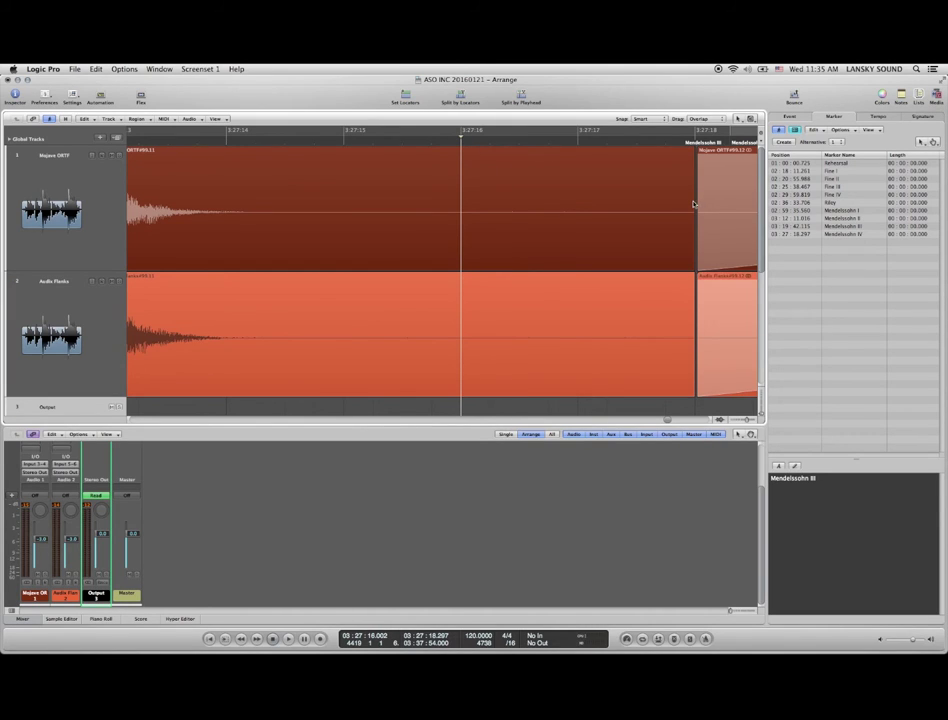
- Add curved fade-outs on both tracks from 3:27:16 to the end of the Mendelssohn III regions
drag(696, 204, 453, 309)
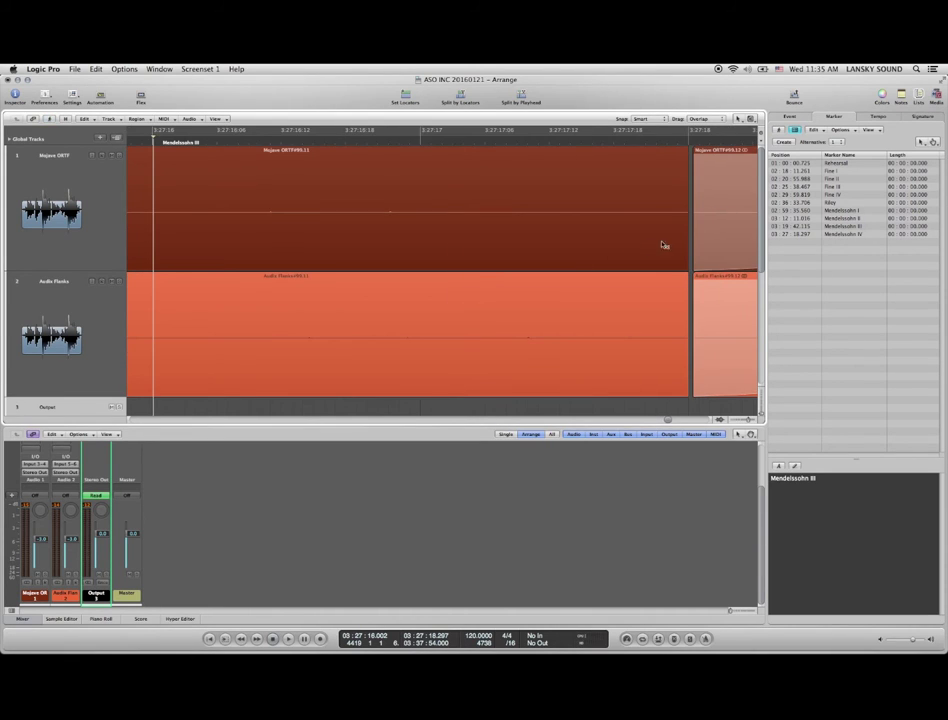
drag(686, 244, 155, 237)
drag(491, 241, 155, 324)
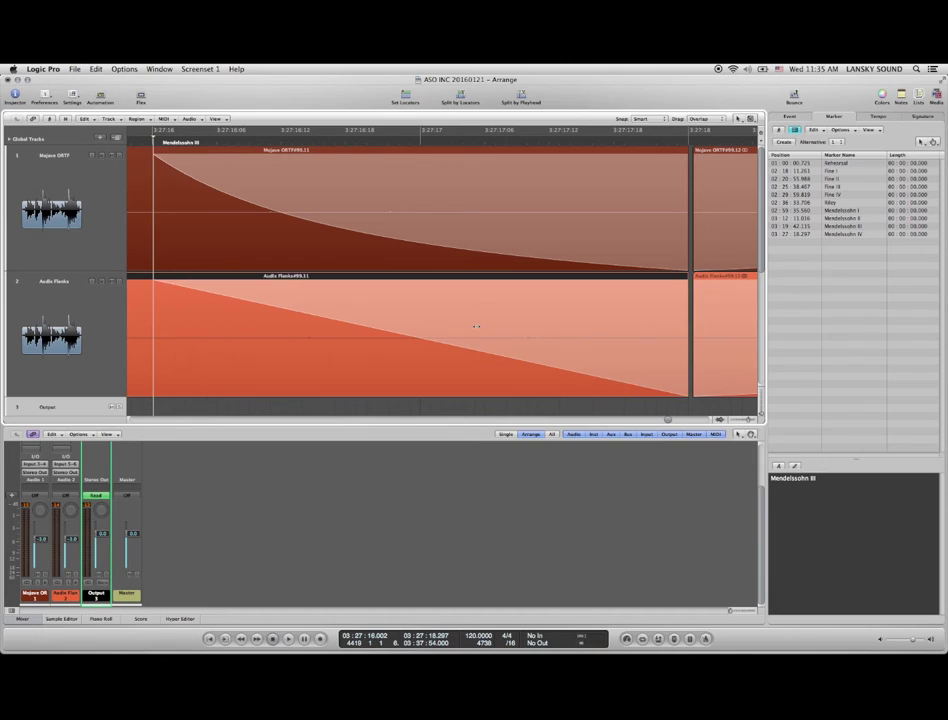
drag(441, 349, 439, 351)
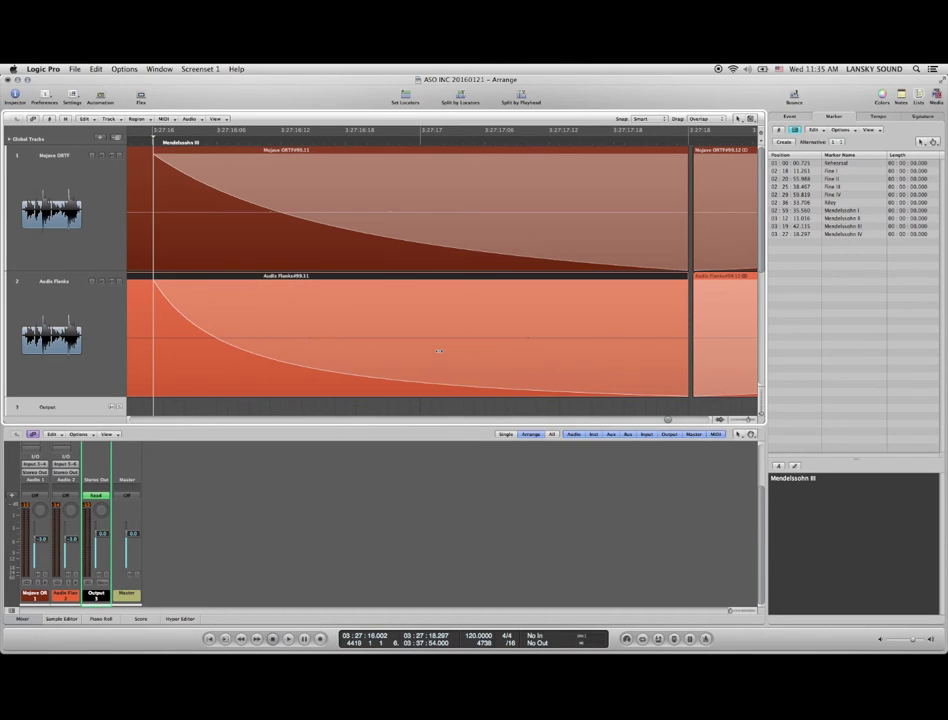
click(428, 226)
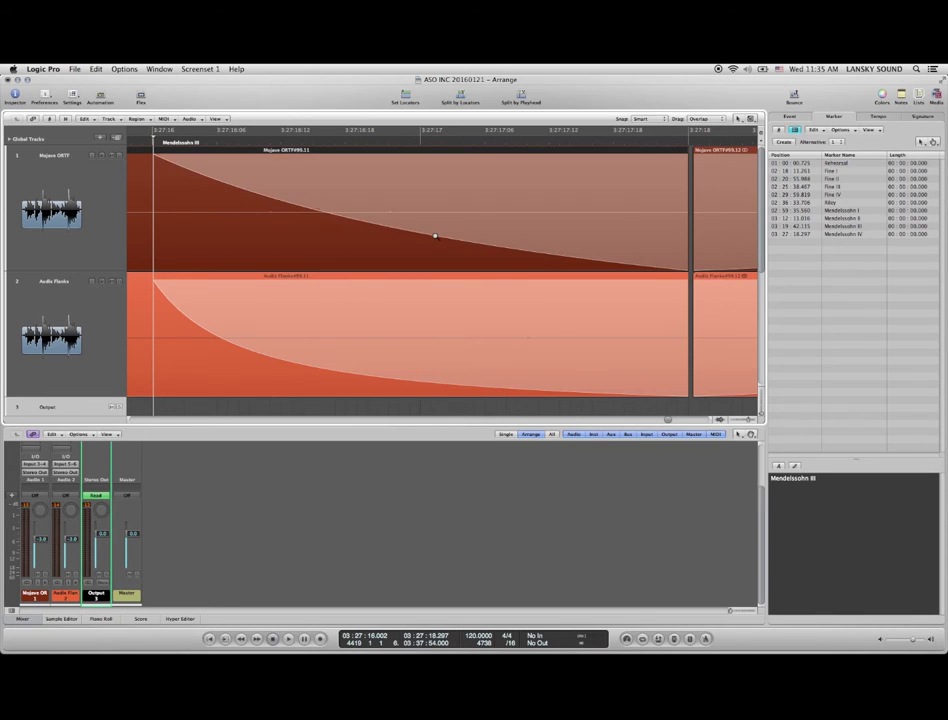
- Reshape the Audio Flanks fade-out curve at the end of Mendelssohn III to match the Mojave ORTF fade-out
key(ctrl+Left)
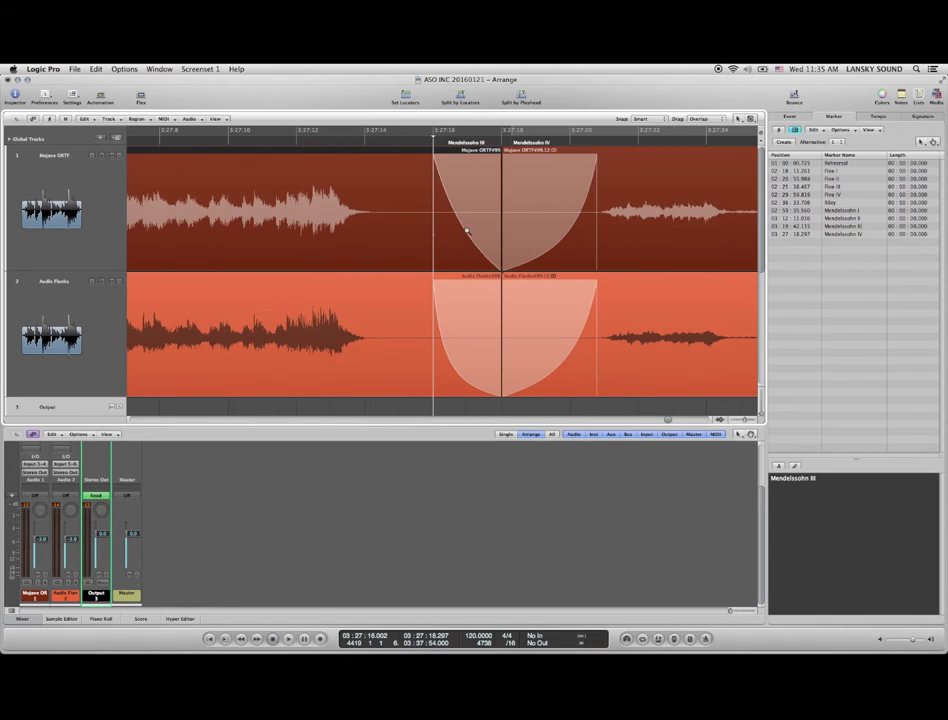
key(super+Left)
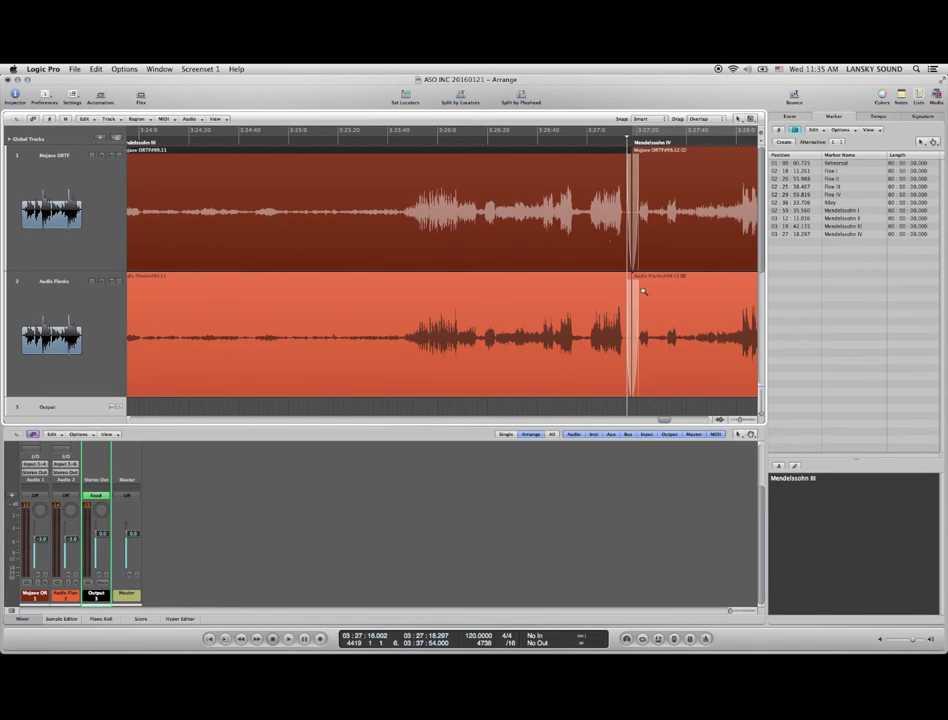
key(super+Right)
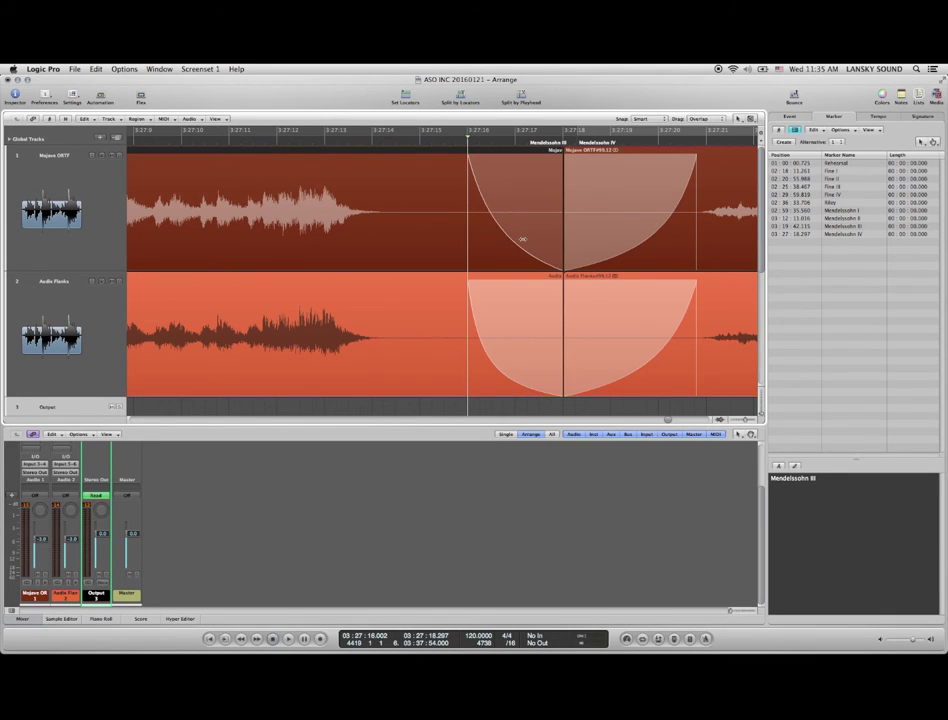
drag(489, 376, 516, 352)
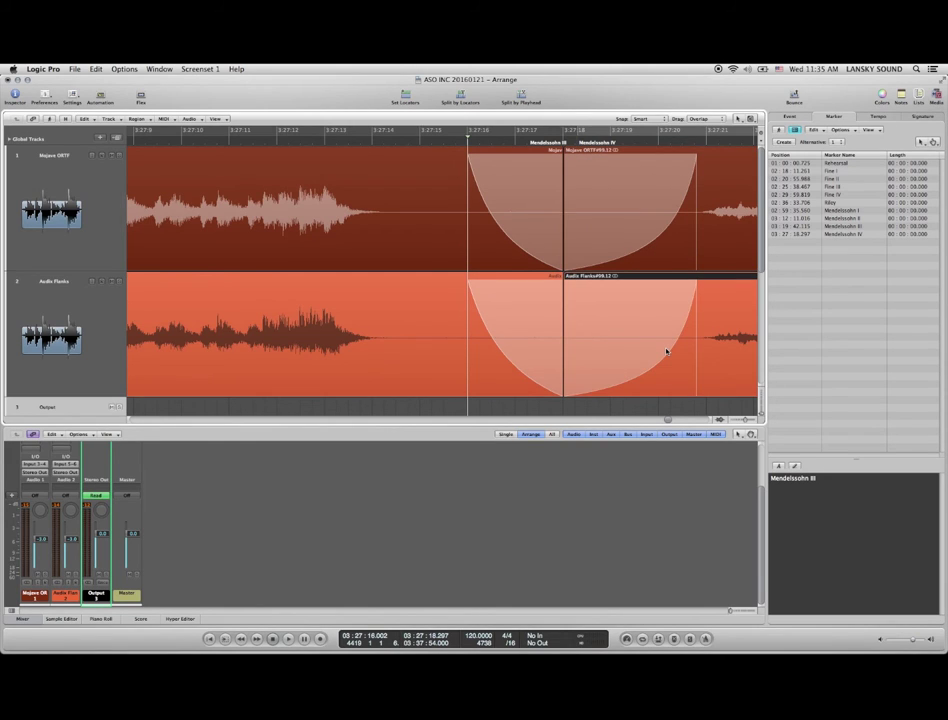
- Play the transition from Mendelssohn III into Mendelssohn IV from about 3:27:11 to check the fades
click(226, 145)
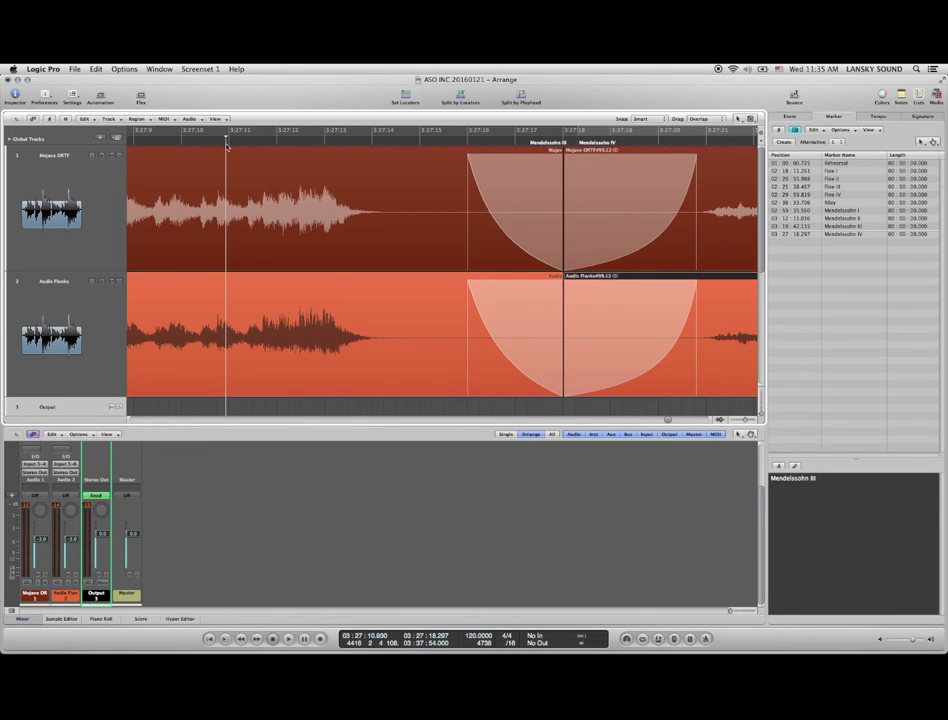
key(space)
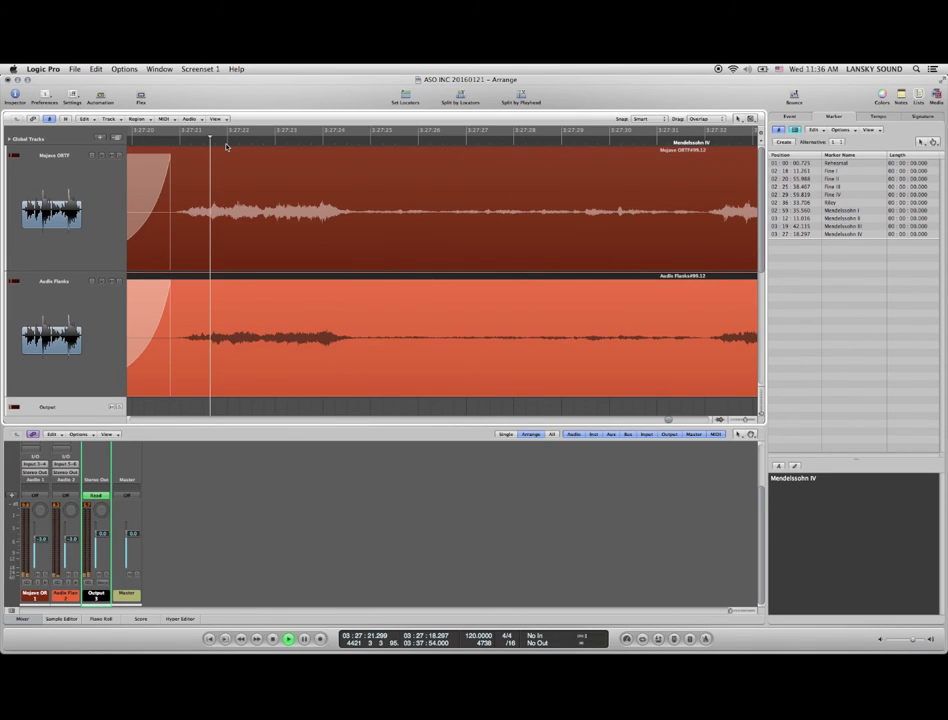
key(space)
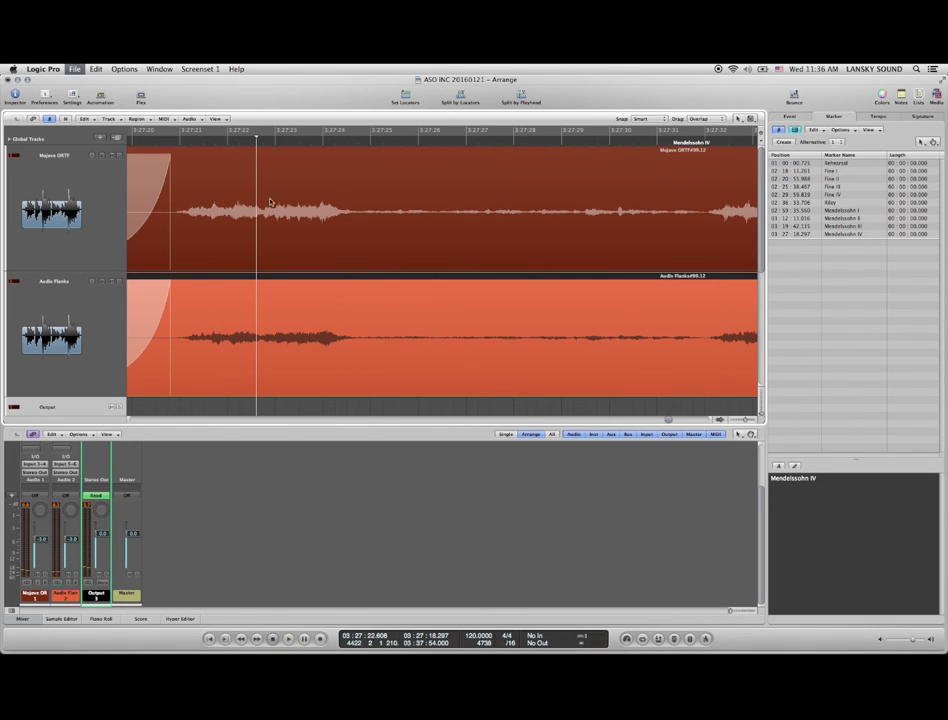
- Split both Mendelssohn IV regions in the final applause at about 3:36:52 and delete everything after the split
key(ctrl+Left)
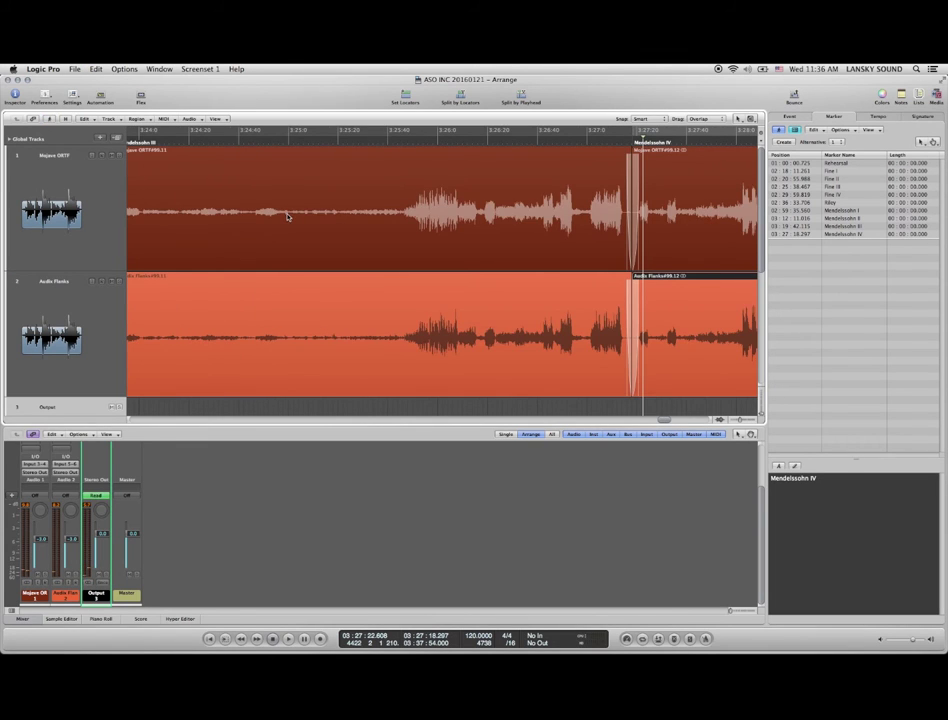
scroll(288, 217, right, 10)
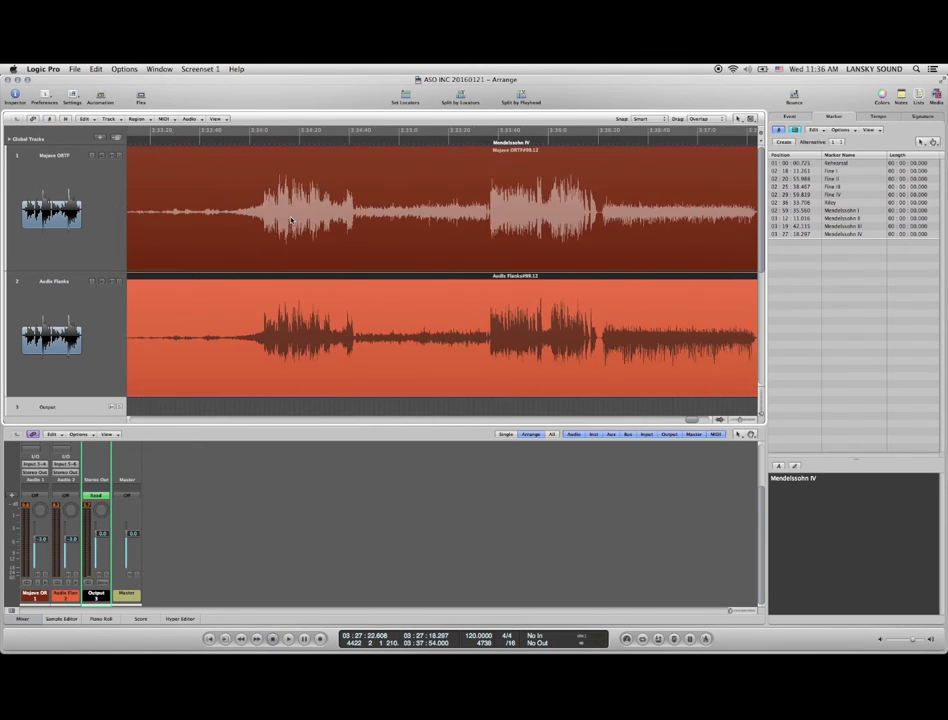
scroll(291, 220, right, 4)
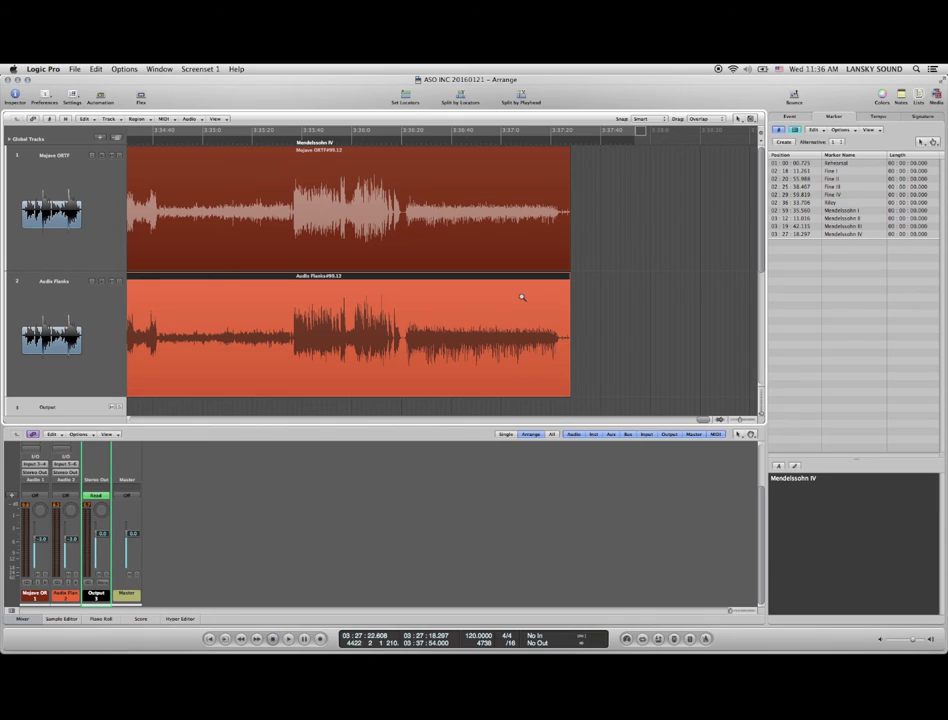
drag(385, 201, 590, 319)
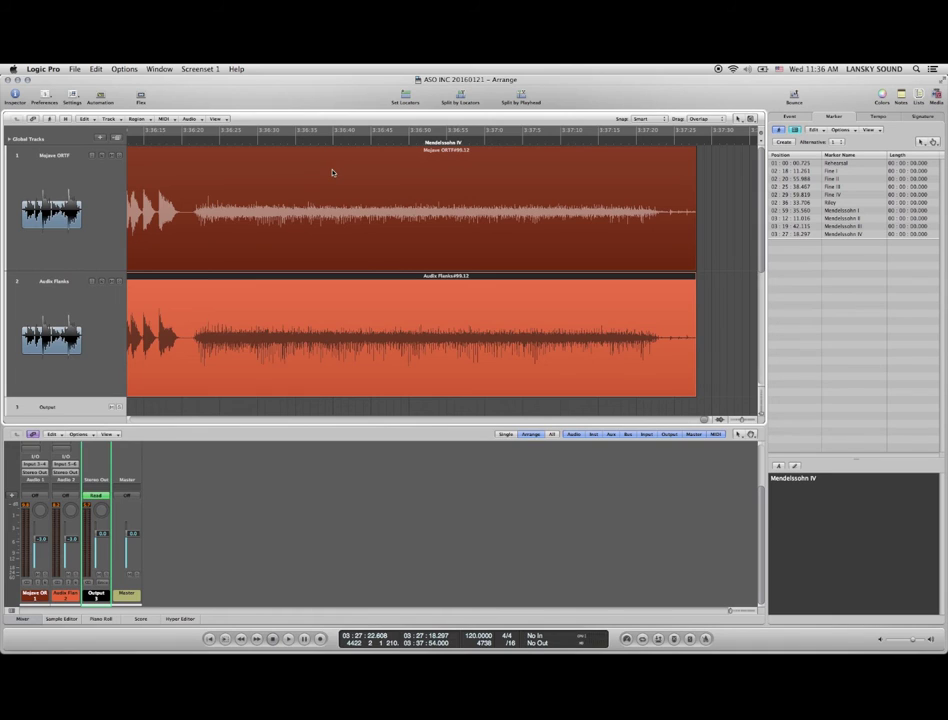
click(195, 144)
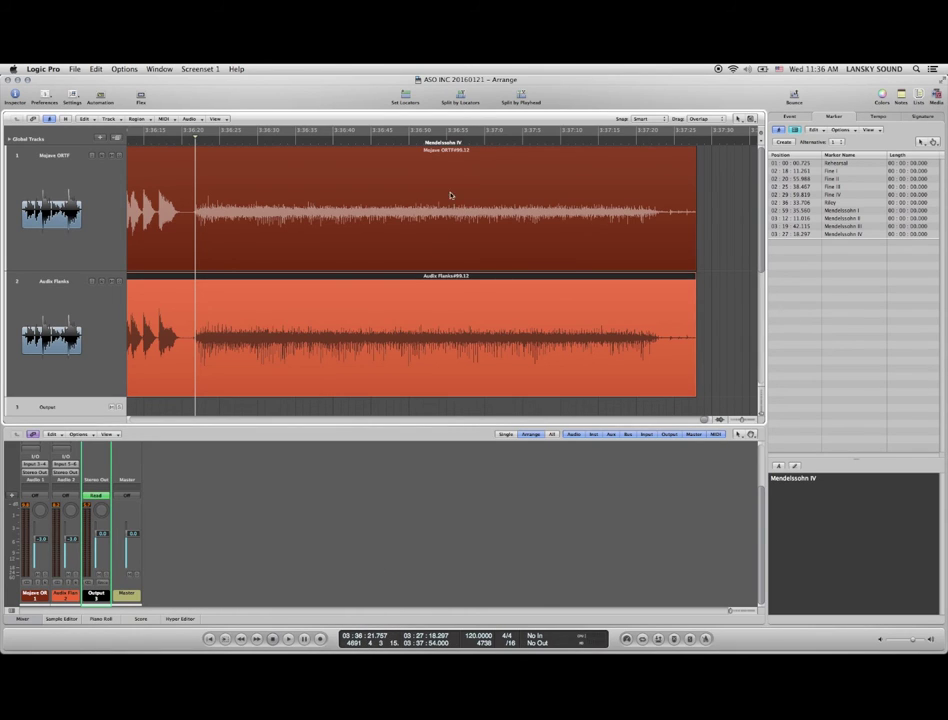
click(425, 141)
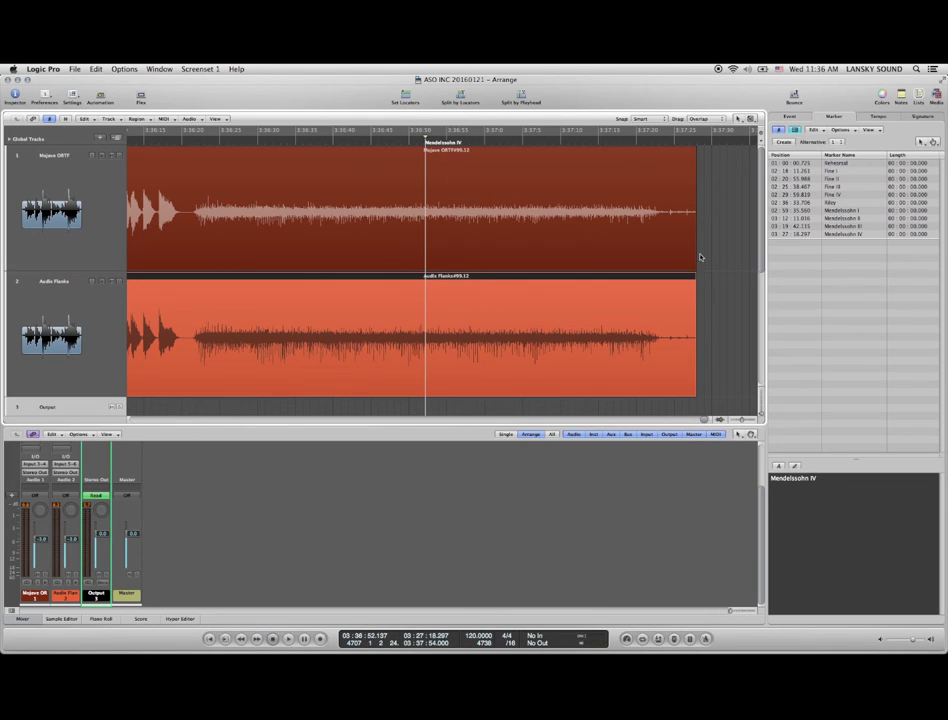
drag(698, 247, 672, 298)
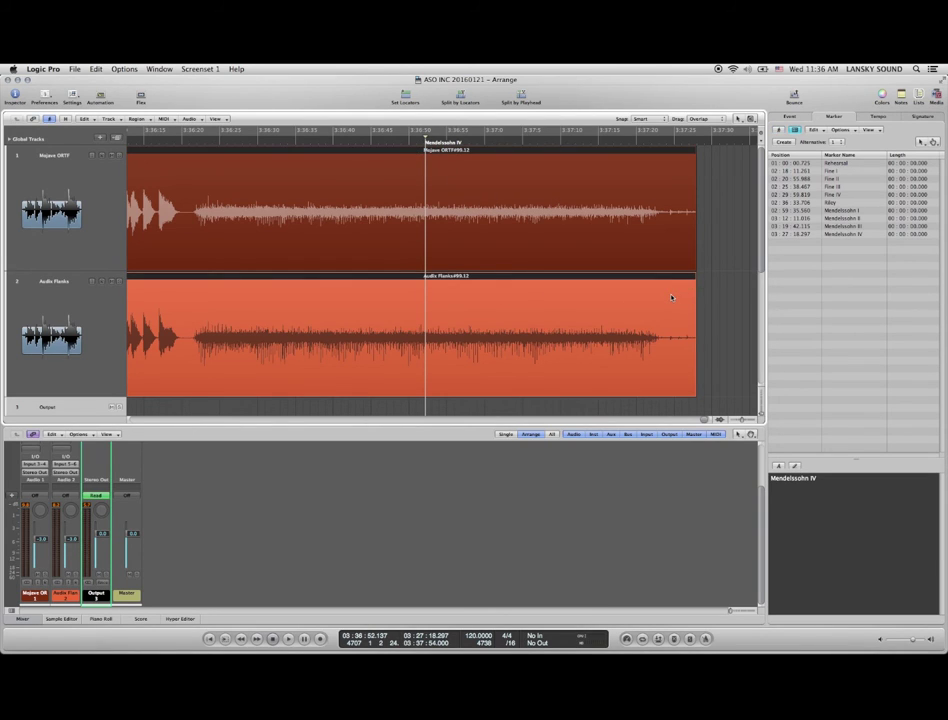
key(super+t)
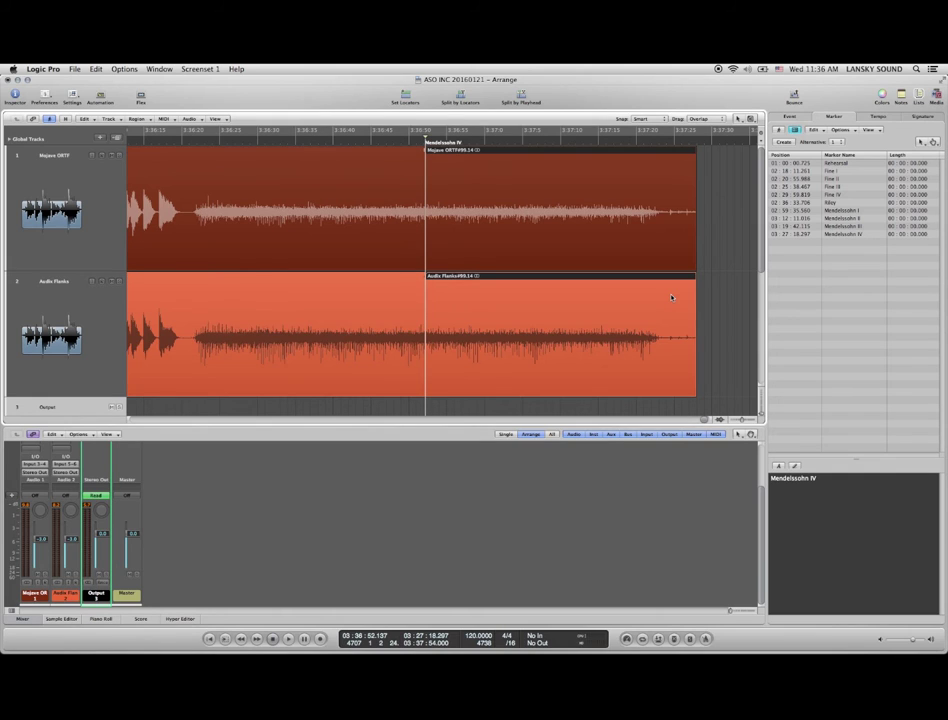
key(BackSpace)
- Add straight fade-outs on both Mendelssohn IV tracks over the final applause, from about 3:36:36 to the region ends at about 3:36:52
key(super+Right)
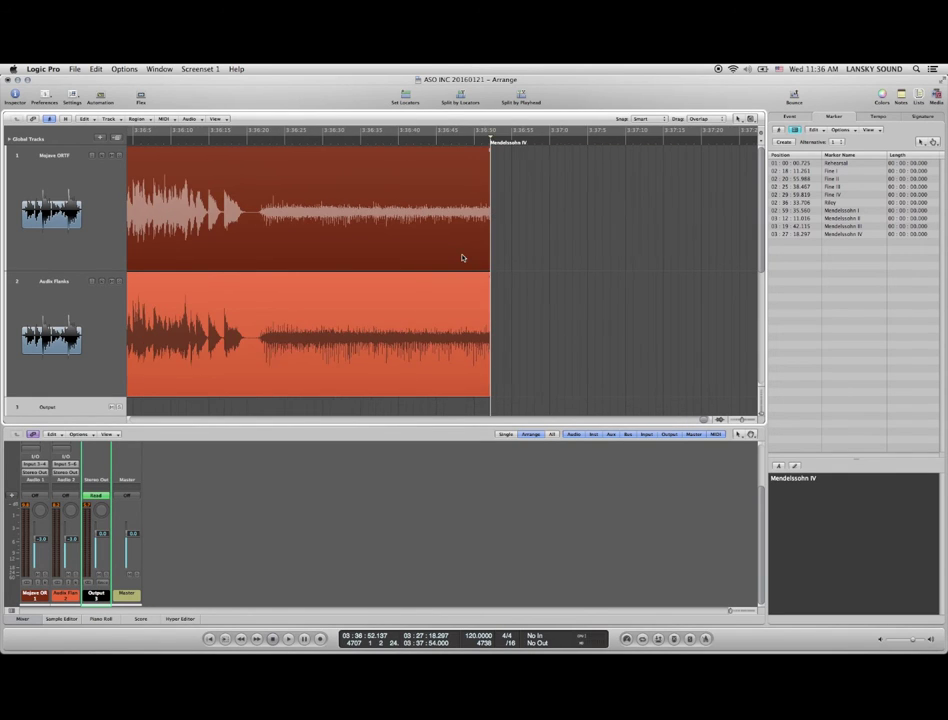
drag(580, 193, 254, 328)
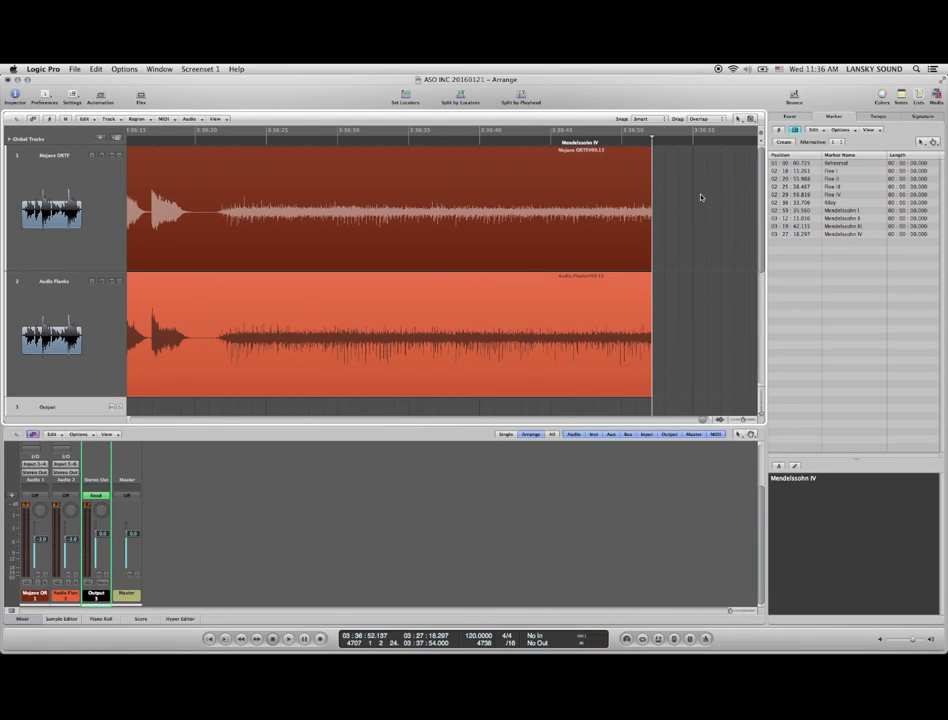
mouse_move(578, 231)
mouse_down()
mouse_move(430, 224)
mouse_move(421, 234)
mouse_up()
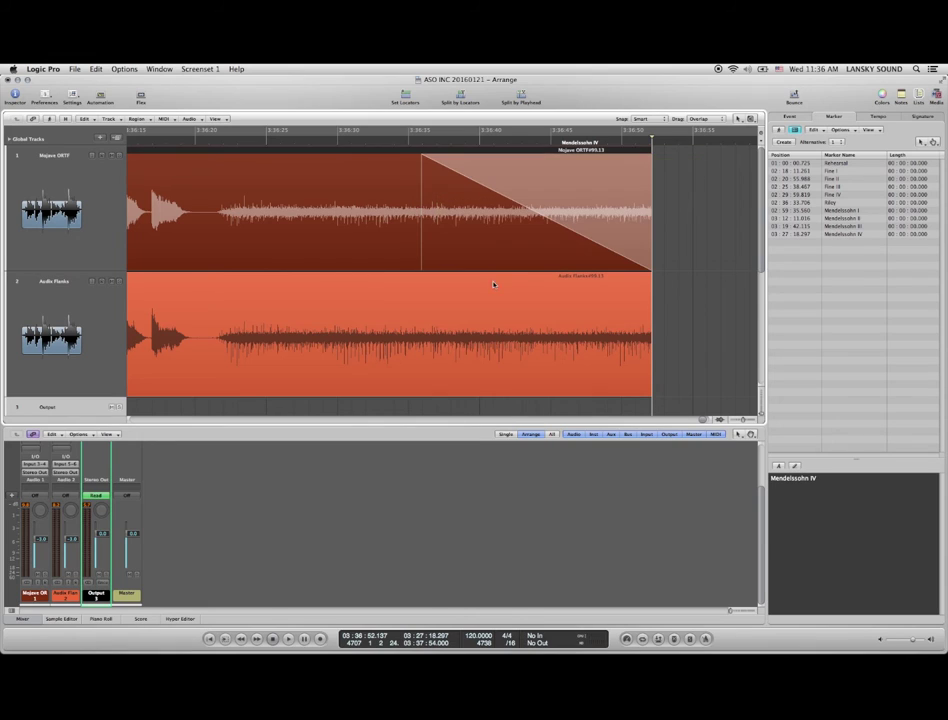
drag(690, 343, 423, 353)
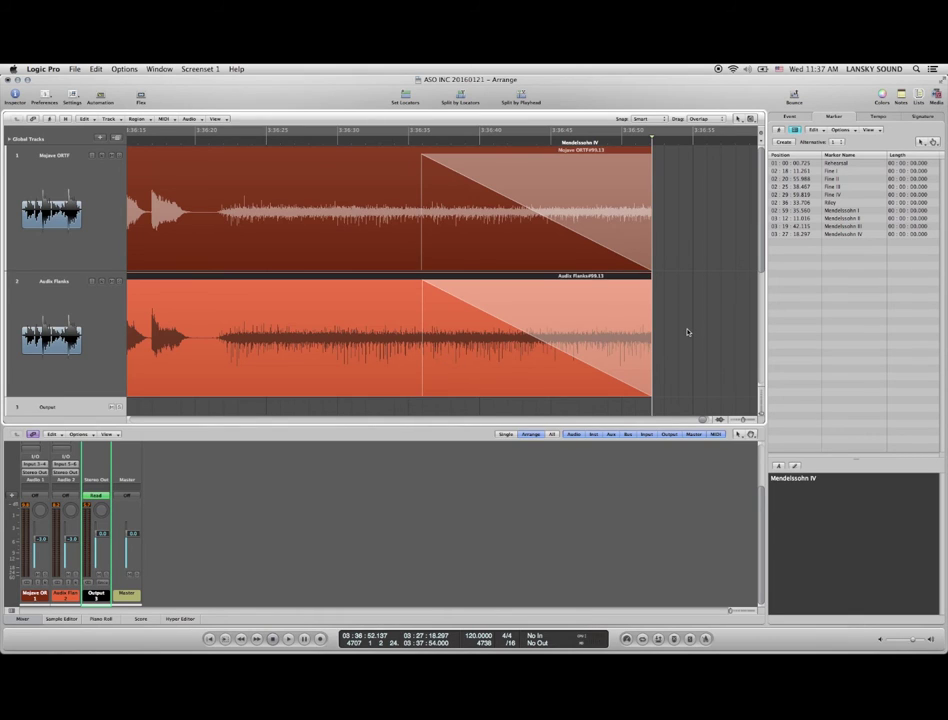
- Automate the Output track volume to drop from 0.0 dB at about 3:36:50 to -∞ dB where the applause regions end
scroll(686, 332, down, 5)
key(a)
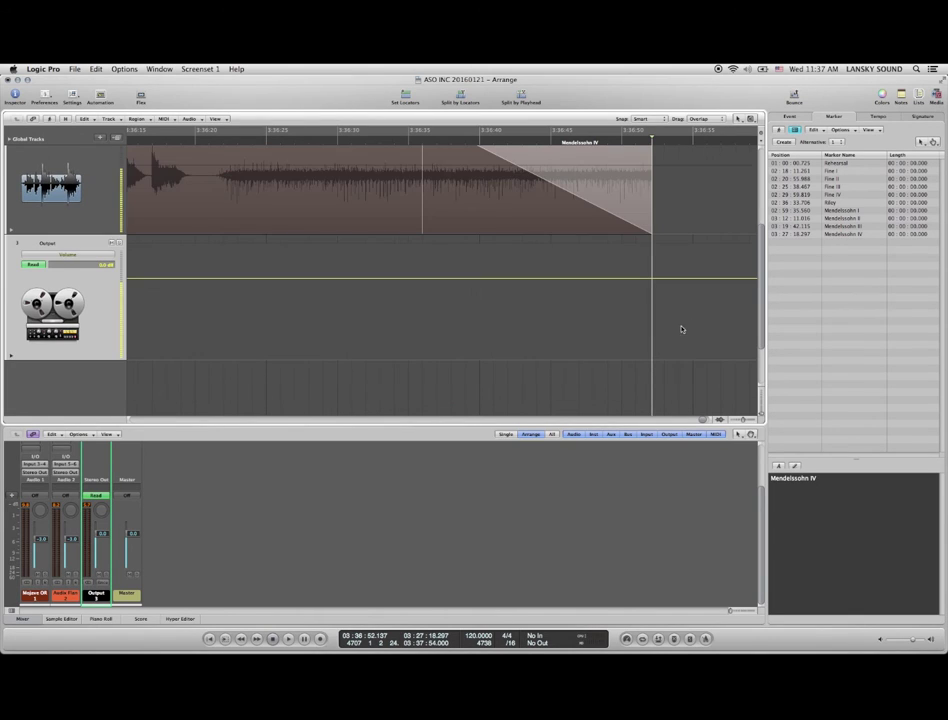
drag(623, 279, 618, 290)
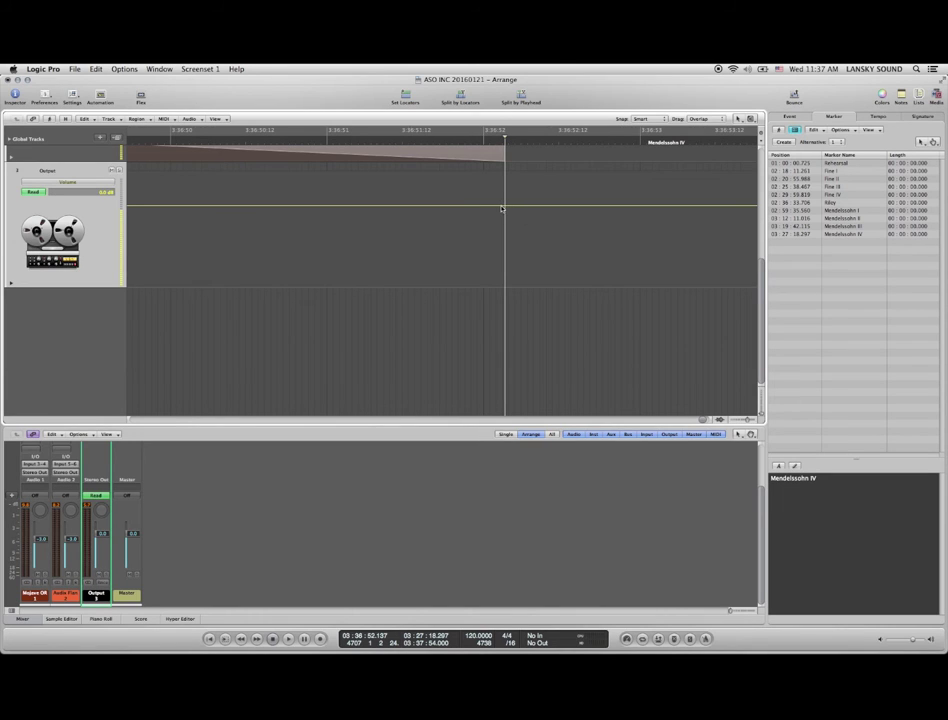
scroll(502, 215, up, 2)
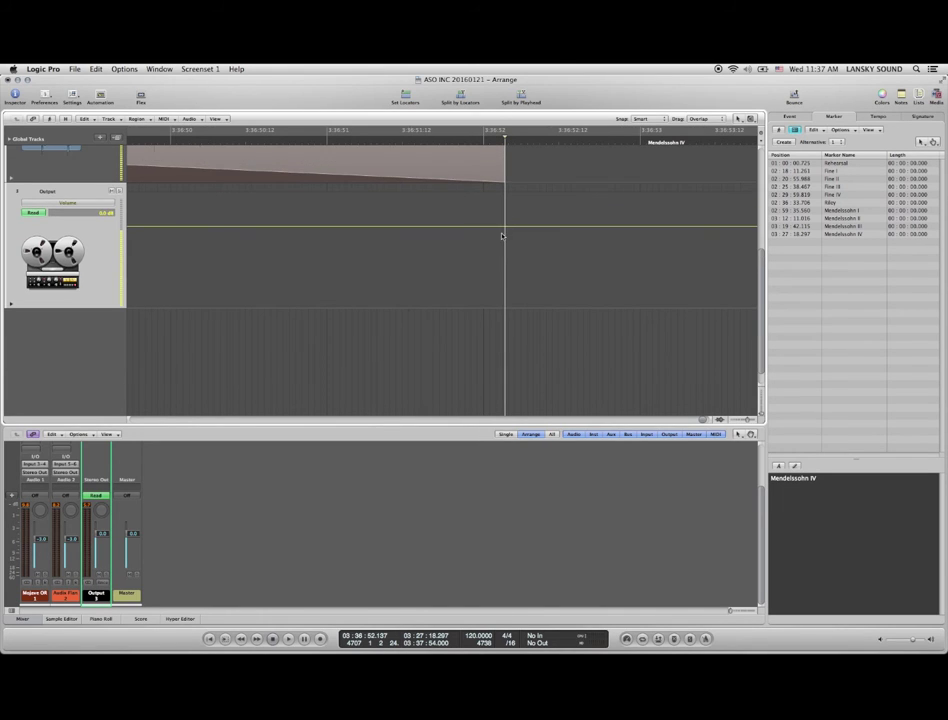
mouse_move(502, 229)
click(173, 226)
drag(505, 224, 505, 304)
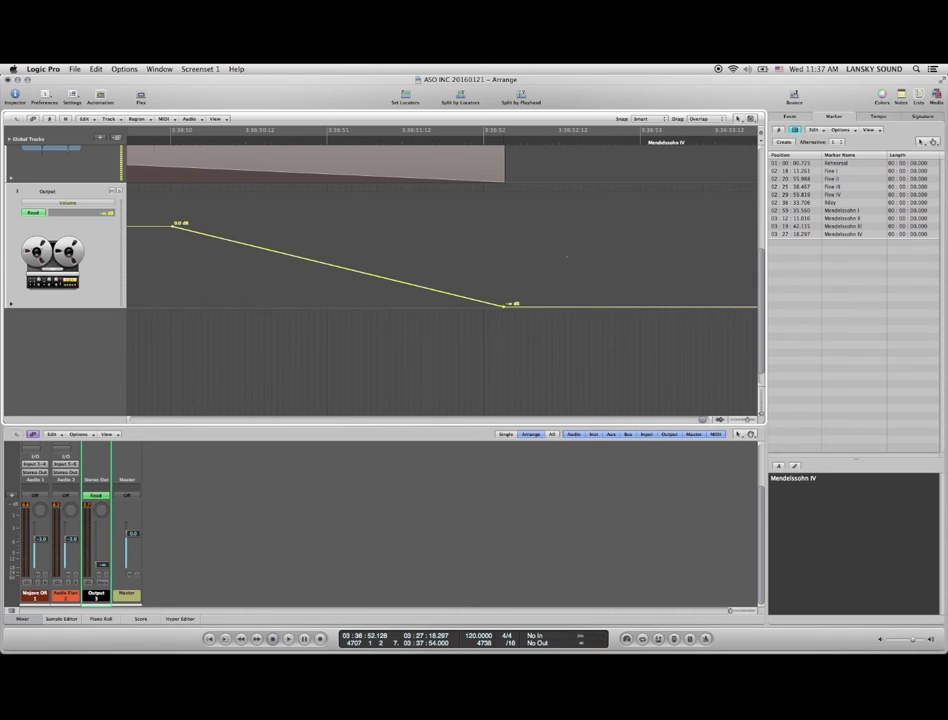
click(505, 304)
key(z)
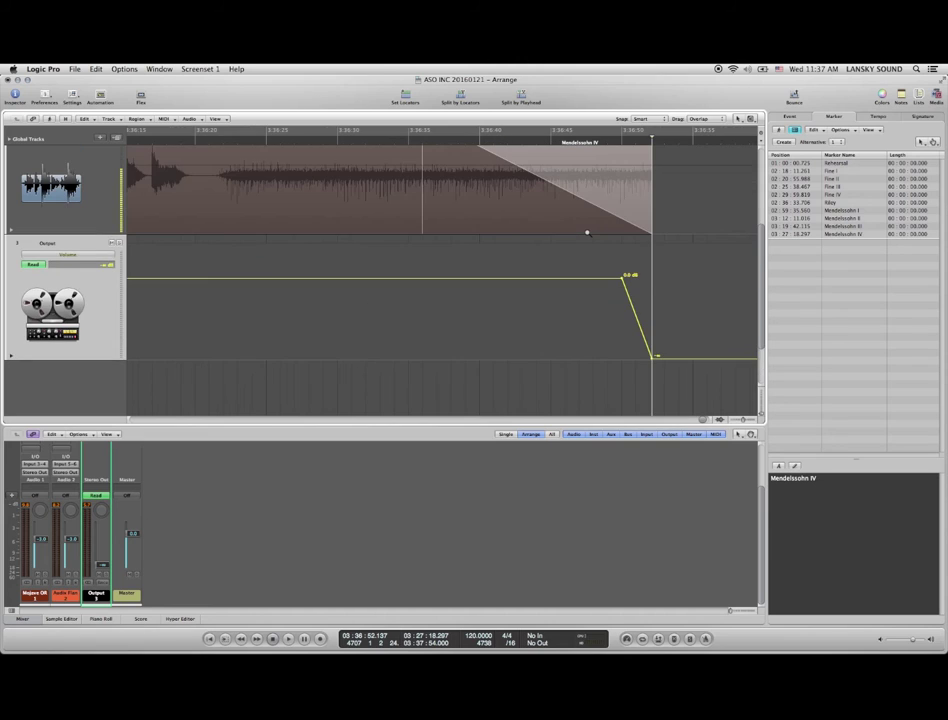
key(z)
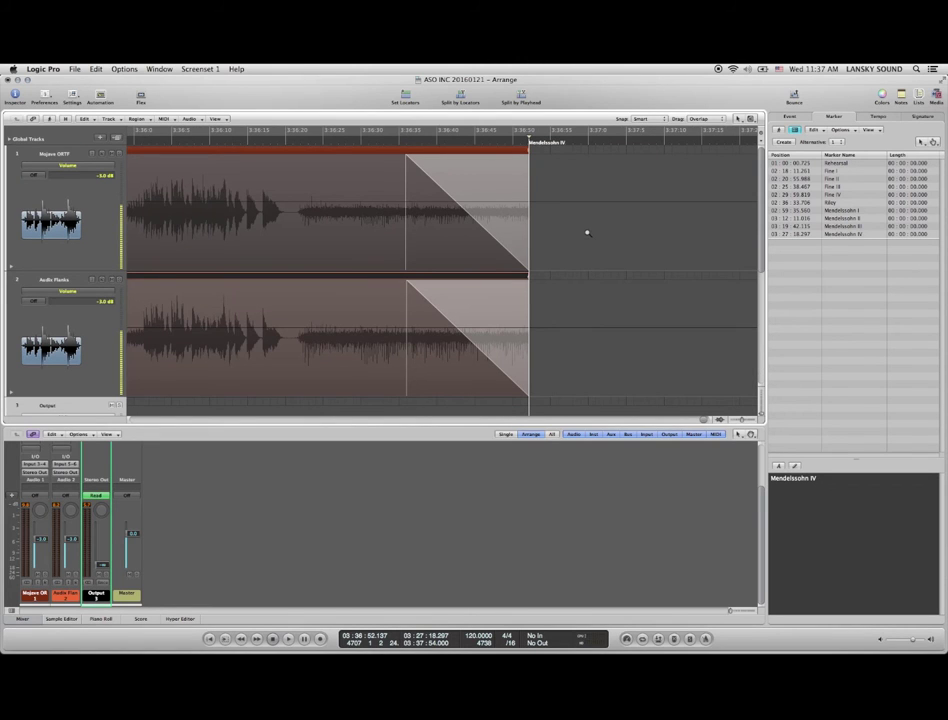
key(ctrl+Left)
key(super+a)
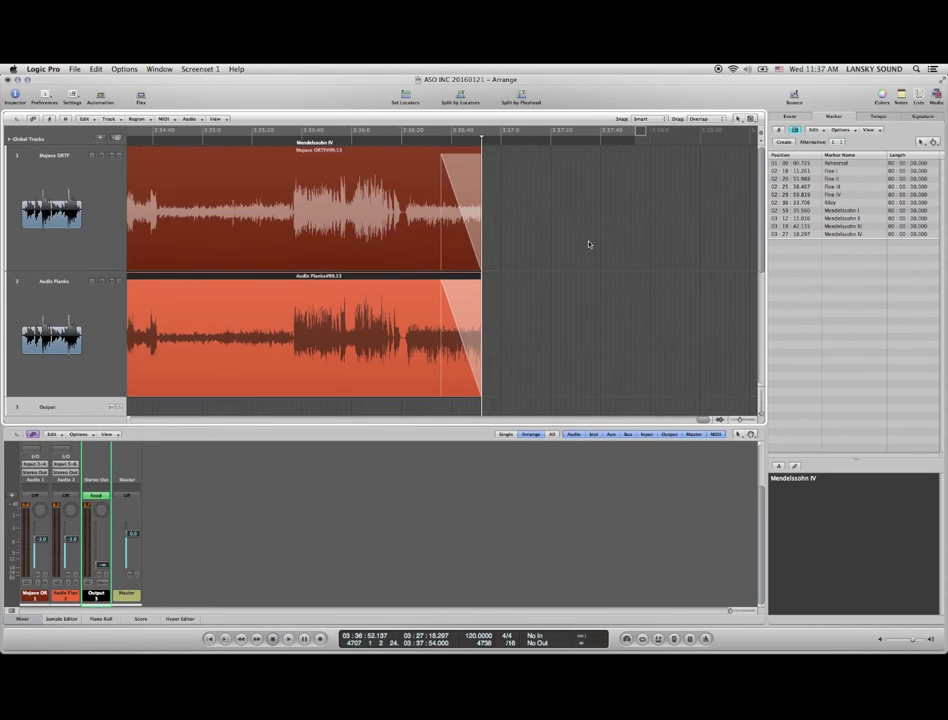
- Save the project and play the start of Fine I from about 2:18:08 to check its fade-in
scroll(588, 279, down, 3)
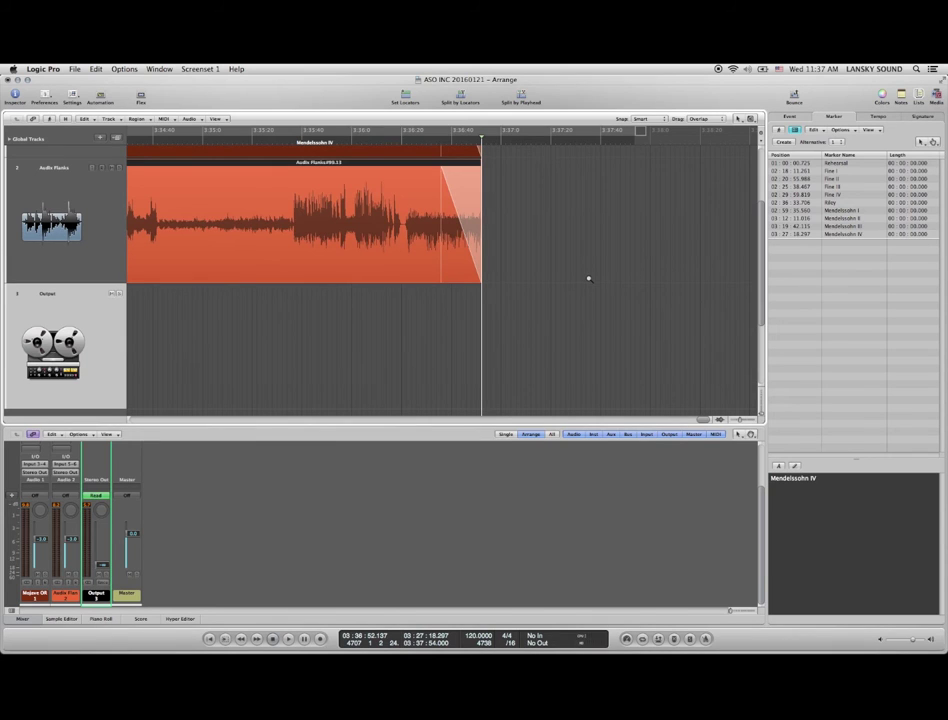
key(z)
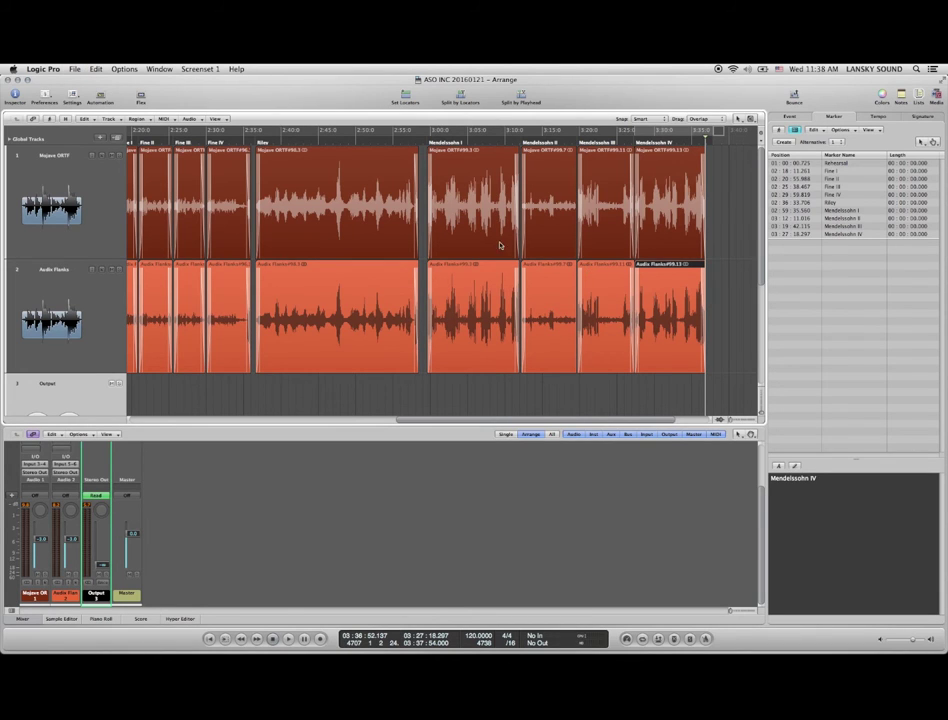
scroll(491, 248, left, 5)
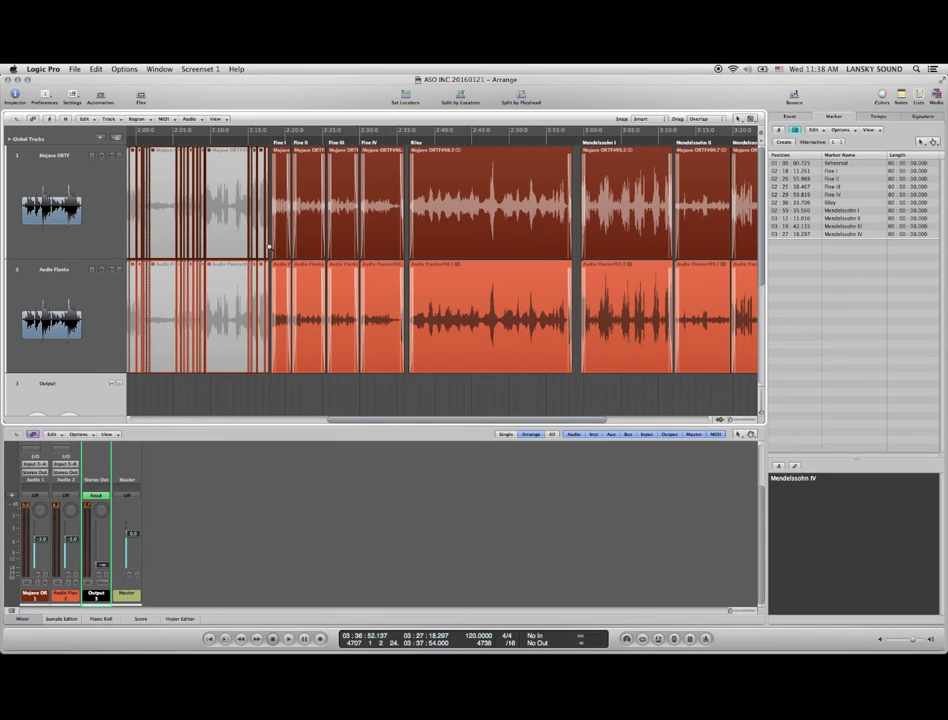
drag(270, 253, 299, 277)
click(270, 141)
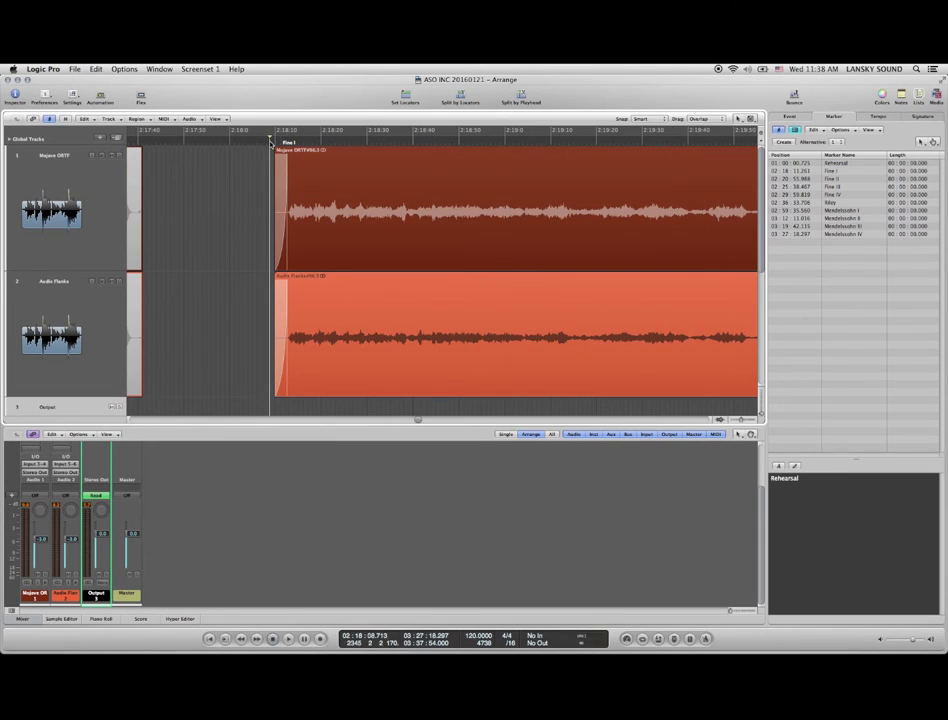
key(super+s)
key(space)
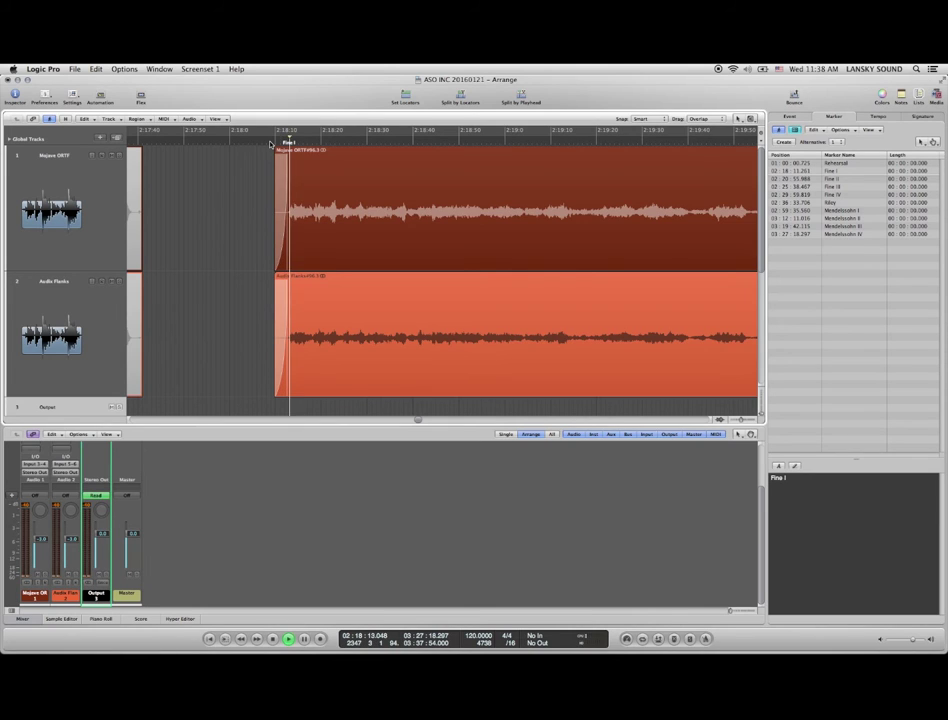
key(space)
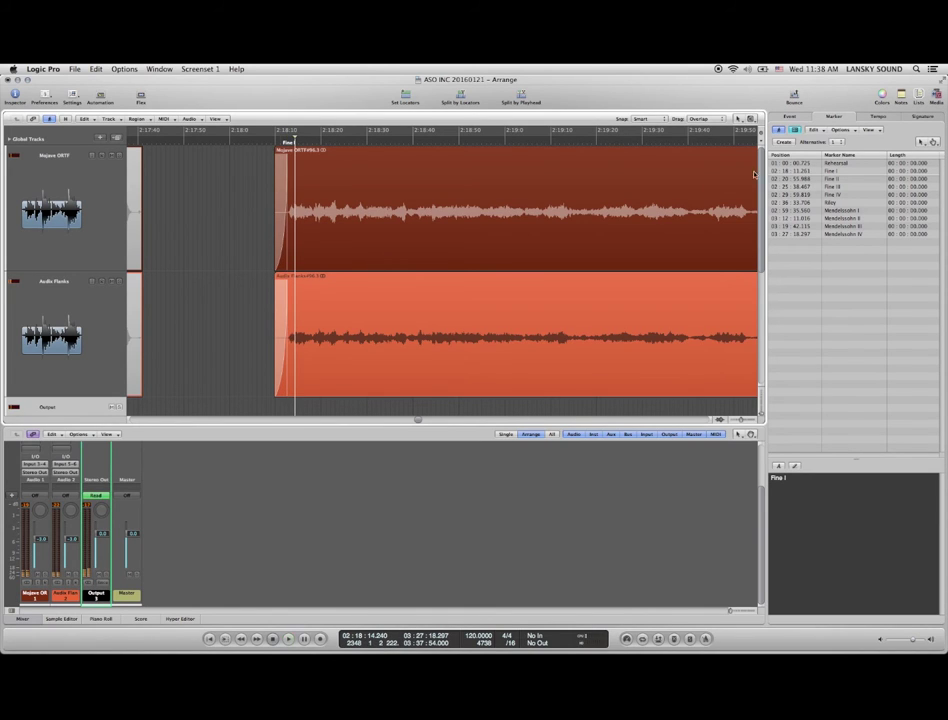
- Play the end of Fine I from about 2:20:40 and the start of Fine II to check the fades
click(843, 179)
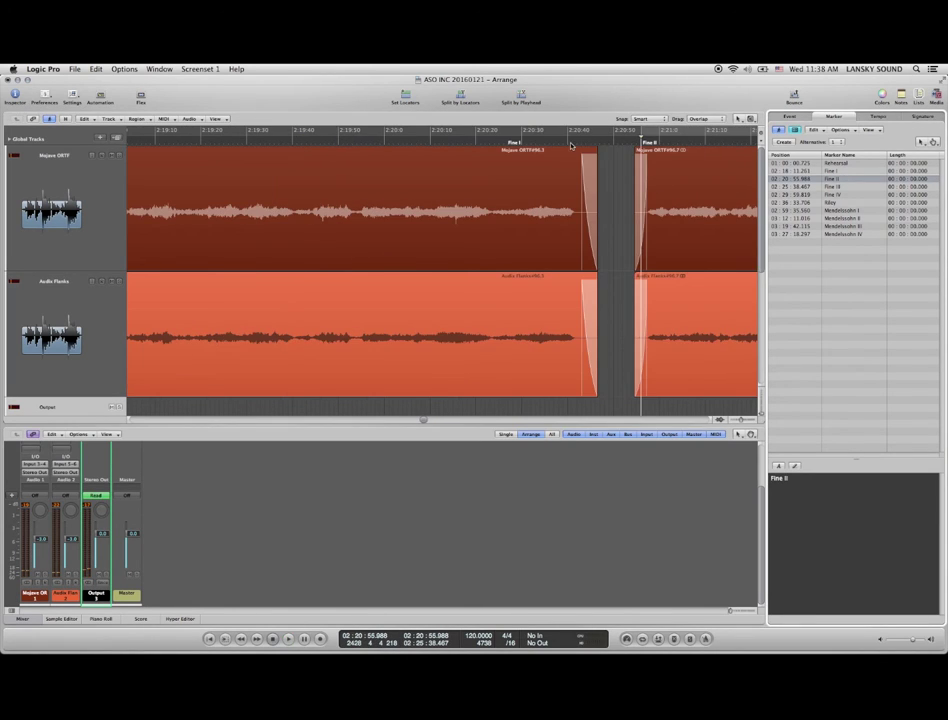
double_click(566, 140)
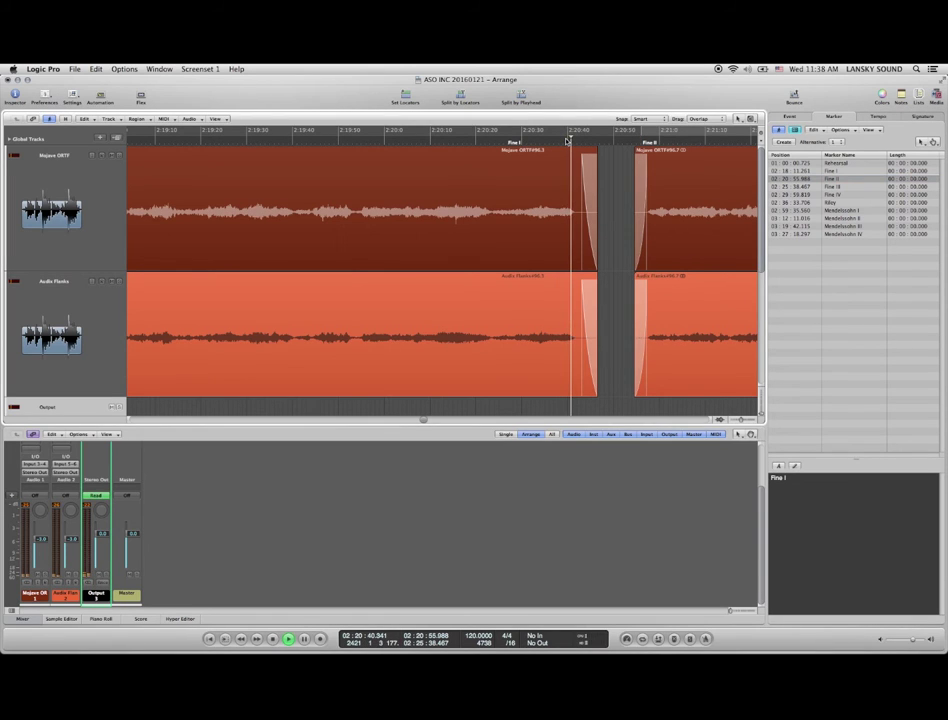
click(629, 142)
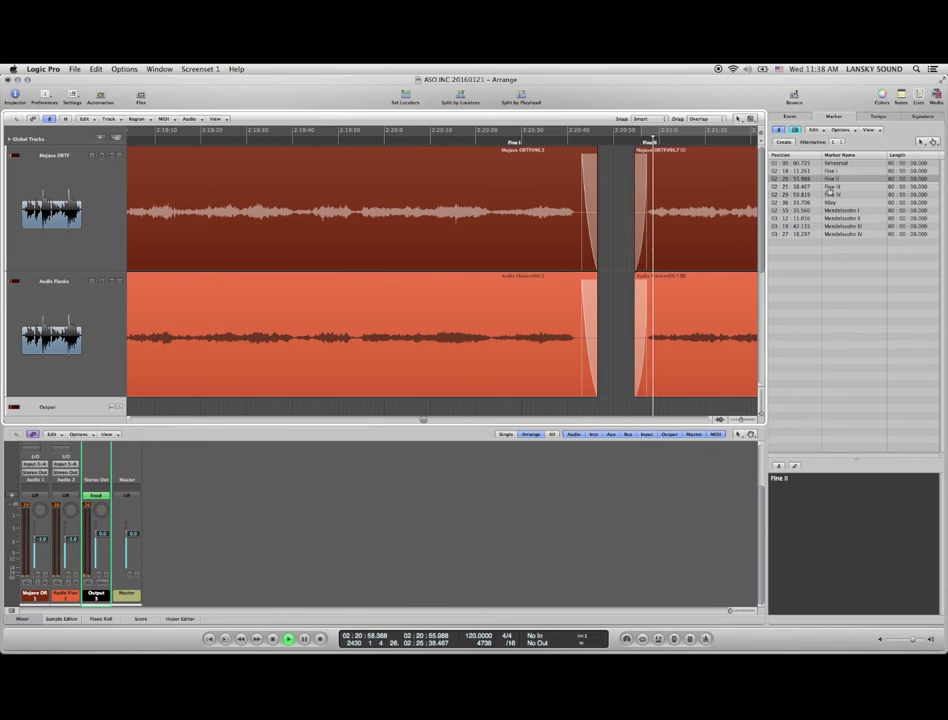
- Play the end of Fine II and the start of Fine III to check the fades, moving the Fine III marker to about 2:25:36
click(785, 186)
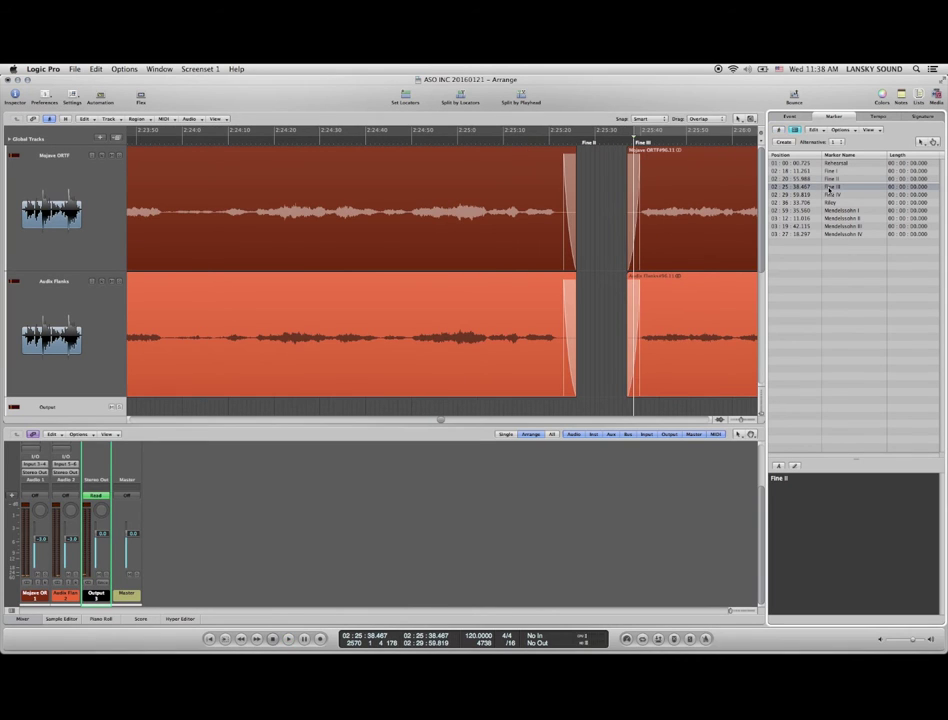
click(539, 145)
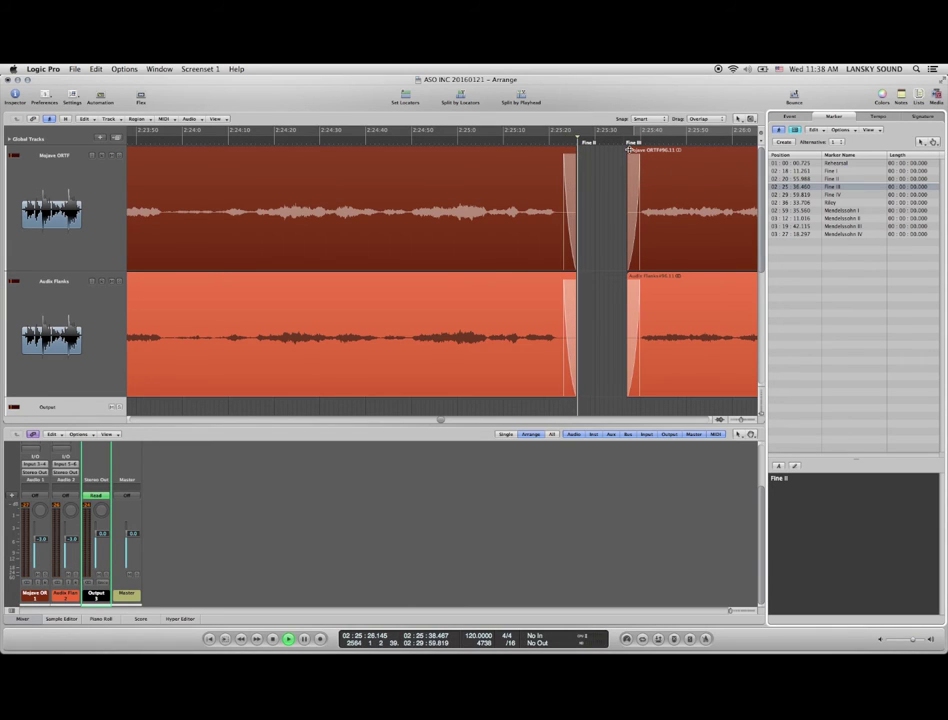
click(626, 143)
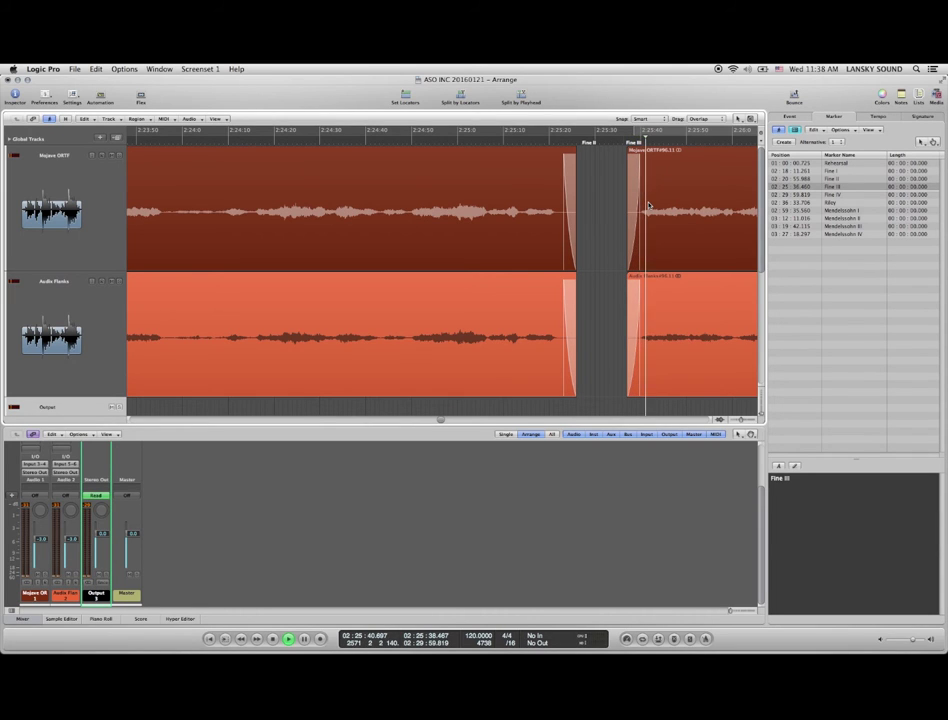
key(space)
- Review the Output track's volume automation across the Fine, Riley and Mendelssohn sections
key(z)
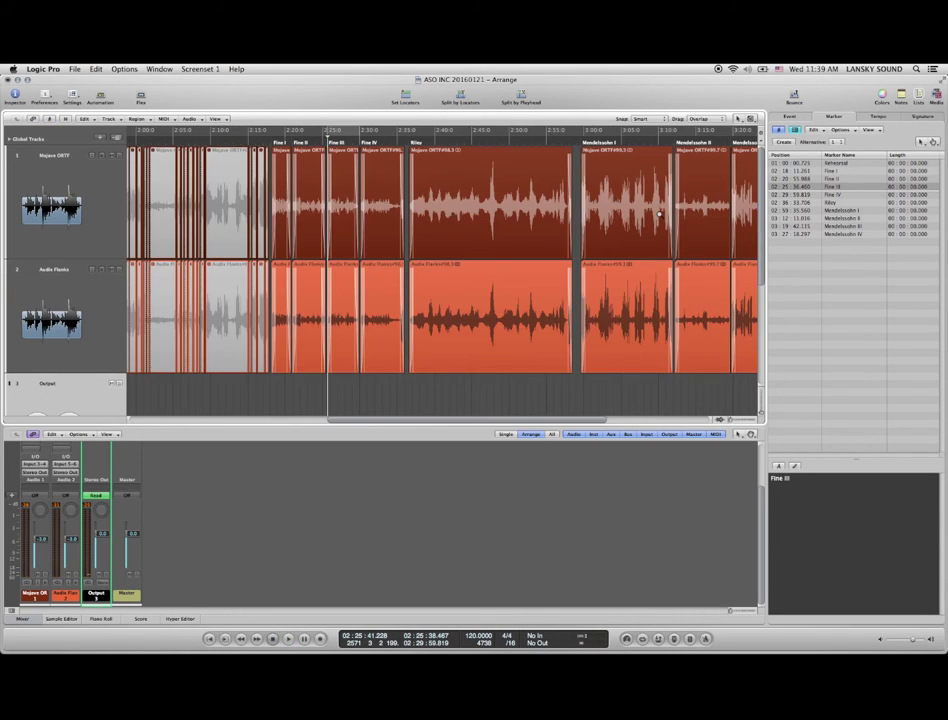
key(super+z)
key(a)
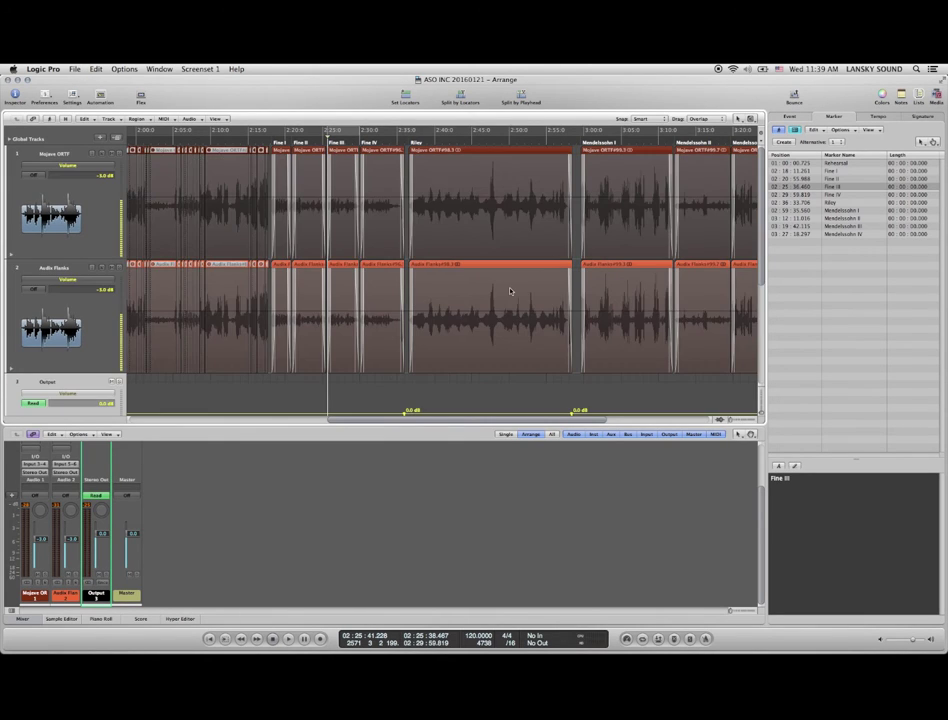
scroll(508, 296, down, 3)
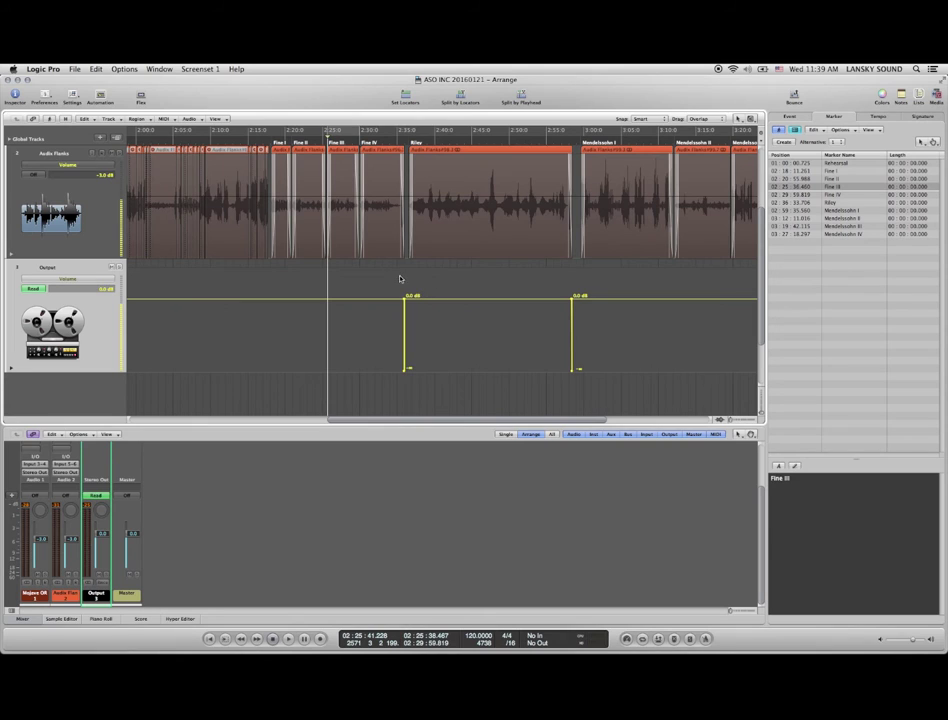
scroll(389, 333, right, 5)
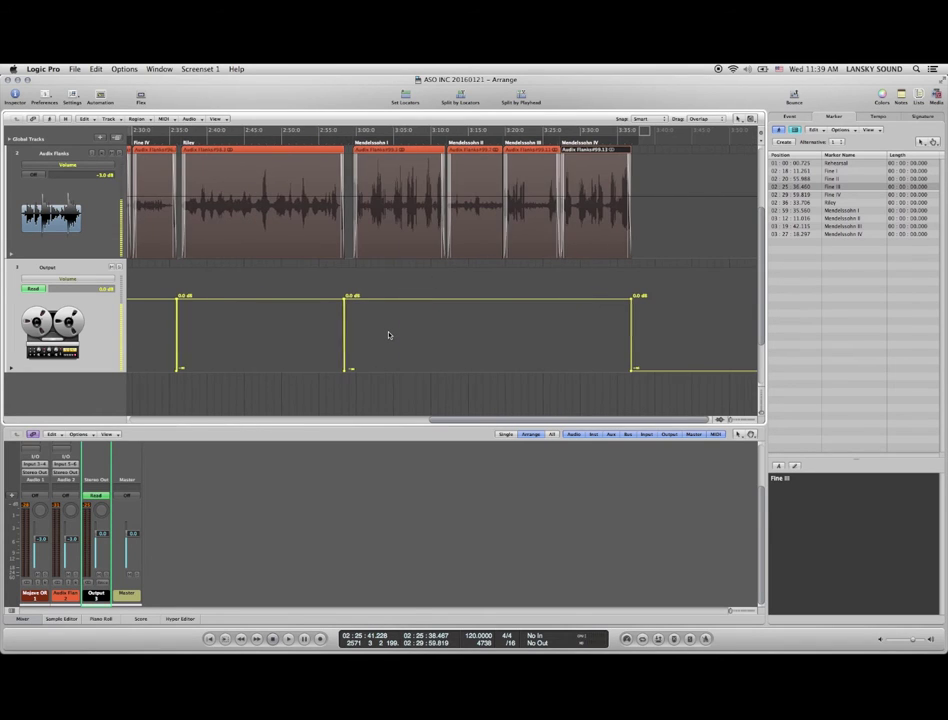
scroll(389, 334, left, 3)
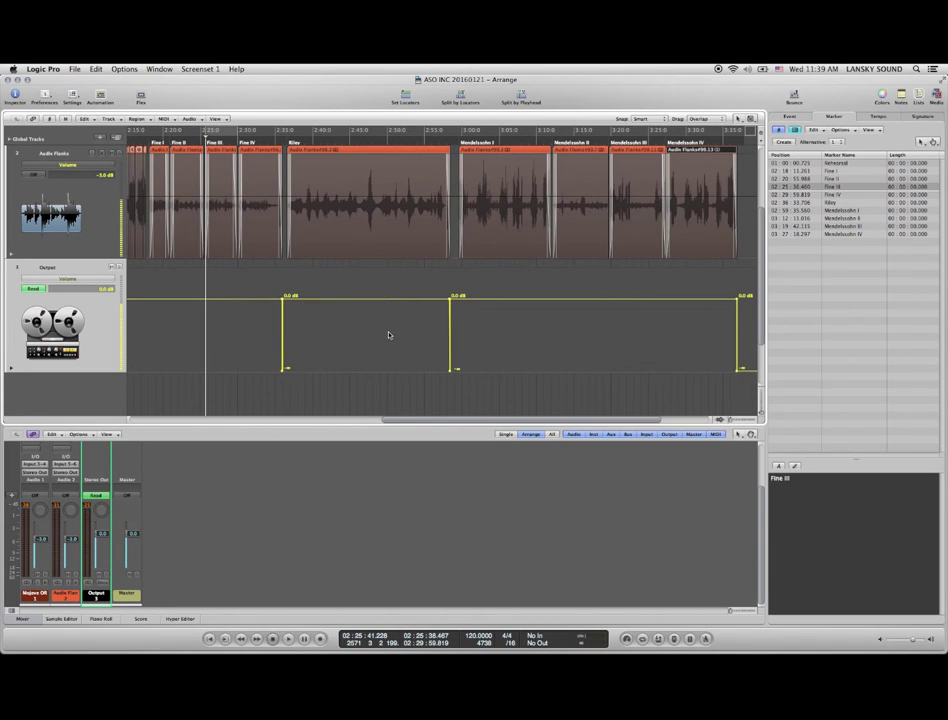
- Examine closely the Output volume automation dip at the end of the Fine IV applause, around 2:35:55 to 2:35:59
drag(264, 285, 313, 376)
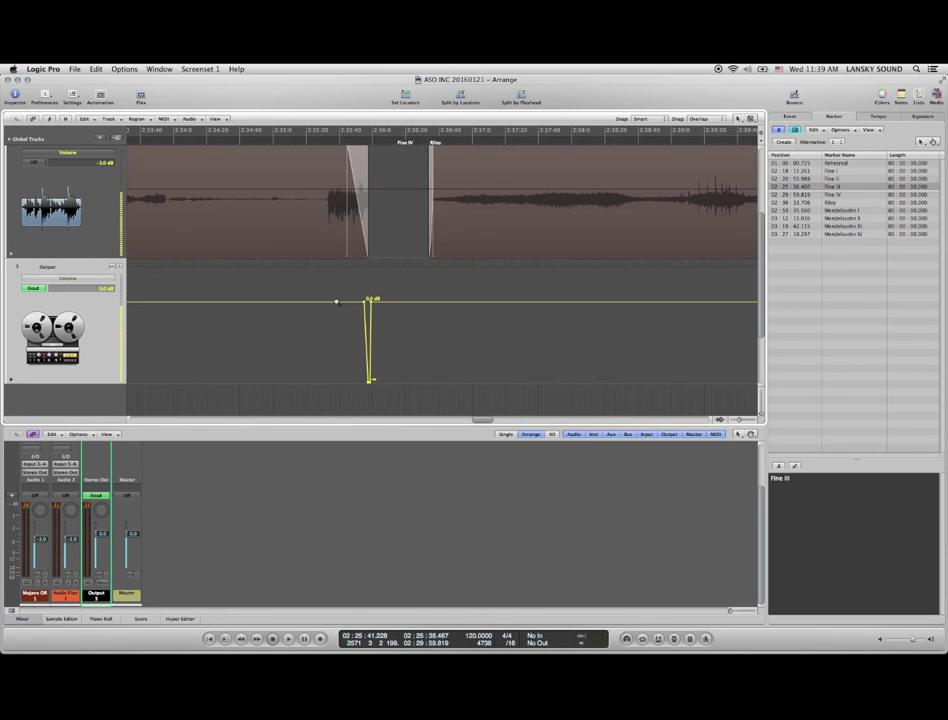
drag(335, 292, 417, 405)
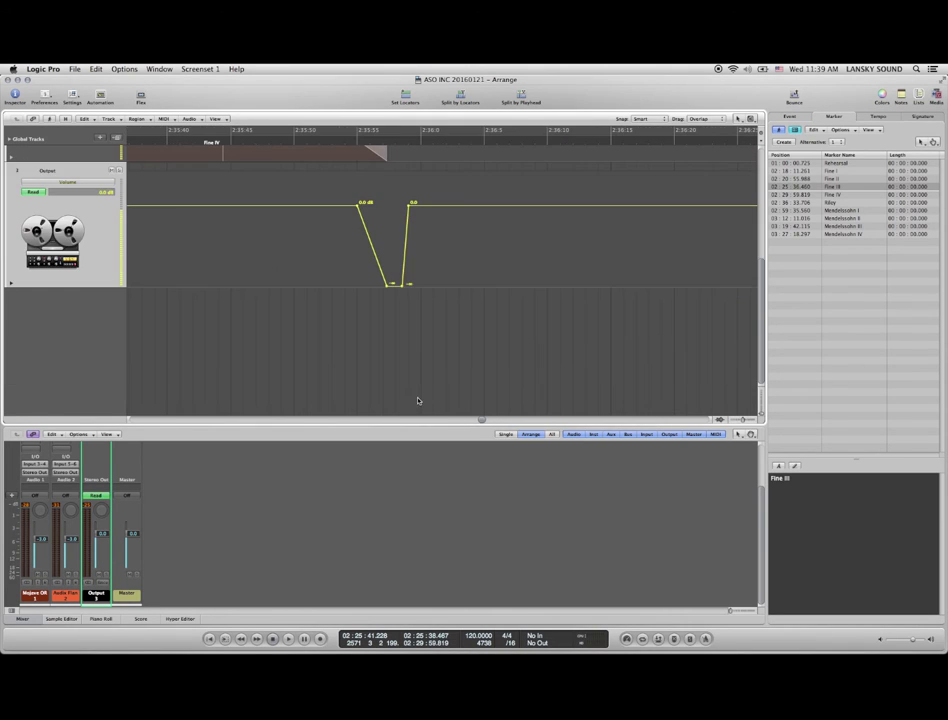
scroll(418, 403, up, 3)
scroll(418, 400, down, 3)
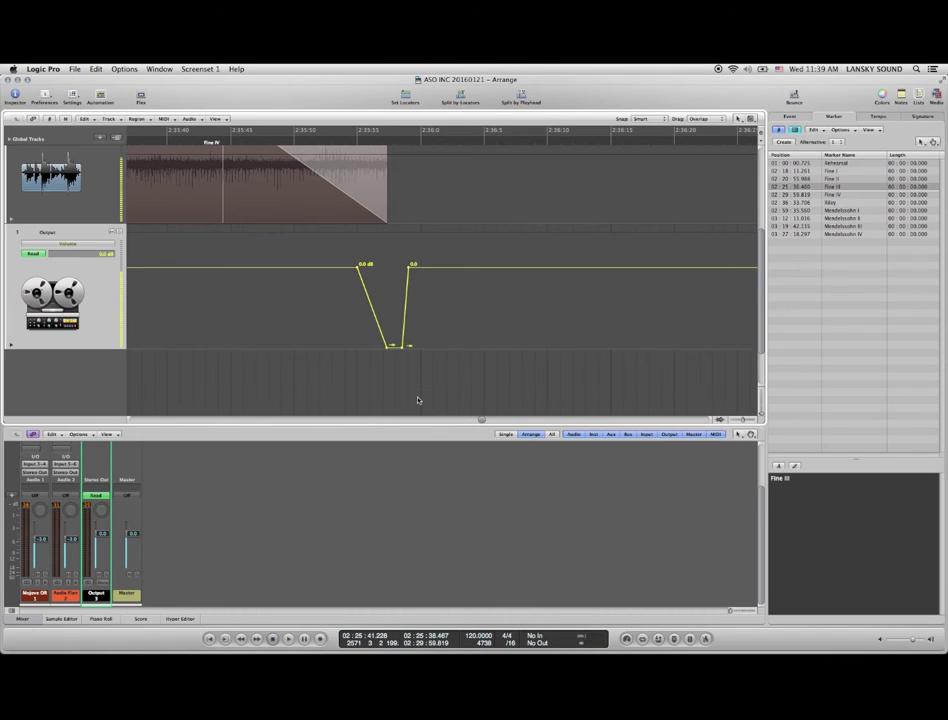
drag(324, 237, 430, 362)
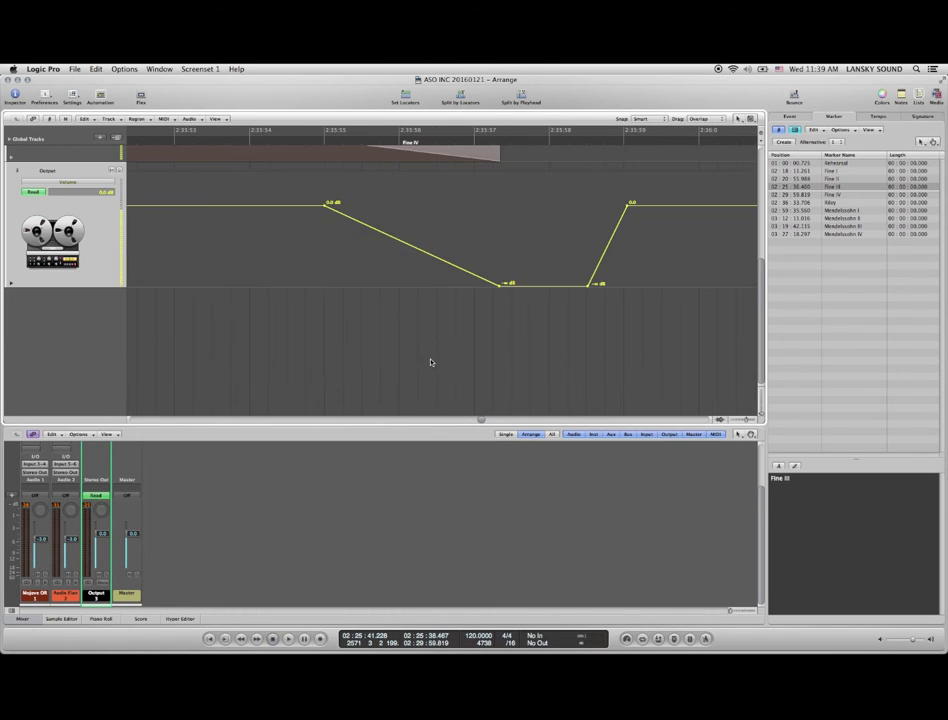
scroll(430, 362, up, 3)
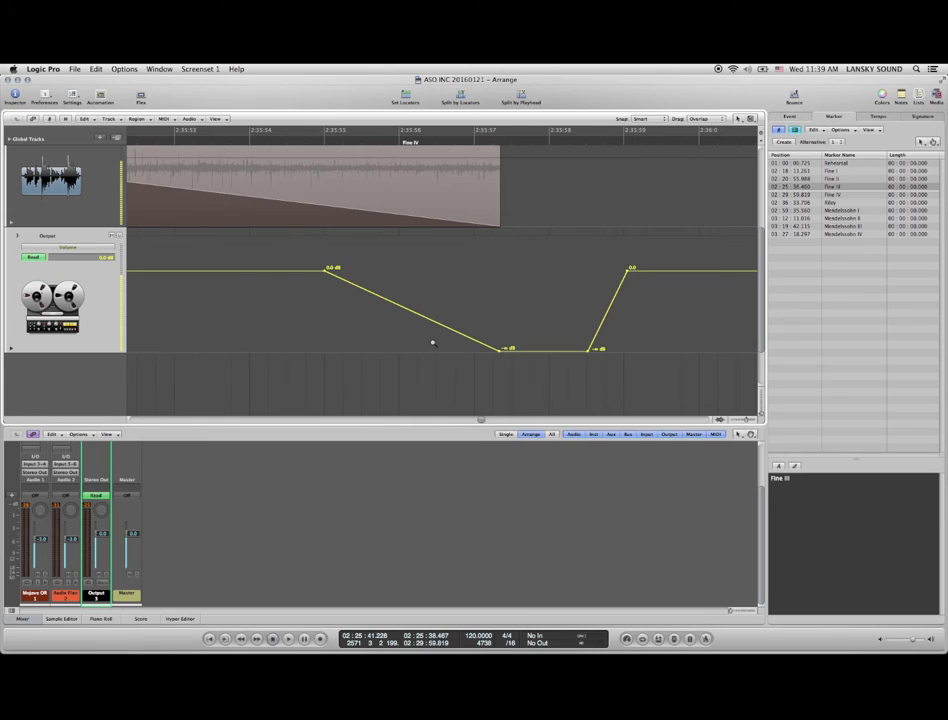
ctrl+alt+click(432, 343)
ctrl+alt+click(432, 343)
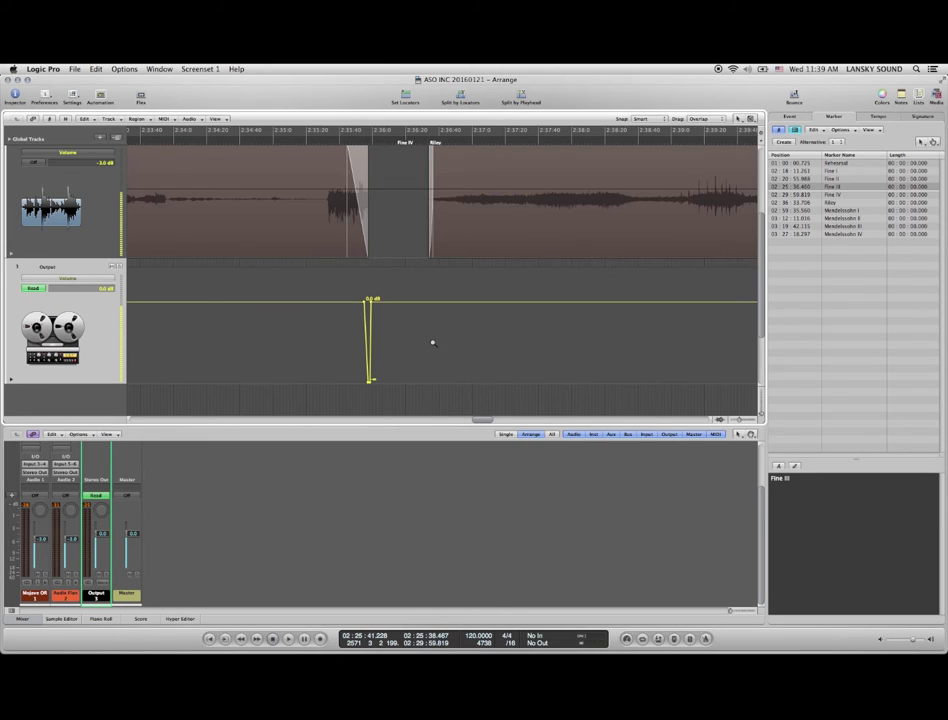
ctrl+alt+click(432, 343)
key(a)
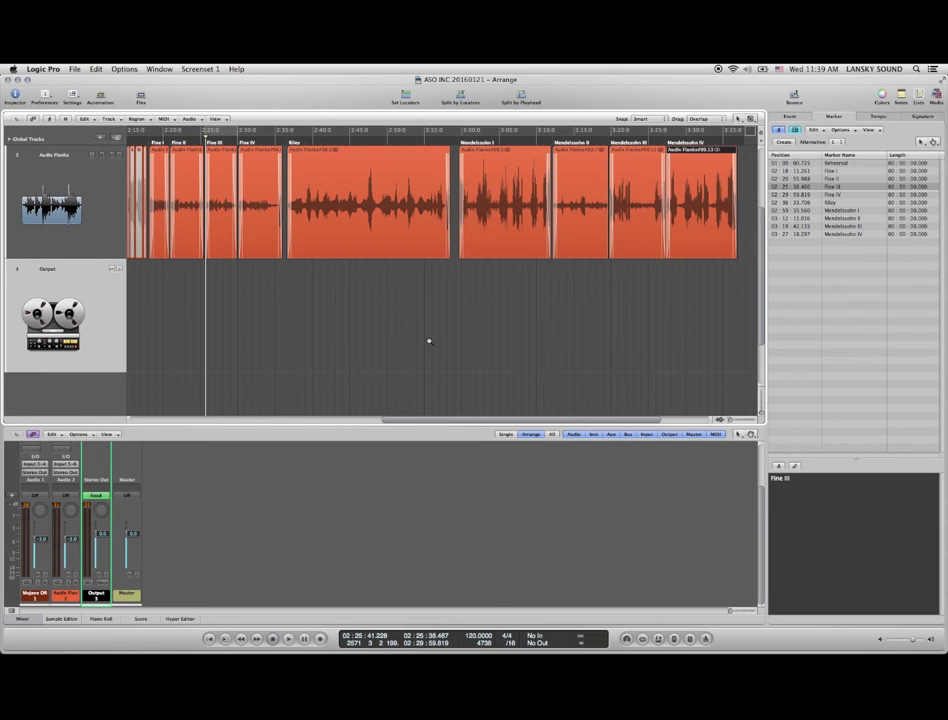
- Save the project and select the Mojave ORTF and Audio Flanks channels together
key(h)
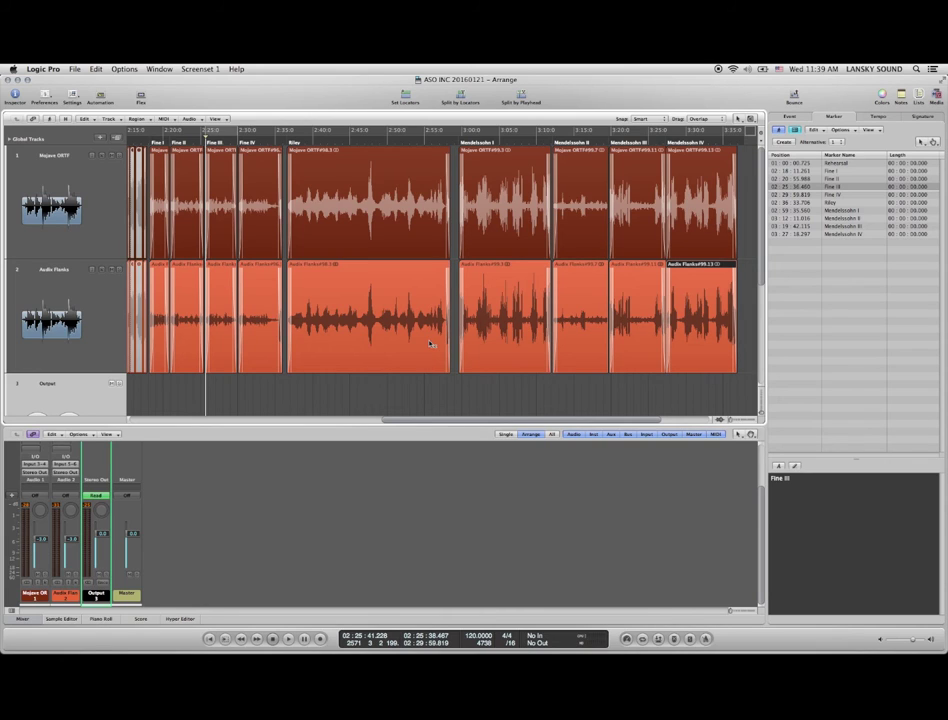
key(super+s)
click(52, 595)
shift+click(58, 540)
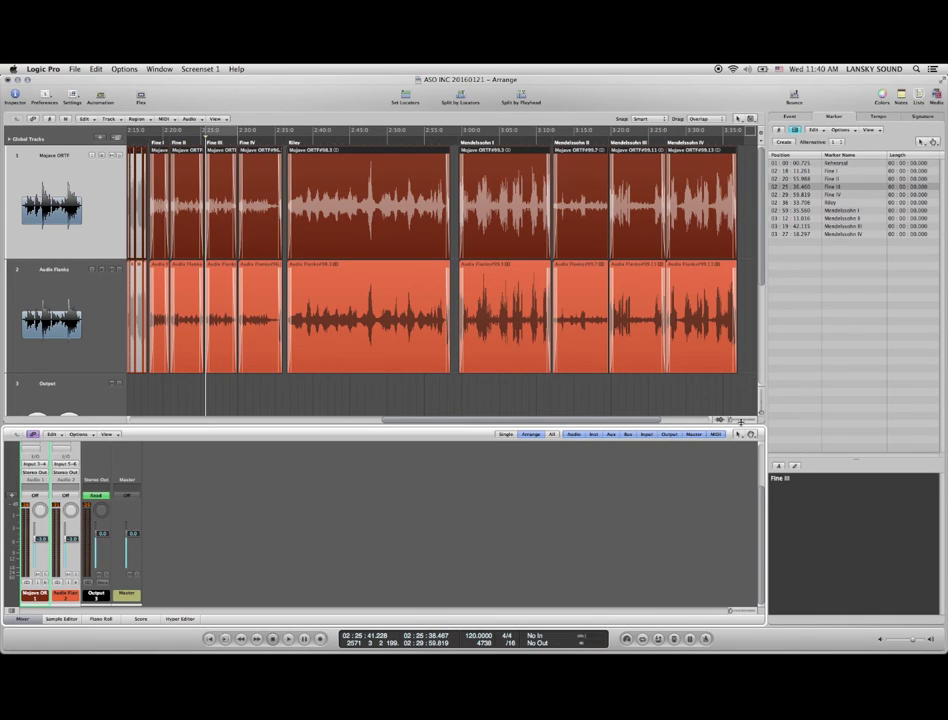
- Reset the peak level meters and play the loudest Riley passage around 2:47:50 to check its levels
drag(726, 421, 740, 421)
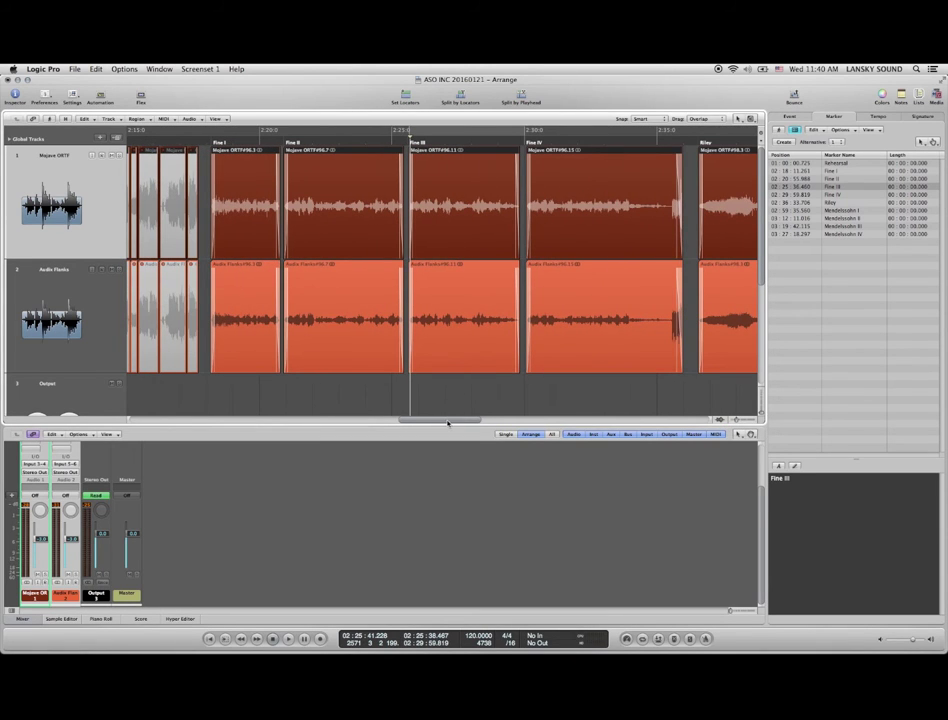
mouse_move(448, 421)
mouse_down()
mouse_move(541, 434)
mouse_move(535, 422)
mouse_up()
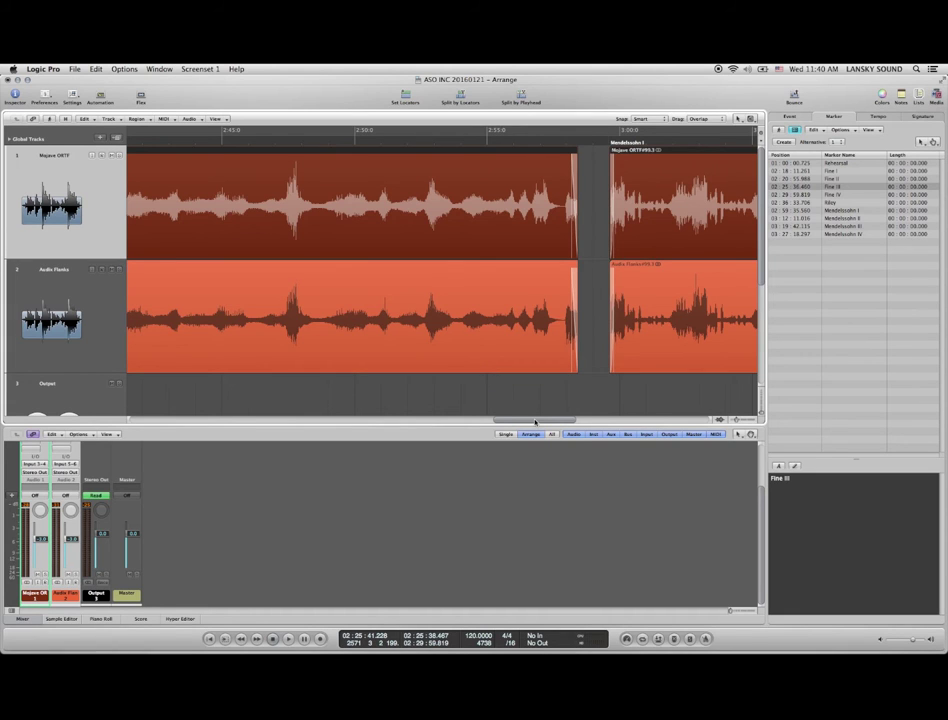
drag(535, 422, 437, 420)
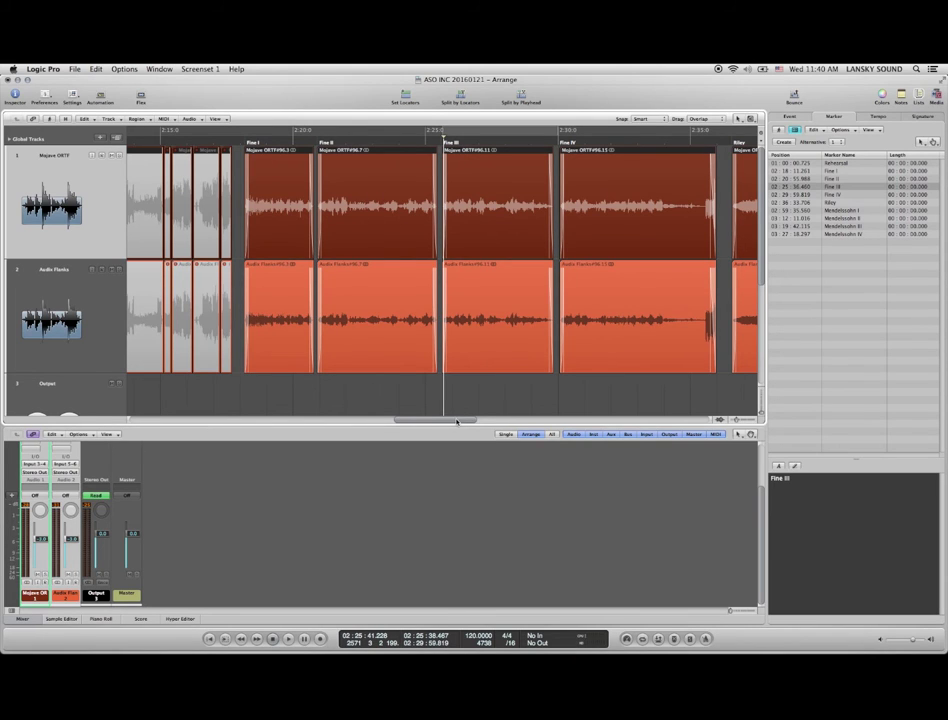
drag(457, 416, 534, 420)
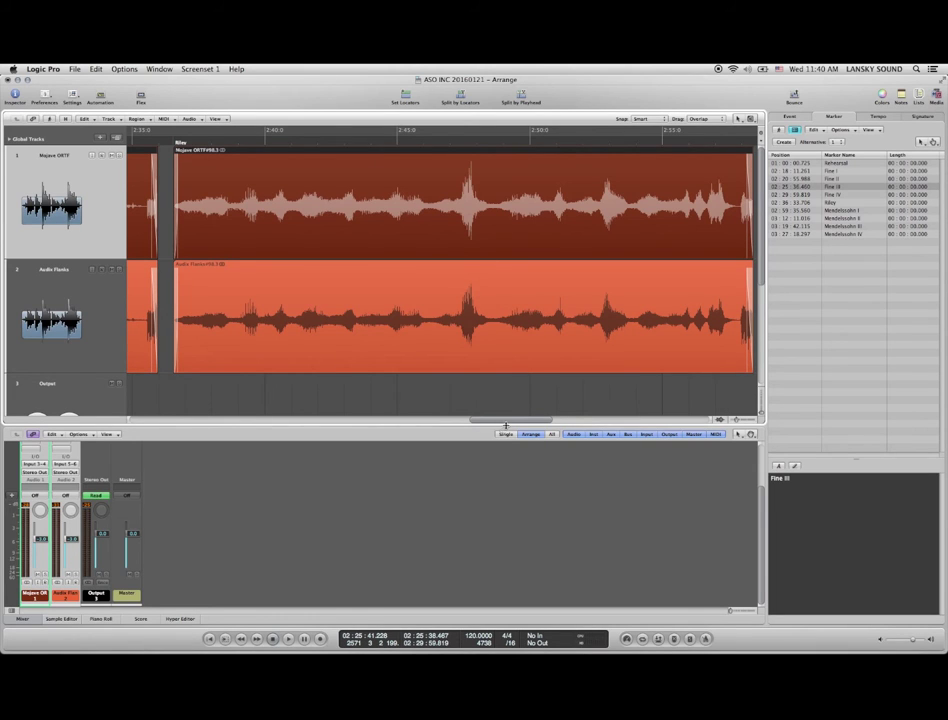
drag(541, 420, 505, 426)
scroll(590, 423, right, 5)
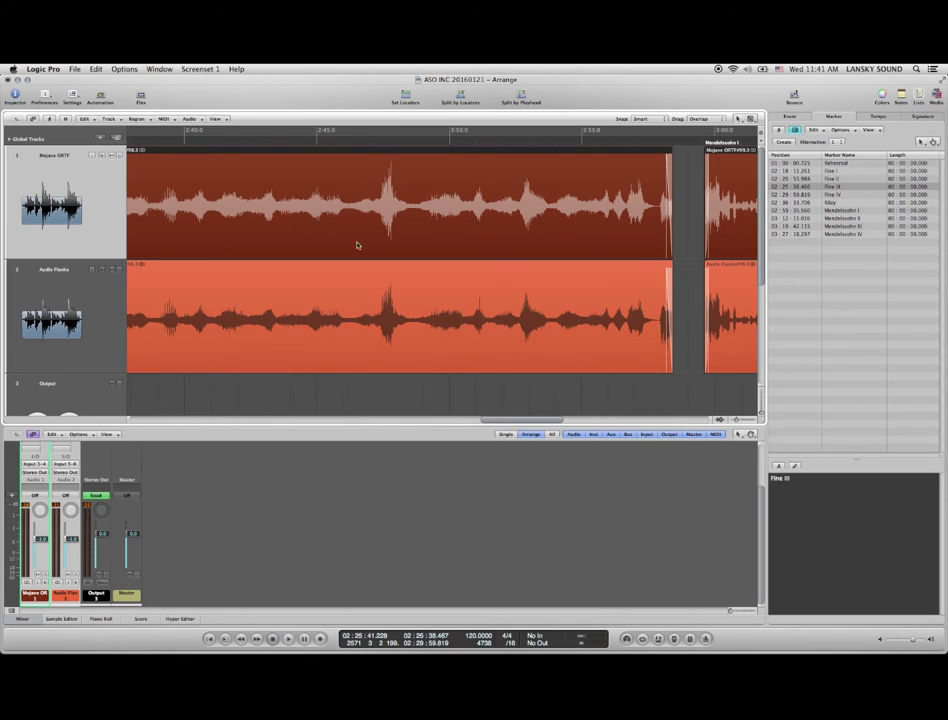
click(88, 509)
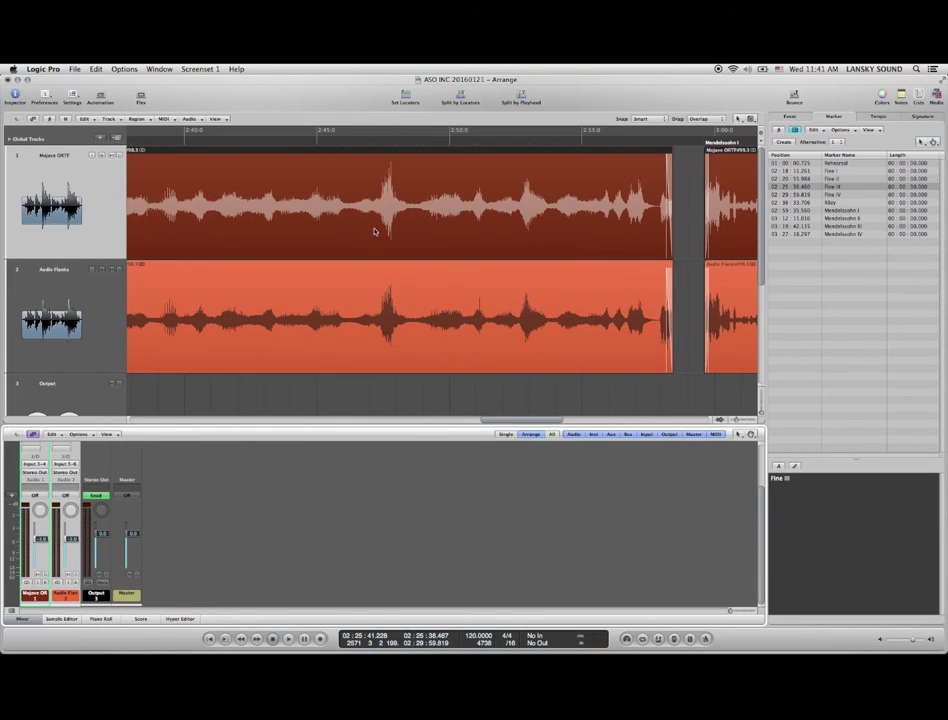
double_click(383, 139)
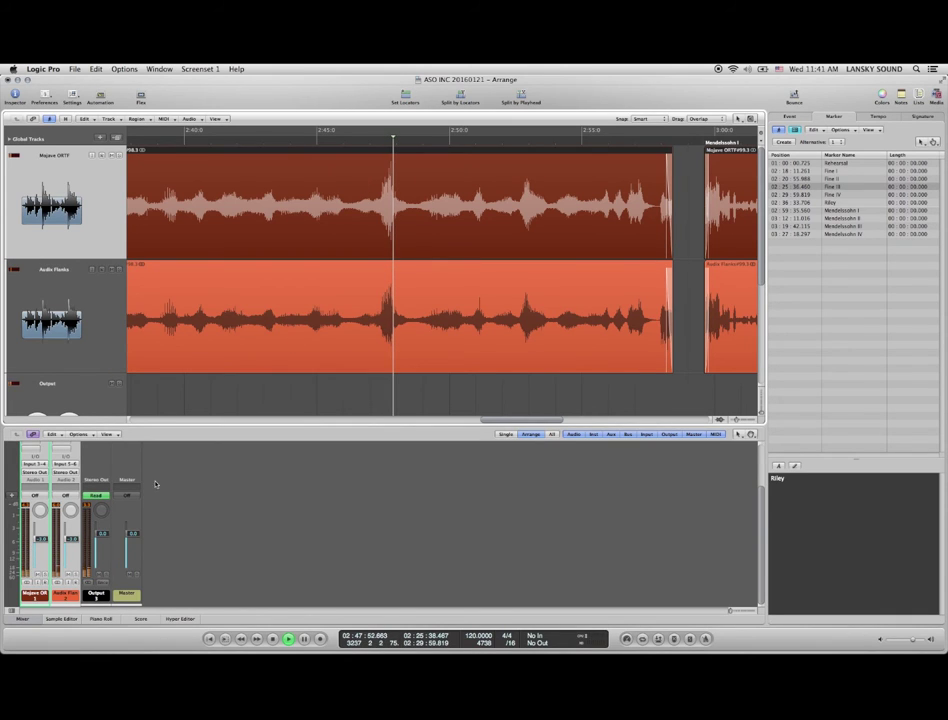
key(space)
- Play the loud passages of Mendelssohn I around 3:09:30 and 3:11:30 to check their peak levels
scroll(437, 297, right, 10)
scroll(437, 297, right, 5)
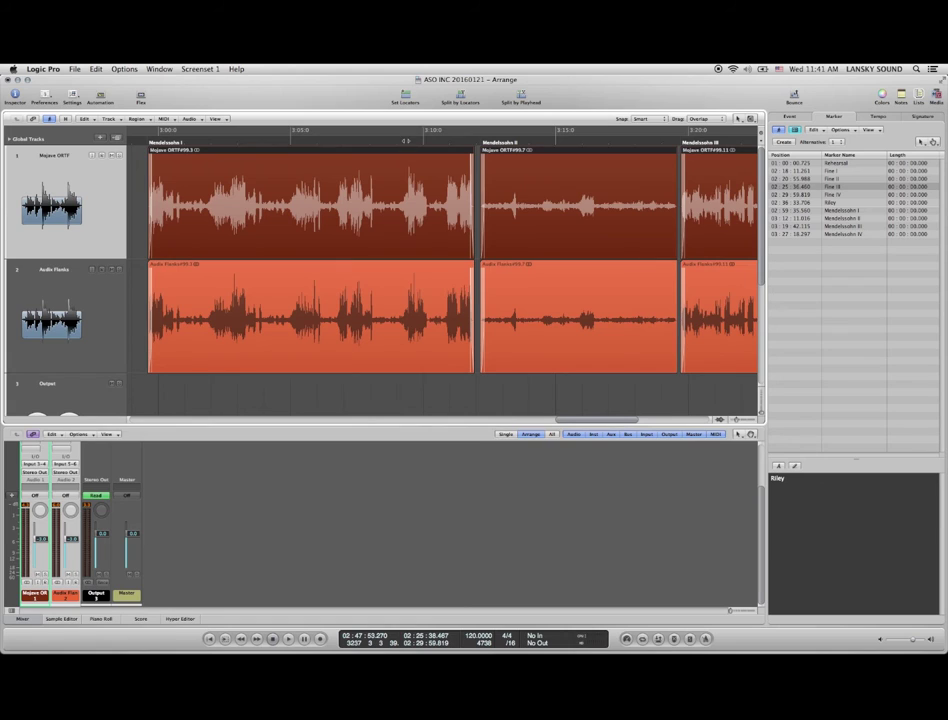
click(406, 142)
key(space)
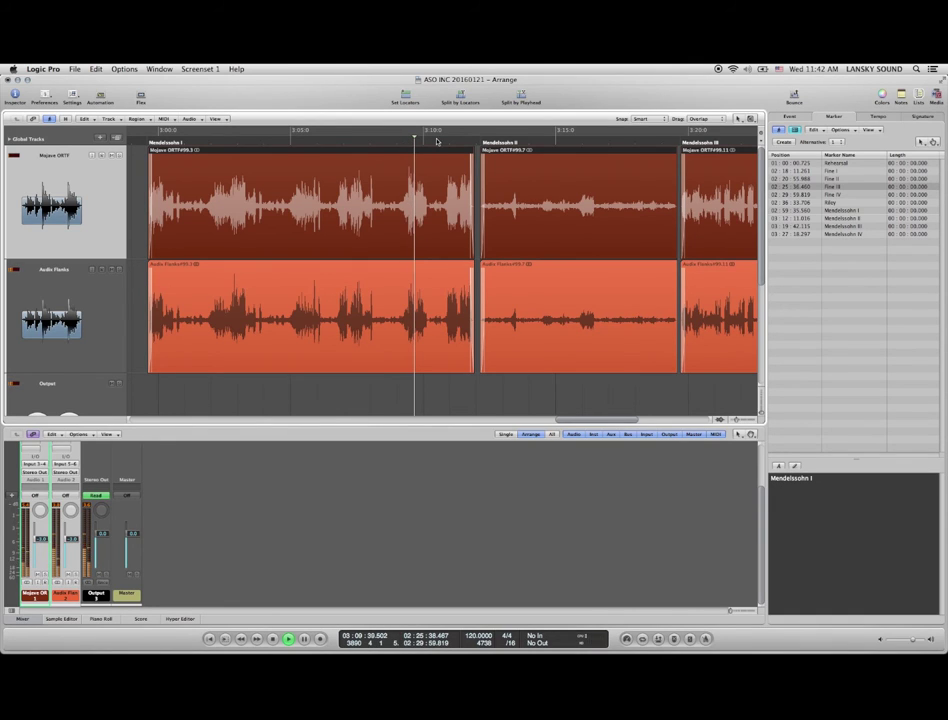
key(space)
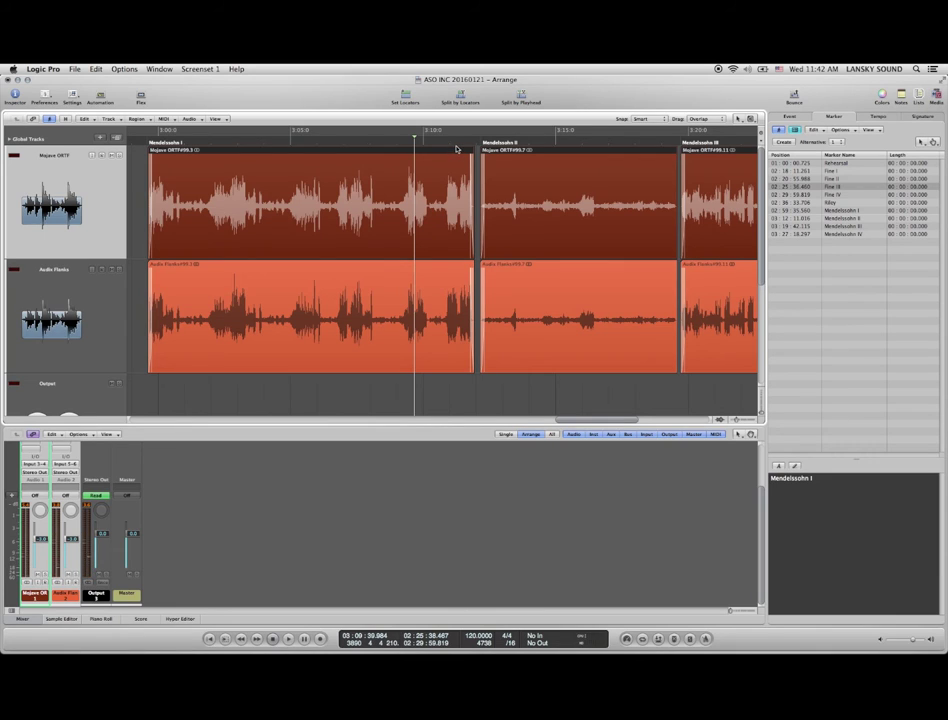
click(460, 145)
key(space)
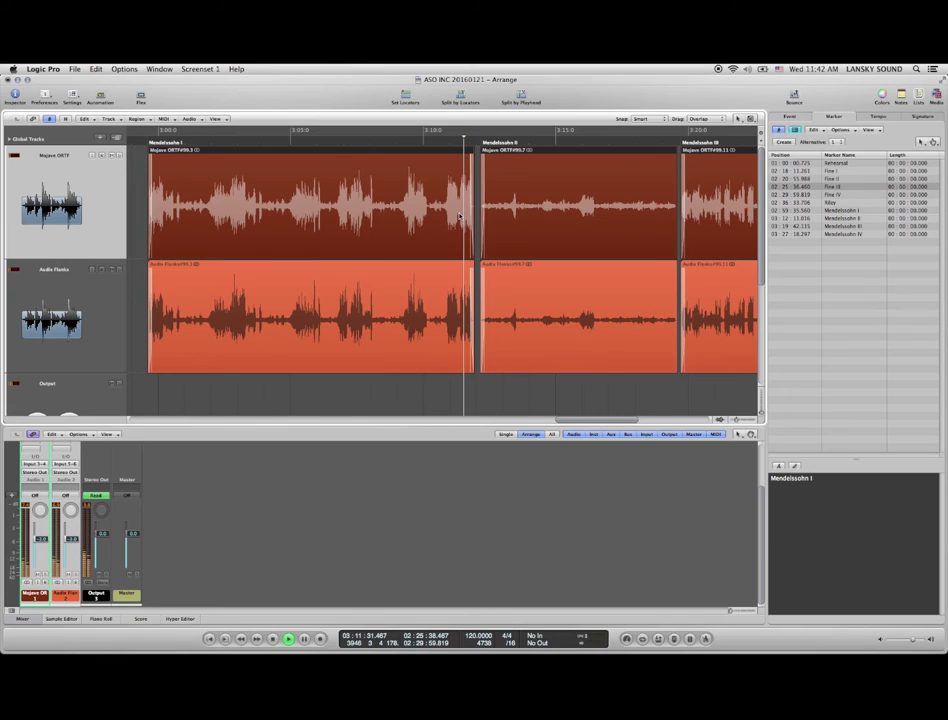
scroll(459, 216, right, 5)
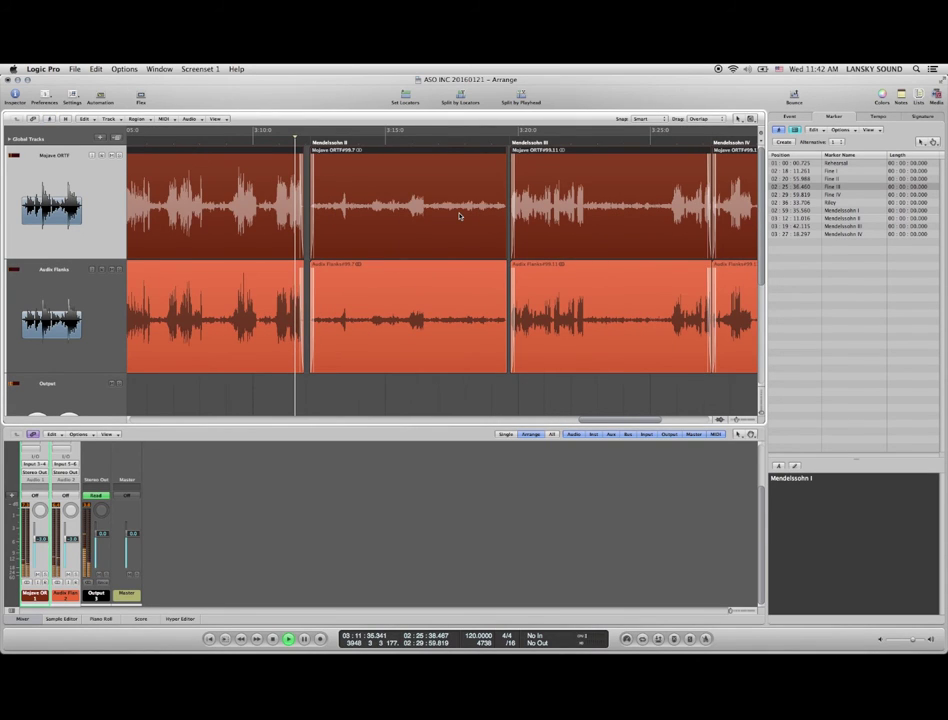
key(space)
- Play the loud passages of Mendelssohn IV around 3:34:20 and 3:36:00 to check their peak levels
scroll(459, 216, right, 10)
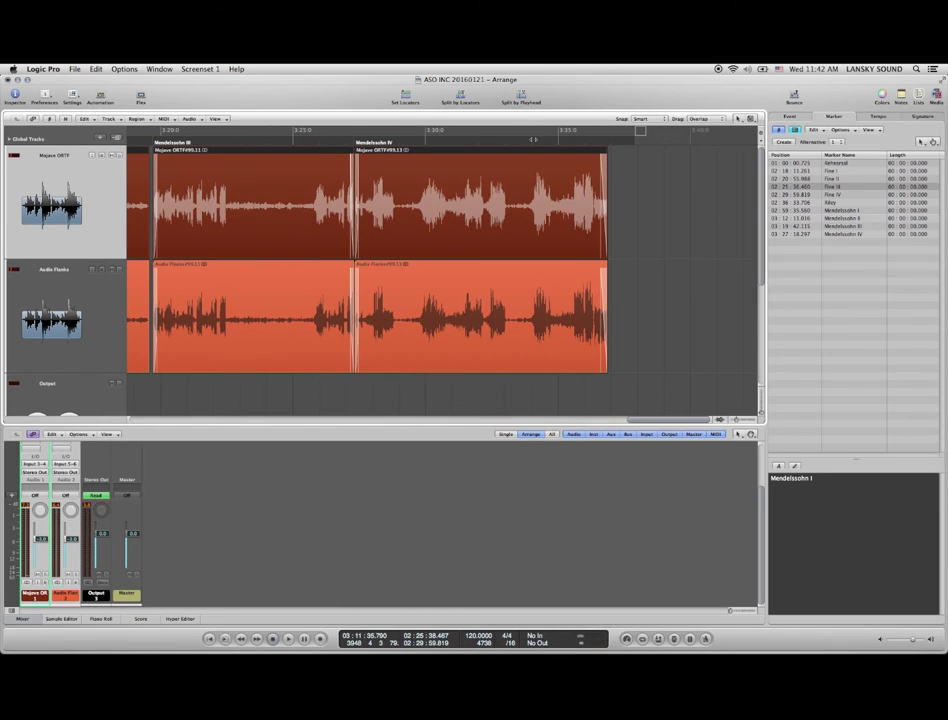
click(533, 139)
key(space)
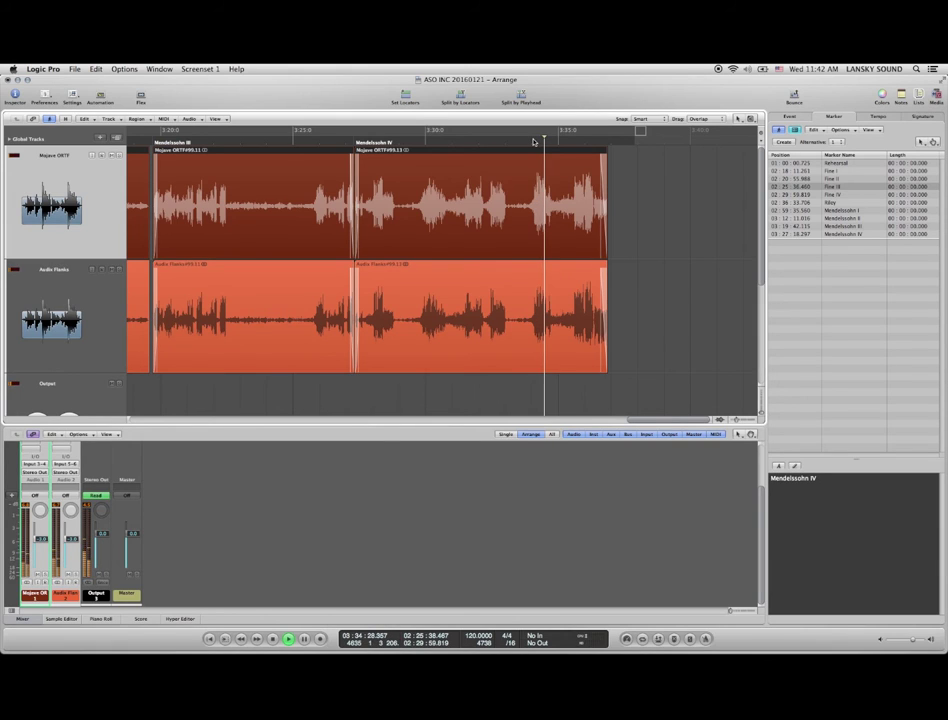
key(space)
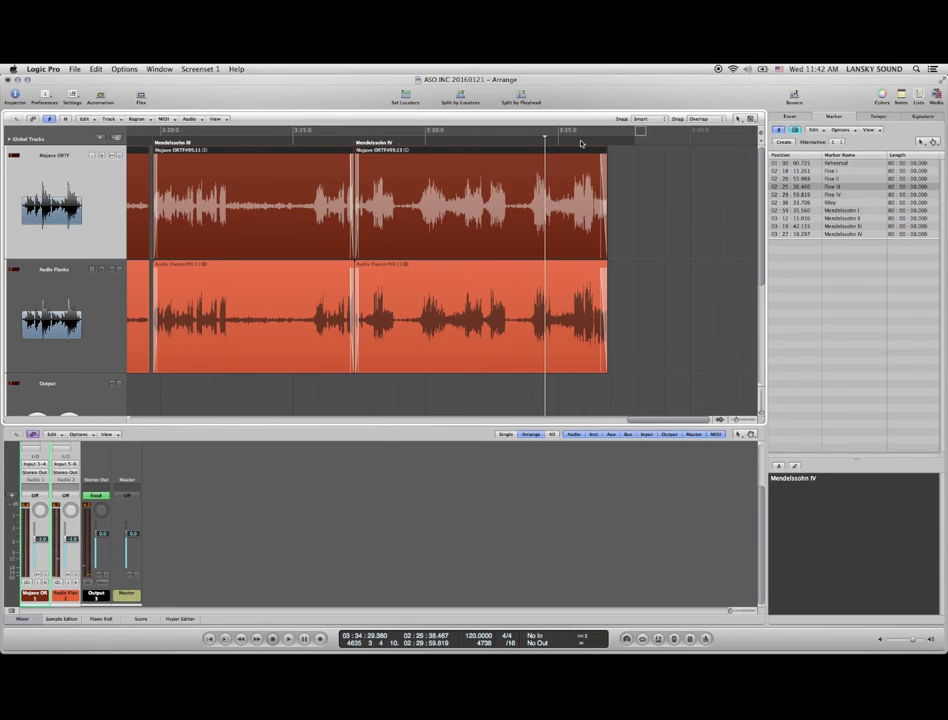
click(577, 140)
key(space)
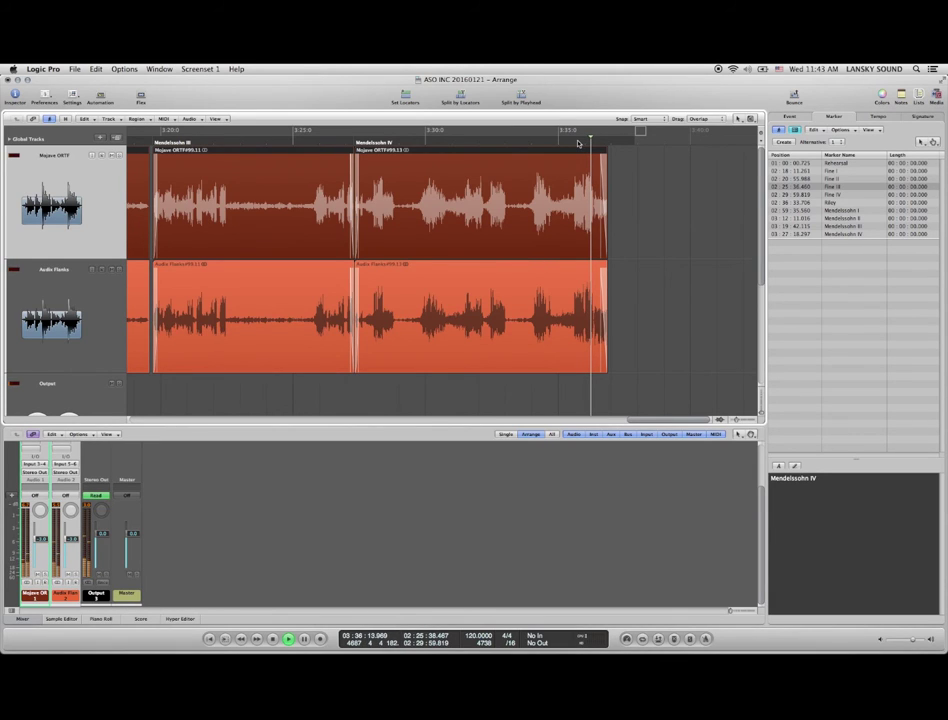
key(space)
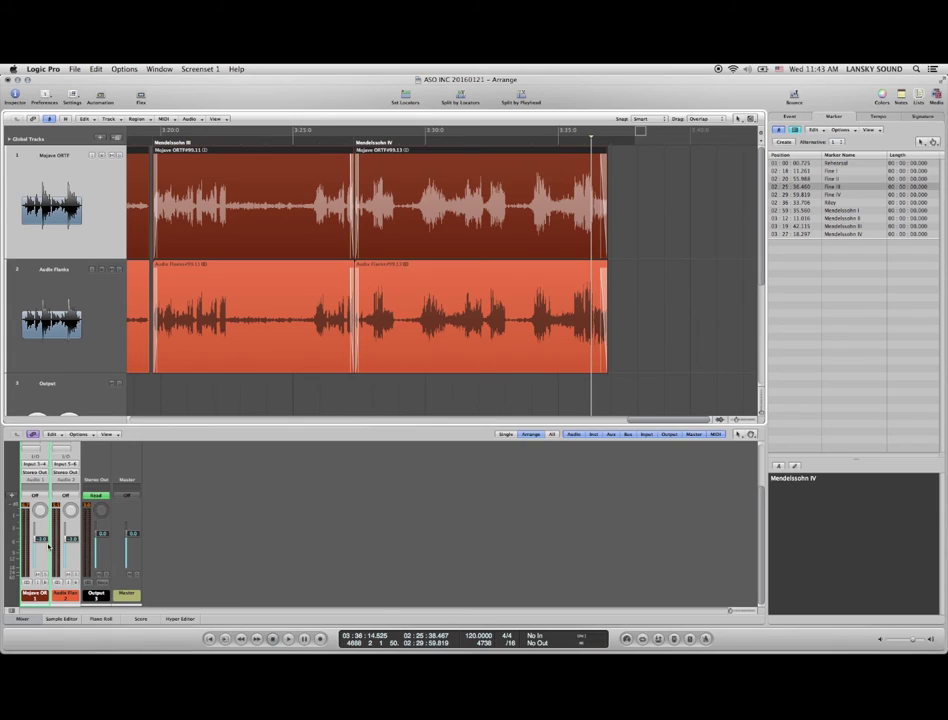
- Insert the stereo Waves LinEQ Lowband plug-in on the Mojave ORTF channel and move its window clear of the mixer
scroll(48, 545, up, 3)
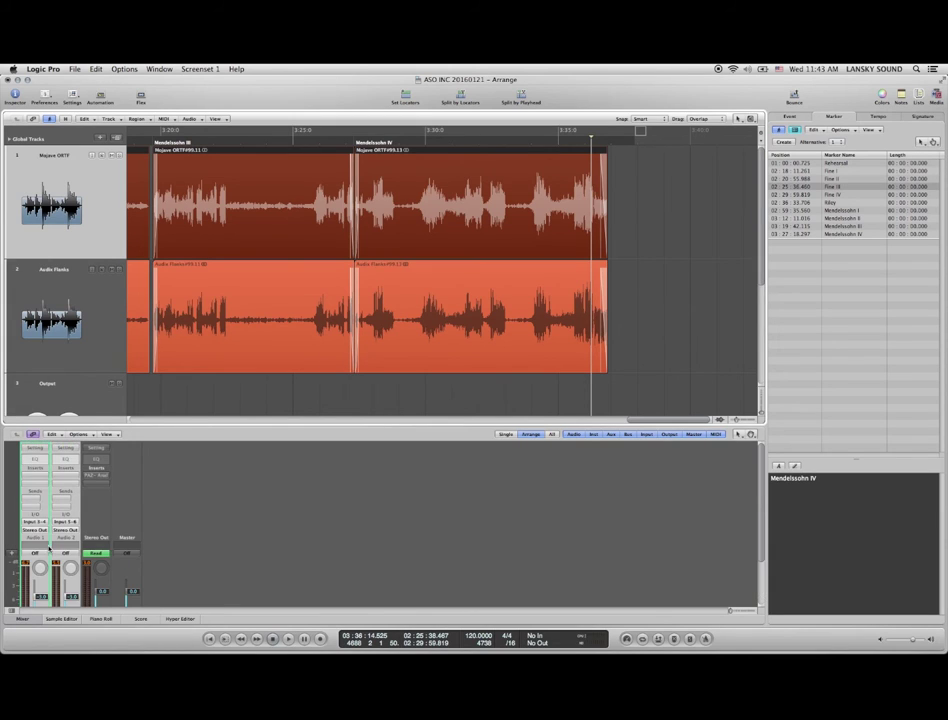
click(30, 475)
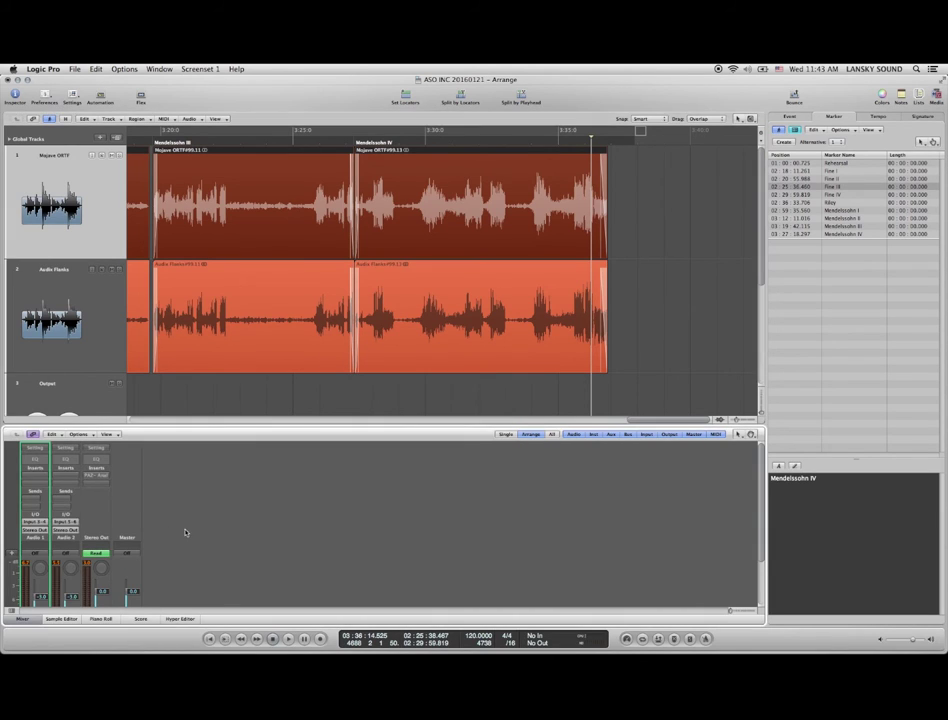
click(34, 478)
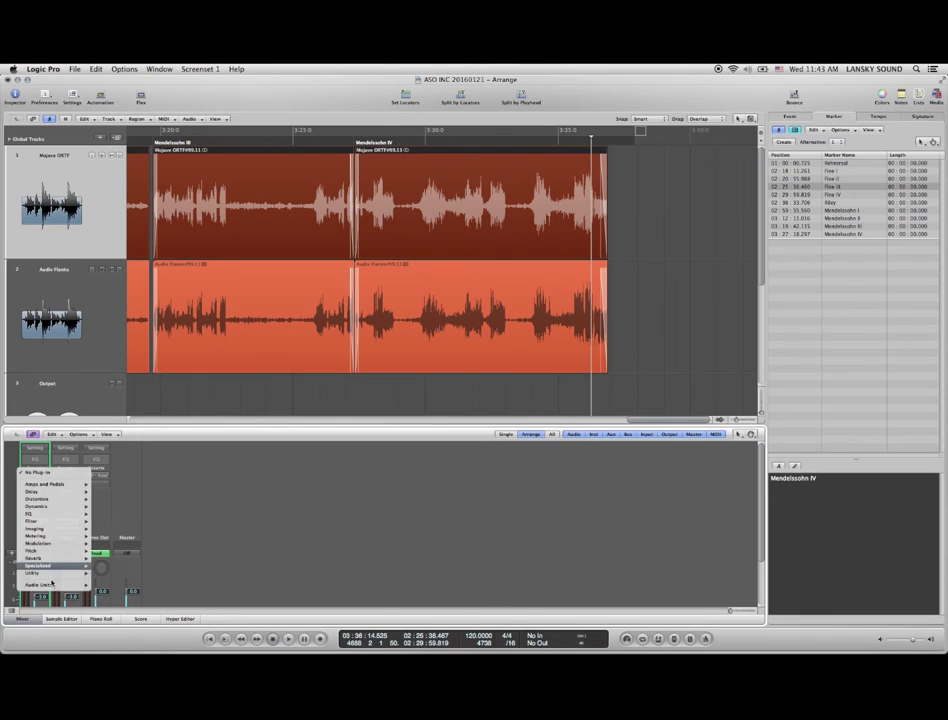
mouse_move(42, 585)
mouse_move(108, 621)
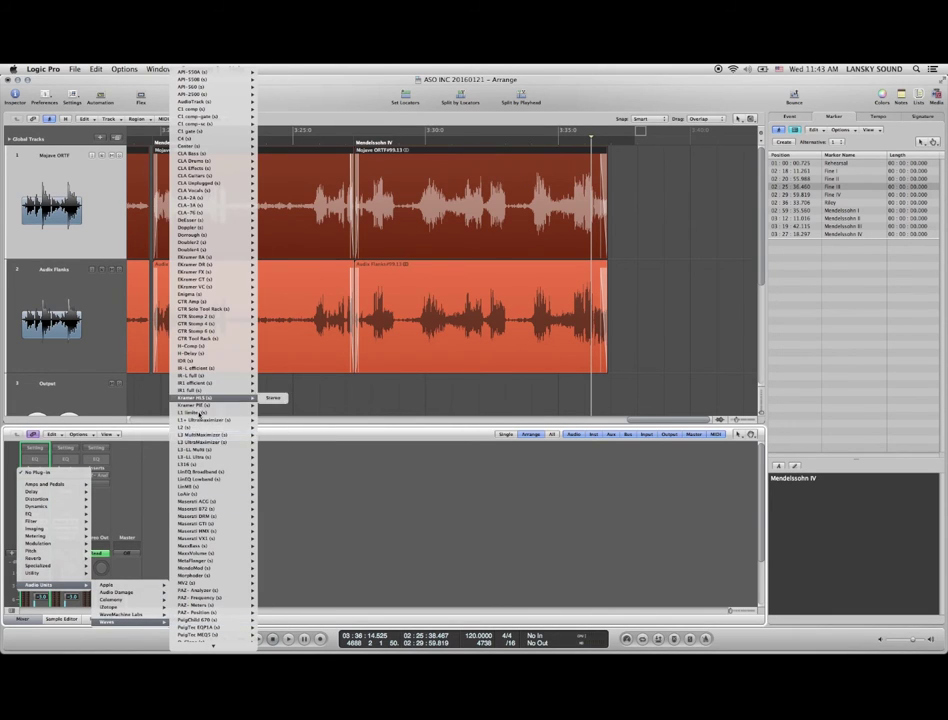
mouse_move(201, 428)
mouse_move(205, 452)
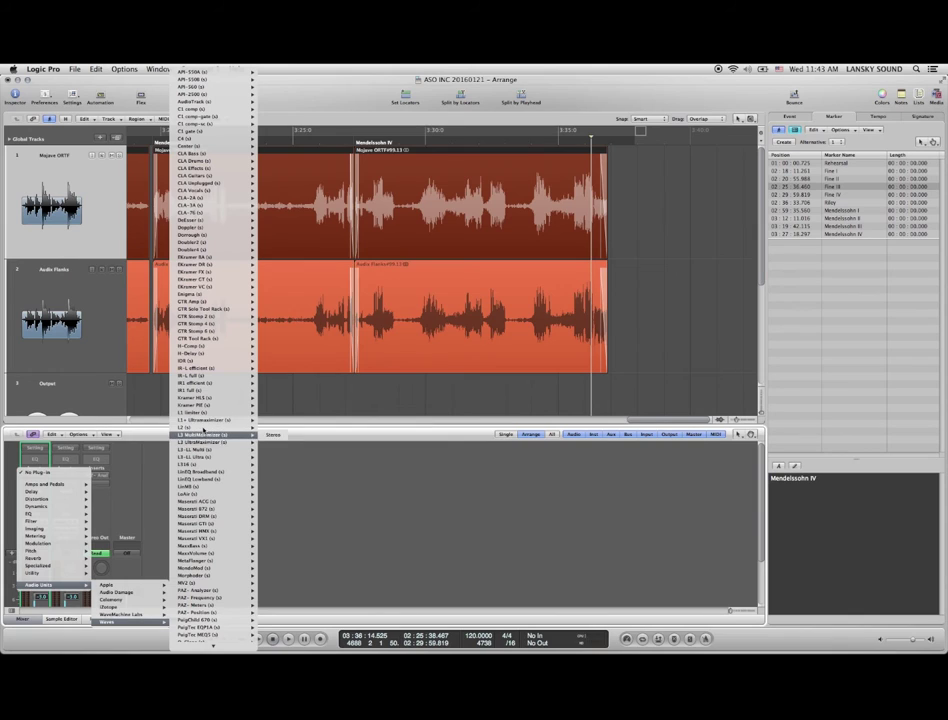
mouse_move(215, 475)
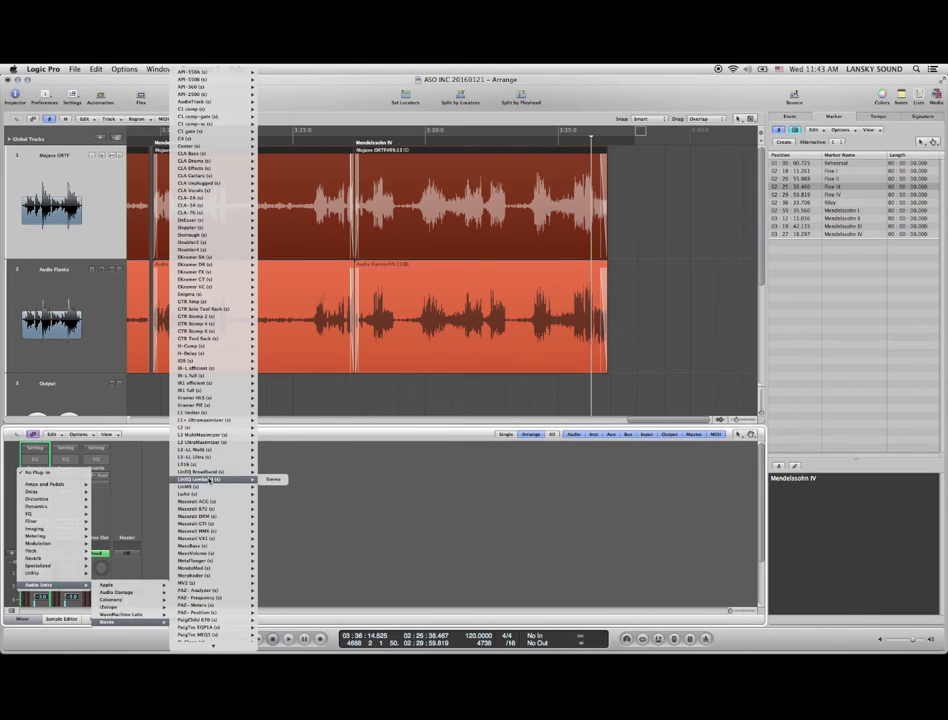
click(209, 480)
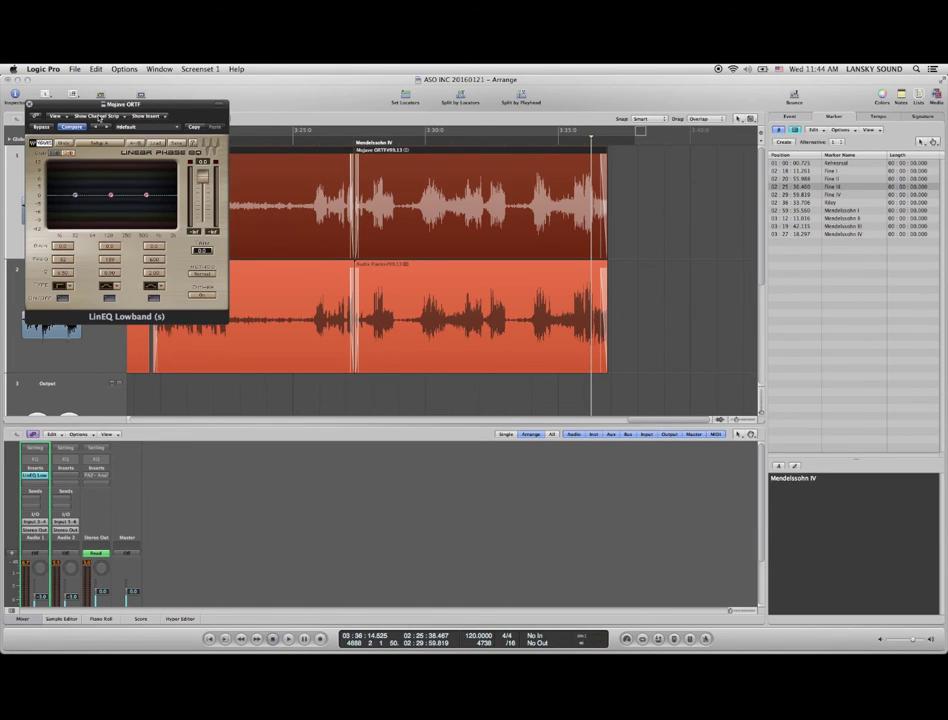
drag(100, 118, 281, 203)
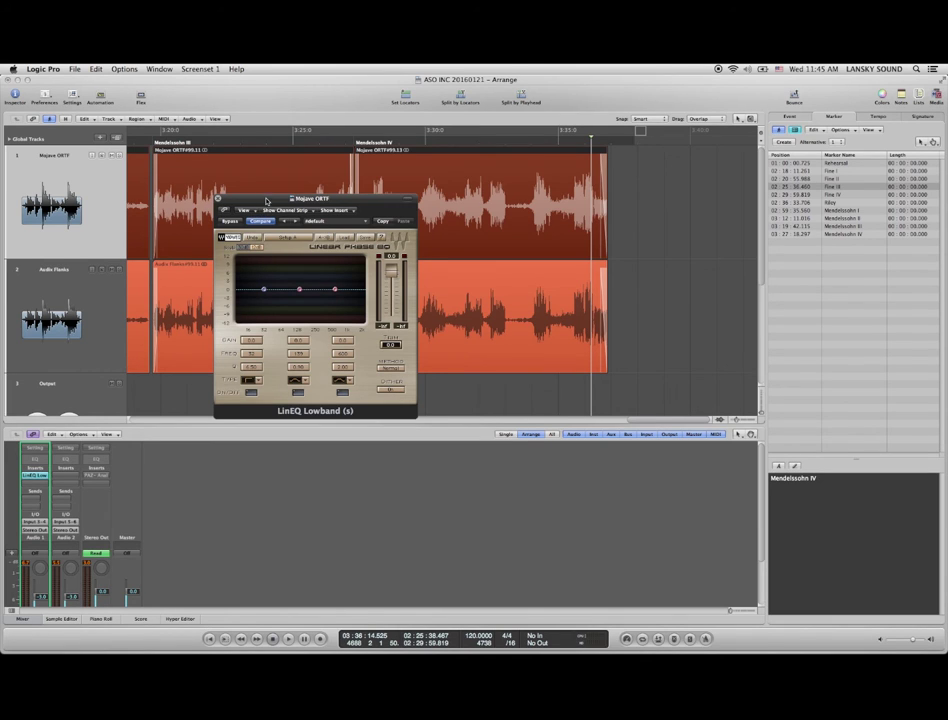
drag(266, 199, 304, 189)
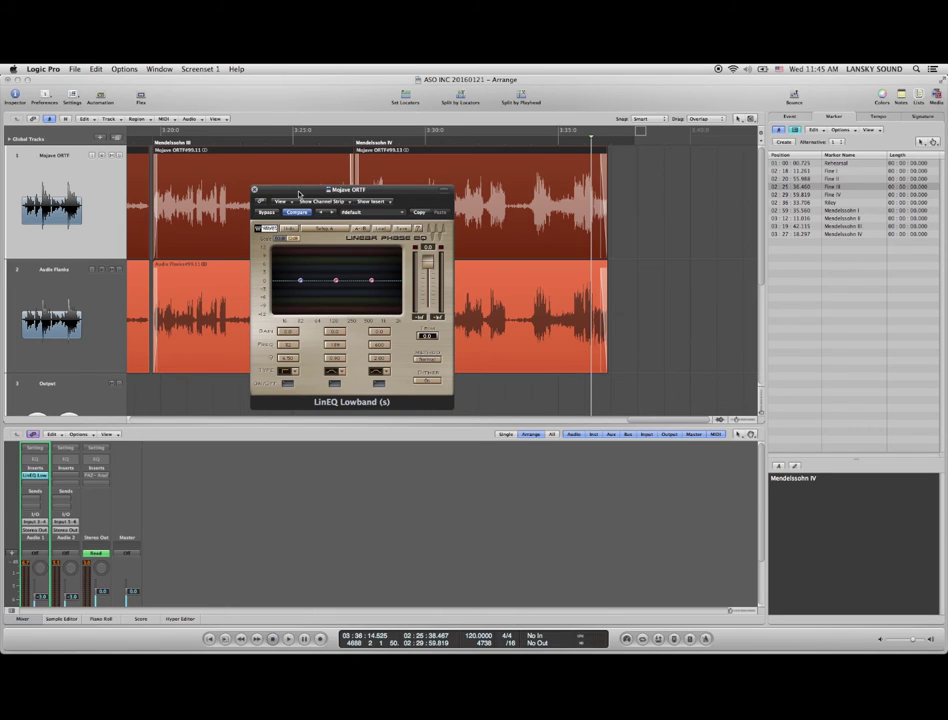
- Turn on the equalizer's 32 Hz low-cut band, cycle through the processing methods and close the plug-in window
click(288, 346)
click(288, 384)
click(431, 360)
click(431, 361)
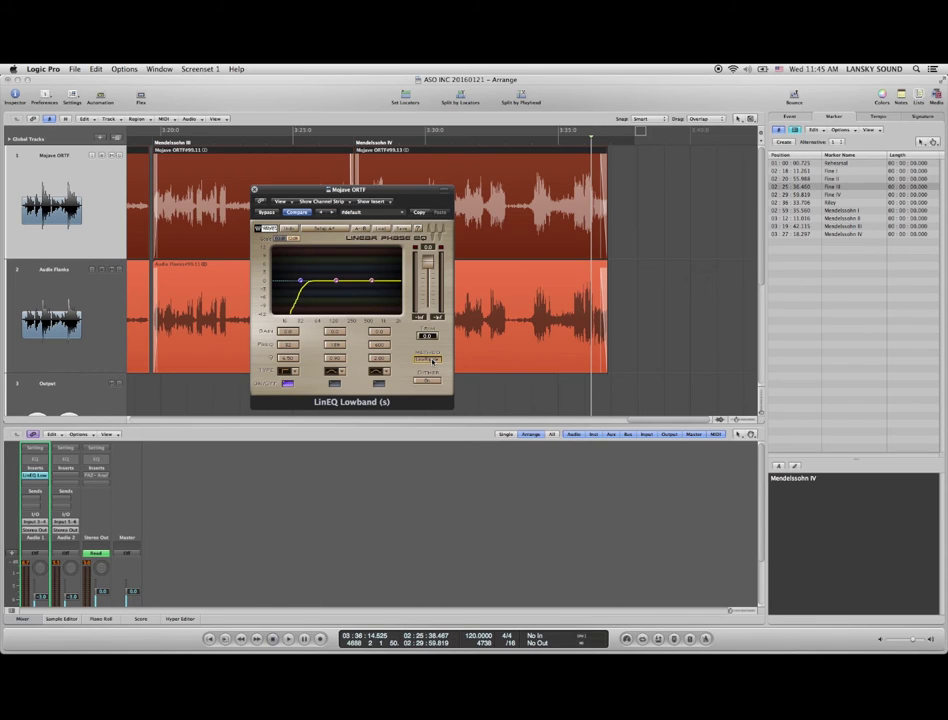
click(431, 361)
click(434, 361)
click(435, 361)
click(435, 361)
click(435, 361)
click(435, 361)
click(435, 361)
click(255, 190)
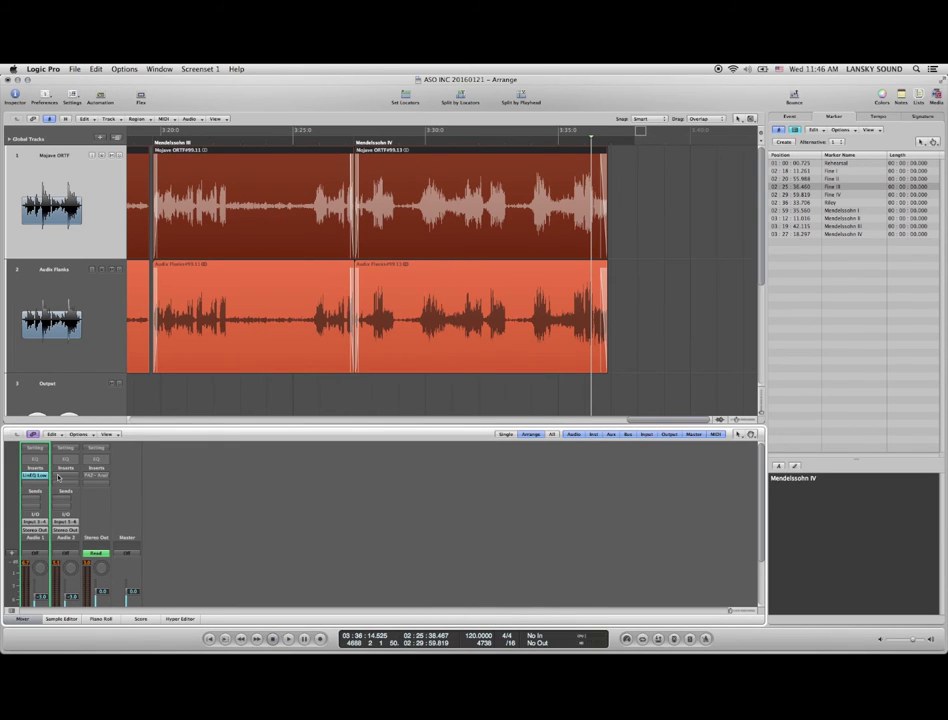
- Try moving the LinEQ Lowband insert from the Mojave ORTF channel to Audio Flanks and back
scroll(58, 481, down, 2)
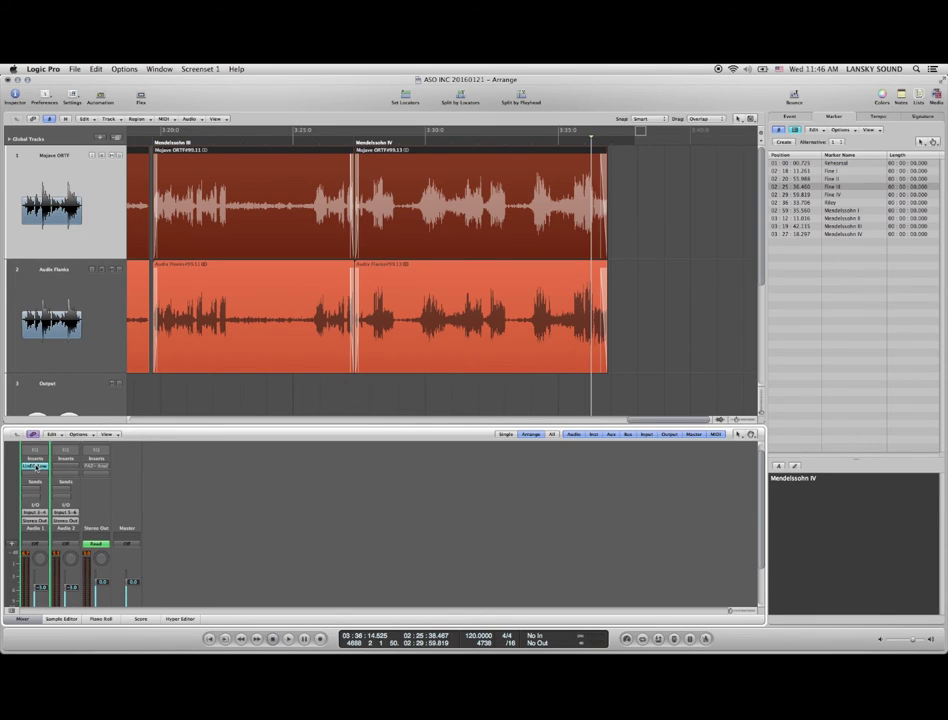
drag(35, 466, 67, 466)
drag(68, 467, 38, 467)
- Play the end of Mendelssohn IV from about 3:36:02 while watching the track and output level meters
scroll(133, 545, down, 2)
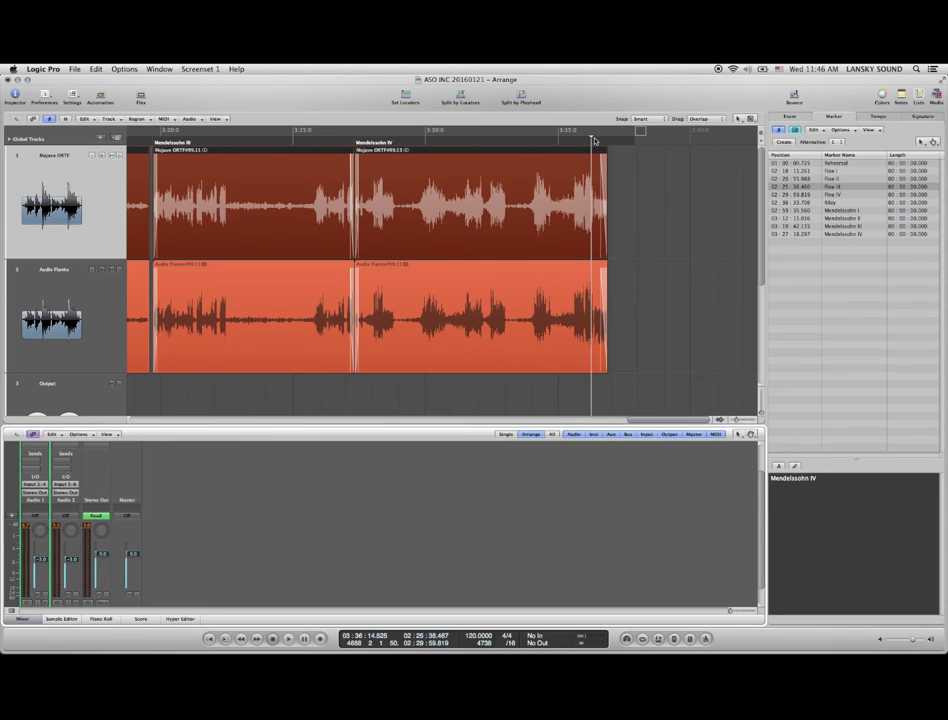
drag(594, 141, 586, 147)
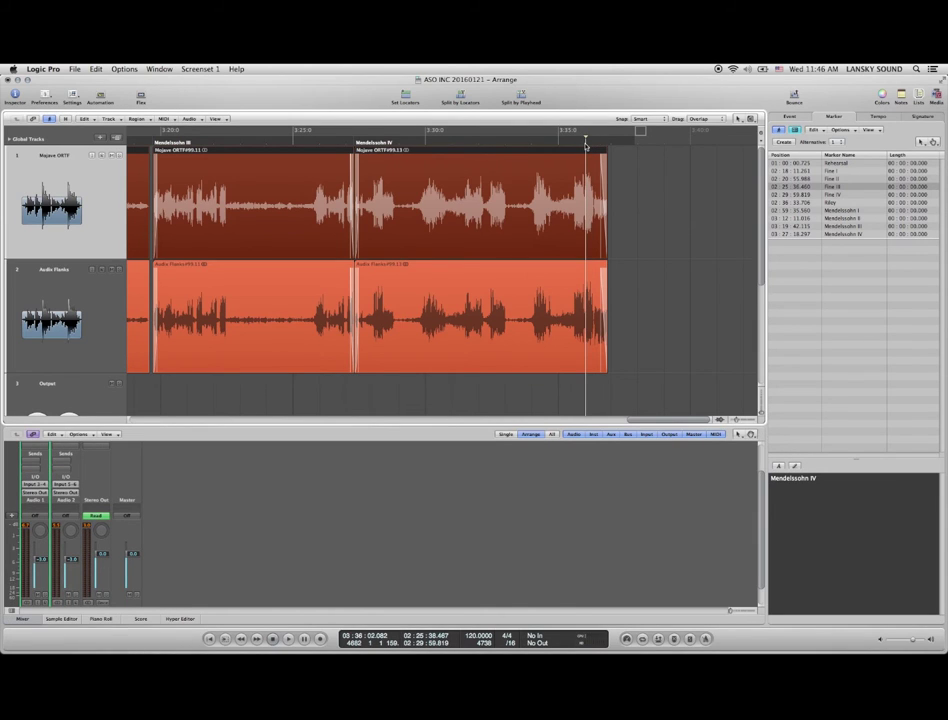
key(space)
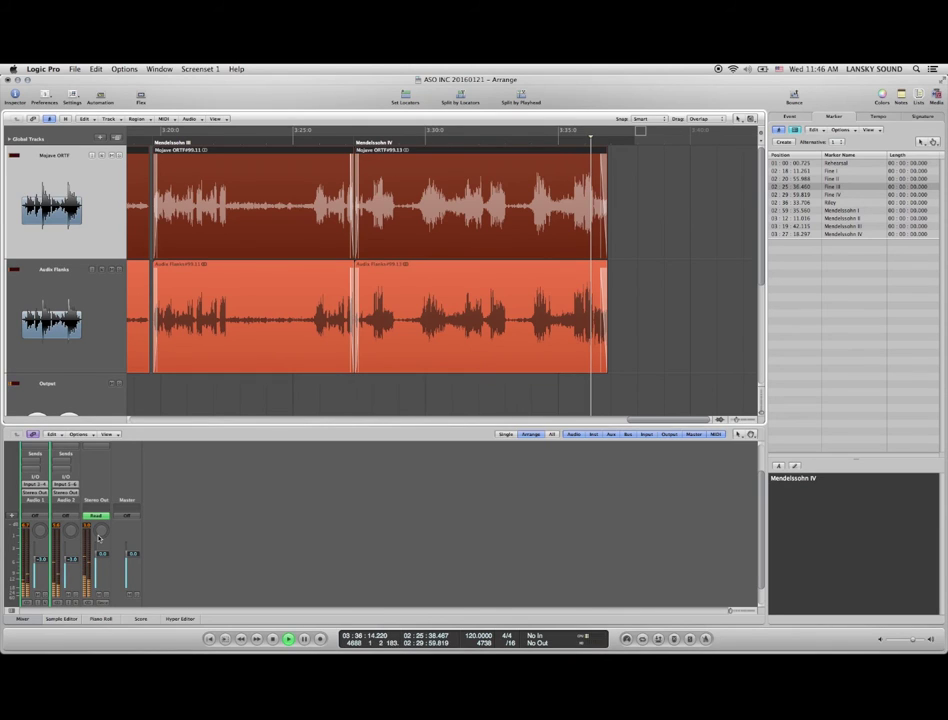
key(space)
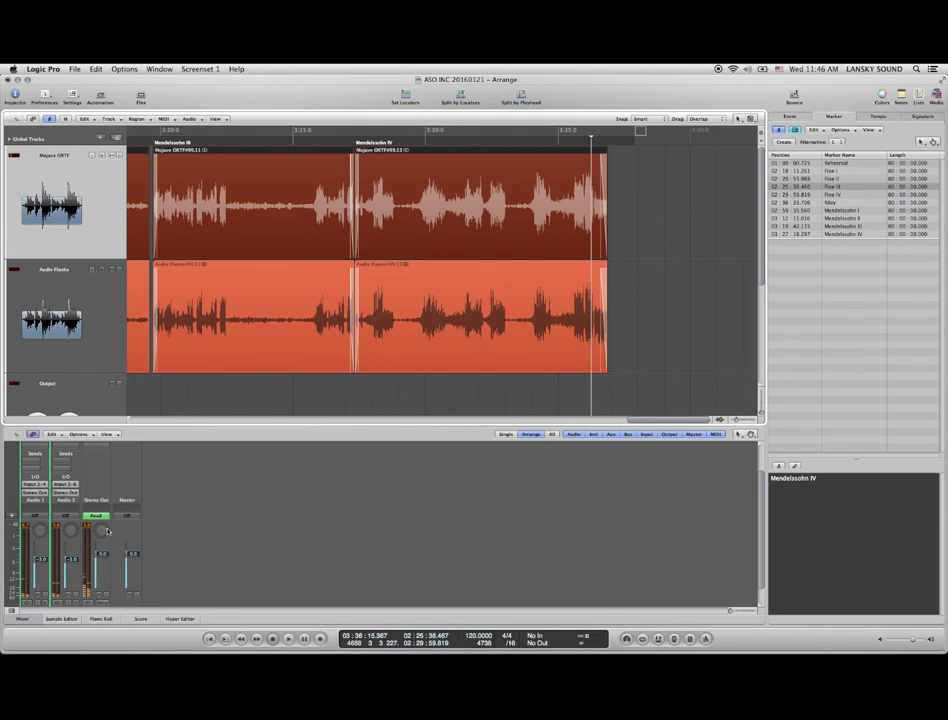
- Insert the stereo Waves LinEQ Broadband plug-in below LinEQ Lowband on the Mojave ORTF channel and move its window clear of the mixer
scroll(38, 484, up, 3)
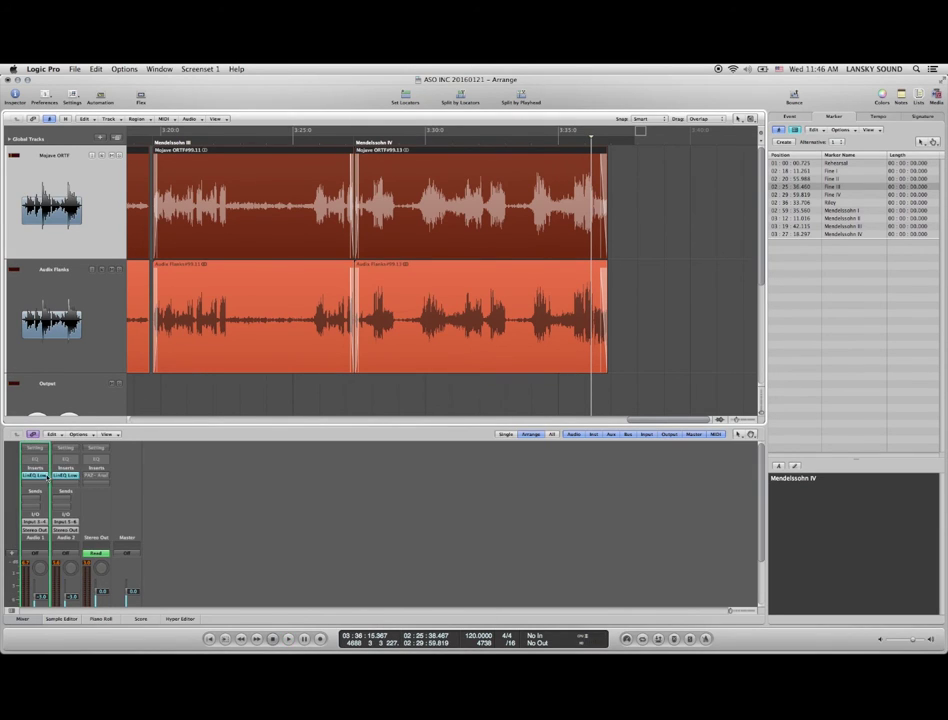
click(38, 484)
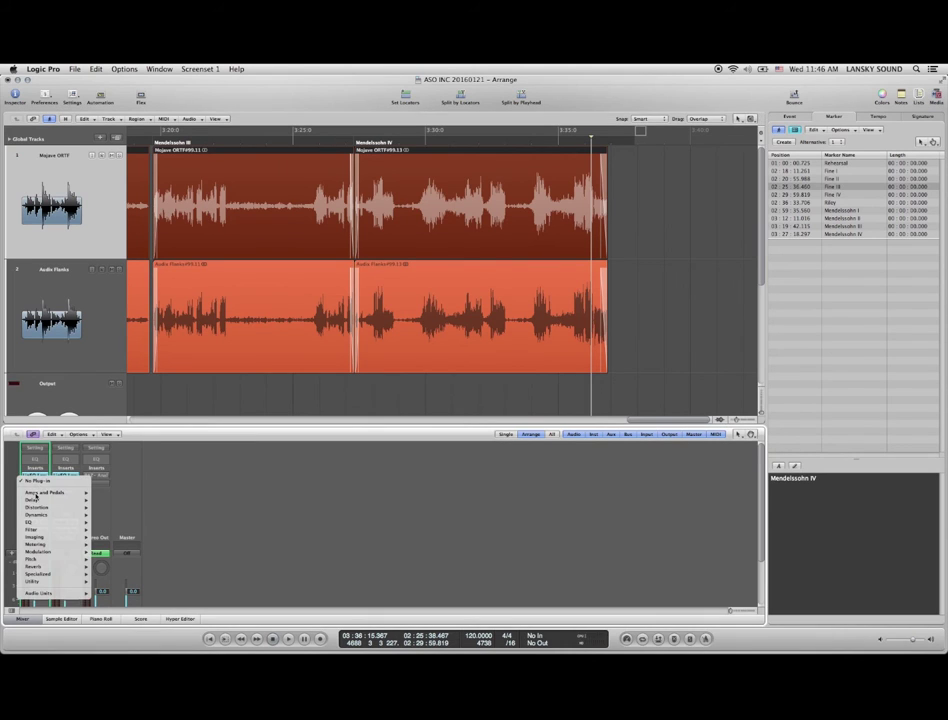
mouse_move(40, 593)
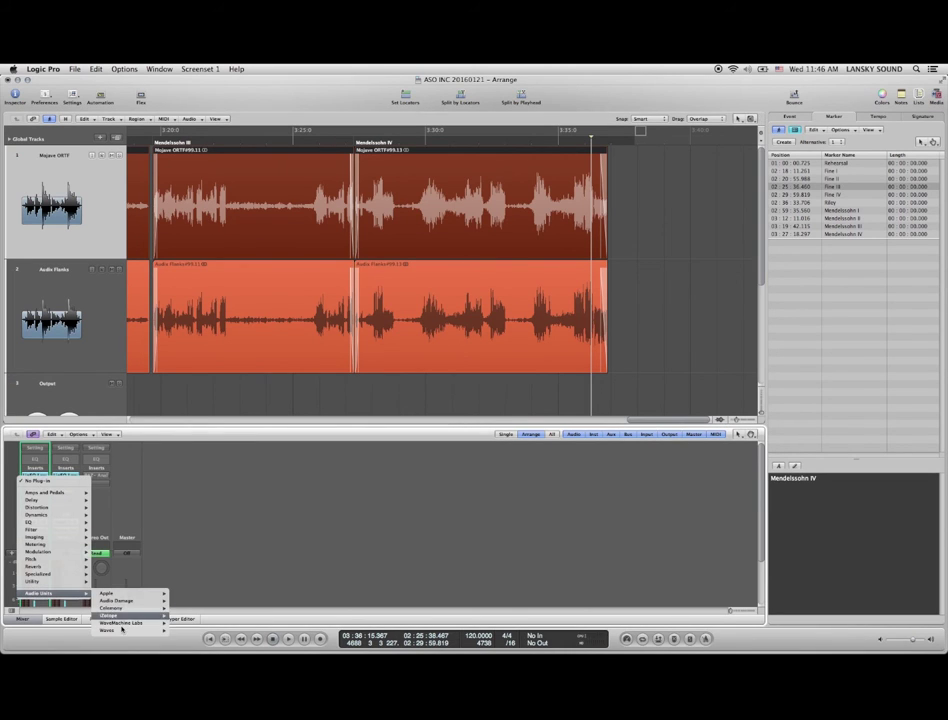
mouse_move(121, 631)
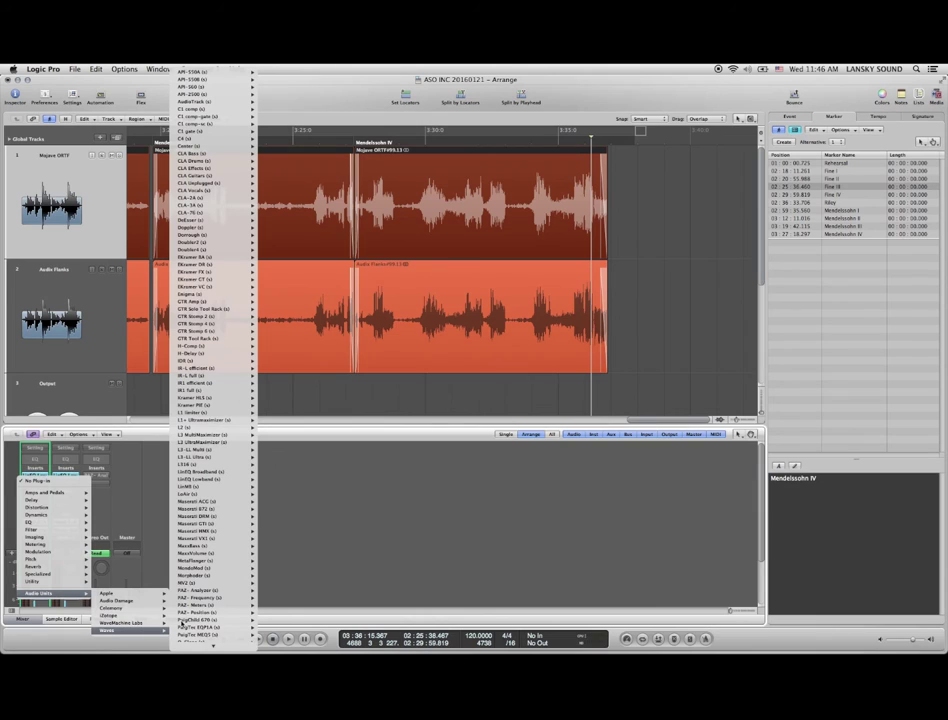
click(220, 472)
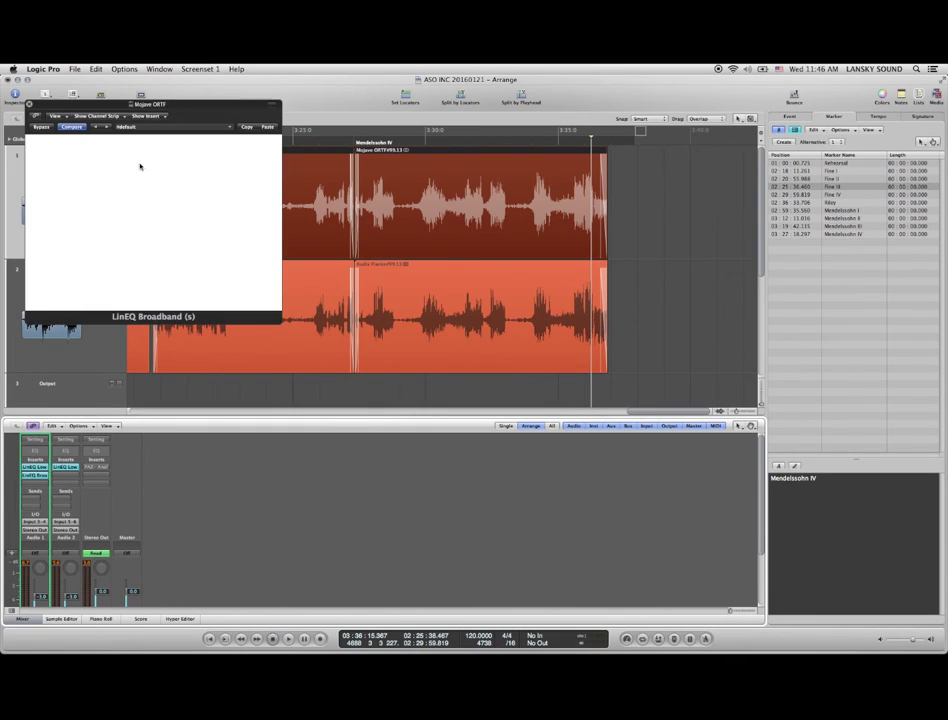
mouse_move(138, 110)
mouse_down()
mouse_move(295, 294)
mouse_move(338, 311)
mouse_move(428, 318)
mouse_up()
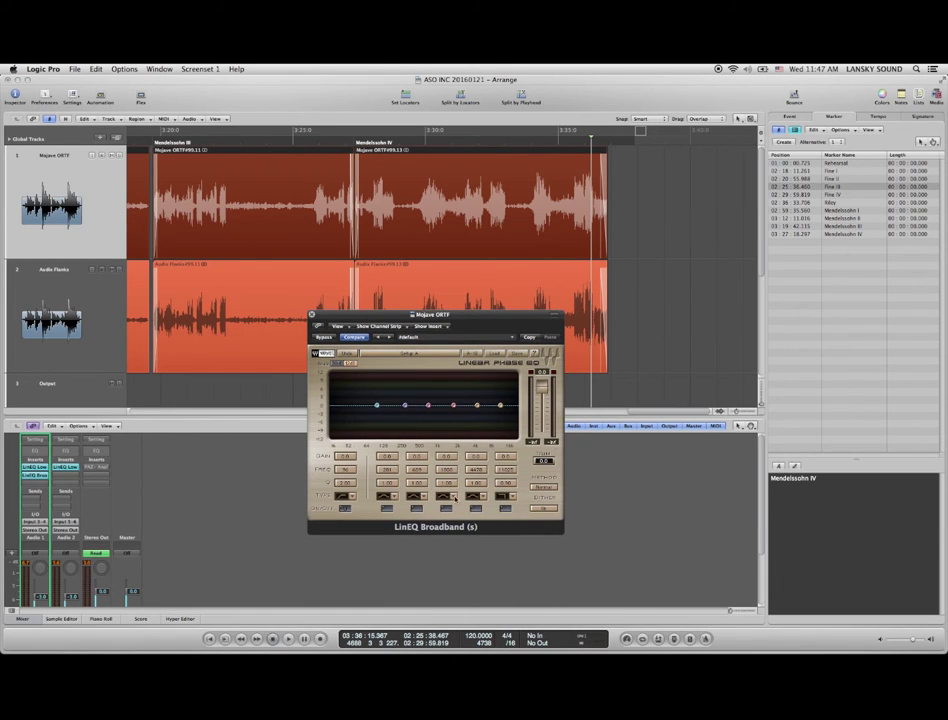
click(38, 467)
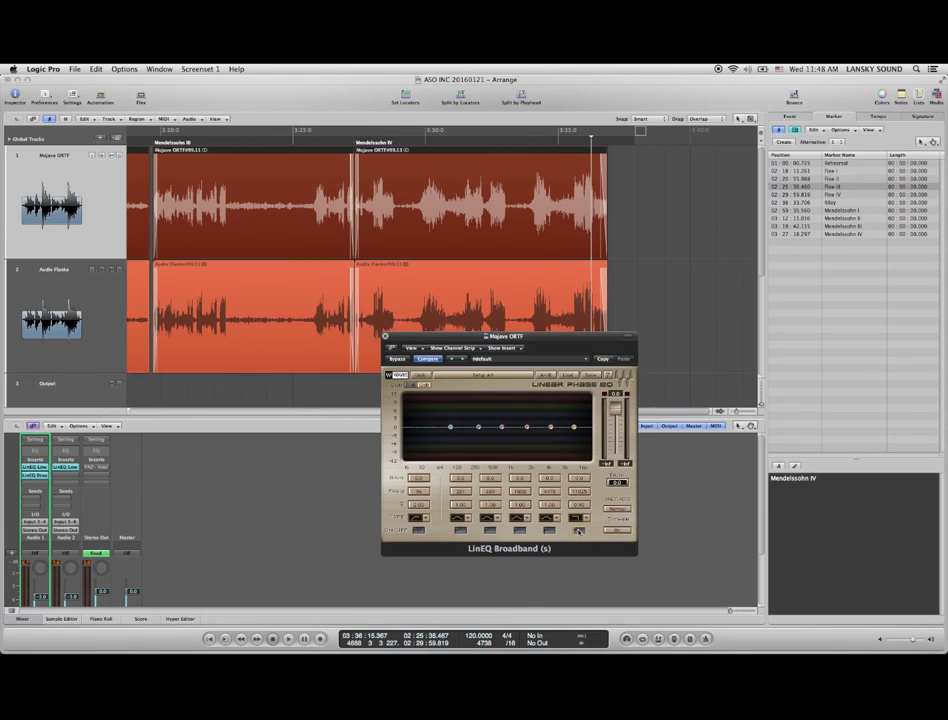
- Turn on the equalizer's highest band as a V-Slope Low-Pass and set its frequency to 21964 Hz
click(579, 531)
click(586, 518)
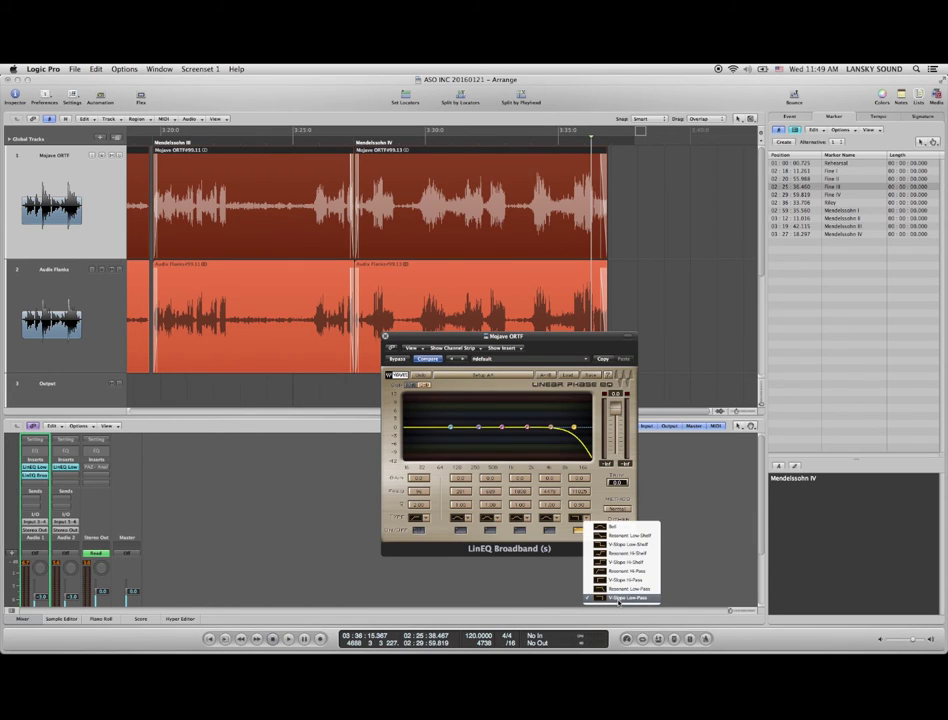
click(616, 598)
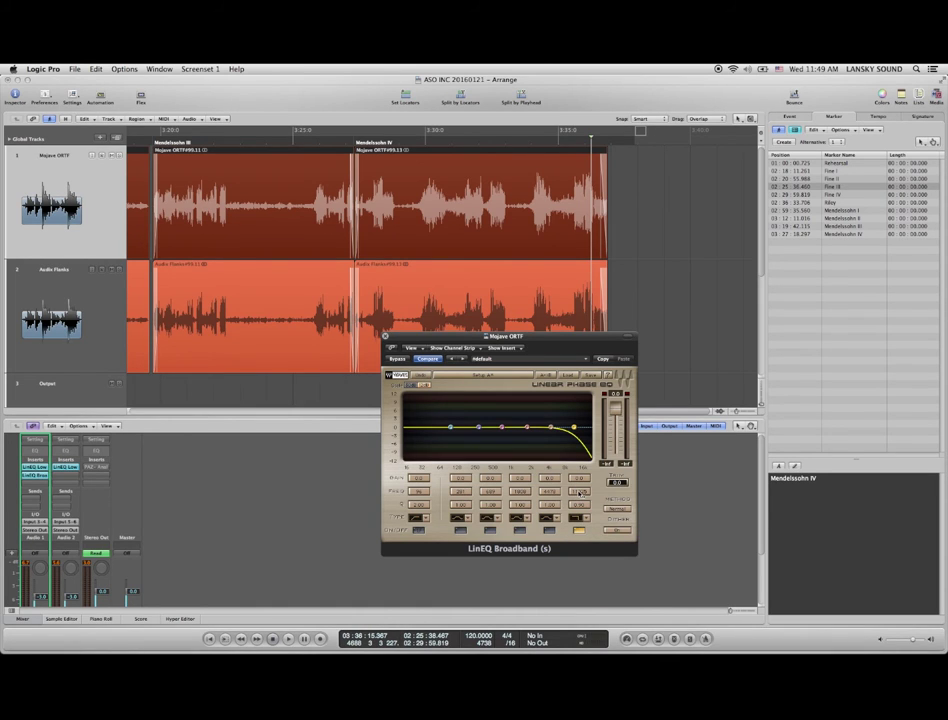
drag(580, 492, 580, 462)
- Solo the Mojave ORTF track and listen to Mendelssohn IV from about 3:30:00 through the low-pass filter
scroll(234, 508, down, 3)
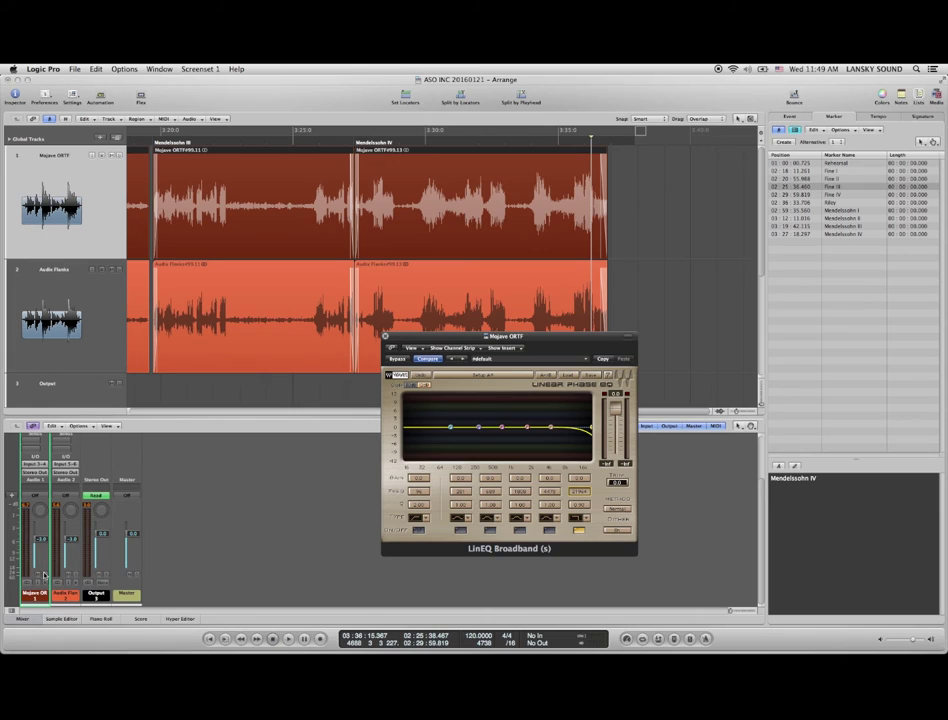
click(430, 140)
key(space)
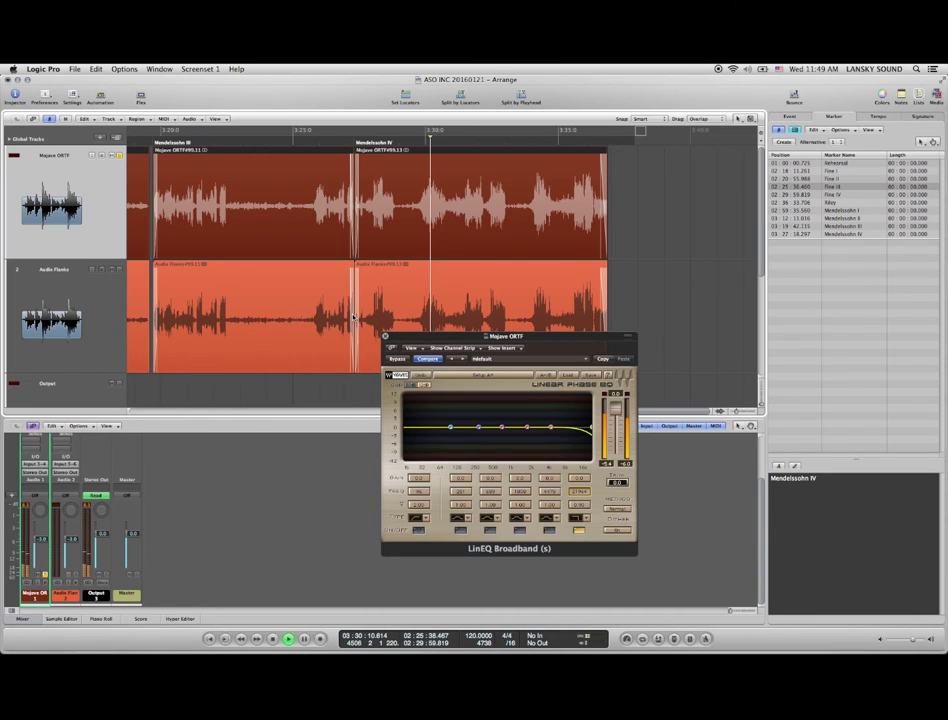
key(space)
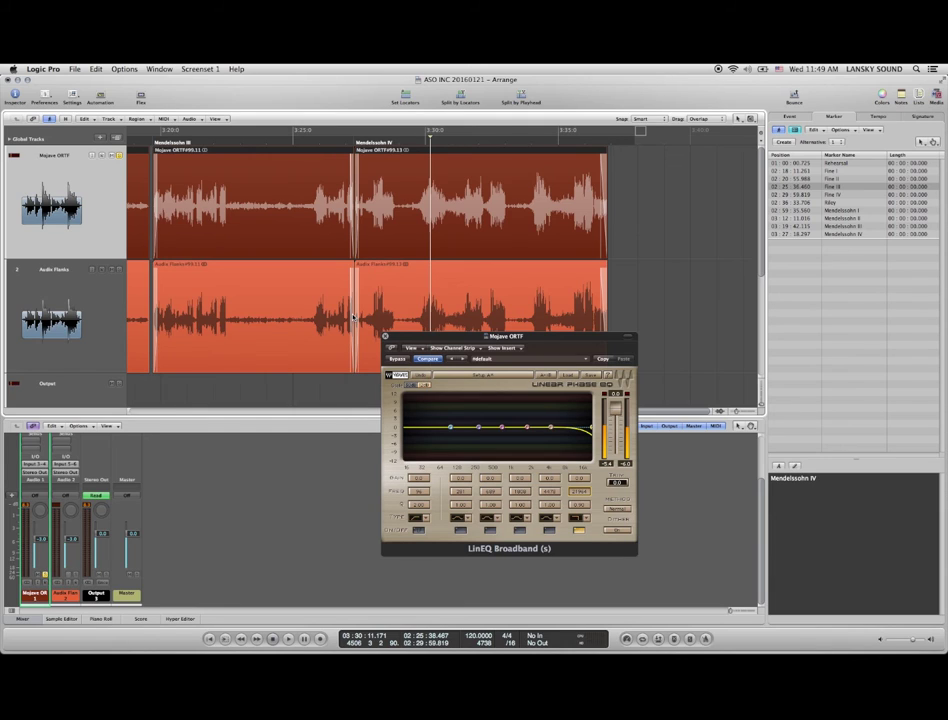
key(space)
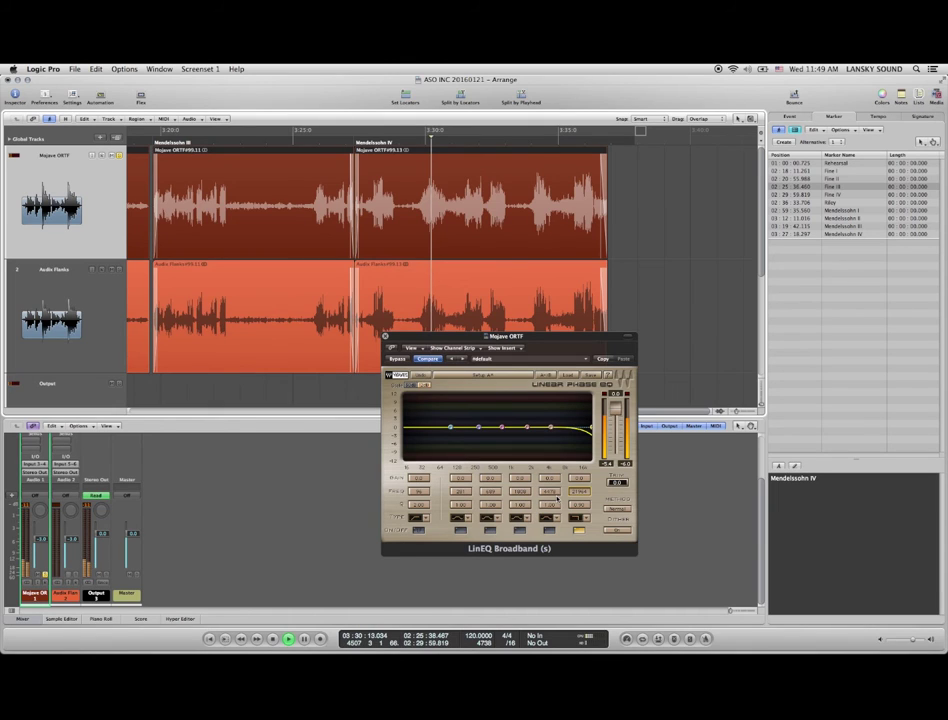
key(space)
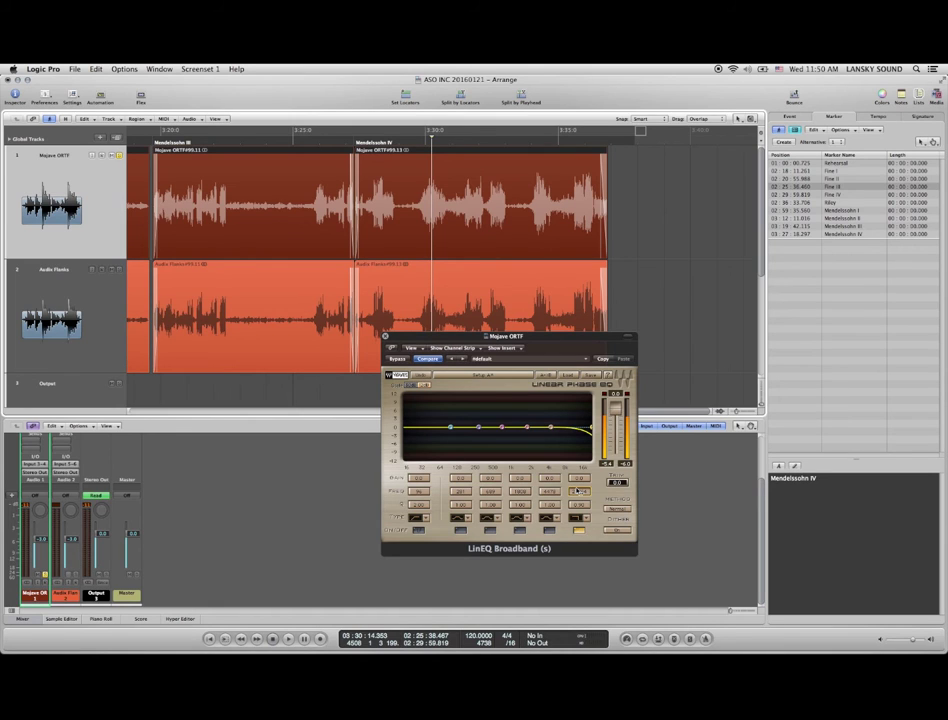
- Sweep the low-pass frequency down during playback, settle on 12920 Hz and save the project
click(577, 491)
mouse_move(577, 491)
mouse_down()
mouse_move(577, 515)
mouse_move(577, 488)
mouse_up()
key(space)
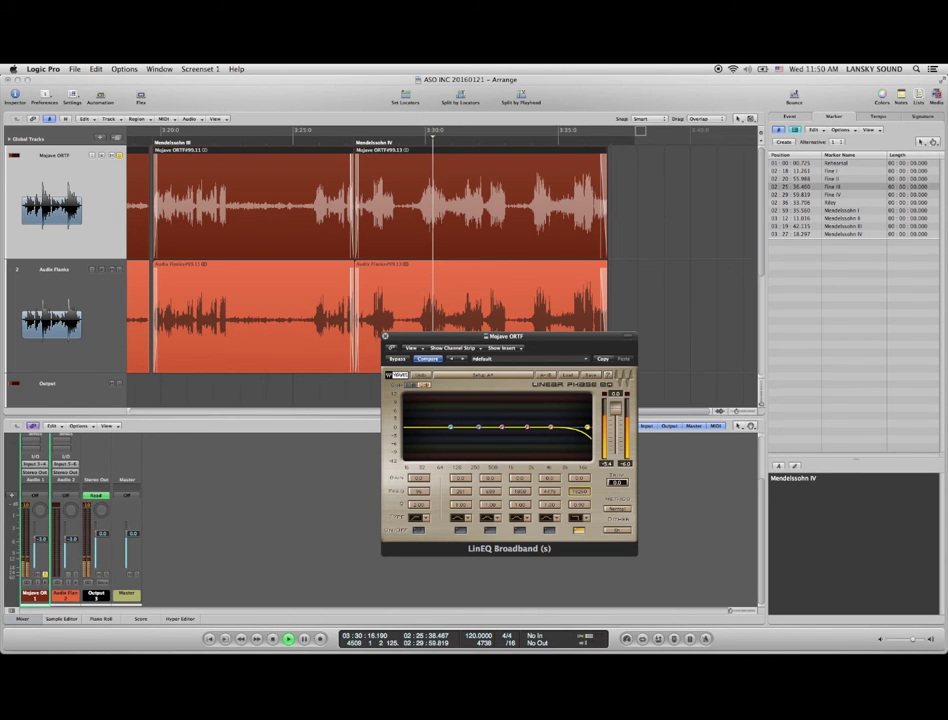
drag(583, 497, 583, 508)
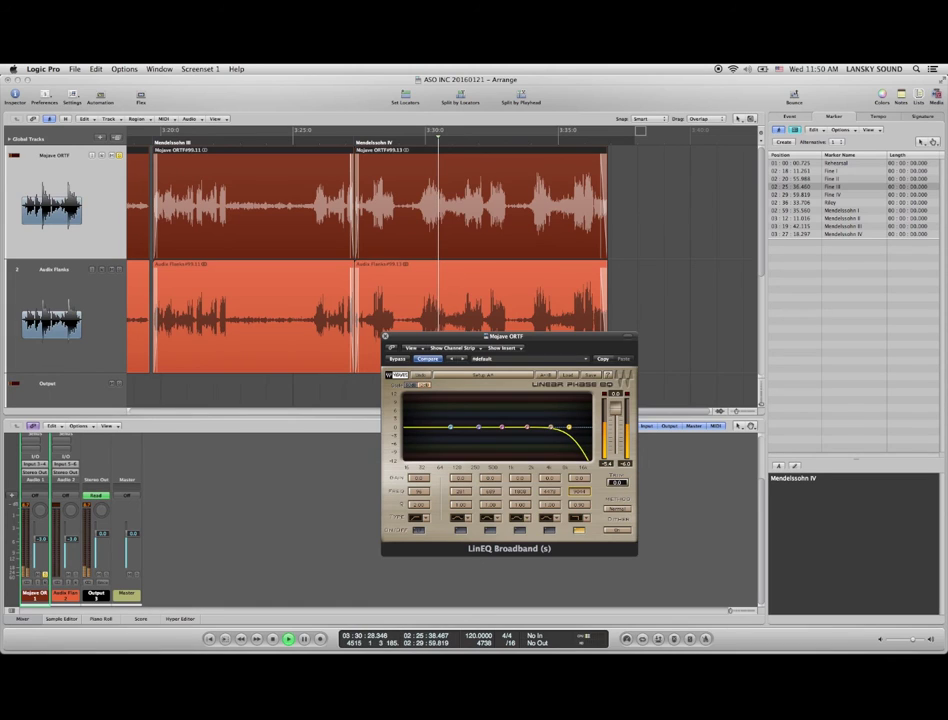
drag(557, 427, 541, 427)
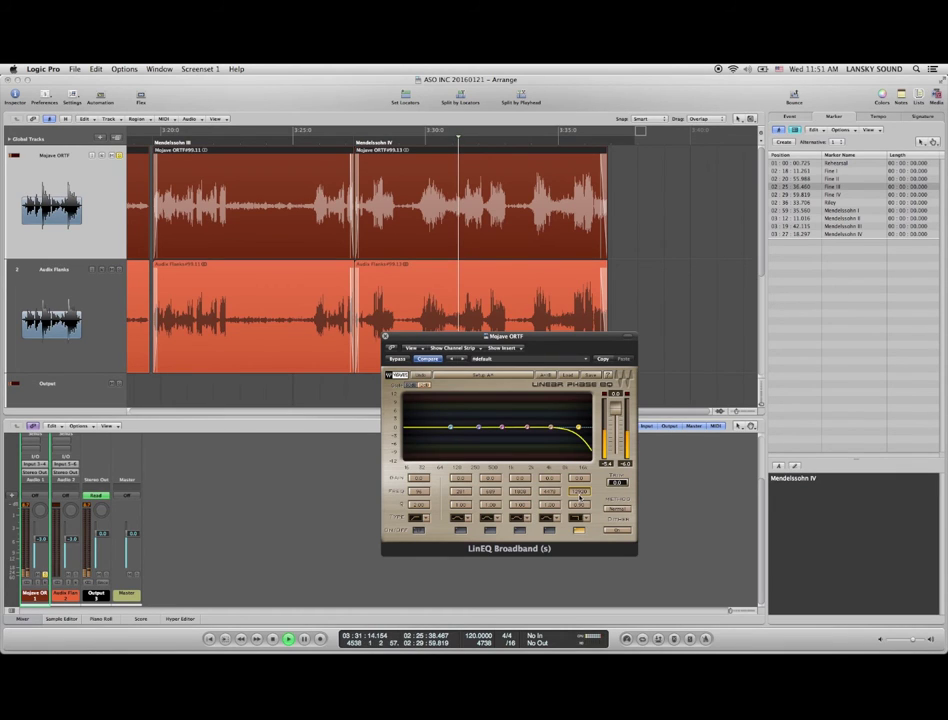
key(super+s)
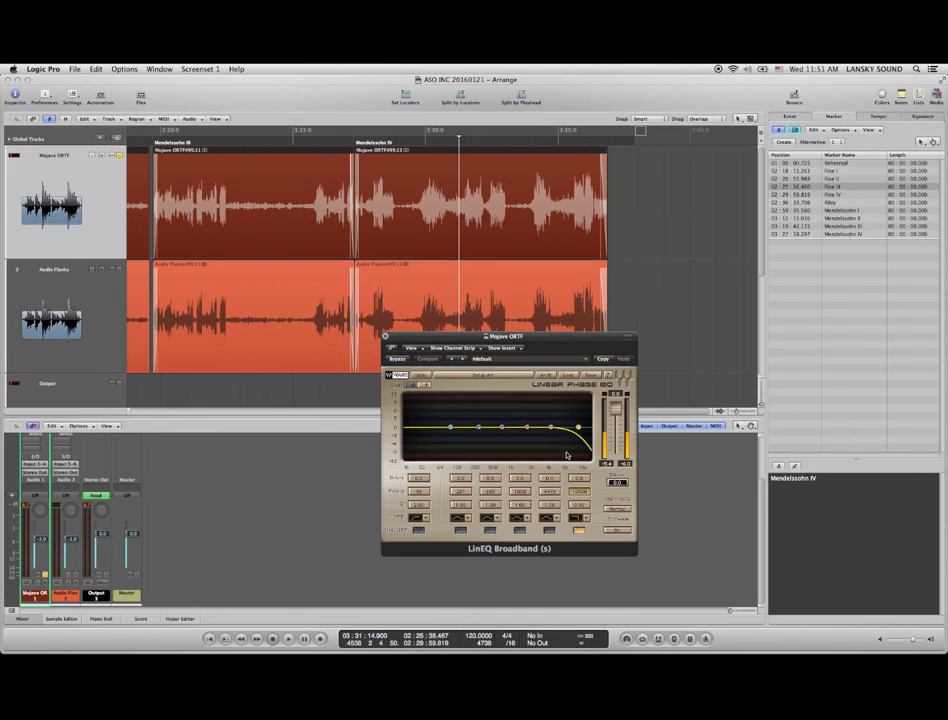
- Compare playback with the low-pass band off and on, and set its frequency to 12145 Hz
click(579, 530)
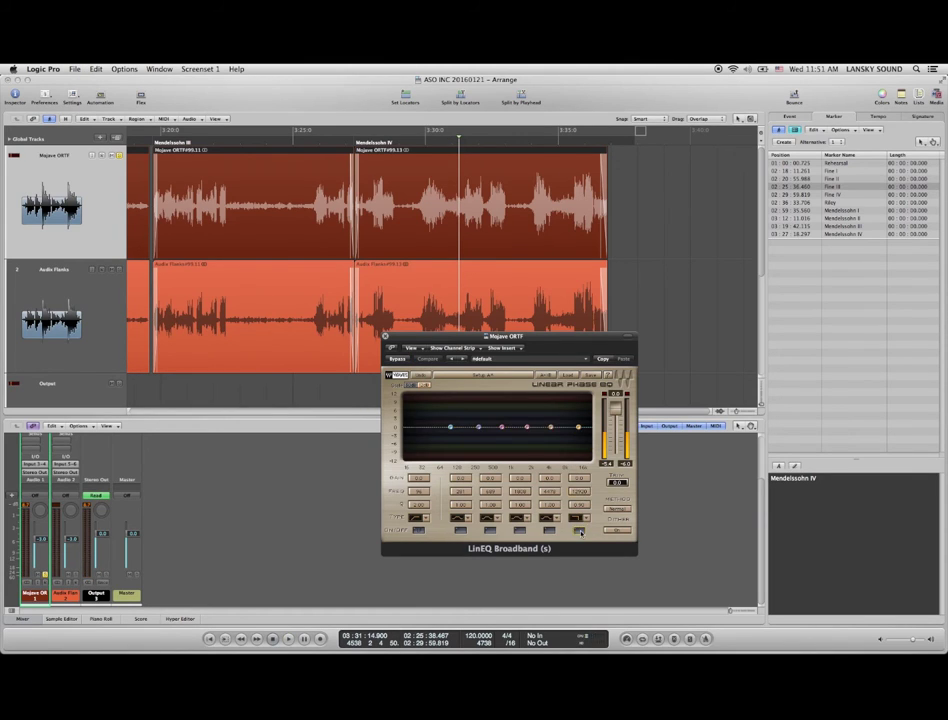
key(space)
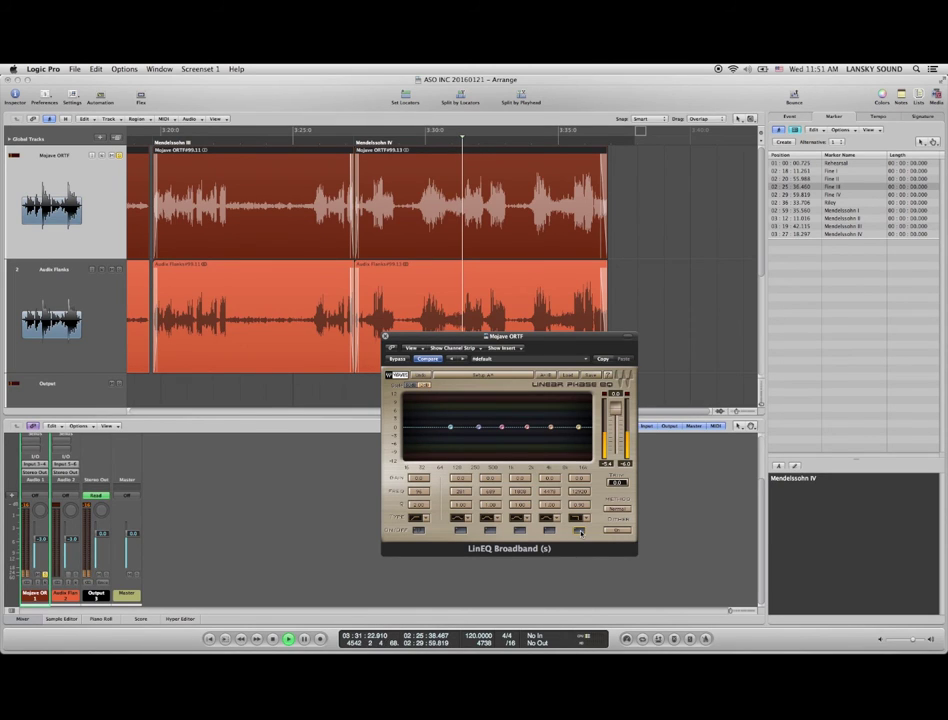
click(580, 531)
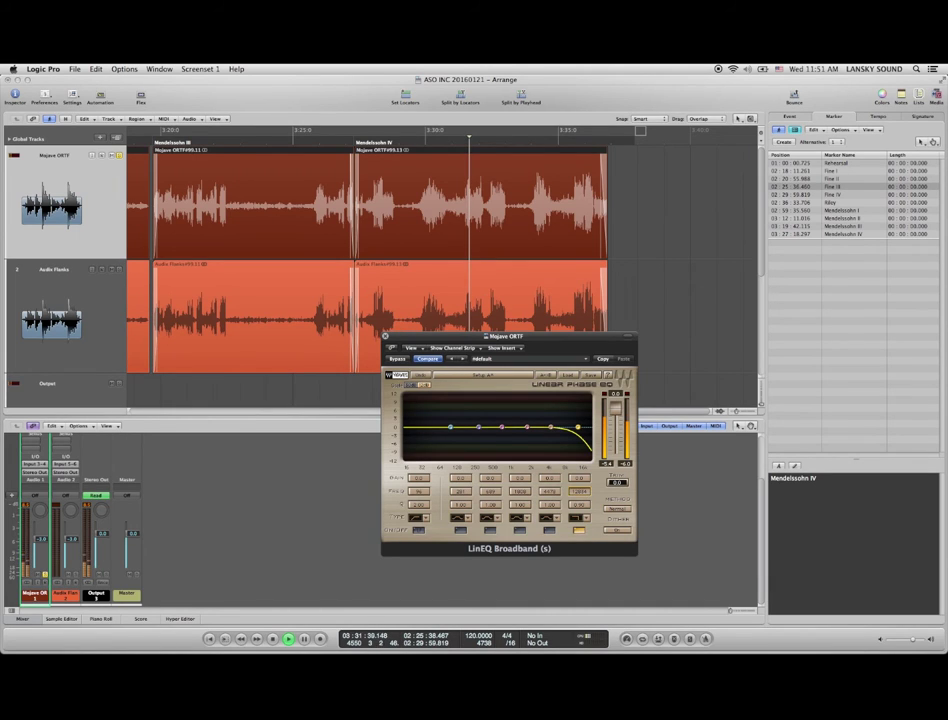
drag(589, 494, 578, 495)
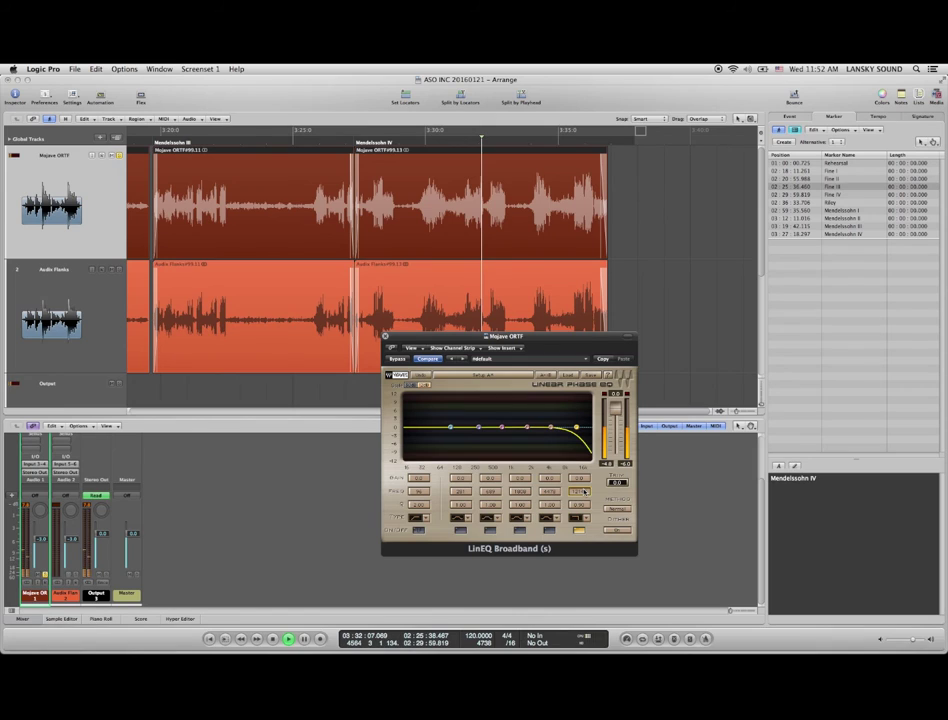
key(space)
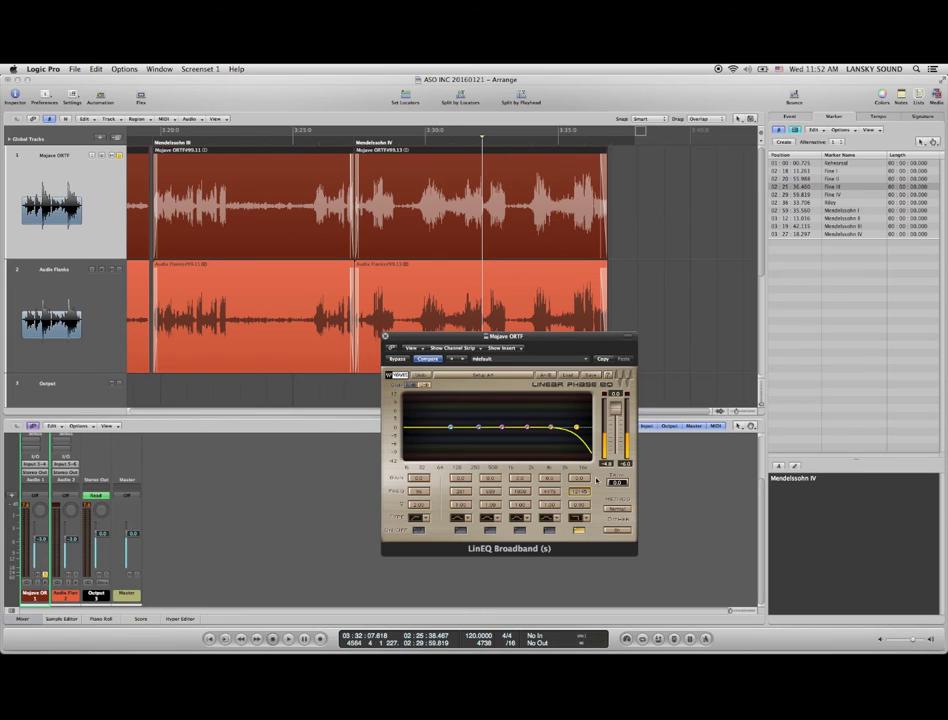
- Close the equalizer, switch solo from Mojave ORTF to Audix Flanks and move the playhead back to about 3:31:25
click(387, 336)
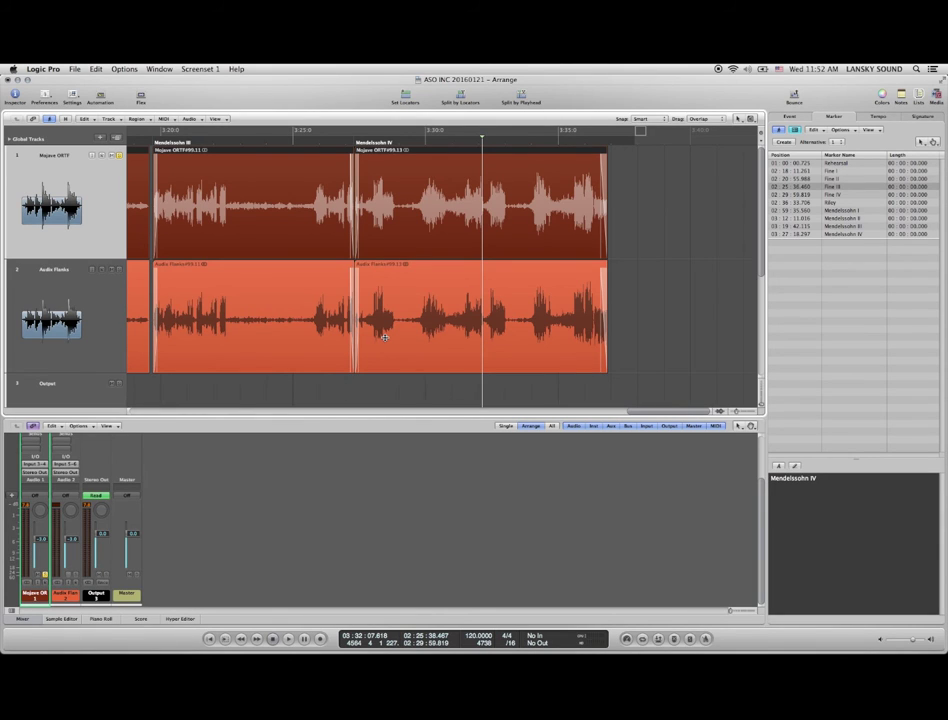
click(44, 577)
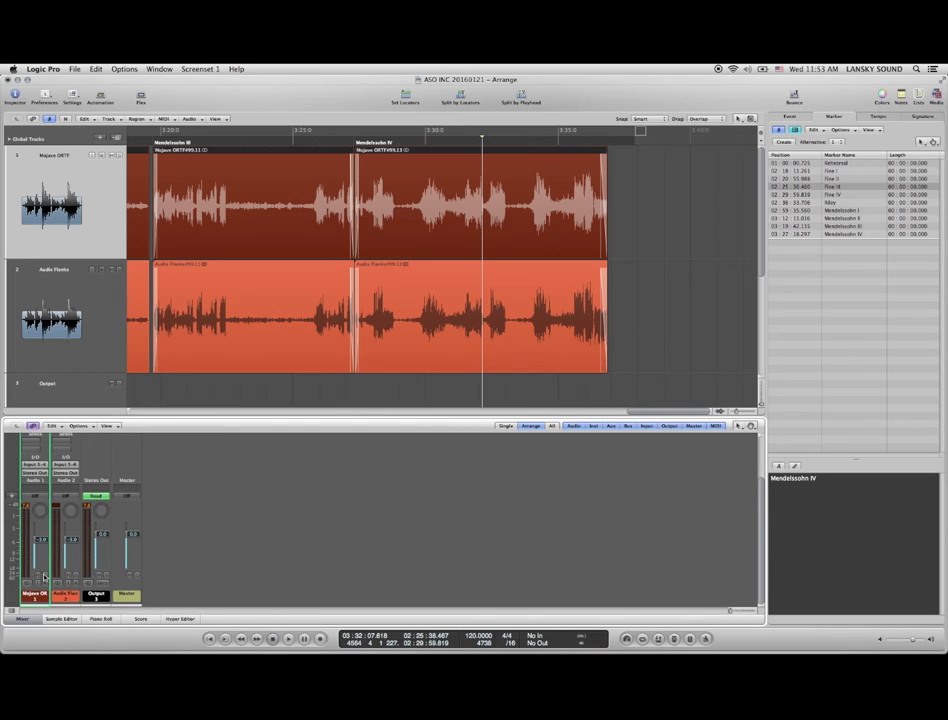
scroll(44, 540, up, 3)
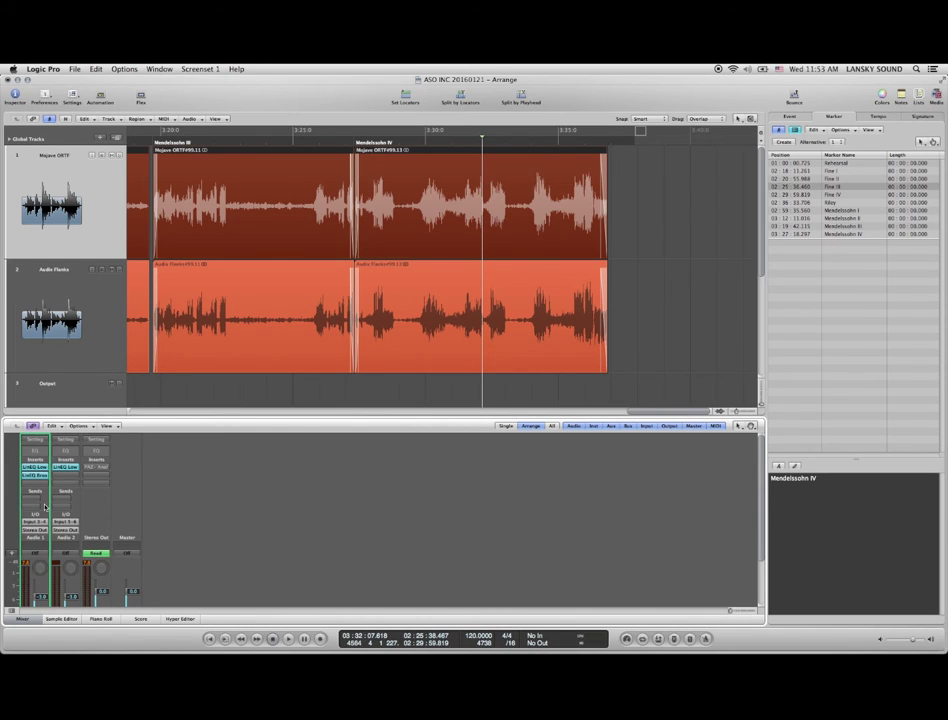
scroll(60, 515, down, 3)
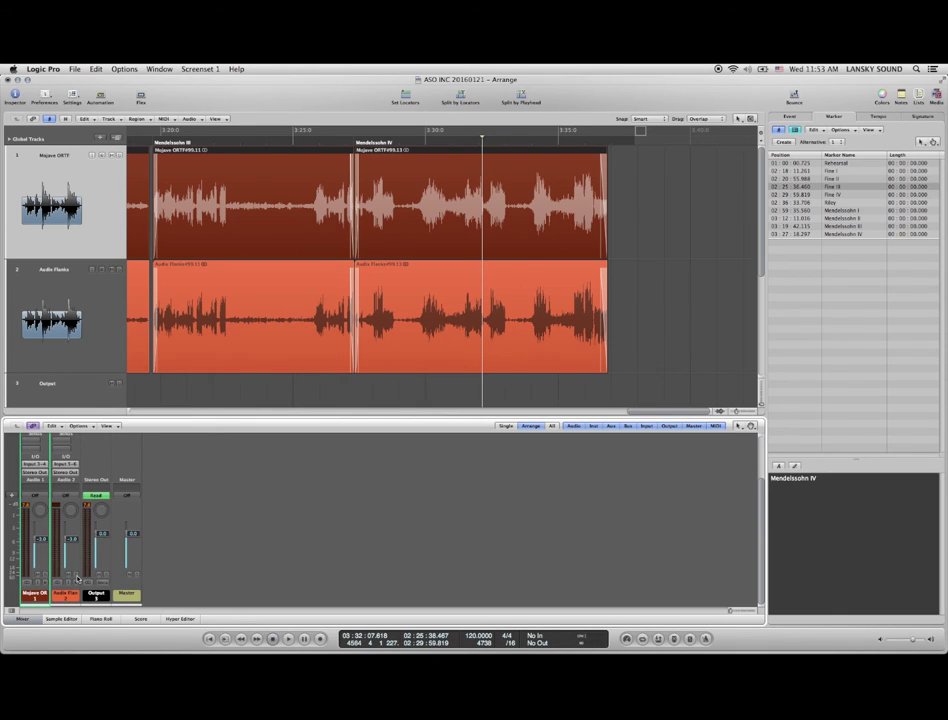
click(75, 576)
key(comma)
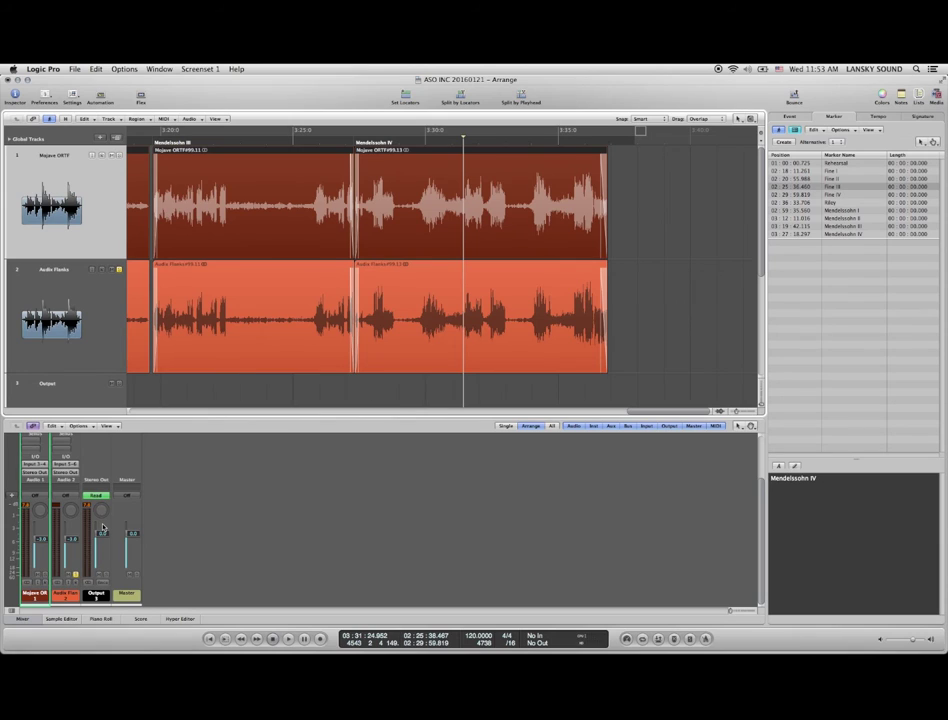
- Copy the LinEQ Broadband insert from Mojave ORTF to the second insert slot of Audix Flanks and open the copy
scroll(74, 591, up, 3)
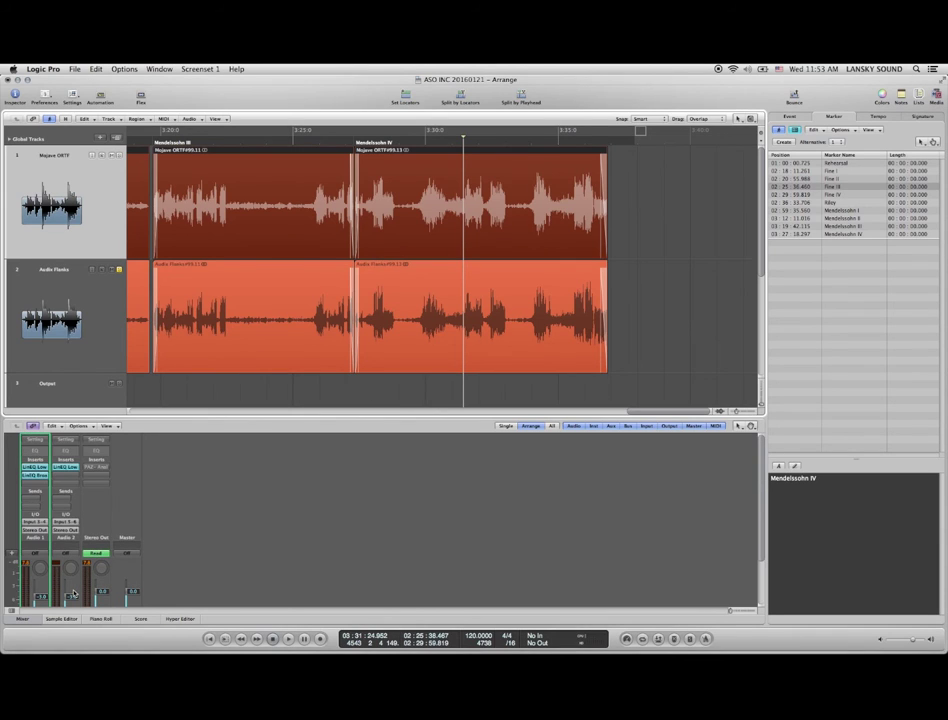
drag(36, 477, 66, 477)
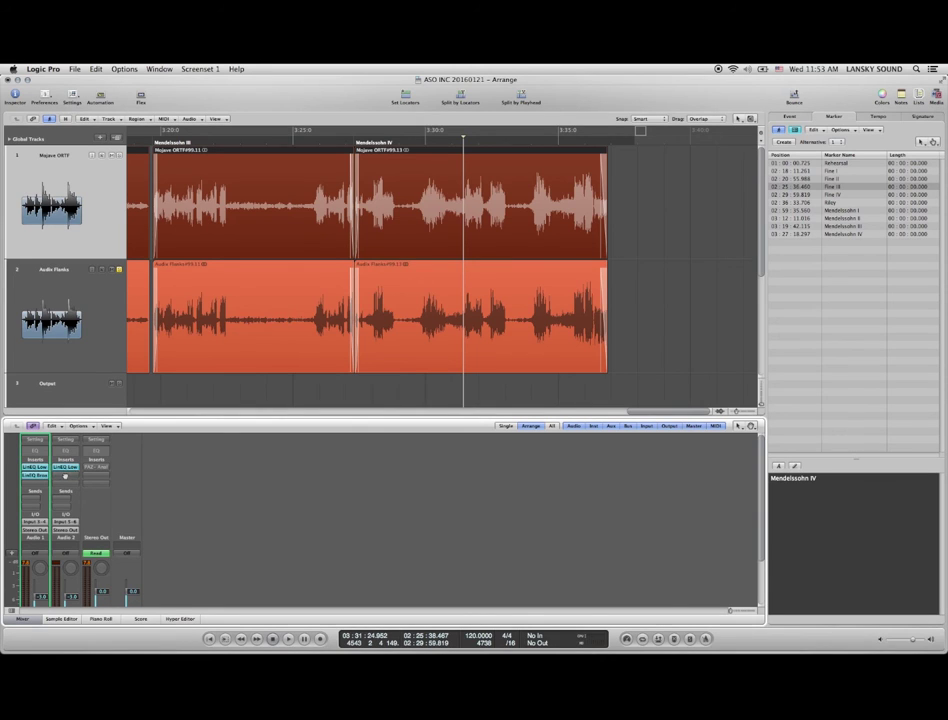
click(66, 476)
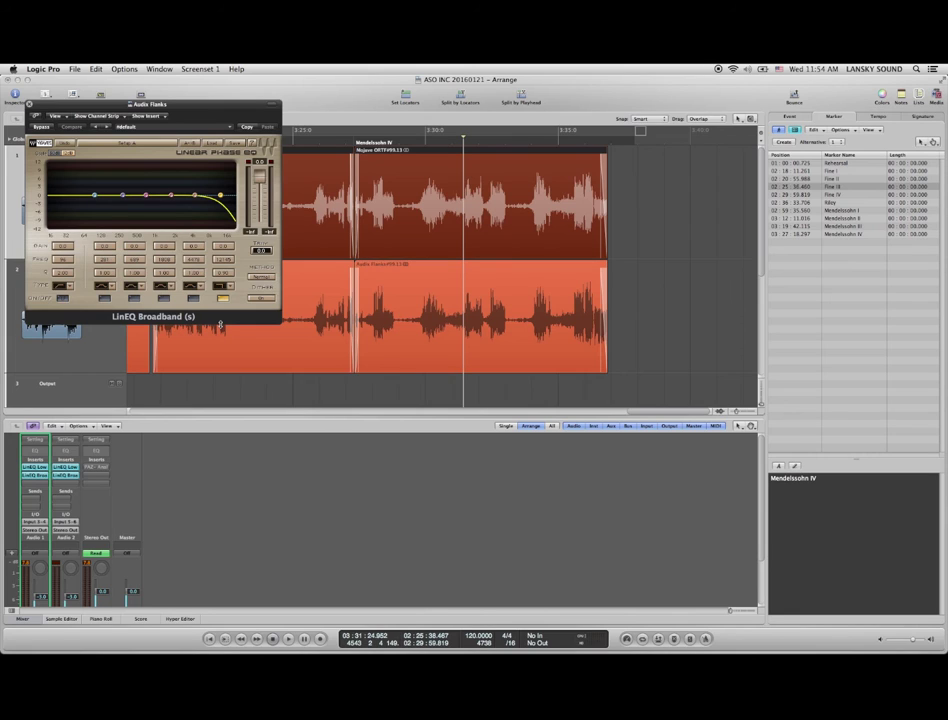
- Set the Audix Flanks low-pass frequency to 11972 Hz during playback, compare the band off and on, and close the plug-in
key(space)
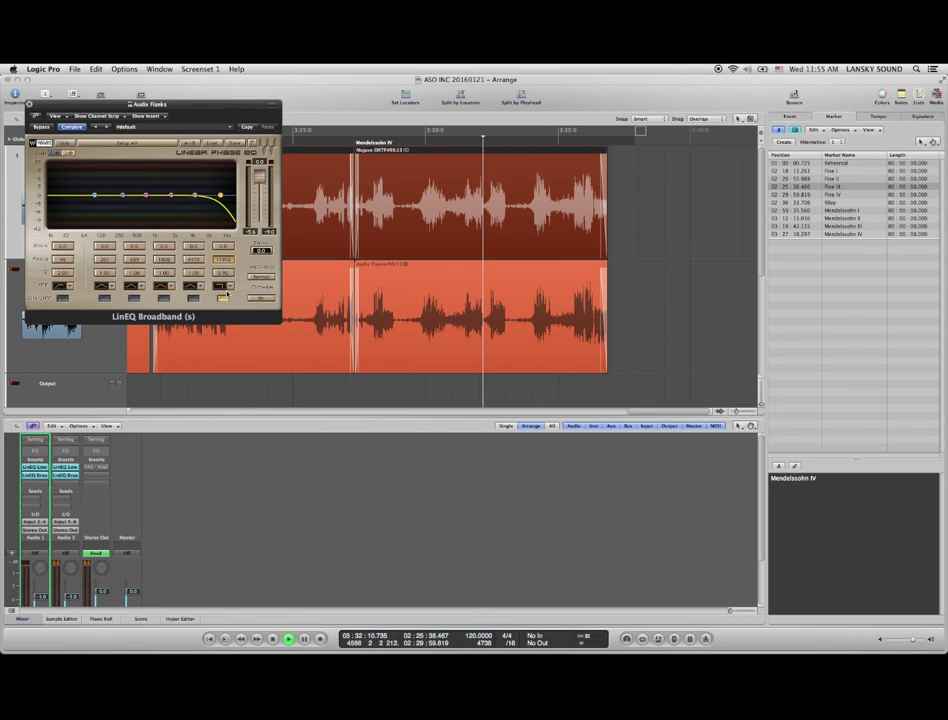
click(222, 299)
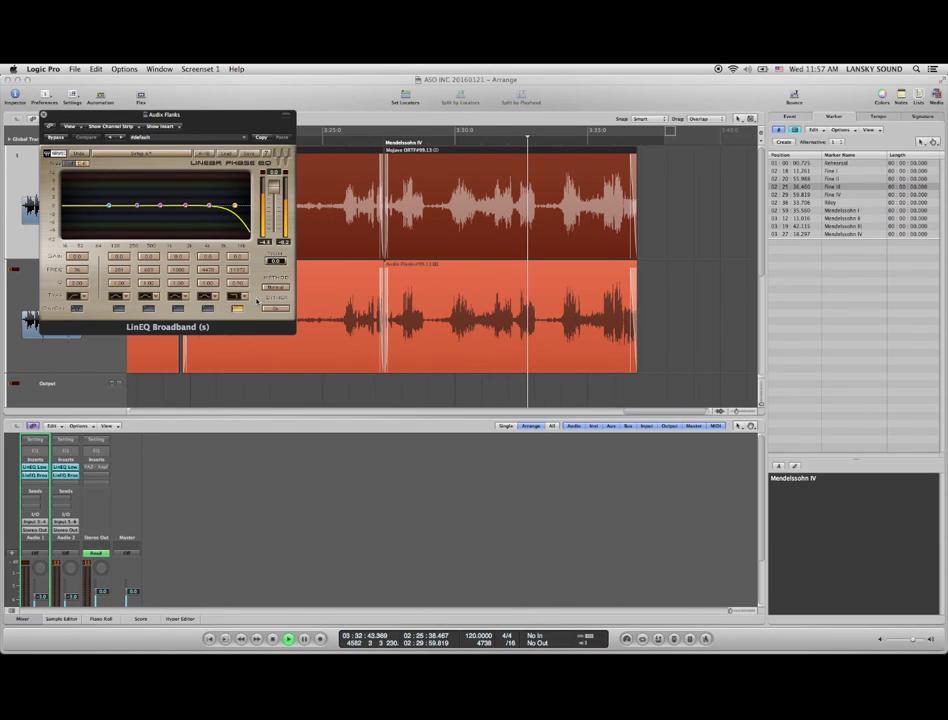
key(space)
scroll(226, 485, down, 3)
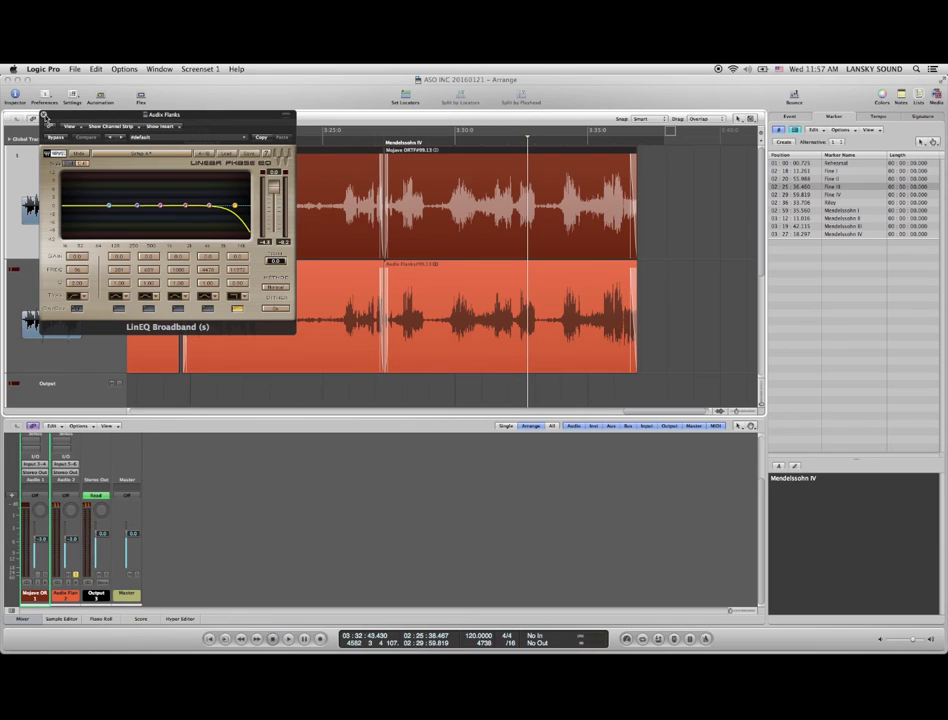
key(super+w)
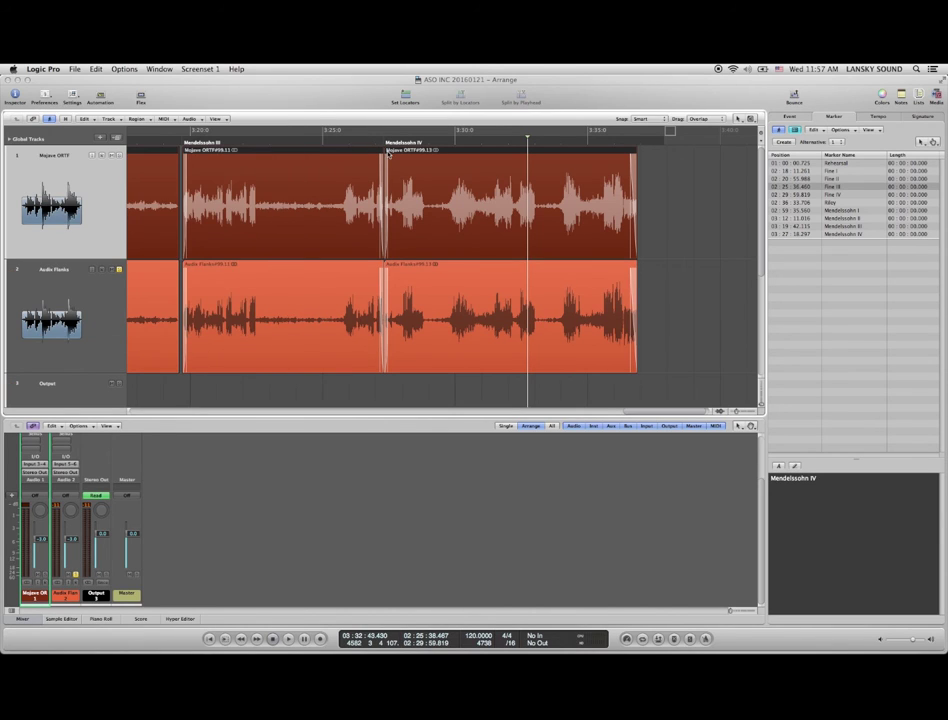
- Audition Audix Flanks and Mojave ORTF soloed in turn from about 3:31:26, and clear the solos
click(493, 135)
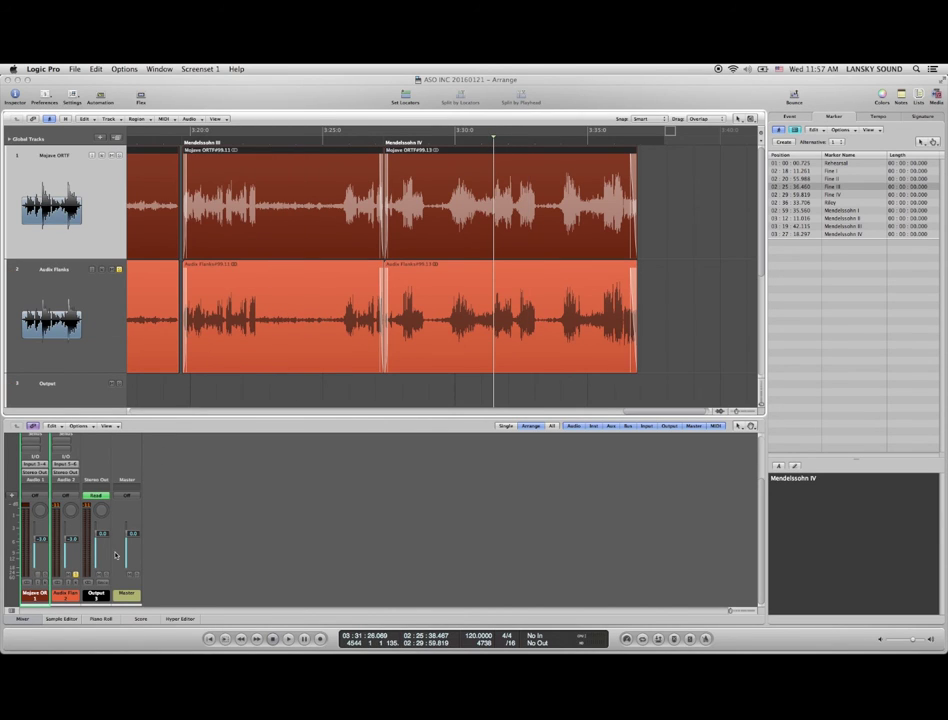
key(space)
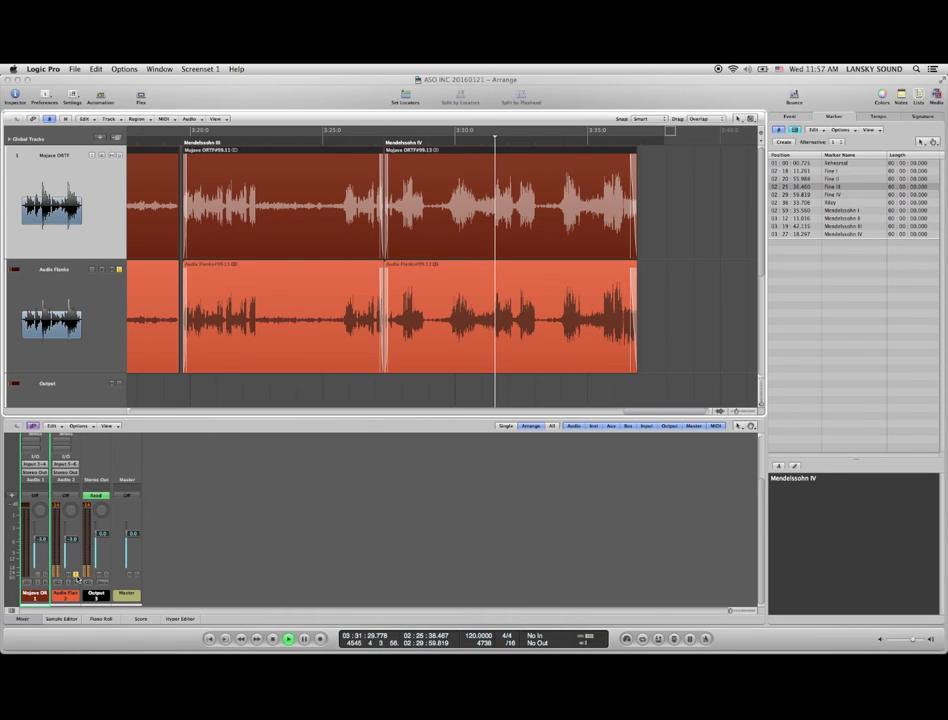
key(space)
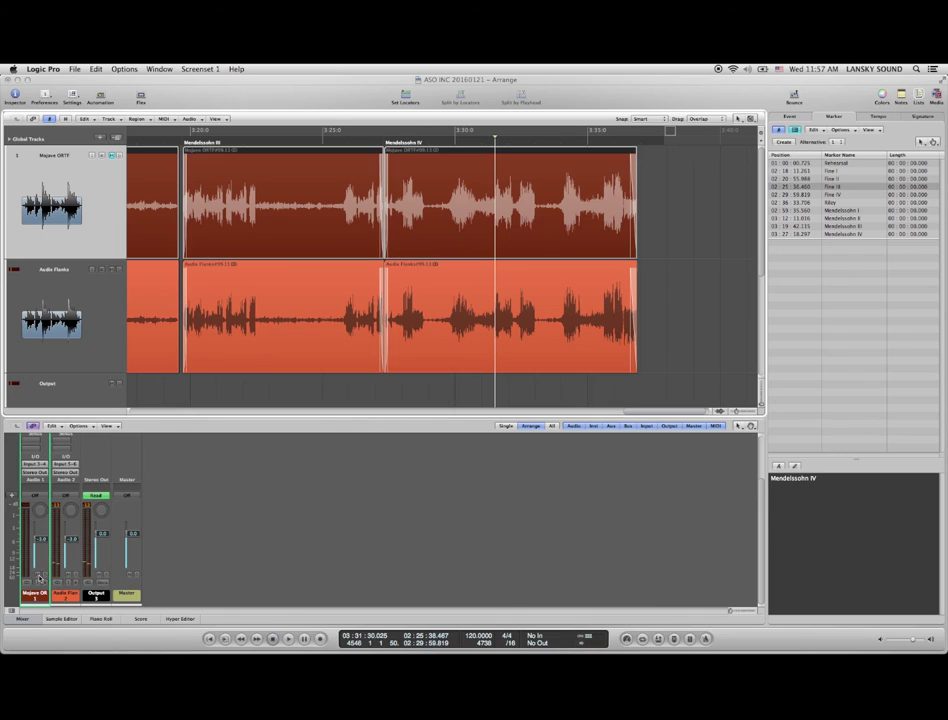
click(44, 577)
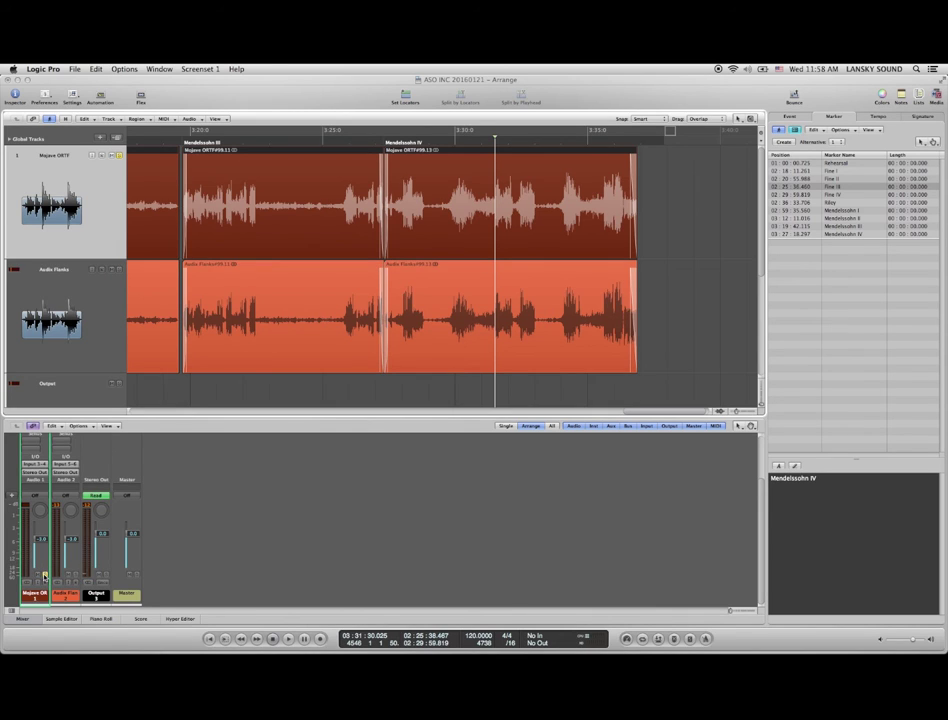
key(space)
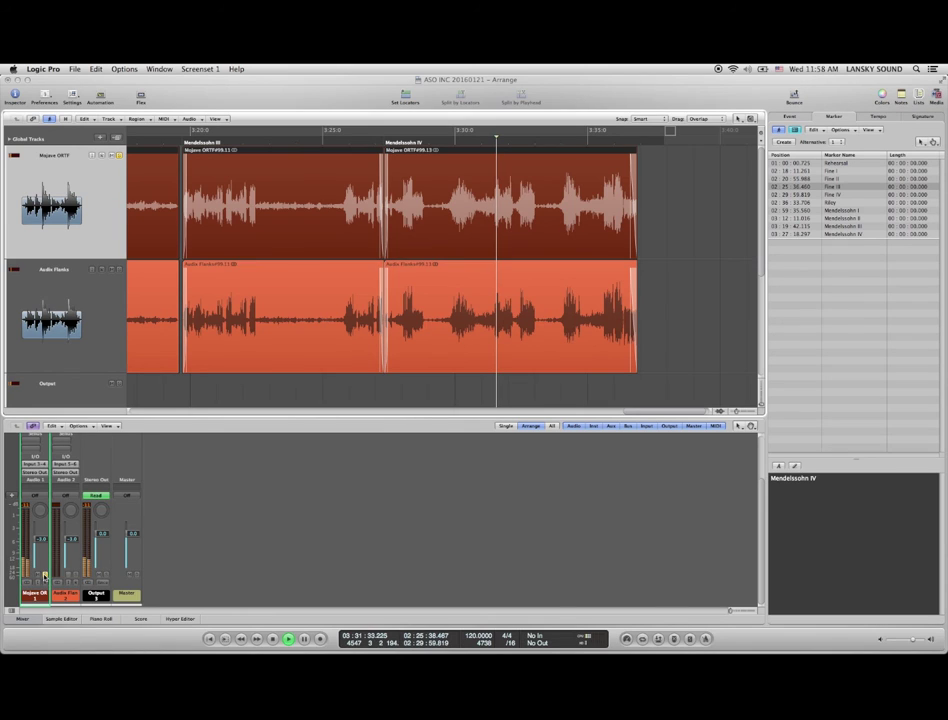
key(space)
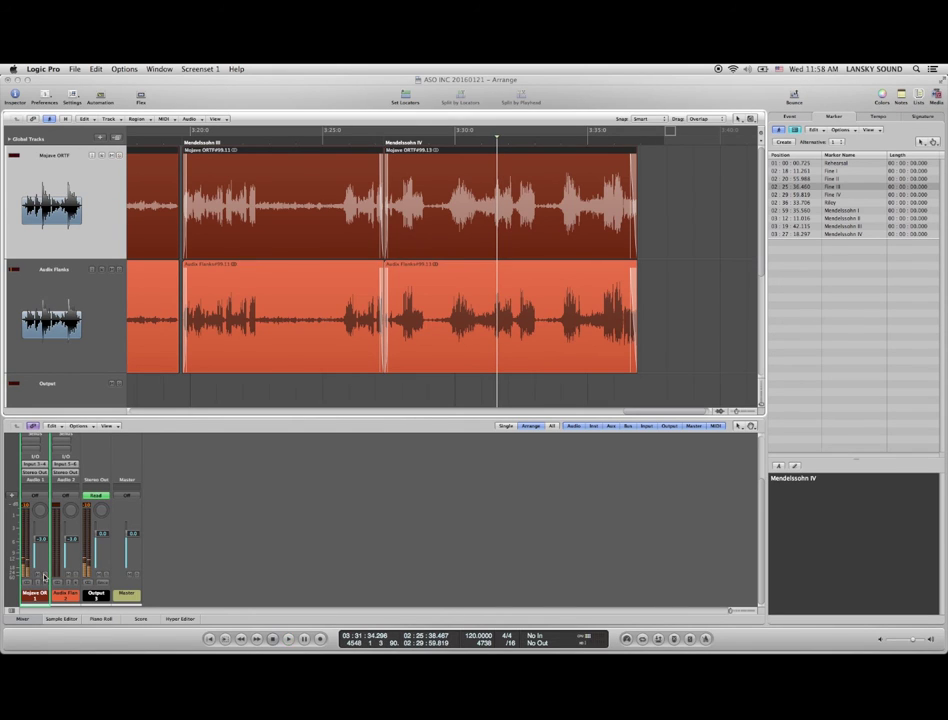
- Play both tracks together and compare the mix with Audix Flanks muted and unmuted
key(space)
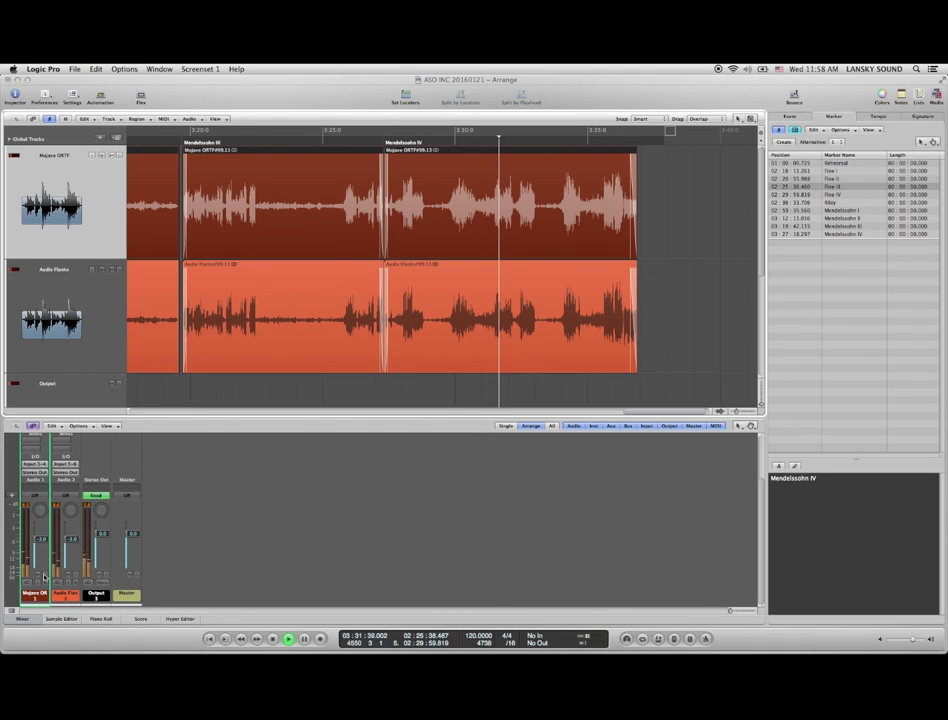
click(69, 575)
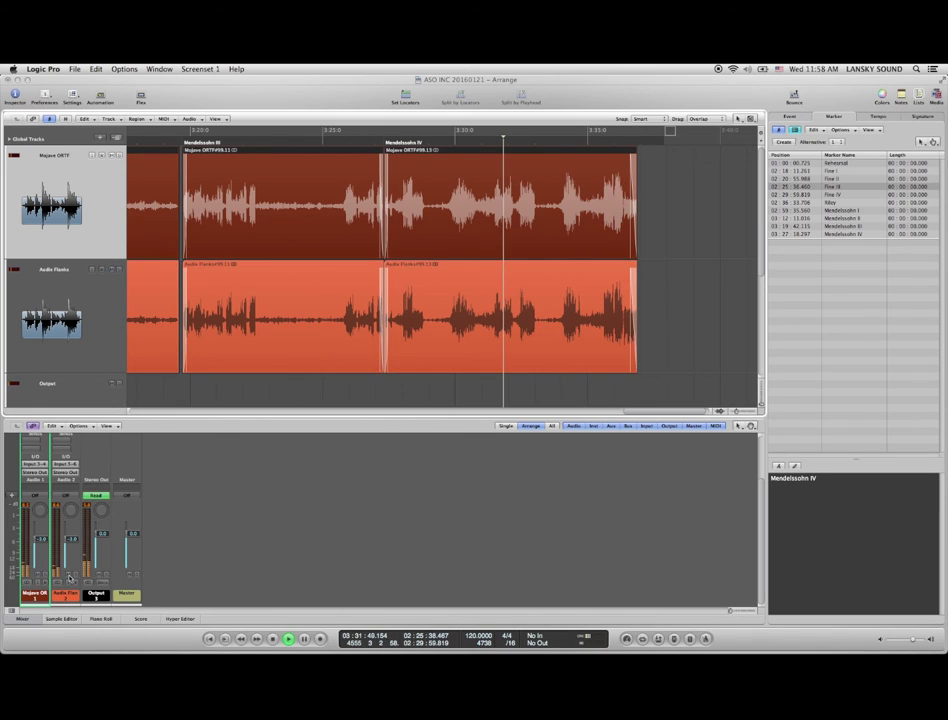
key(space)
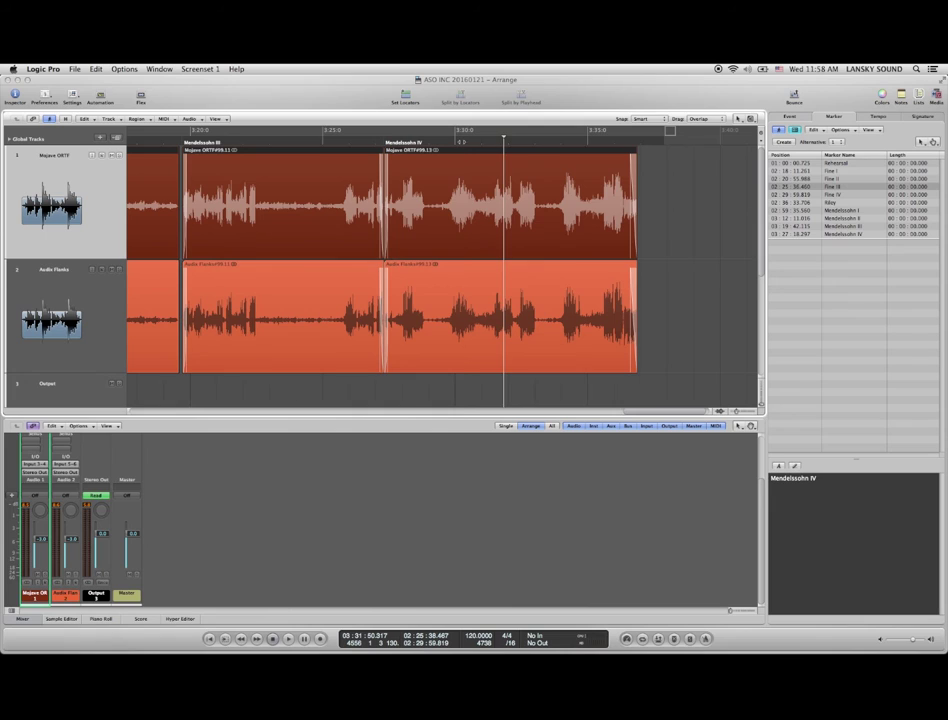
- Lower the Audix Flanks level to -7.8 dB while playing Mendelssohn IV from about 3:30:14
click(463, 141)
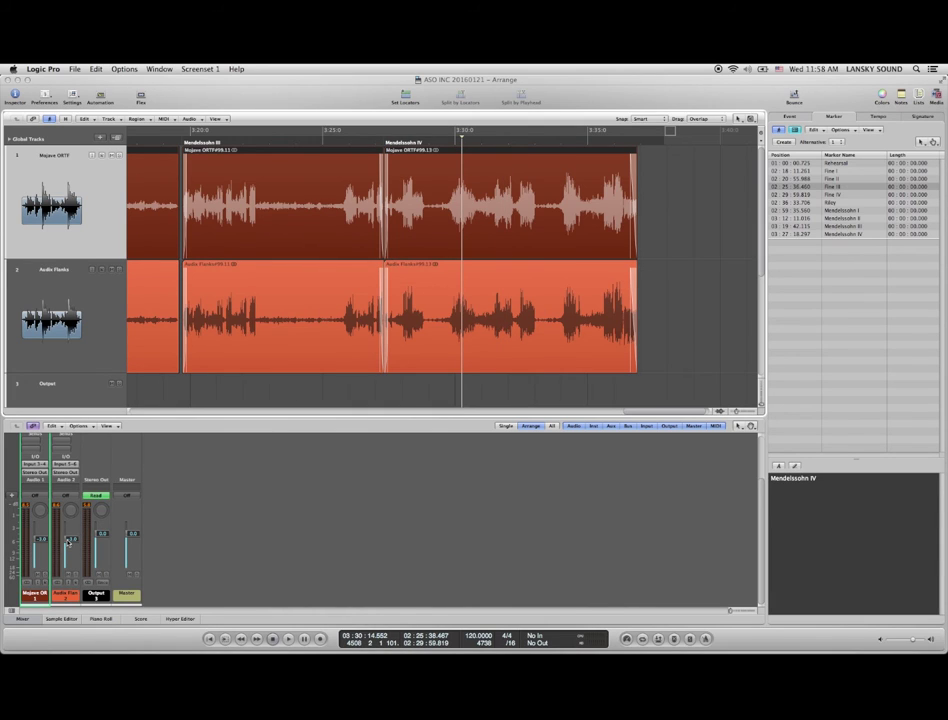
key(space)
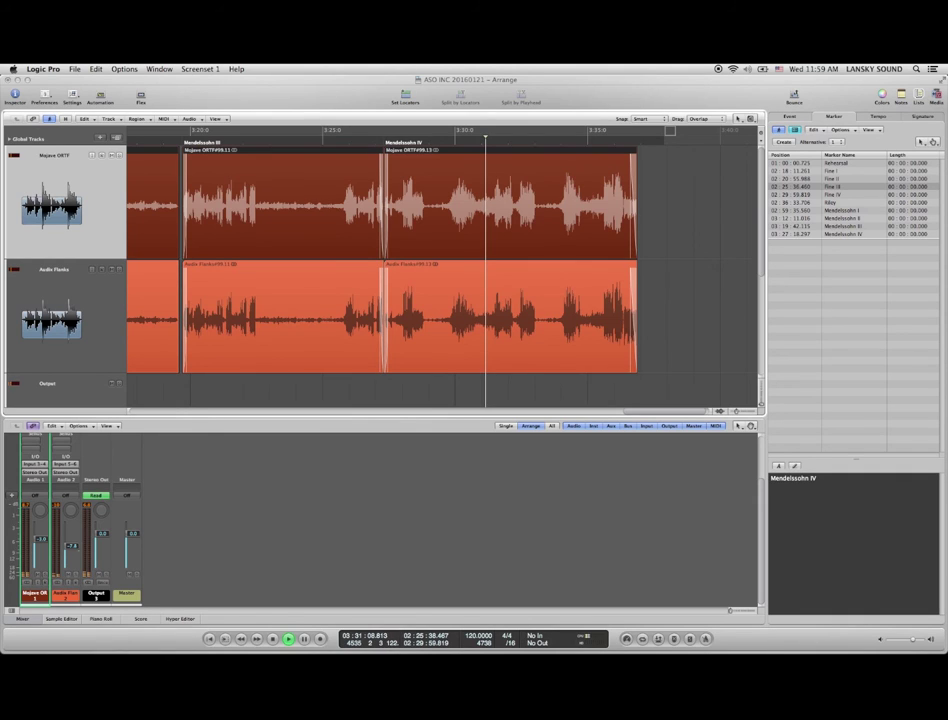
key(space)
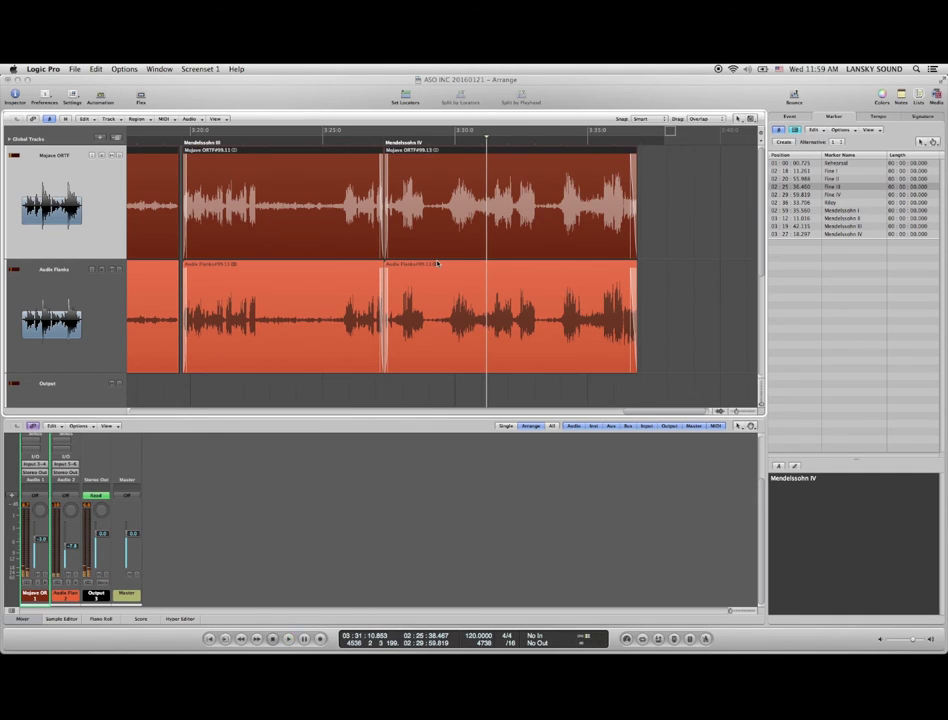
- Audition the mix in Riley from about 2:41:24 and in the second half of Fine III
scroll(437, 263, left, 10)
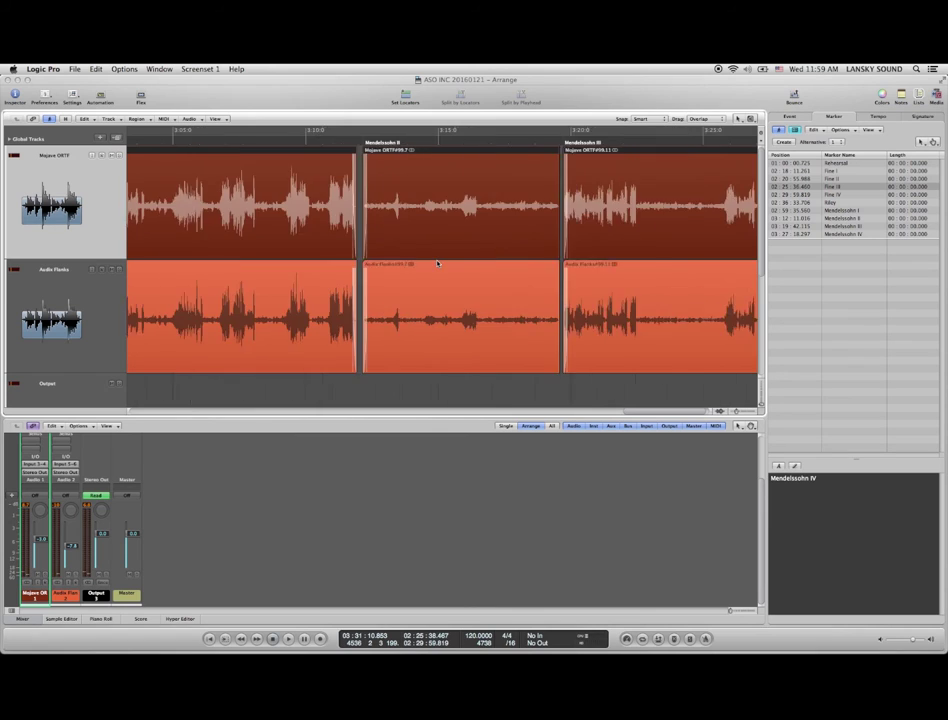
scroll(437, 263, left, 10)
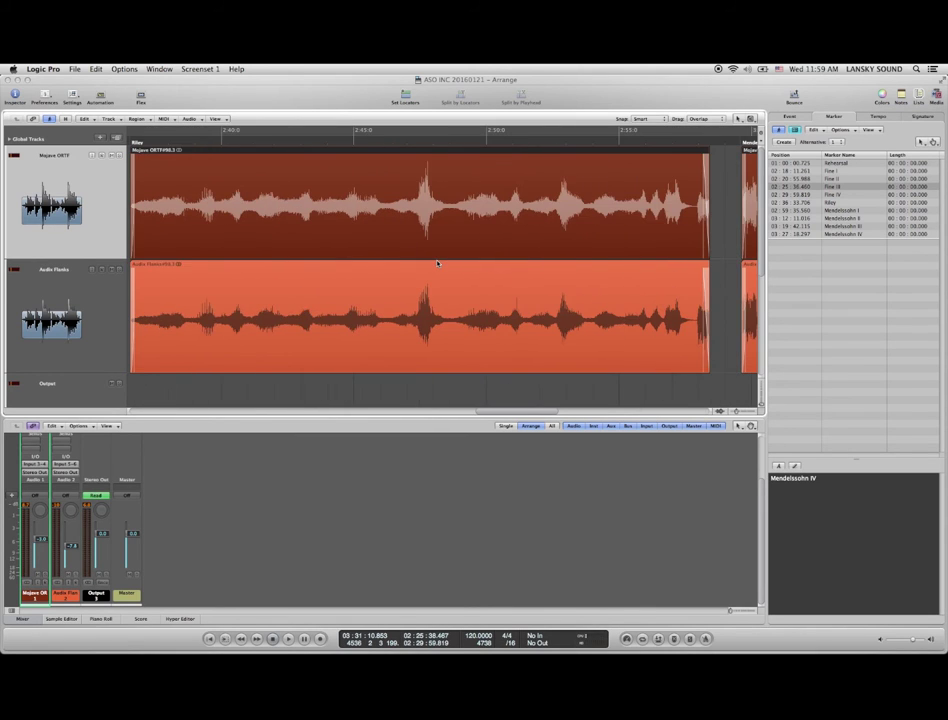
click(447, 143)
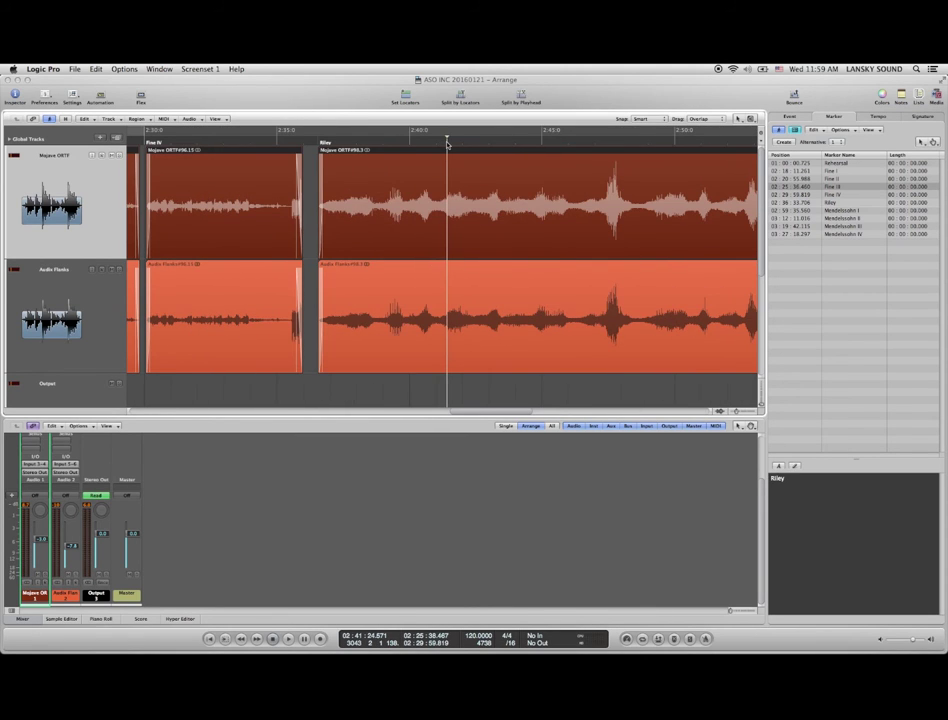
key(space)
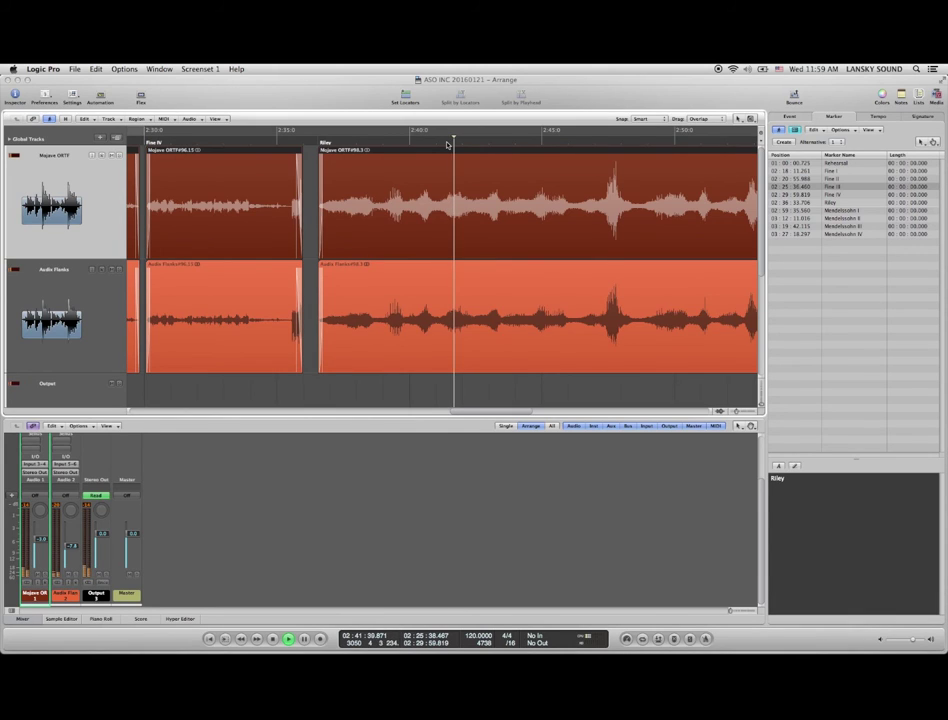
scroll(409, 287, left, 5)
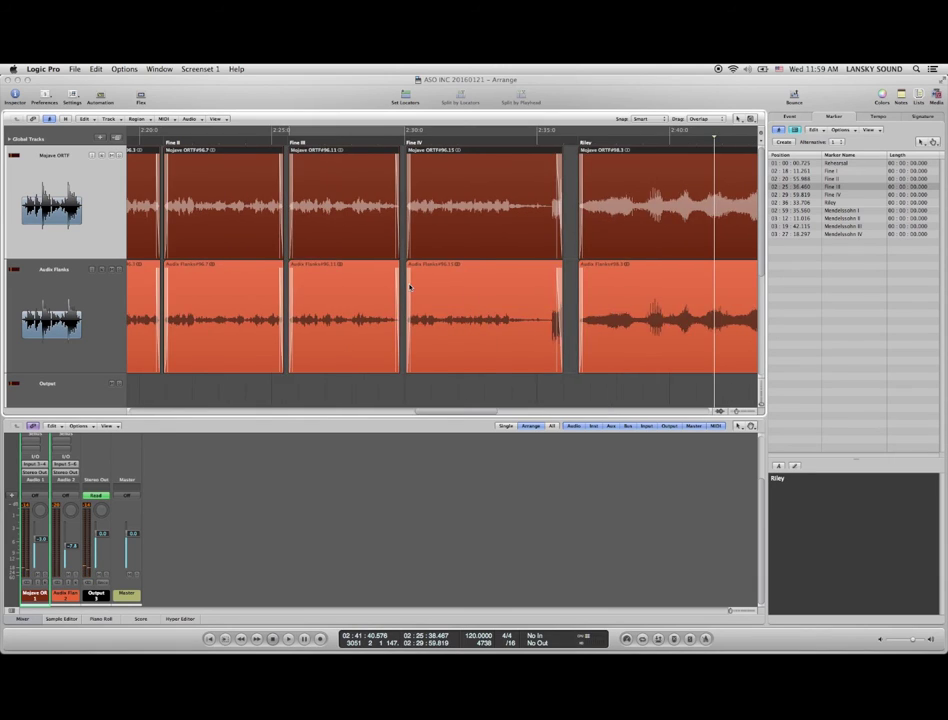
scroll(409, 287, left, 3)
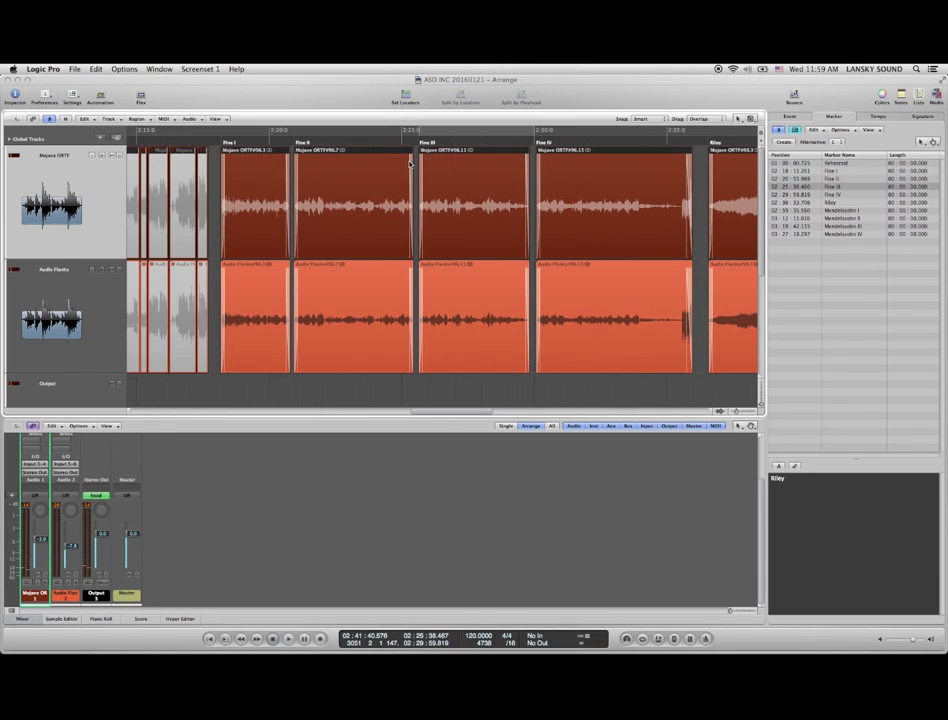
click(486, 141)
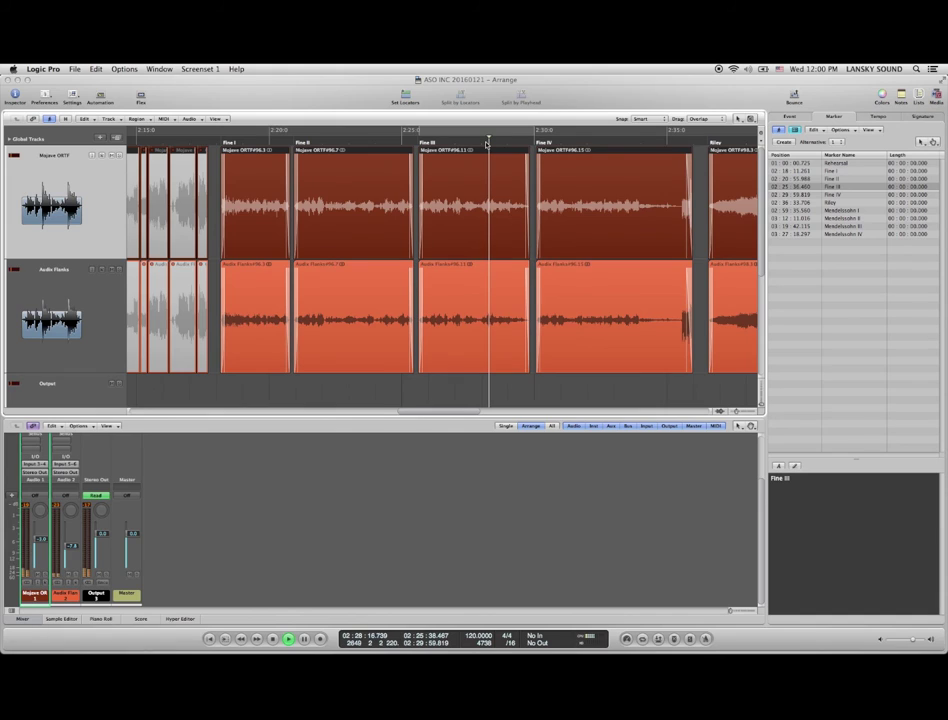
key(space)
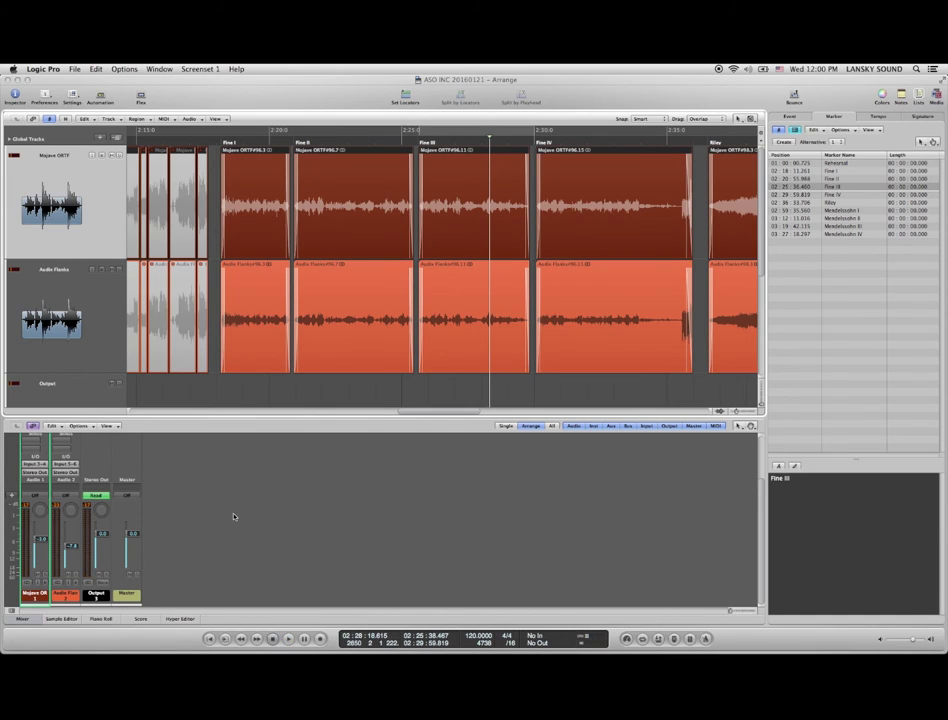
scroll(180, 567, up, 3)
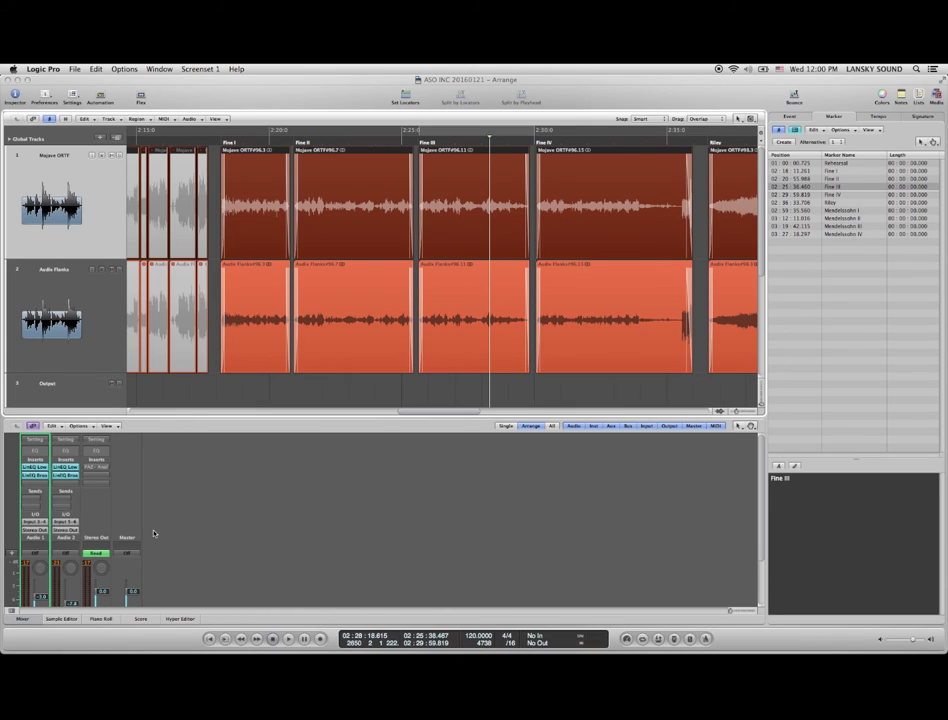
scroll(153, 531, down, 3)
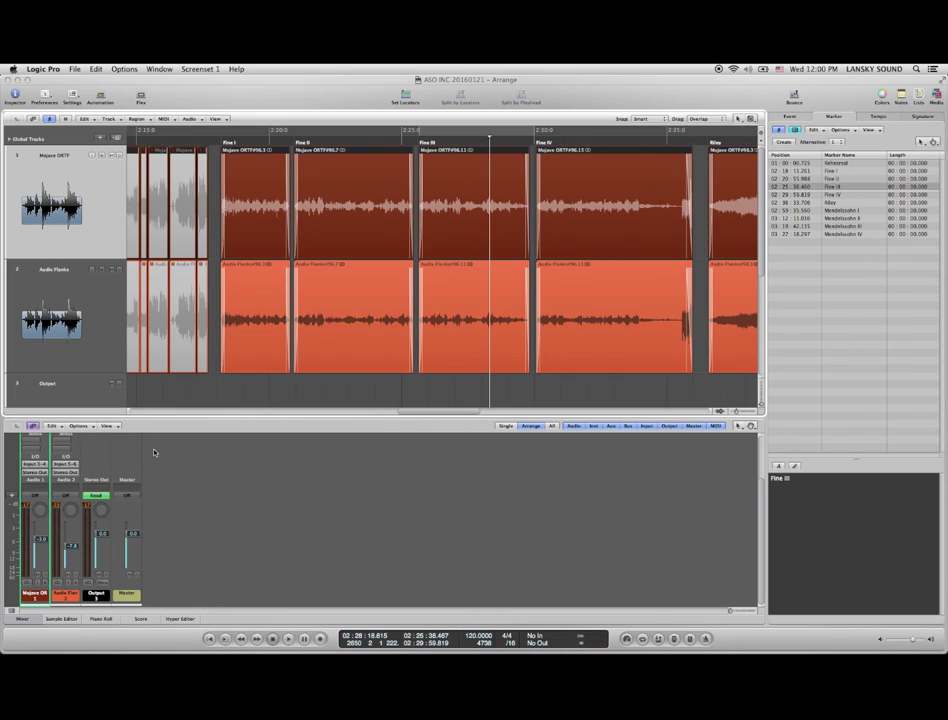
scroll(152, 480, up, 3)
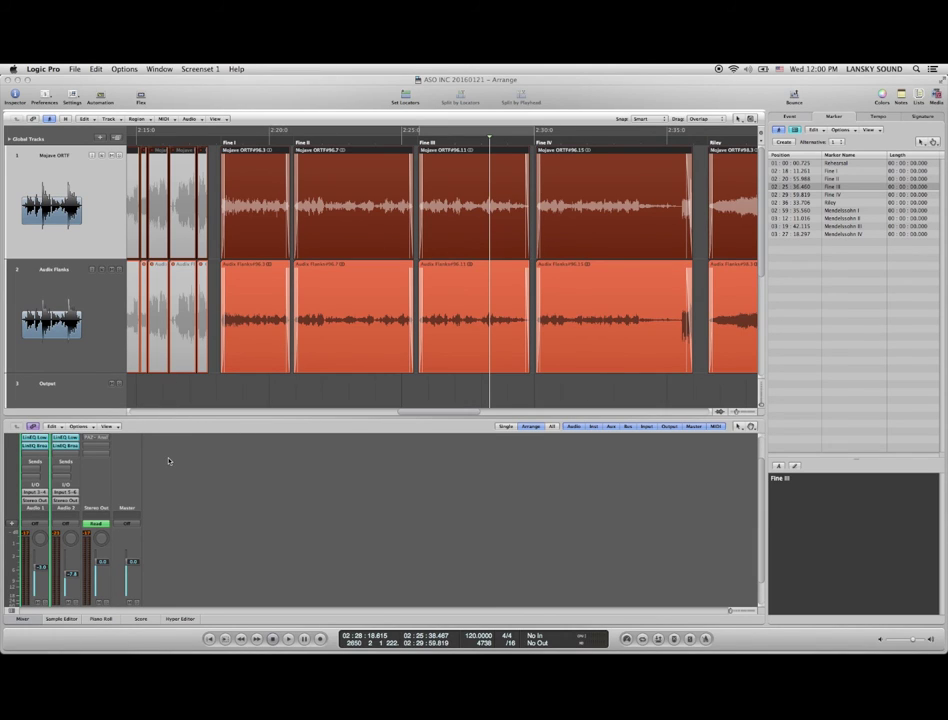
key(super+2)
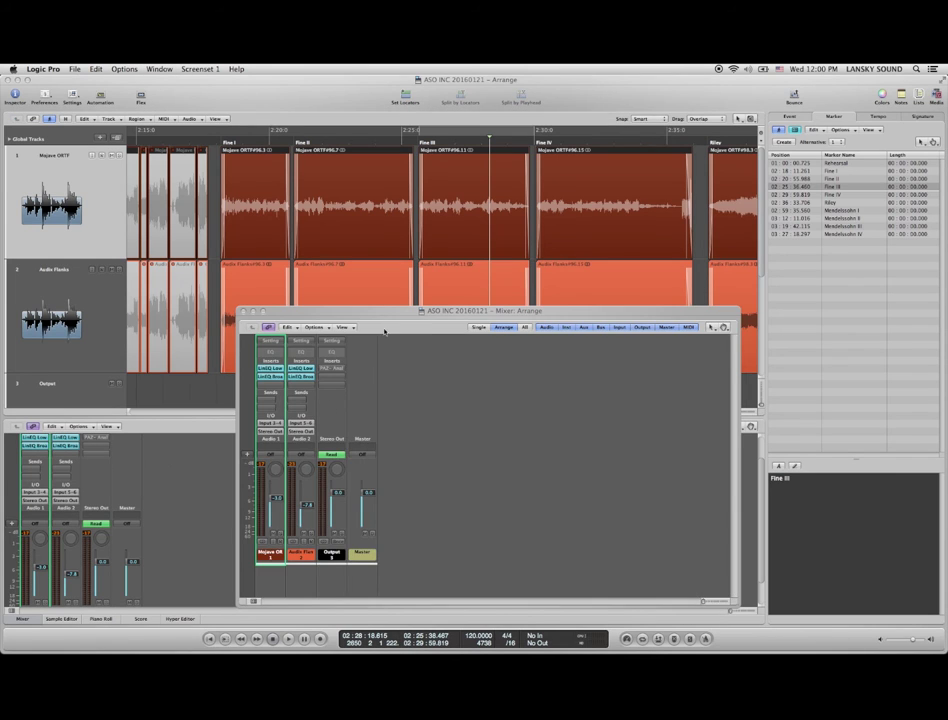
drag(384, 331, 258, 284)
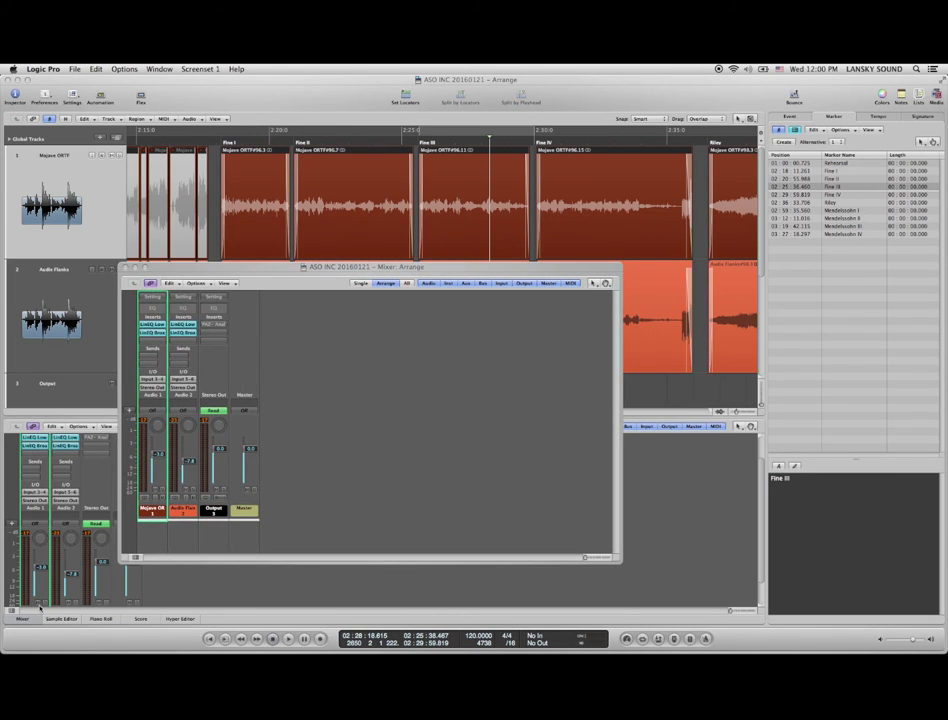
key(super+w)
- Hide the mixer embedded in the arrangement window and open the mixer as a separate window over the lower tracks
click(22, 619)
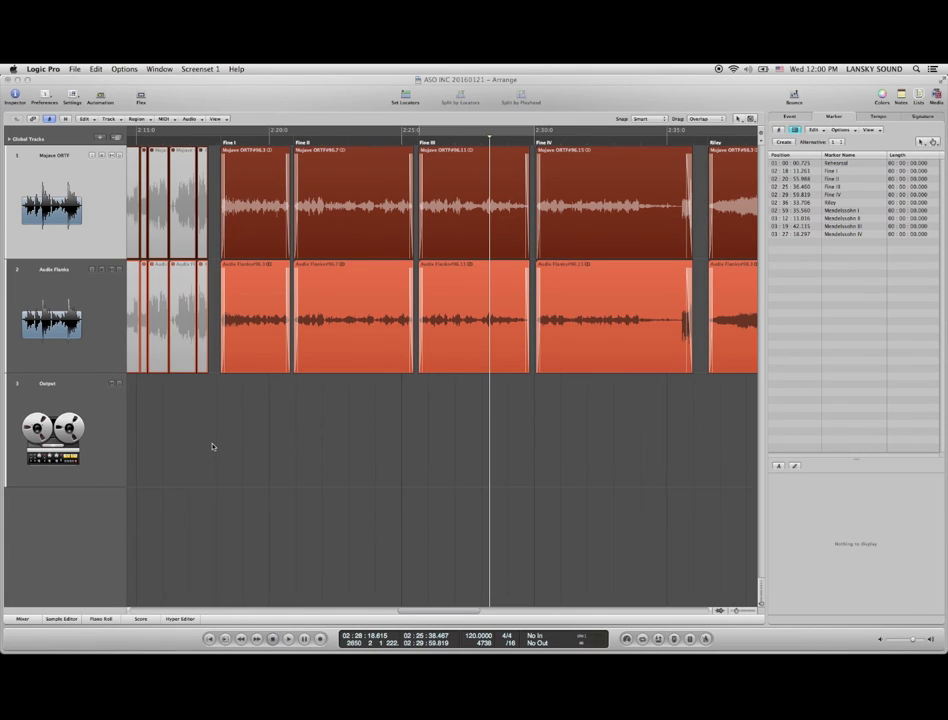
key(super+2)
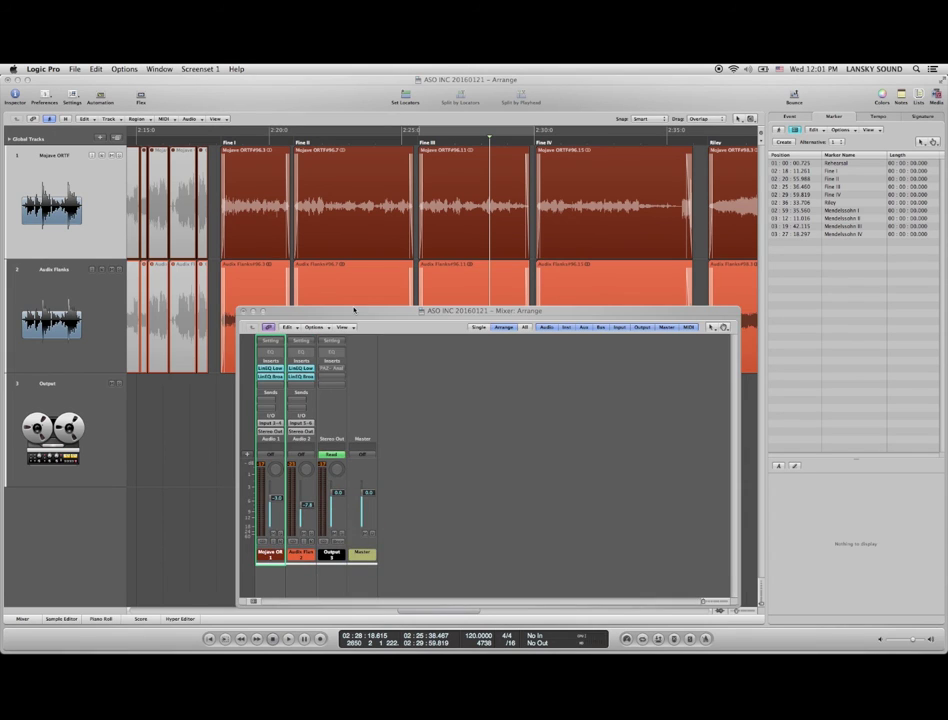
drag(333, 319, 234, 285)
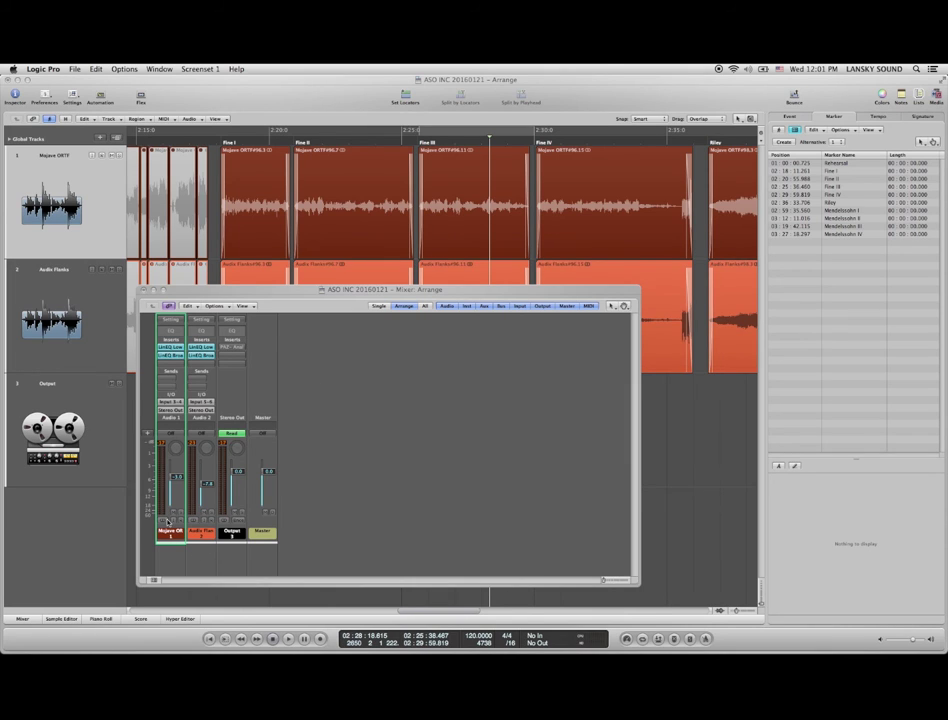
- Select the Mojave ORTF and Audix Flanks channel strips together and route their outputs to Bus 1
shift+click(193, 535)
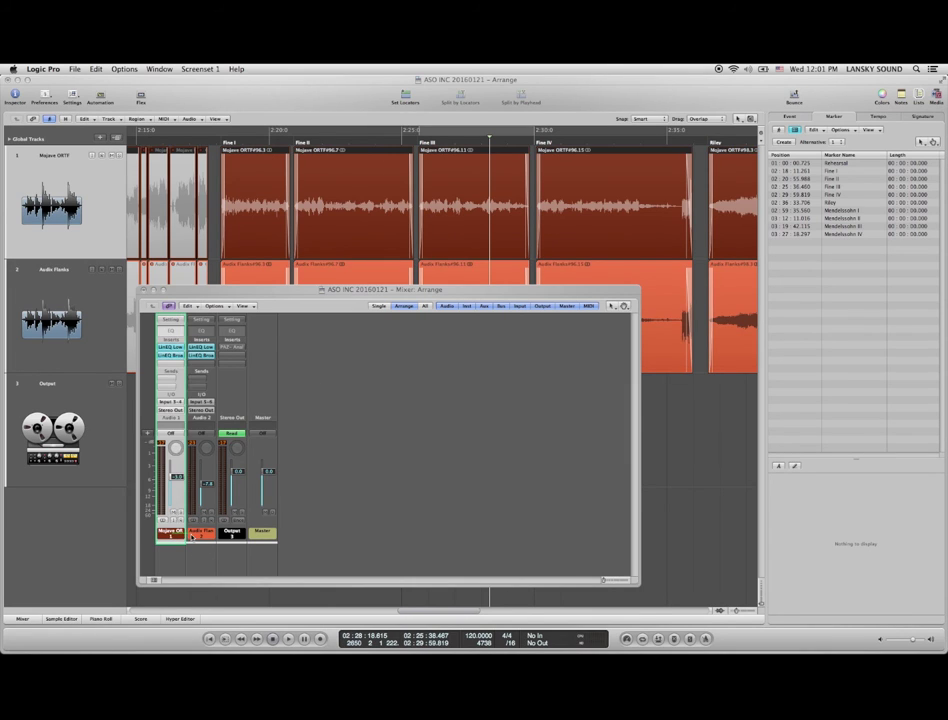
click(200, 414)
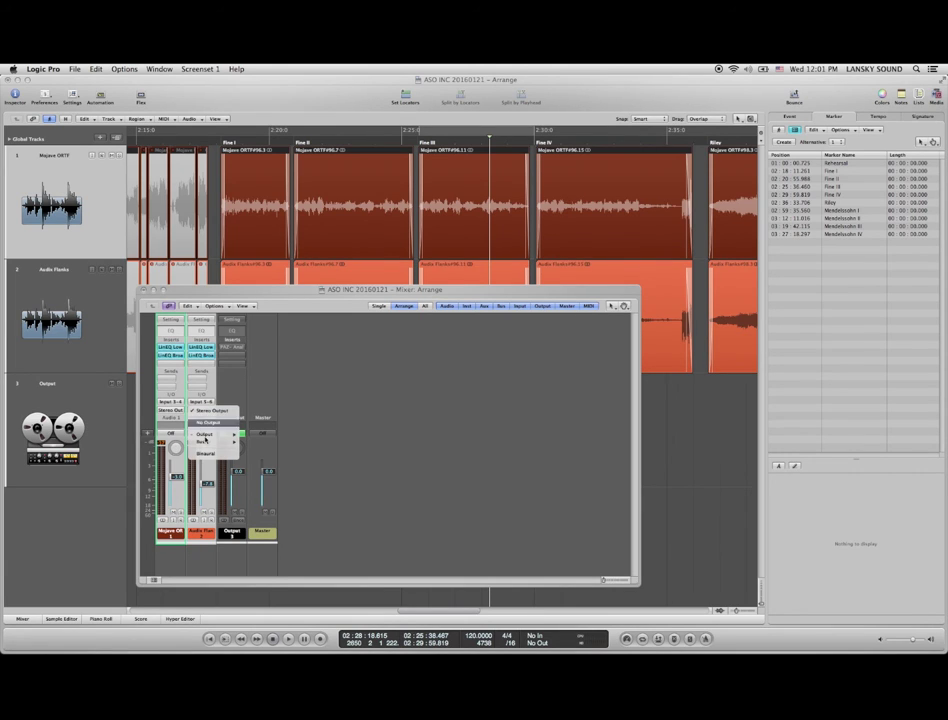
mouse_move(225, 441)
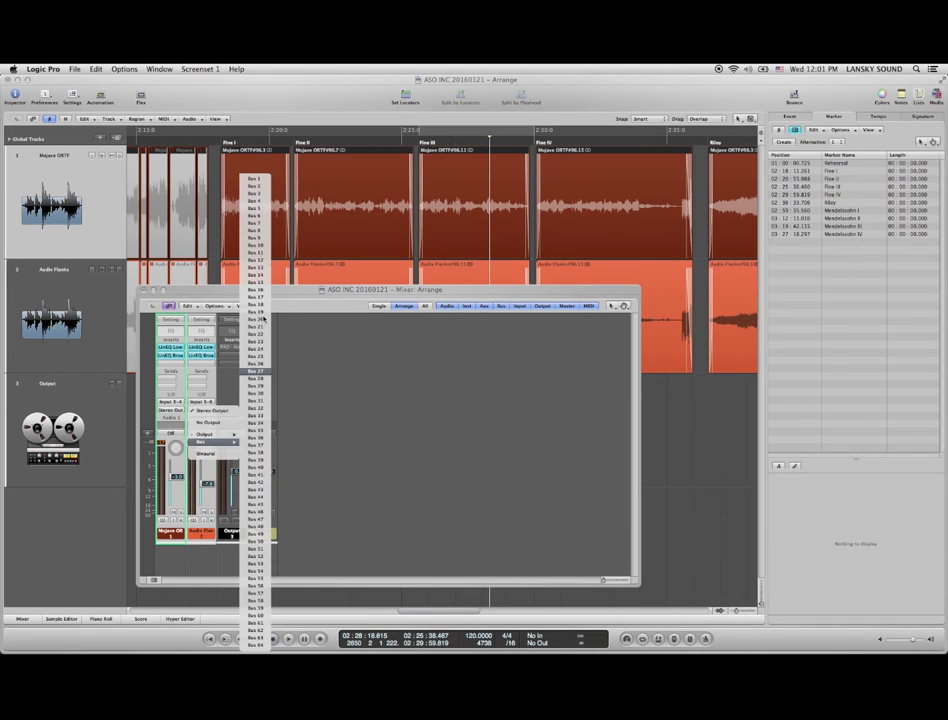
click(256, 181)
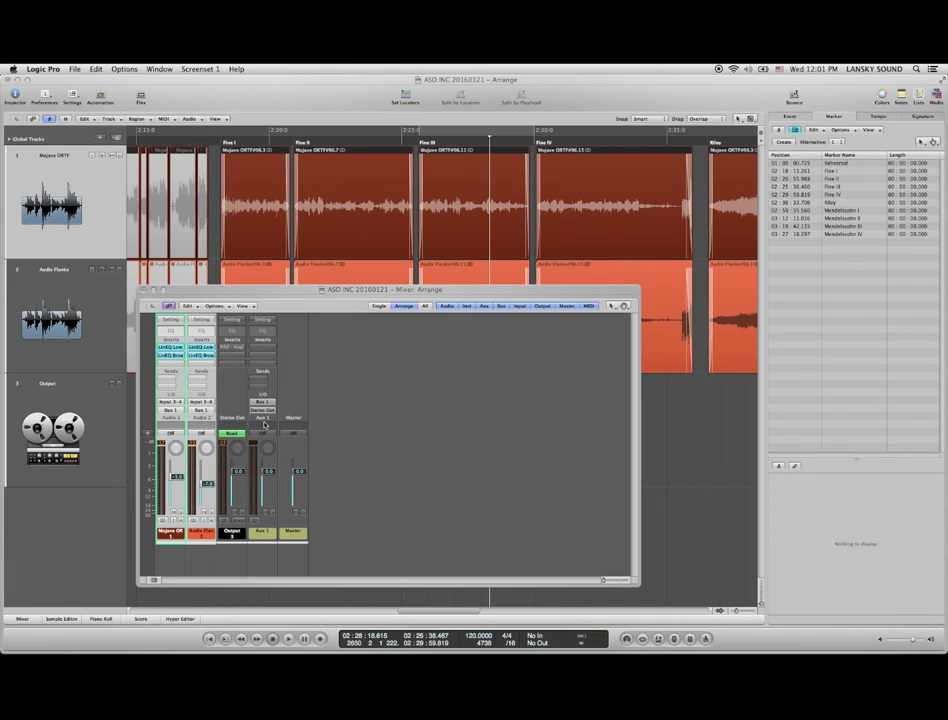
click(268, 533)
key(alt+c)
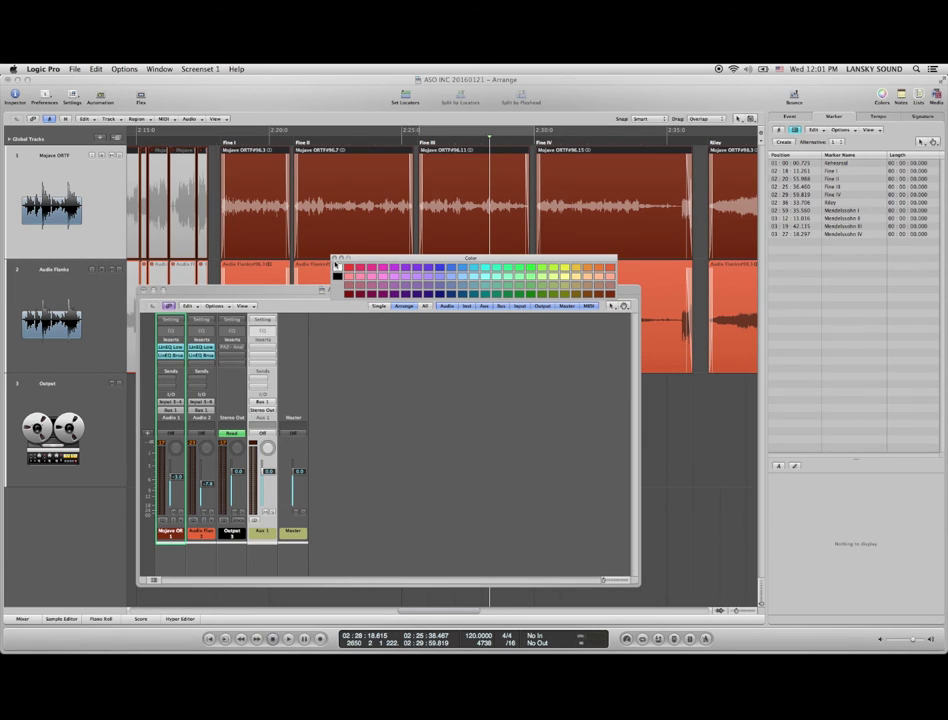
click(334, 258)
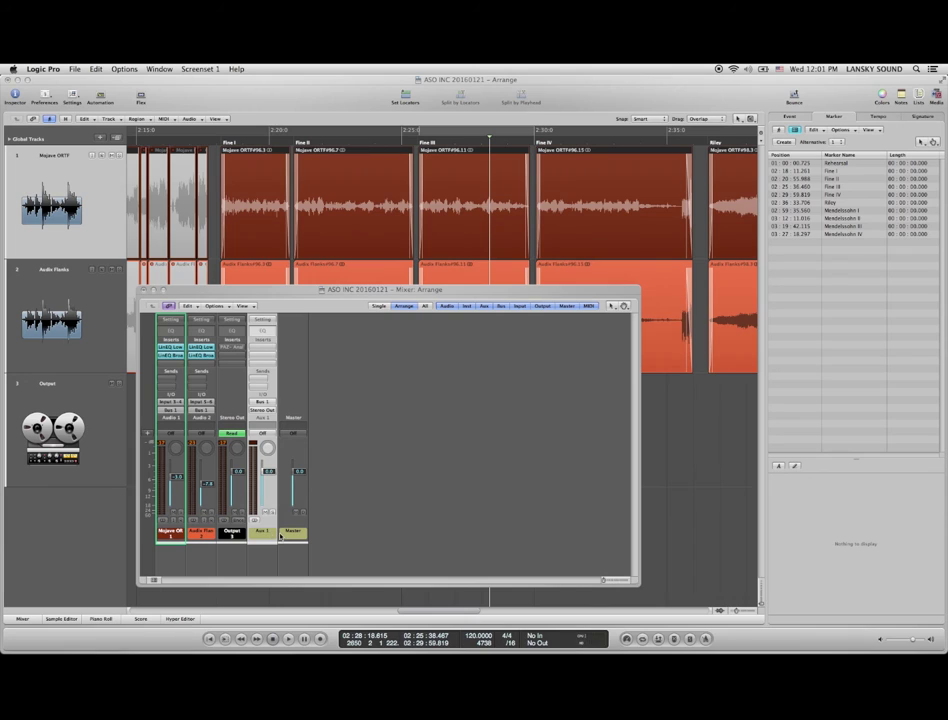
click(279, 536)
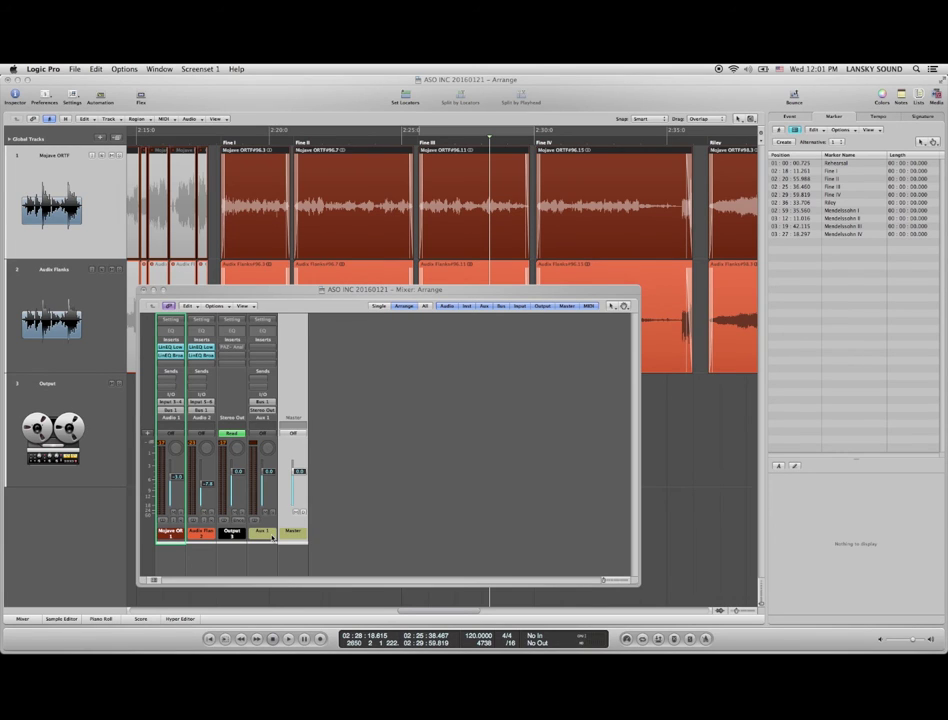
click(272, 538)
key(alt+c)
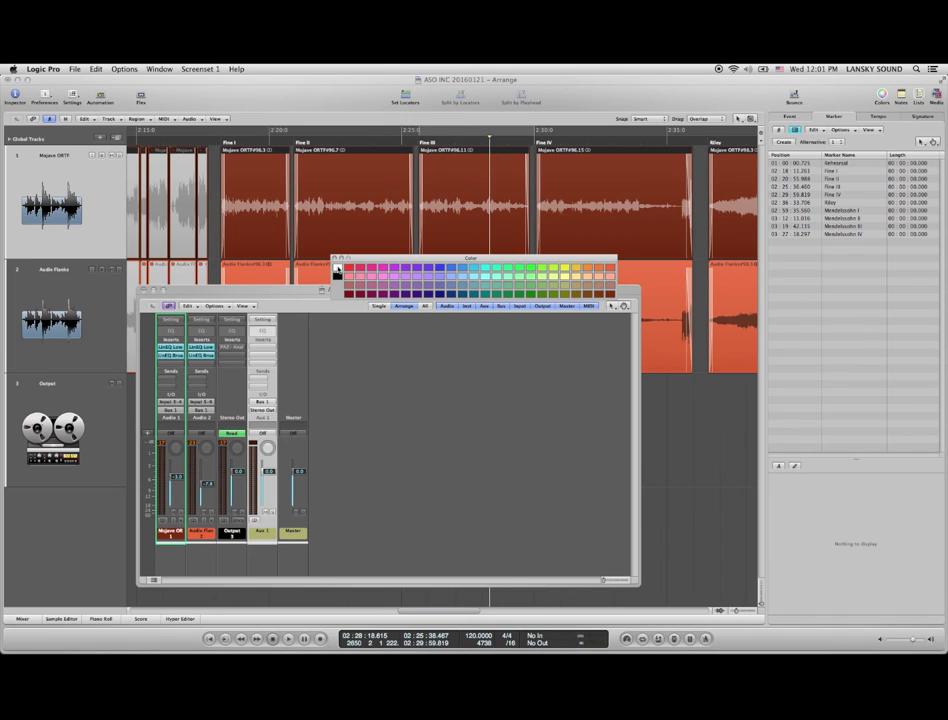
click(336, 258)
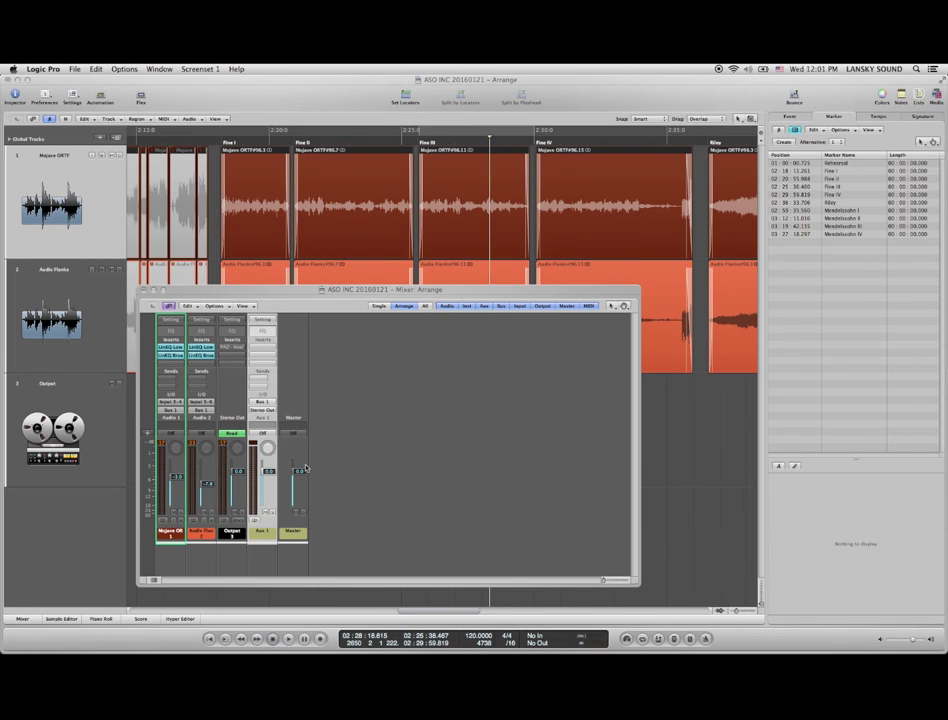
click(262, 348)
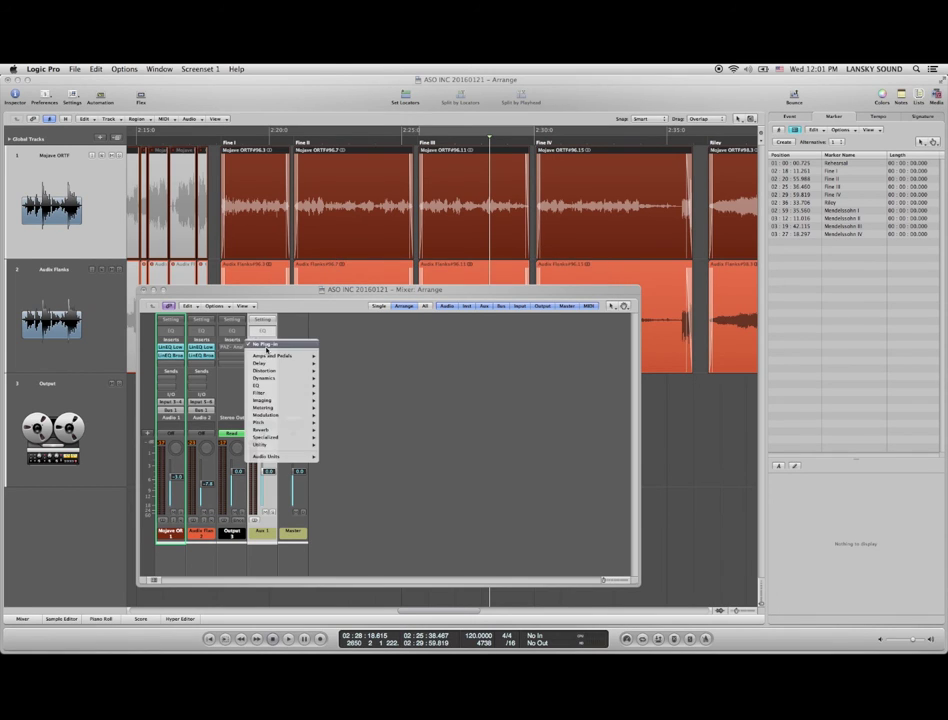
click(265, 346)
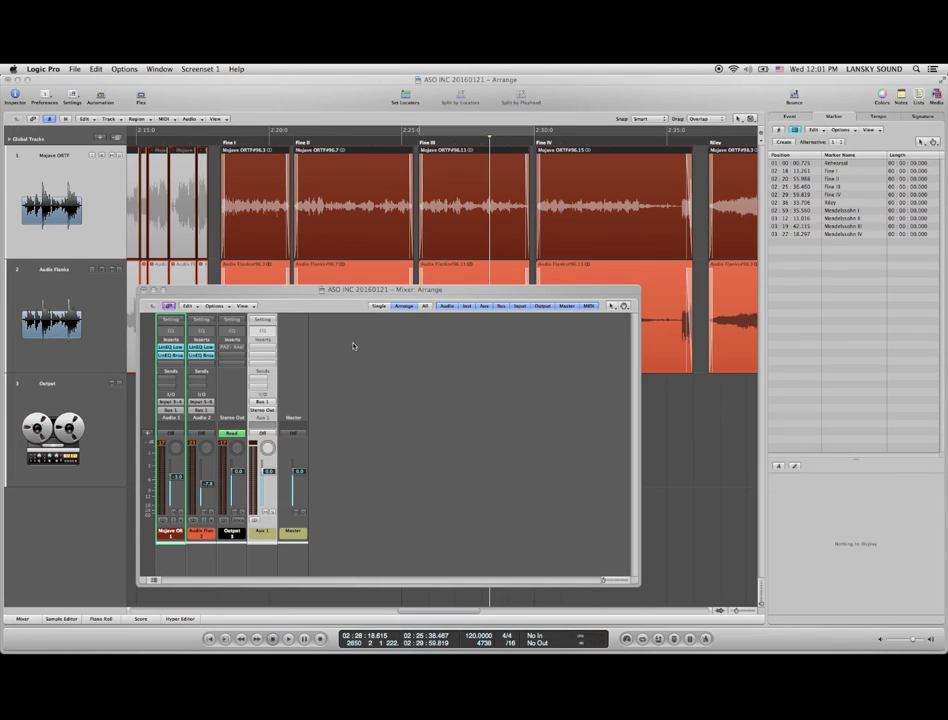
- Add a send to Bus 2 on the Aux 1 channel strip and rename the strip NR
click(262, 381)
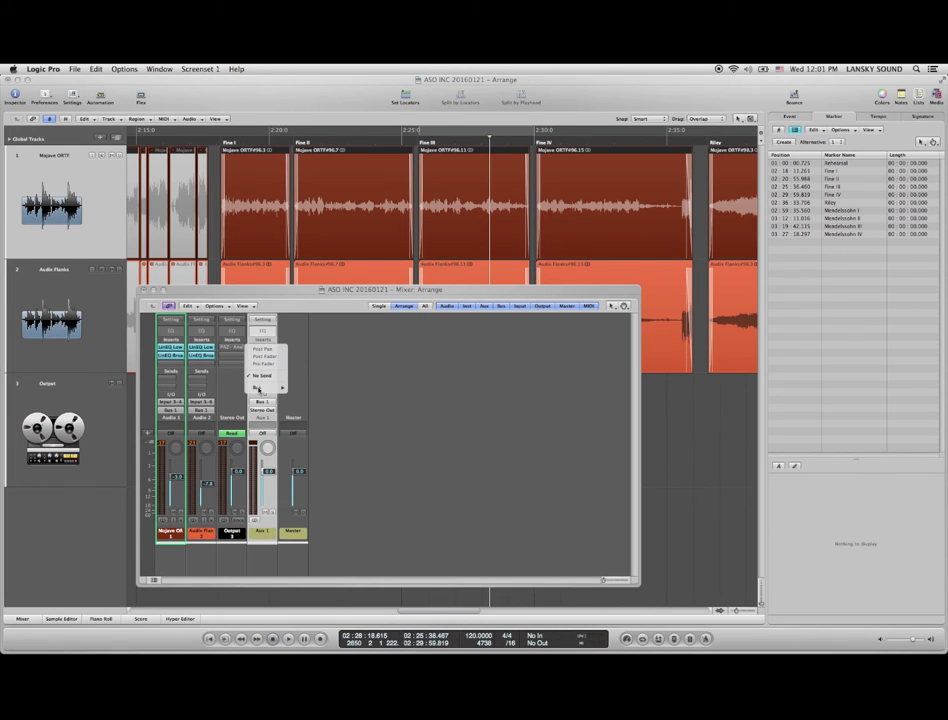
mouse_move(273, 390)
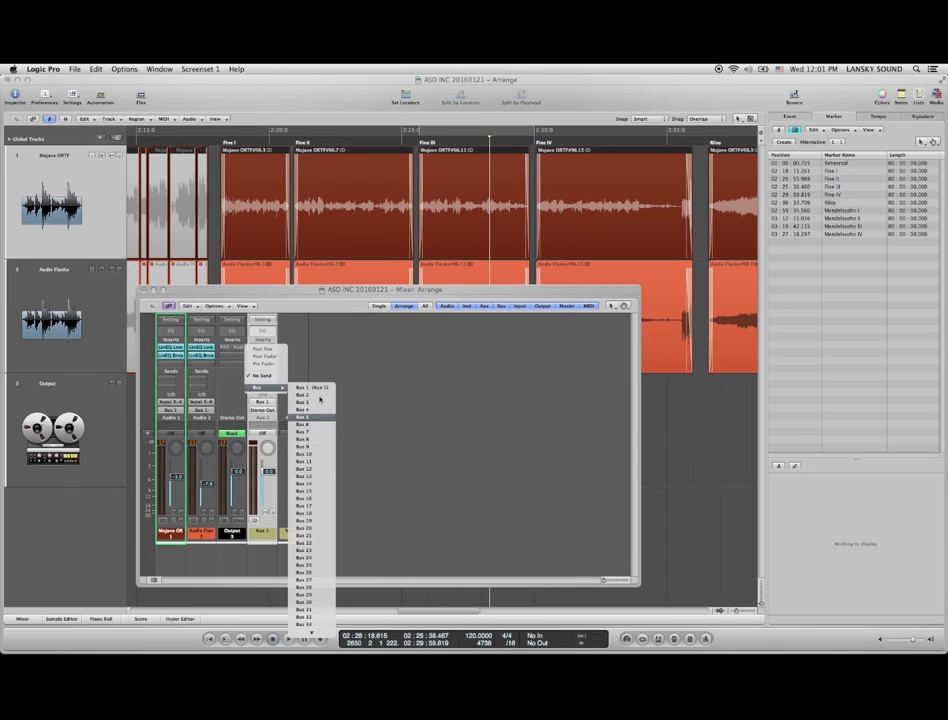
click(319, 397)
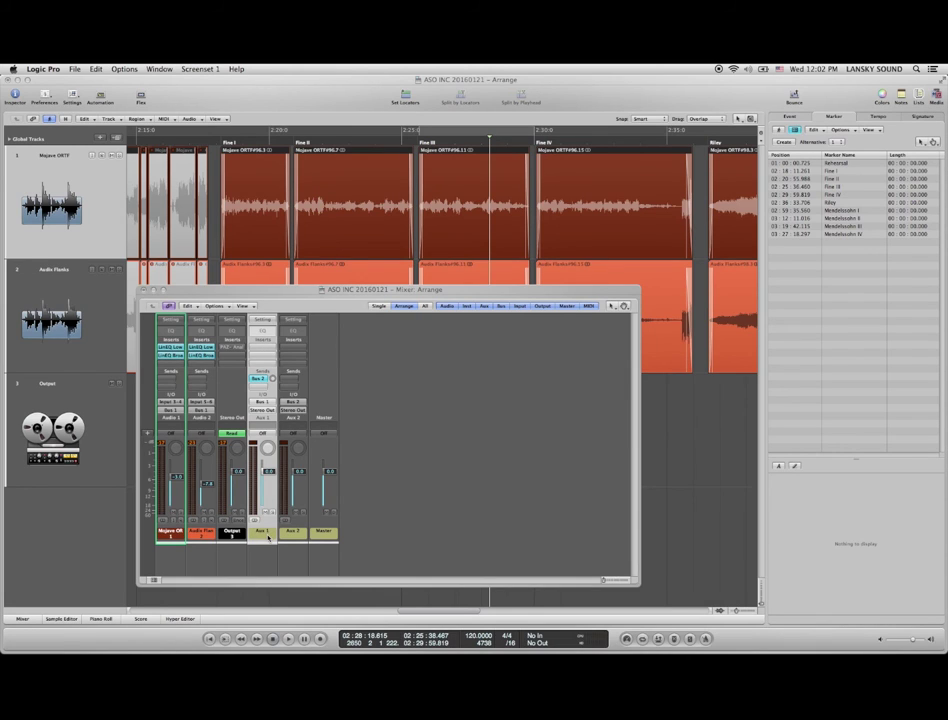
double_click(263, 531)
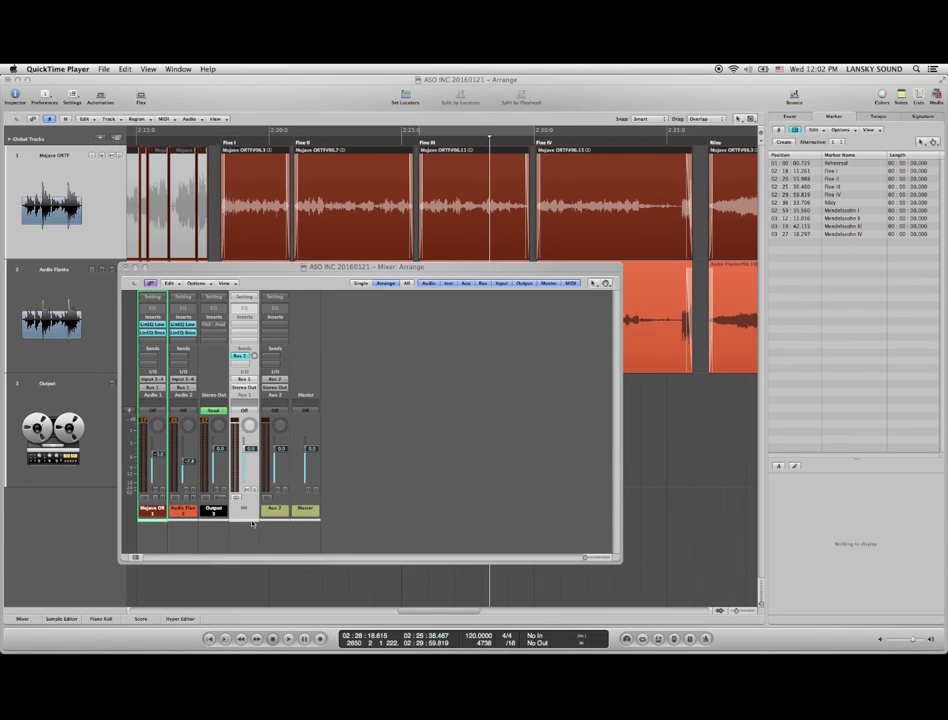
click(247, 513)
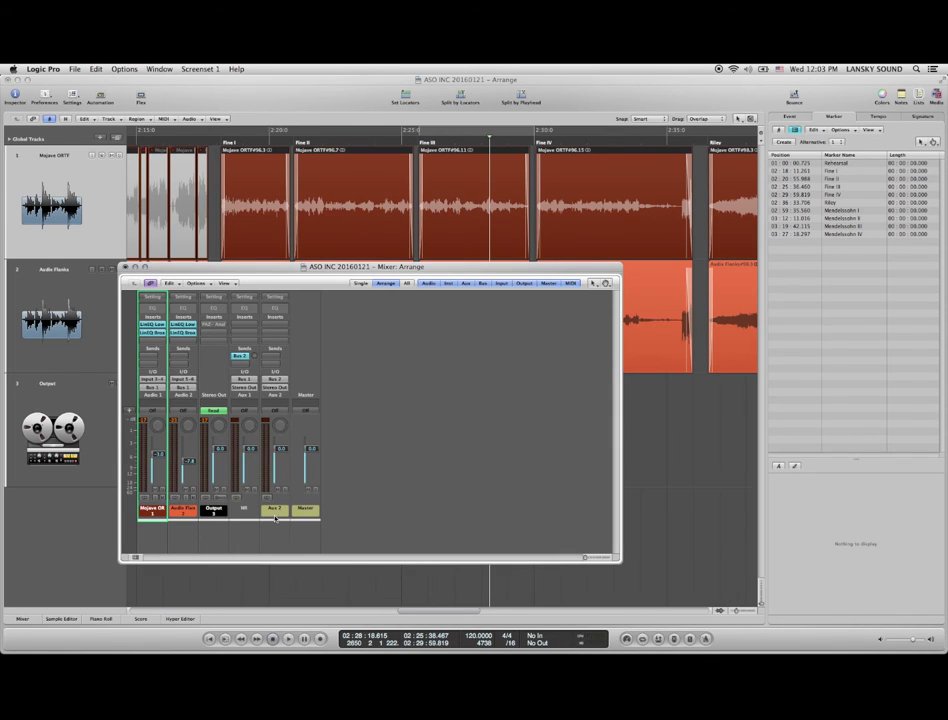
- Rename the Aux 2 channel strip RVB and colour it purple
click(278, 512)
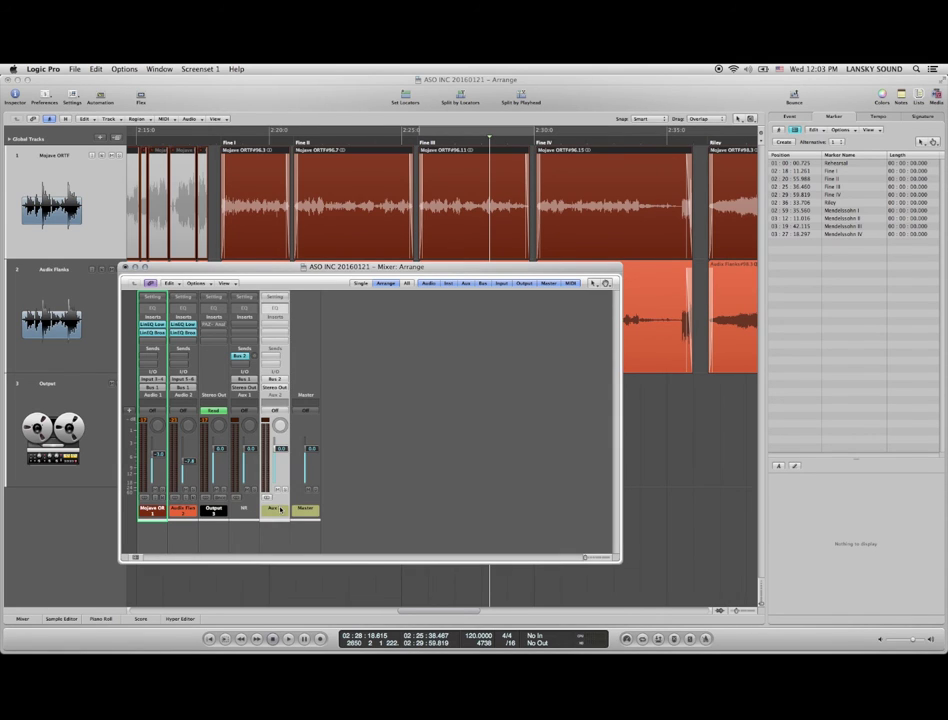
double_click(280, 510)
text(RVB)
key(Return)
key(alt+c)
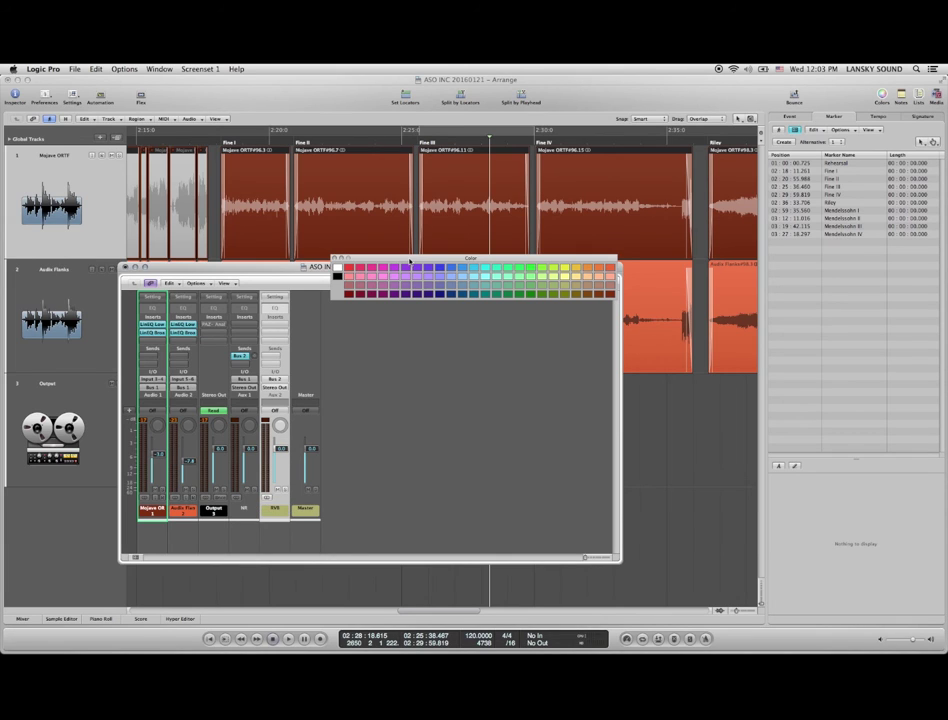
click(397, 296)
key(alt+c)
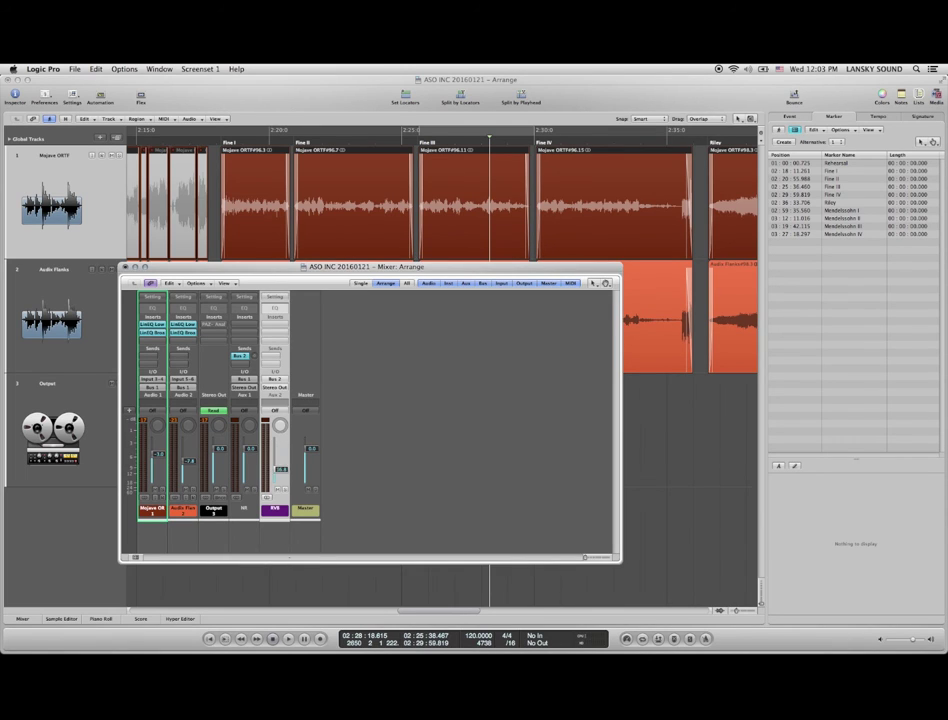
- Pull the RVB fader all the way down and set NR's Bus 2 send to its default level, Post Pan
drag(288, 447, 292, 576)
click(256, 358)
drag(256, 357, 255, 362)
alt+click(254, 356)
click(242, 356)
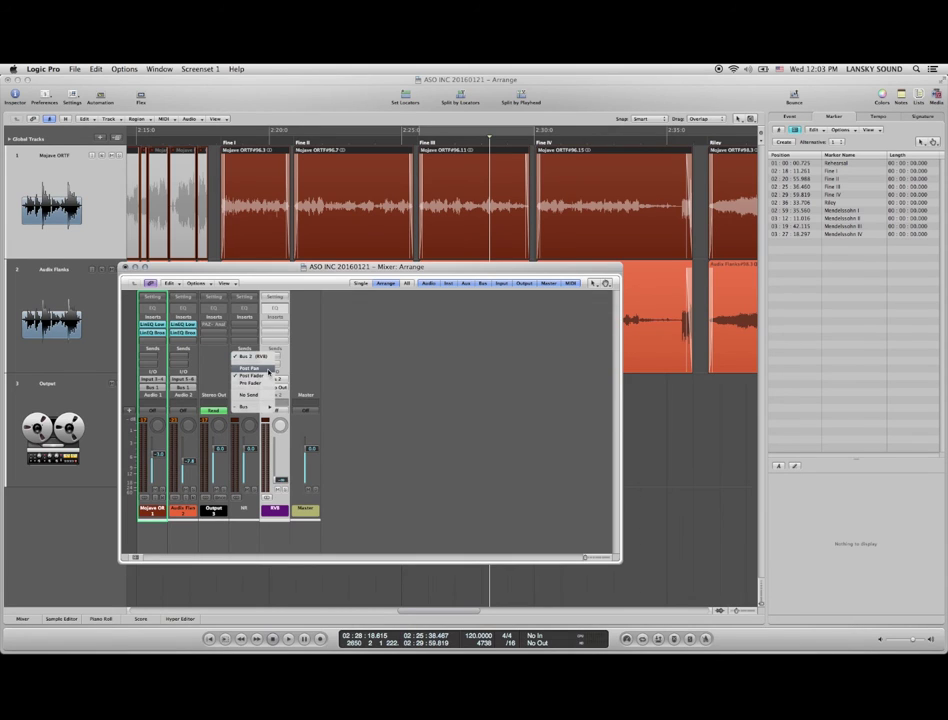
click(268, 372)
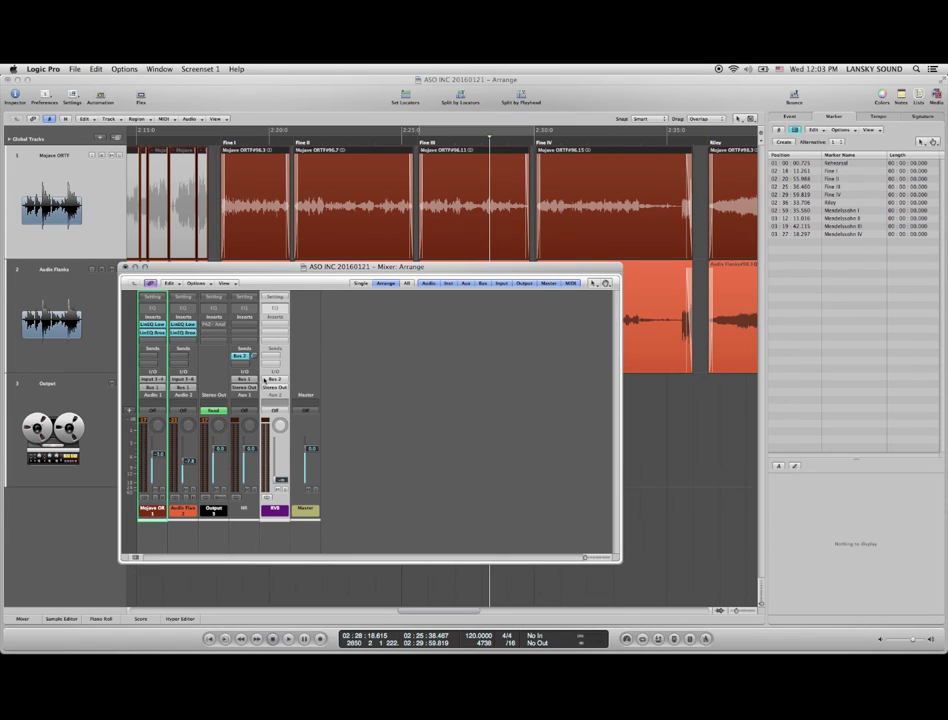
- Insert the stereo Waves RVerb Audio Unit on the RVB channel strip and place its window over the mixer's empty area
click(273, 325)
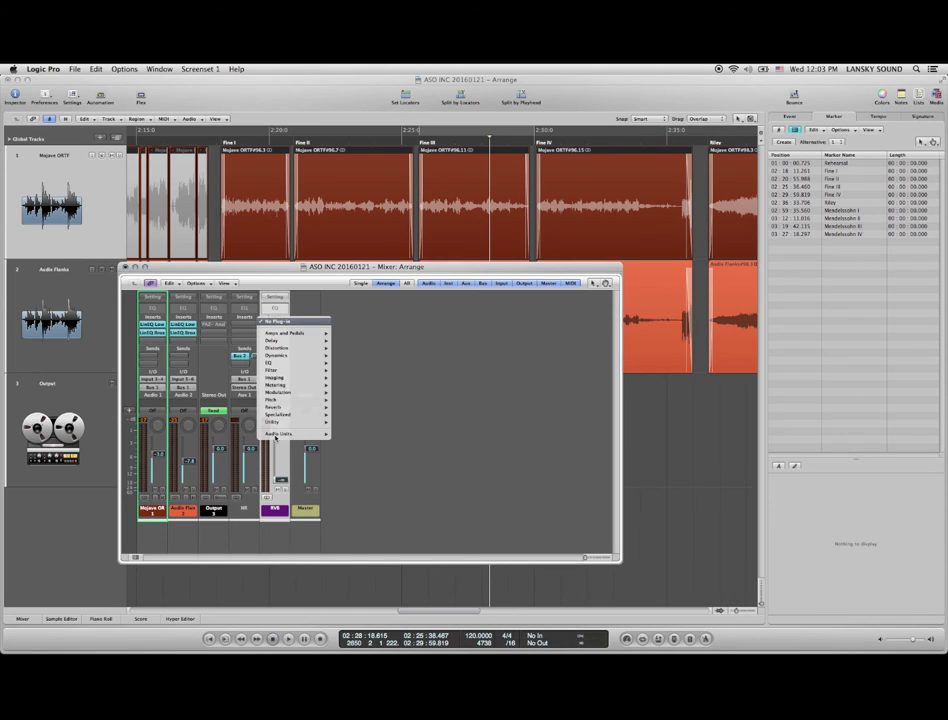
click(275, 329)
click(275, 329)
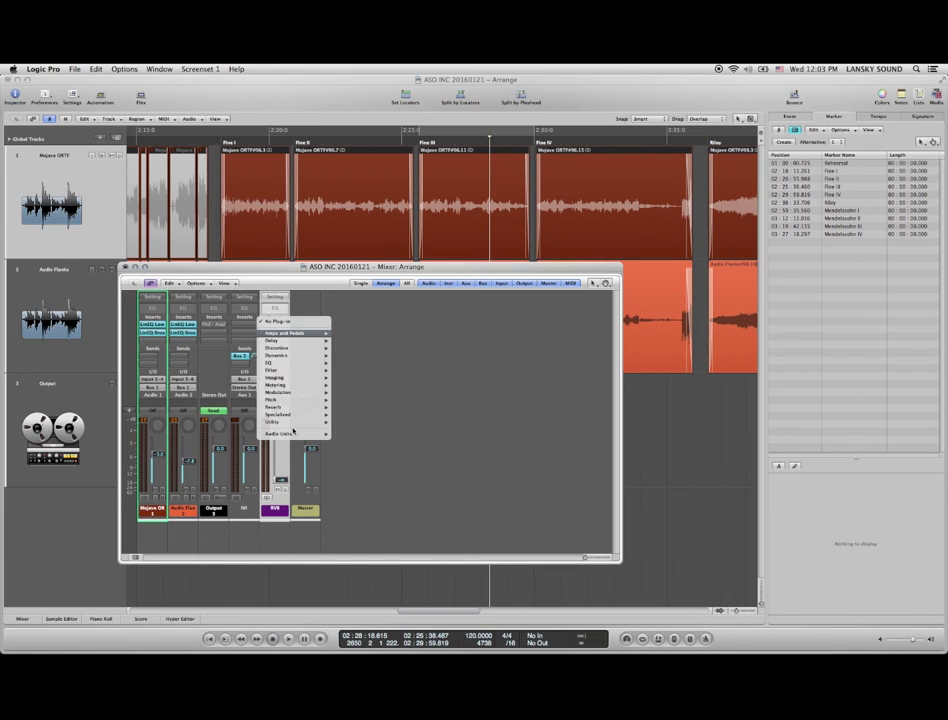
mouse_move(294, 433)
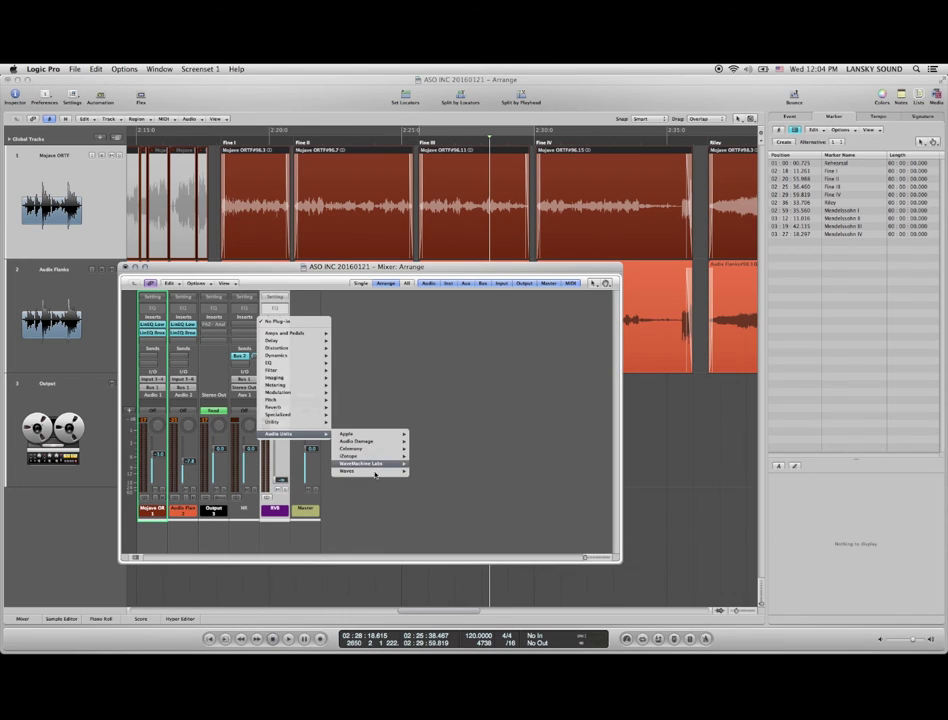
mouse_move(376, 470)
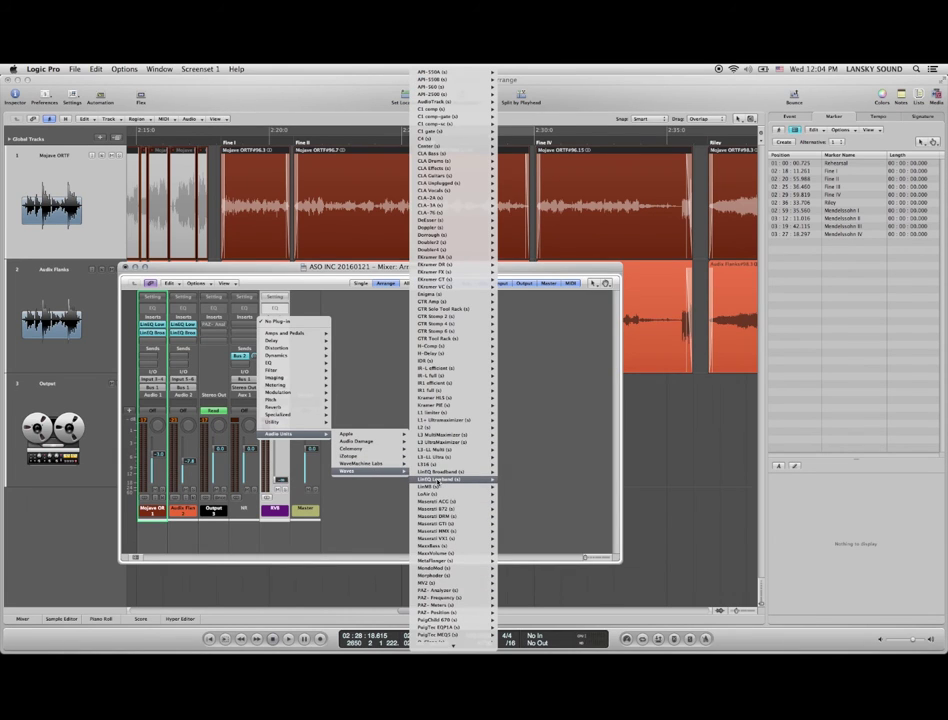
scroll(437, 482, down, 10)
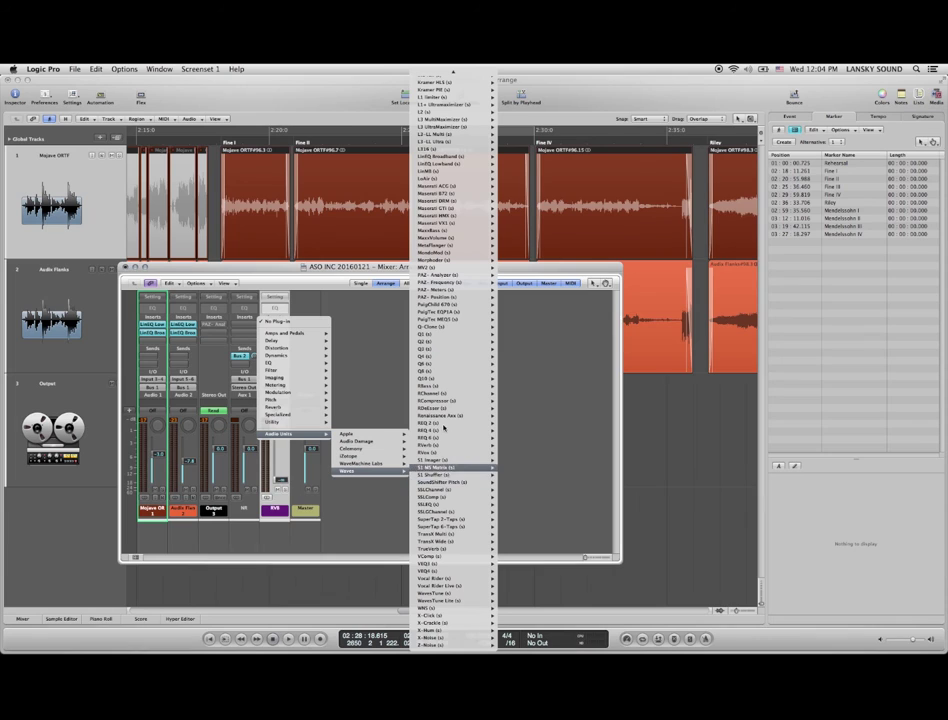
mouse_move(441, 446)
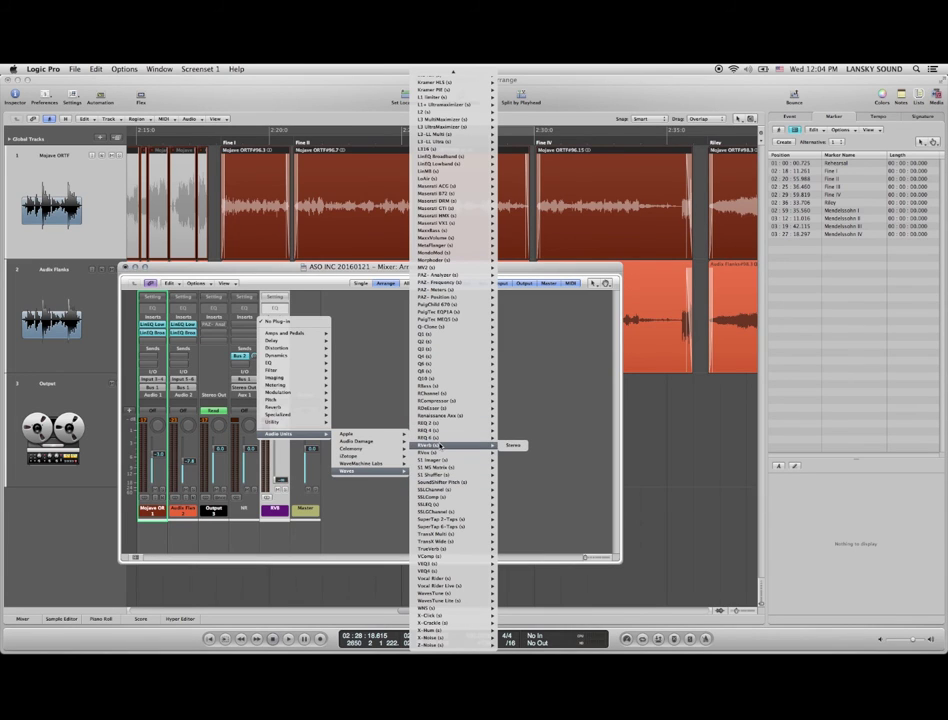
click(441, 446)
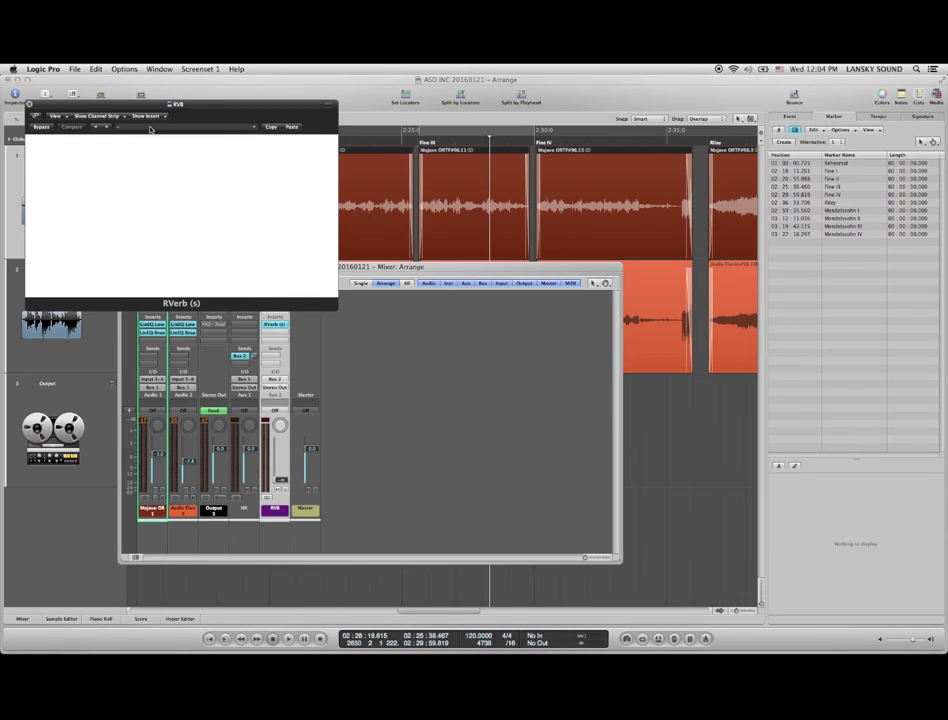
drag(138, 107, 509, 321)
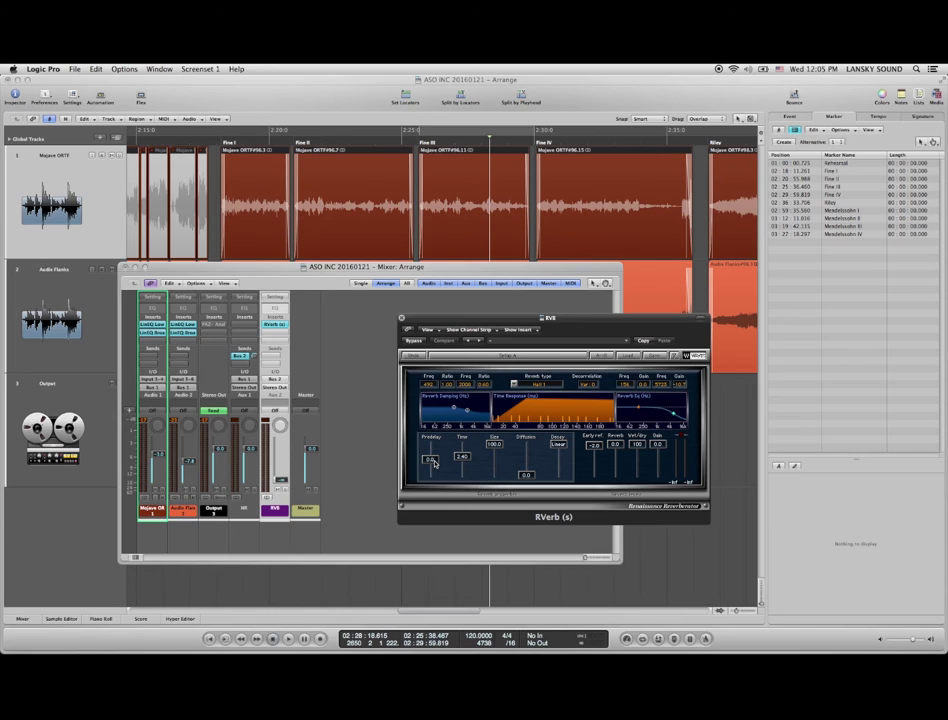
- Set the RVerb predelay to 20 and the reverb time to 2
click(431, 460)
click(431, 460)
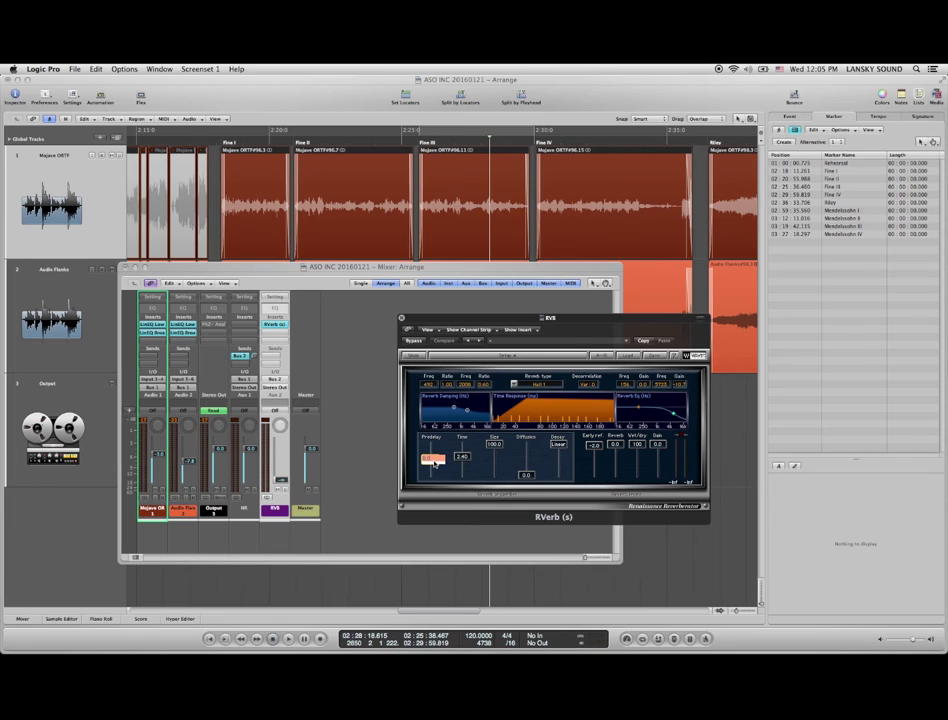
text(20)
key(Return)
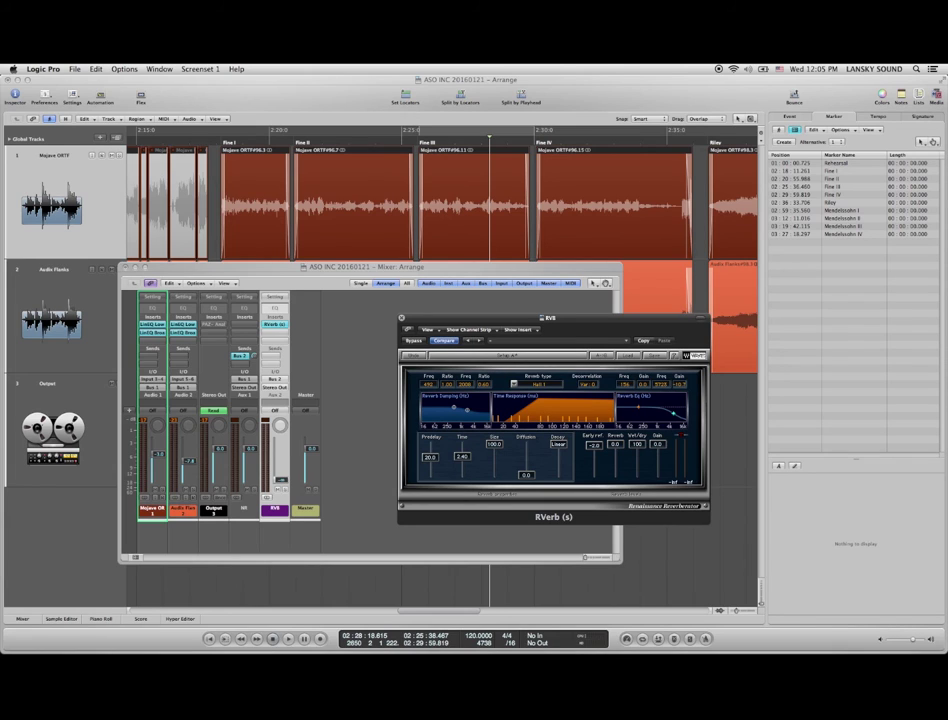
click(463, 457)
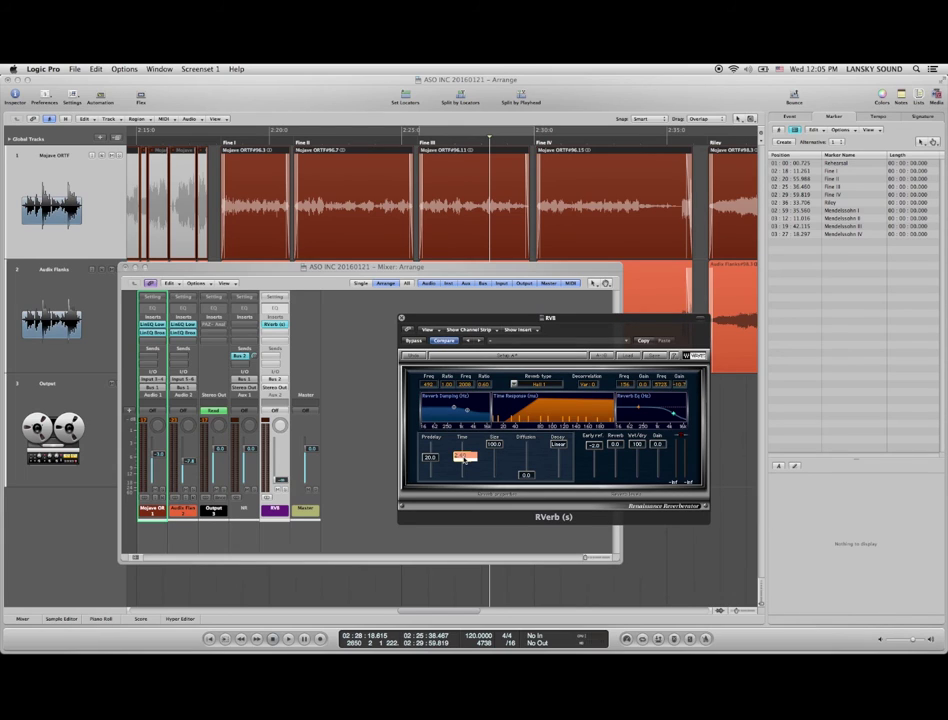
text(2)
key(Return)
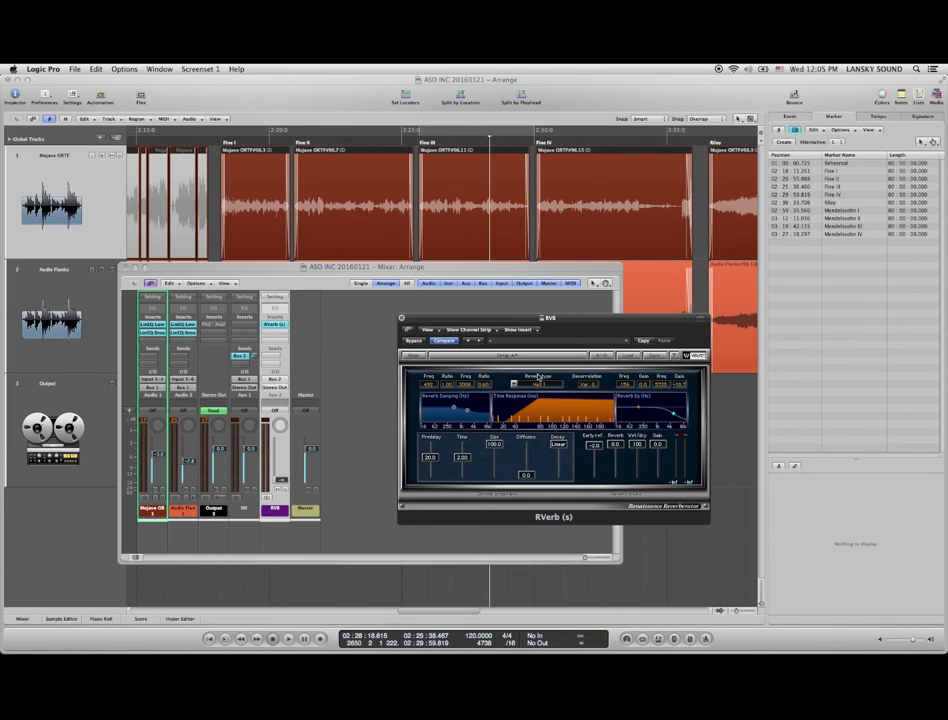
- Set the gain of RVerb's 5723 Hz reverb EQ band to -4.5 dB
mouse_move(617, 450)
mouse_down()
mouse_move(617, 470)
mouse_move(617, 450)
mouse_up()
click(640, 448)
mouse_move(644, 451)
mouse_down()
mouse_move(644, 470)
mouse_move(646, 441)
mouse_up()
drag(686, 386, 686, 372)
drag(686, 372, 686, 374)
key(super+z)
- Set the plug-in latency compensation to All in the general audio preferences and close the preferences
key(super+comma)
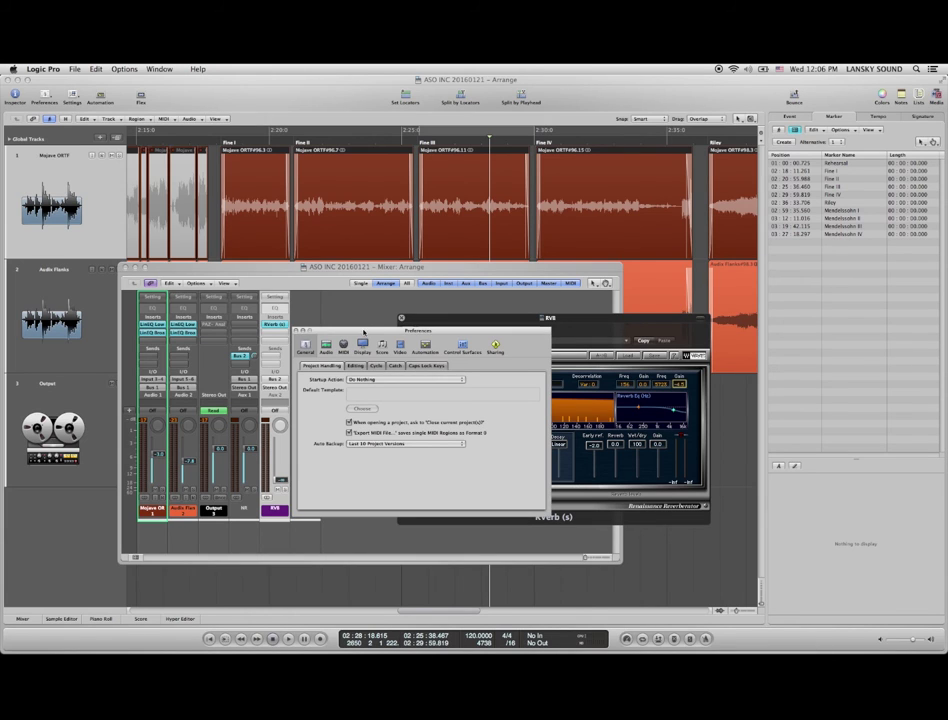
drag(364, 324, 351, 234)
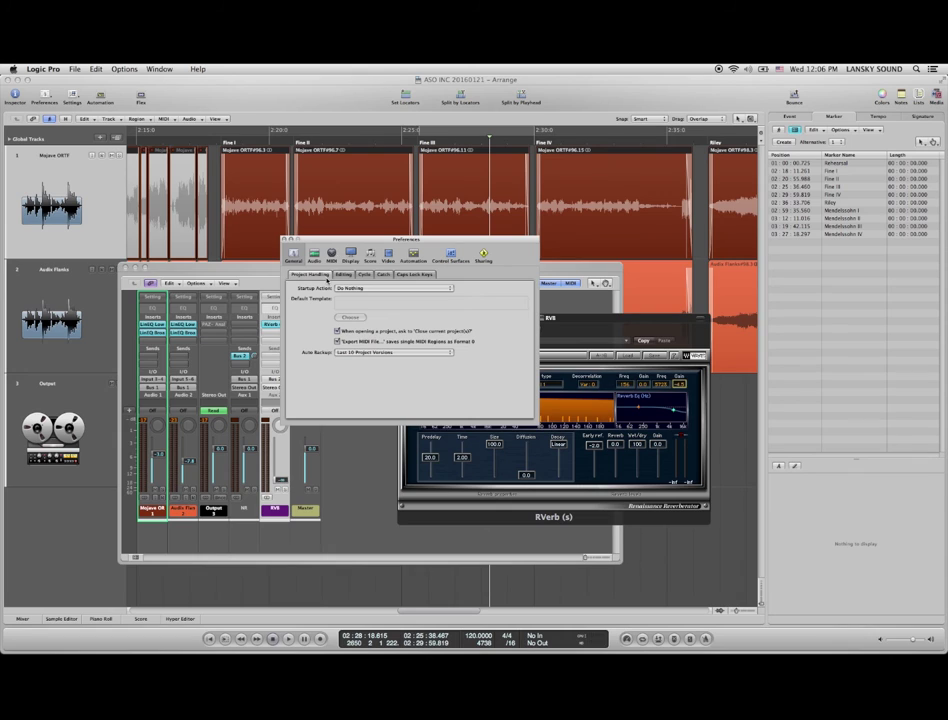
click(313, 255)
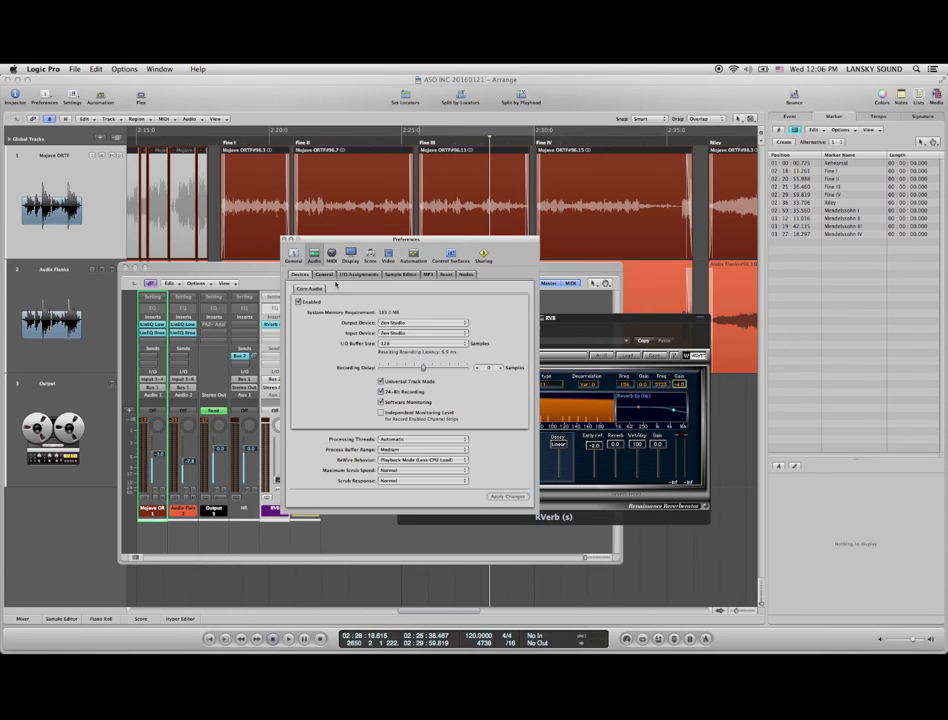
click(324, 274)
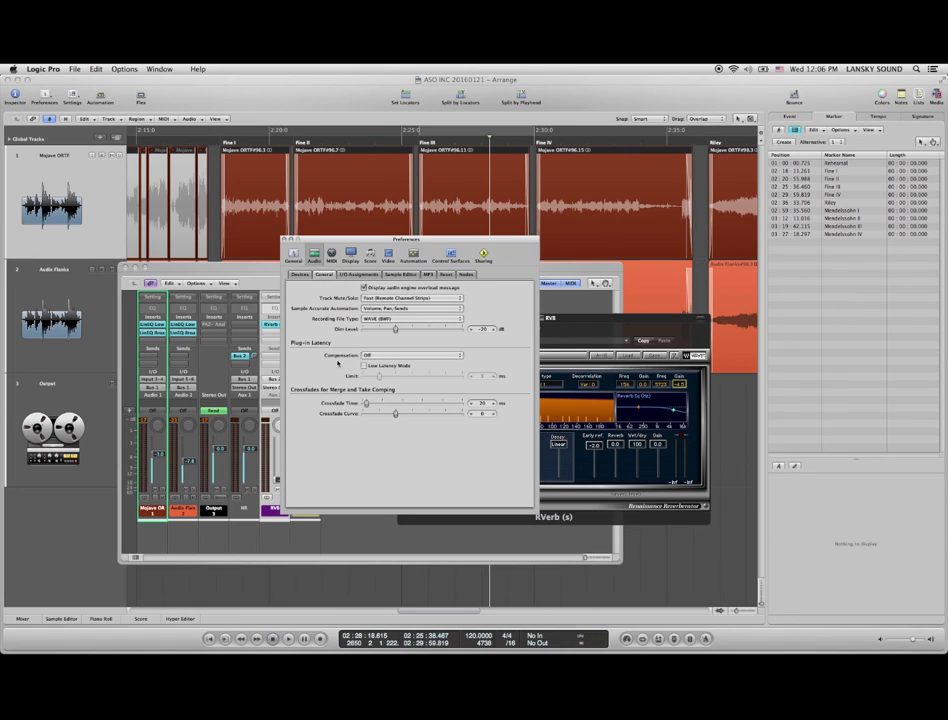
click(366, 355)
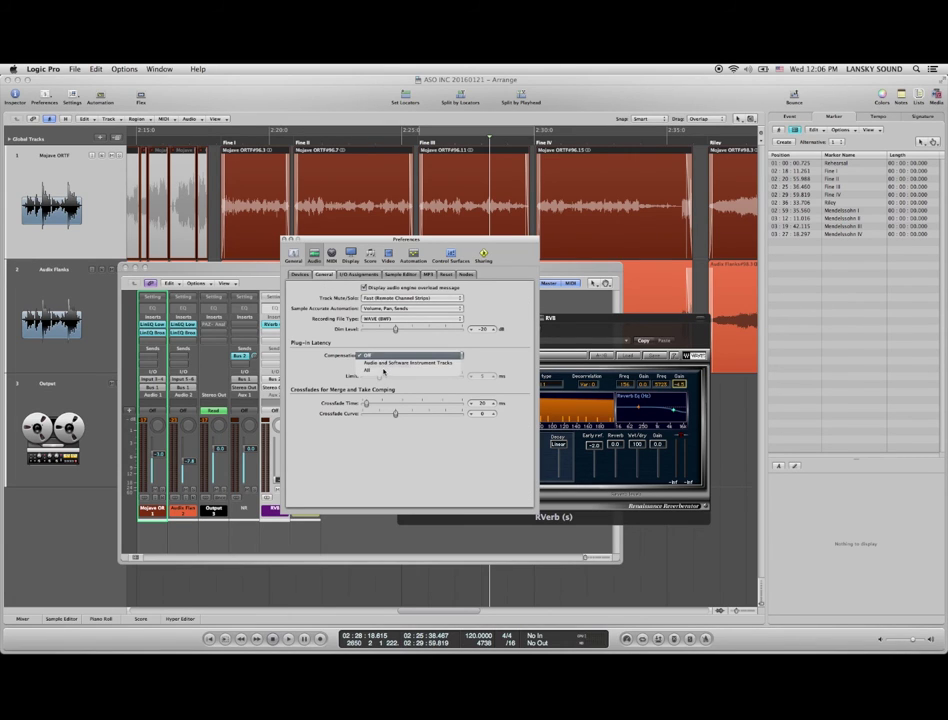
click(386, 371)
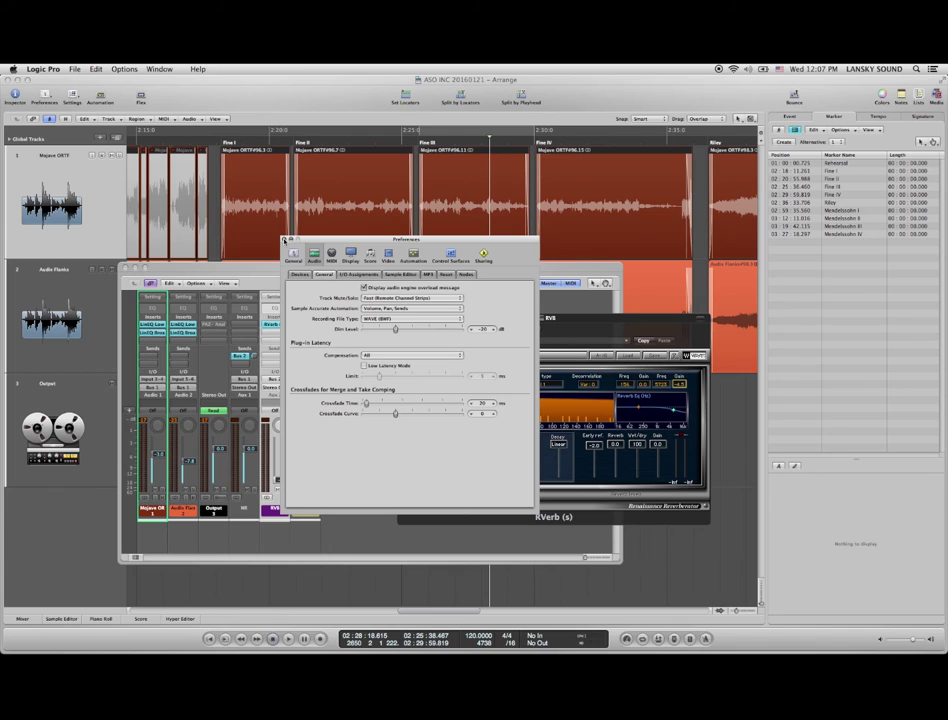
click(284, 240)
- Play the Riley movement from about 2:40:53 with the mixer open and raise the RVB fader to -8.0
click(291, 266)
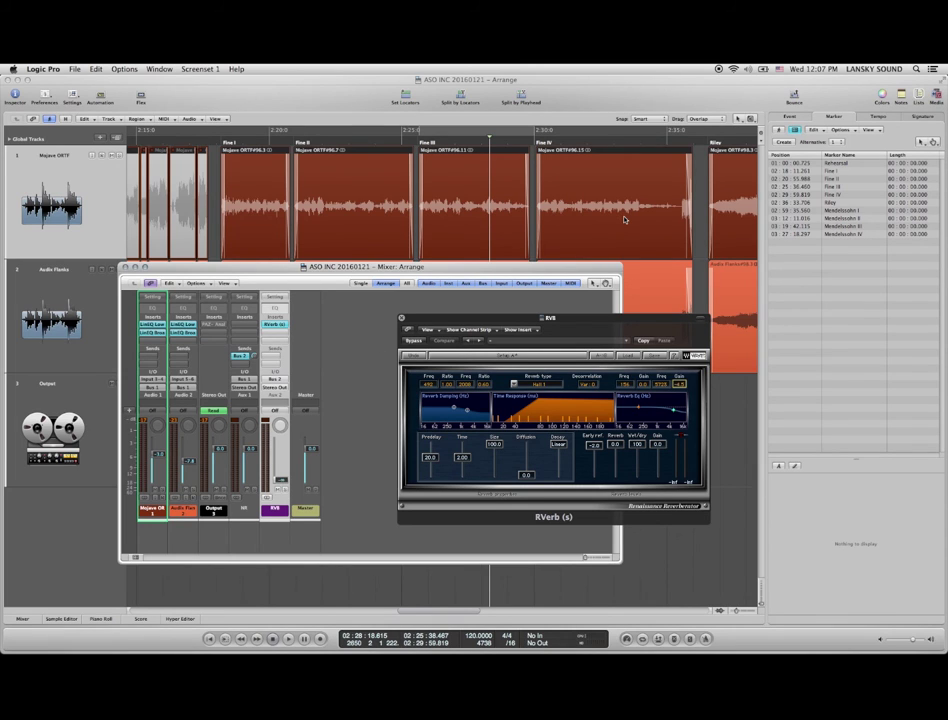
scroll(560, 200, right, 5)
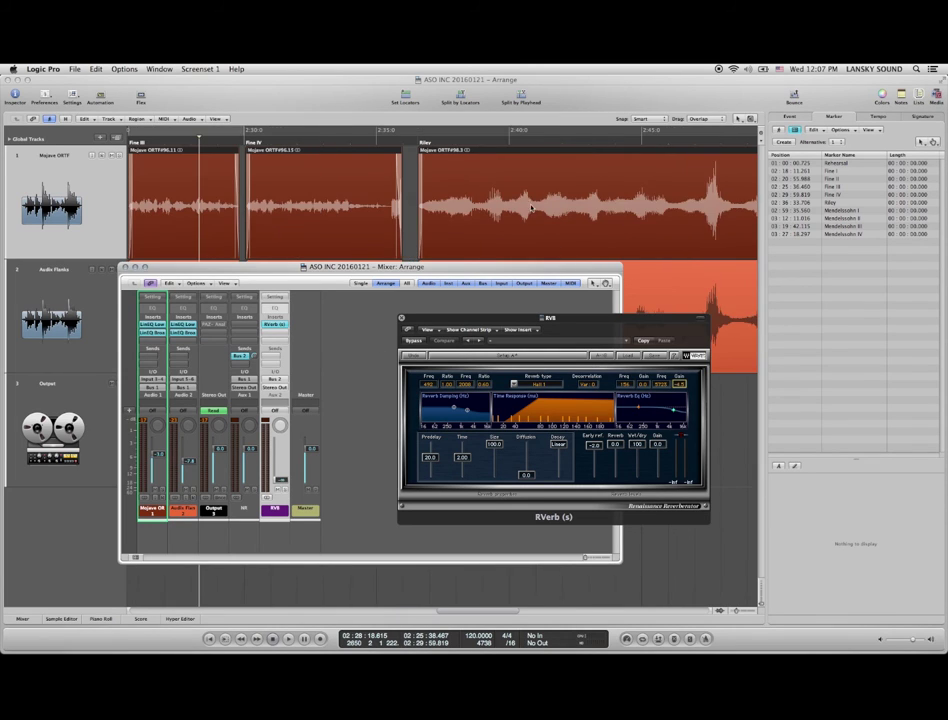
scroll(521, 215, right, 3)
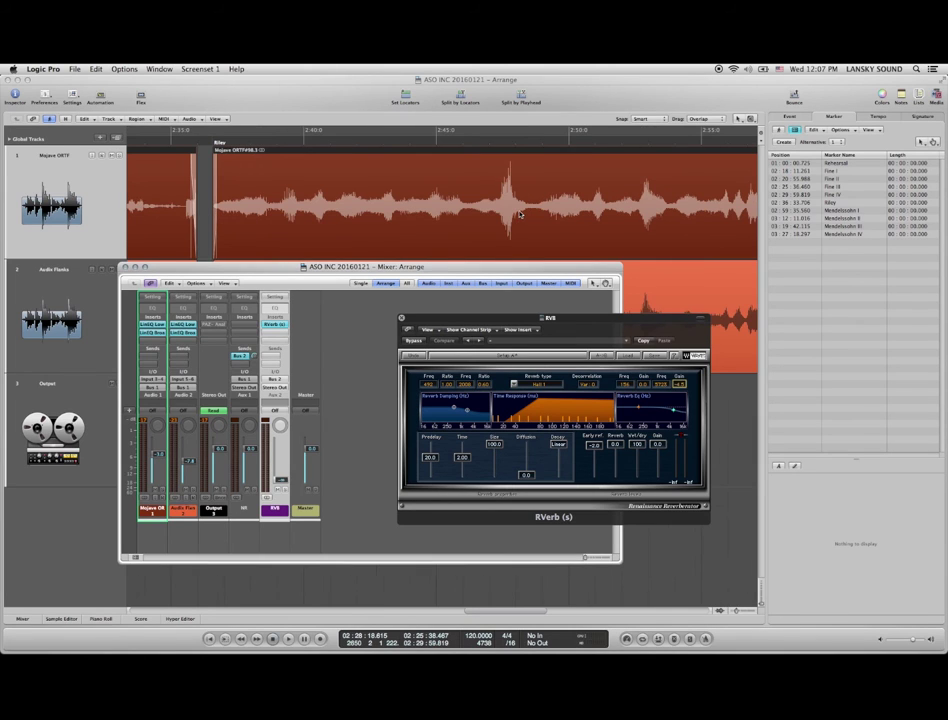
click(327, 141)
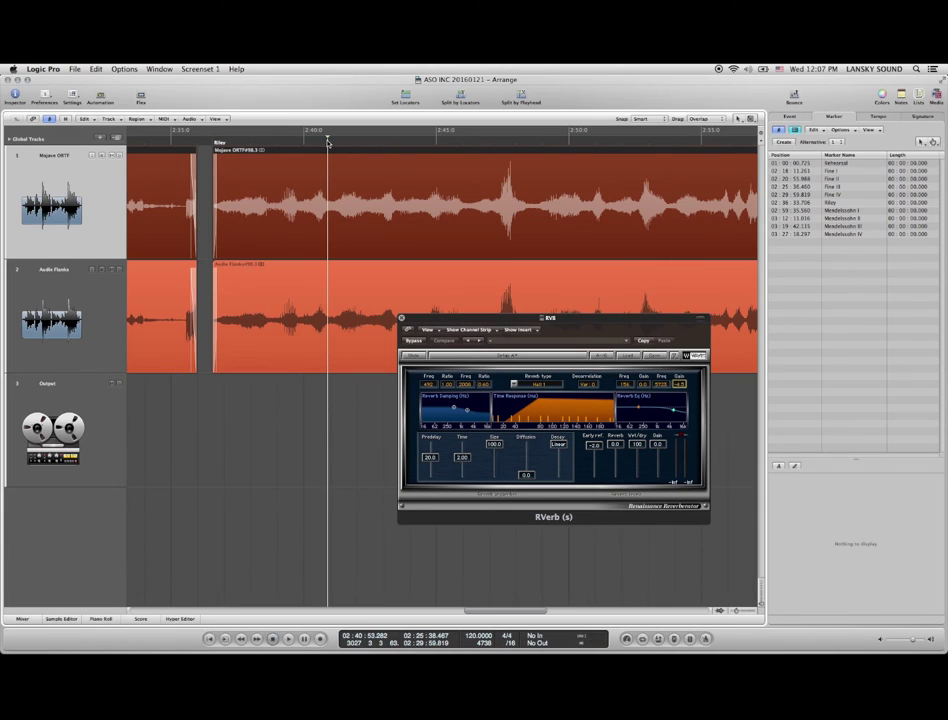
key(super+2)
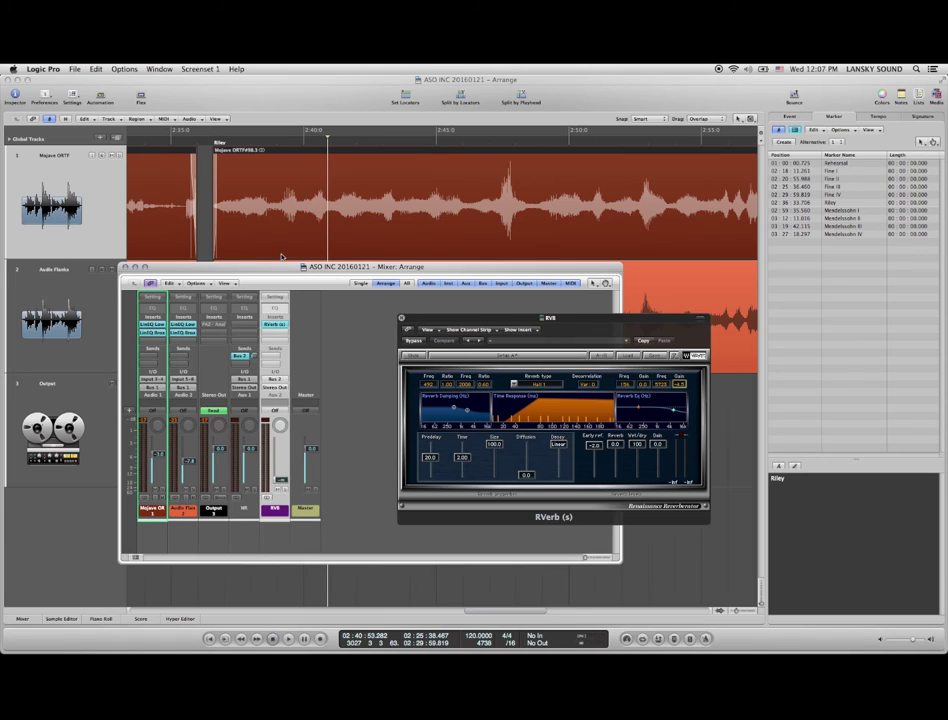
key(space)
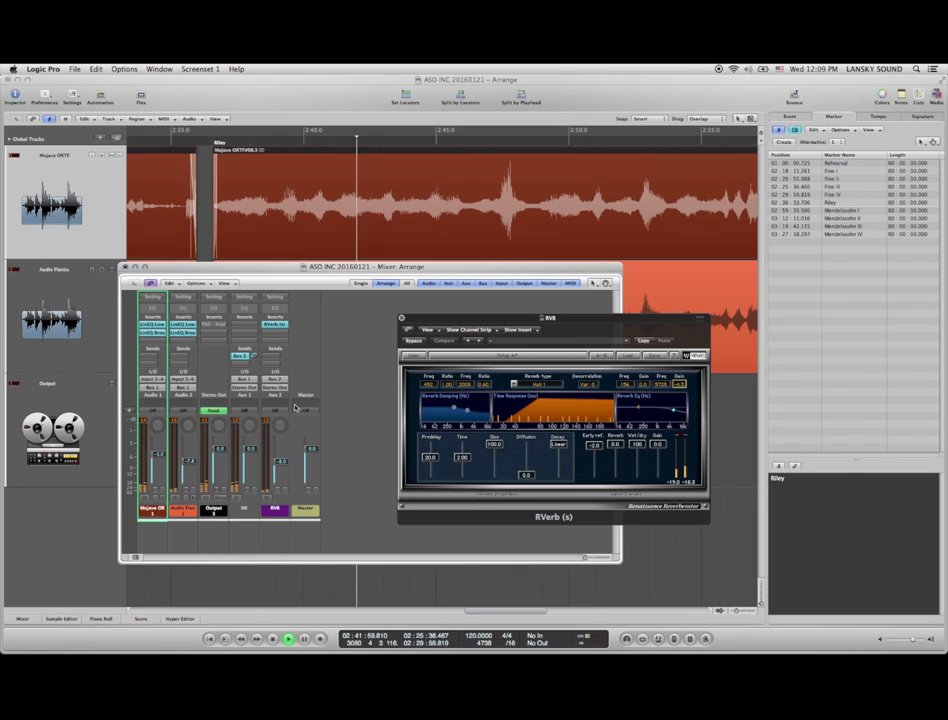
key(space)
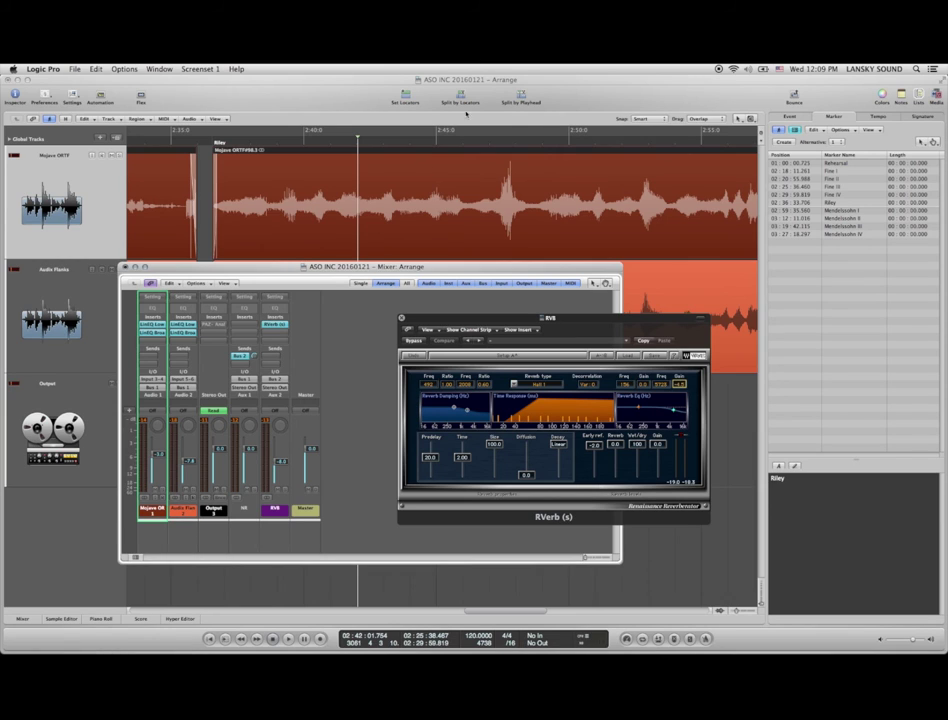
- Audition the reverb around Riley's loud peak near 2:47 and set the RVerb time to 1.90
key(super+w)
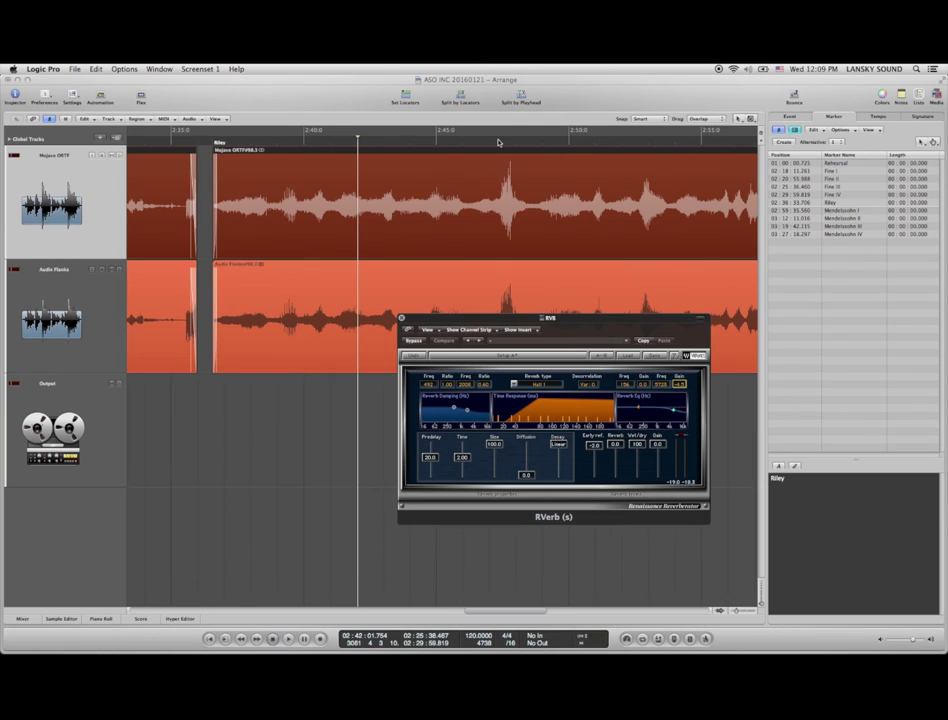
click(498, 142)
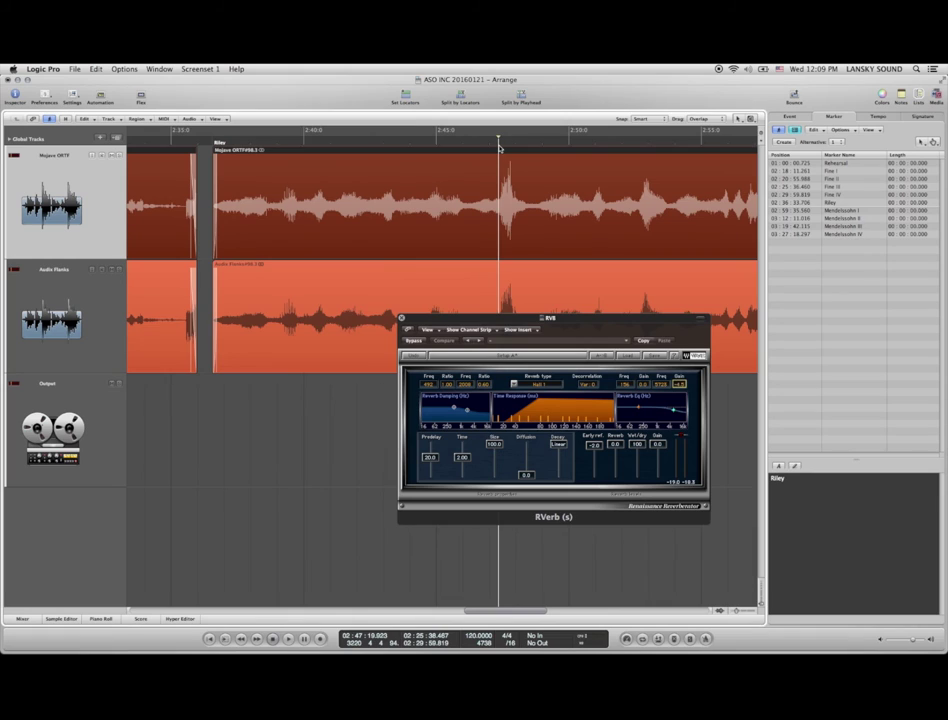
key(space)
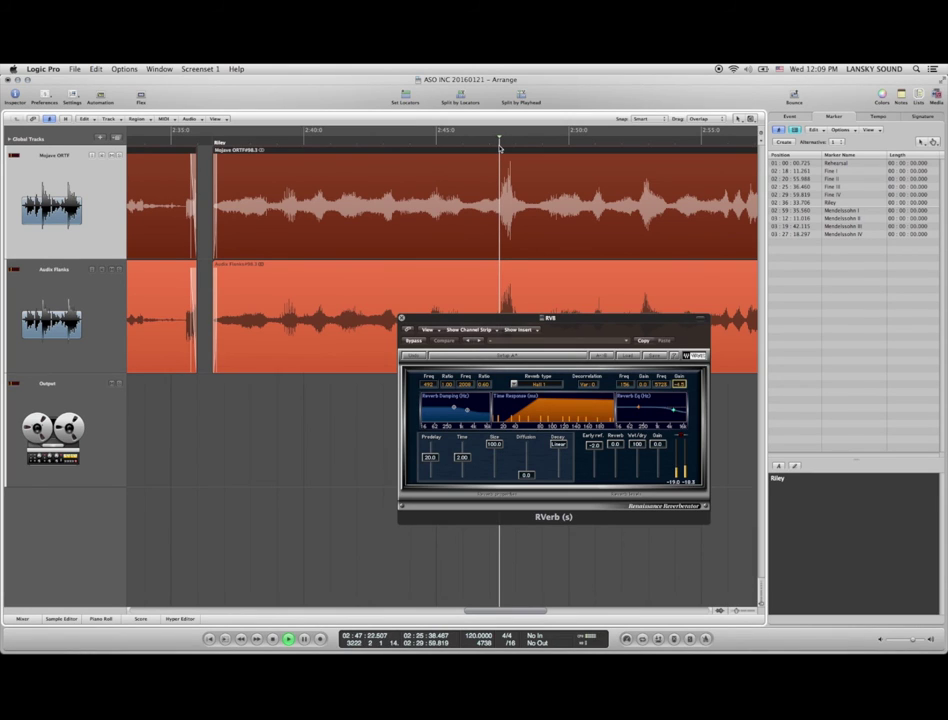
key(space)
click(505, 142)
key(space)
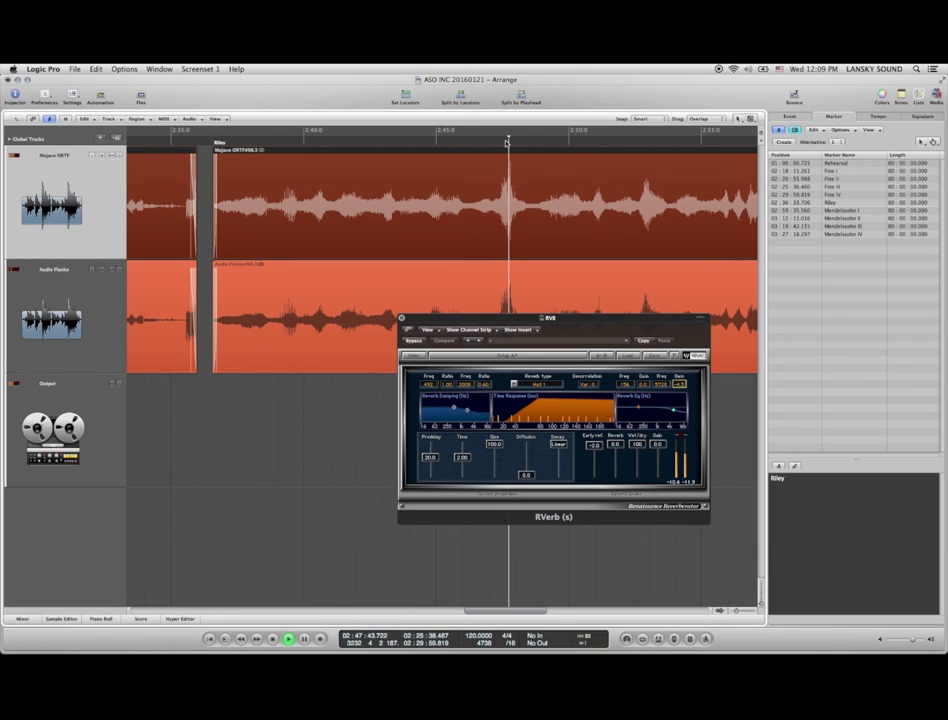
key(super+2)
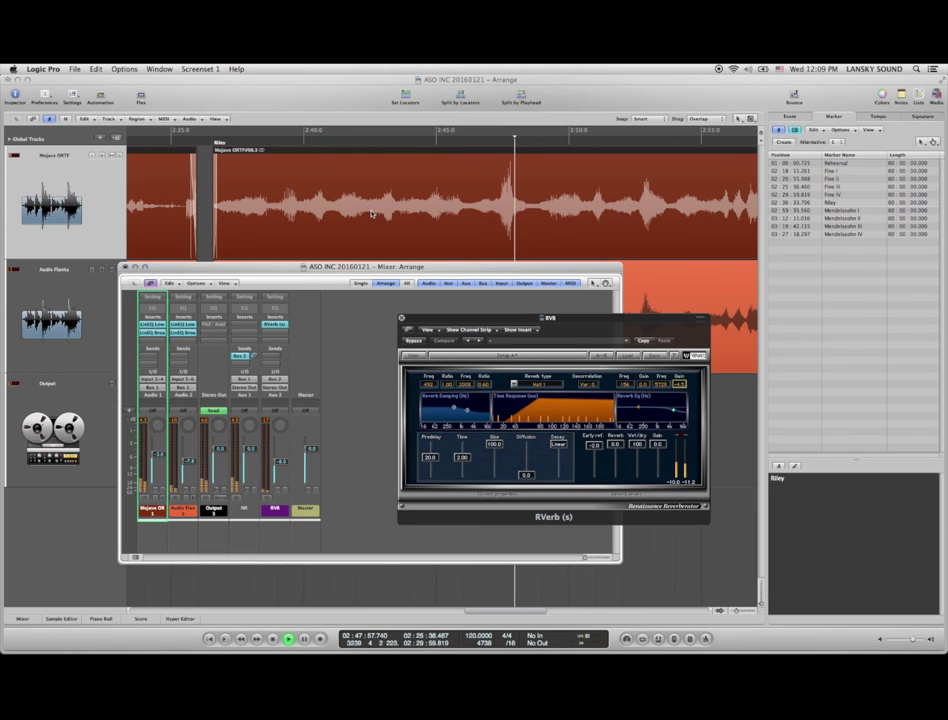
key(space)
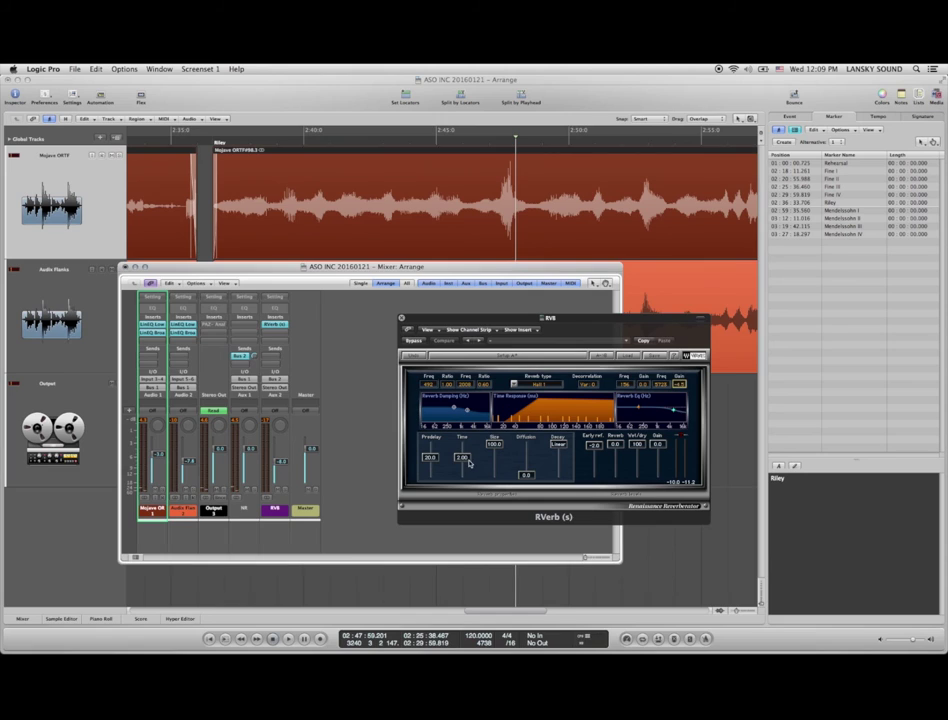
drag(466, 462, 466, 471)
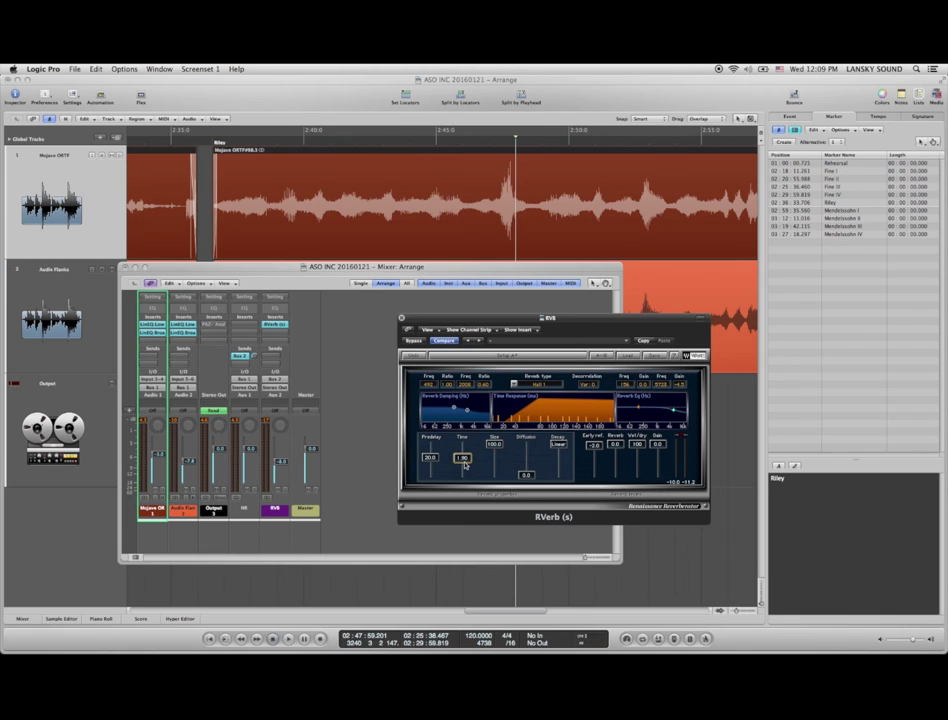
- Play the ending of Mendelssohn IV from about 3:35:53 and bring the mixer back up
scroll(560, 247, right, 10)
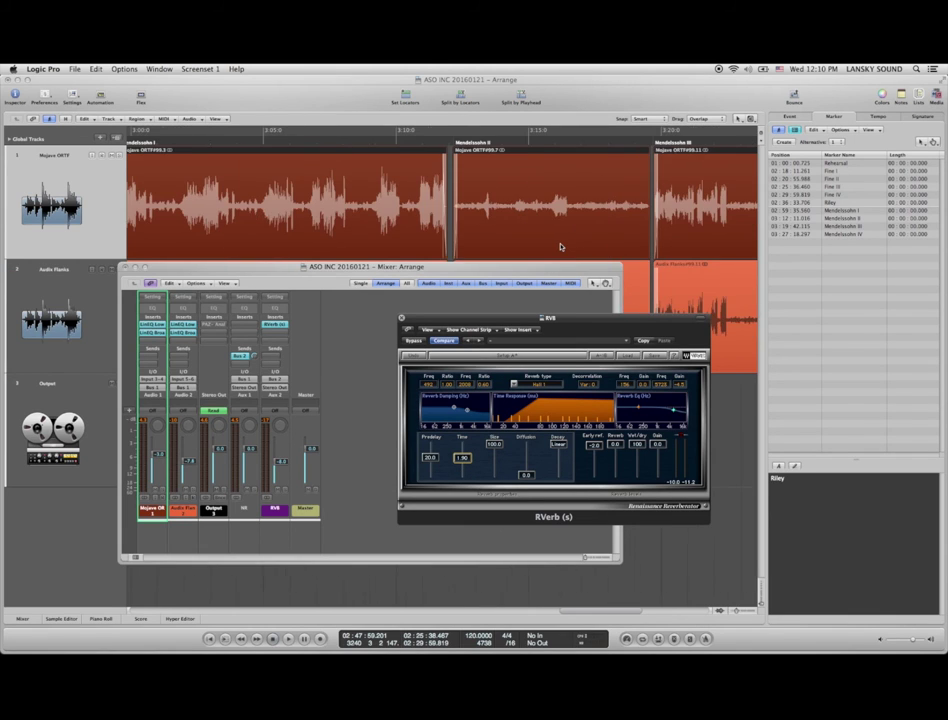
scroll(560, 247, right, 10)
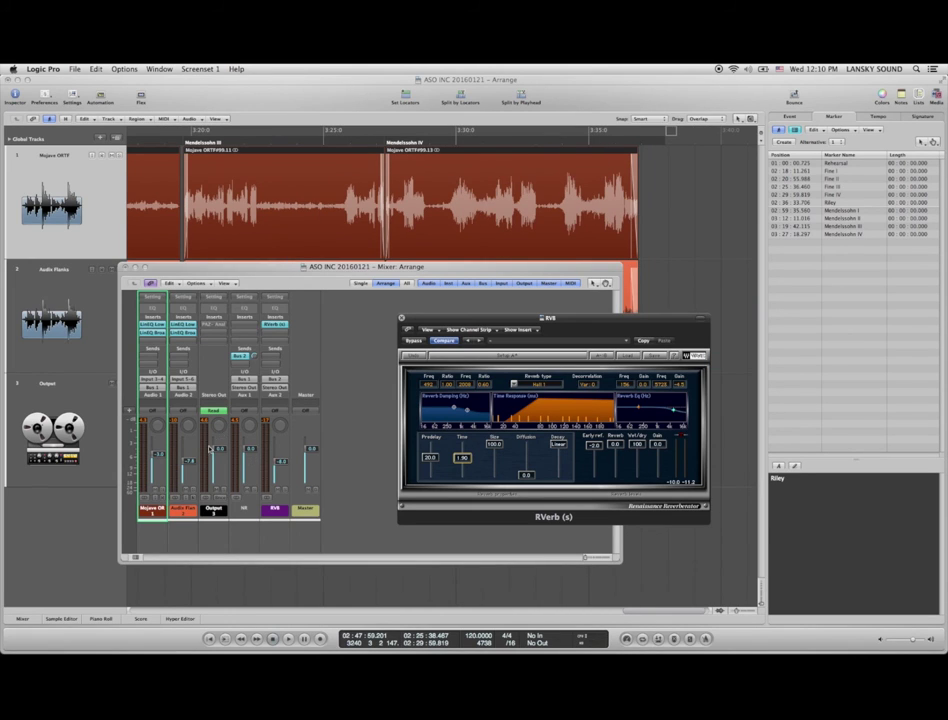
key(super+w)
click(613, 145)
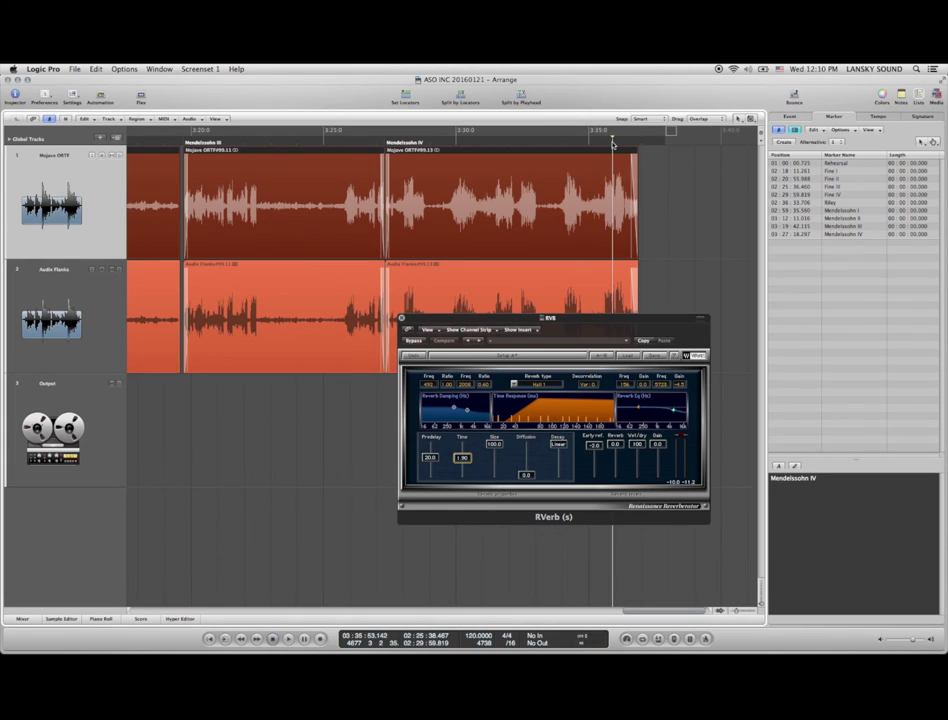
key(space)
key(super+2)
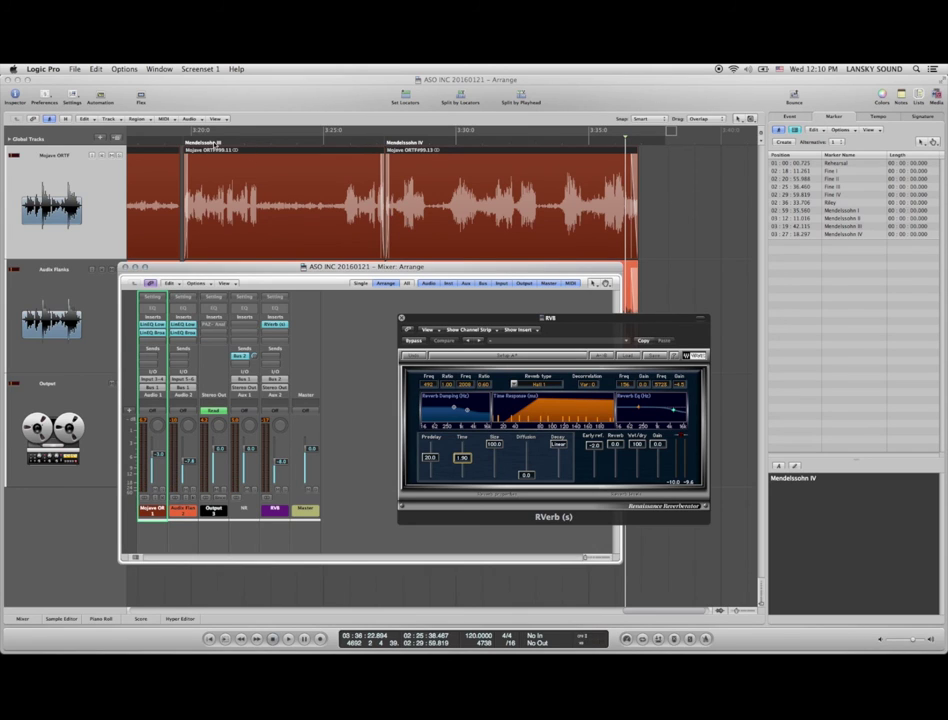
- Play the beginning of Mendelssohn III from about 3:20:51 to check the reverb
key(super+w)
click(217, 143)
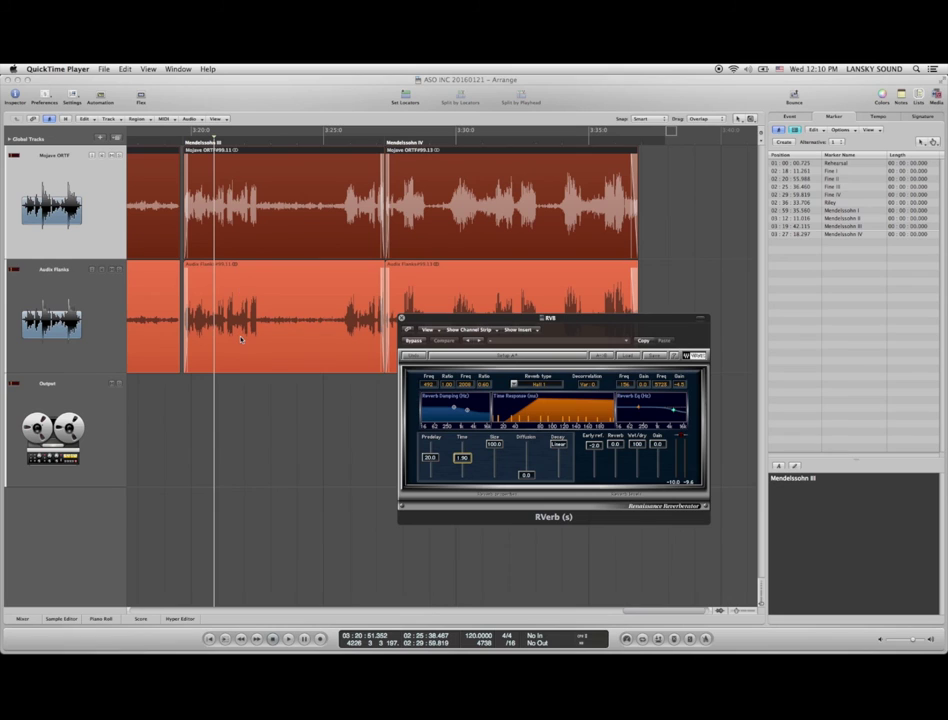
key(super+Tab)
key(super+shift+Tab)
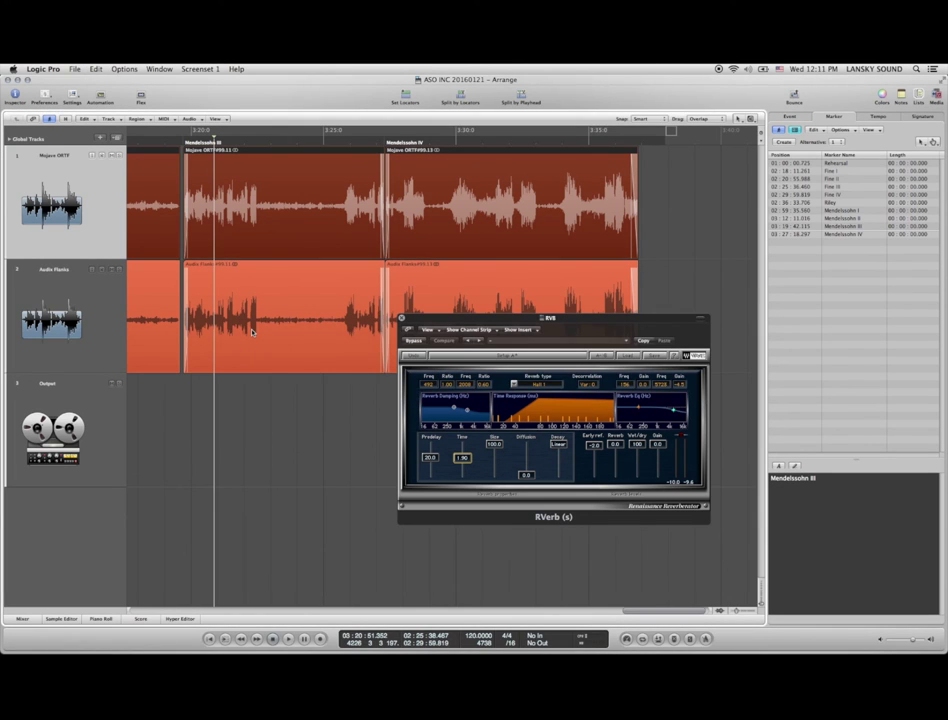
key(space)
key(super+2)
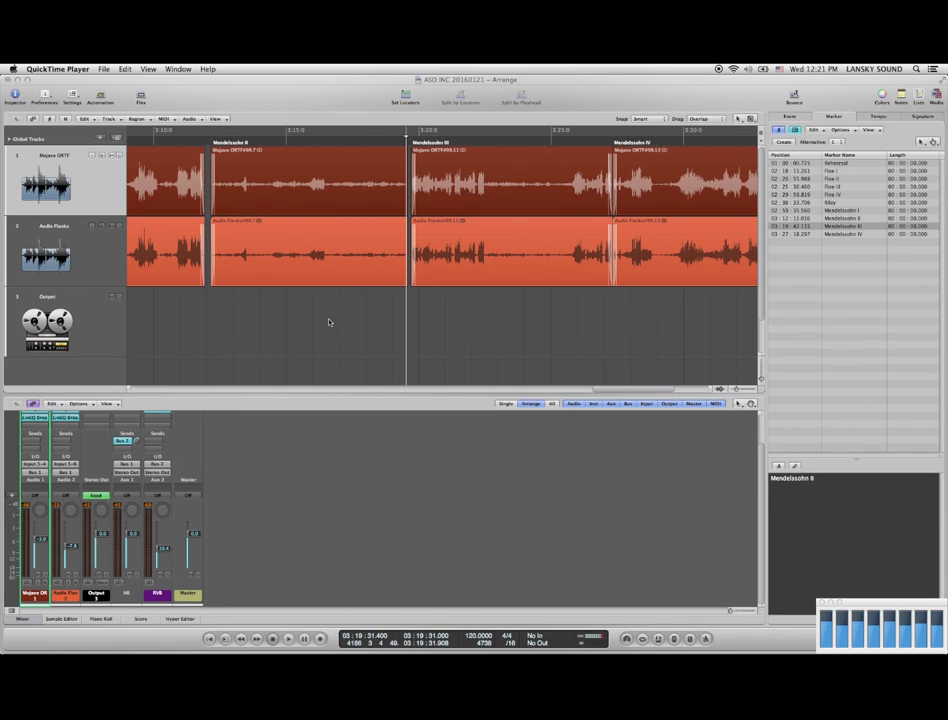
- Zoom in on the end of Mendelssohn II and listen to its quiet tail from about 3:19:29.9
click(388, 203)
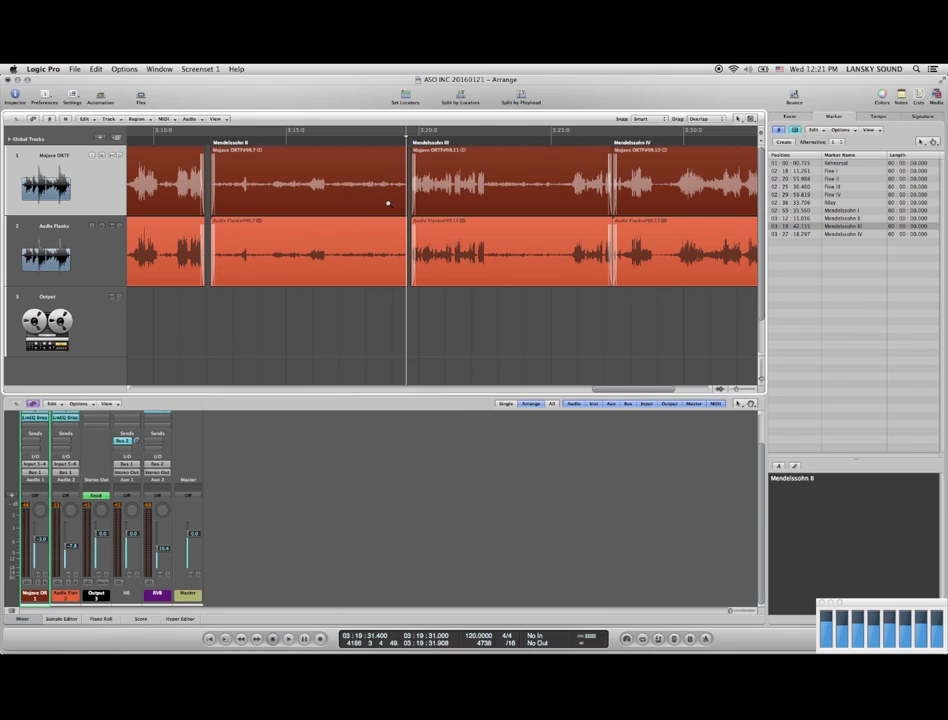
key(z)
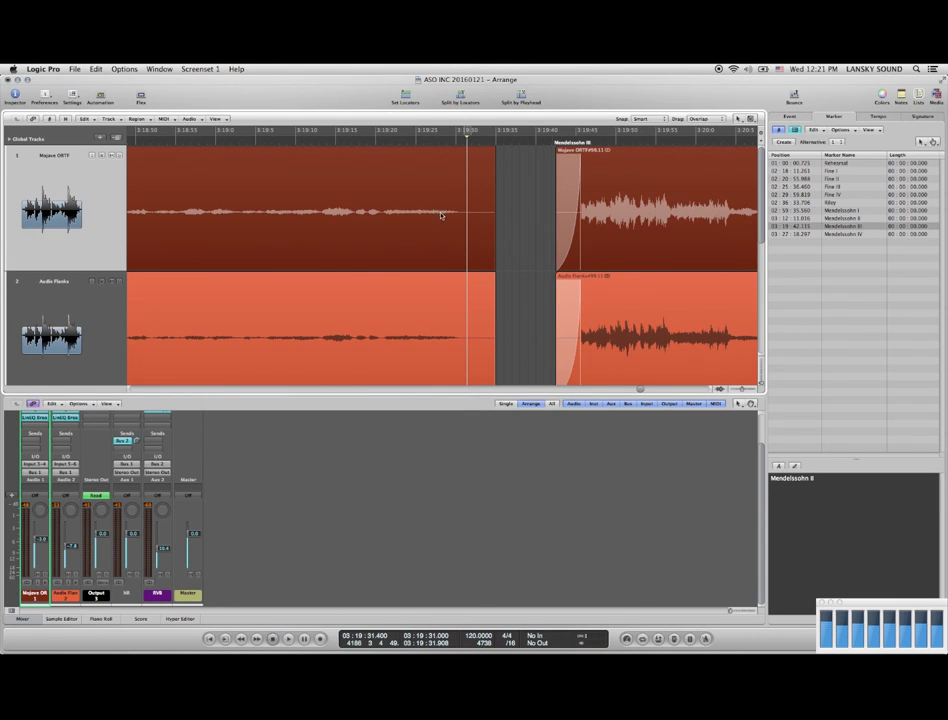
scroll(450, 235, down, 1)
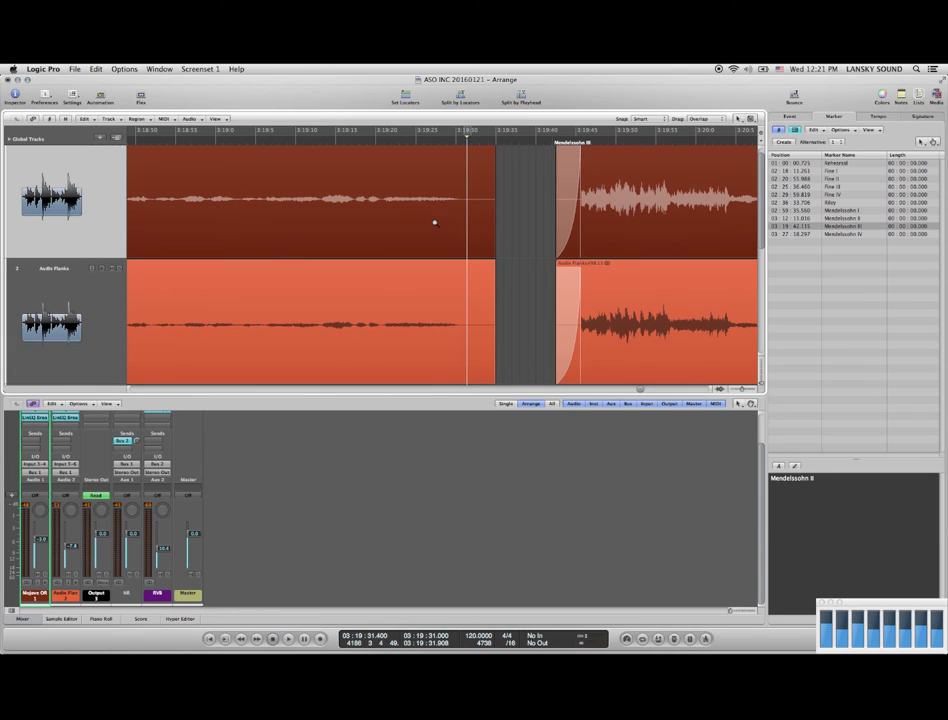
drag(426, 202, 519, 298)
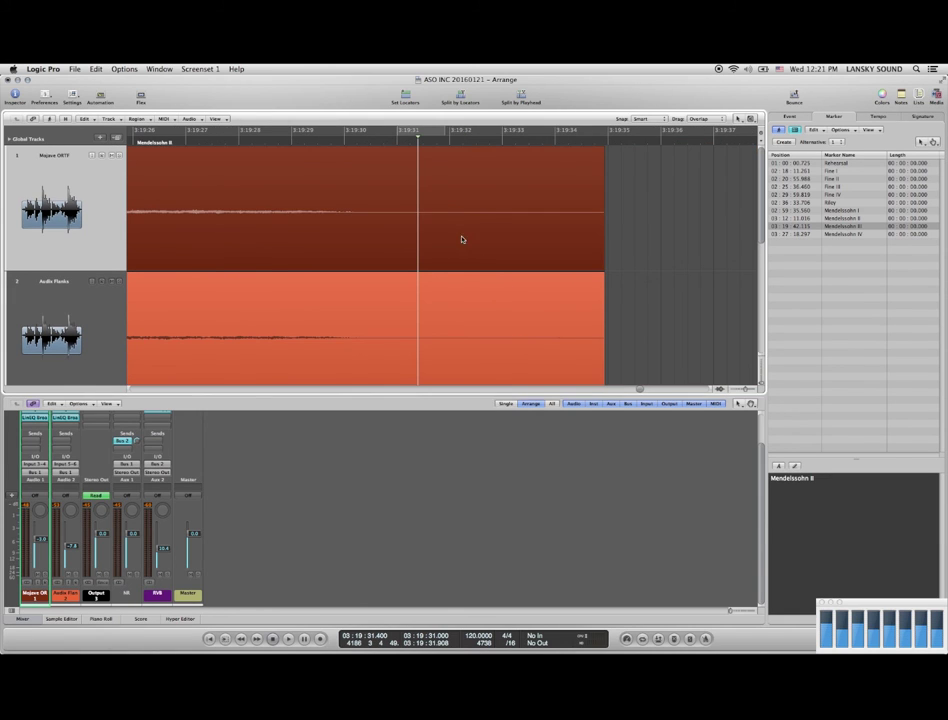
click(340, 148)
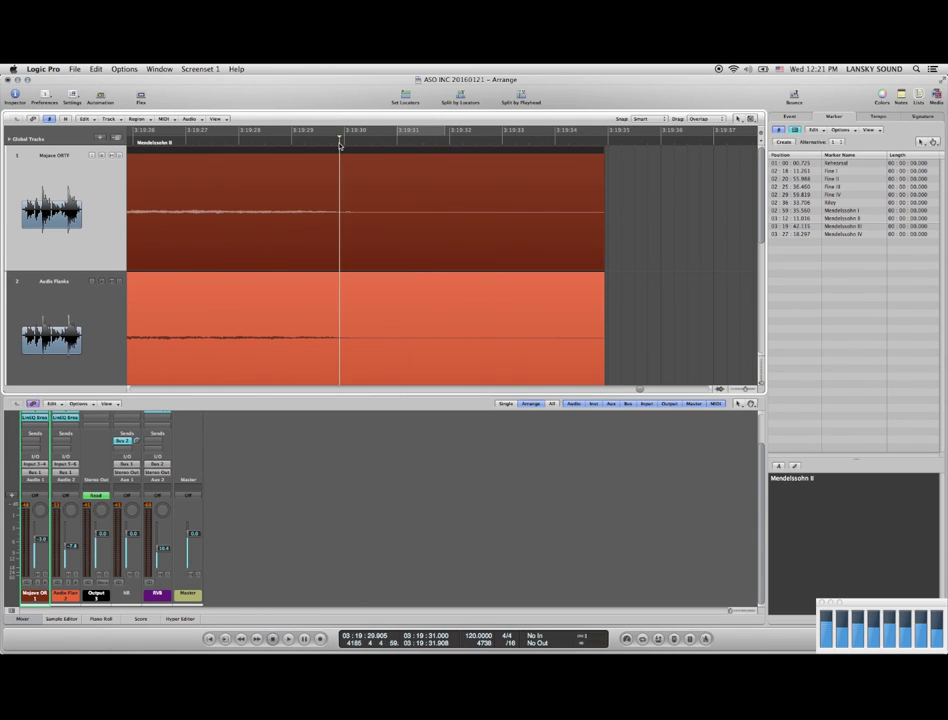
key(space)
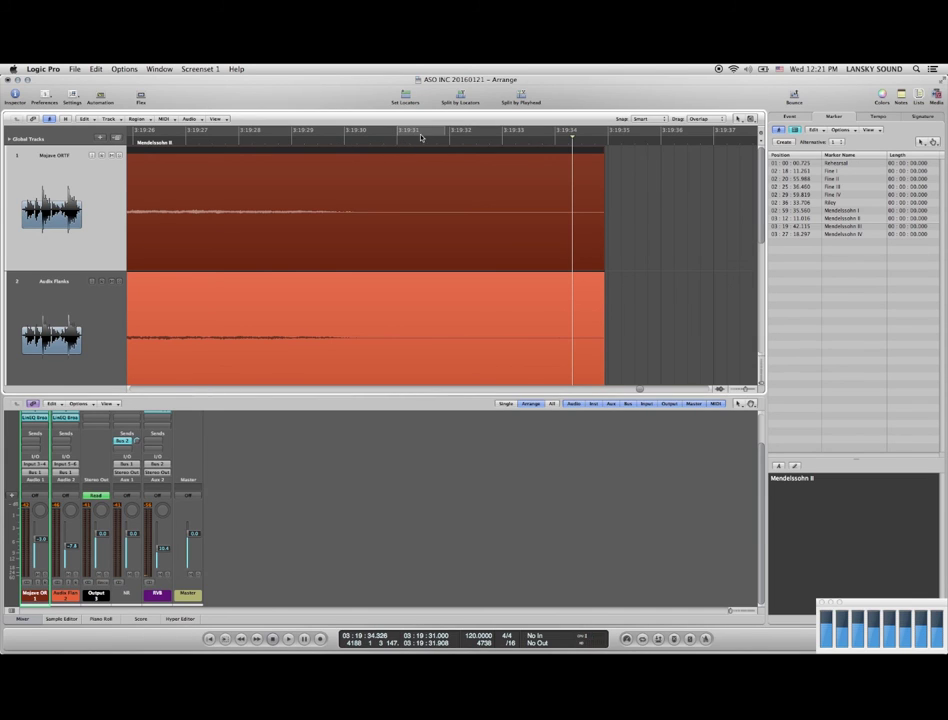
- Set a cycle range from 3:19:31.000 to 3:19:31.907 over Mendelssohn II's quiet tail and play it looped
drag(400, 133, 443, 133)
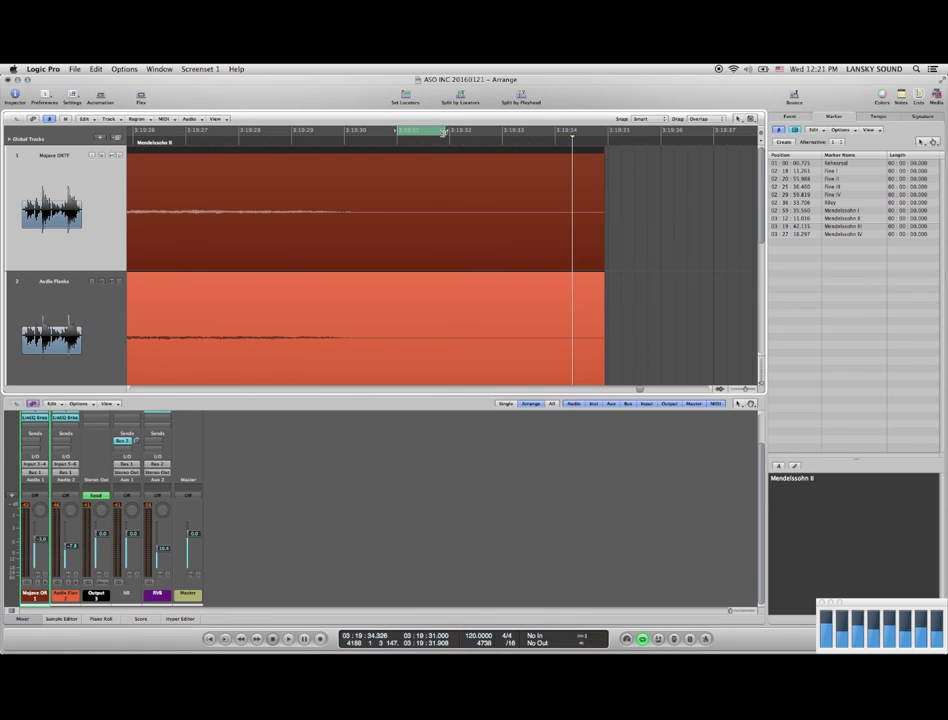
mouse_move(445, 133)
mouse_down()
mouse_move(465, 133)
mouse_move(449, 136)
mouse_up()
key(space)
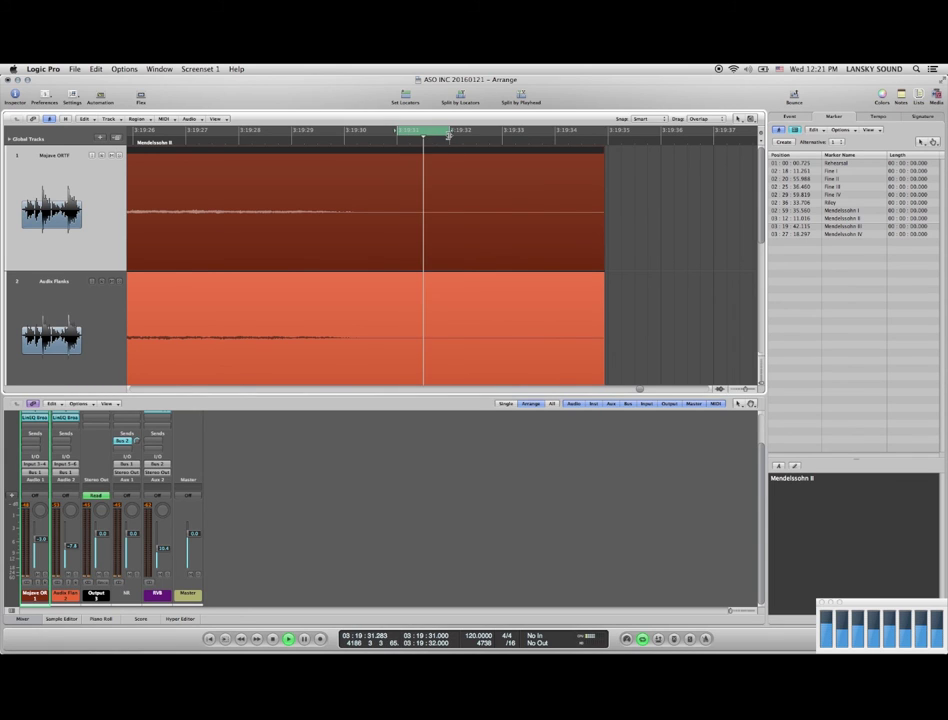
key(space)
drag(449, 135, 445, 135)
key(space)
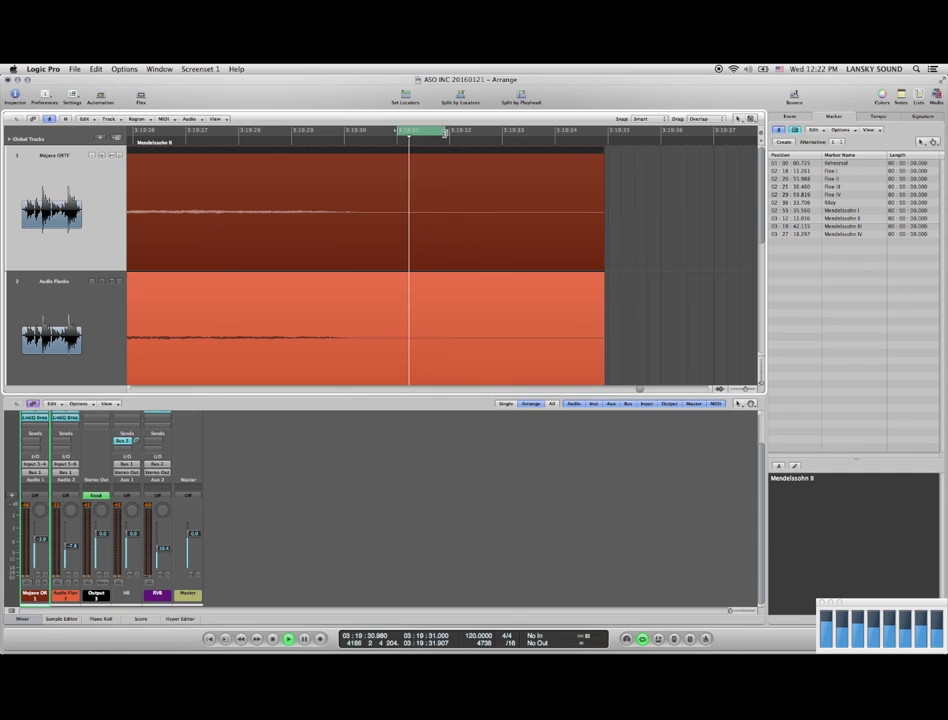
key(space)
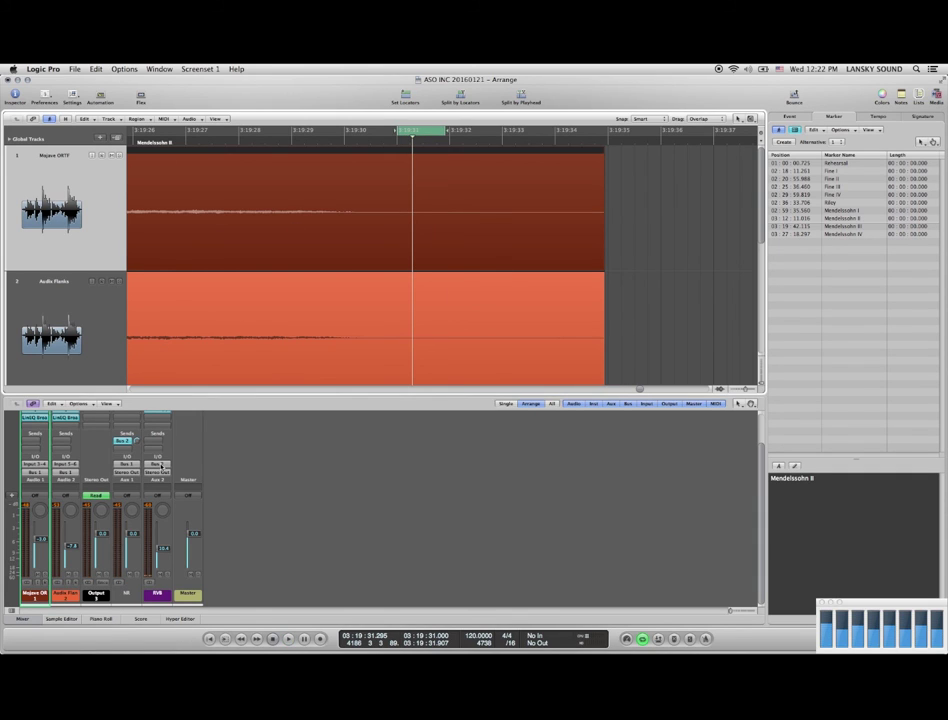
- Insert the Waves Z-Noise plug-in on the NR aux channel and place its window clear of the waveforms and channel strips
scroll(130, 450, up, 3)
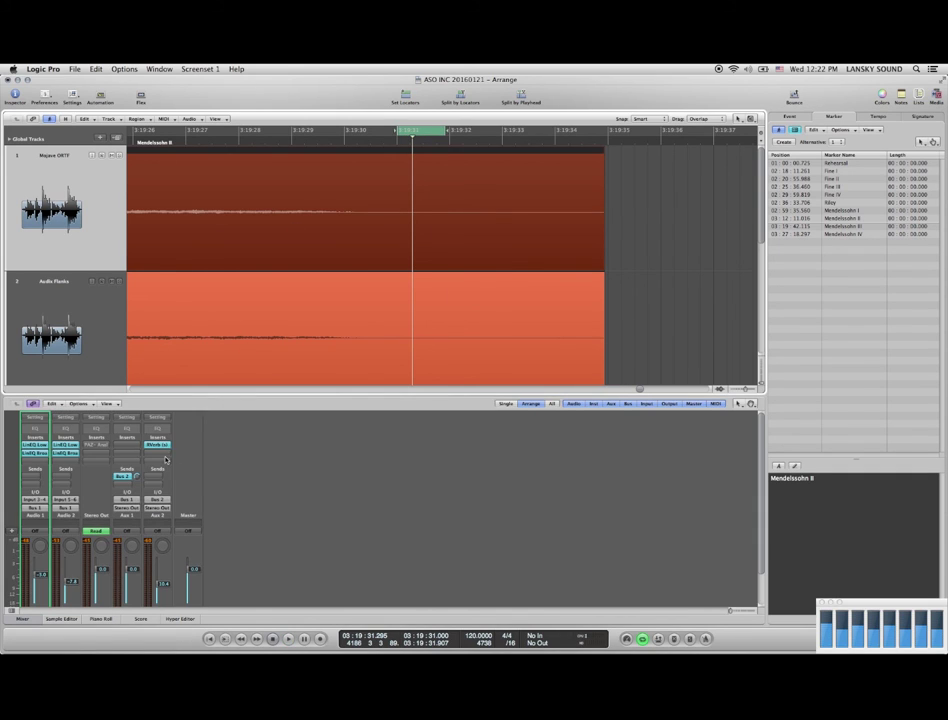
click(128, 447)
mouse_move(131, 554)
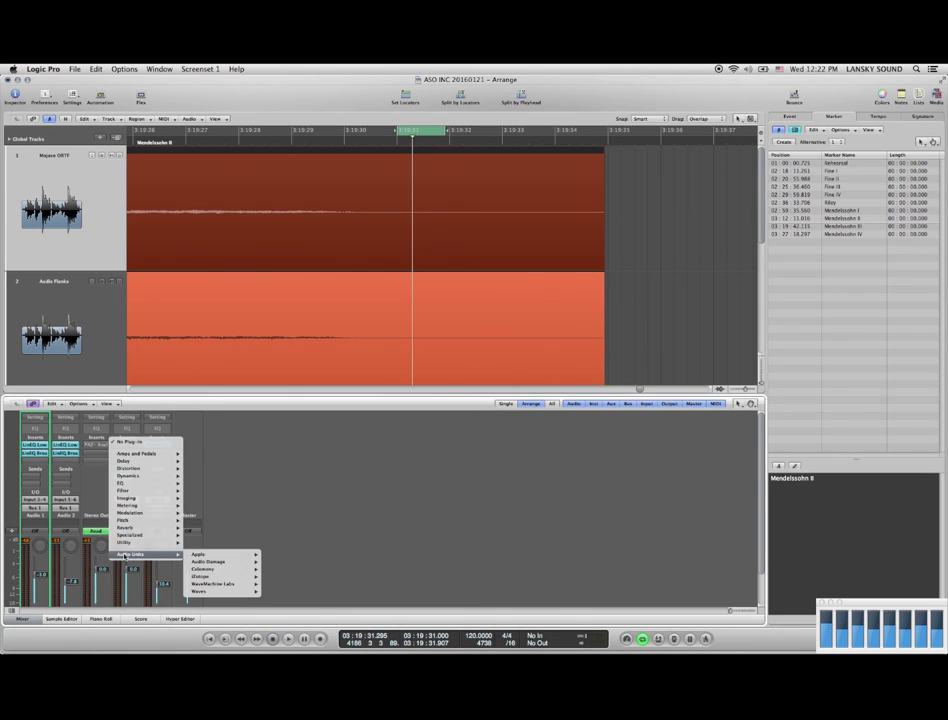
mouse_move(215, 584)
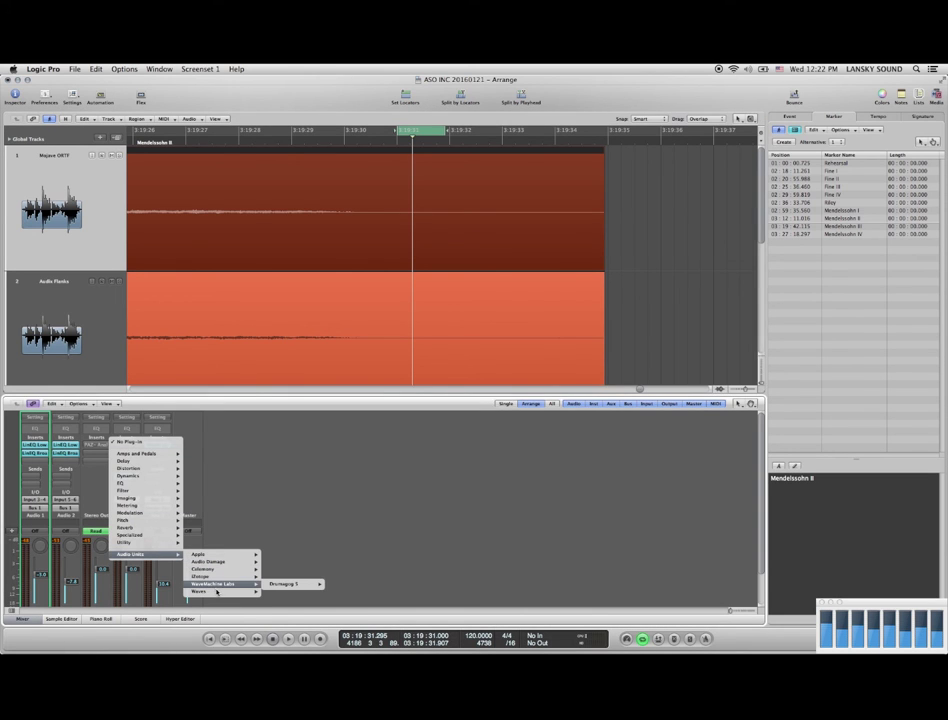
mouse_move(302, 600)
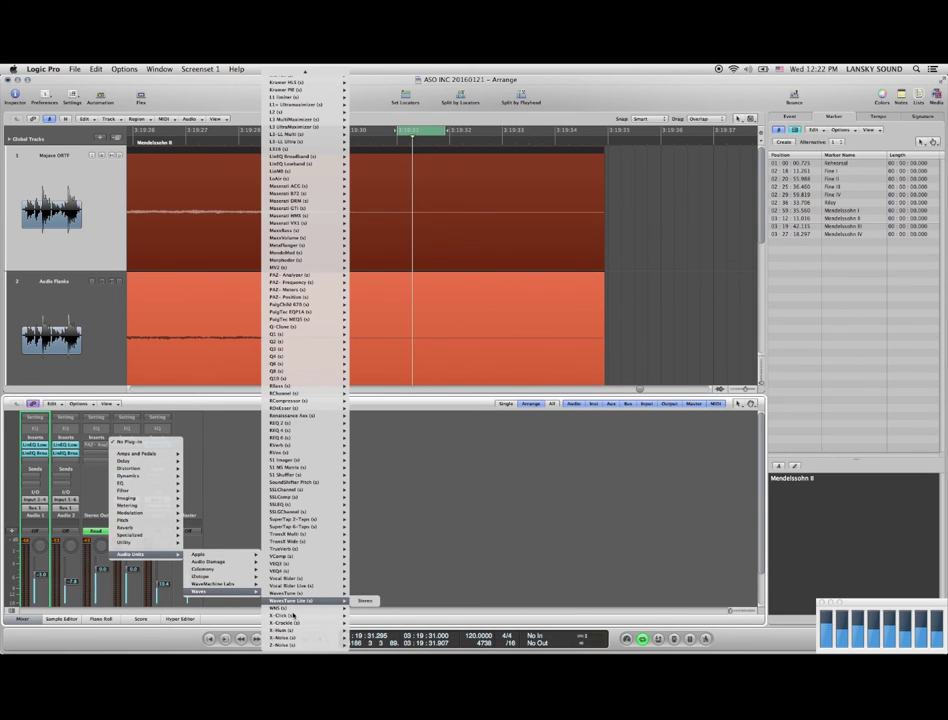
click(289, 645)
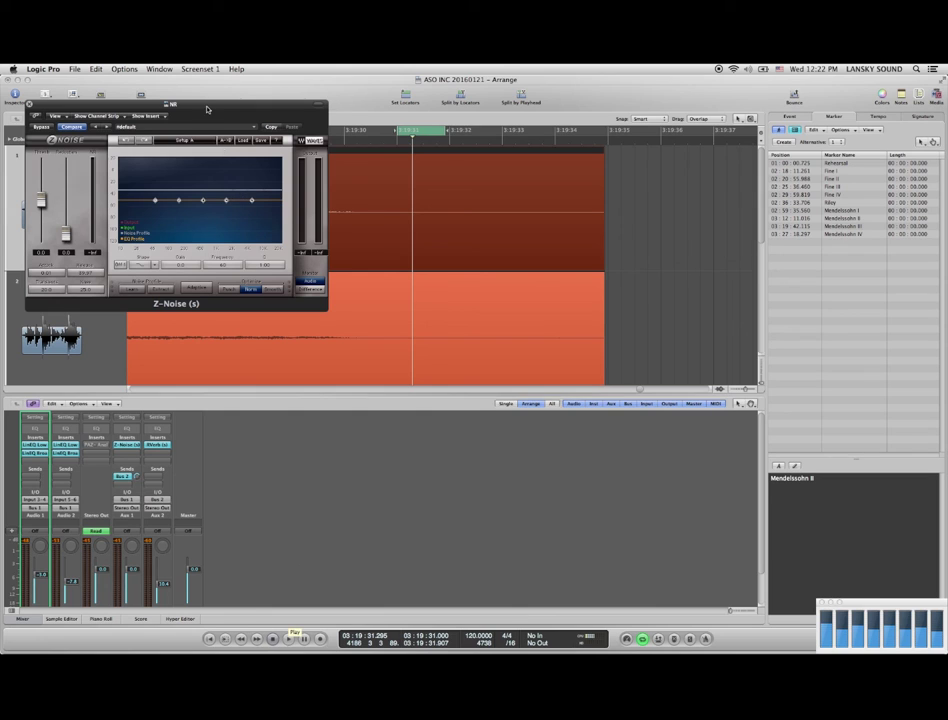
drag(205, 106, 602, 419)
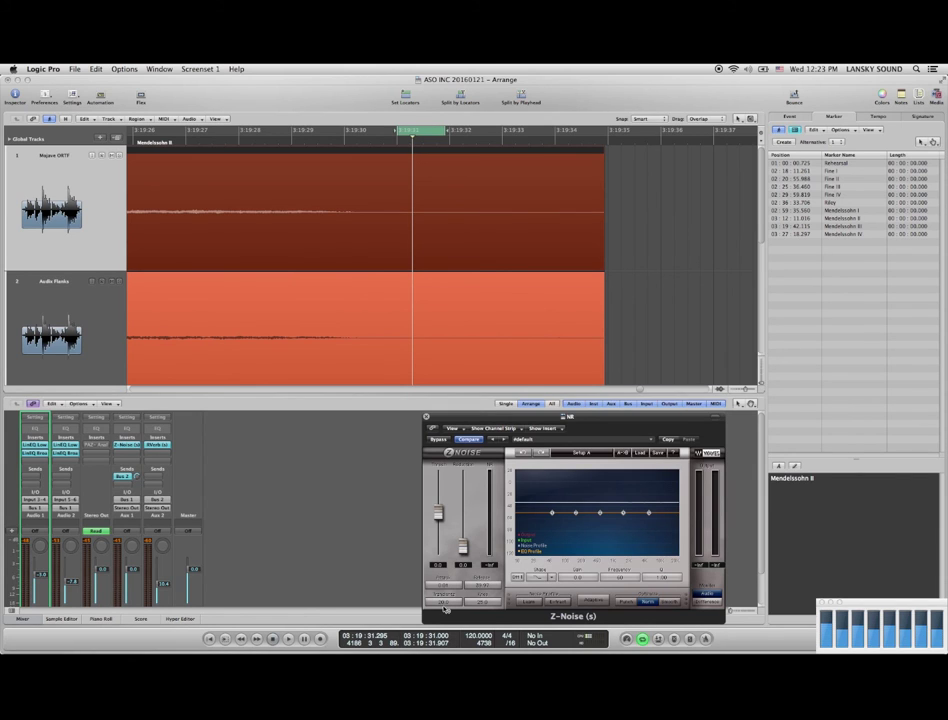
- Have Z-Noise learn the noise profile while playing the cycled quiet tail of Mendelssohn II, and end the learning
click(527, 604)
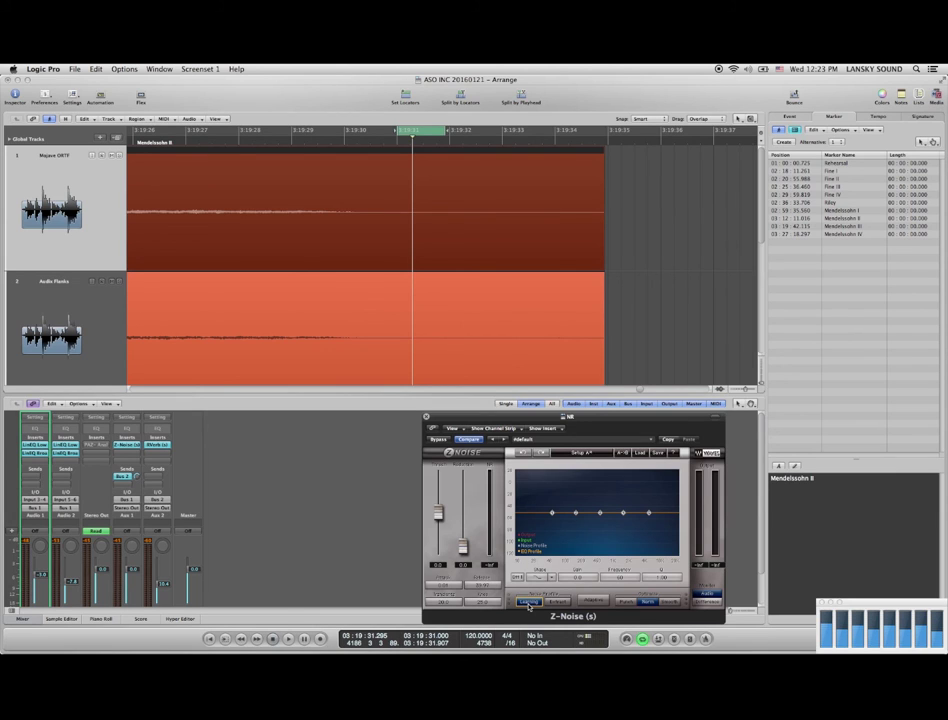
key(space)
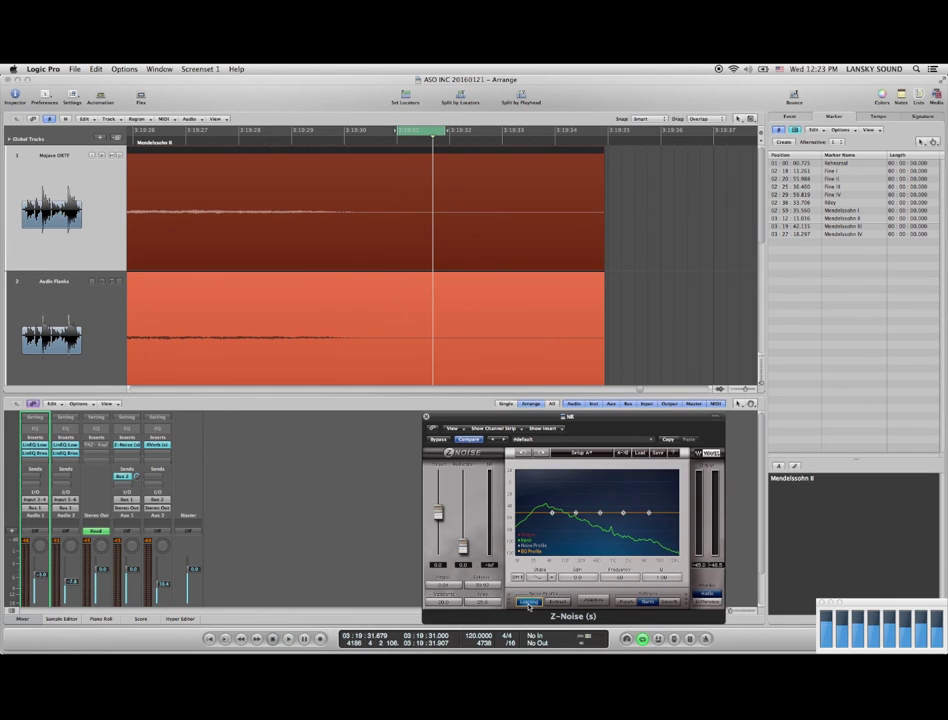
click(528, 603)
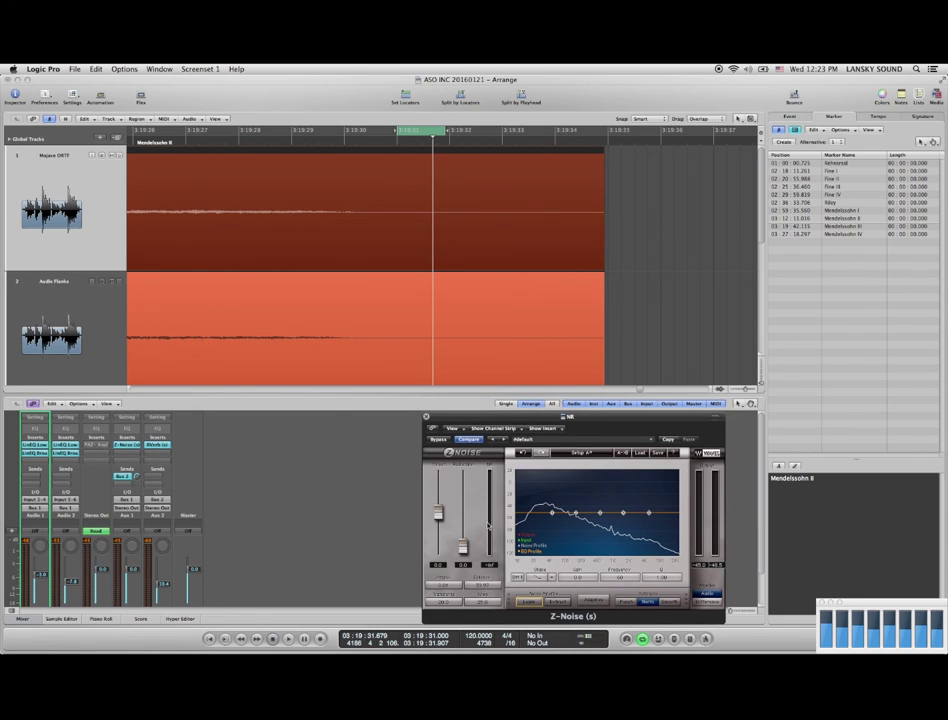
- Turn off cycle playback over the quiet tail of Mendelssohn II
key(c)
key(c)
key(c)
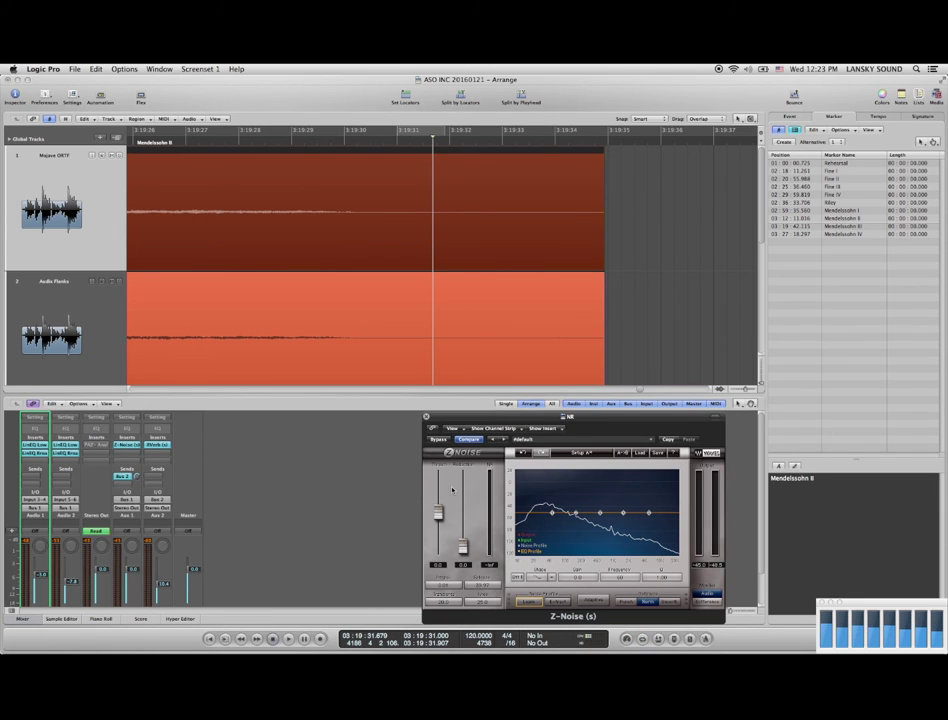
key(c)
click(641, 639)
click(420, 137)
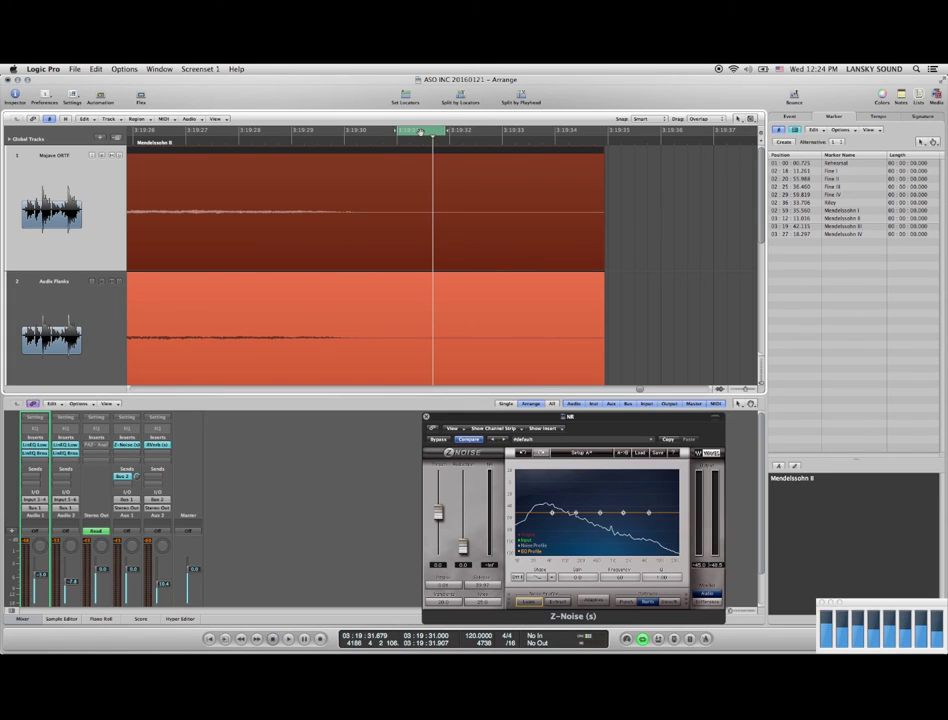
click(420, 132)
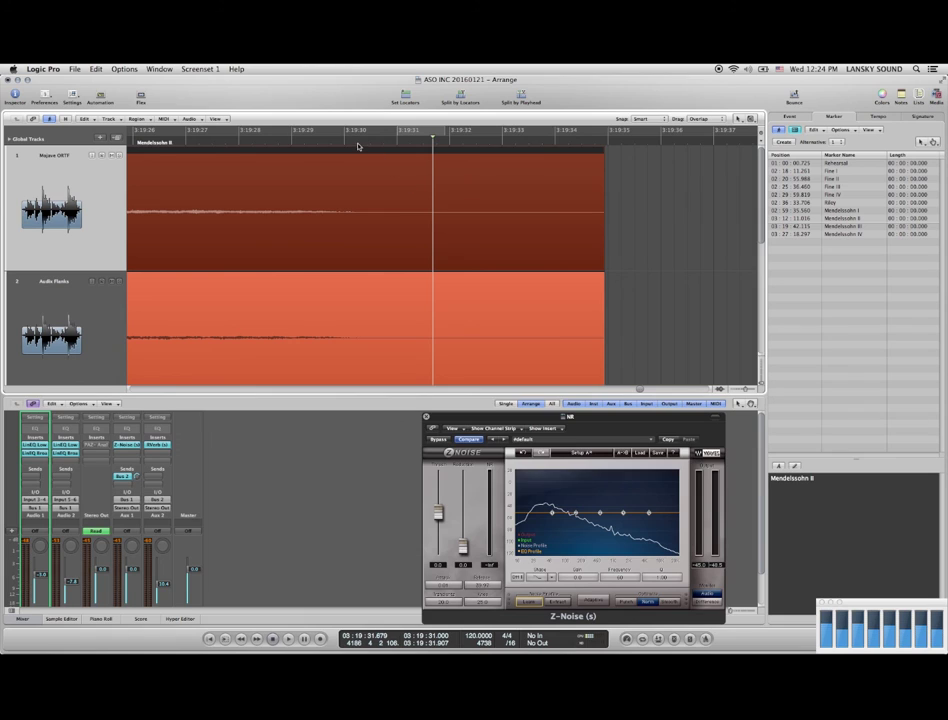
- Fade out both Mendelssohn II regions from about 3:19:32 to their ends and bend both fades into concave curves
drag(620, 215, 471, 226)
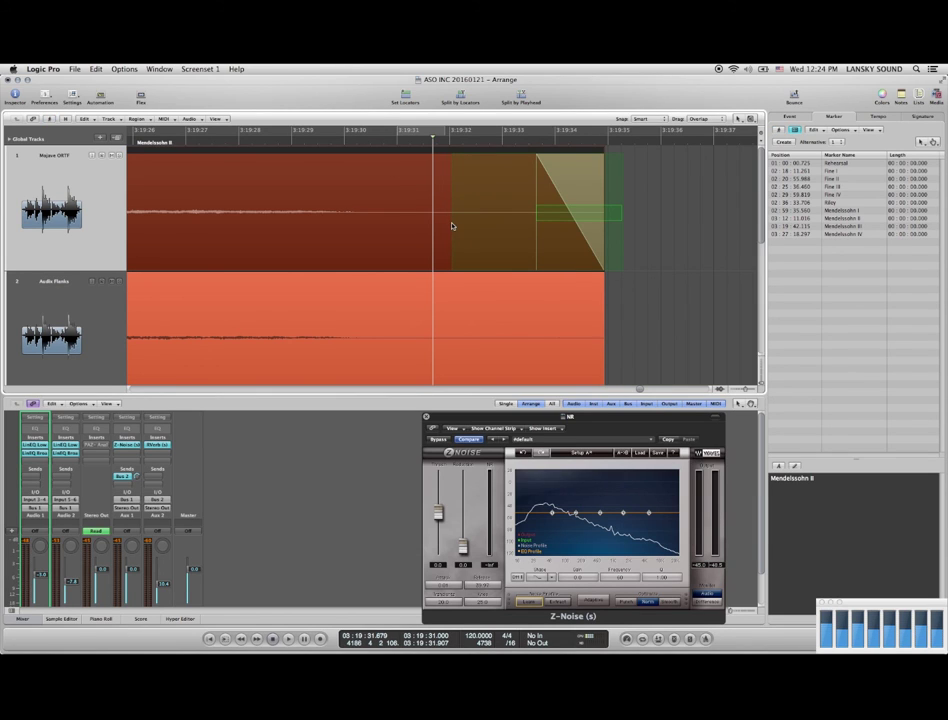
drag(452, 226, 452, 226)
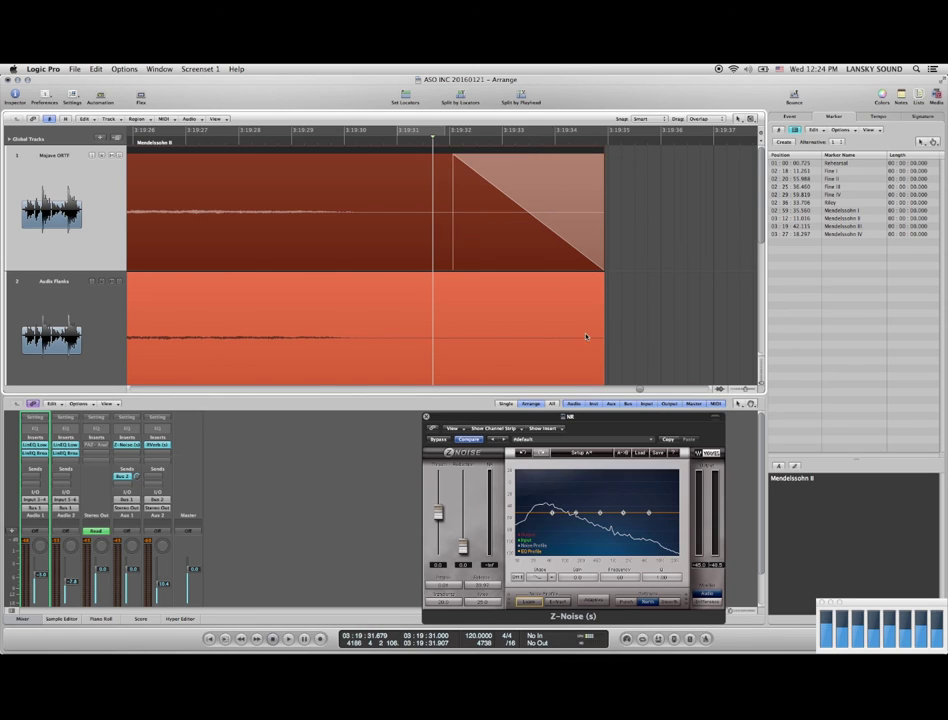
drag(660, 320, 455, 300)
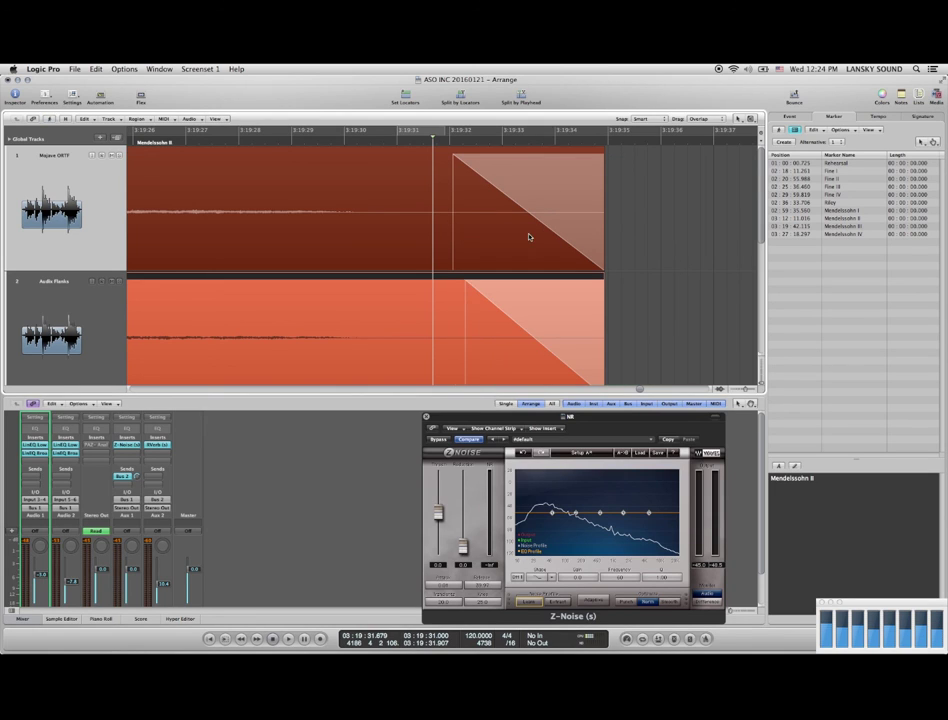
drag(540, 222, 540, 237)
drag(516, 320, 516, 325)
- Play the end of Mendelssohn II from about 3:19:27 through the fade-outs
click(200, 143)
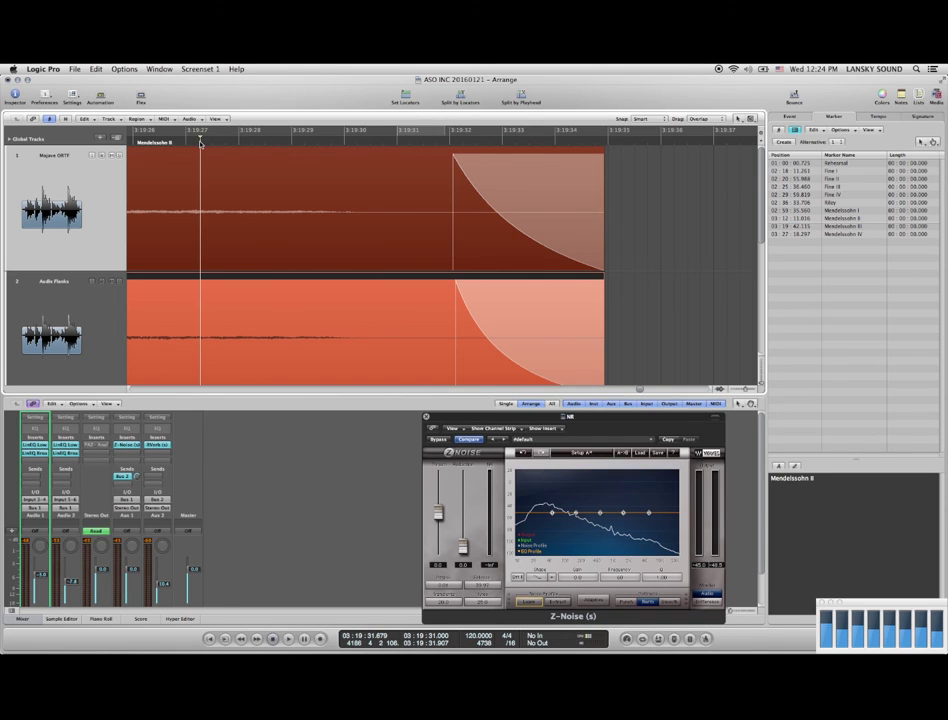
key(space)
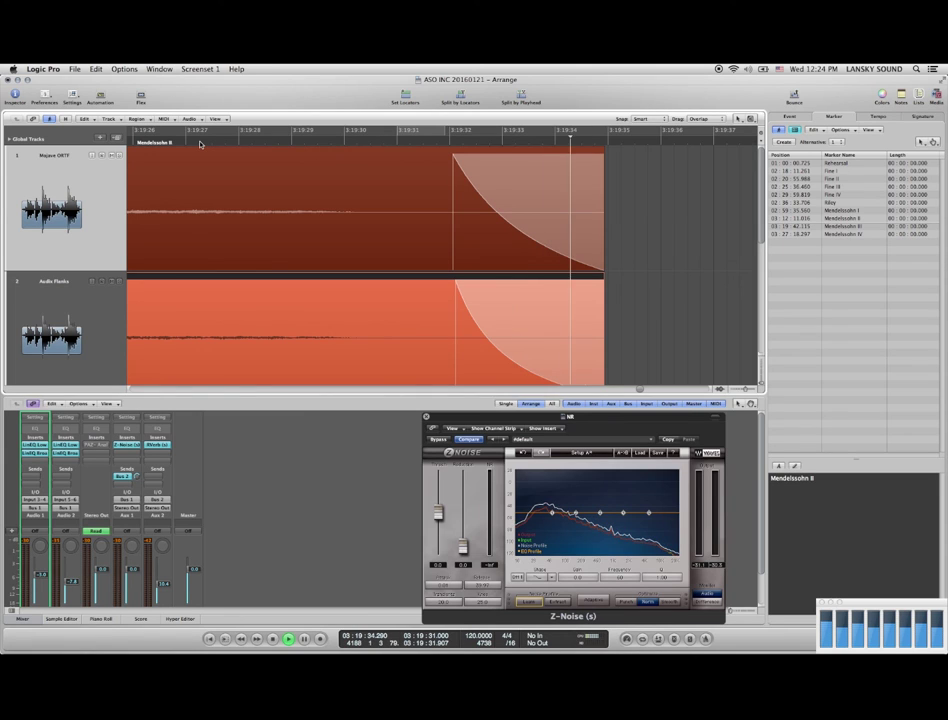
key(space)
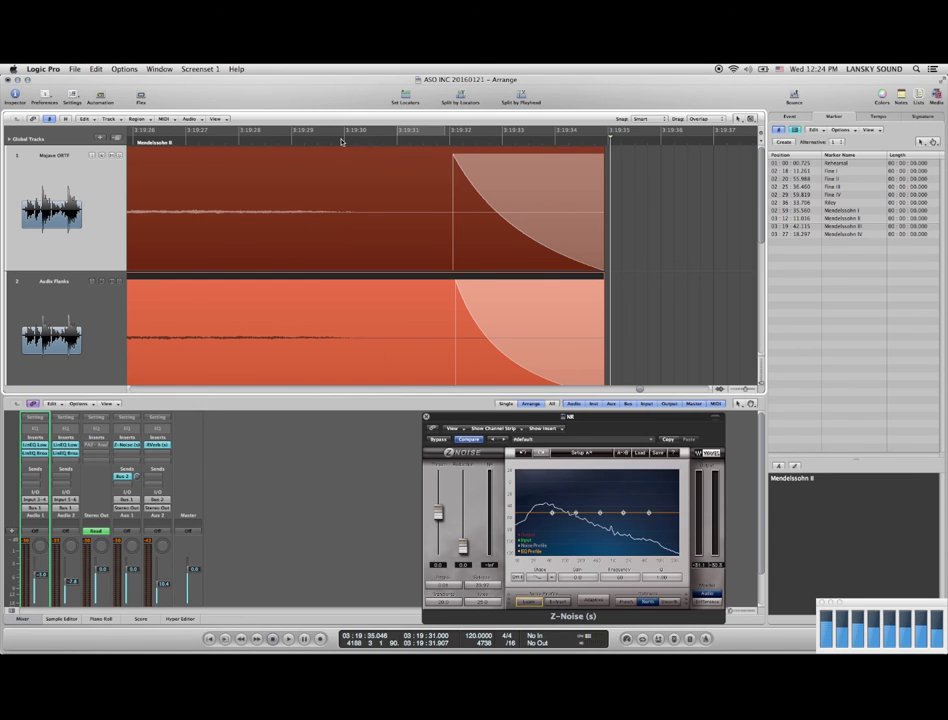
- Set a cycle range from 3:19:26.061 to 3:19:35.508 over the end of Mendelssohn II and save the project
drag(340, 141, 626, 154)
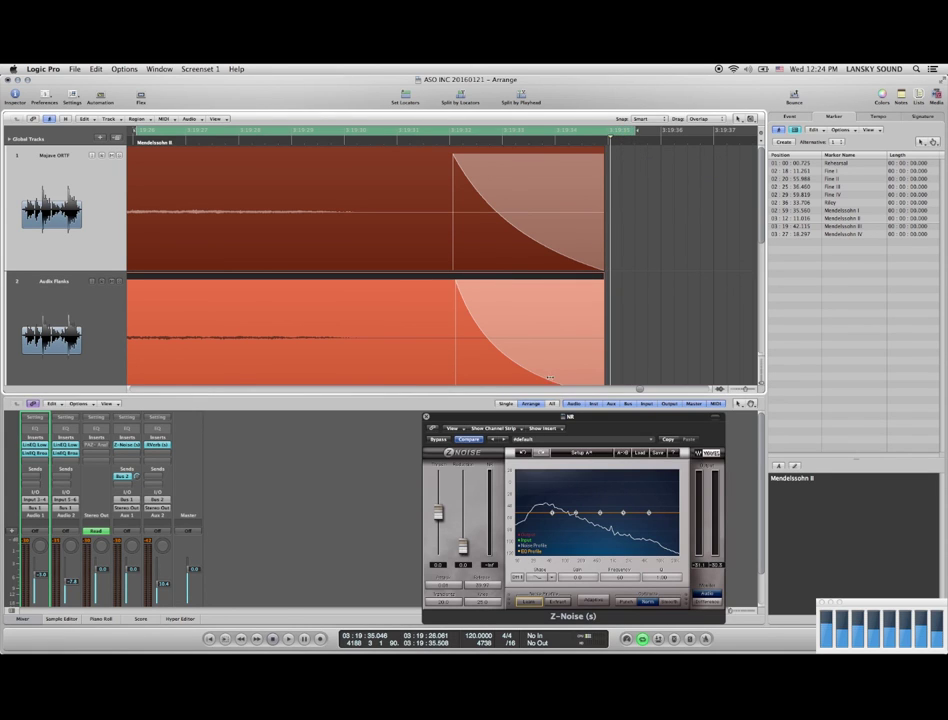
key(super+s)
- Set Z-Noise's threshold to 4.8 and its reduction to 8.0 while listening to the cycled ending
drag(438, 513, 463, 545)
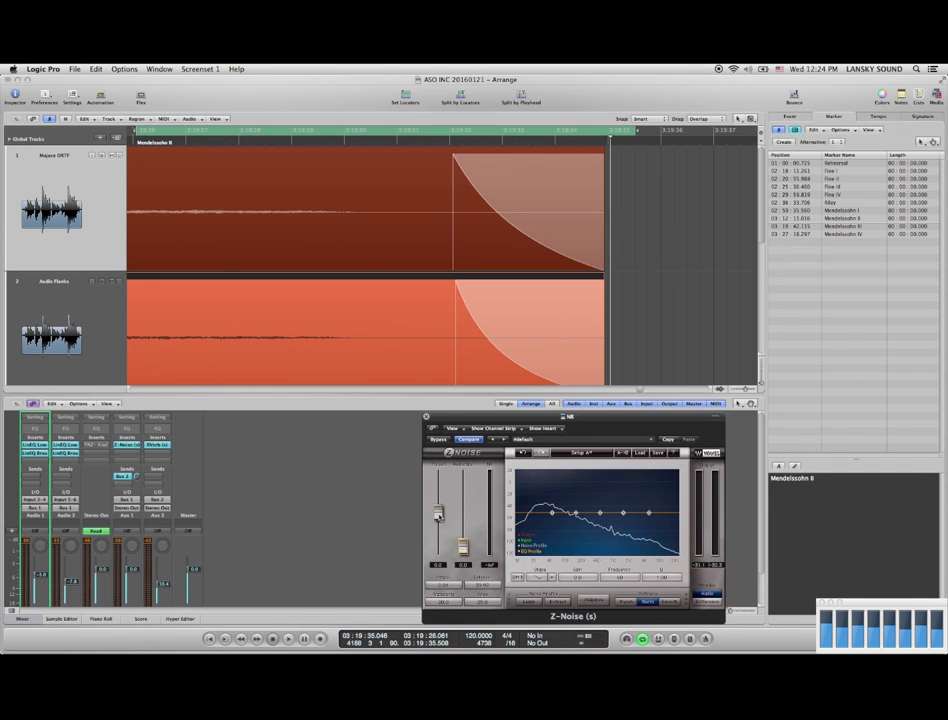
drag(438, 515, 438, 510)
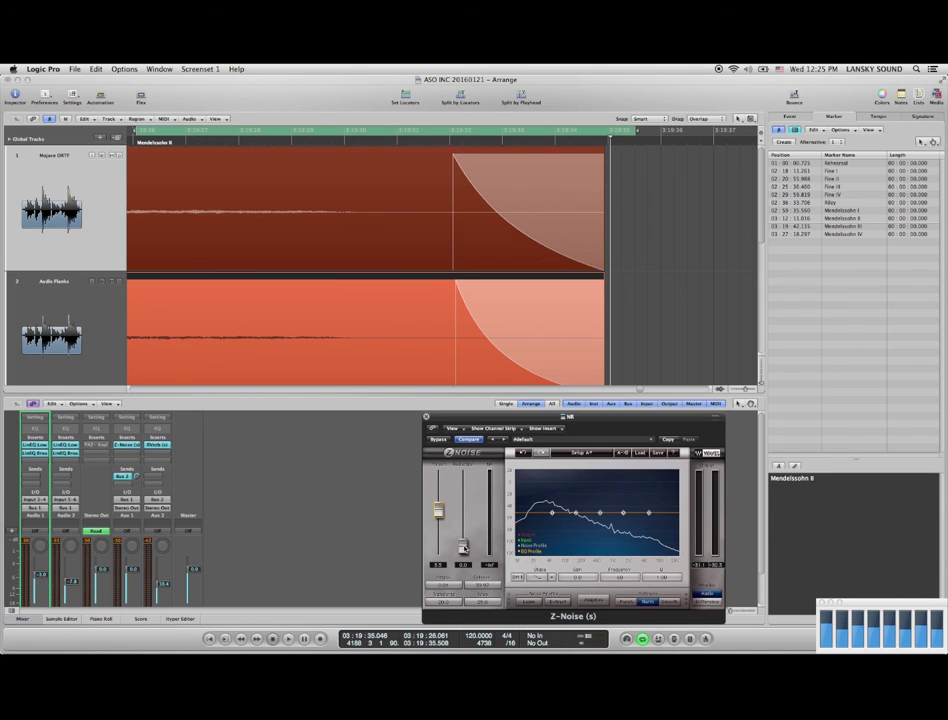
key(space)
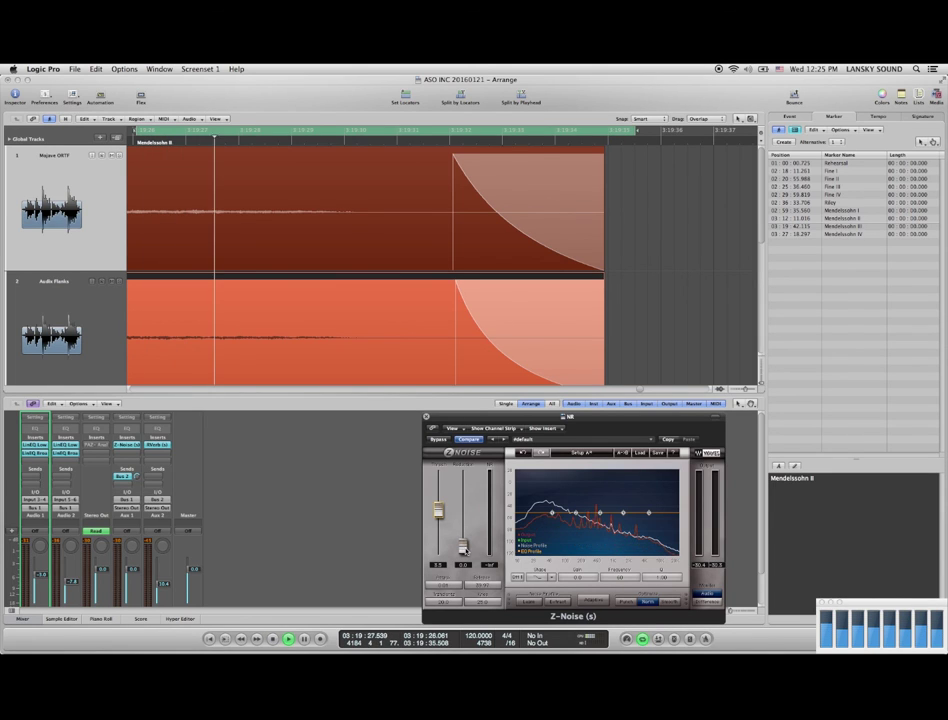
drag(464, 550, 463, 532)
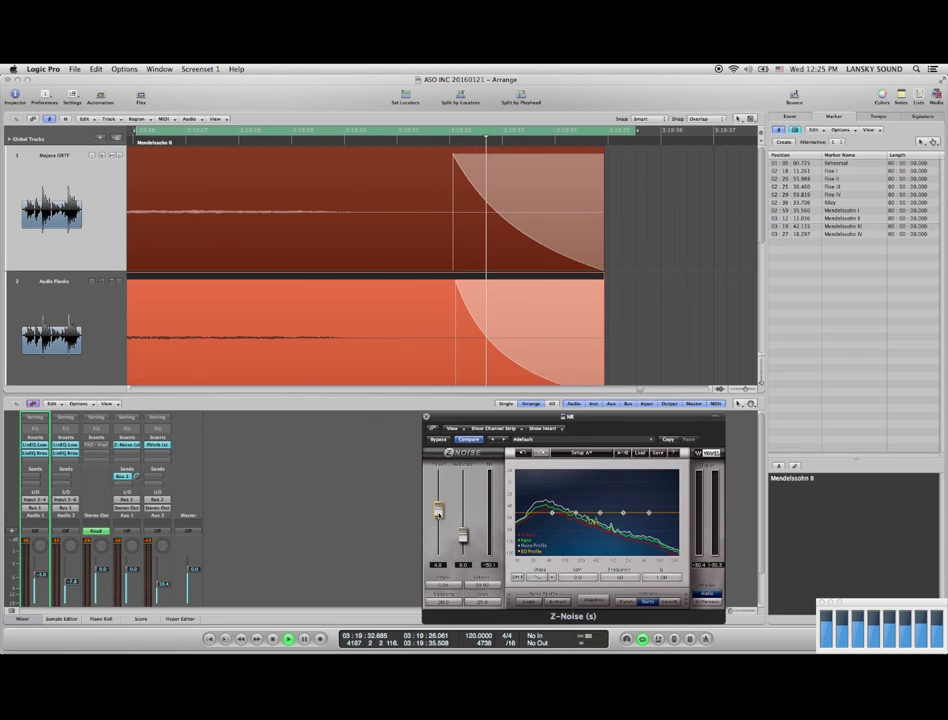
key(space)
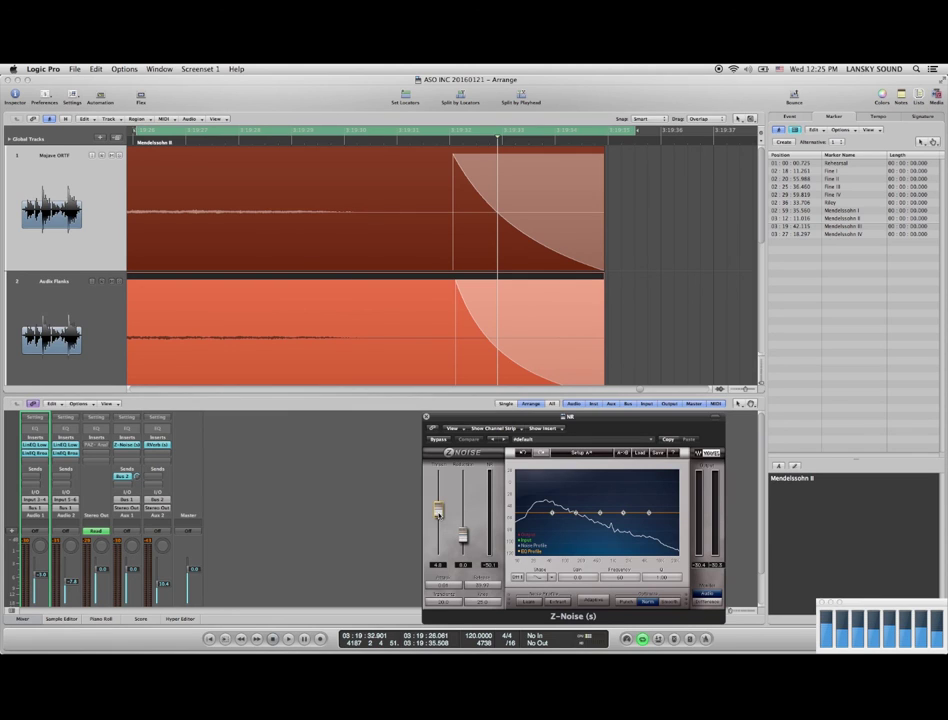
- Set Z-Noise's monitor to Difference and play the cycled ending to hear what is being removed
click(709, 603)
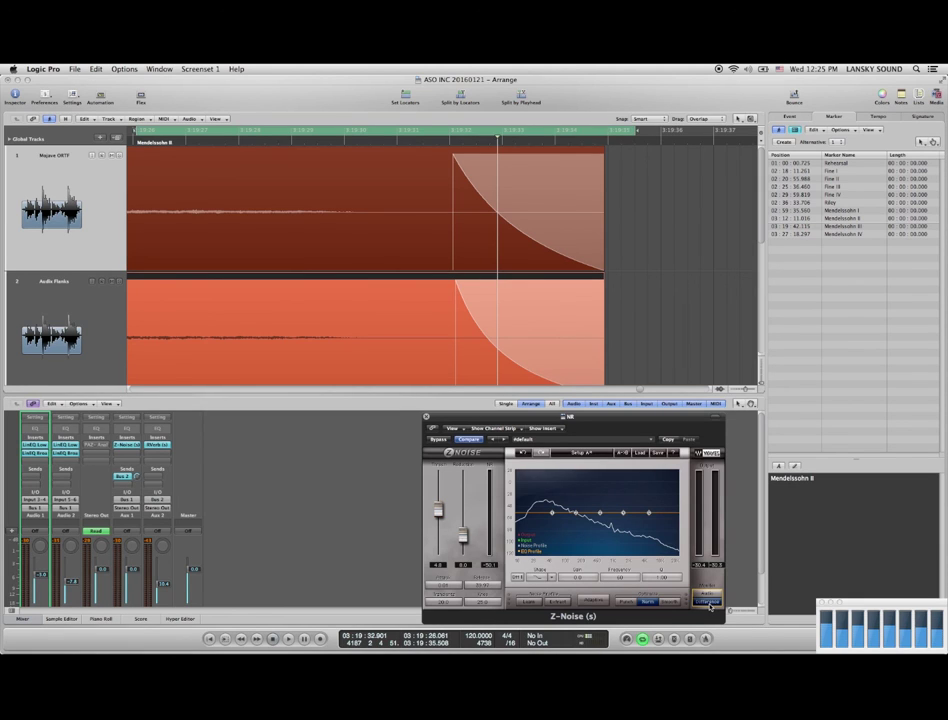
key(space)
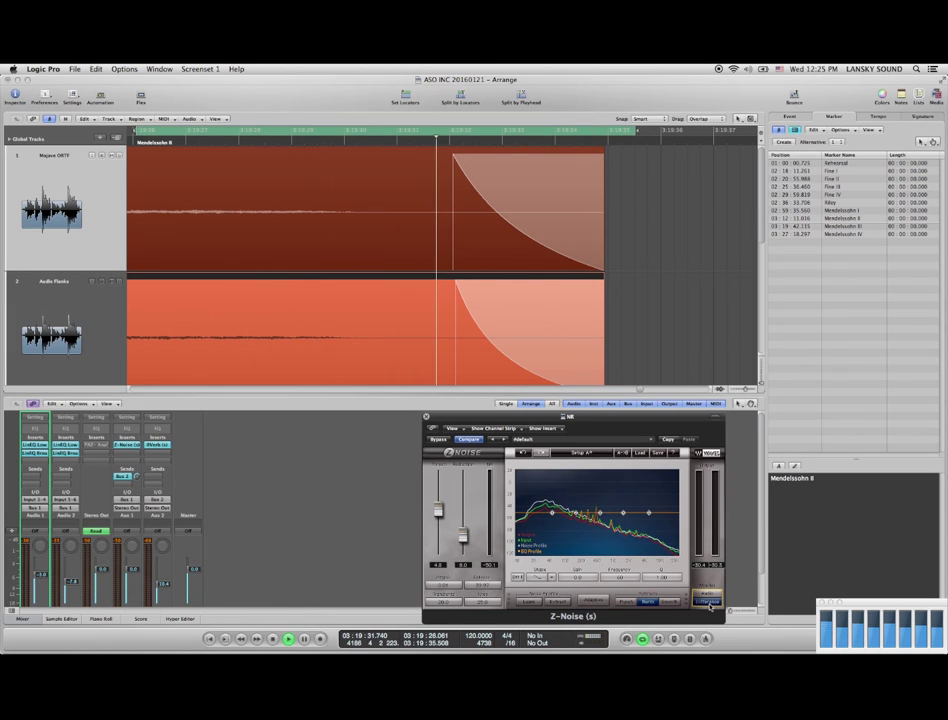
key(space)
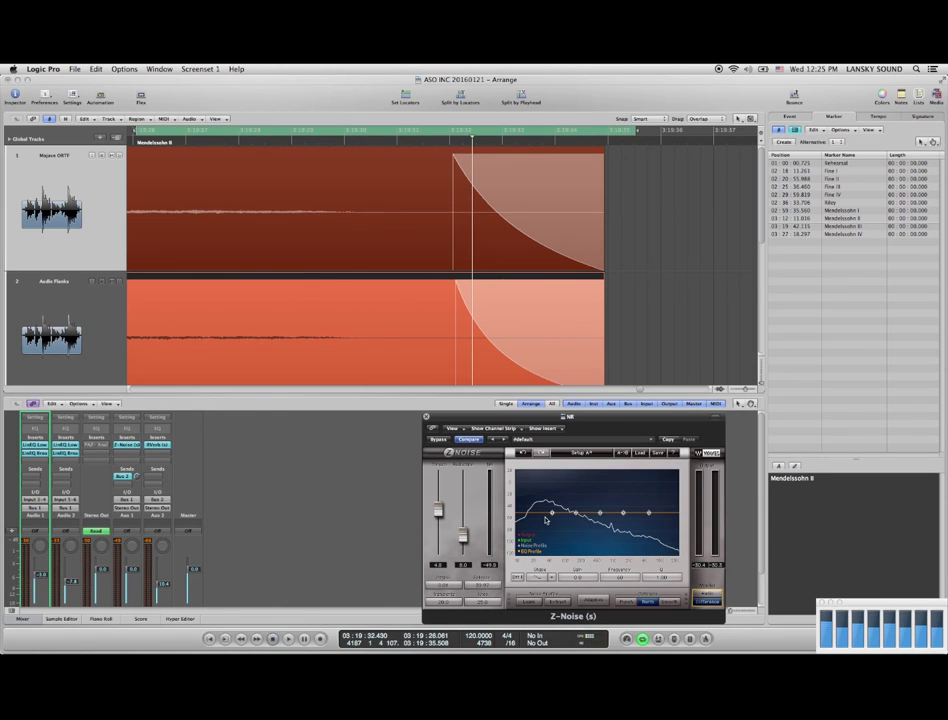
key(space)
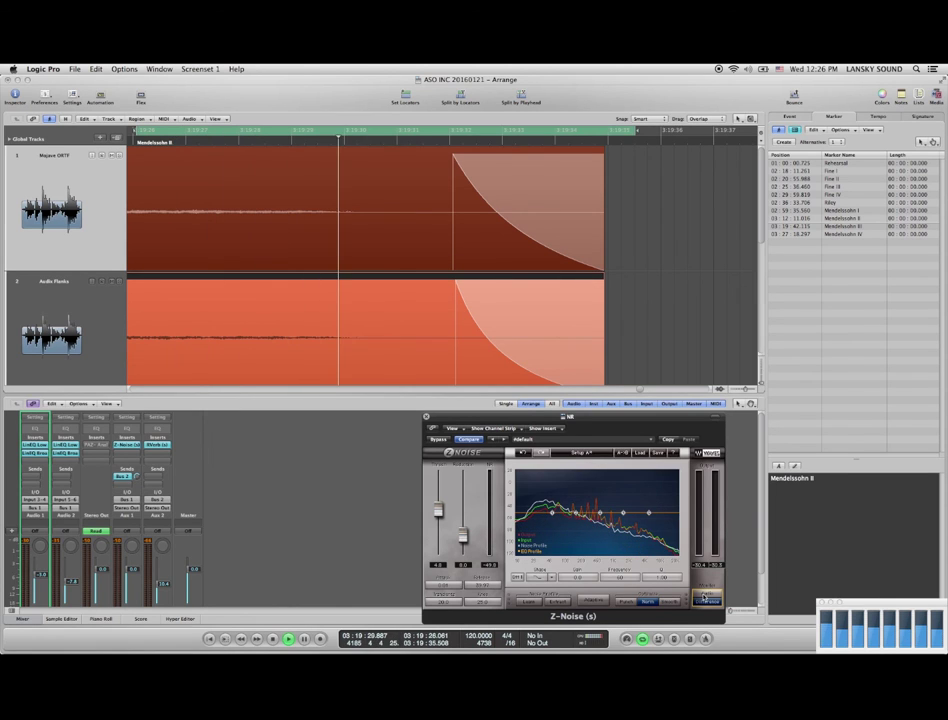
key(space)
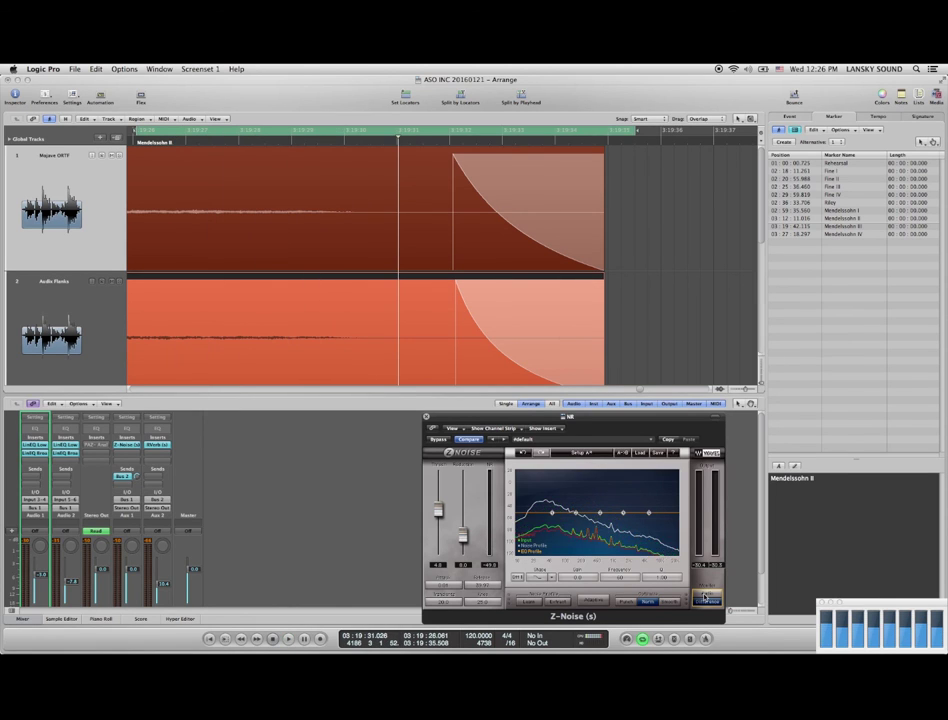
- Play the cycled ending again and switch Z-Noise's monitor back to Audio to hear the cleaned signal
key(Return)
key(space)
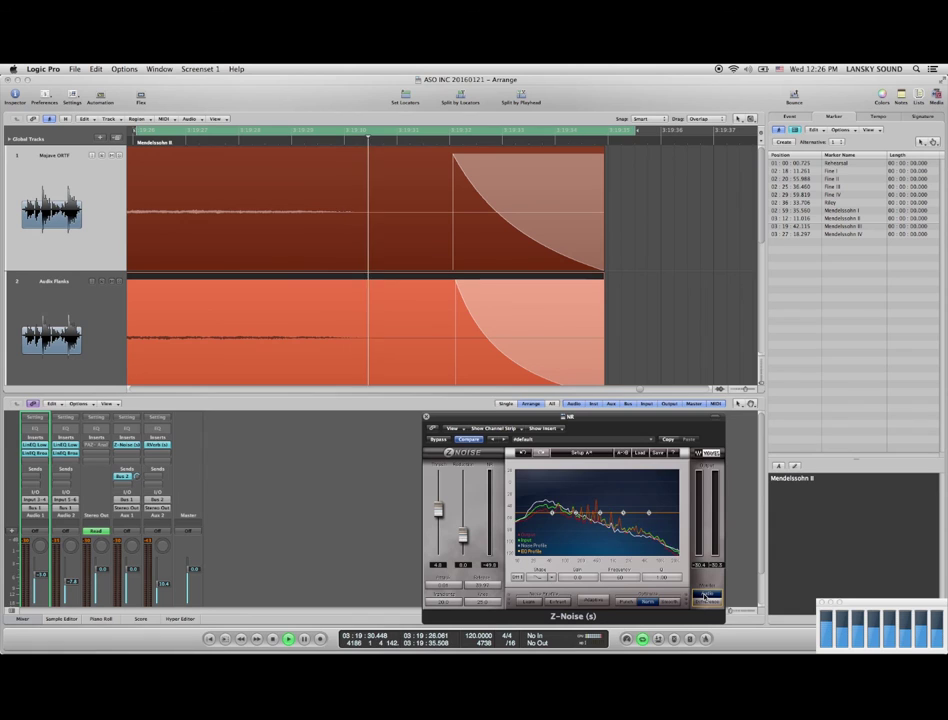
click(705, 597)
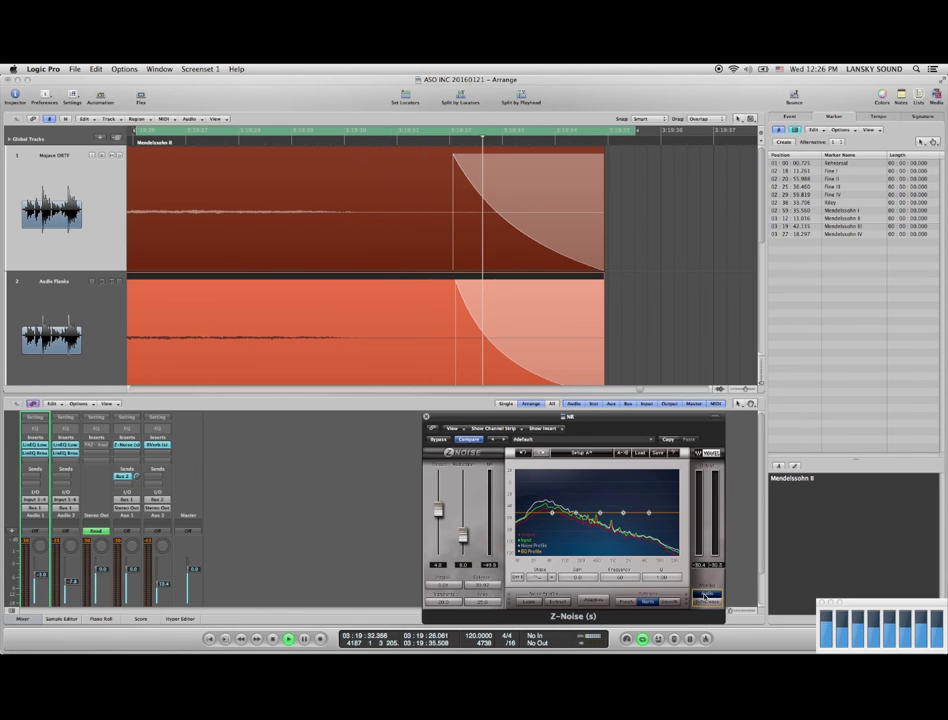
key(space)
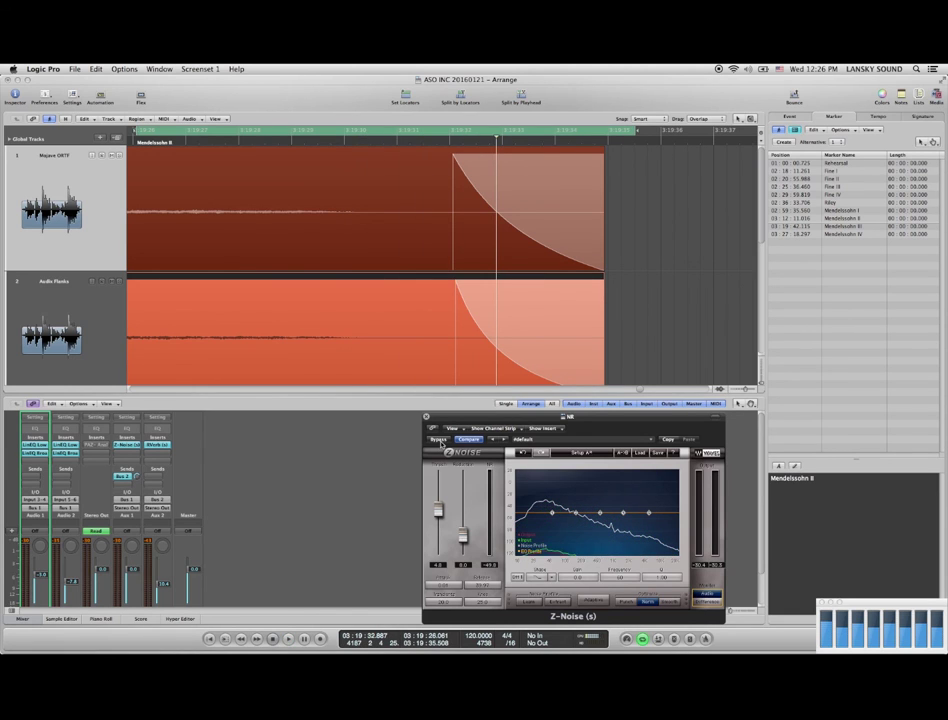
- Bypass Z-Noise, play the cycled ending untreated for comparison, and re-enable the plug-in
click(440, 440)
key(space)
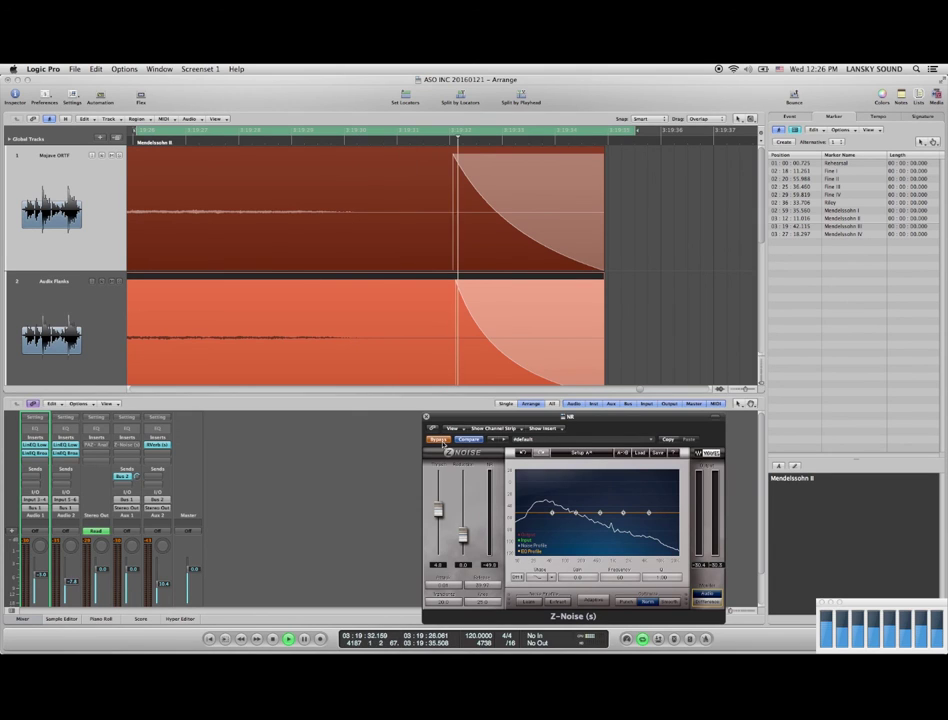
key(space)
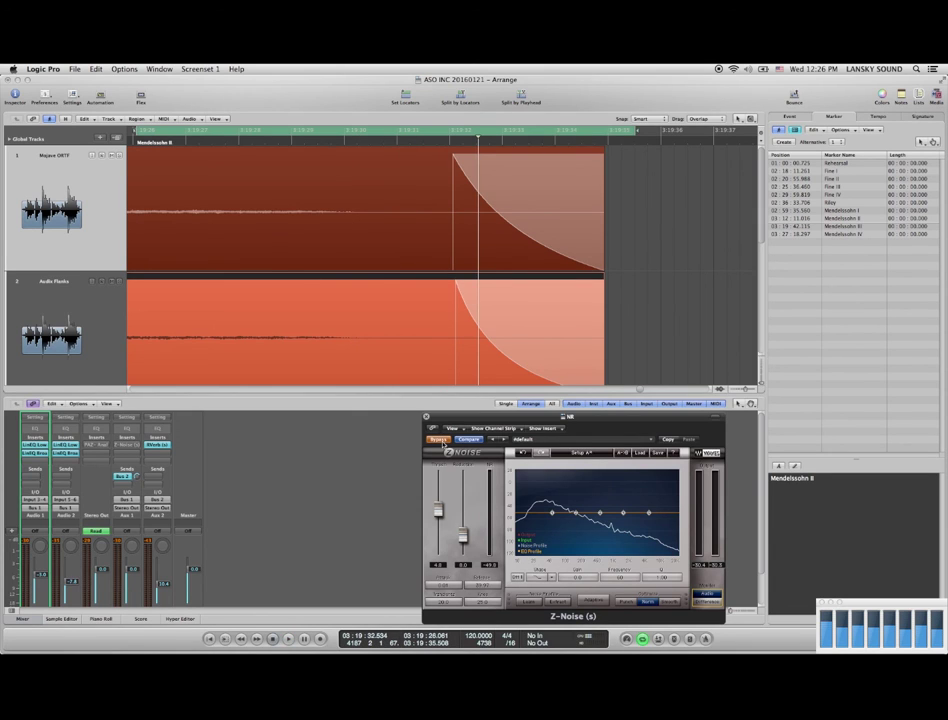
click(441, 443)
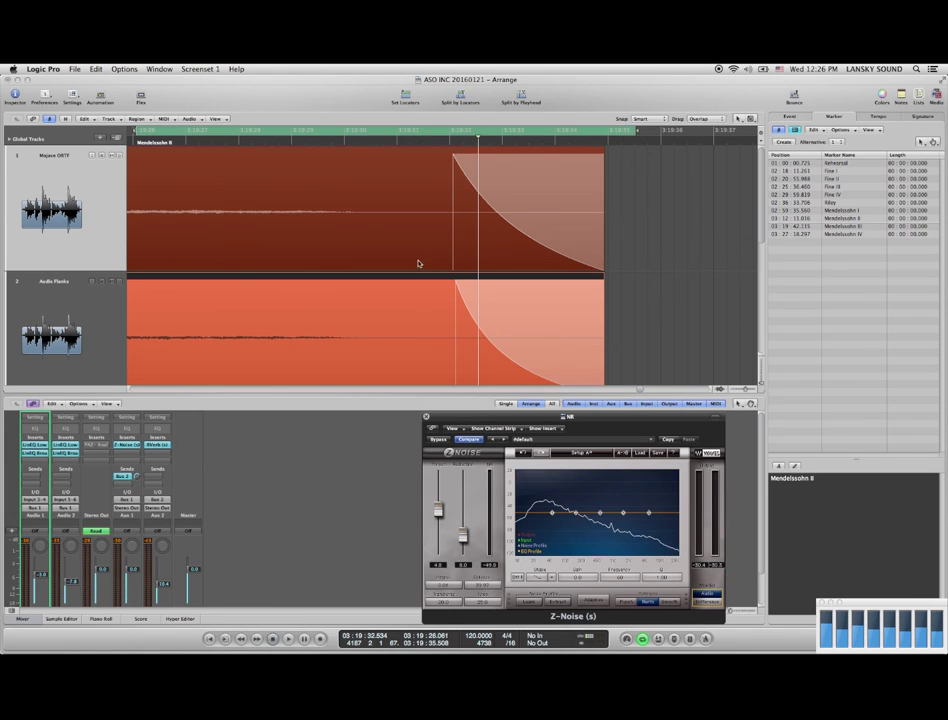
- Play a passage of the Fine IV movement to check how Z-Noise treats the music
key(ctrl+Left)
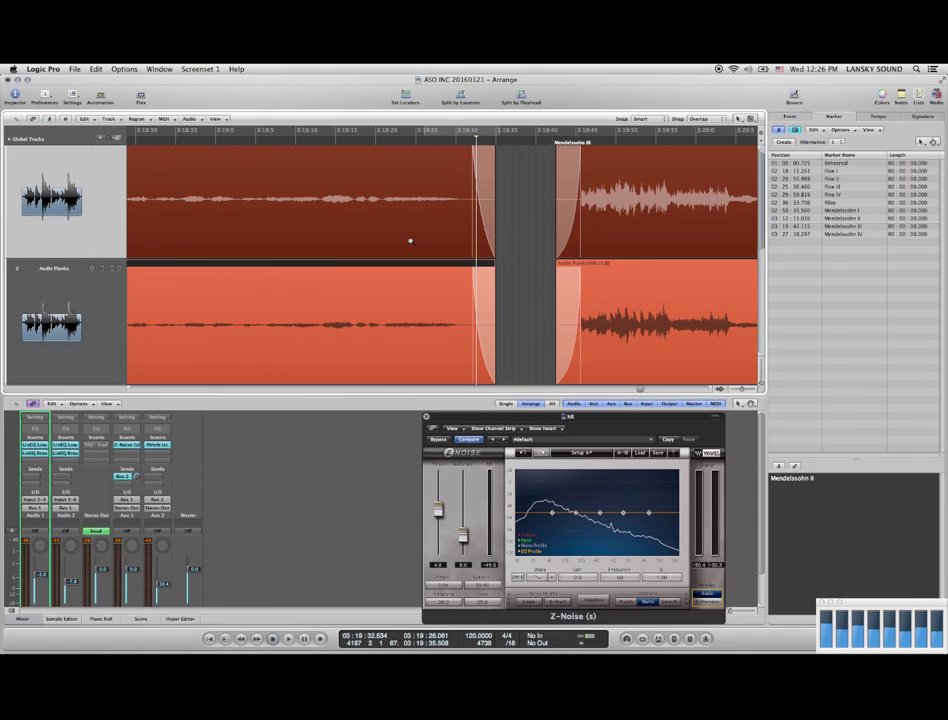
key(z)
scroll(405, 242, left, 15)
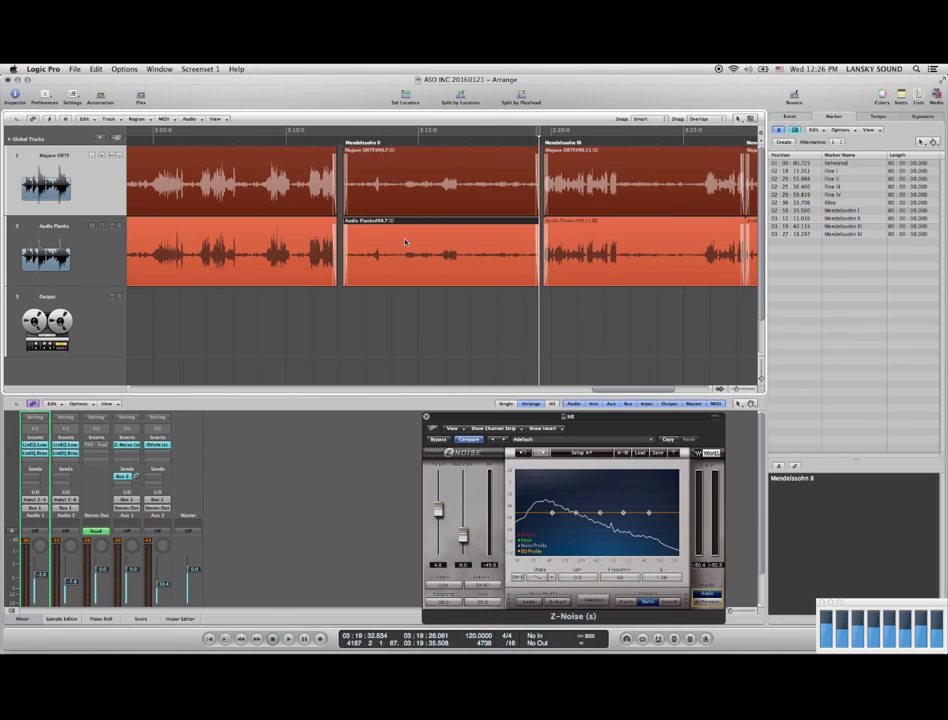
scroll(405, 242, left, 10)
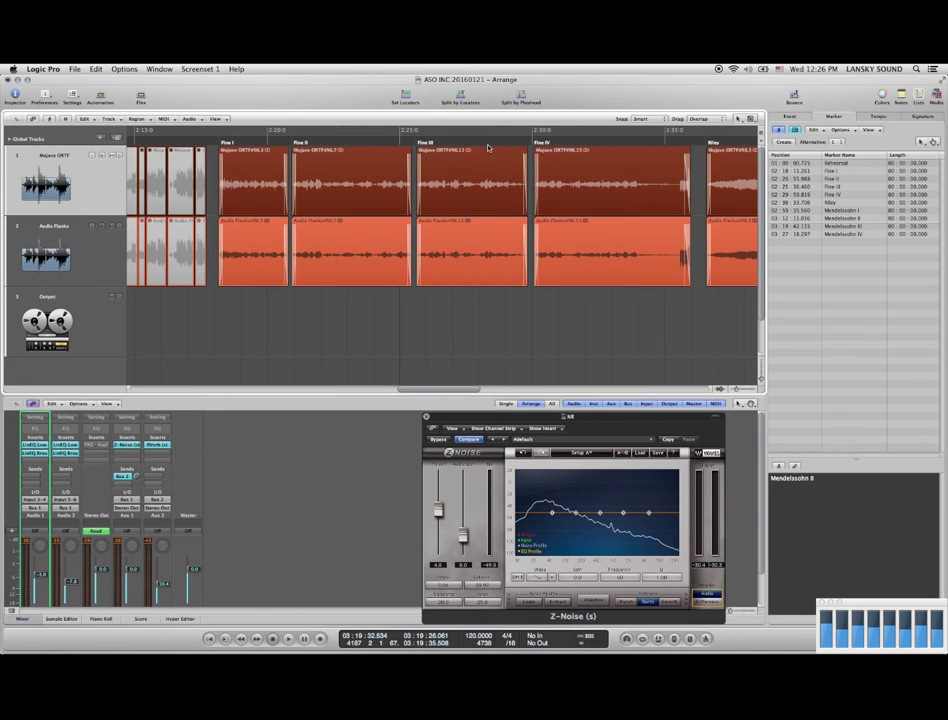
click(610, 131)
key(space)
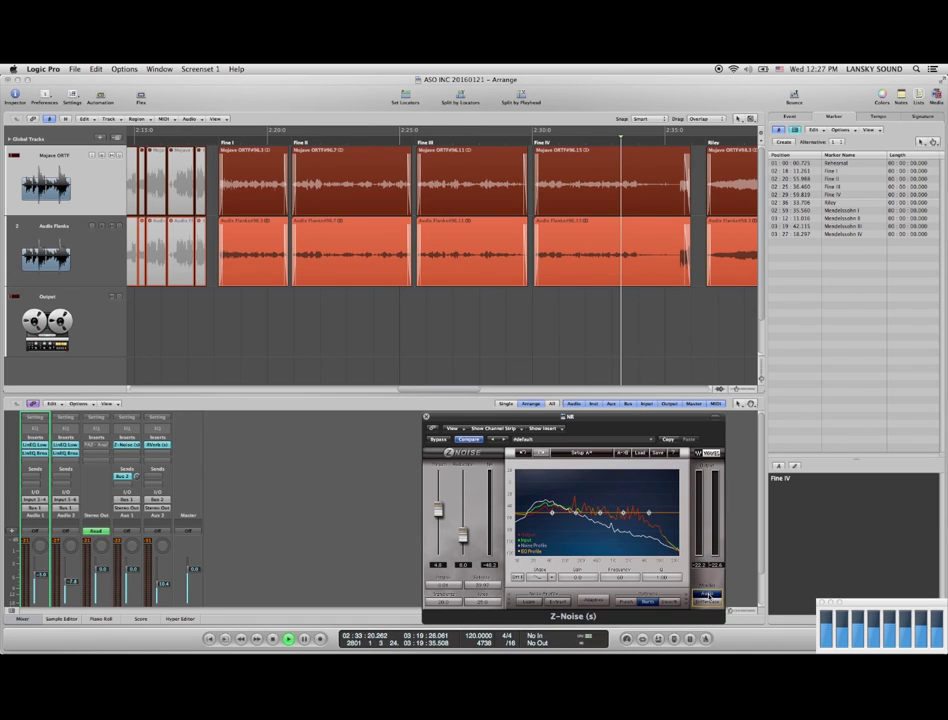
key(space)
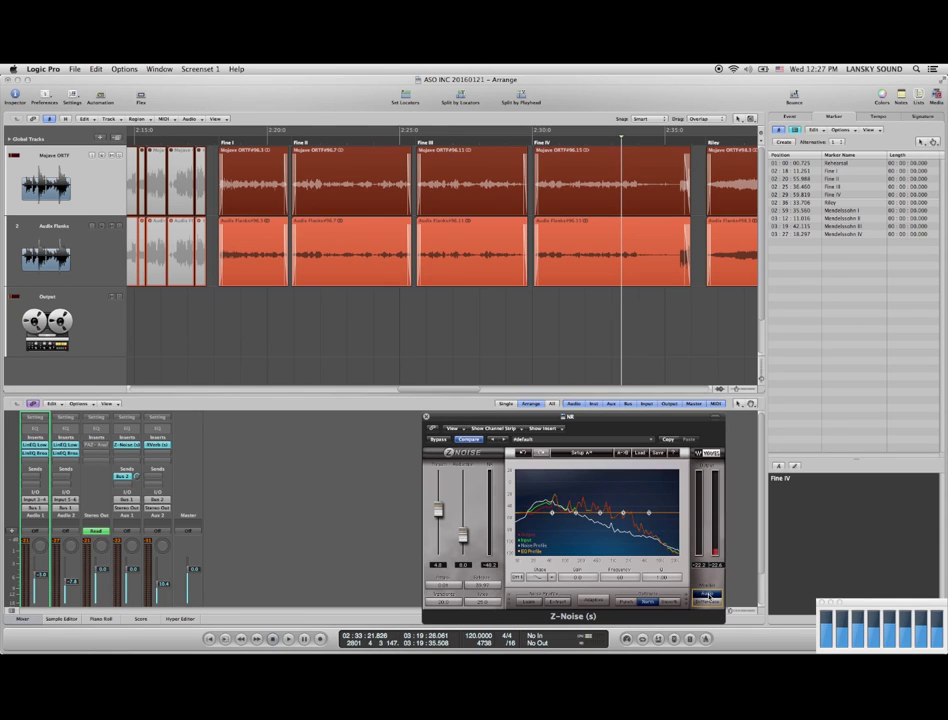
- Close the Z-Noise window and save the project
click(427, 417)
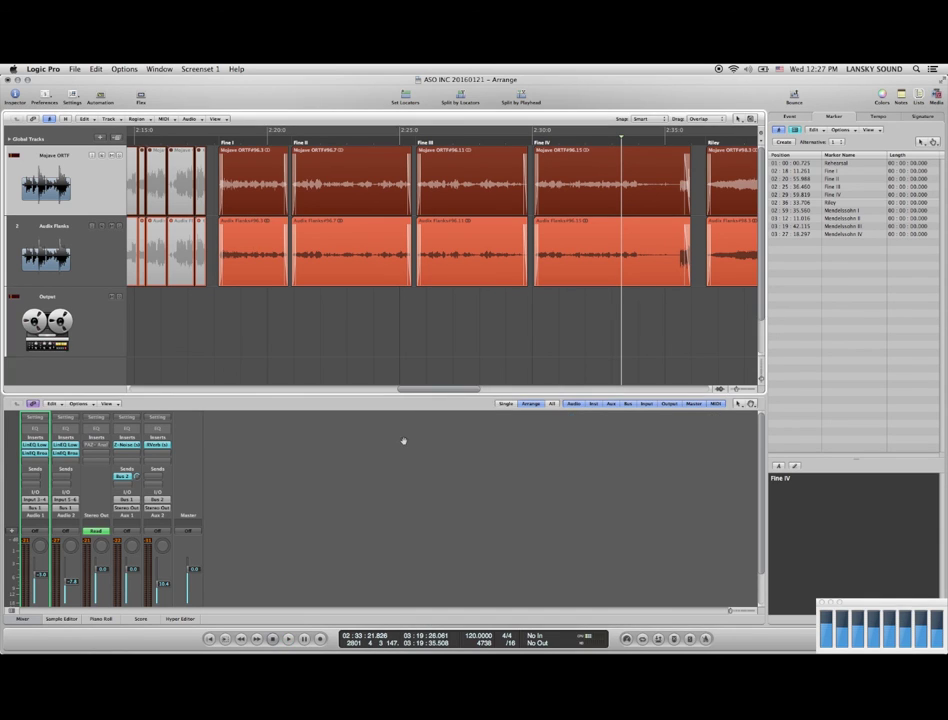
key(super+s)
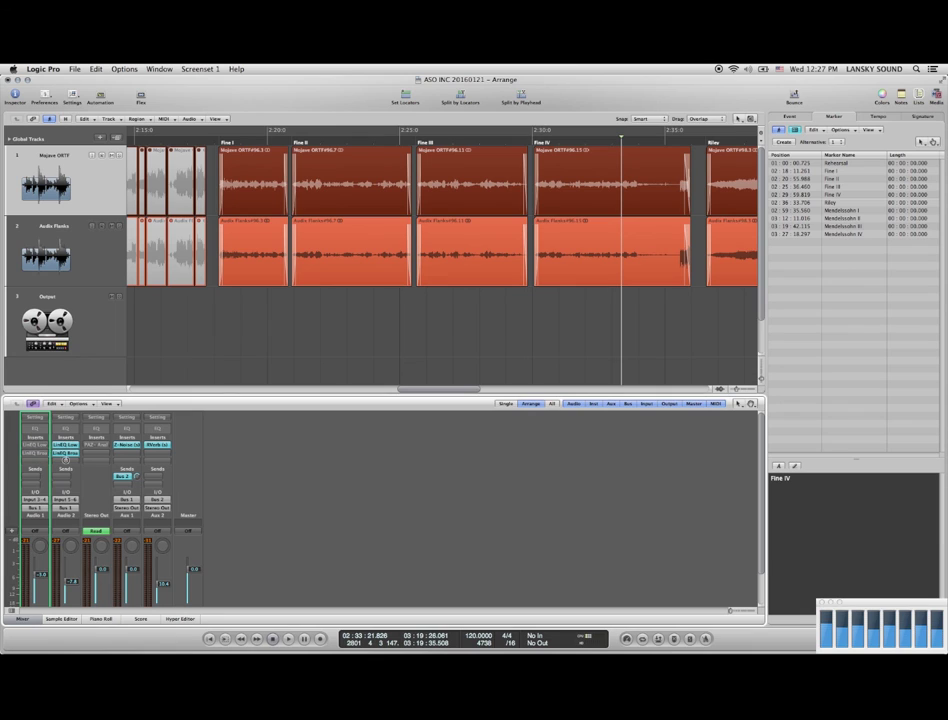
- Bypass the EQ, Z-Noise and RVerb inserts and the Bus 2 send, and play Fine IV unprocessed
alt+click(42, 453)
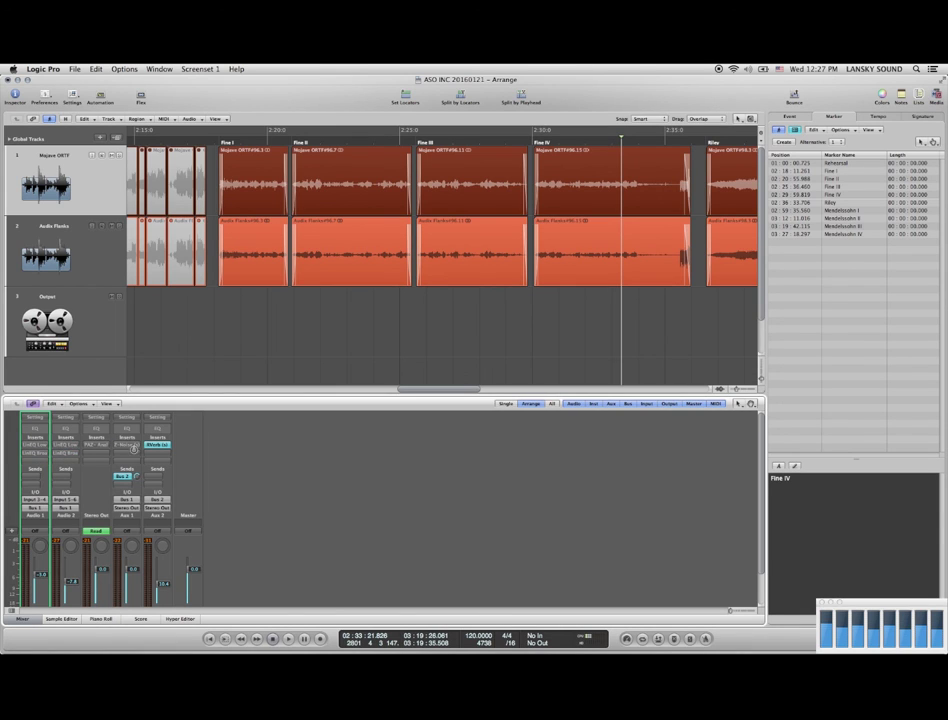
alt+click(125, 445)
alt+click(123, 477)
click(593, 141)
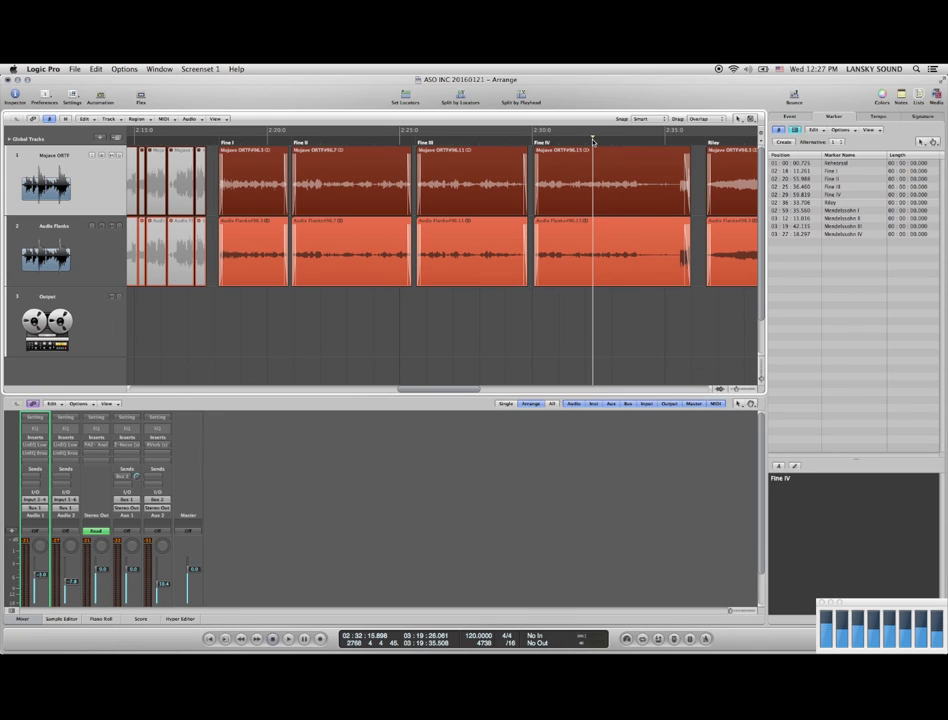
key(space)
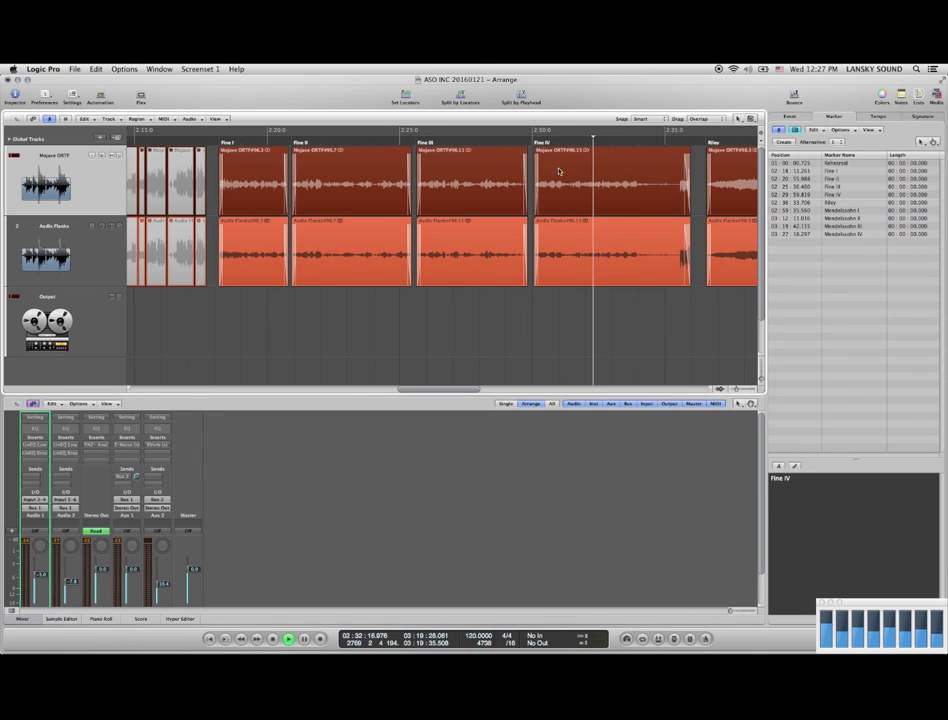
scroll(328, 467, down, 2)
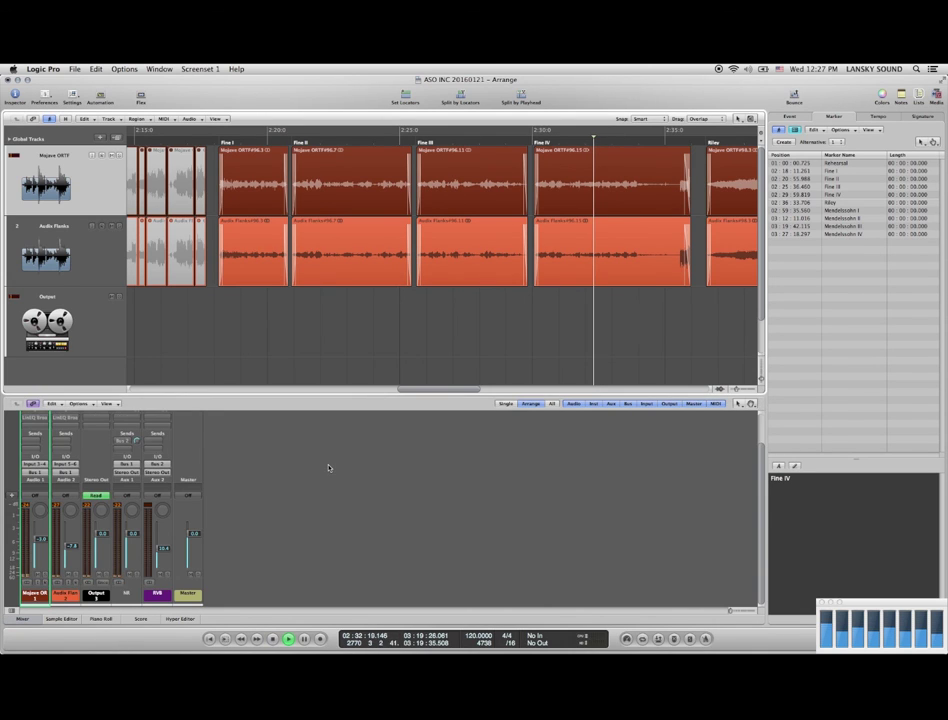
scroll(328, 467, up, 2)
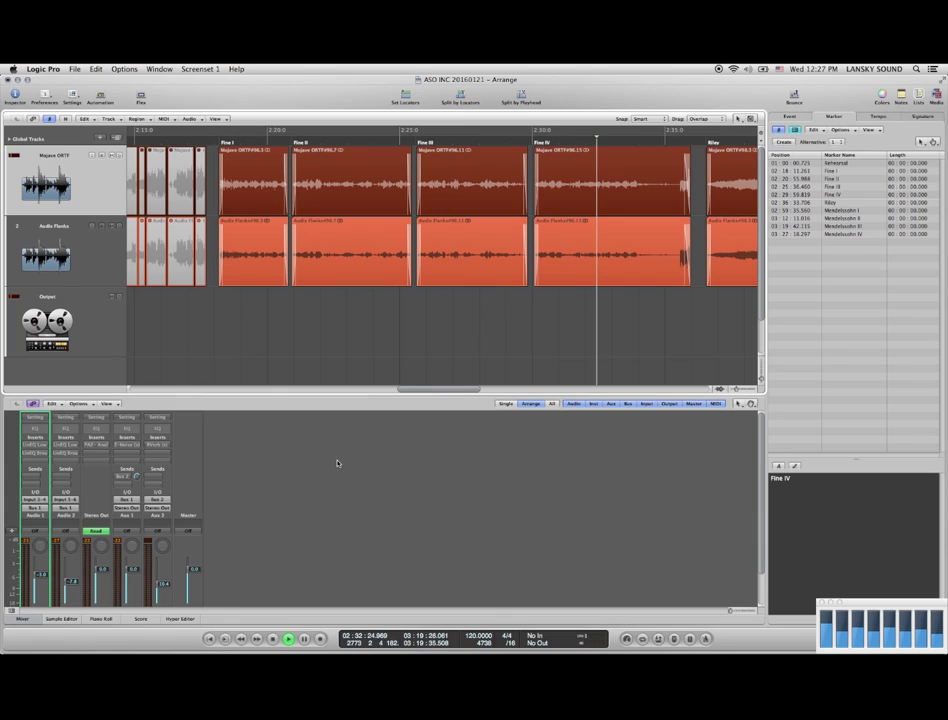
key(space)
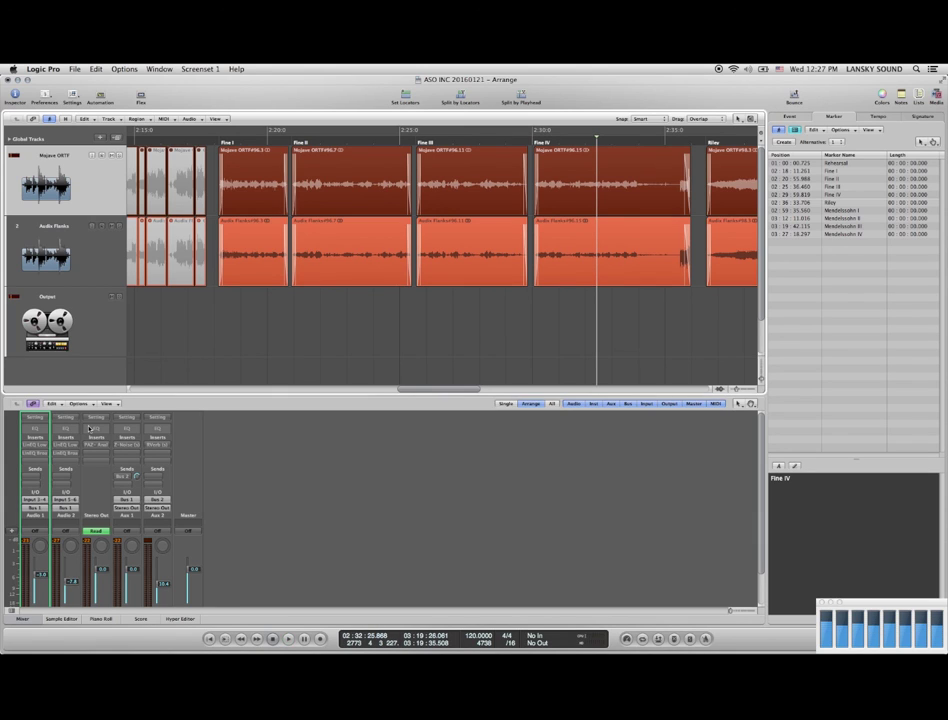
- Re-enable the EQ, Z-Noise and RVerb inserts and the Bus 2 send, and play Fine IV processed for comparison
click(40, 445)
click(197, 457)
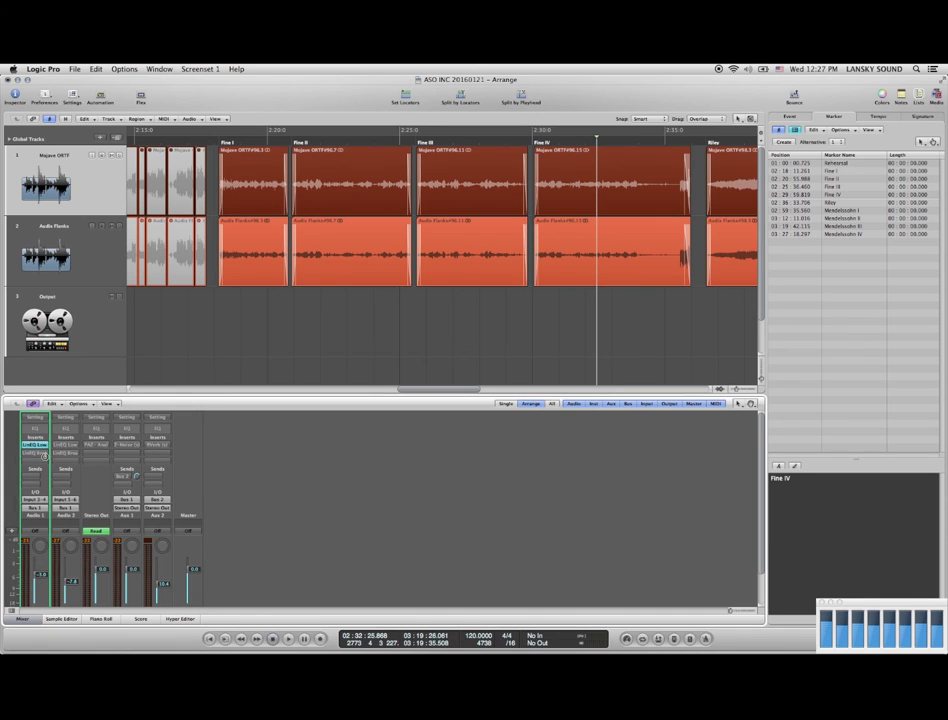
drag(65, 457, 66, 455)
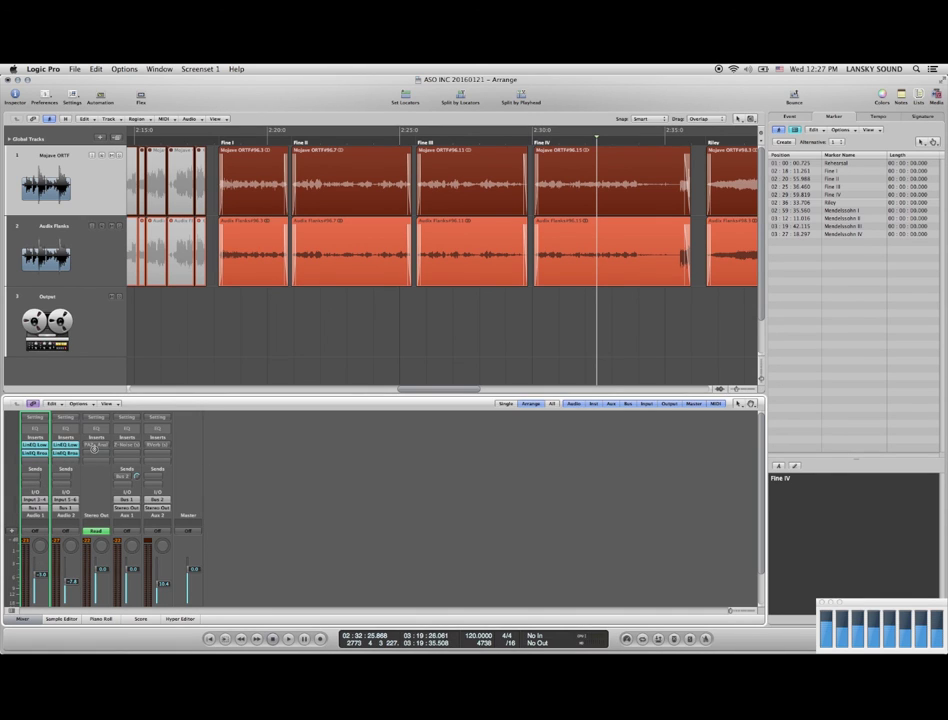
alt+click(125, 445)
alt+click(153, 445)
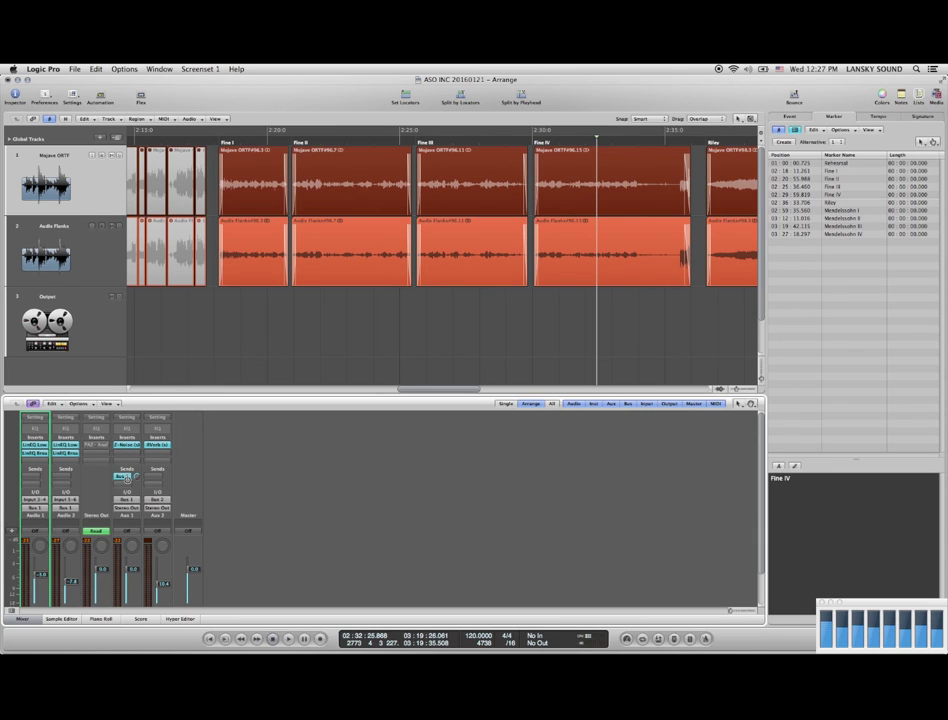
key(space)
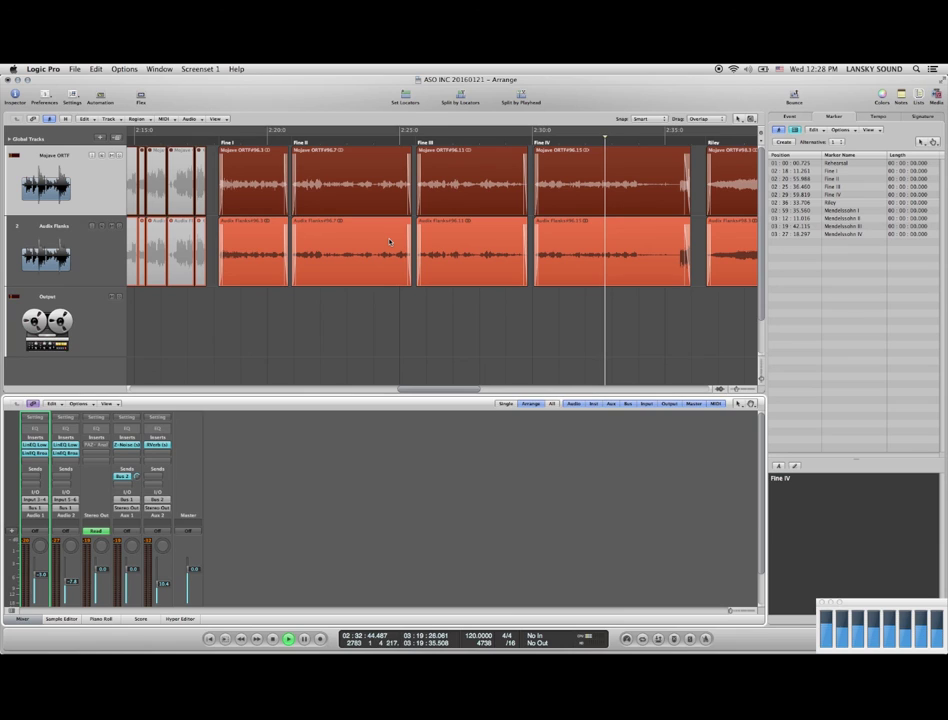
key(space)
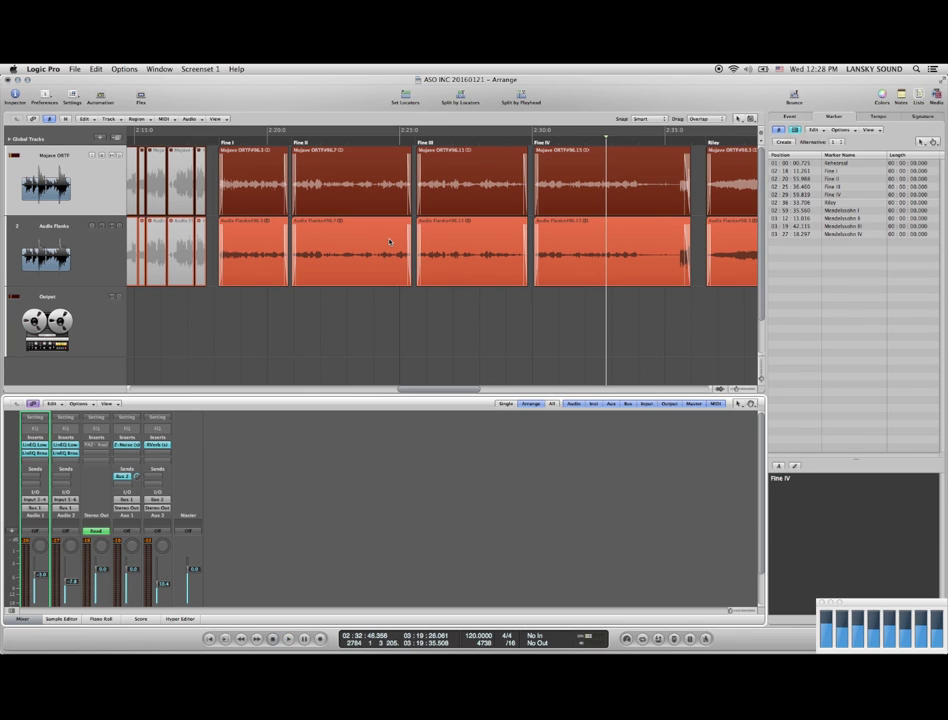
- Save the project and play the loud passage near the end of Mendelssohn IV to check the output peak level
key(super+s)
scroll(400, 250, right, 10)
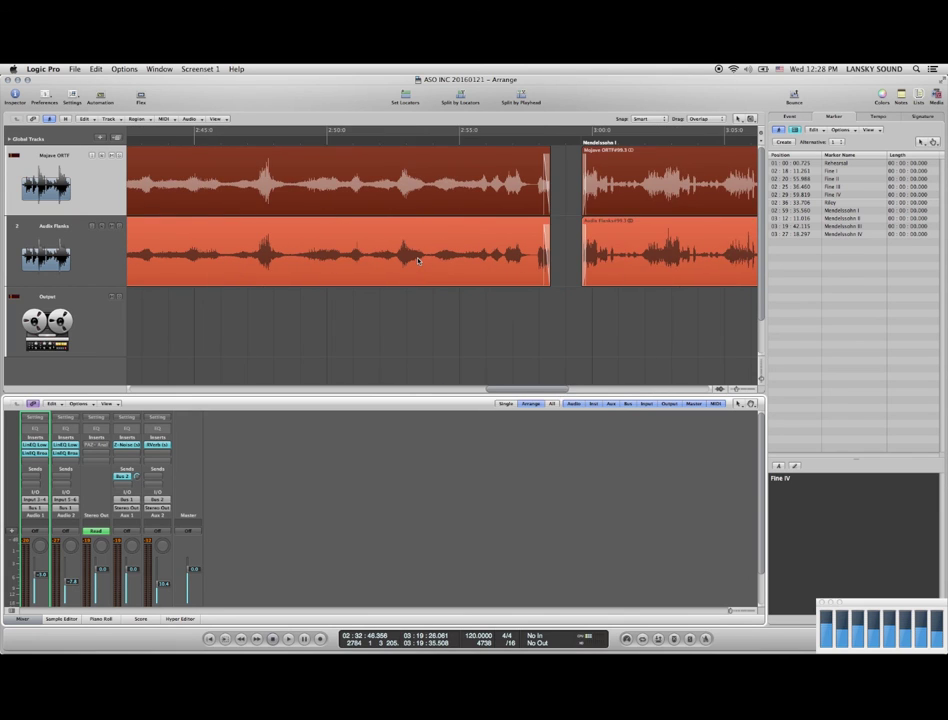
scroll(418, 260, right, 15)
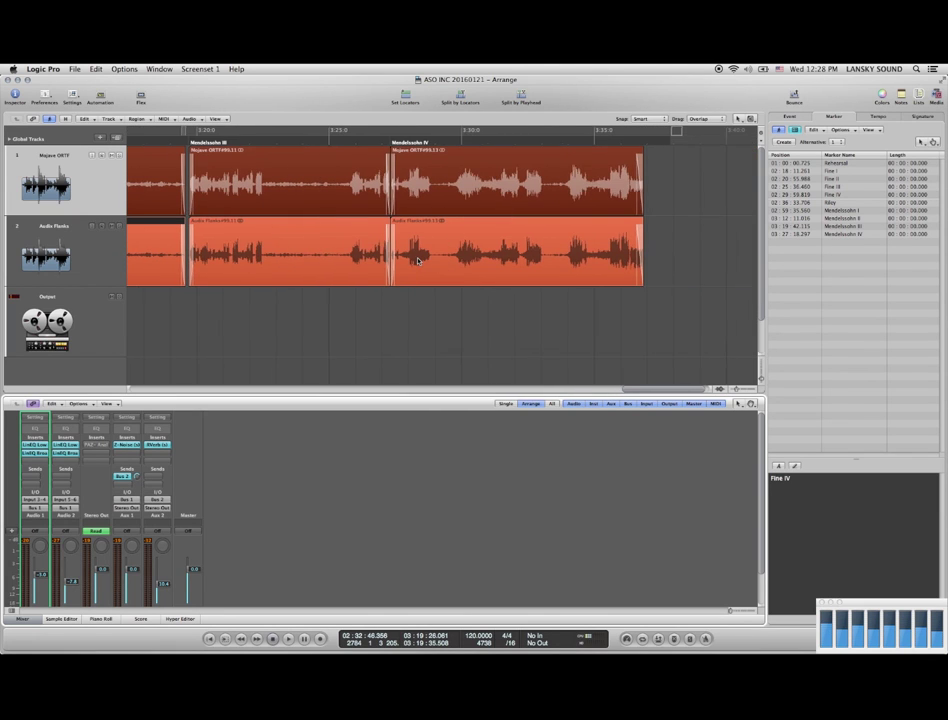
scroll(418, 260, right, 2)
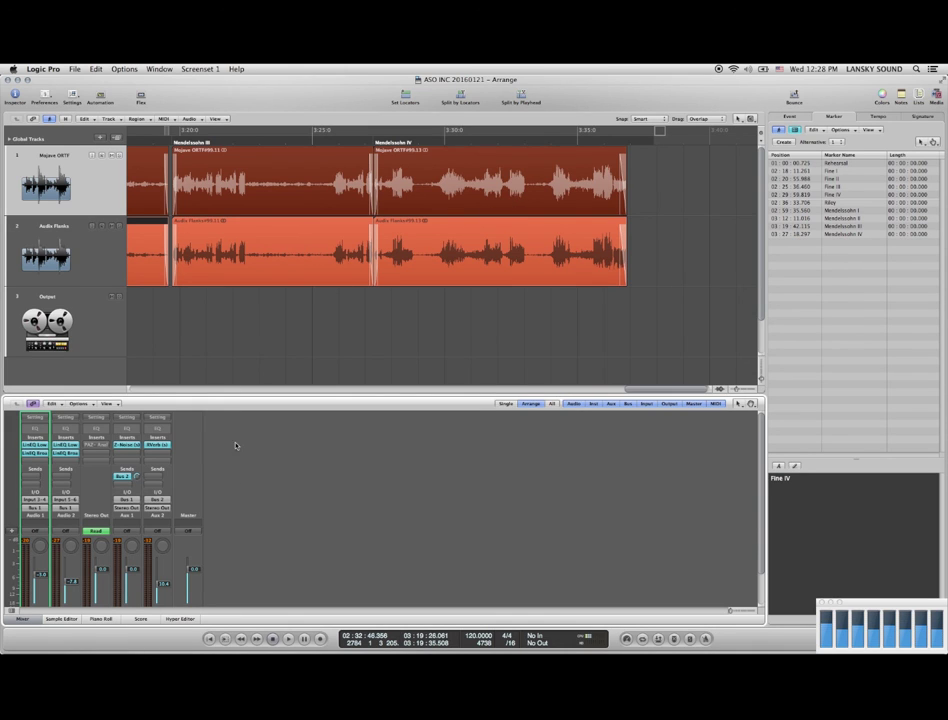
scroll(236, 446, down, 3)
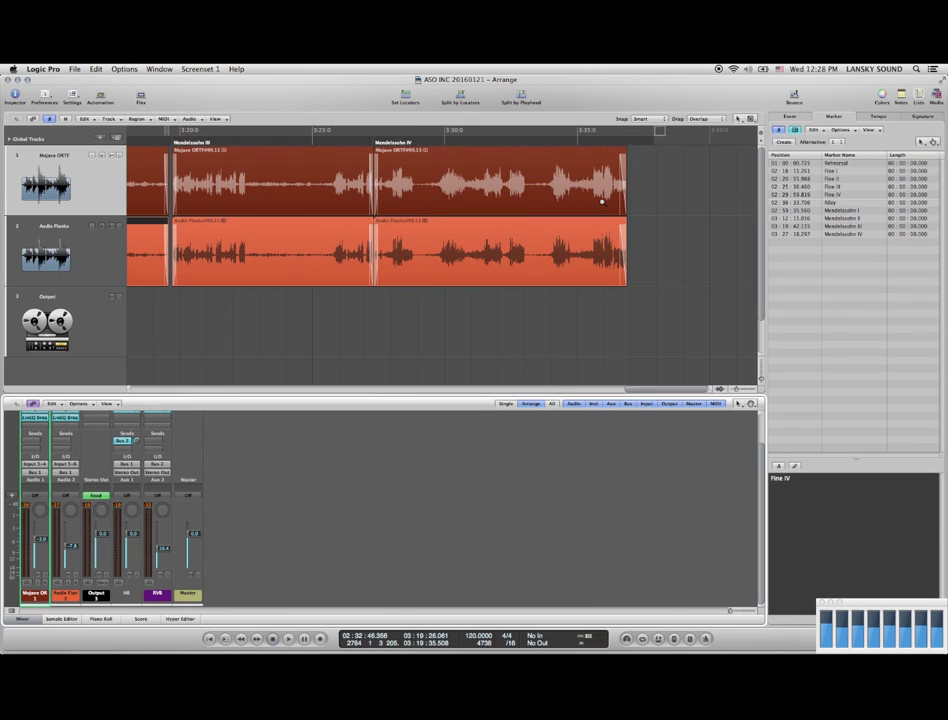
drag(580, 190, 640, 243)
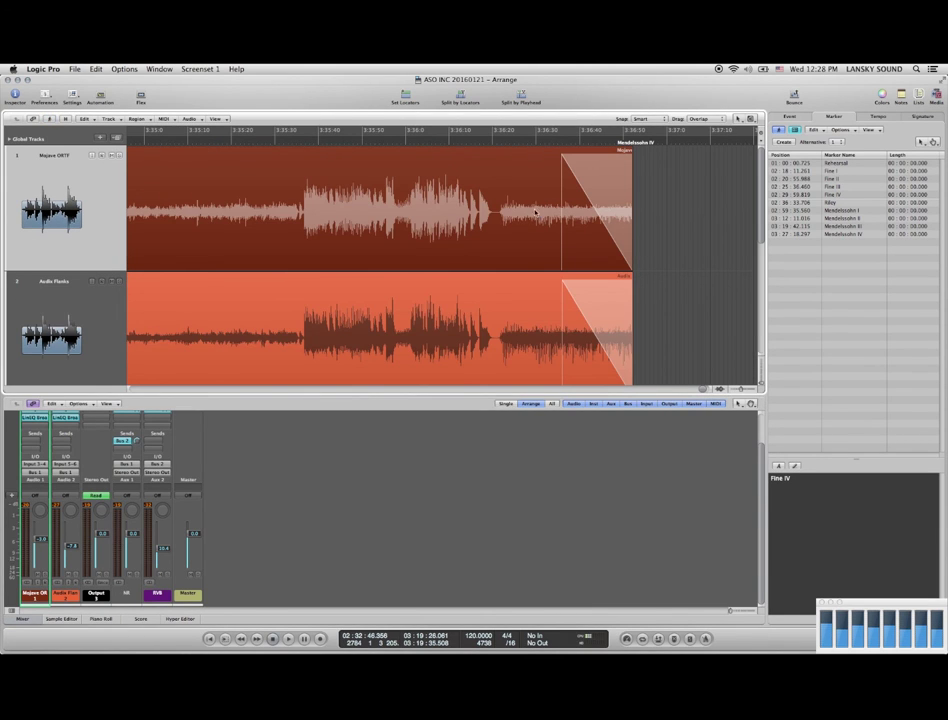
click(373, 142)
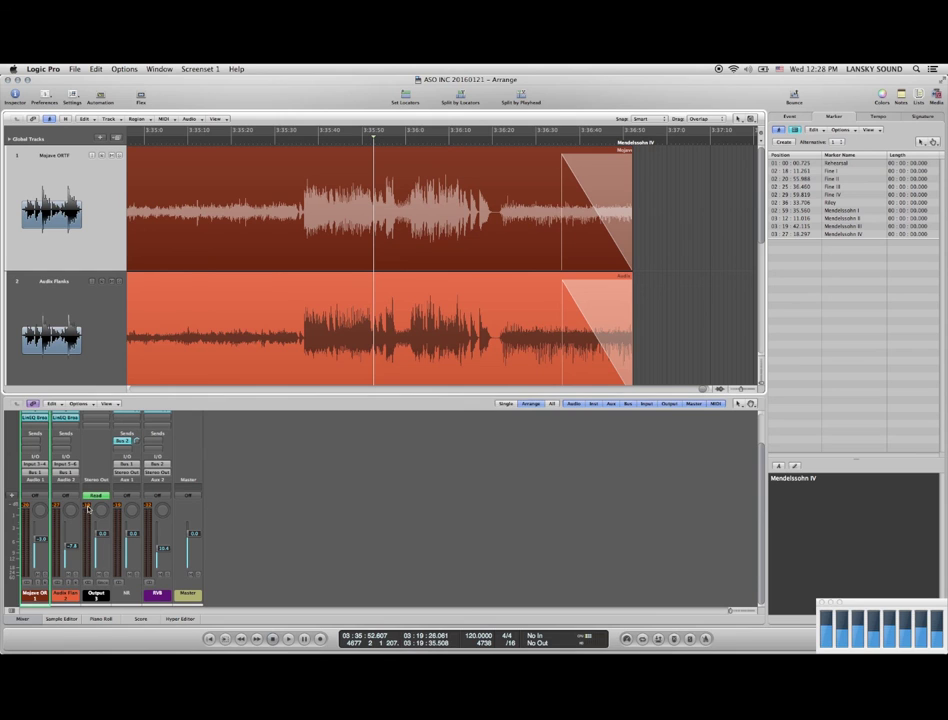
key(space)
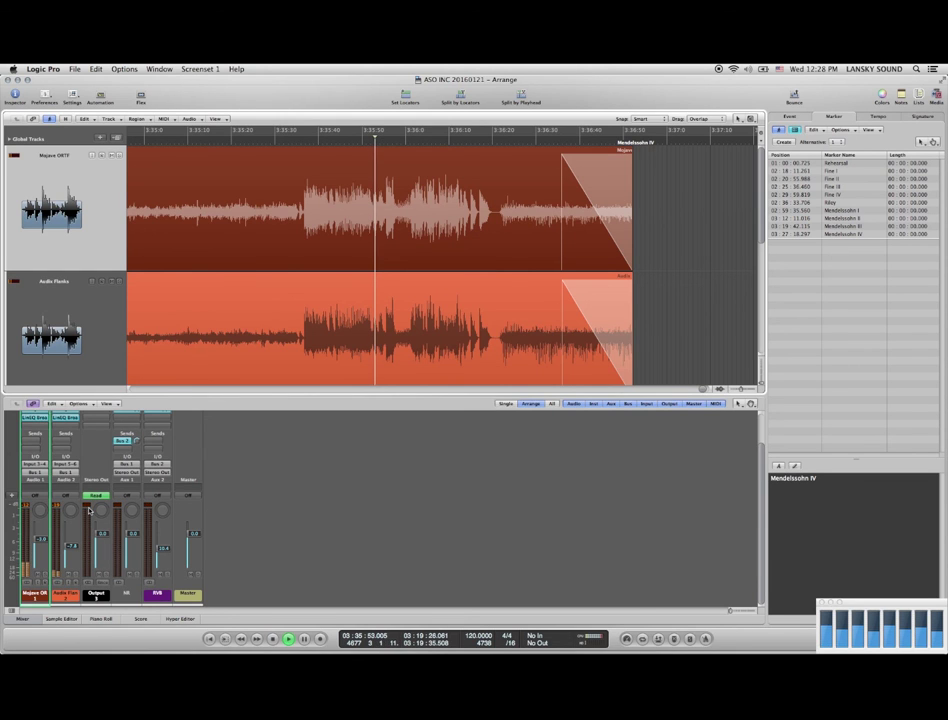
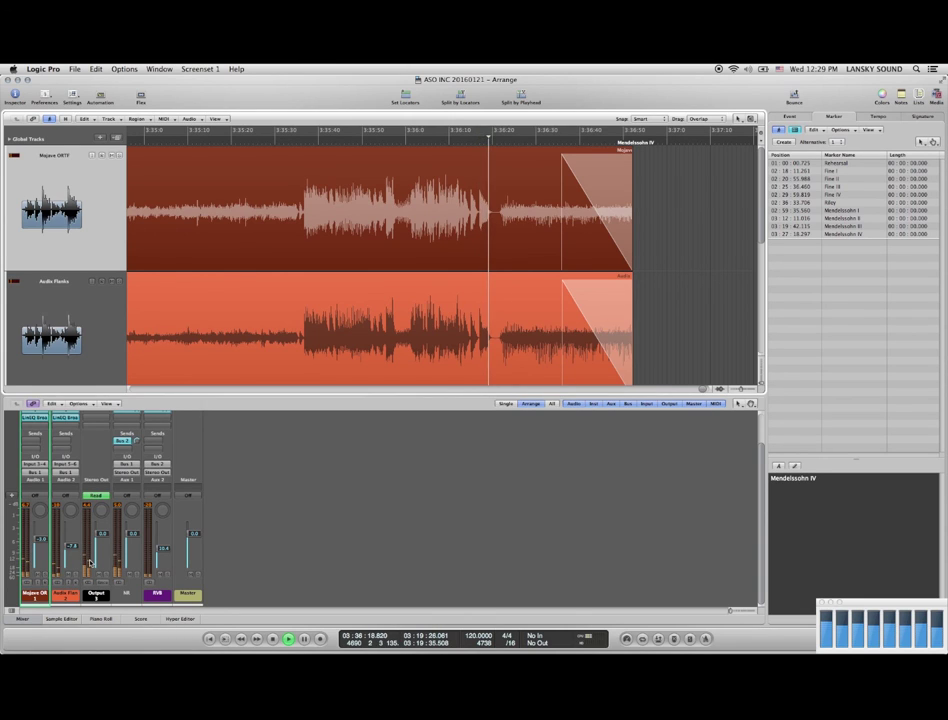
key(space)
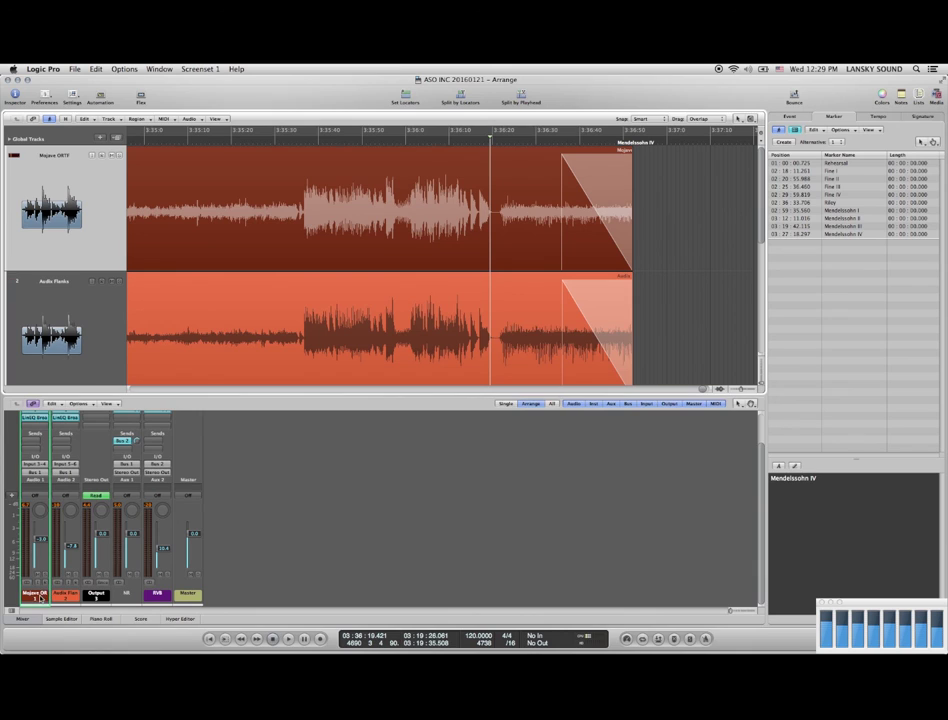
- Select both microphone channel strips, raise their faders together, and replay the loud ending of Mendelssohn IV to check the levels
shift+click(57, 596)
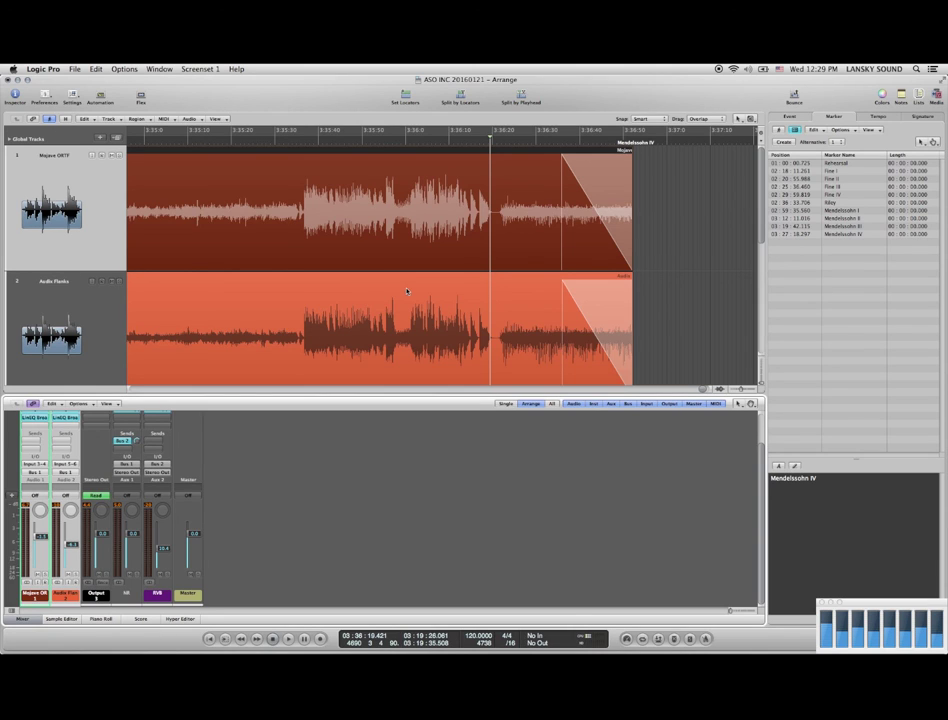
double_click(380, 143)
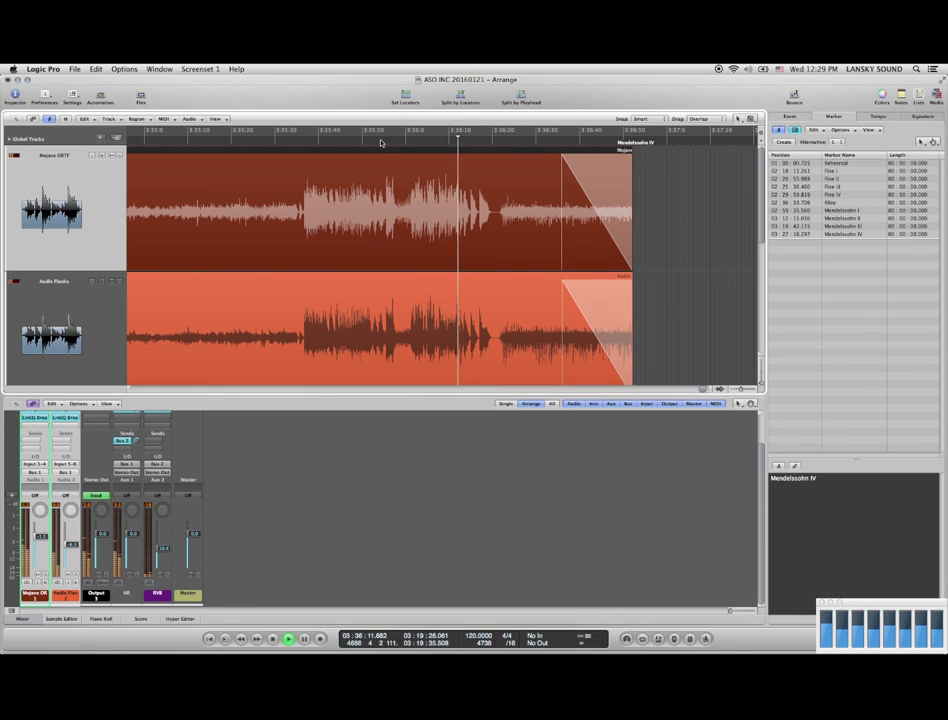
key(space)
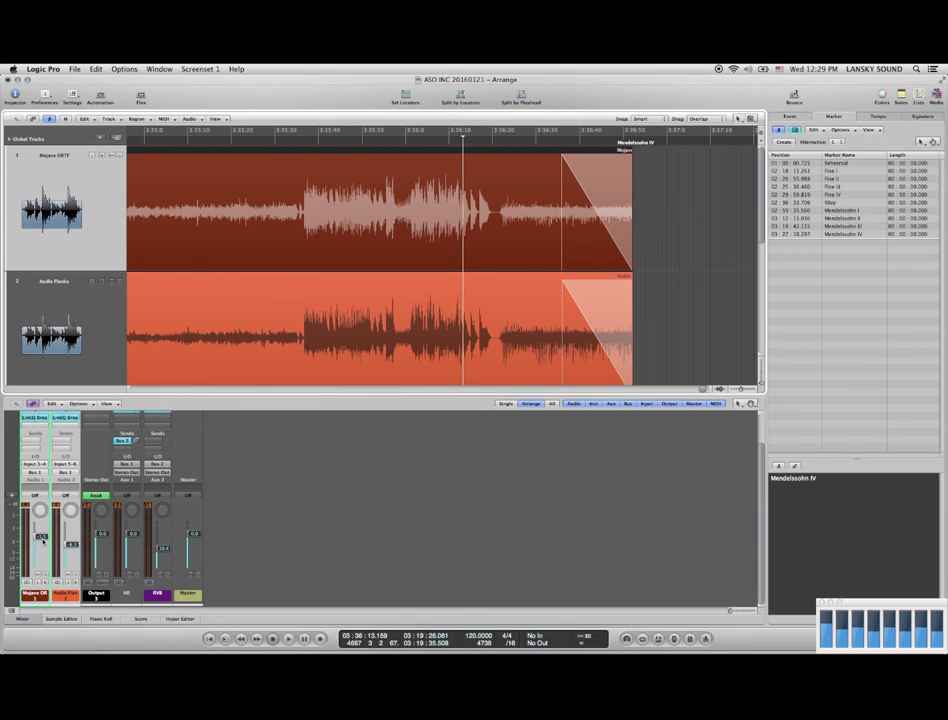
- Raise both microphone faders together until Mojave ORTF is at 0.0 dB, check the loud passage again, and save the project
alt+click(41, 540)
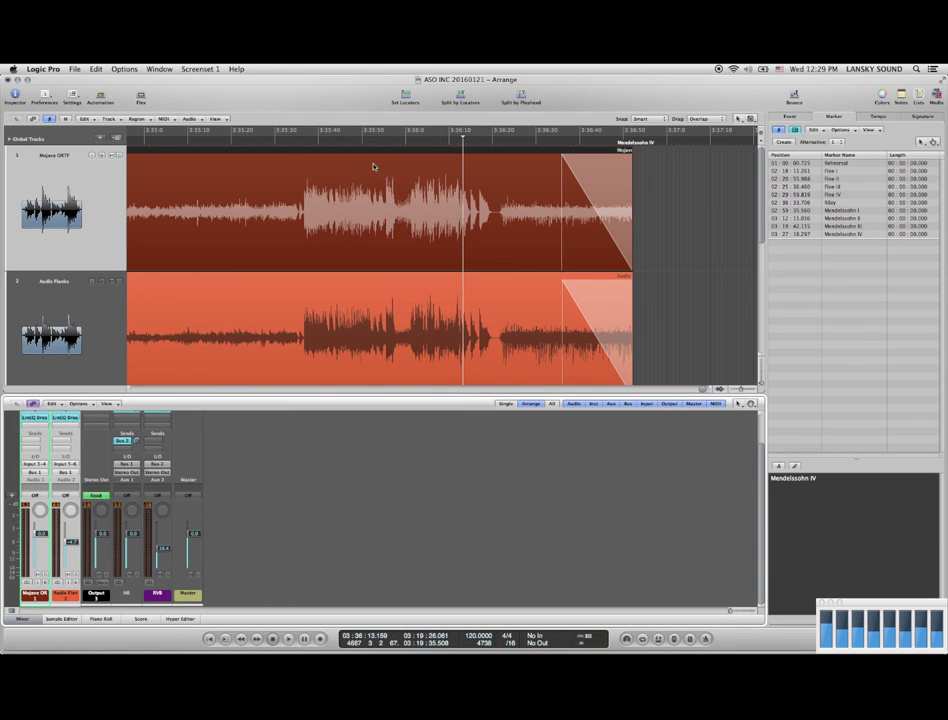
click(408, 146)
key(space)
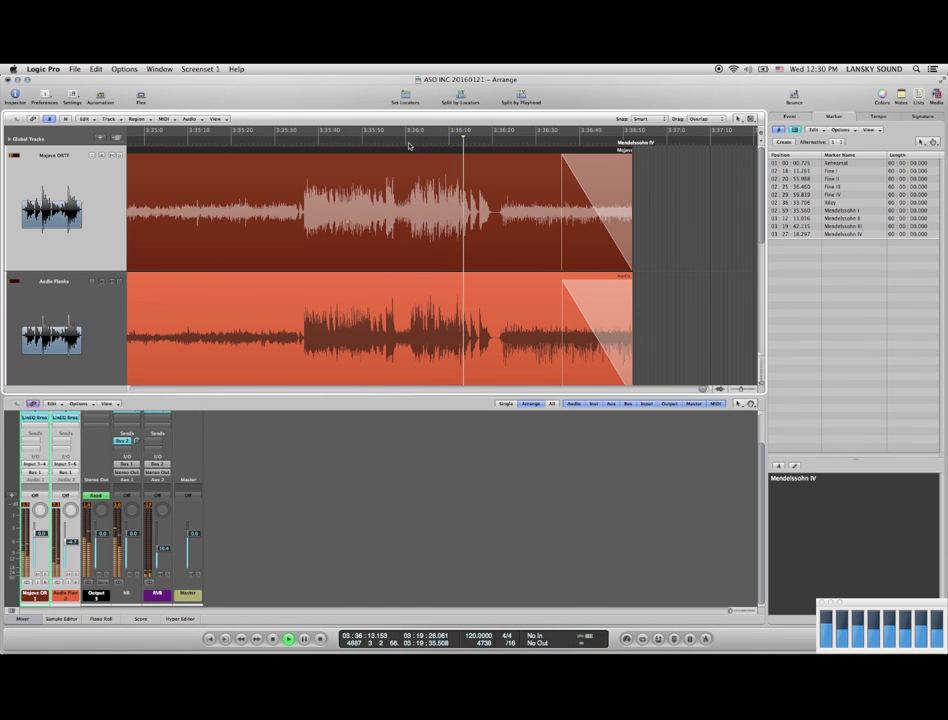
key(space)
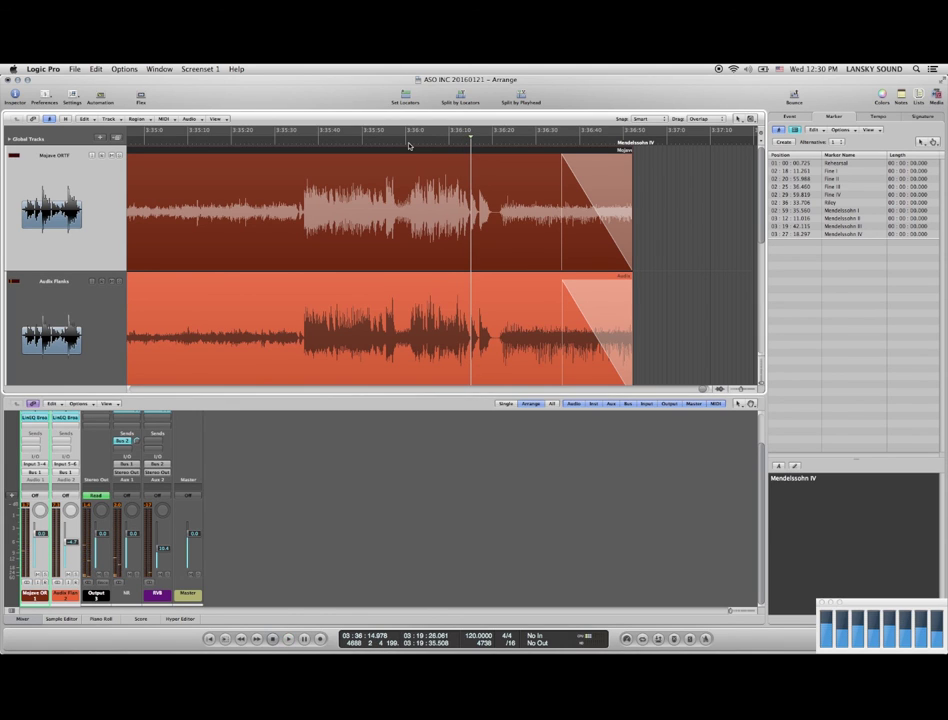
key(super+s)
- Move the PAZ analyzer on the Stereo Out channel down to the third insert slot
scroll(124, 513, up, 3)
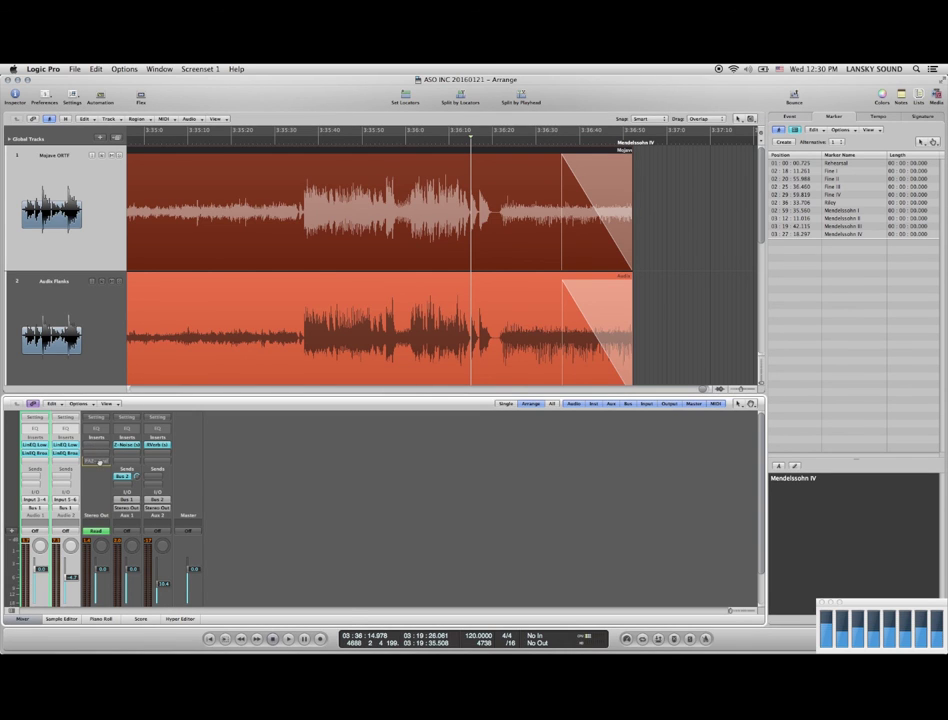
scroll(98, 450, down, 1)
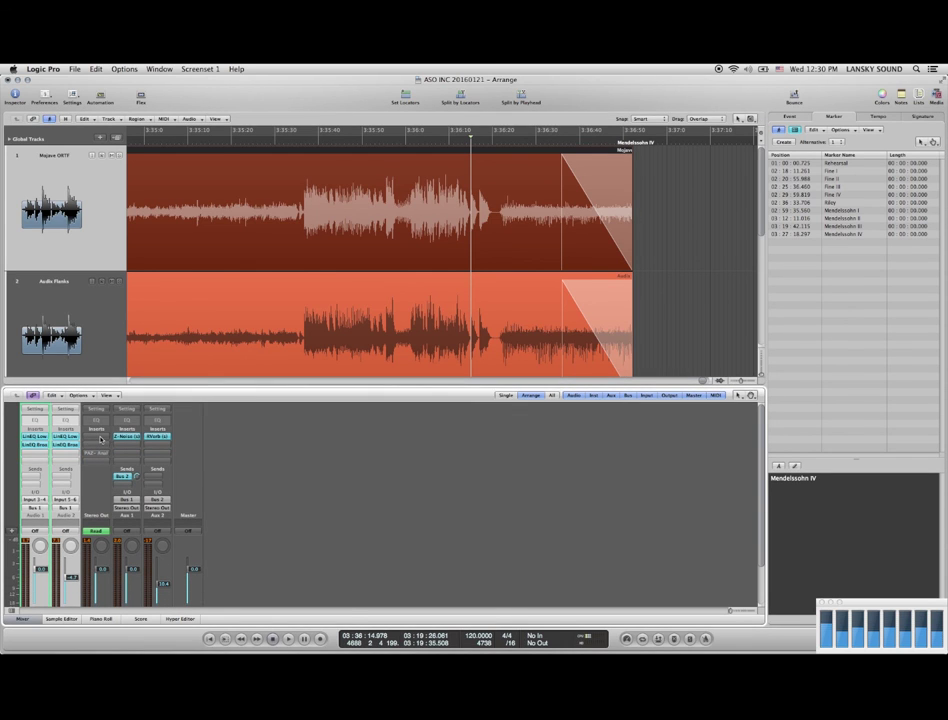
- Insert the Waves RCompressor plug-in in the second insert slot of the Stereo Out channel and move its window clear of the tracks
click(100, 446)
click(100, 446)
click(98, 448)
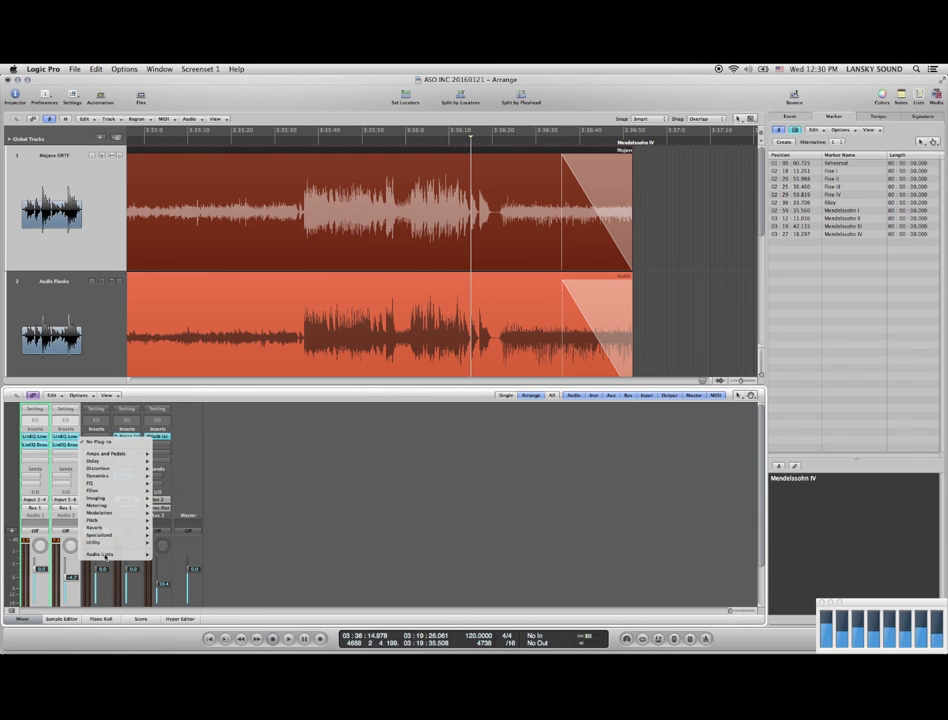
mouse_move(130, 554)
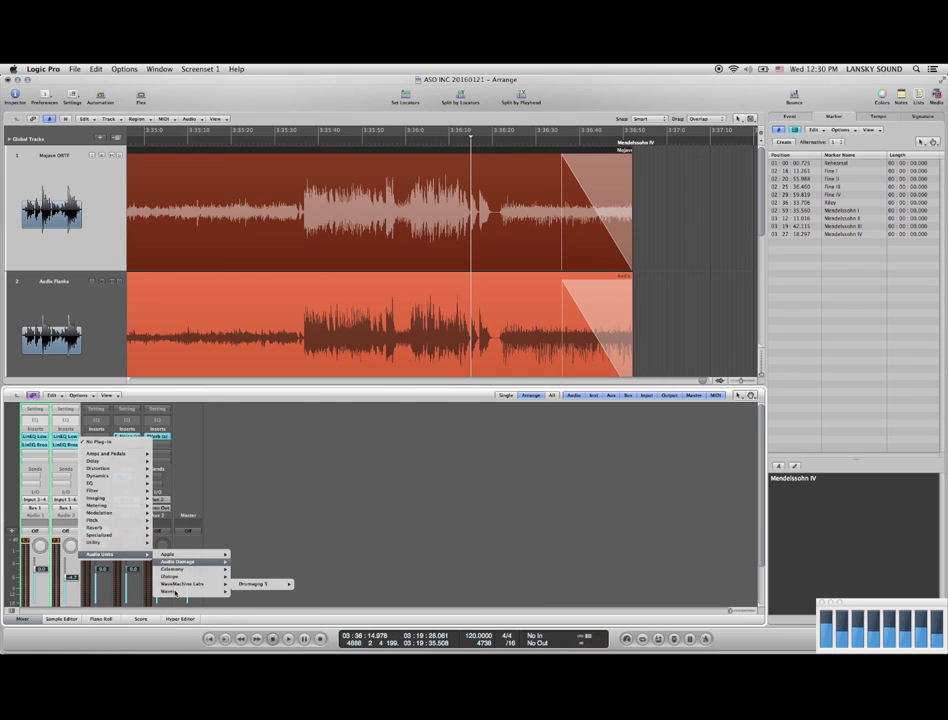
mouse_move(195, 591)
scroll(250, 600, down, 10)
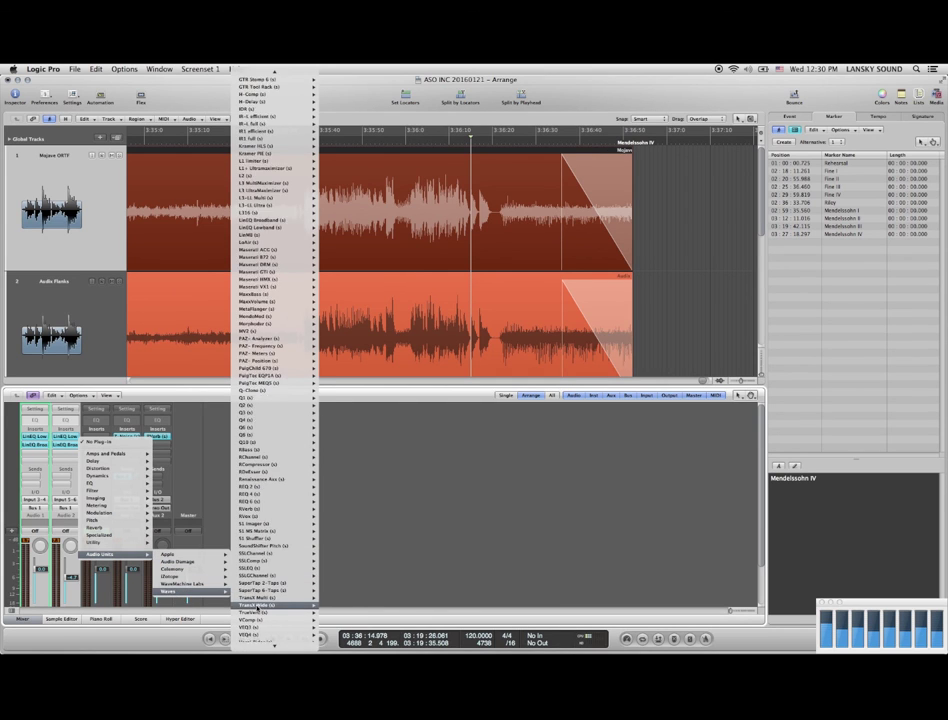
mouse_move(258, 607)
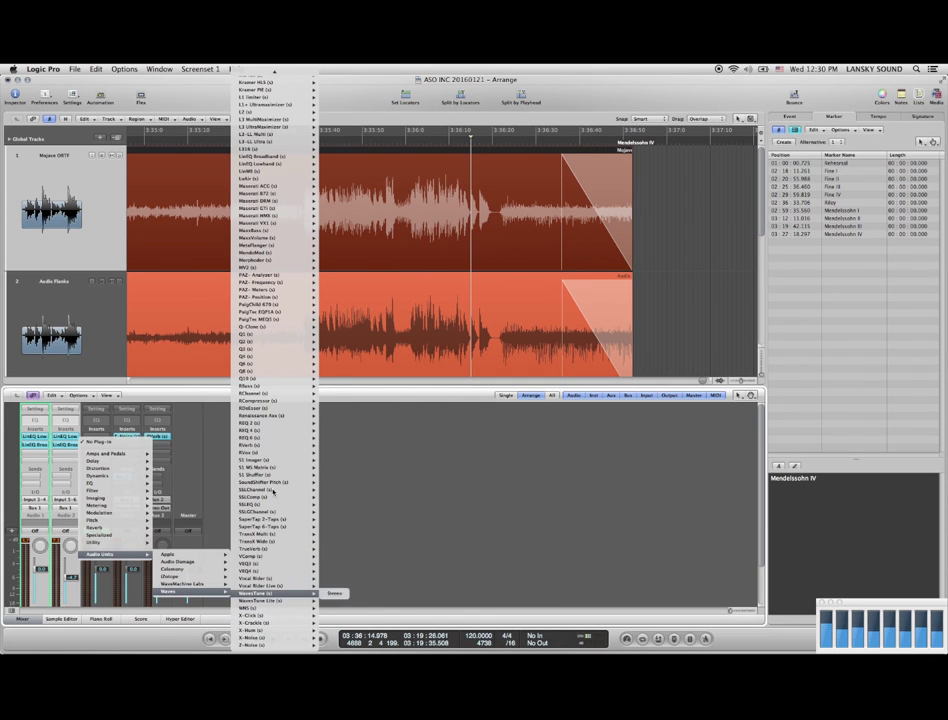
mouse_move(264, 453)
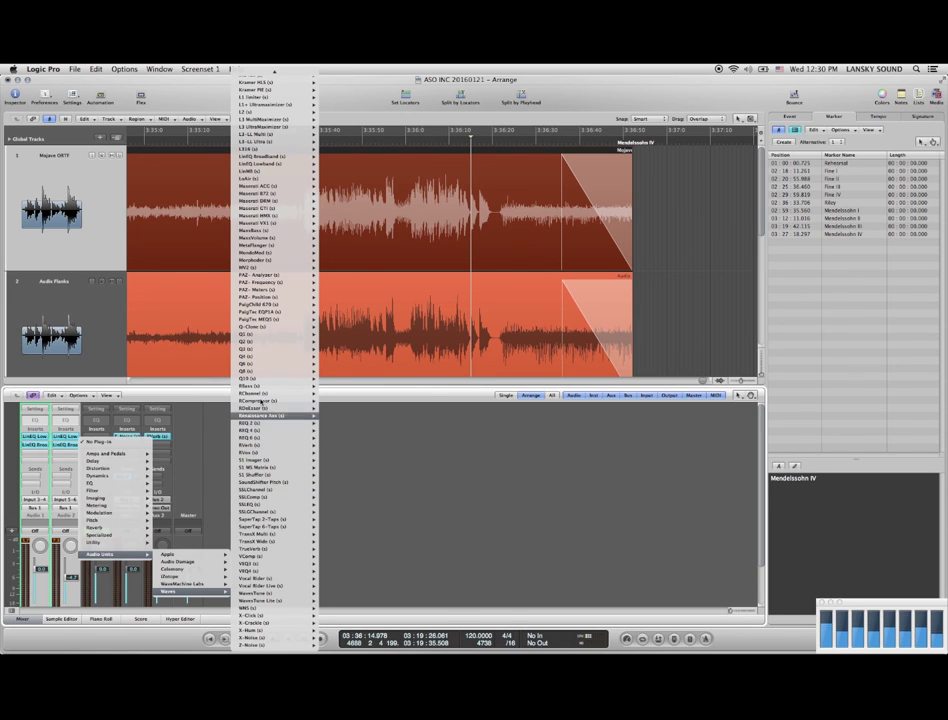
click(258, 400)
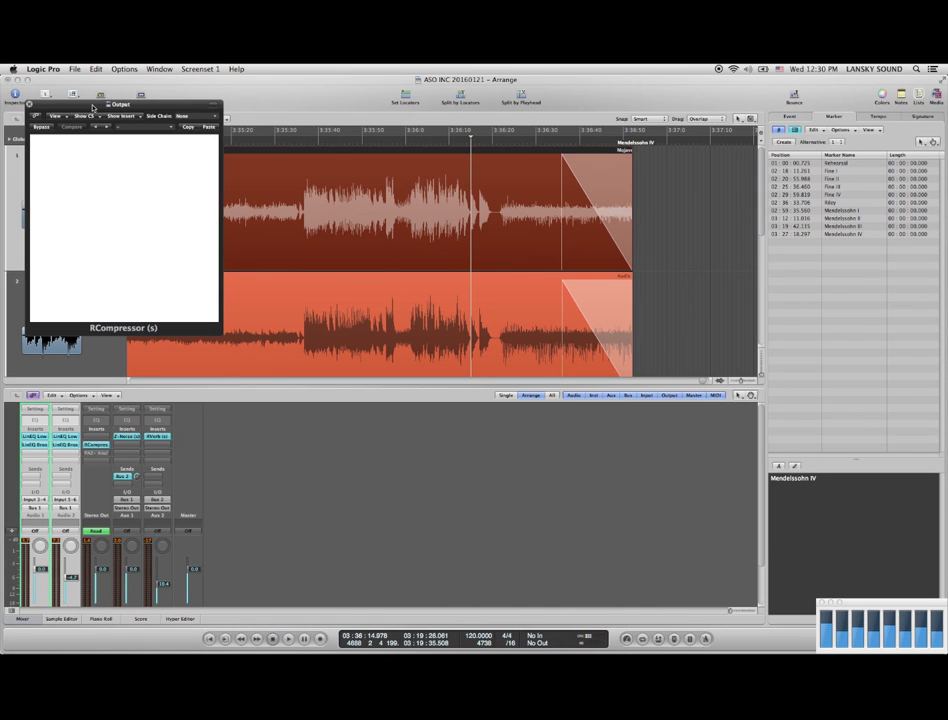
drag(92, 107, 528, 410)
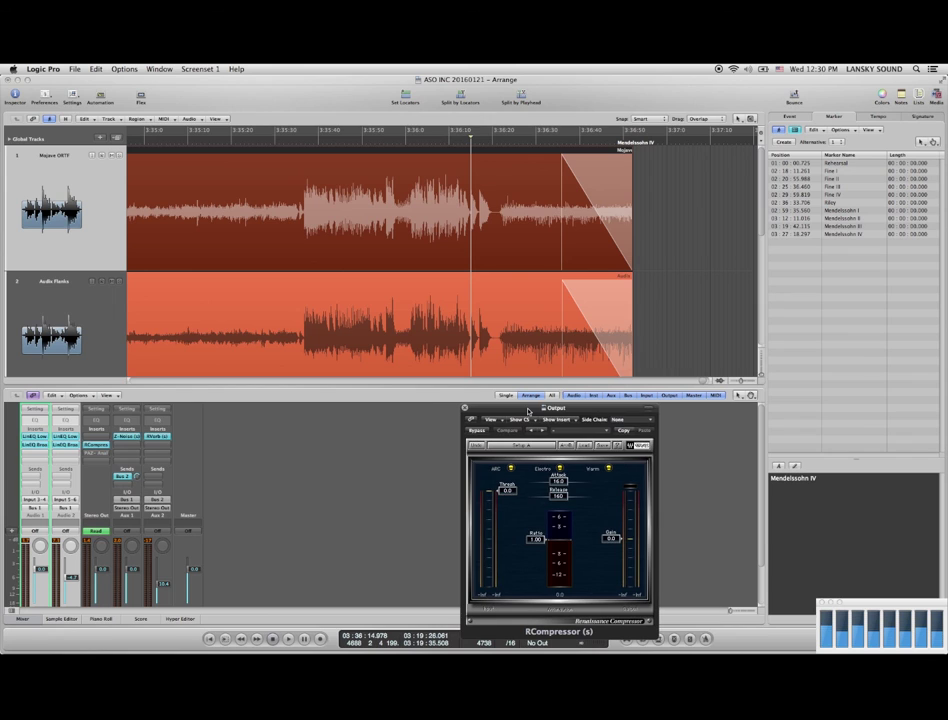
- Set the RCompressor gain to 2.0 and play the loud passage near the end of Mendelssohn IV to check the output
scroll(237, 508, down, 3)
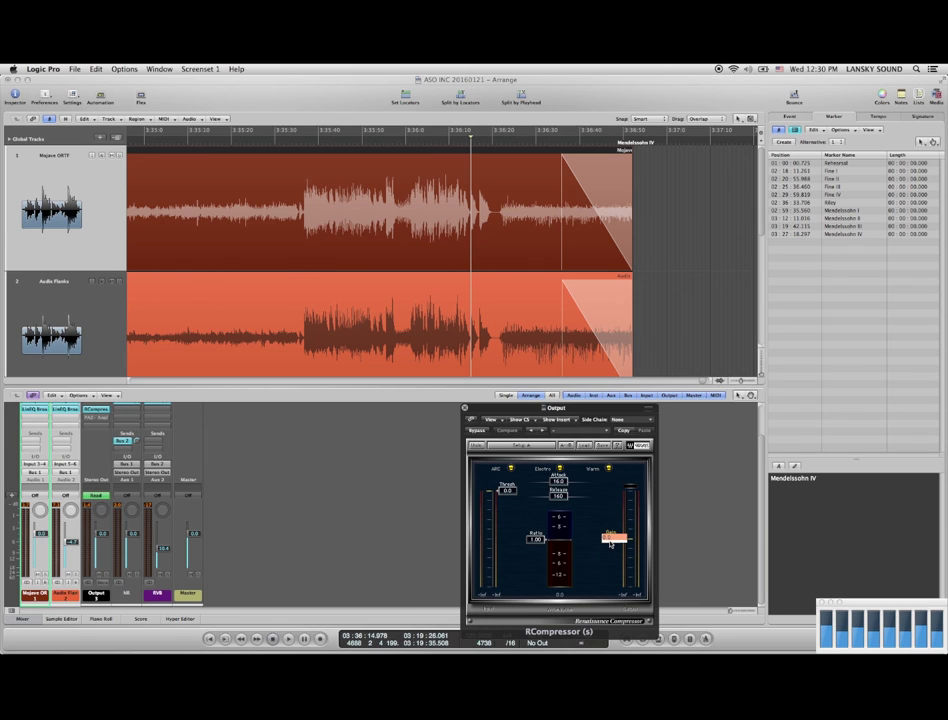
drag(610, 538, 610, 520)
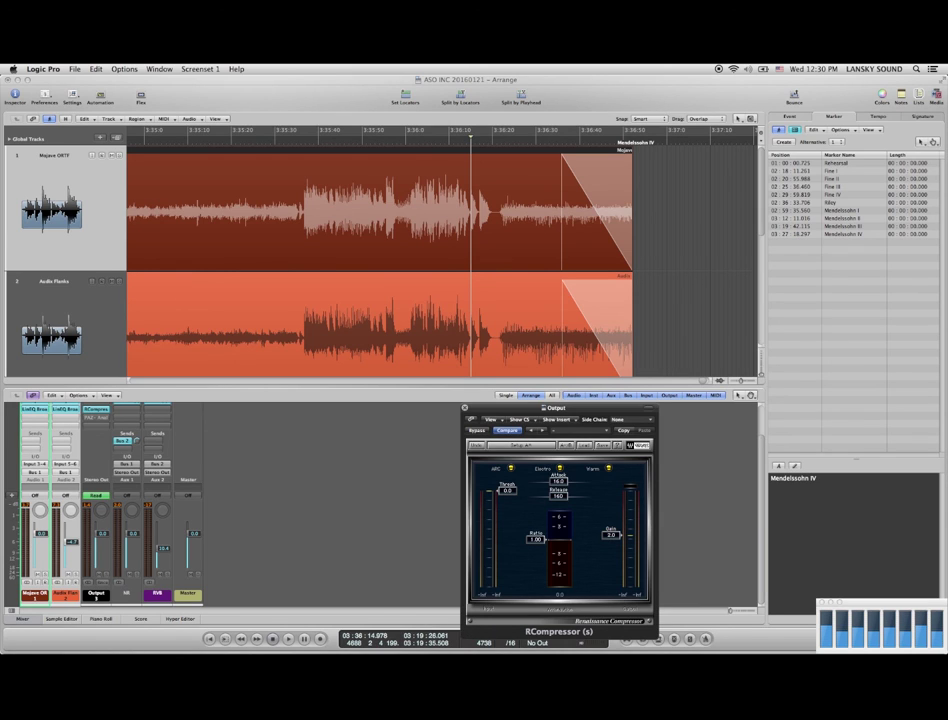
click(409, 145)
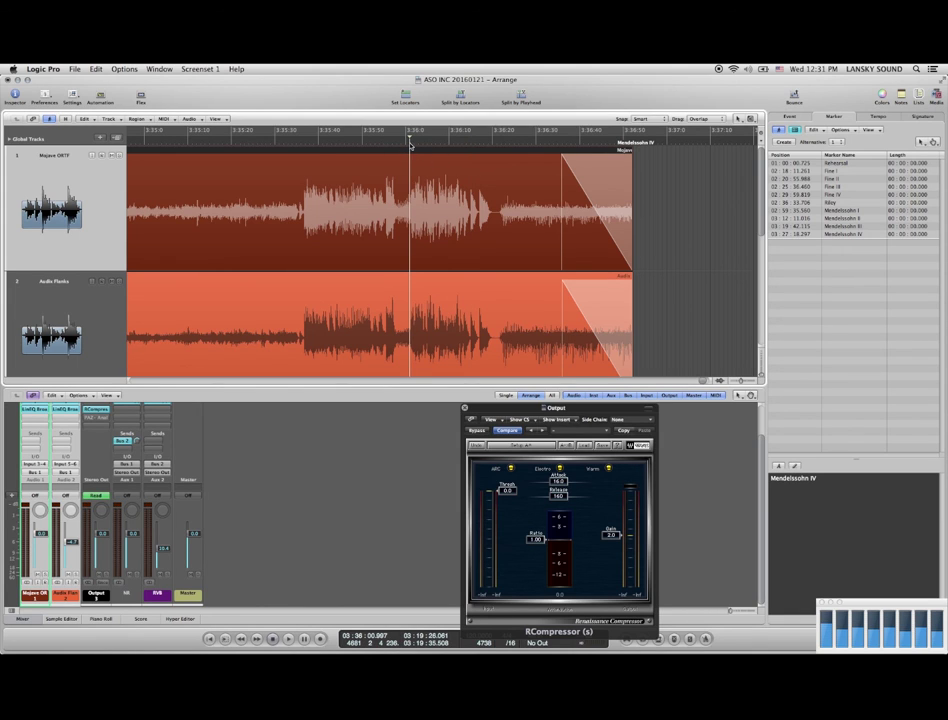
key(space)
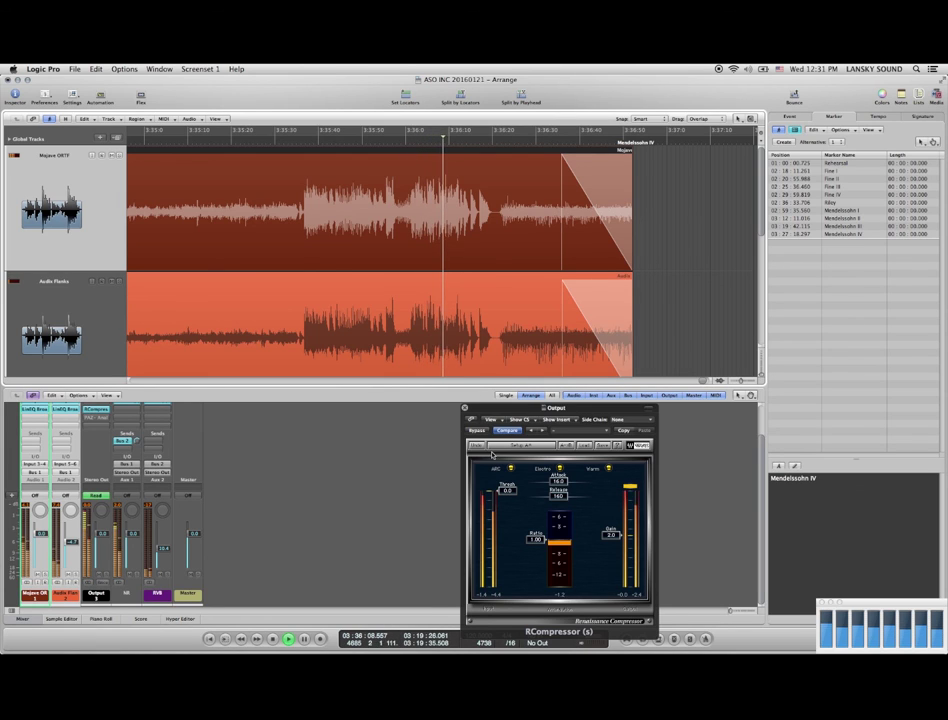
key(space)
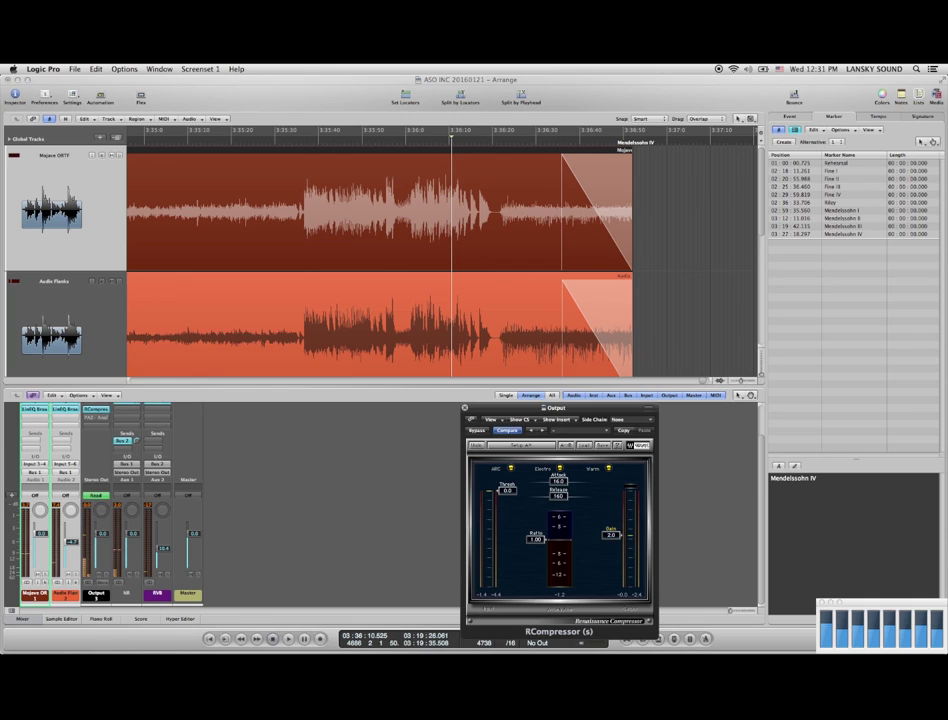
- Check the loud ending with RCompressor gain at 1.0, set the gain to 1.2, and replay the same passage
double_click(405, 142)
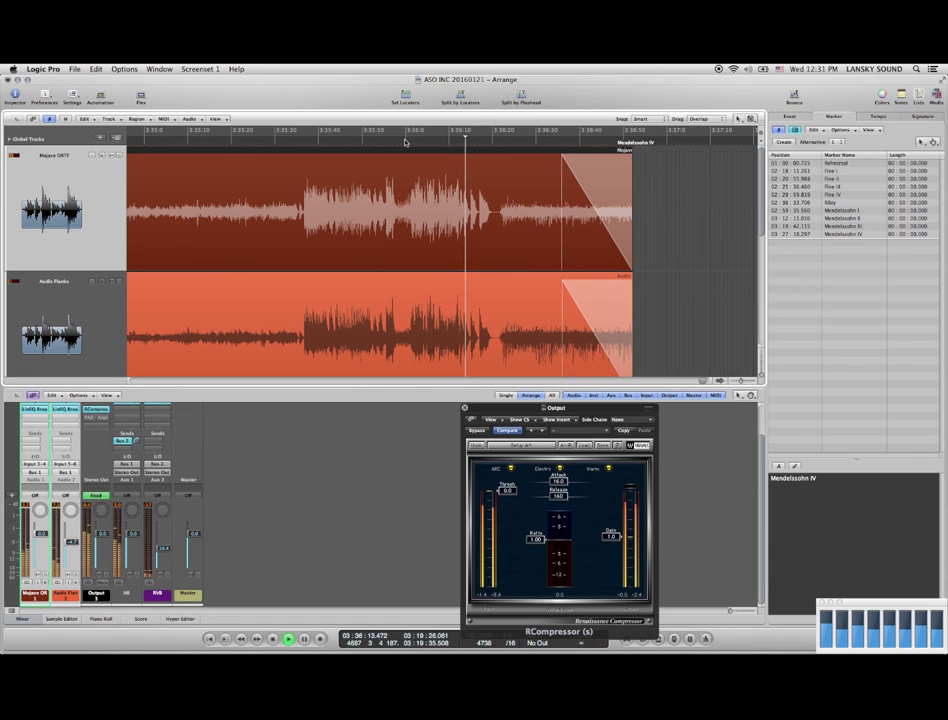
key(space)
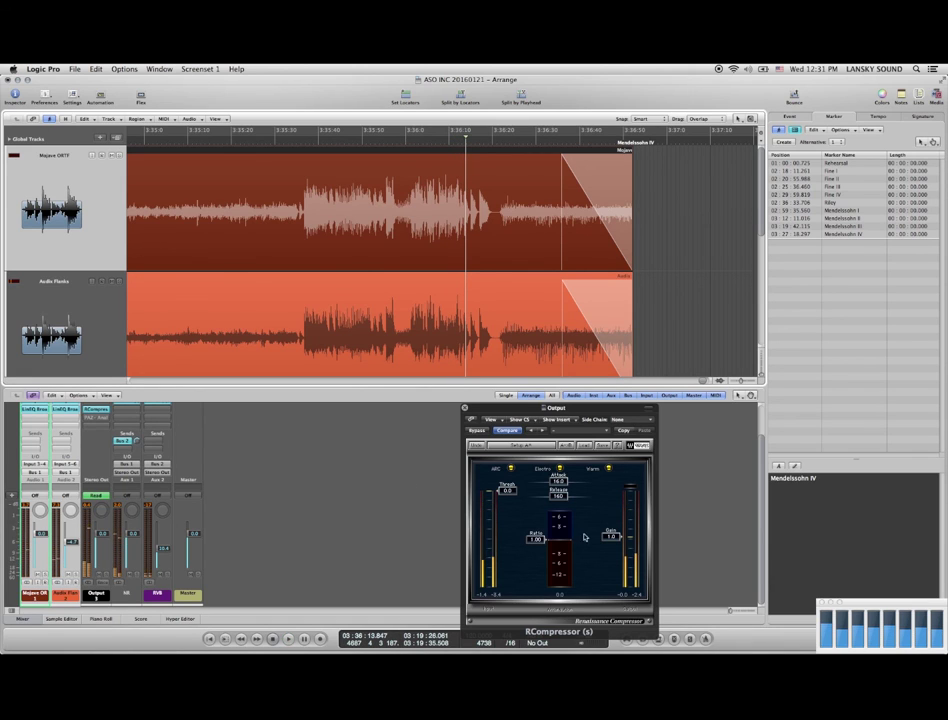
click(612, 537)
text(2.2)
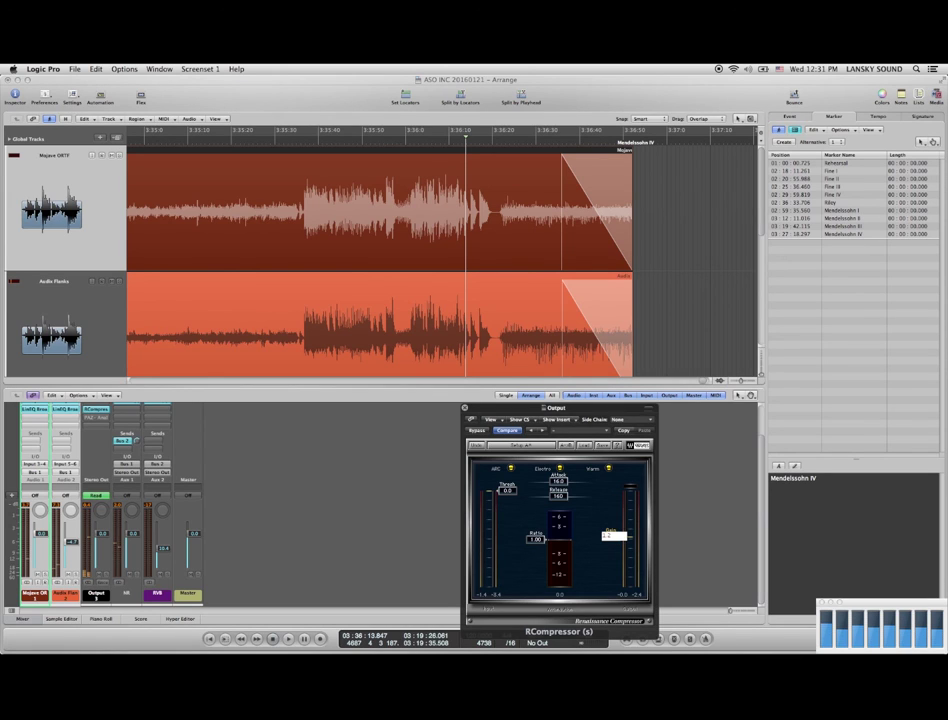
key(Return)
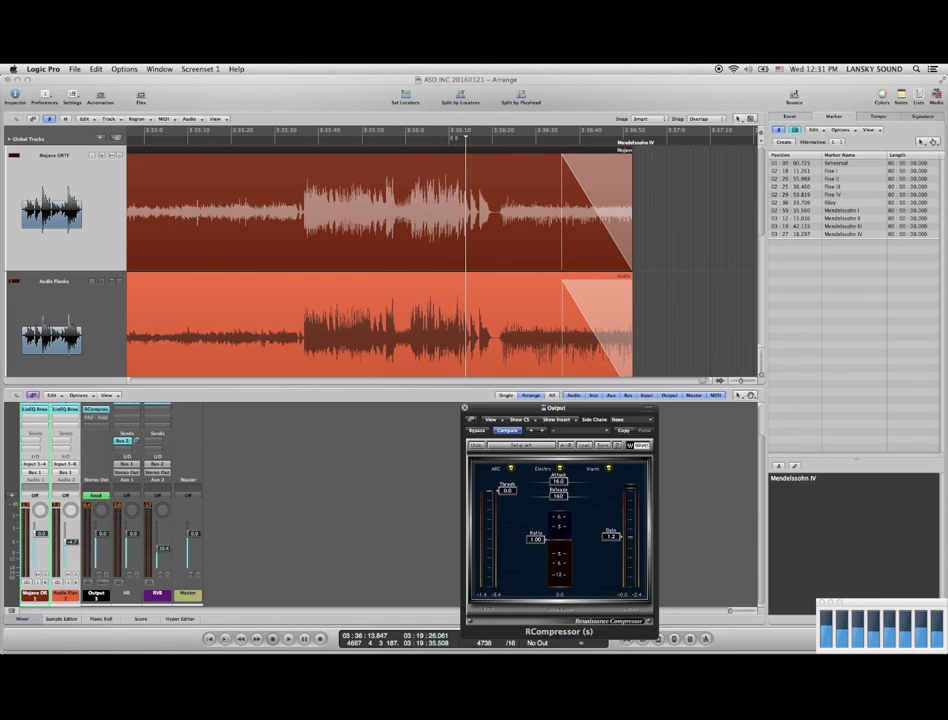
click(410, 143)
key(space)
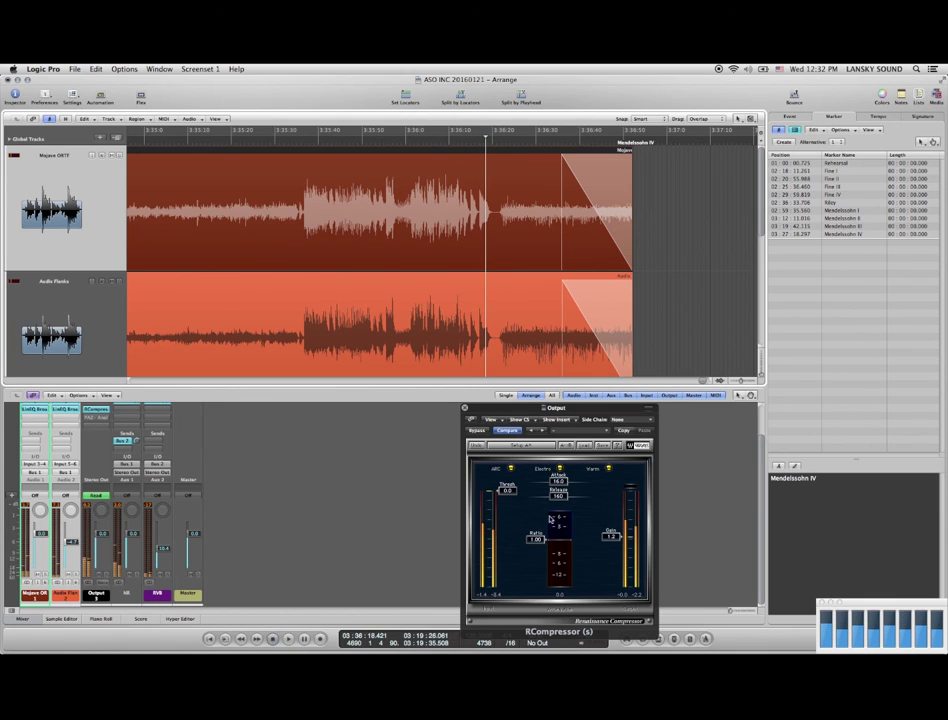
- Set the RCompressor gain to 1.3 and replay the loud ending of Mendelssohn IV to check the output peak
click(610, 537)
key(Return)
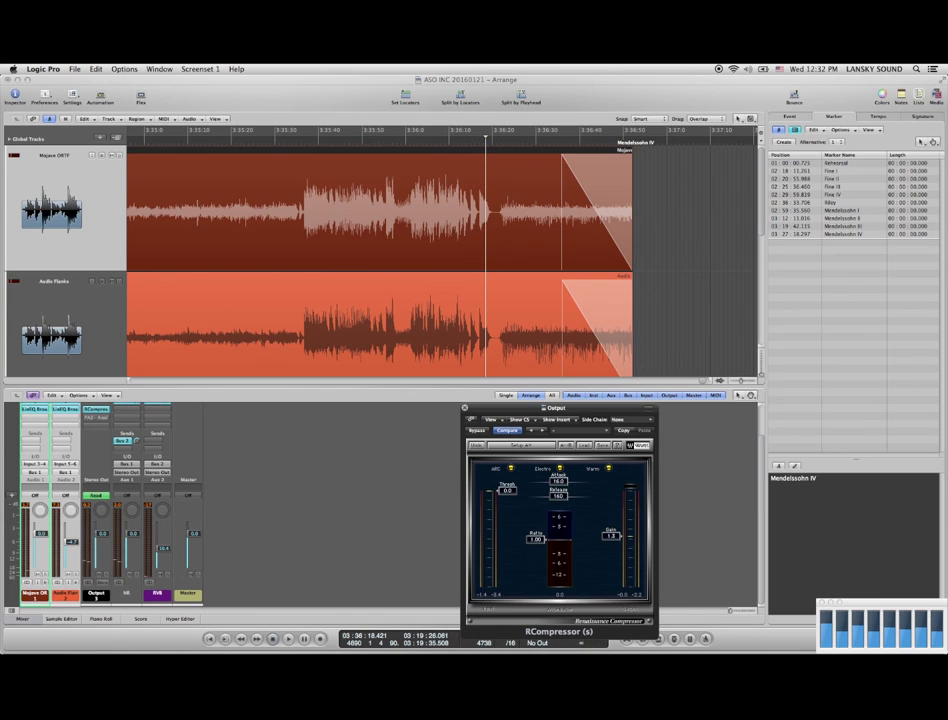
click(407, 140)
key(space)
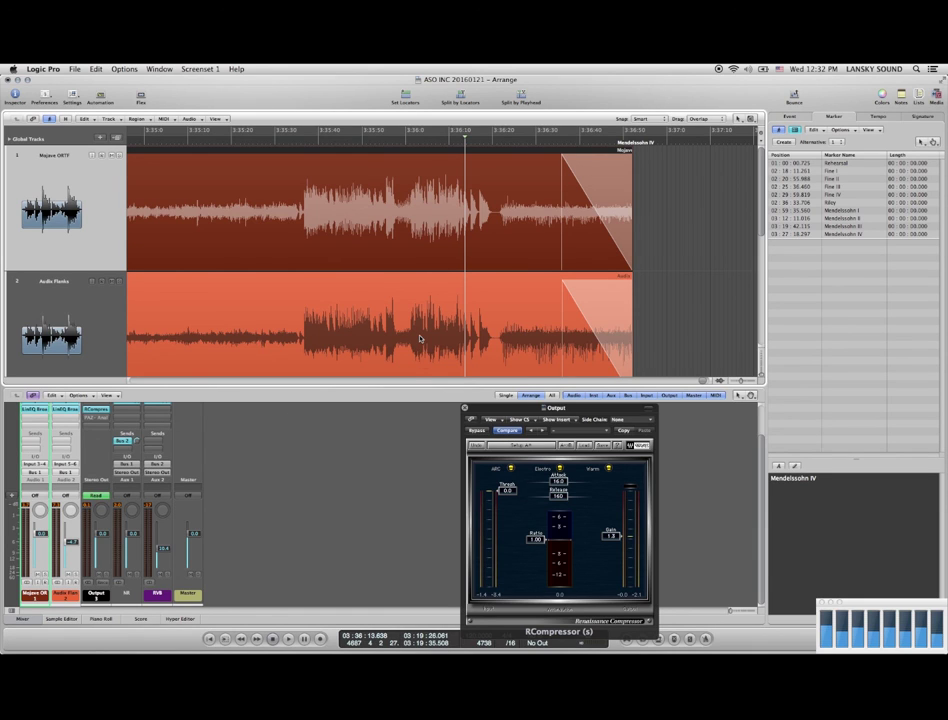
- Play the quiet passage in the second half of Fine IV to check its level, and close the RCompressor window
key(z)
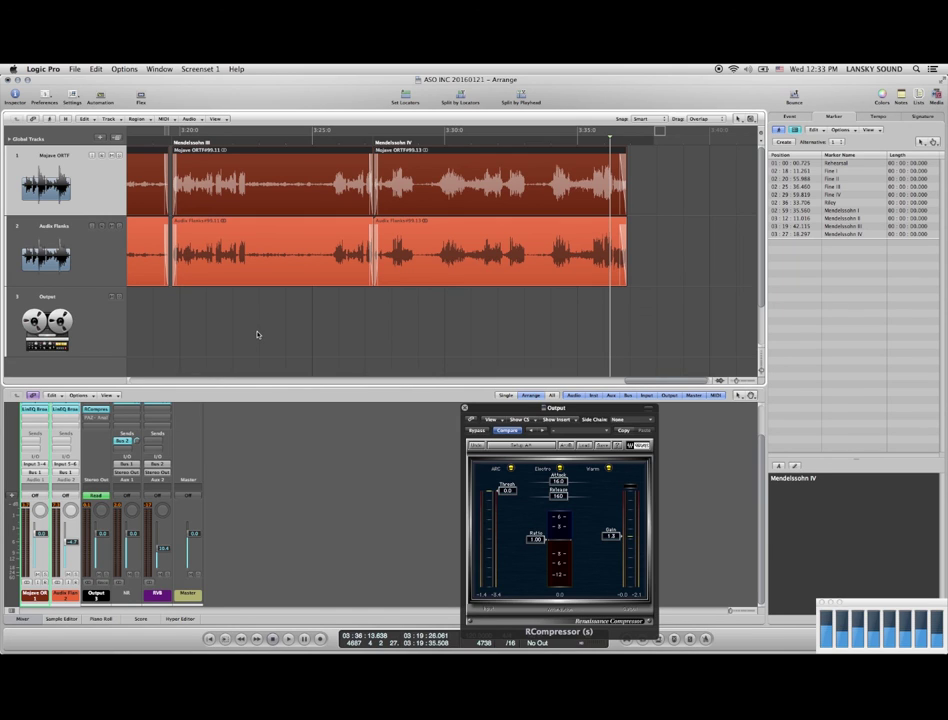
scroll(257, 334, left, 5)
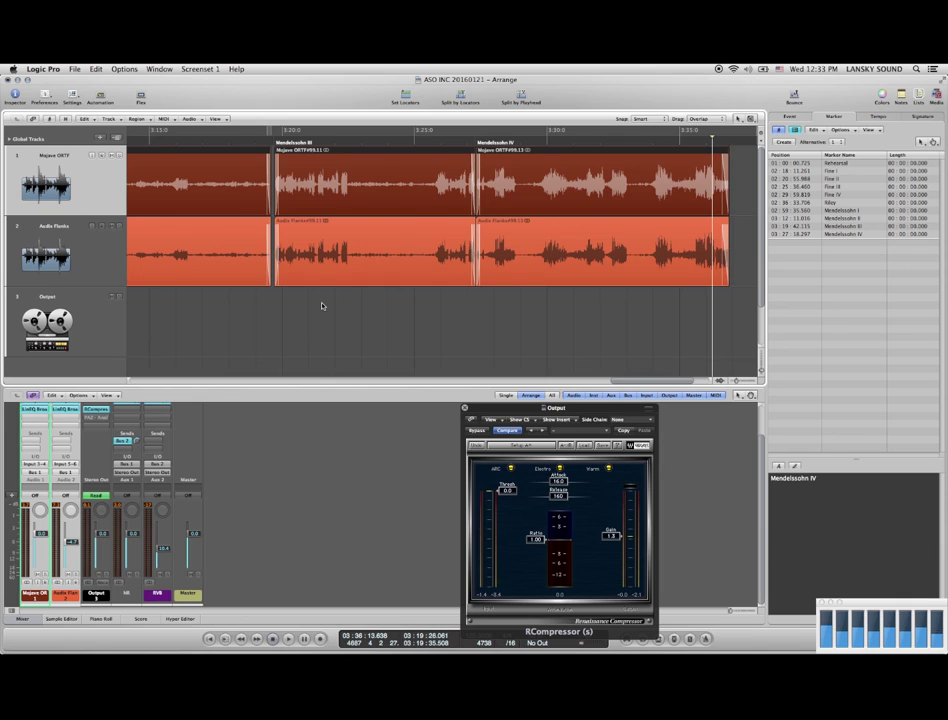
scroll(322, 306, left, 6)
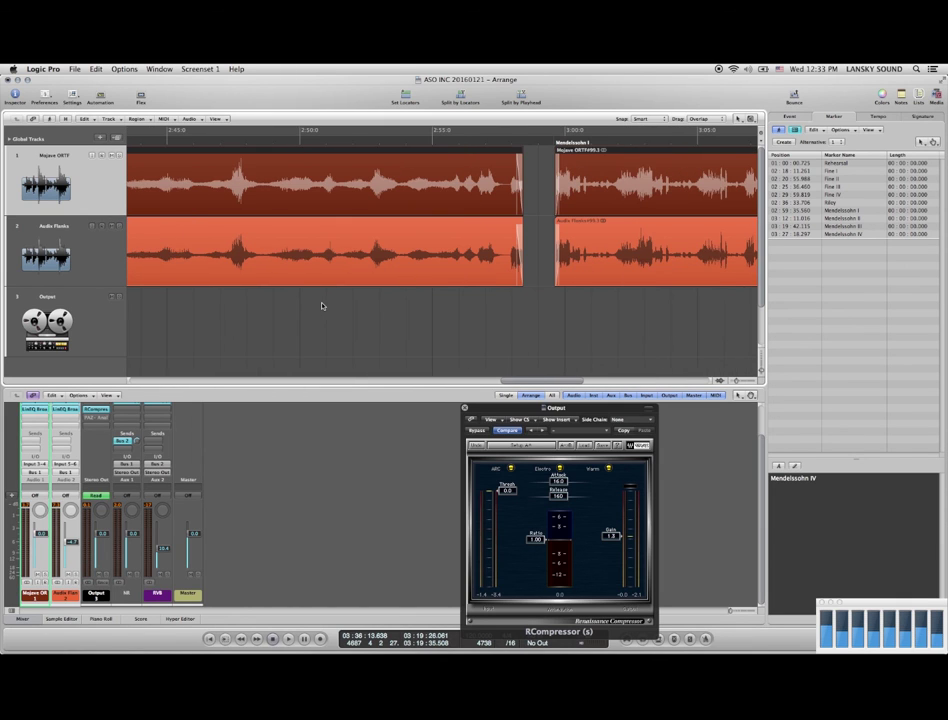
scroll(322, 306, left, 6)
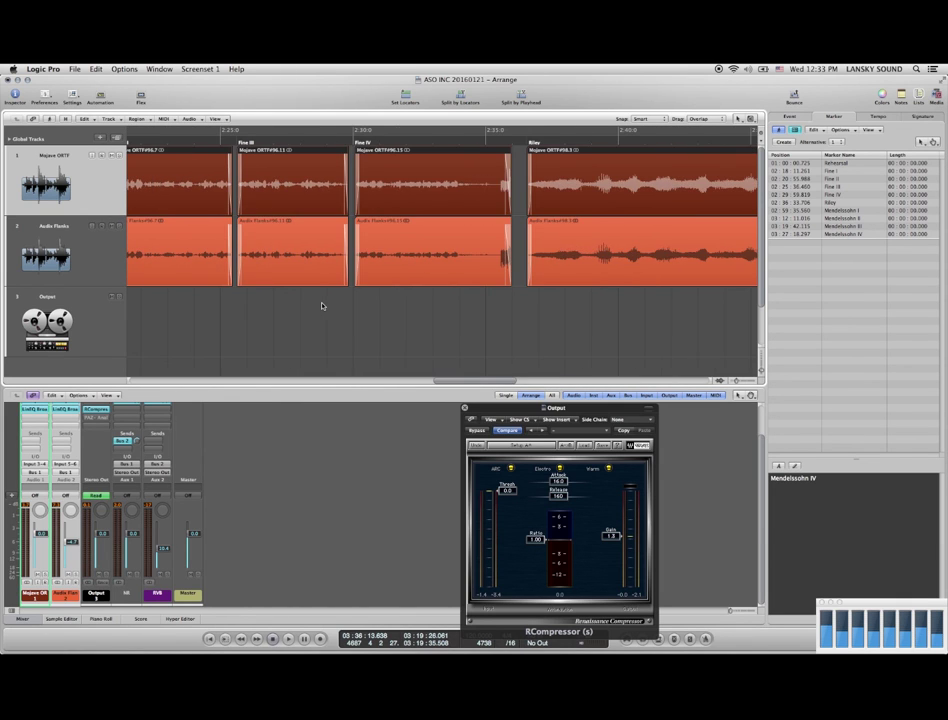
scroll(322, 306, left, 2)
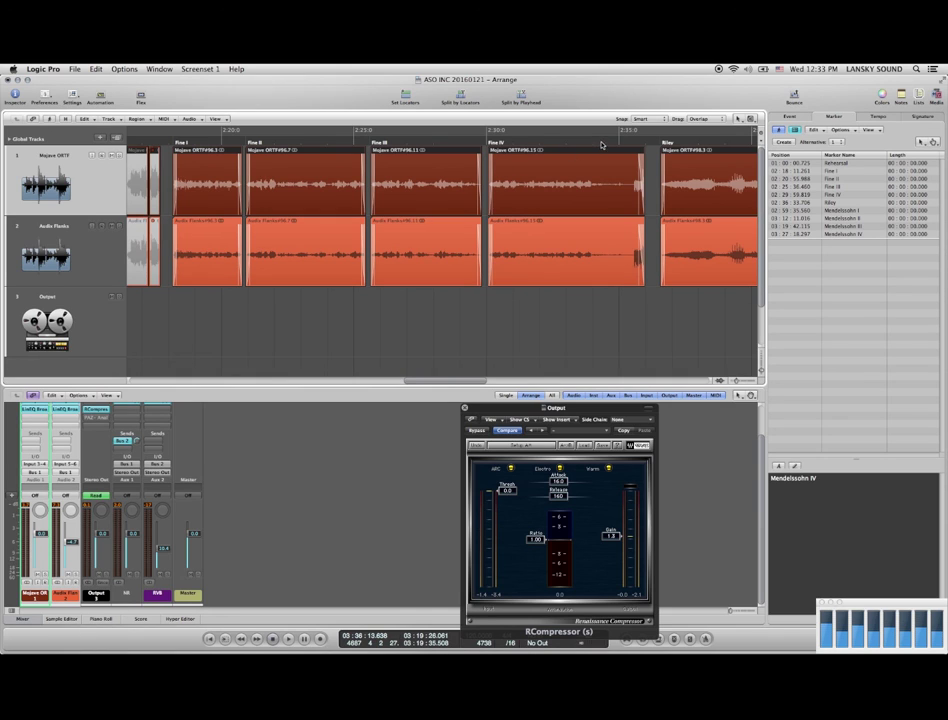
click(581, 143)
key(space)
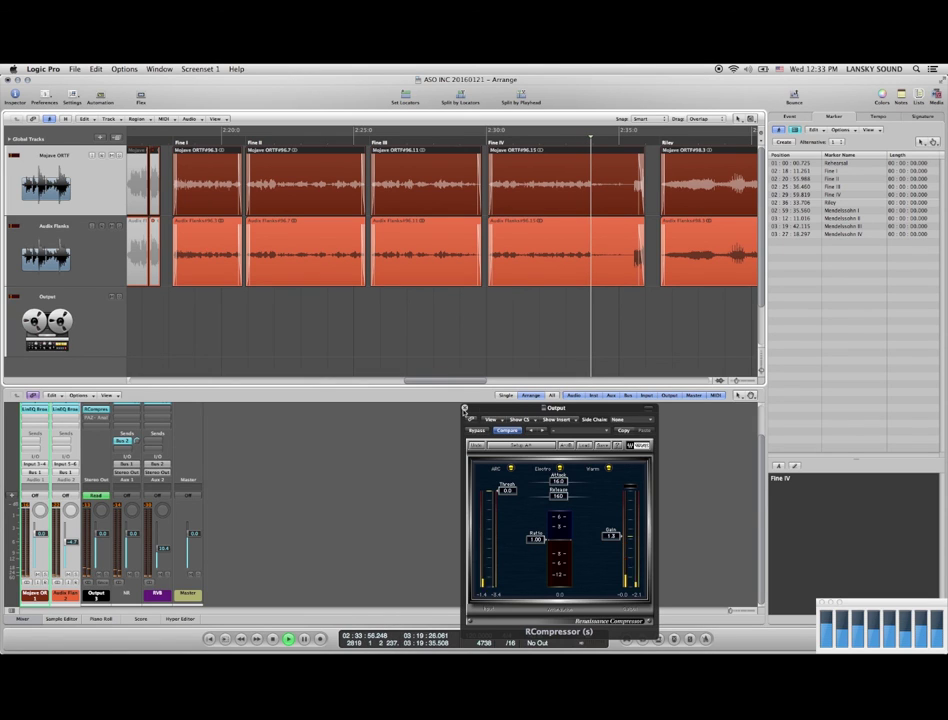
click(464, 409)
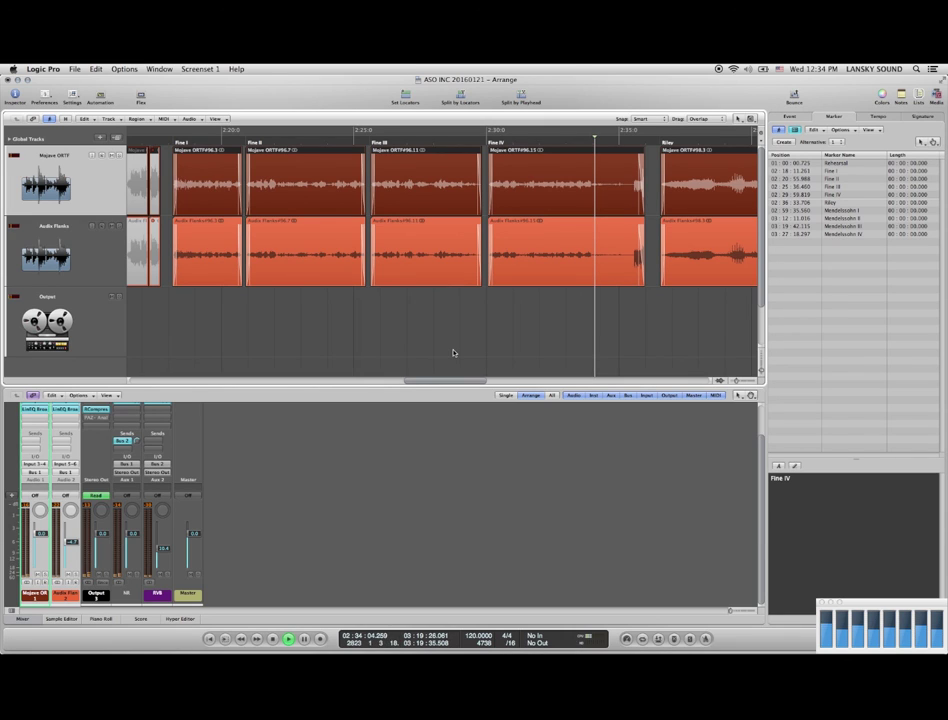
key(space)
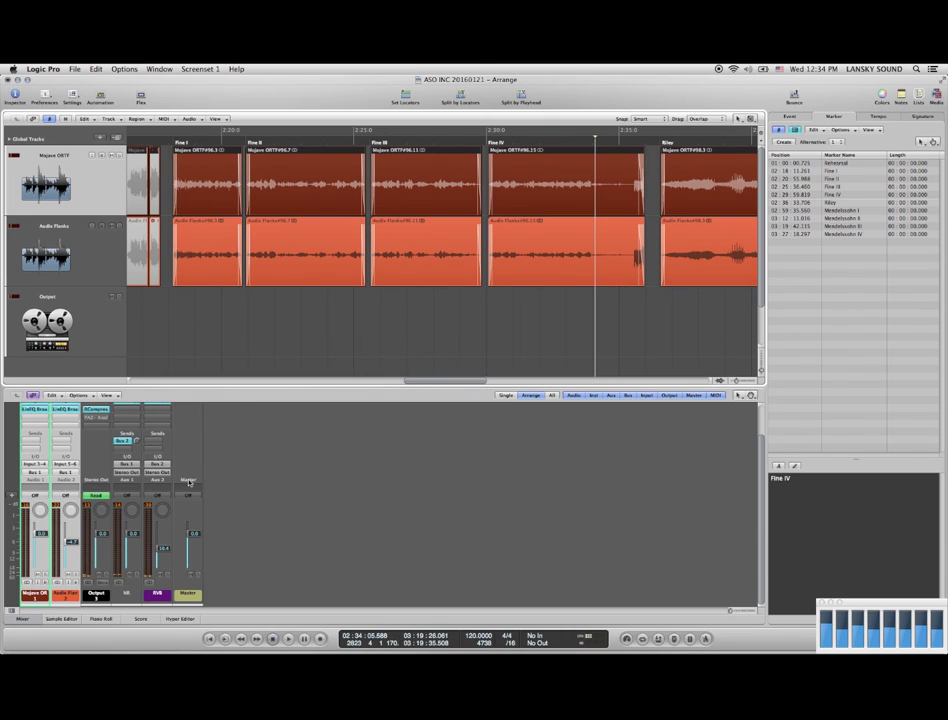
- Play a quiet and a louder passage of Mendelssohn III, plus the loud section late in Mendelssohn IV, to compare their levels
scroll(558, 258, right, 1)
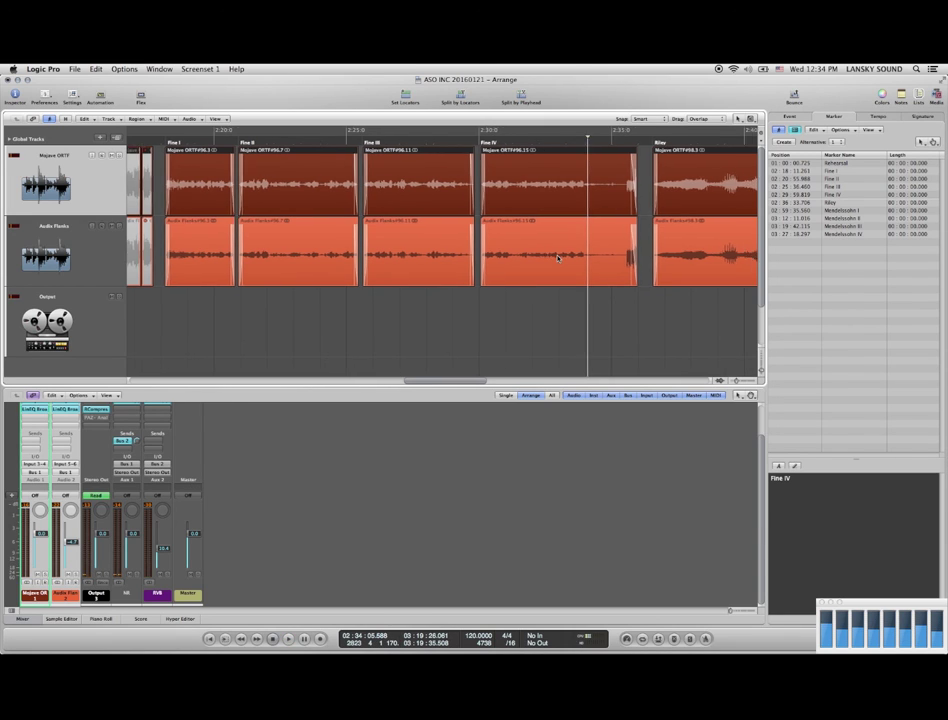
scroll(558, 258, right, 15)
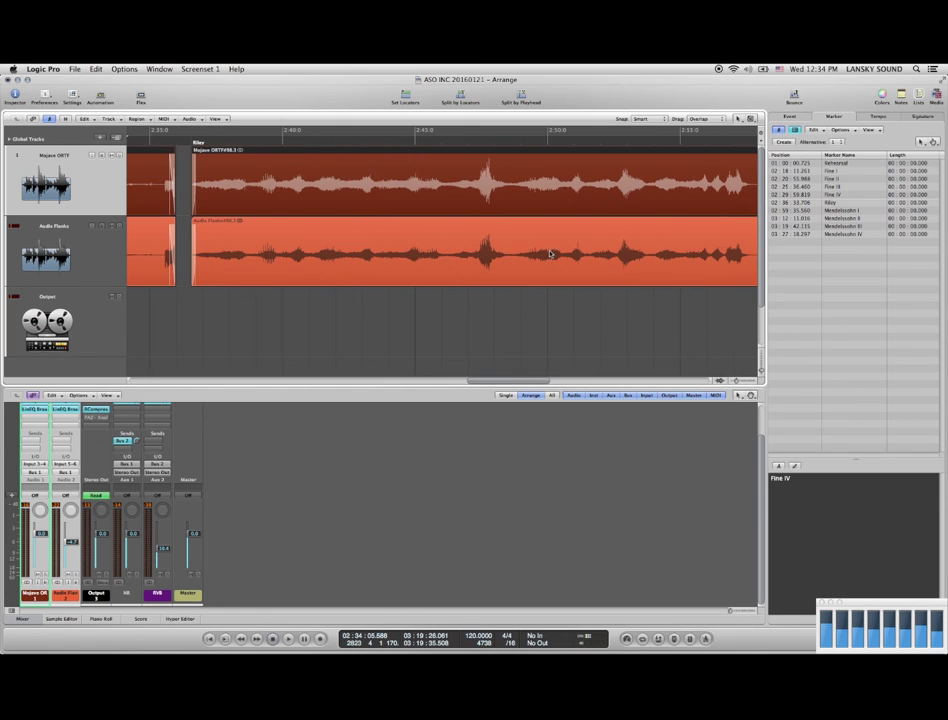
scroll(549, 254, right, 20)
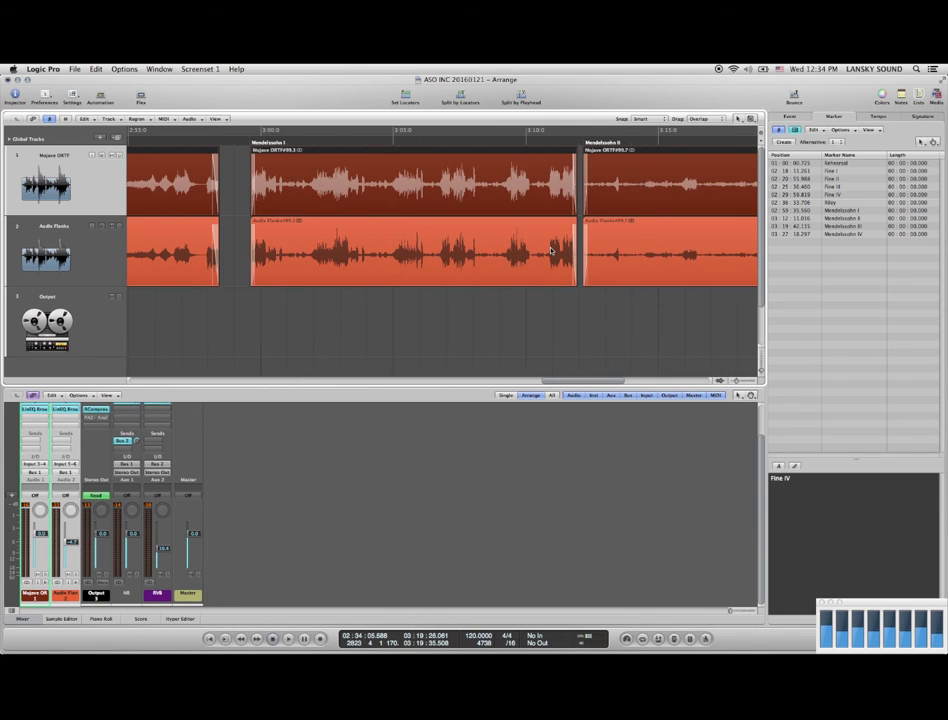
scroll(551, 250, right, 10)
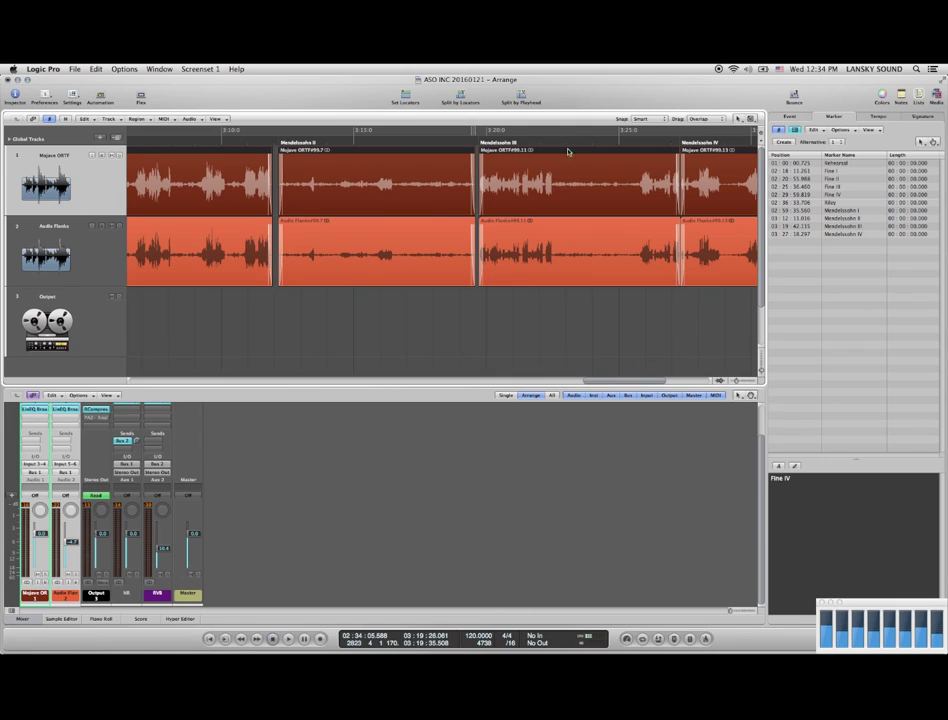
click(572, 137)
key(space)
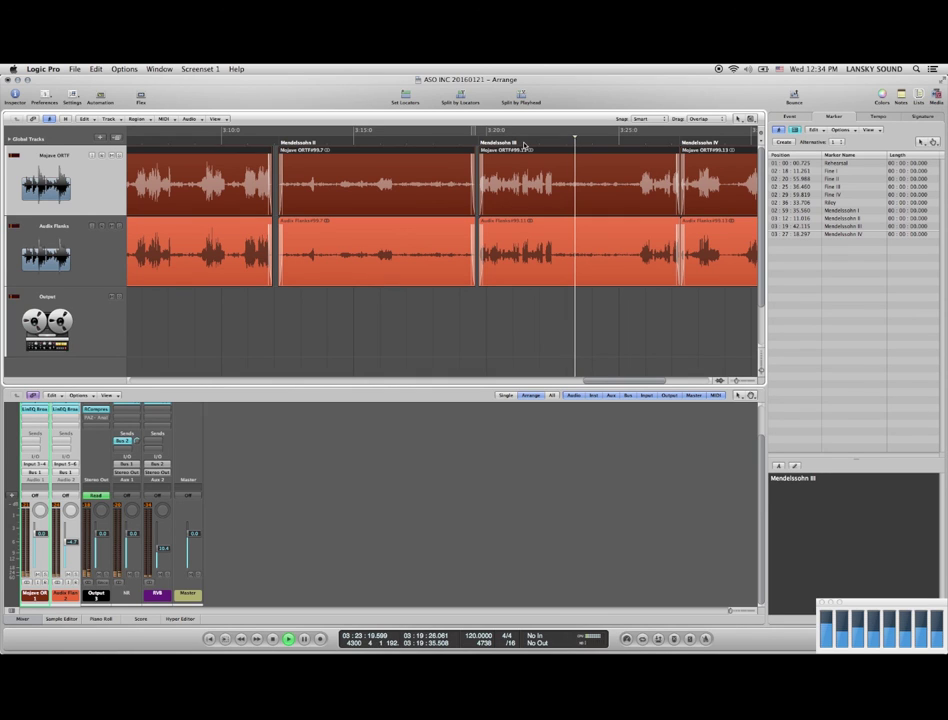
click(524, 134)
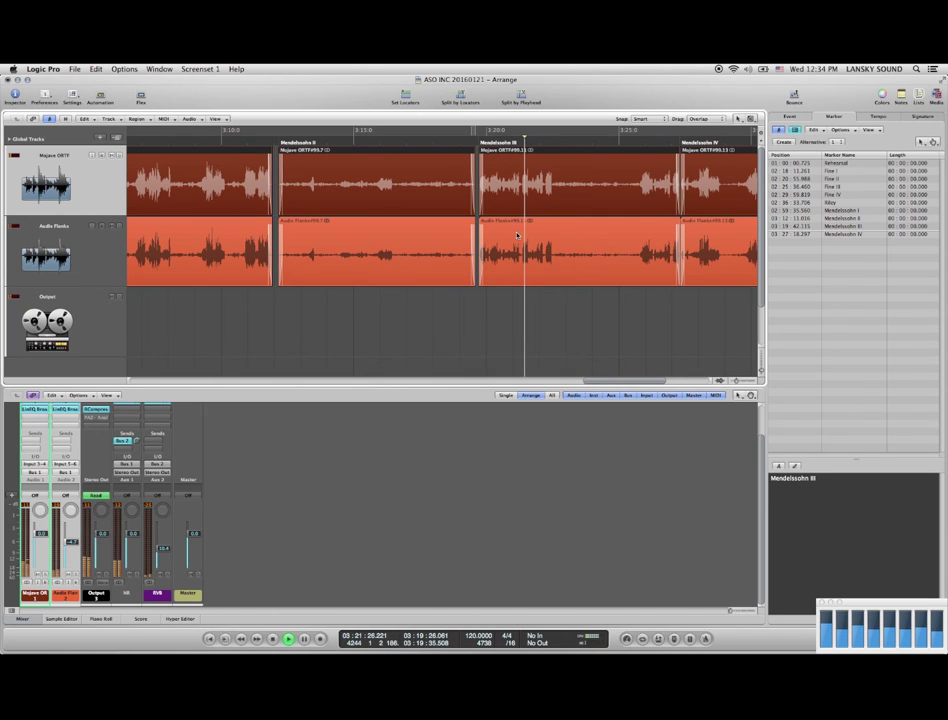
scroll(515, 235, right, 10)
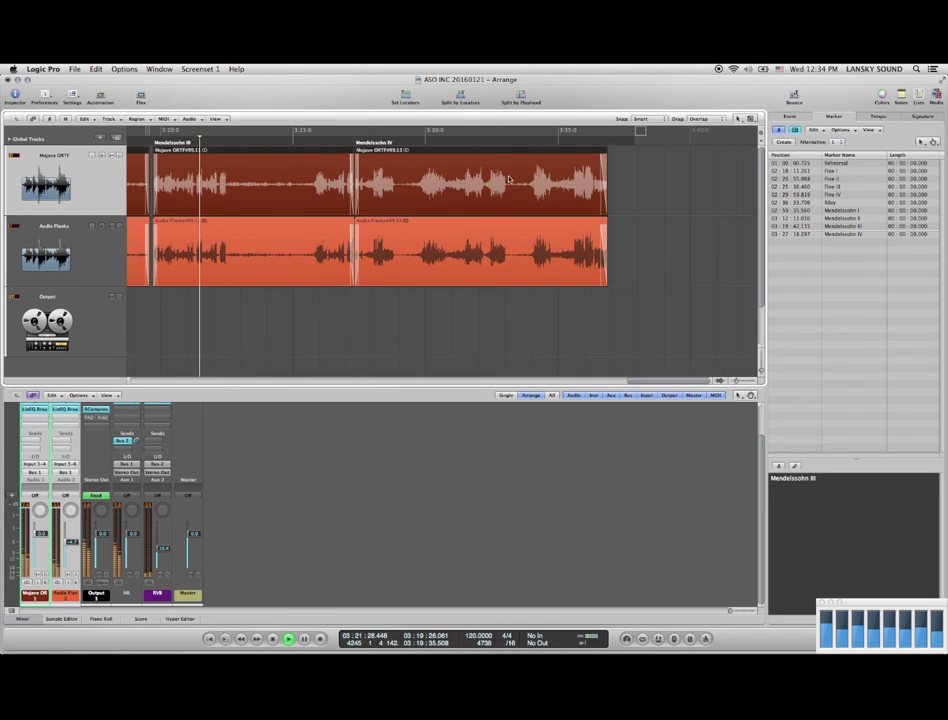
click(538, 140)
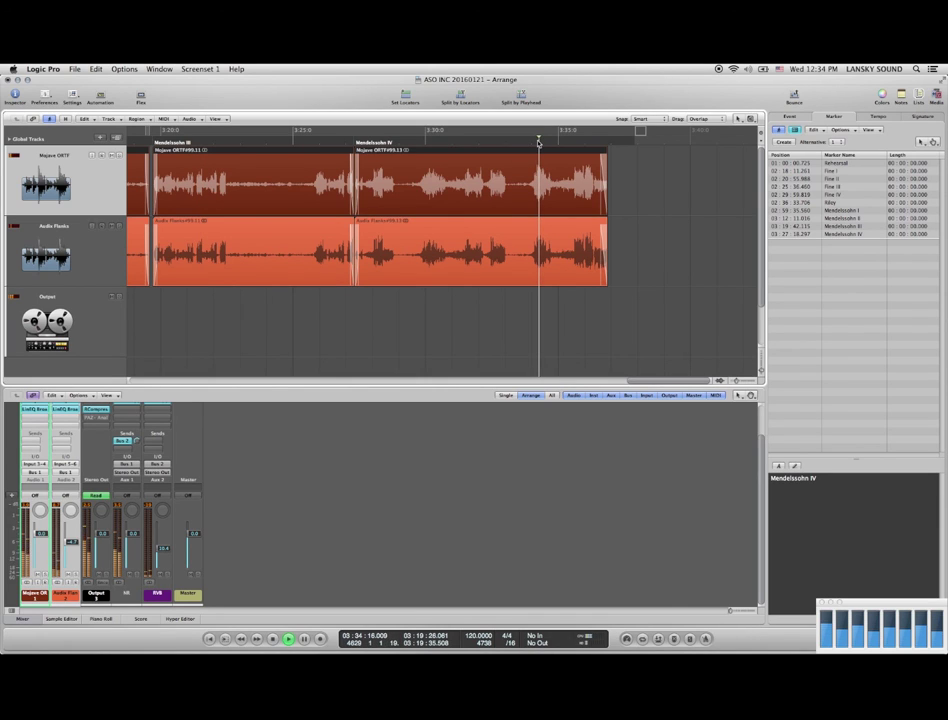
- Stop playback and compare the waveform levels of the Fine, Riley and Mendelssohn movements across the arrangement
key(space)
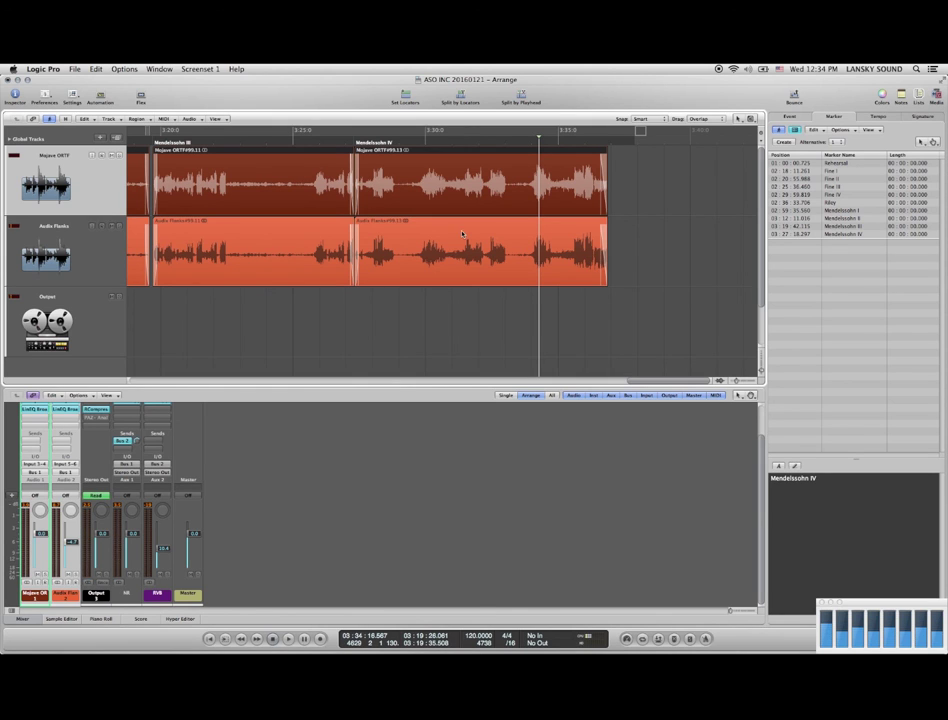
scroll(436, 320, left, 3)
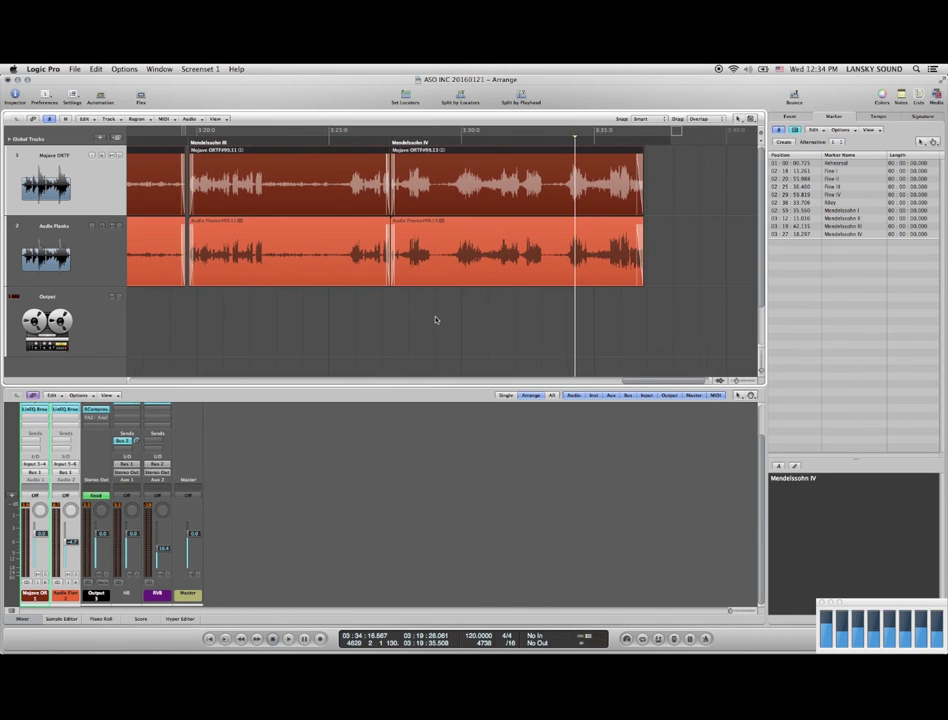
scroll(435, 320, left, 15)
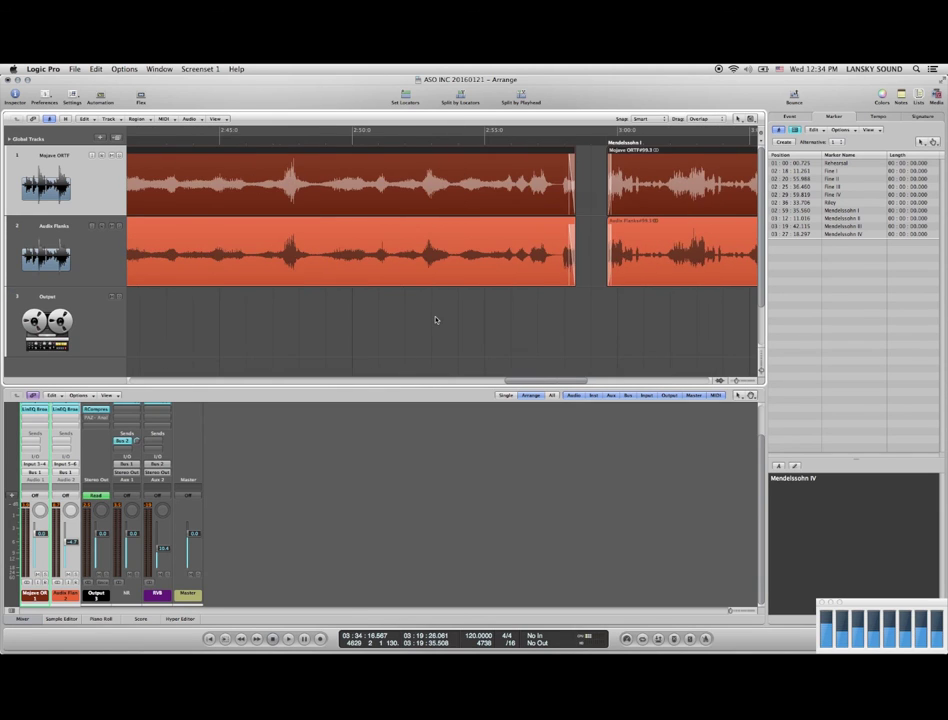
scroll(435, 320, left, 11)
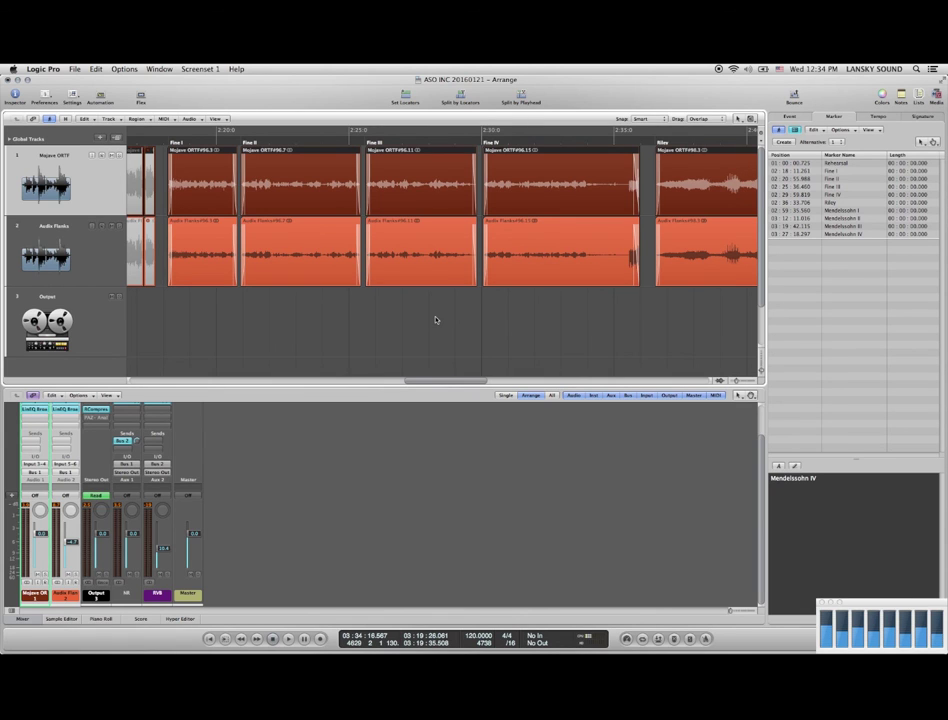
scroll(436, 320, right, 5)
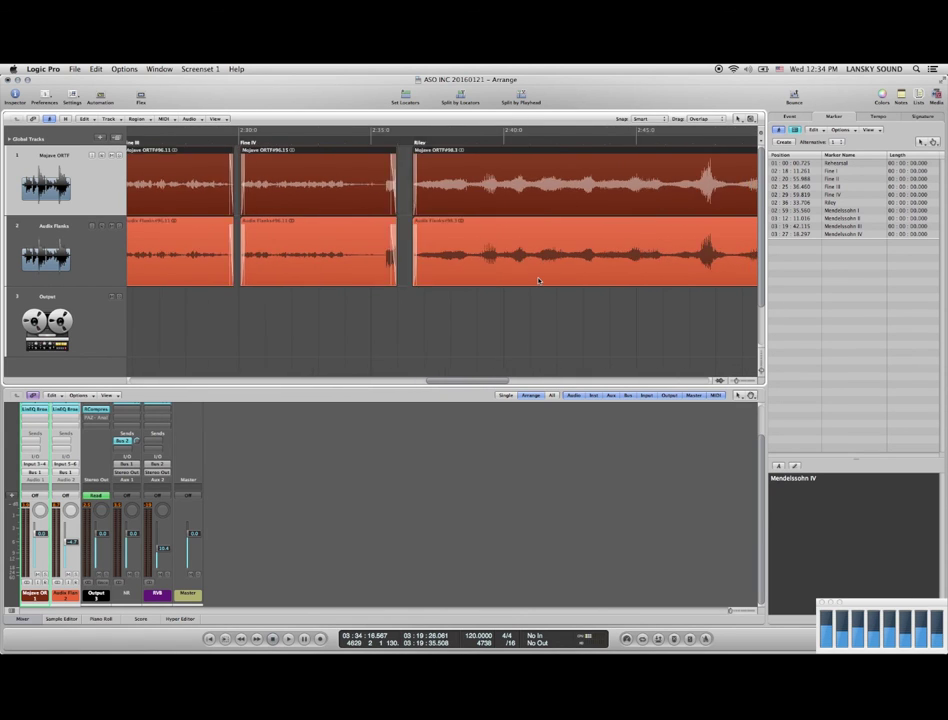
scroll(538, 281, right, 10)
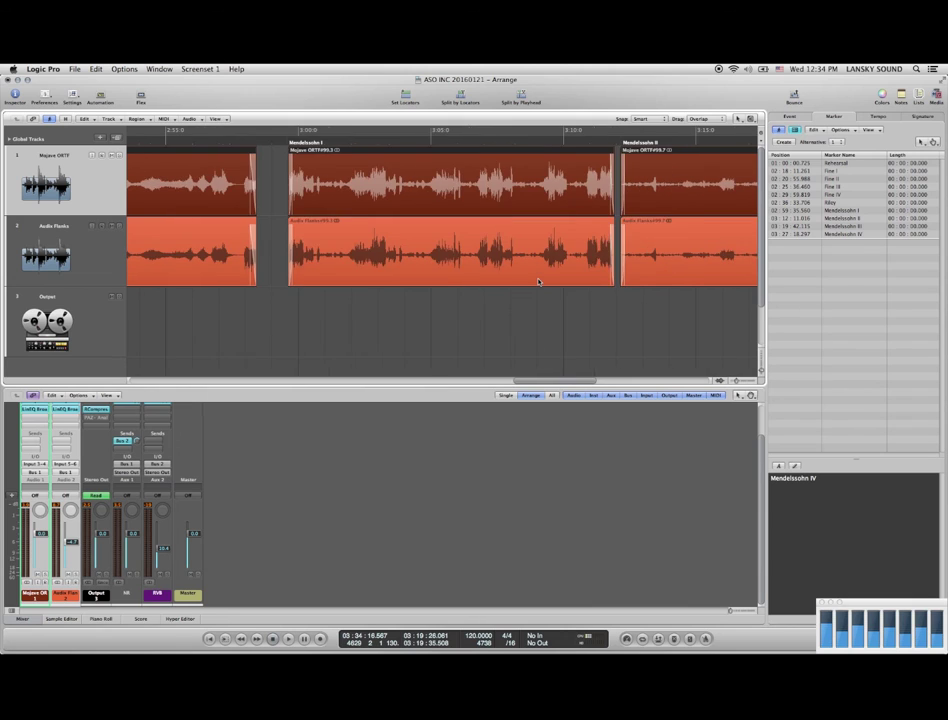
scroll(538, 281, right, 3)
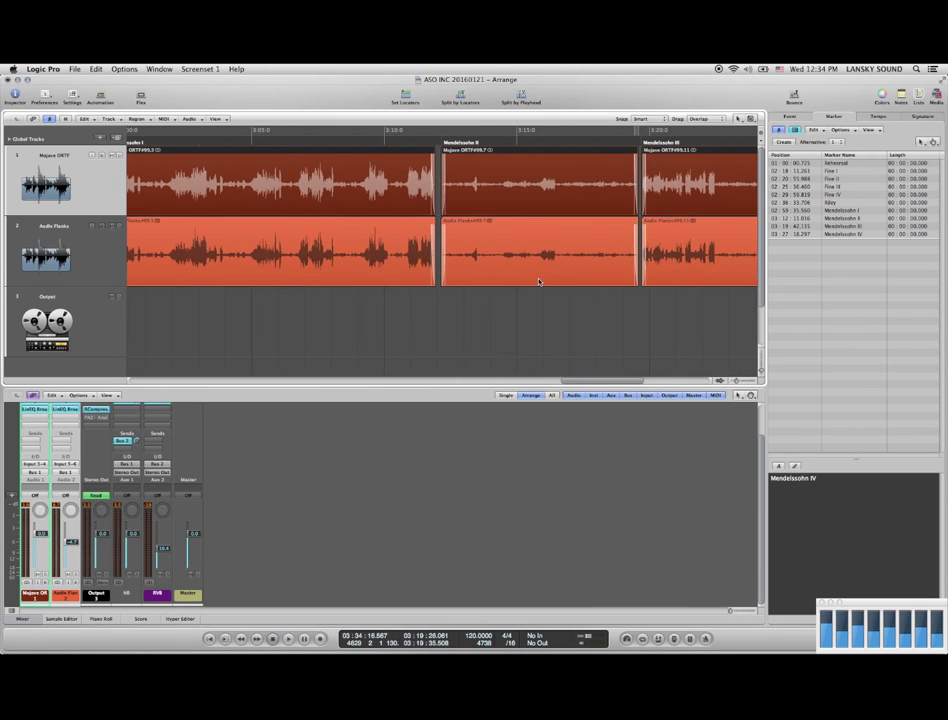
scroll(538, 281, right, 6)
scroll(543, 304, right, 2)
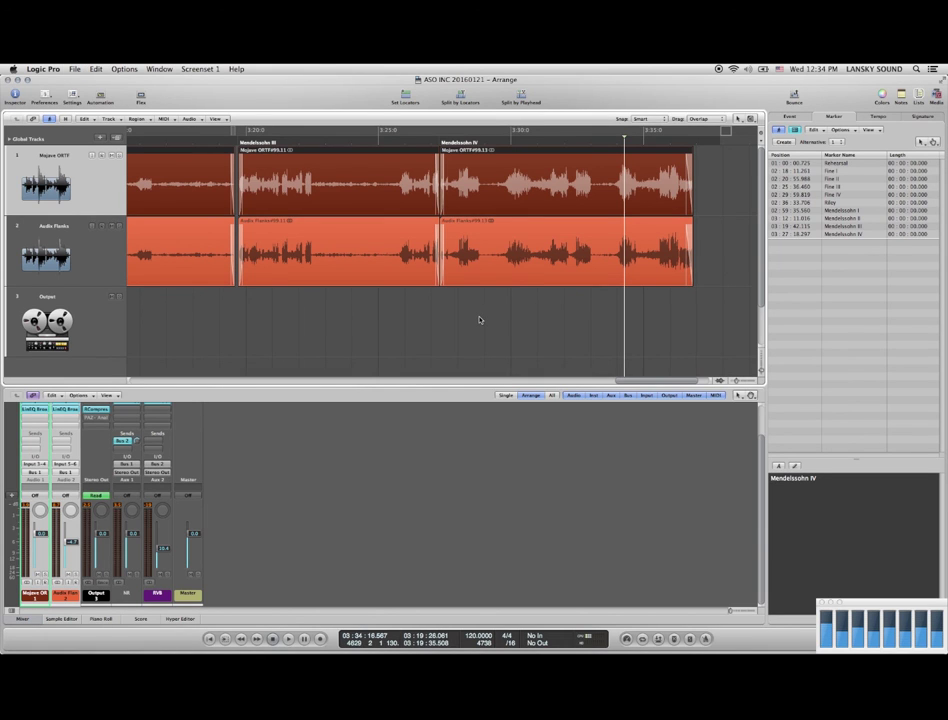
scroll(479, 320, left, 10)
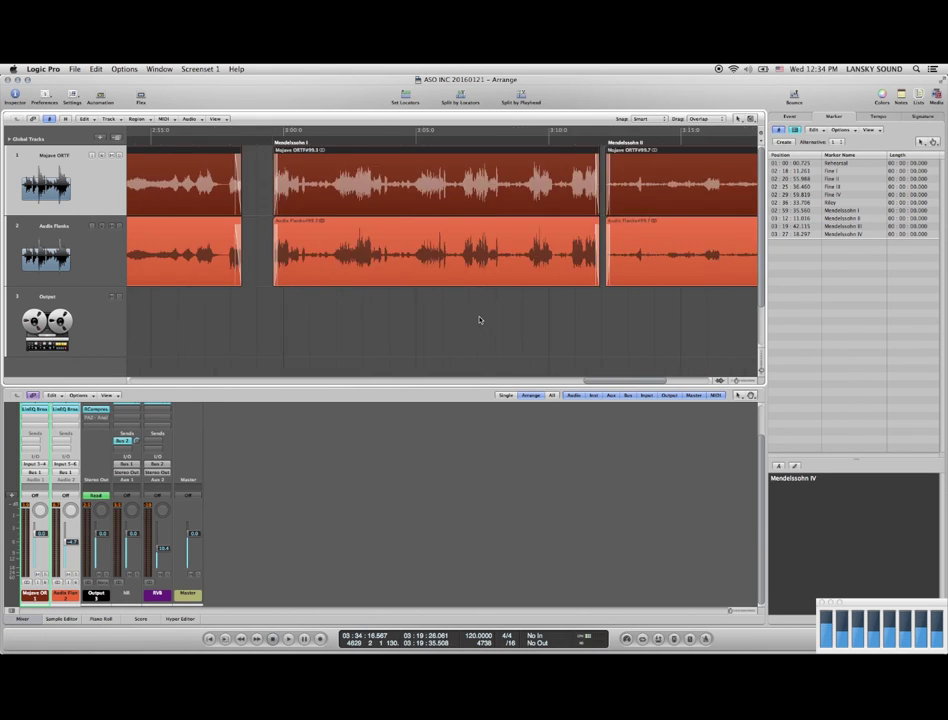
scroll(479, 320, left, 12)
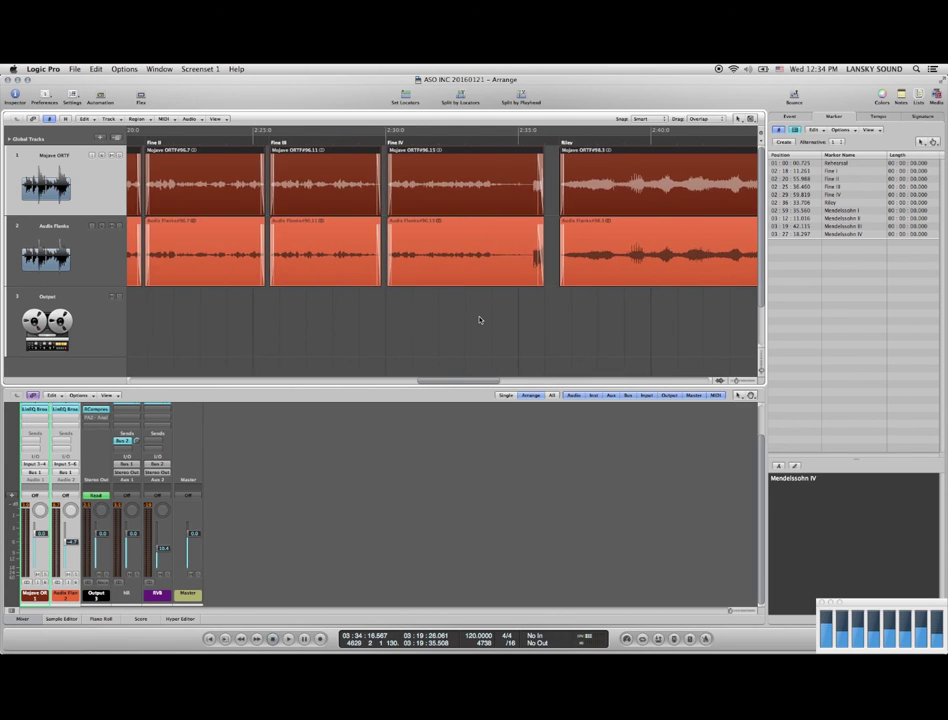
scroll(479, 320, right, 8)
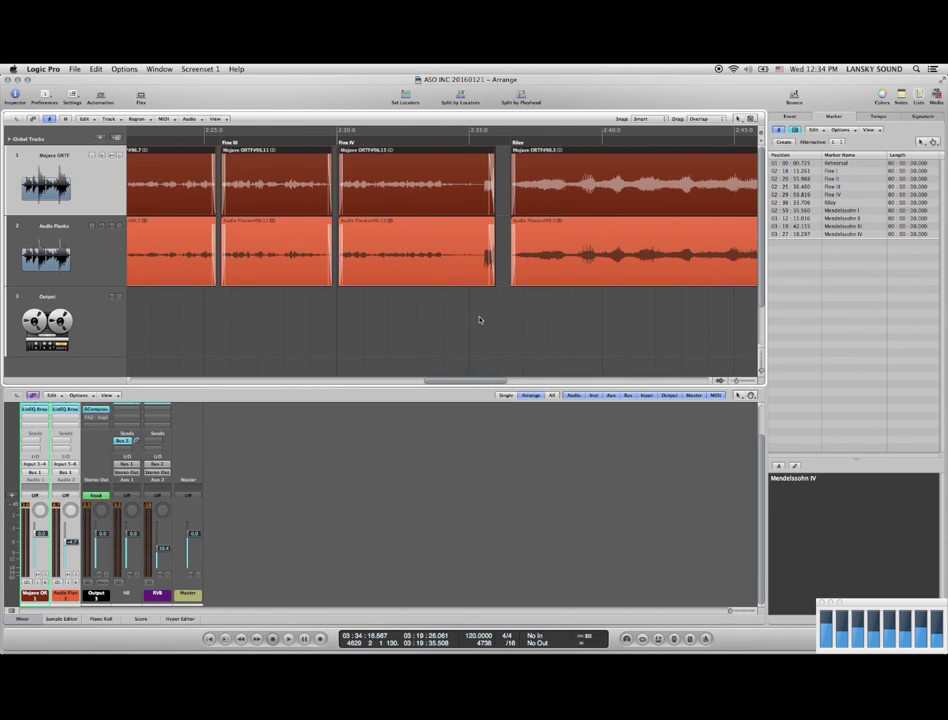
- Select the Fine I regions on both microphone tracks and set the locators around them as the bounce range
scroll(479, 320, left, 2)
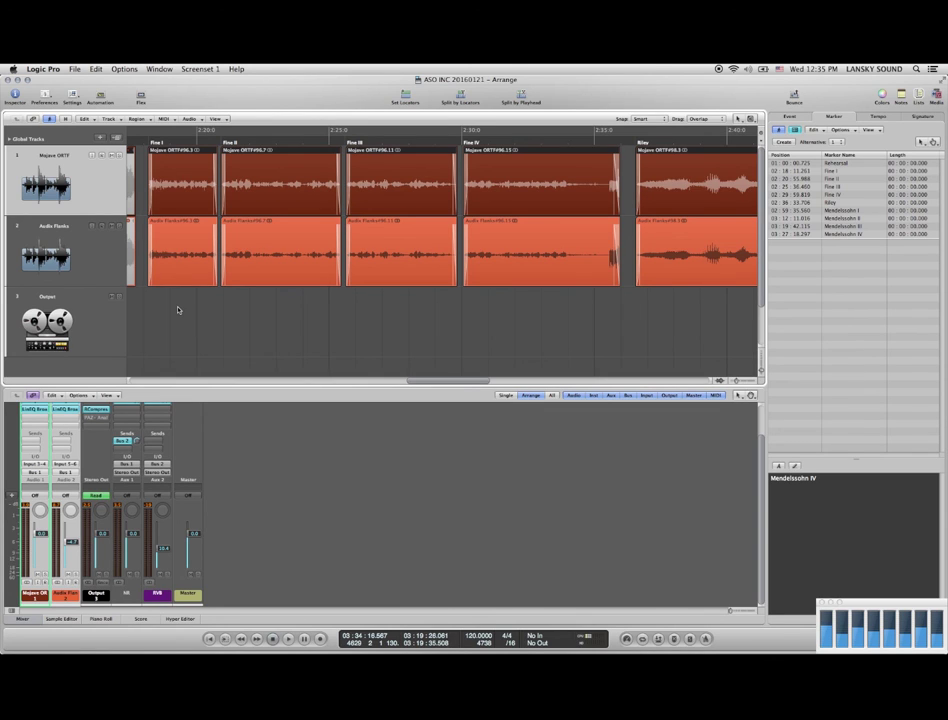
scroll(178, 310, right, 1)
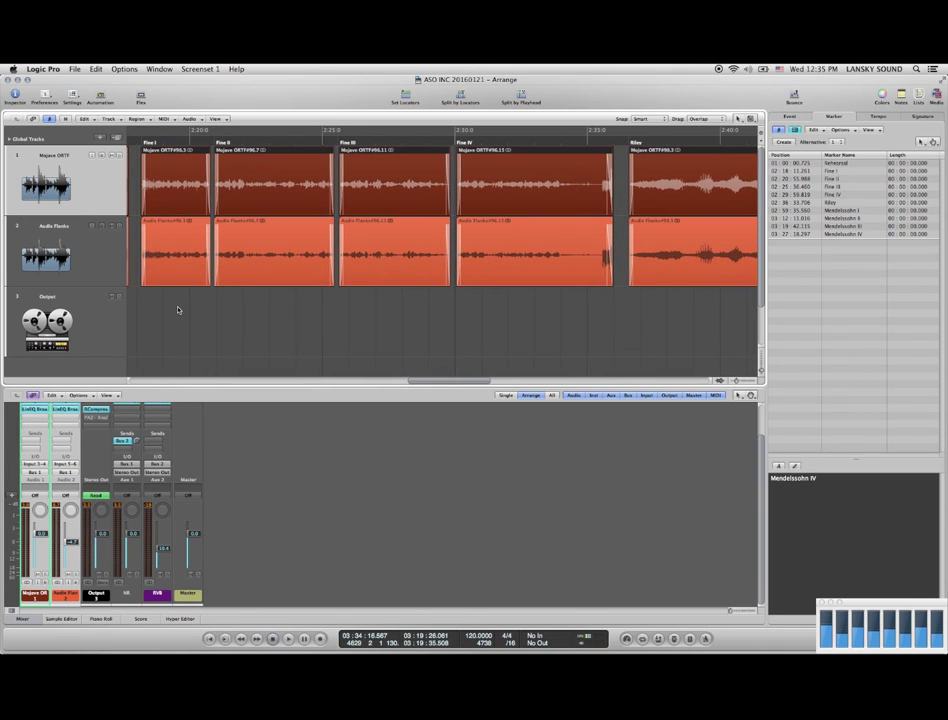
scroll(178, 310, right, 1)
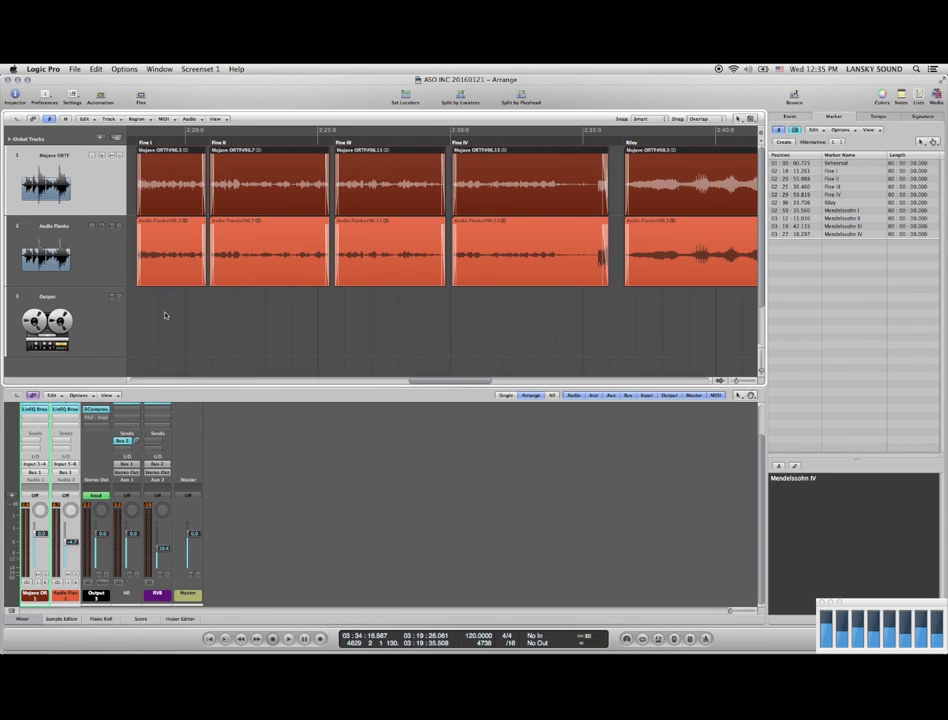
click(168, 245)
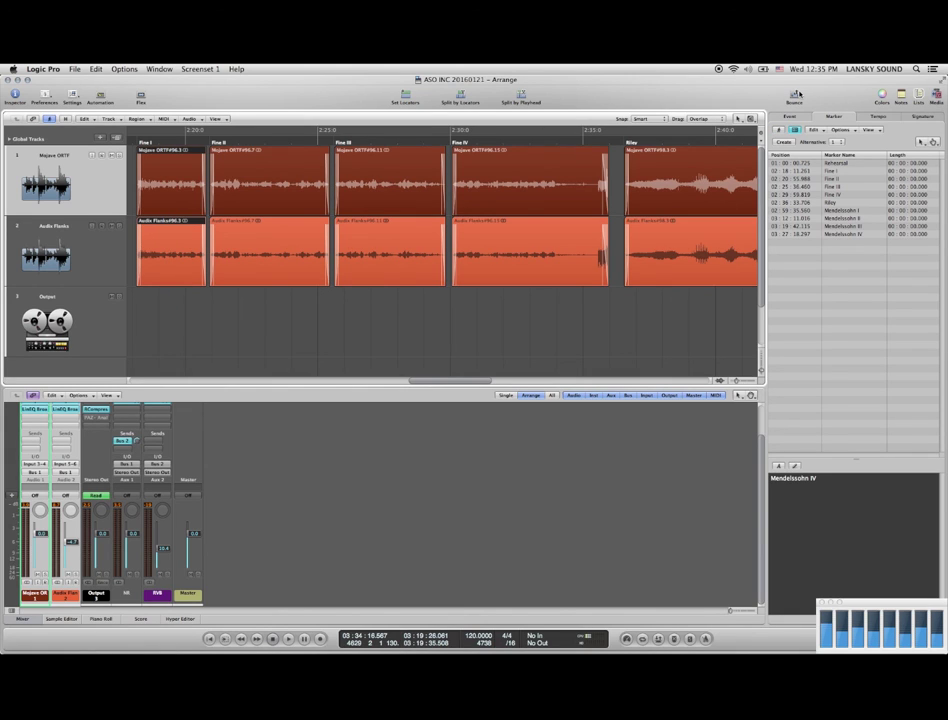
click(407, 95)
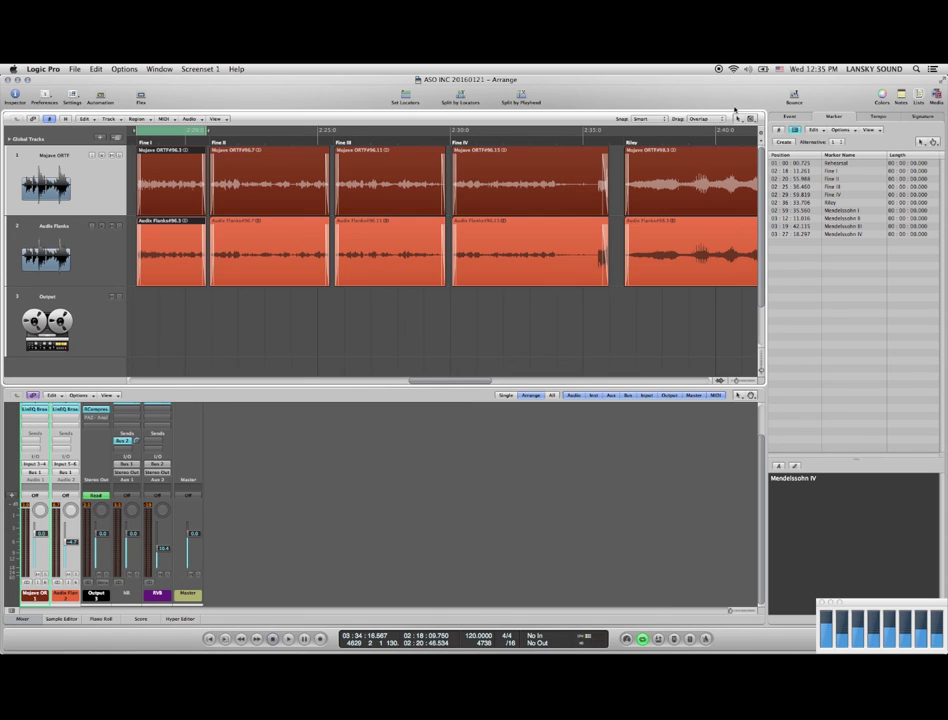
click(794, 94)
- Switch to Preview
key(super+Tab)
key(super+Tab)
key(super+Tab)
key(super+Tab)
key(super+Tab)
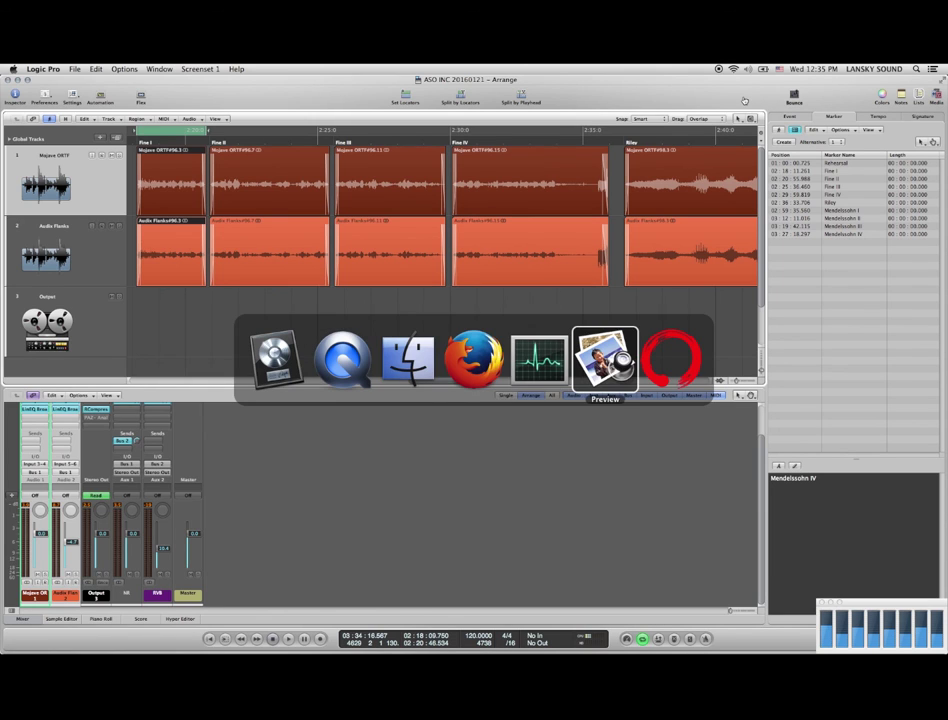